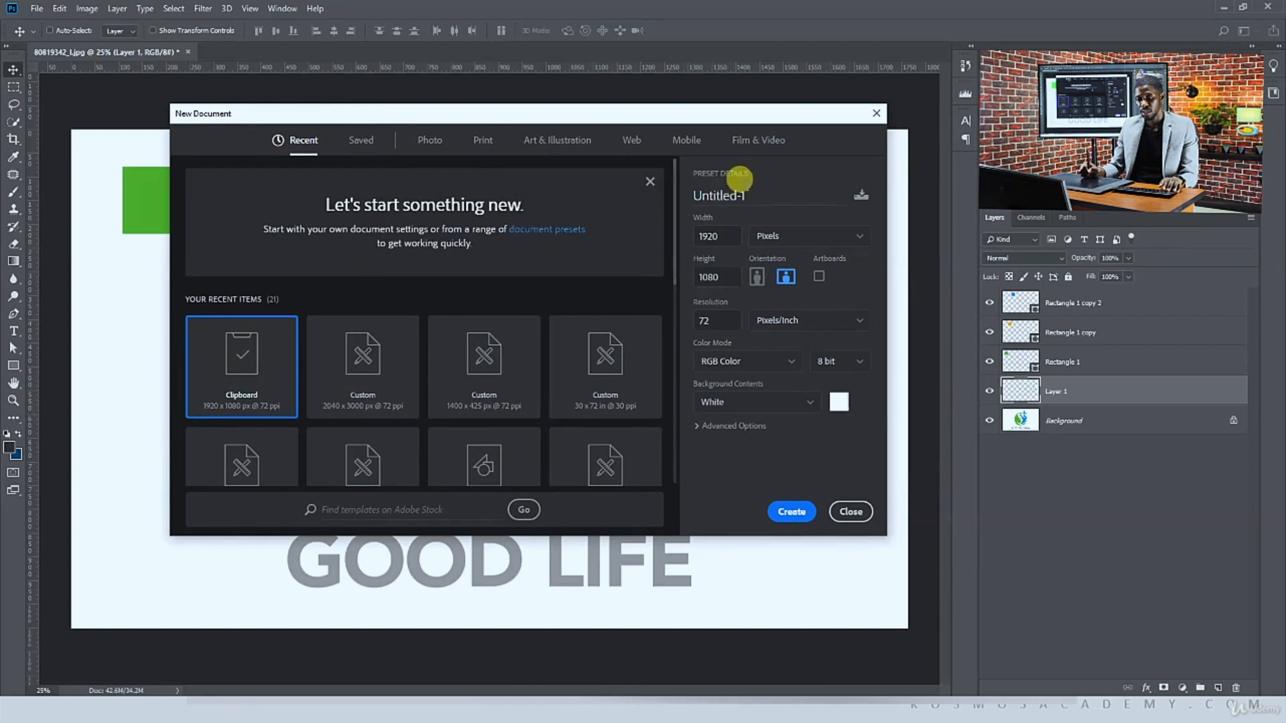
# Name the new document Business Card and set it to 3.5 by 2 inches at 300 pixels per inch
pyautogui.click(754, 184)
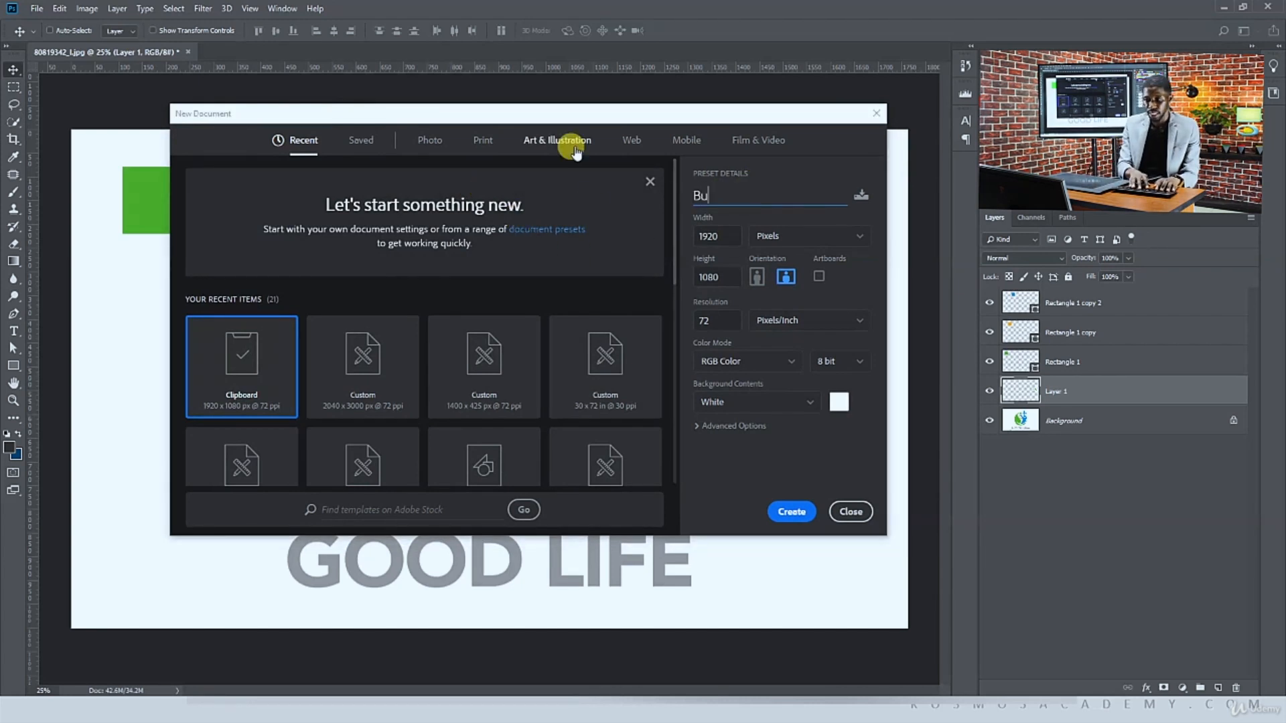
pyautogui.write('Business Card')
pyautogui.click(770, 237)
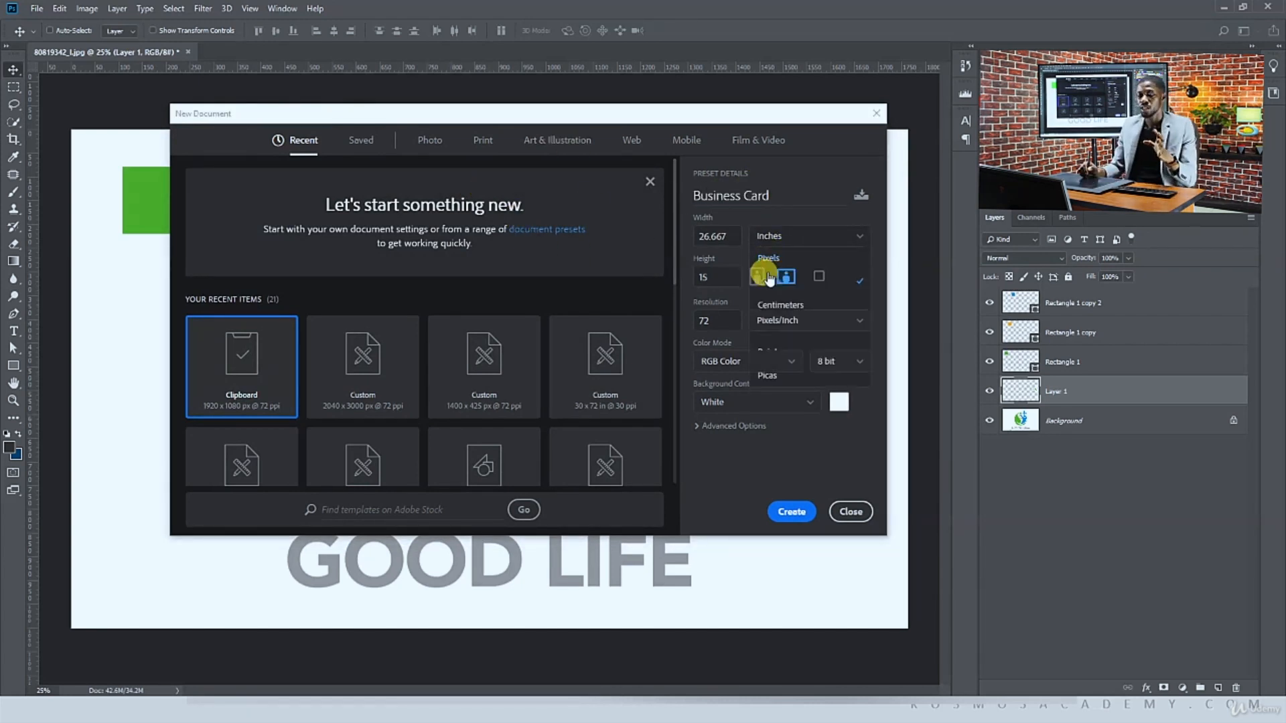
pyautogui.click(765, 277)
pyautogui.moveTo(734, 238); pyautogui.dragTo(668, 228)
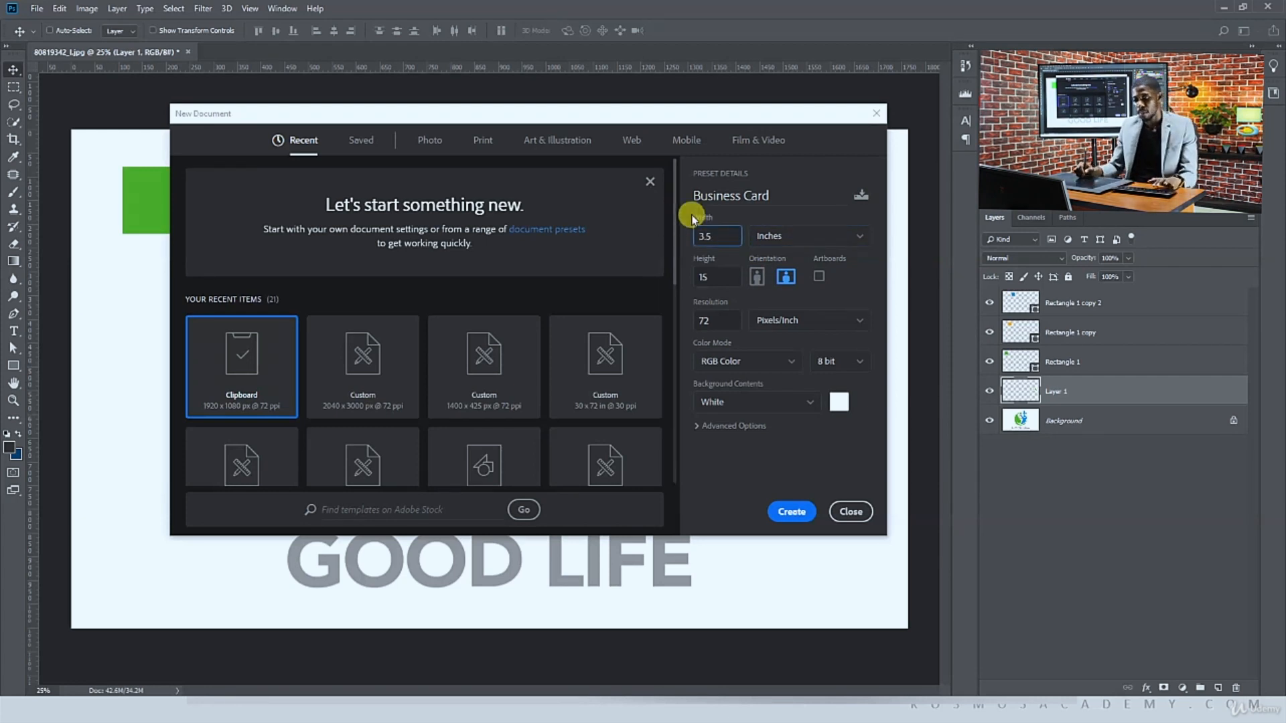
pyautogui.press('Tab')
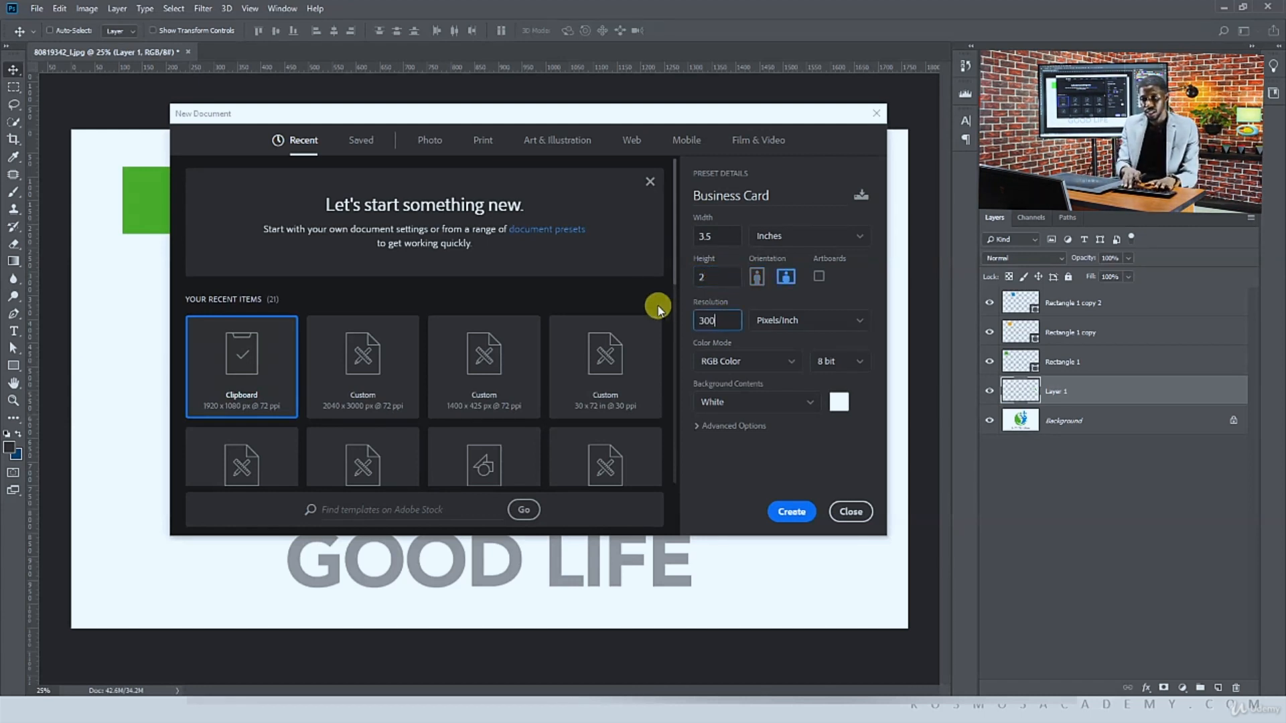
# Enable artboards and create the document
pyautogui.click(750, 364)
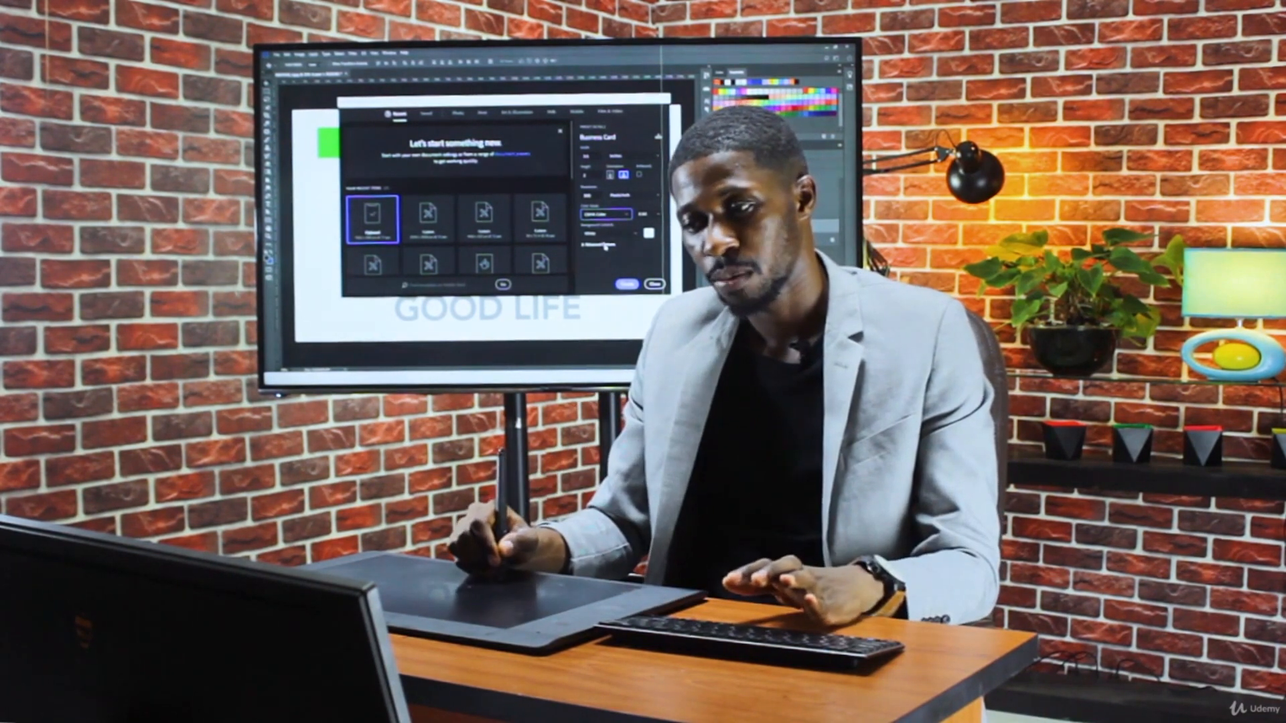
pyautogui.click(640, 177)
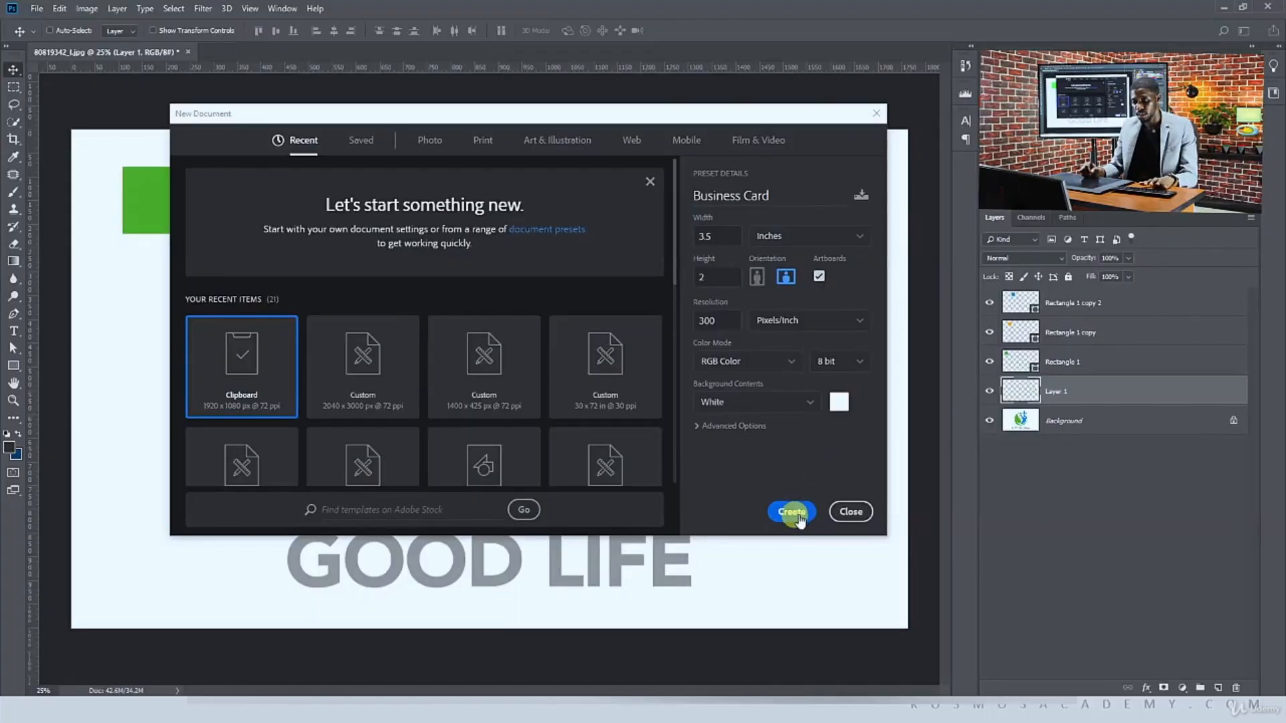
pyautogui.click(792, 512)
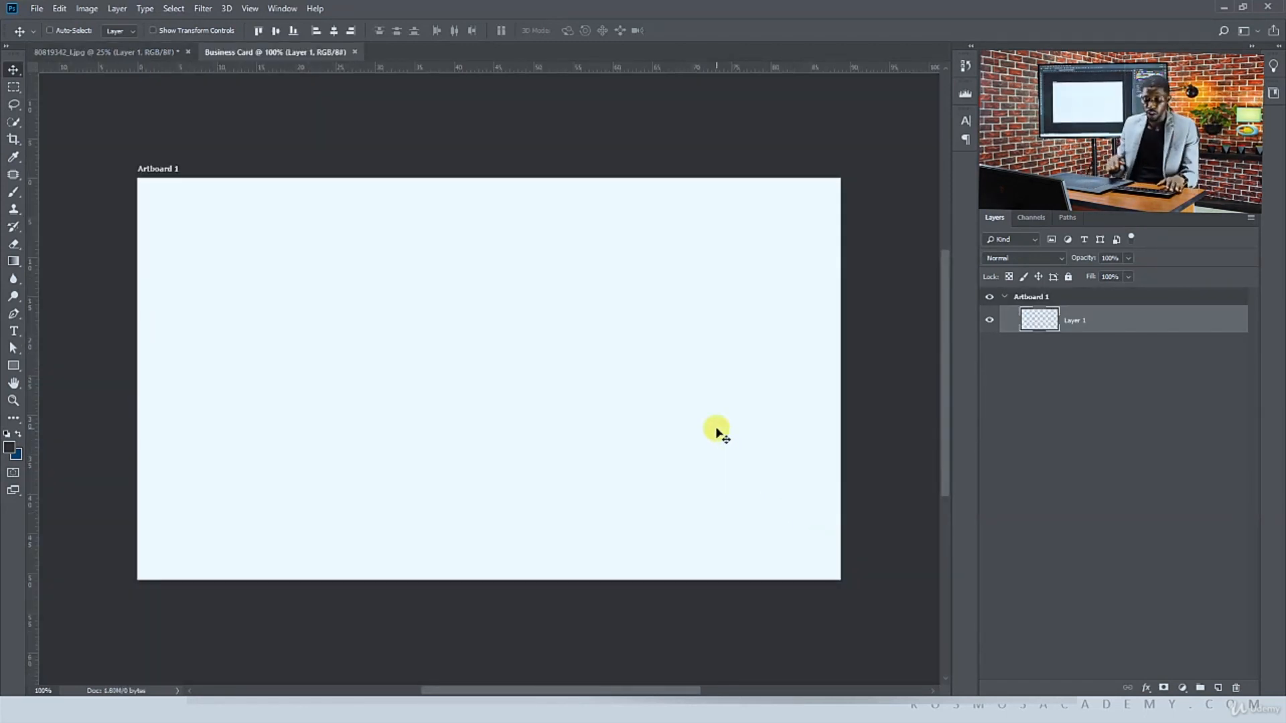
# Add a second artboard beside the first one
pyautogui.hotkey('ctrl', '-')
pyautogui.hotkey('ctrl', '-')
pyautogui.moveTo(716, 426); pyautogui.dragTo(596, 401)
pyautogui.hotkey('shift', 'v')
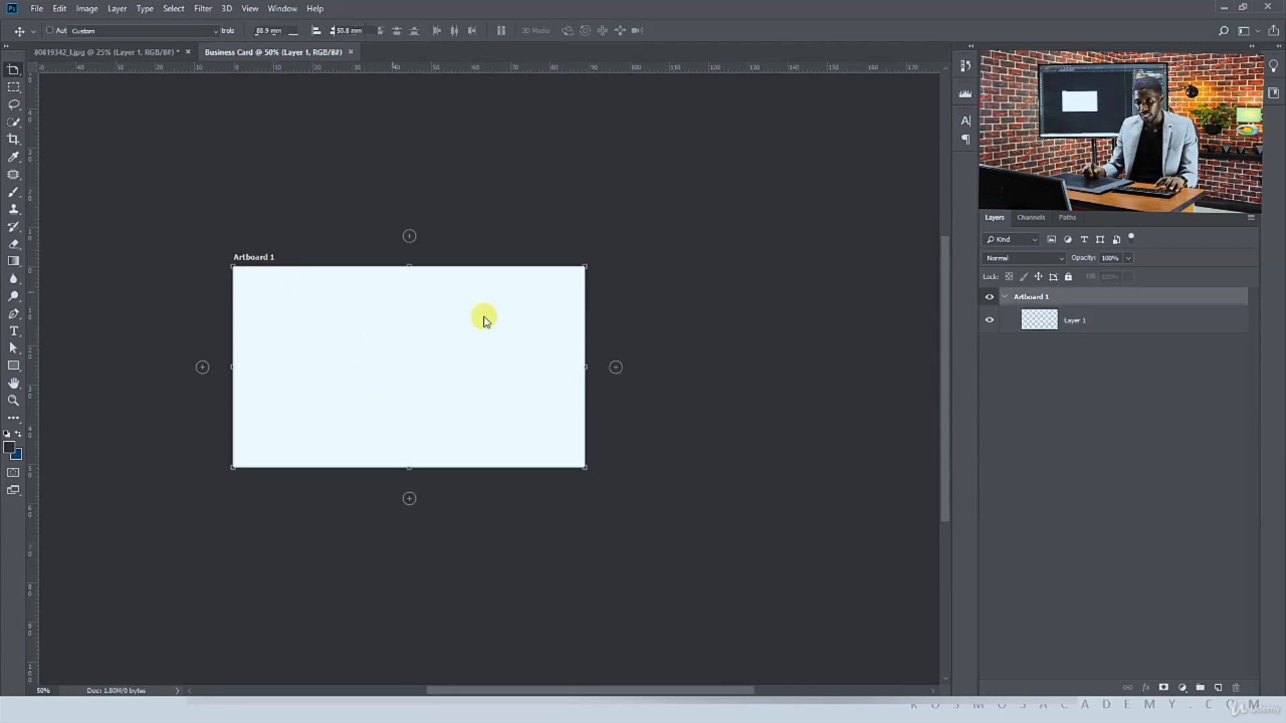
pyautogui.click(615, 367)
pyautogui.press('c')
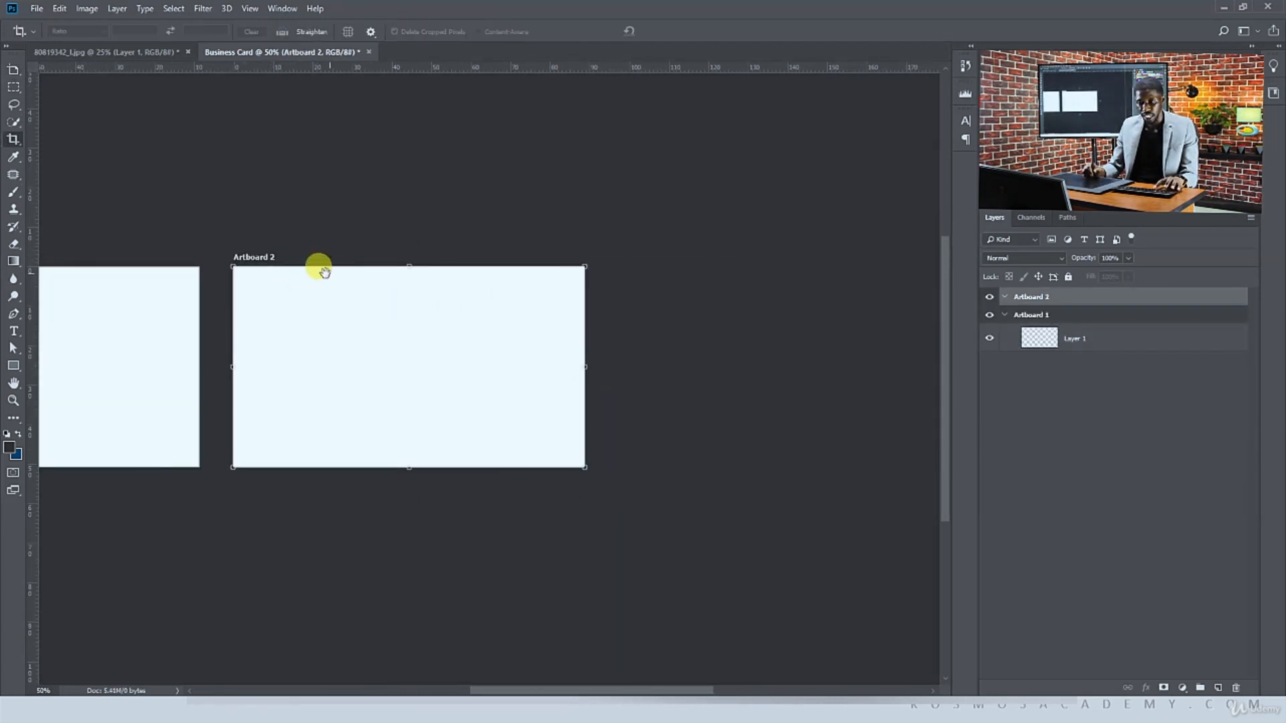
pyautogui.moveTo(319, 266); pyautogui.dragTo(511, 259)
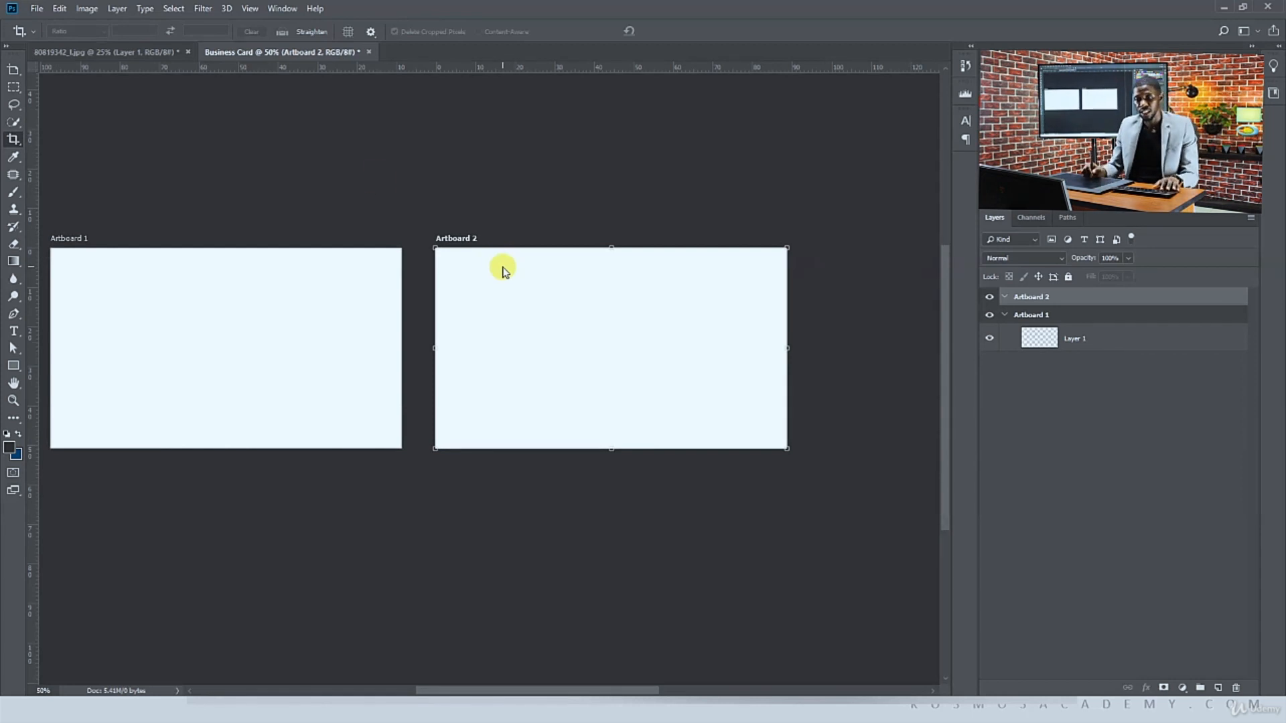
# Copy the Good Life logo image from the other document into the business card document
pyautogui.click(86, 61)
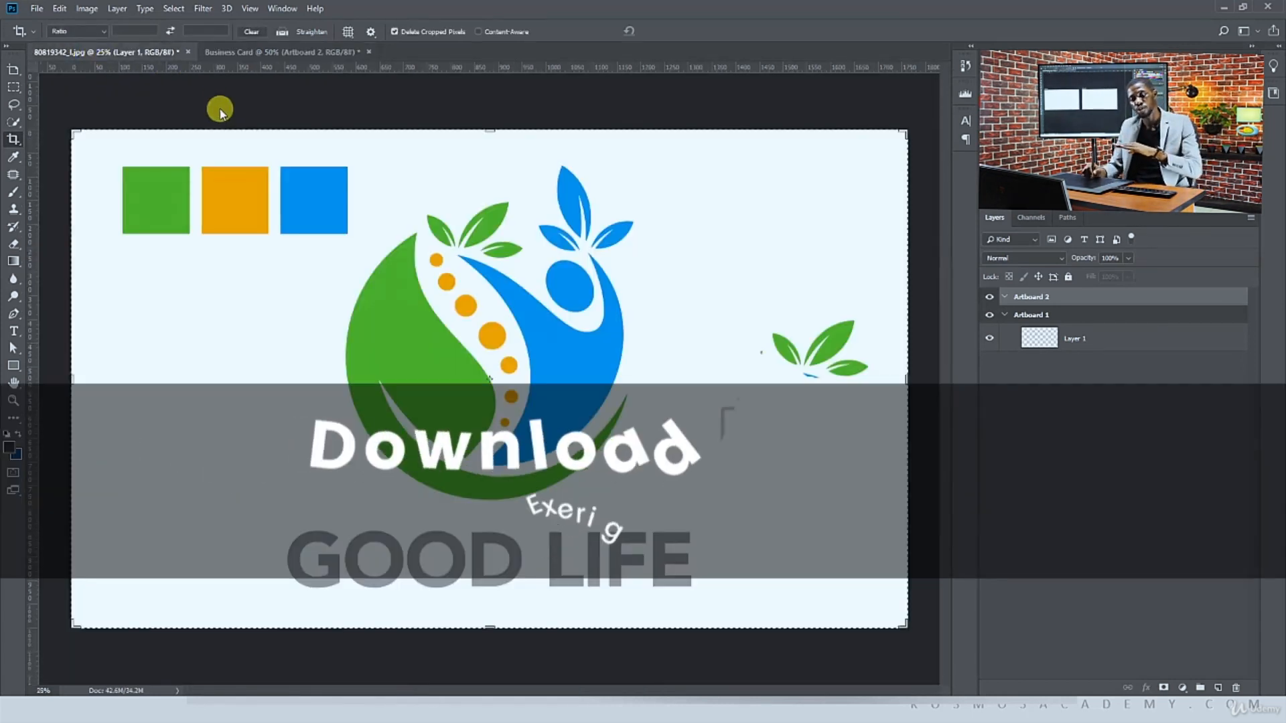
pyautogui.press('v')
pyautogui.keyDown('ctrl'); pyautogui.click(555, 322); pyautogui.keyUp('ctrl')
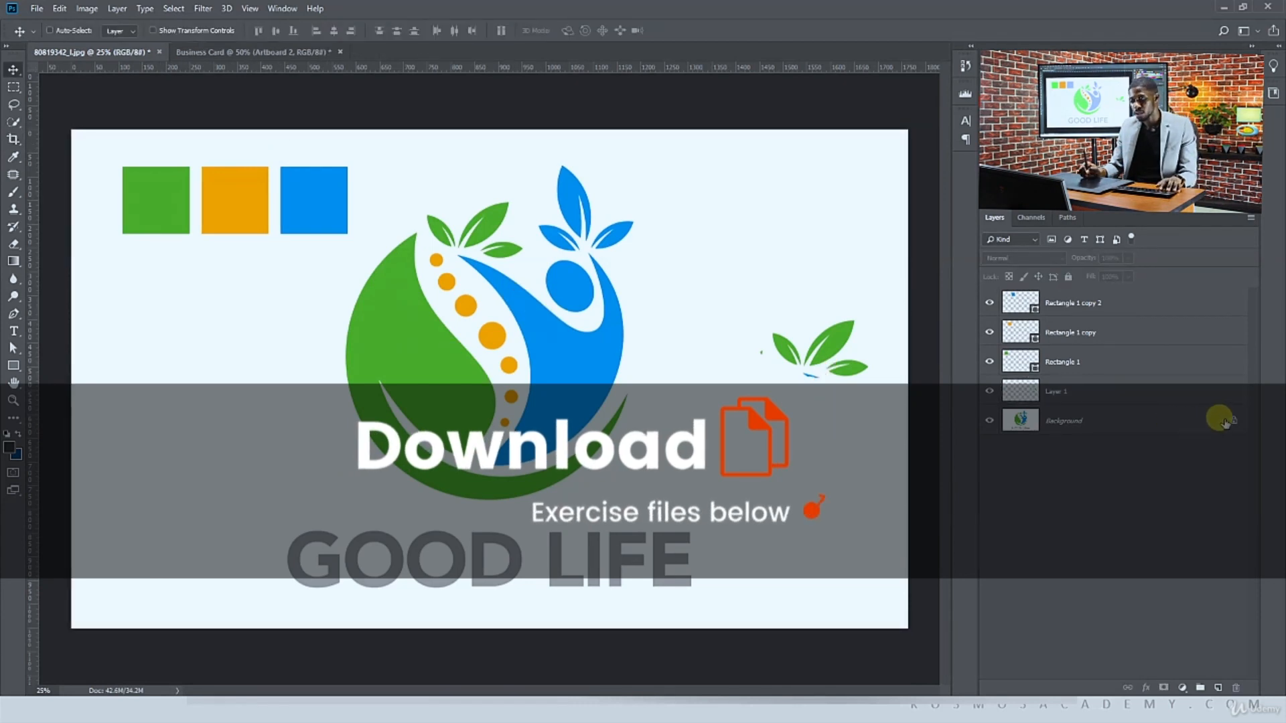
pyautogui.click(1231, 420)
pyautogui.moveTo(555, 368); pyautogui.dragTo(330, 123)
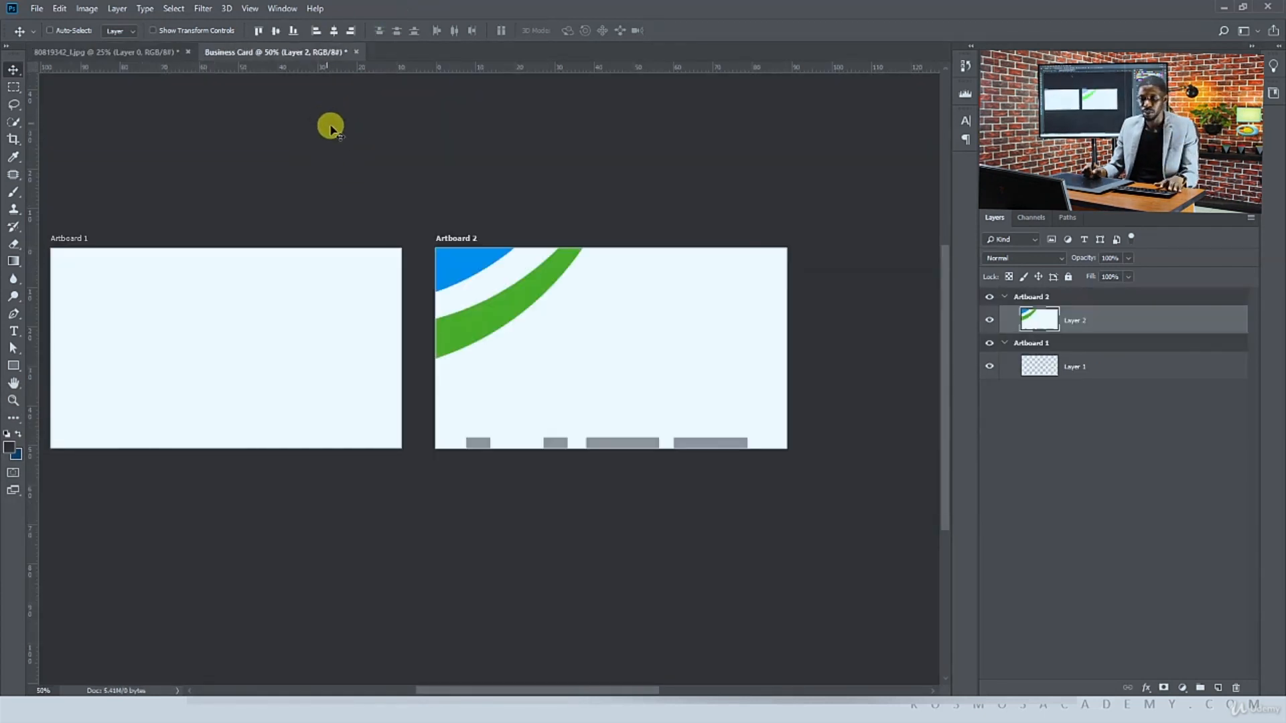
# Scale the logo down and place it above Artboard 1 as a reference
pyautogui.scroll(-3, 362, 310)
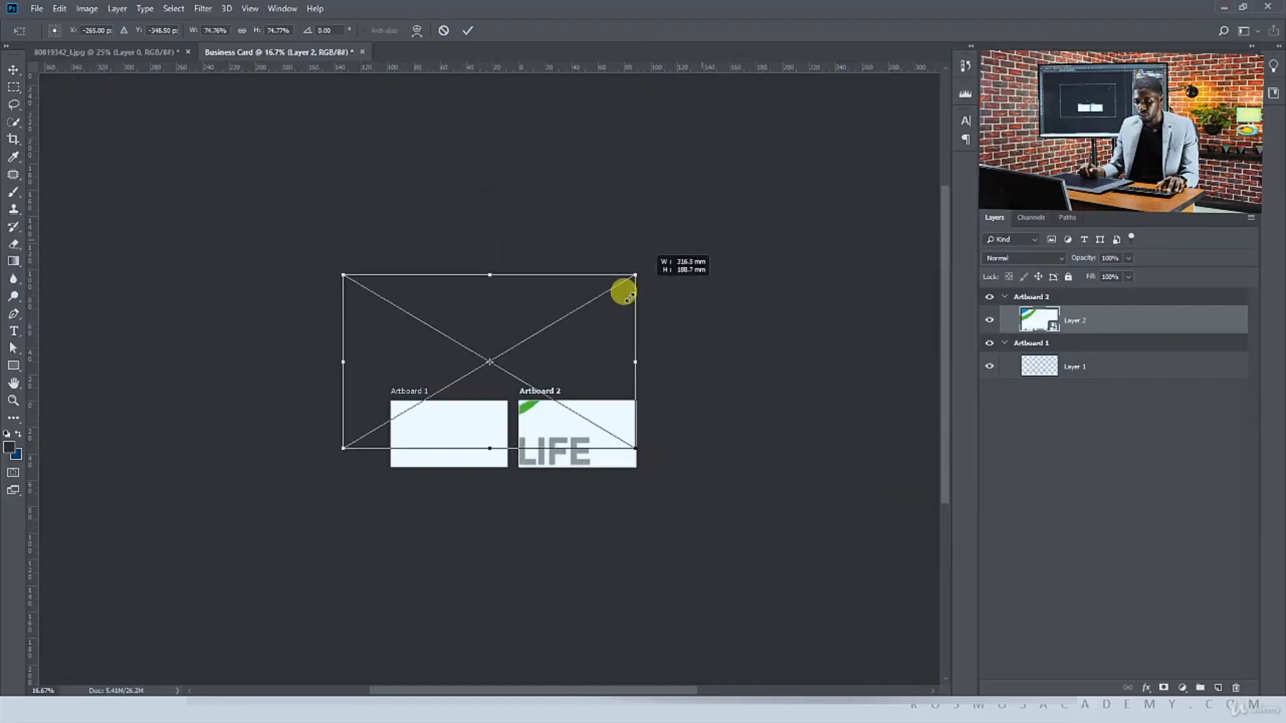
pyautogui.moveTo(623, 290); pyautogui.dragTo(320, 373)
pyautogui.press('Return')
pyautogui.hotkey('ctrl', '+')
pyautogui.hotkey('ctrl', '+')
pyautogui.hotkey('ctrl', '+')
pyautogui.moveTo(423, 299); pyautogui.dragTo(275, 389)
pyautogui.press('Return')
pyautogui.hotkey('ctrl', '+')
pyautogui.hotkey('ctrl', '+')
pyautogui.moveTo(207, 290); pyautogui.dragTo(402, 119)
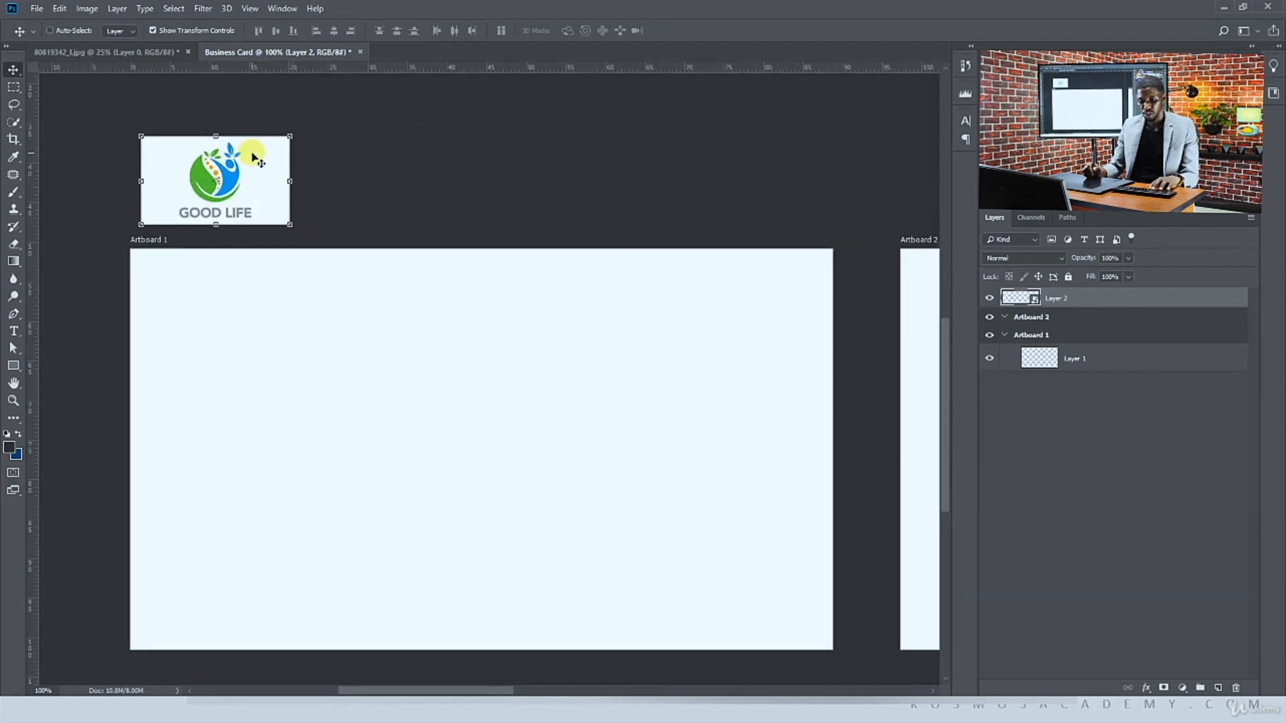
pyautogui.click(13, 366)
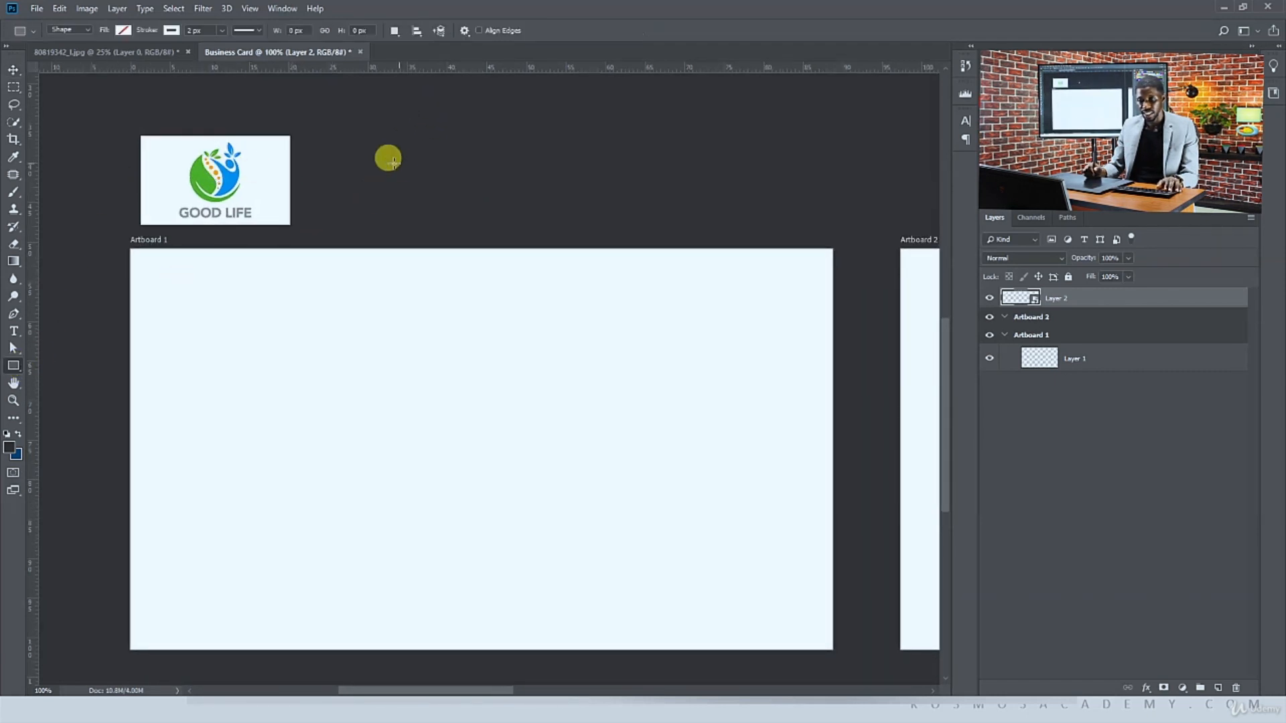
pyautogui.moveTo(316, 165); pyautogui.dragTo(382, 203)
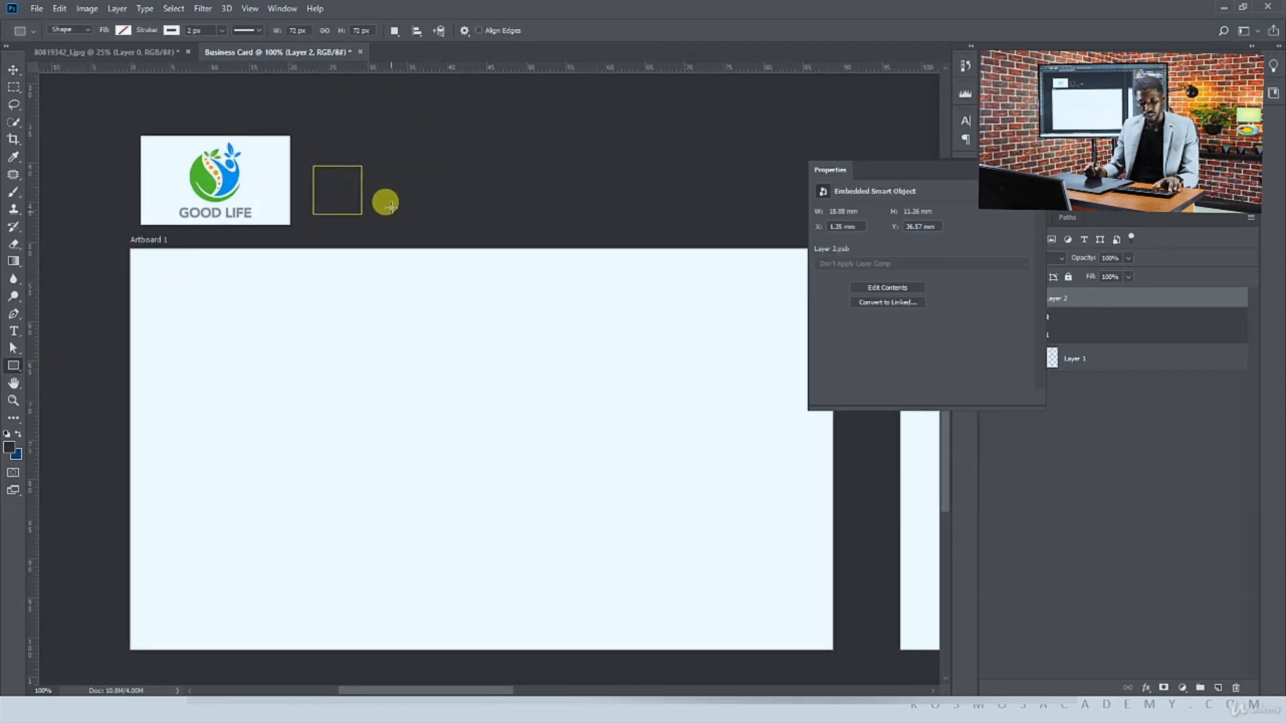
pyautogui.press('v')
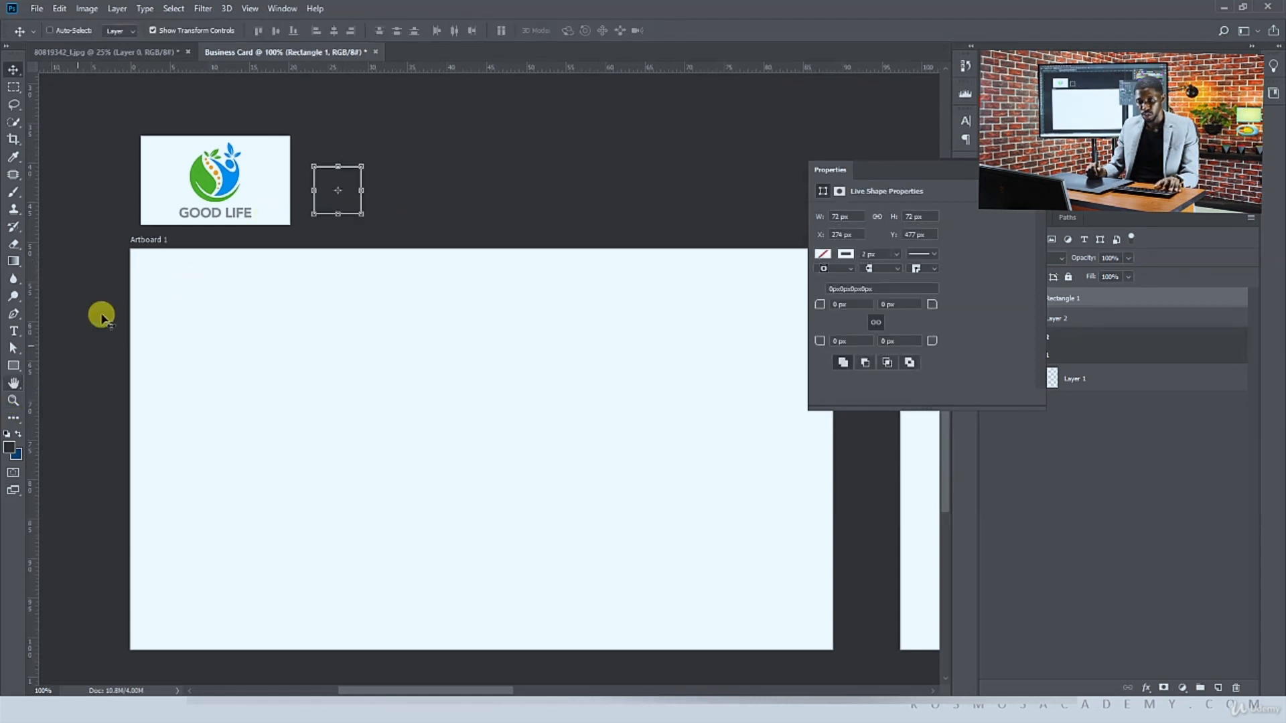
pyautogui.press('Delete')
# Draw a square shape with no stroke beside the logo and duplicate it to its right
pyautogui.moveTo(13, 366); pyautogui.dragTo(60, 359)
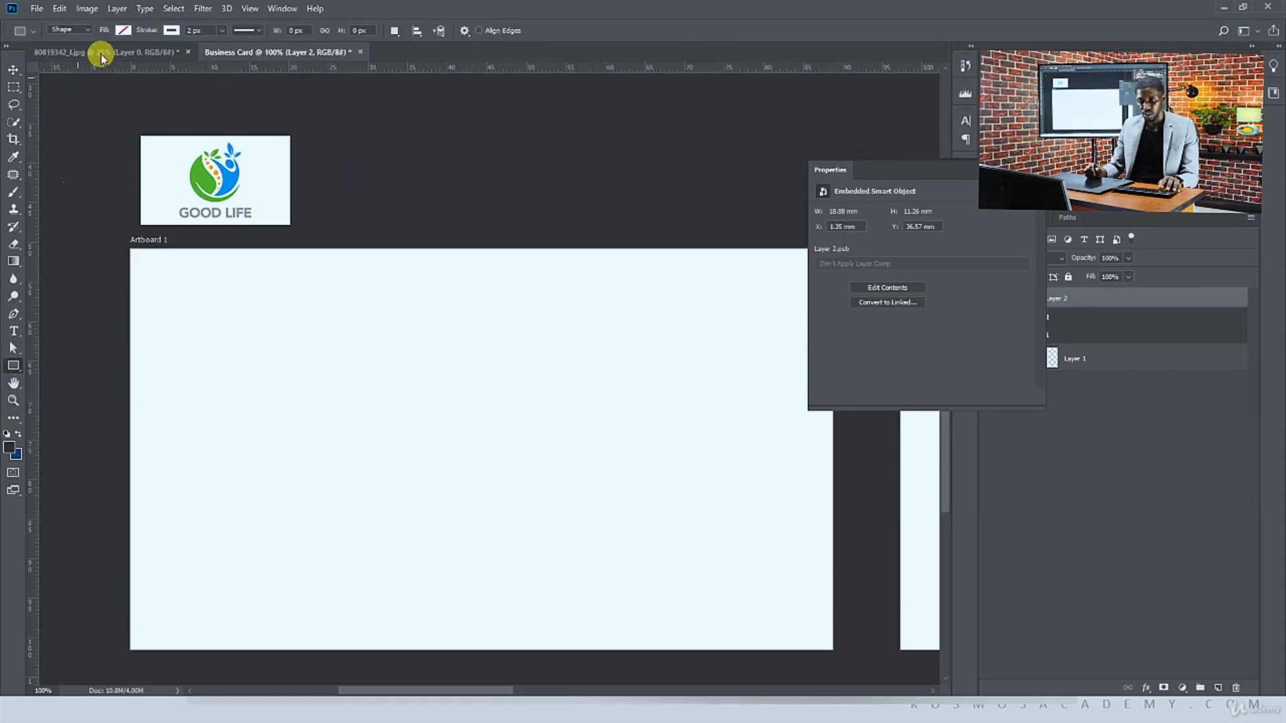
pyautogui.click(123, 31)
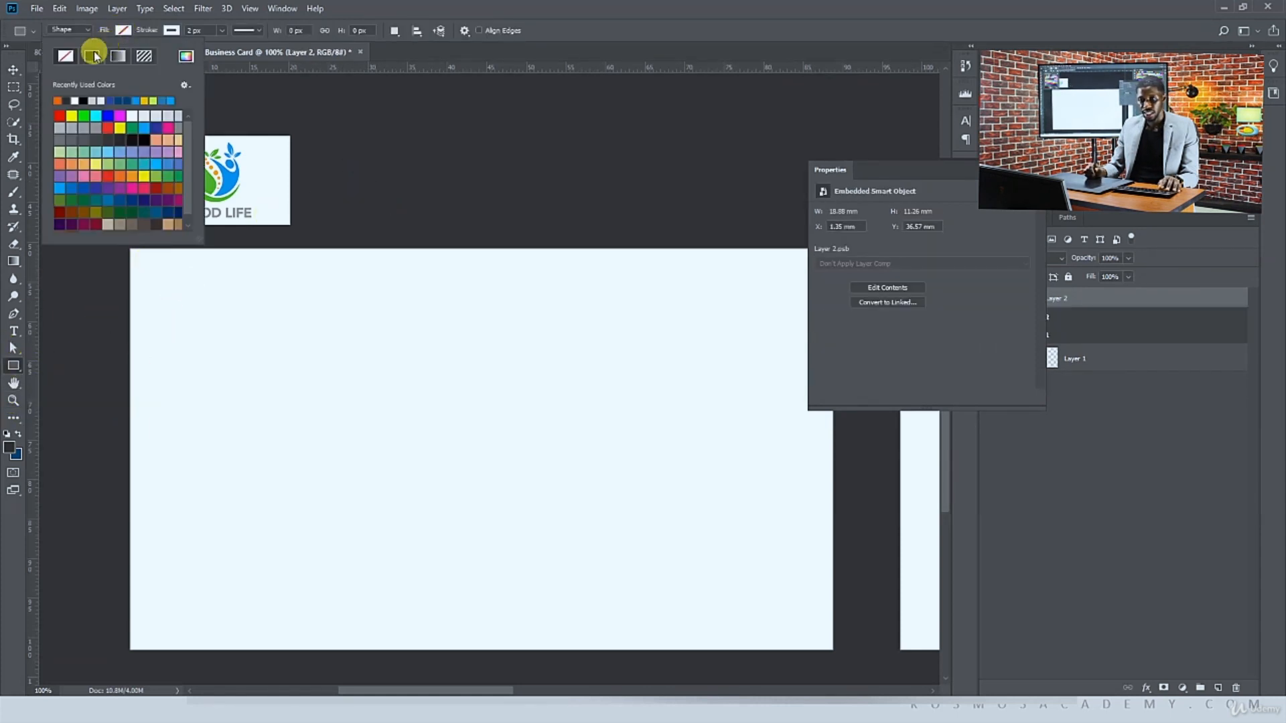
pyautogui.click(178, 31)
pyautogui.click(63, 353)
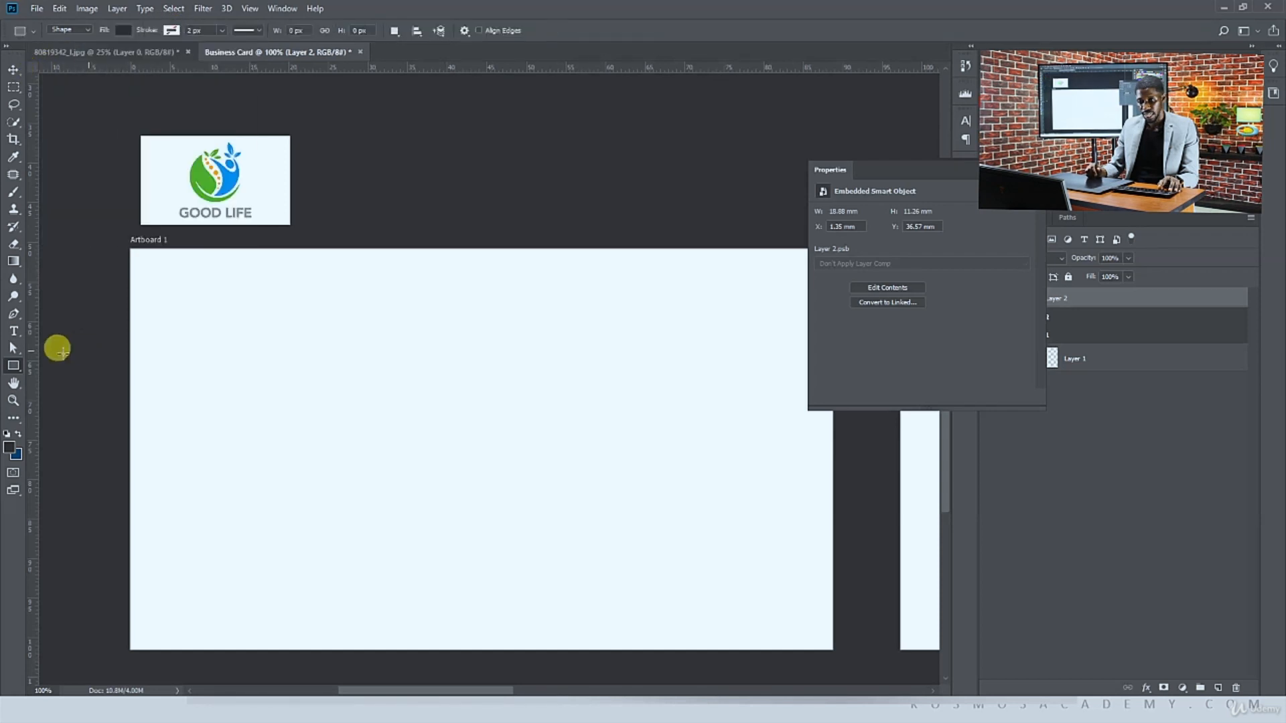
pyautogui.moveTo(348, 169)
pyautogui.mouseDown()
pyautogui.moveTo(447, 166)
pyautogui.moveTo(430, 169)
pyautogui.mouseUp()
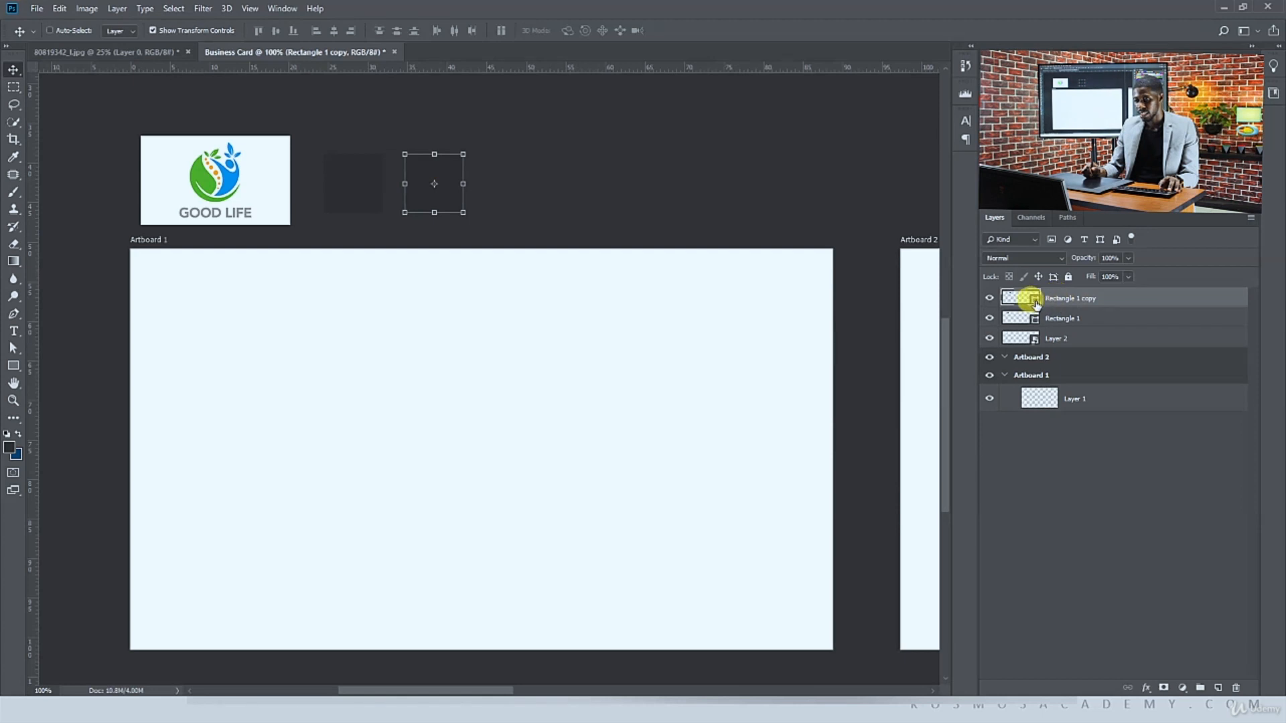
# Fill the first square with the green sampled from the logo
pyautogui.doubleClick(1019, 317)
pyautogui.click(196, 168)
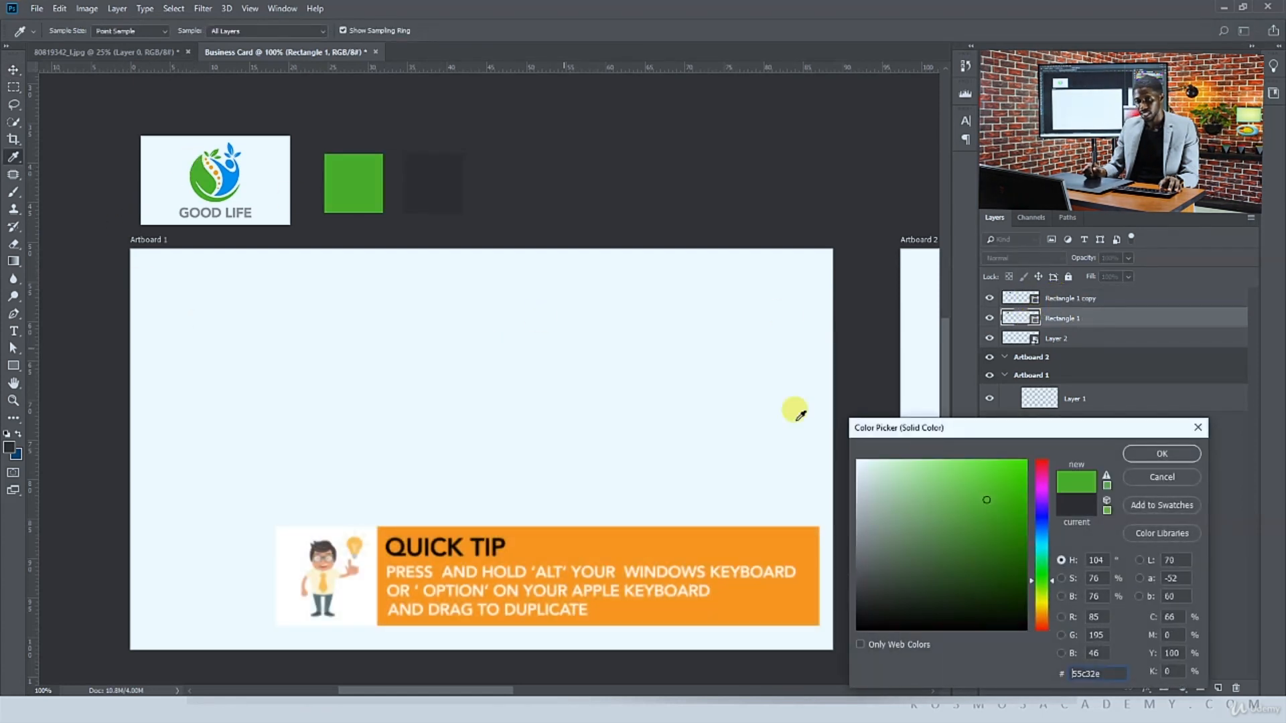
pyautogui.click(1132, 454)
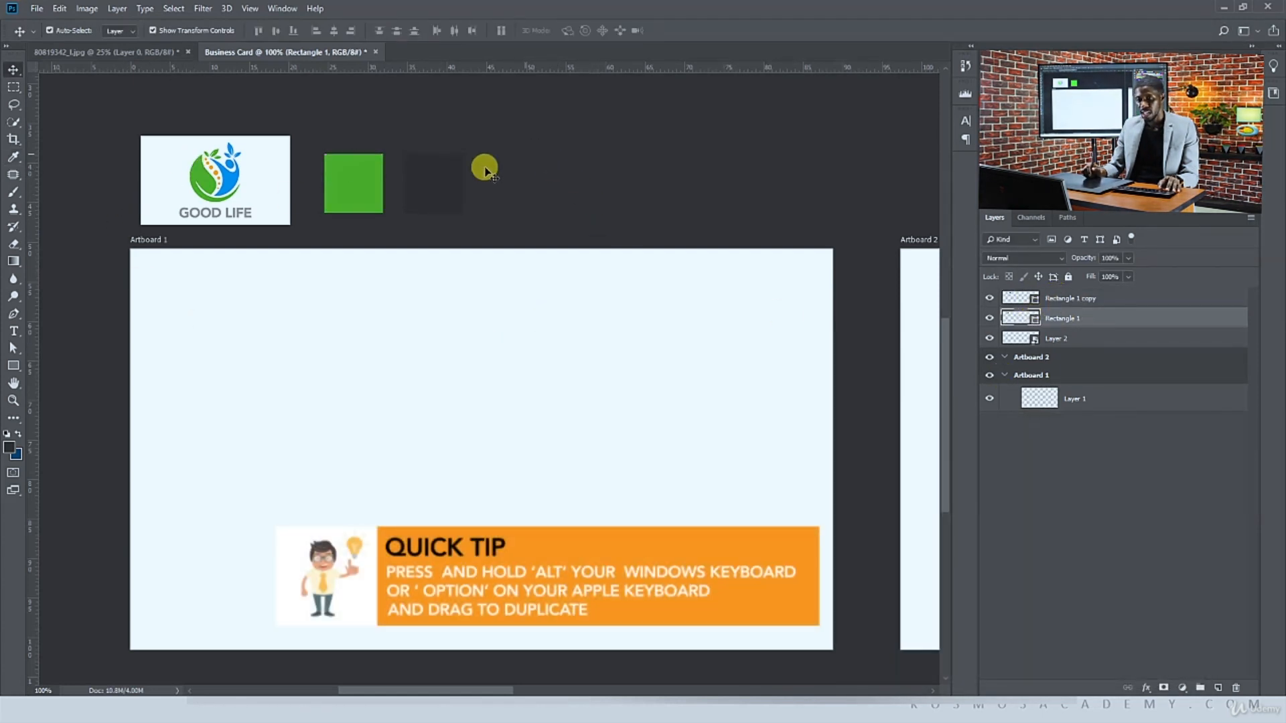
# Fill the second square with the blue sampled from the logo
pyautogui.click(452, 176)
pyautogui.doubleClick(1034, 303)
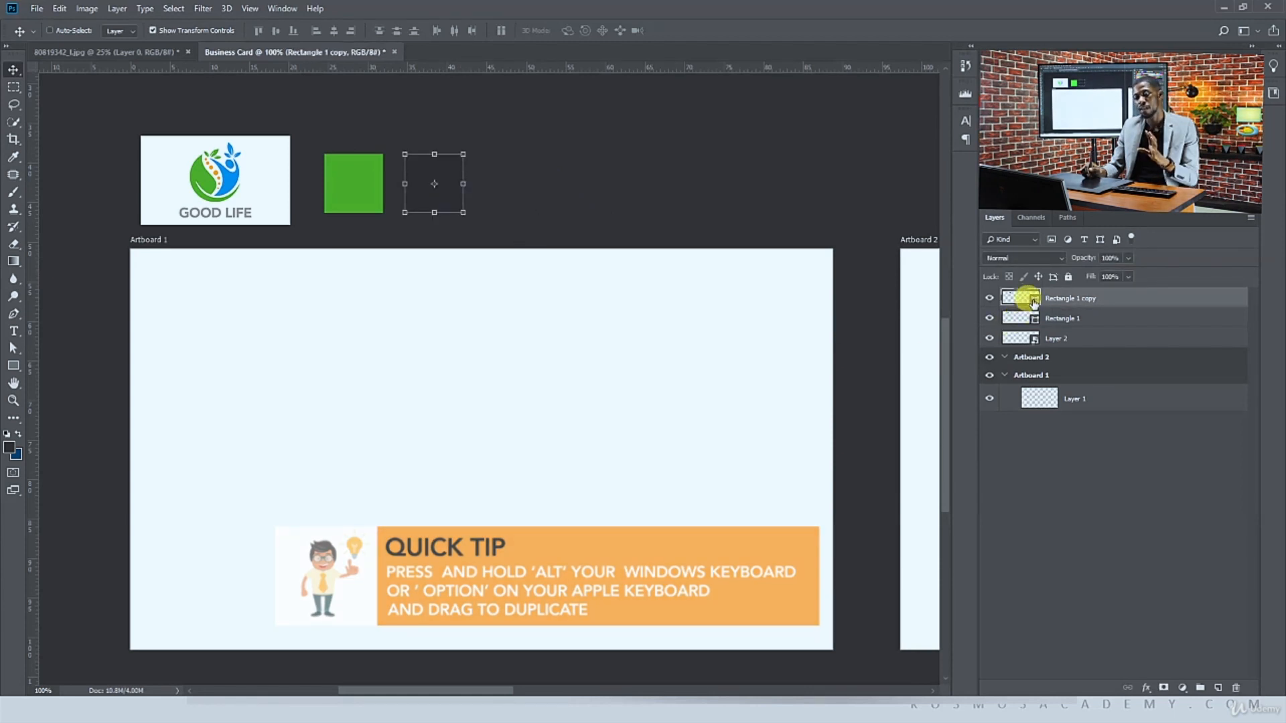
pyautogui.click(234, 173)
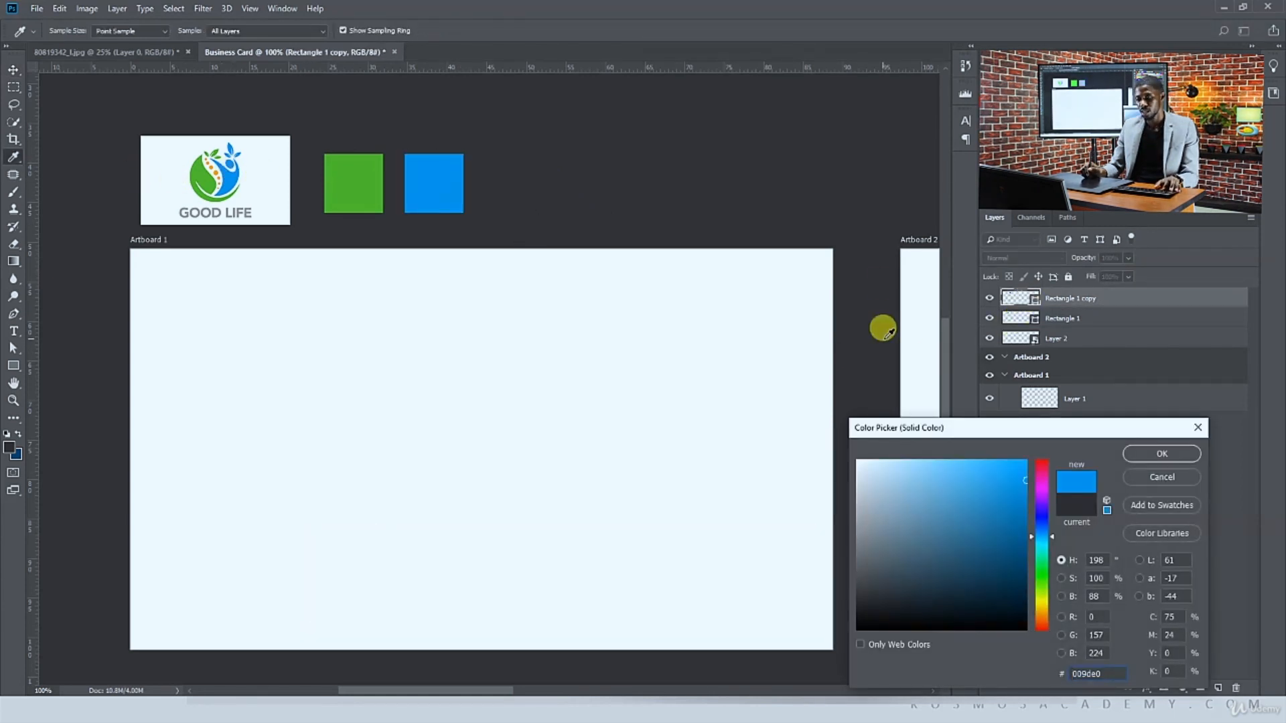
pyautogui.click(1135, 453)
# Duplicate the blue square and fill the copy with the orange sampled from the logo's dots
pyautogui.moveTo(416, 172); pyautogui.dragTo(483, 179)
pyautogui.doubleClick(1020, 296)
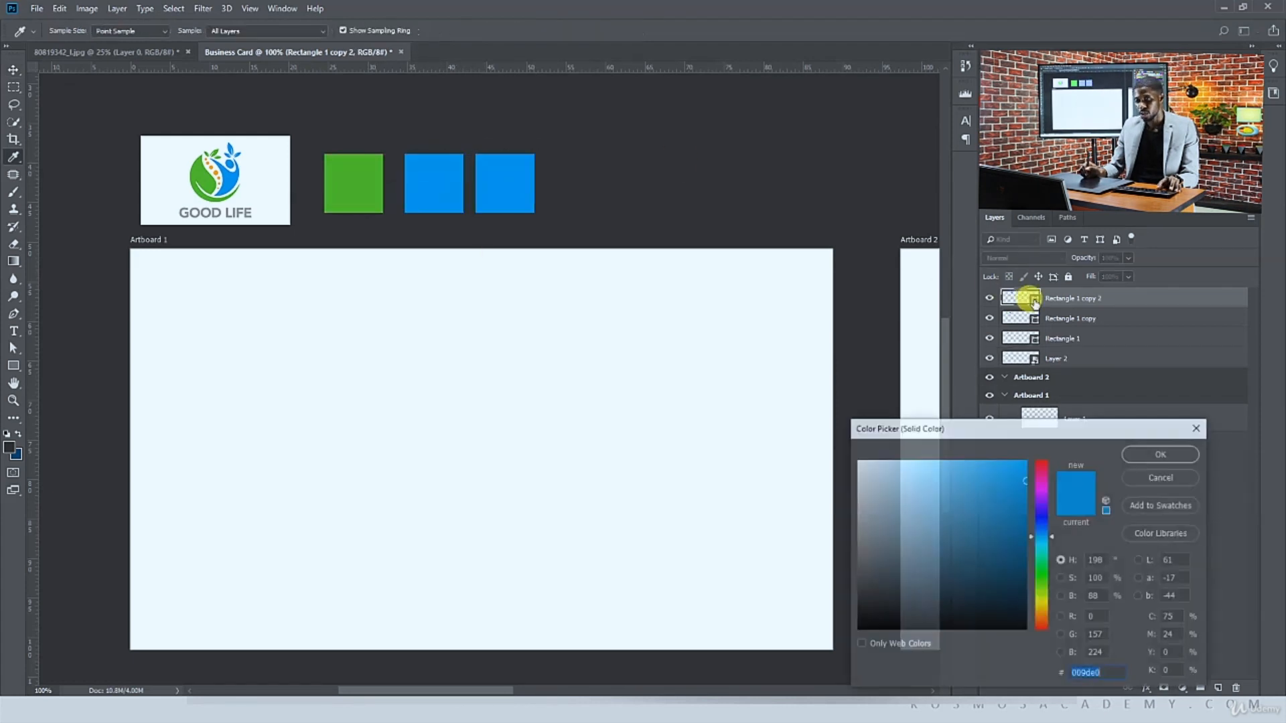
pyautogui.hotkey('ctrl', '+')
pyautogui.hotkey('ctrl', '+')
pyautogui.hotkey('ctrl', '+')
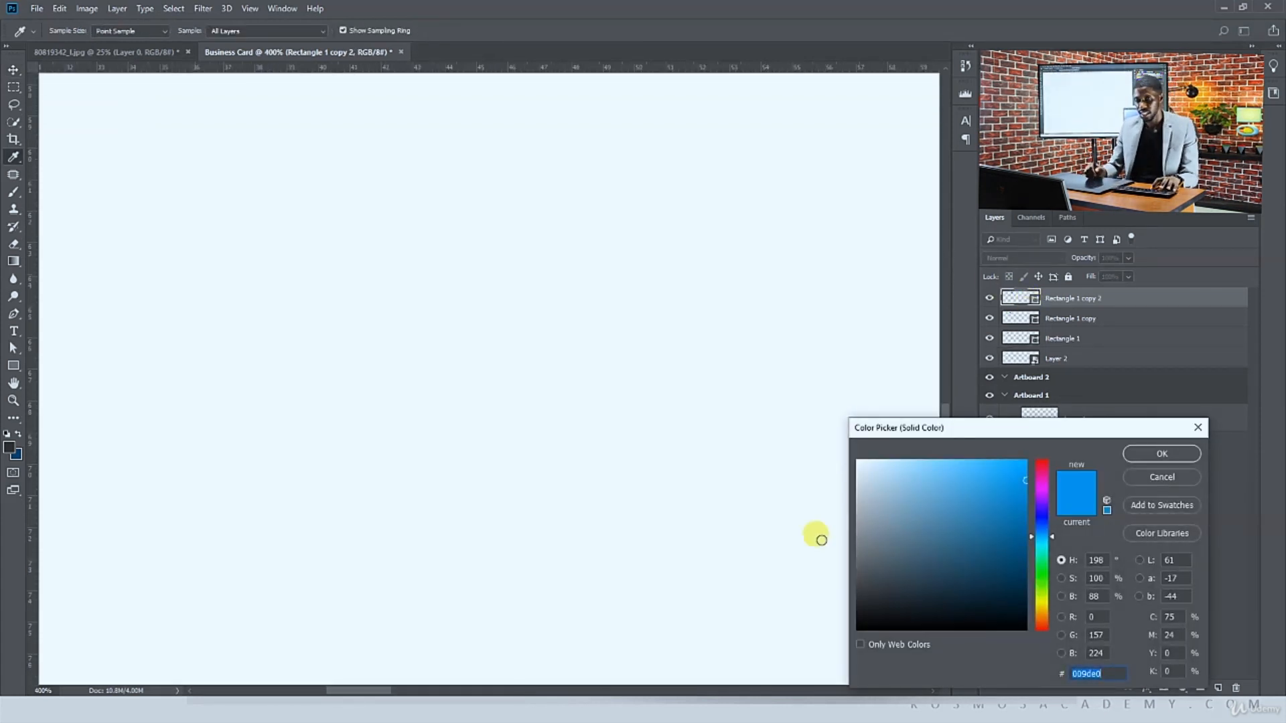
pyautogui.moveTo(380, 546); pyautogui.dragTo(419, 589)
pyautogui.moveTo(281, 370); pyautogui.dragTo(625, 692)
pyautogui.moveTo(388, 295); pyautogui.dragTo(888, 404)
pyautogui.click(442, 297)
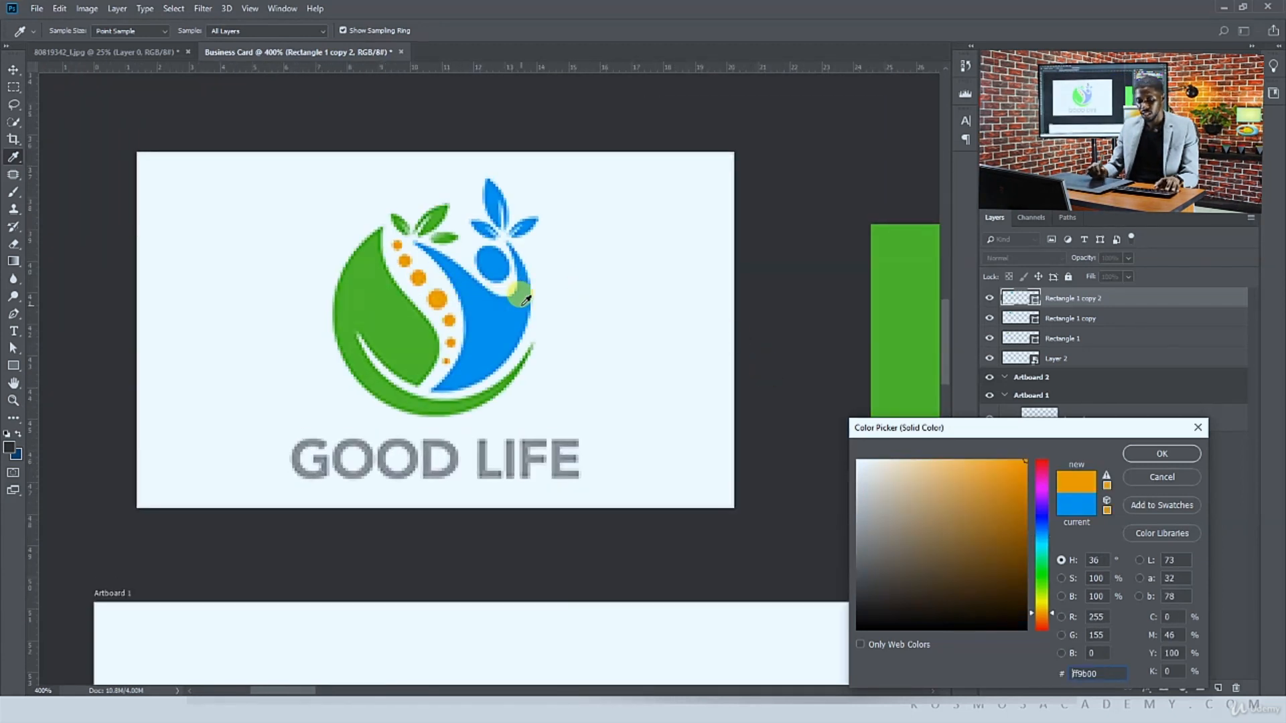
pyautogui.hotkey('ctrl', '-')
pyautogui.hotkey('ctrl', '-')
pyautogui.hotkey('ctrl', '-')
pyautogui.moveTo(529, 299); pyautogui.dragTo(358, 284)
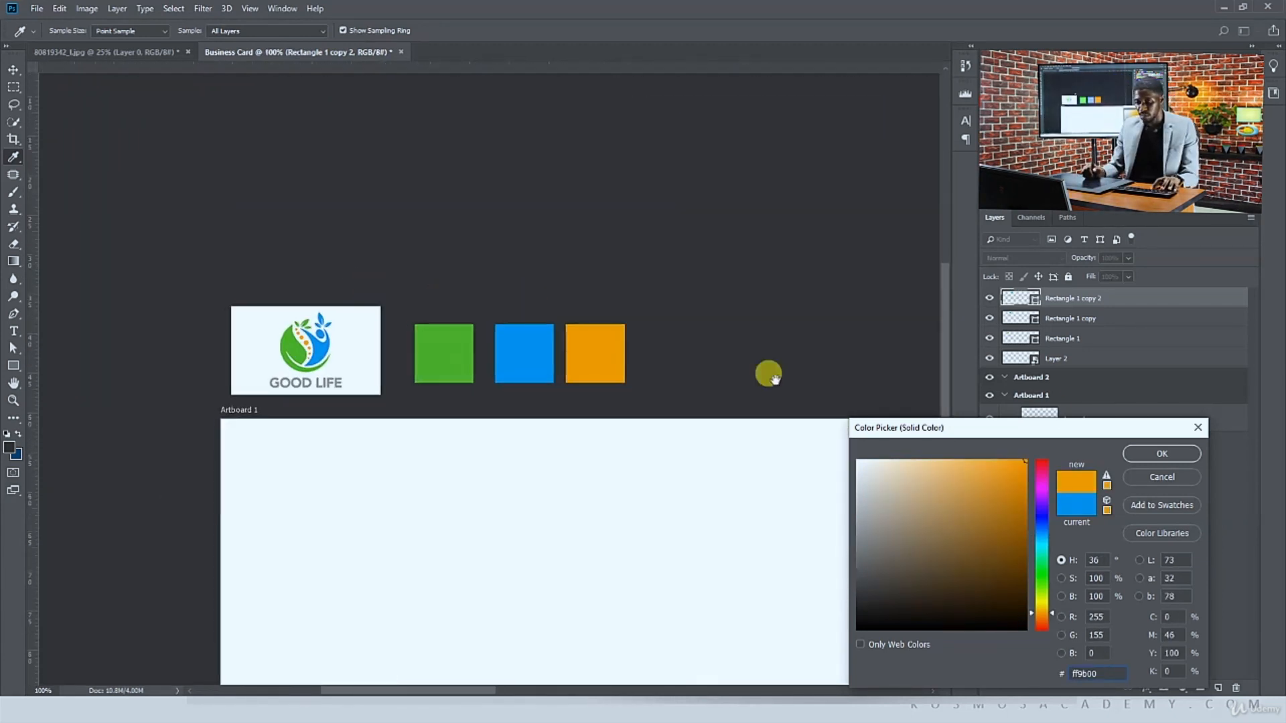
pyautogui.click(1162, 454)
# Duplicate the orange square and fill the copy with the grey sampled from the GOOD LIFE text
pyautogui.moveTo(620, 338); pyautogui.dragTo(690, 338)
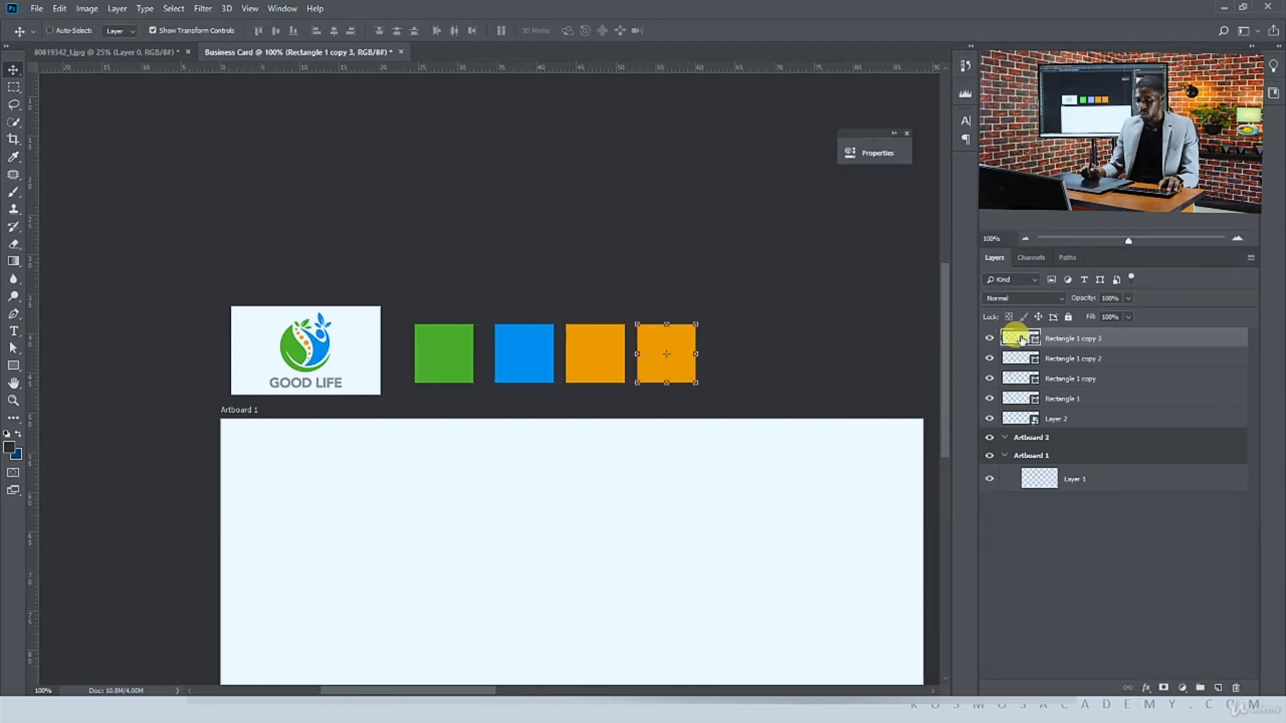
pyautogui.click(305, 382)
pyautogui.press('Return')
pyautogui.keyDown('ctrl'); pyautogui.click(645, 188); pyautogui.keyUp('ctrl')
pyautogui.moveTo(646, 188); pyautogui.dragTo(541, 67)
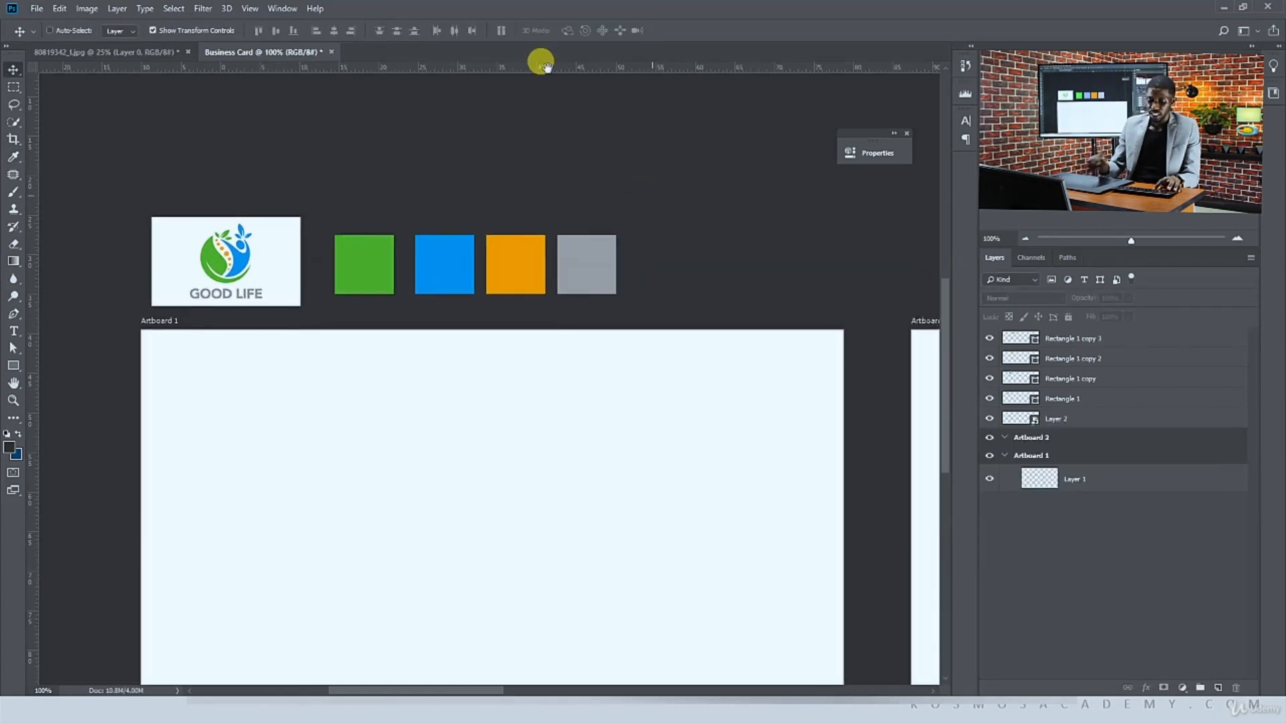
pyautogui.hotkey('ctrl', '-')
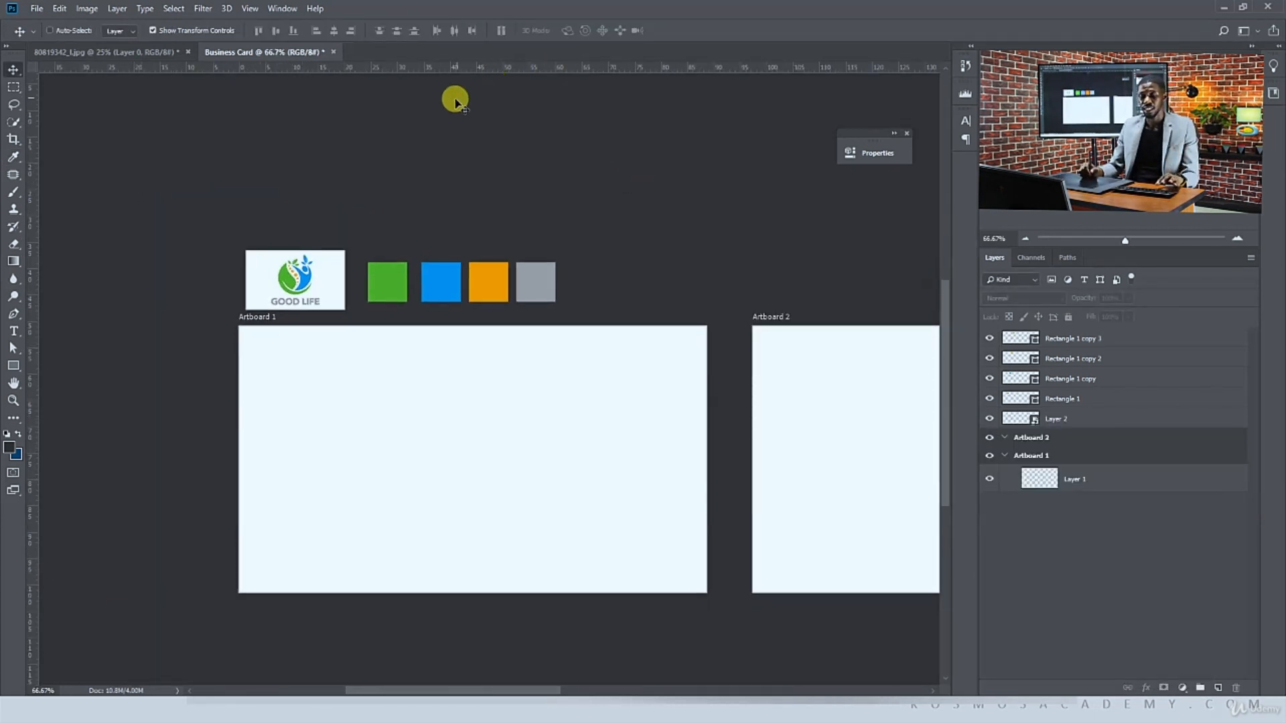
pyautogui.click(294, 362)
pyautogui.click(631, 264)
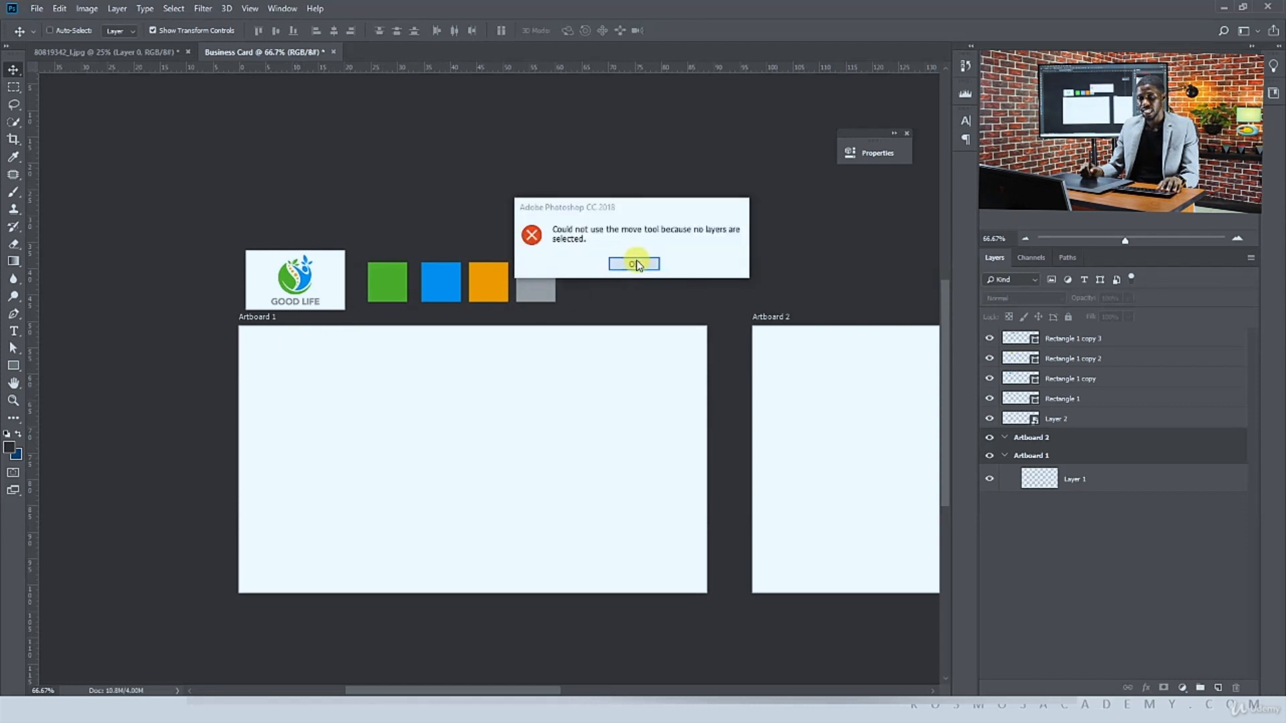
pyautogui.keyDown('ctrl'); pyautogui.click(295, 283); pyautogui.keyUp('ctrl')
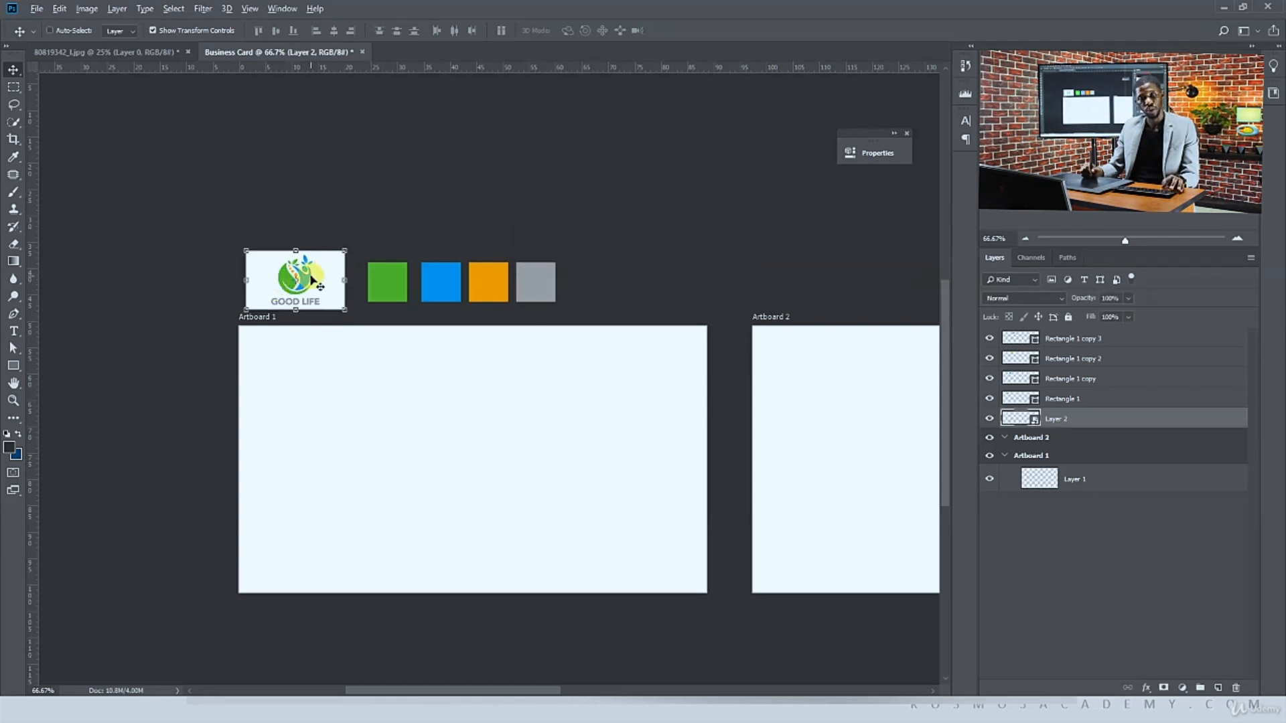
# Duplicate the Good Life logo onto the upper-left area of Artboard 1
pyautogui.moveTo(320, 286); pyautogui.dragTo(425, 386)
pyautogui.moveTo(373, 436)
pyautogui.mouseDown()
pyautogui.moveTo(395, 416)
pyautogui.moveTo(372, 440)
pyautogui.mouseUp()
pyautogui.press('Return')
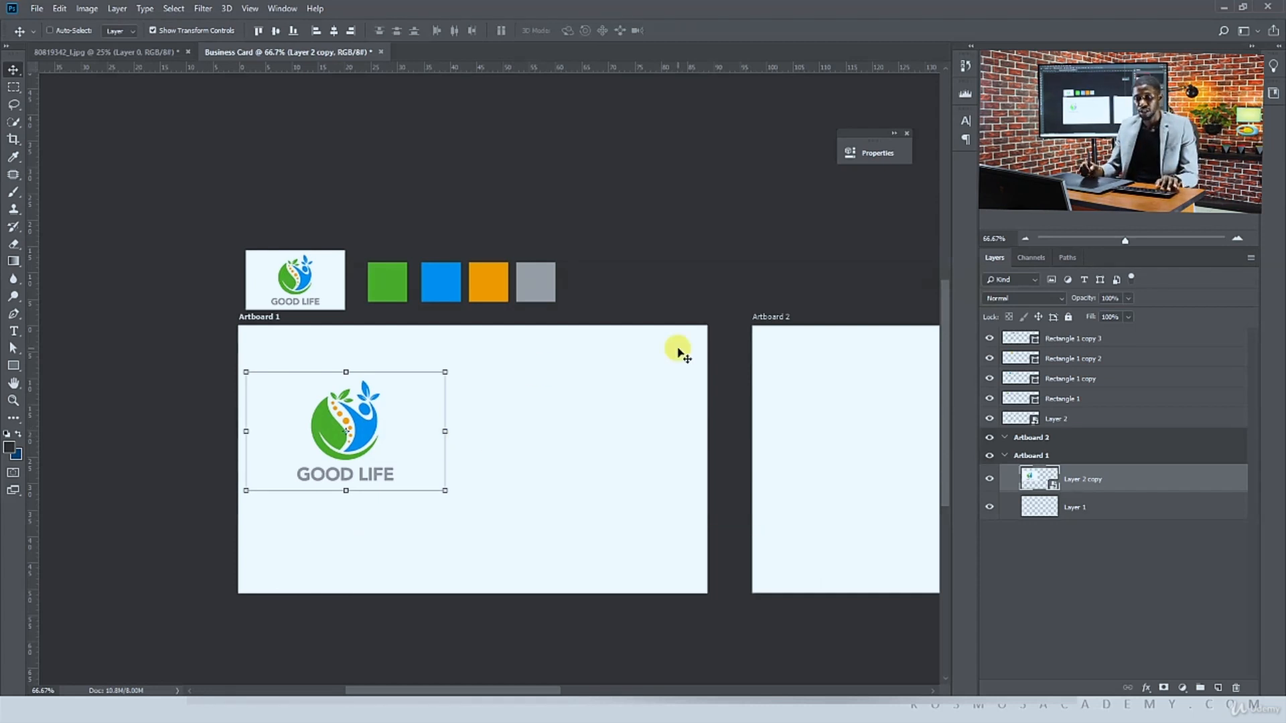
# Draw a rectangle about 1093 × 278 px across the bottom of Artboard 1 and fill it with the sampled blue
pyautogui.click(13, 368)
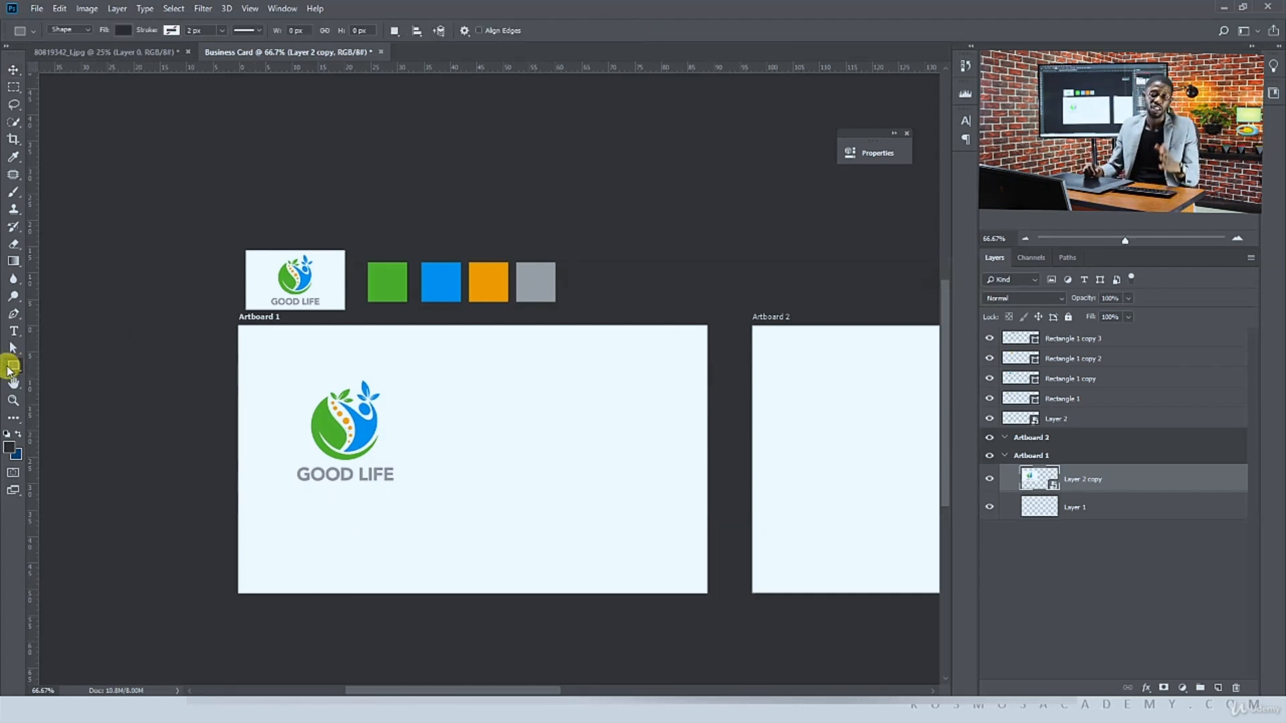
pyautogui.rightClick(10, 368)
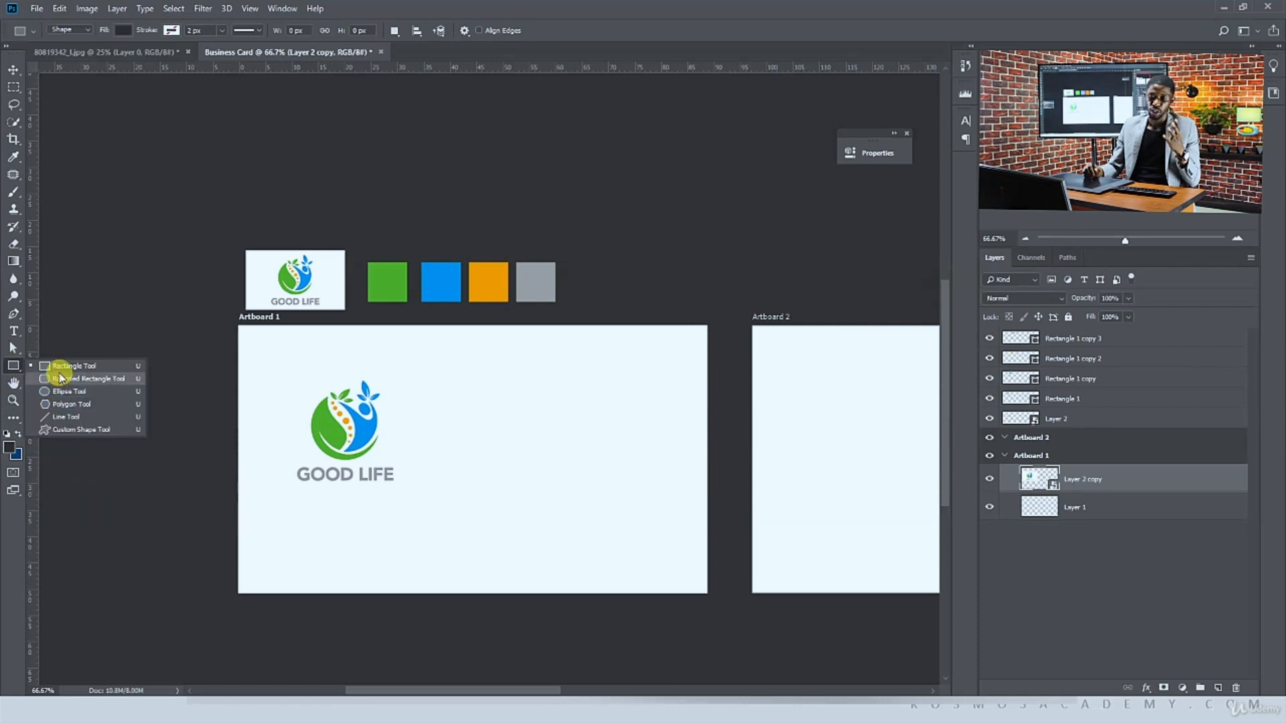
pyautogui.click(58, 365)
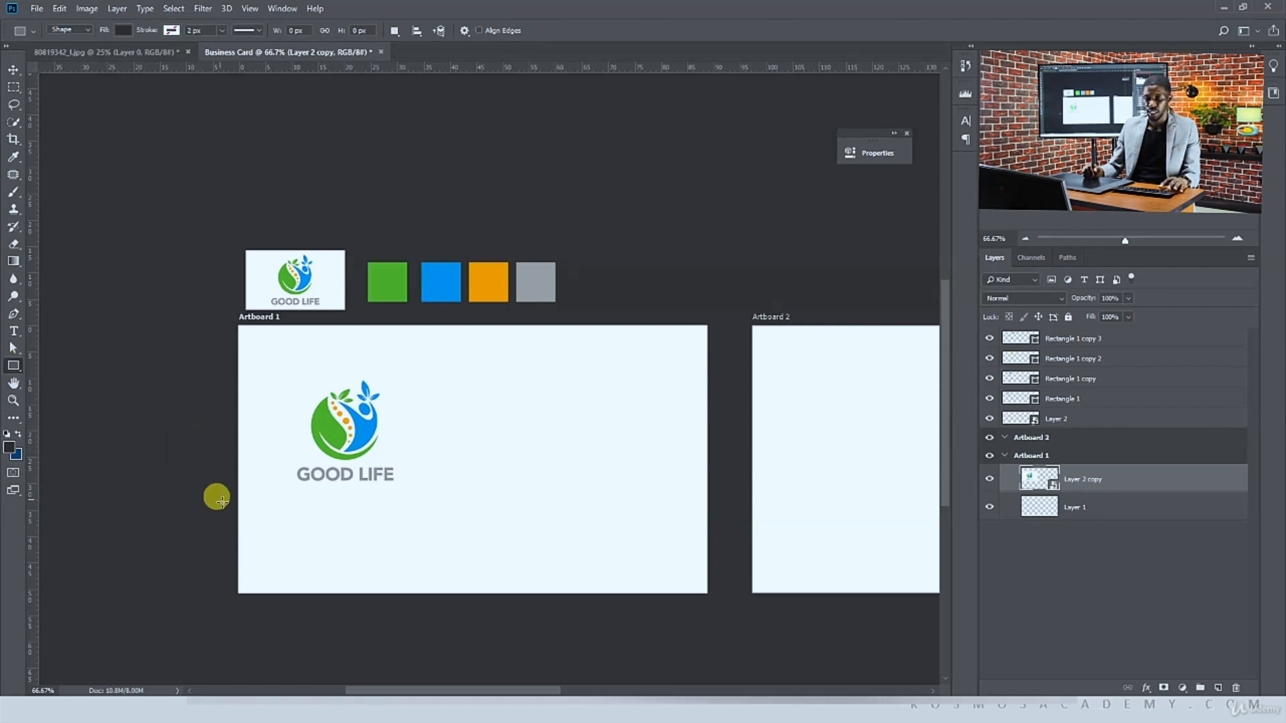
pyautogui.moveTo(221, 497)
pyautogui.mouseDown()
pyautogui.moveTo(178, 411)
pyautogui.moveTo(399, 507)
pyautogui.moveTo(665, 533)
pyautogui.mouseUp()
pyautogui.press('v')
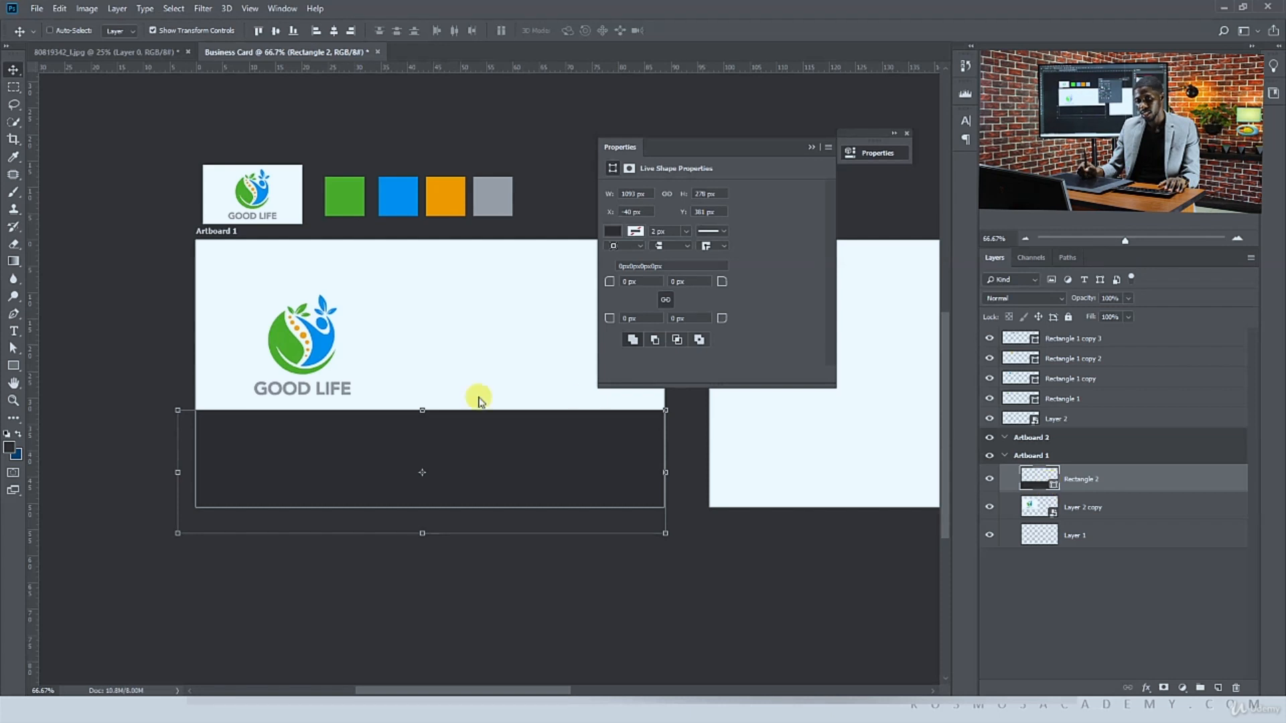
pyautogui.click(397, 190)
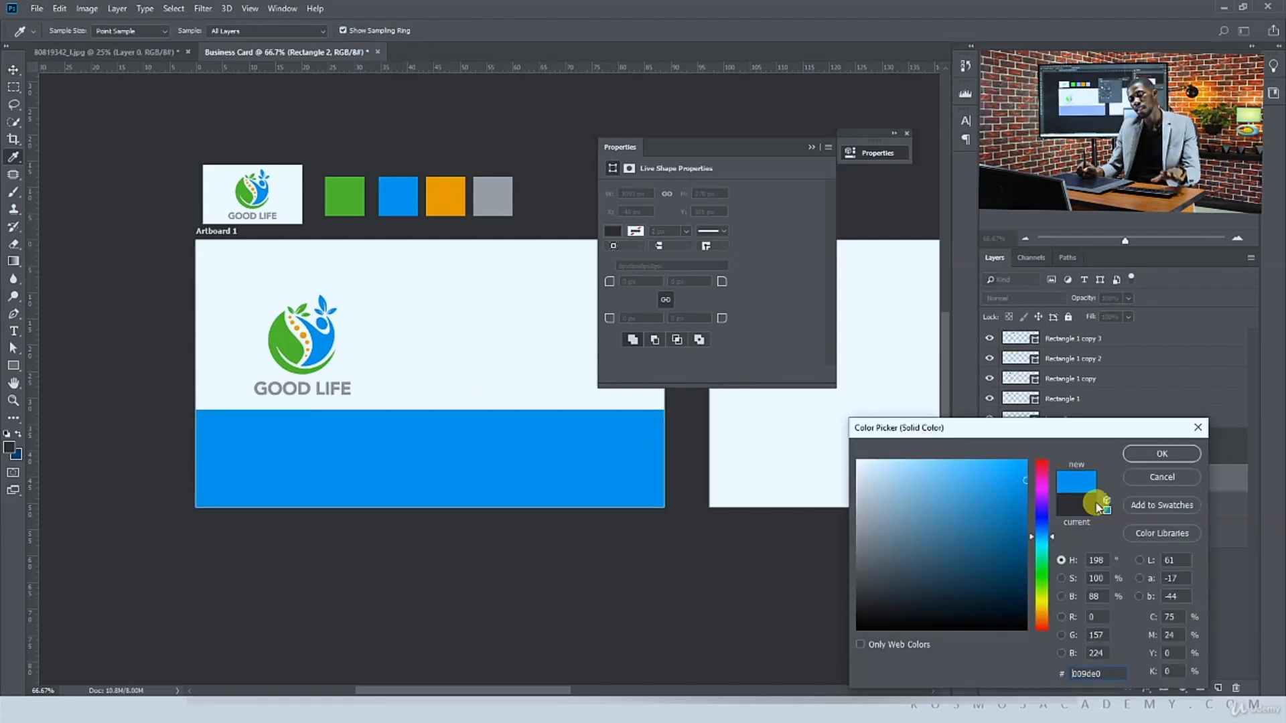
pyautogui.click(1149, 455)
pyautogui.click(811, 148)
# Warp the blue rectangle into a wave that rises toward the artboard's right edge
pyautogui.hotkey('ctrl', 't')
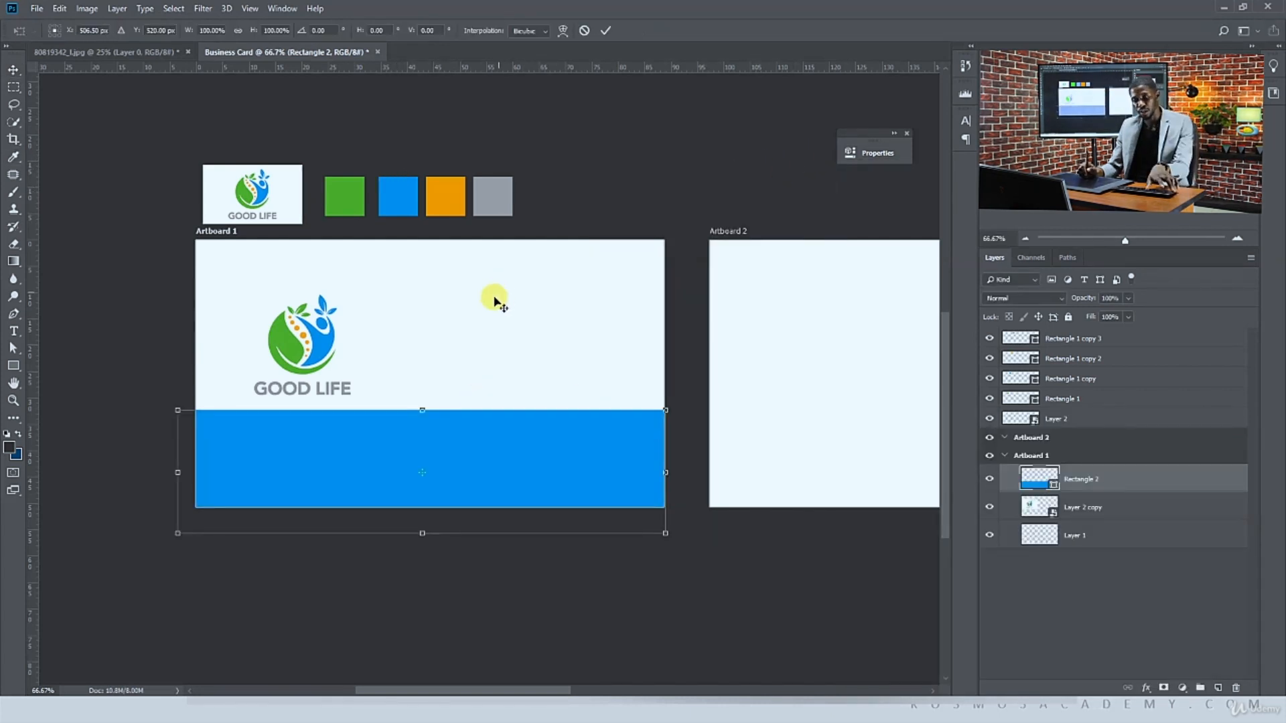
pyautogui.rightClick(509, 463)
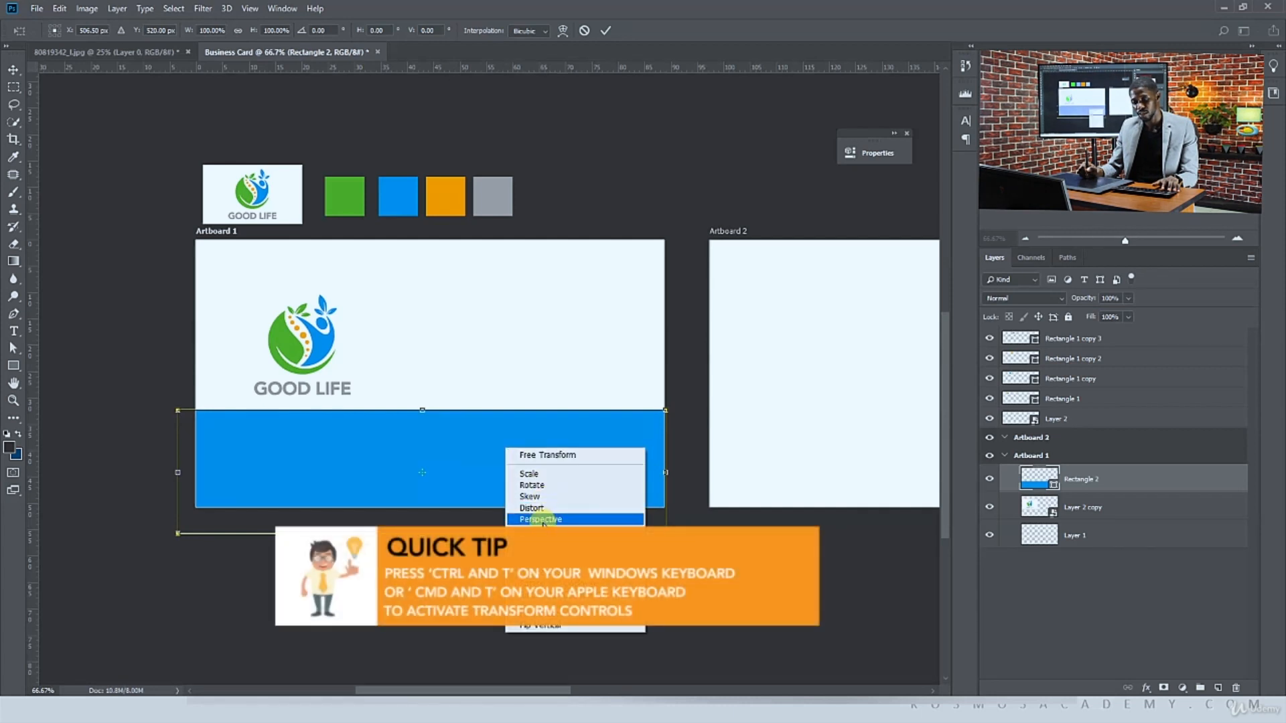
pyautogui.click(611, 510)
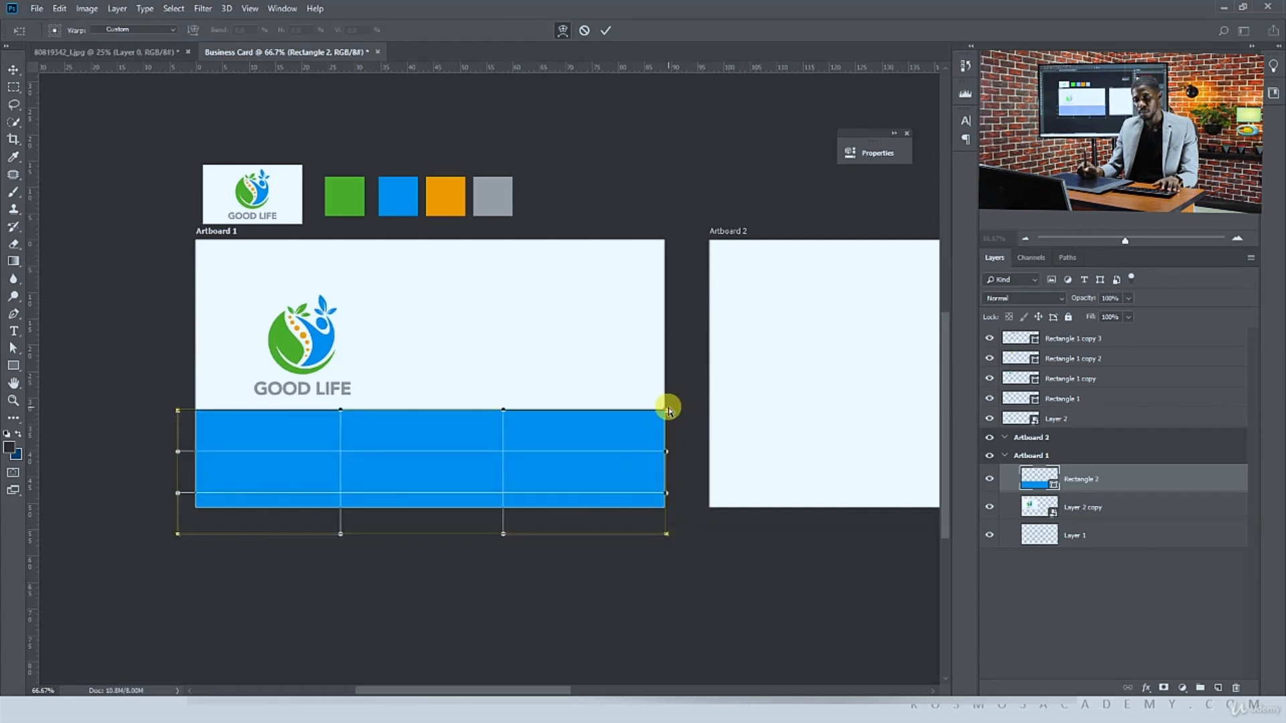
pyautogui.moveTo(667, 411); pyautogui.dragTo(668, 285)
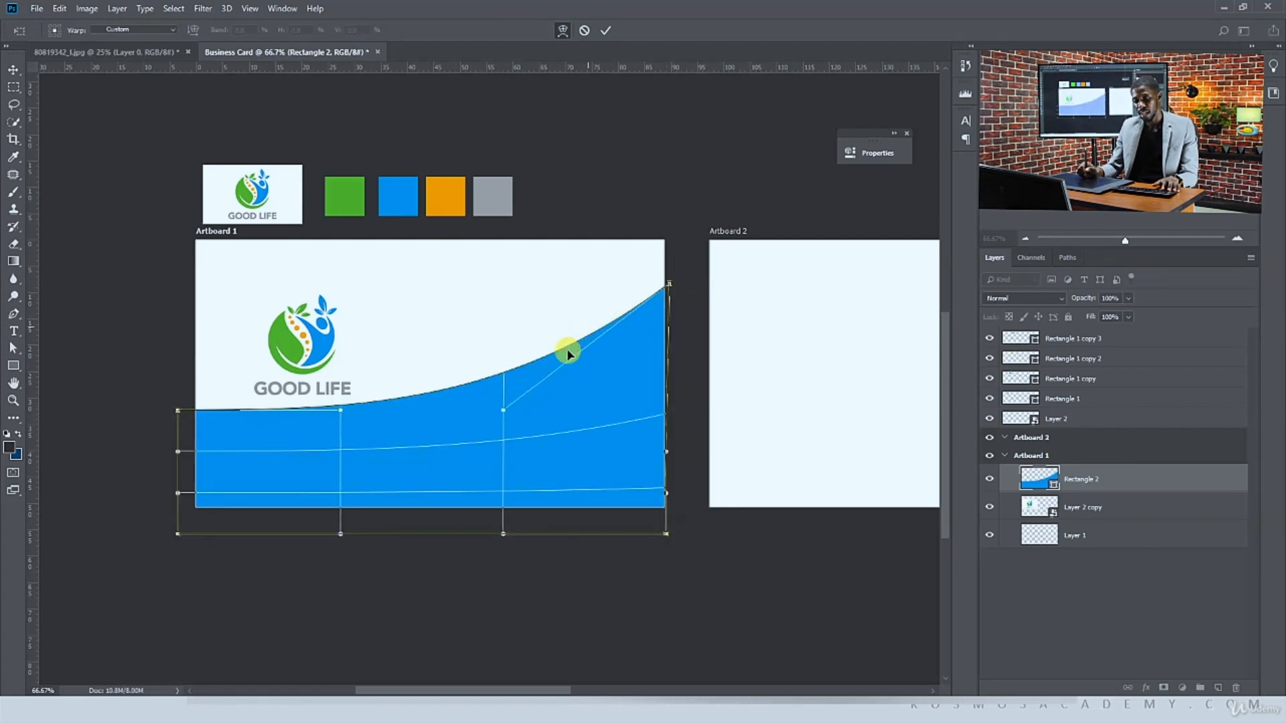
pyautogui.moveTo(503, 411); pyautogui.dragTo(491, 310)
pyautogui.moveTo(340, 410); pyautogui.dragTo(304, 572)
pyautogui.moveTo(177, 411); pyautogui.dragTo(176, 404)
pyautogui.moveTo(490, 311); pyautogui.dragTo(487, 255)
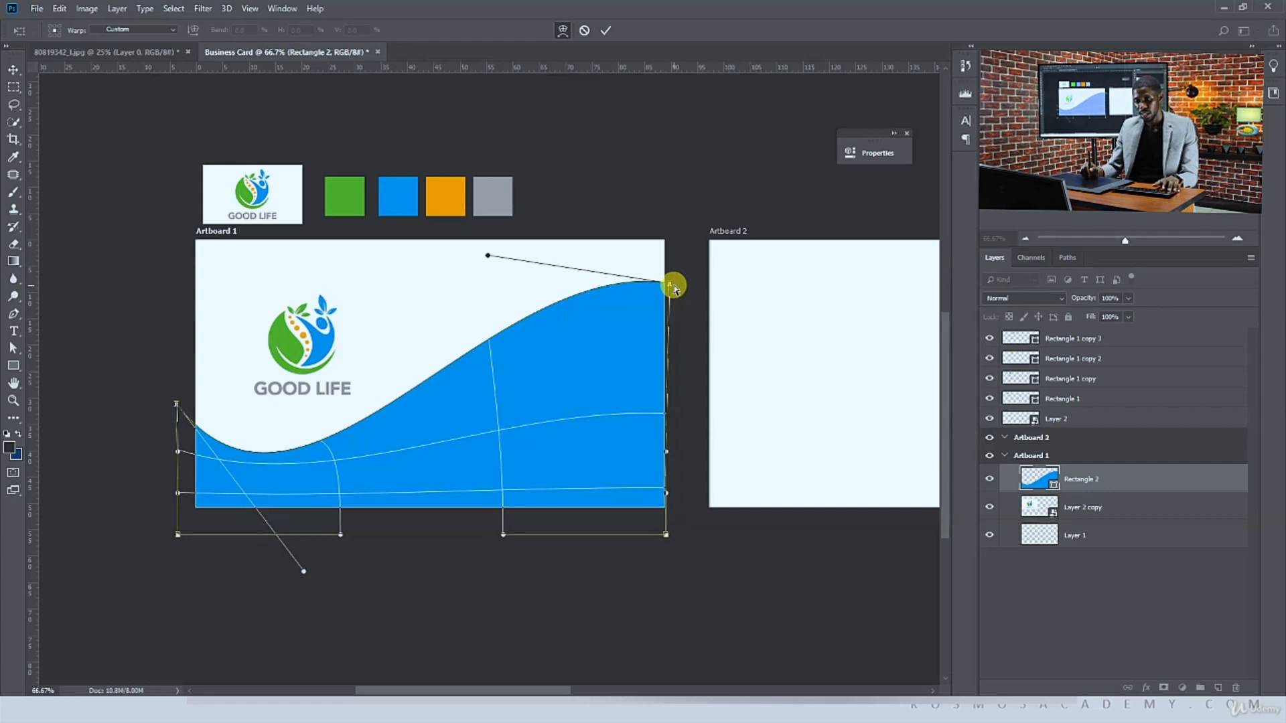
pyautogui.moveTo(673, 287); pyautogui.dragTo(684, 305)
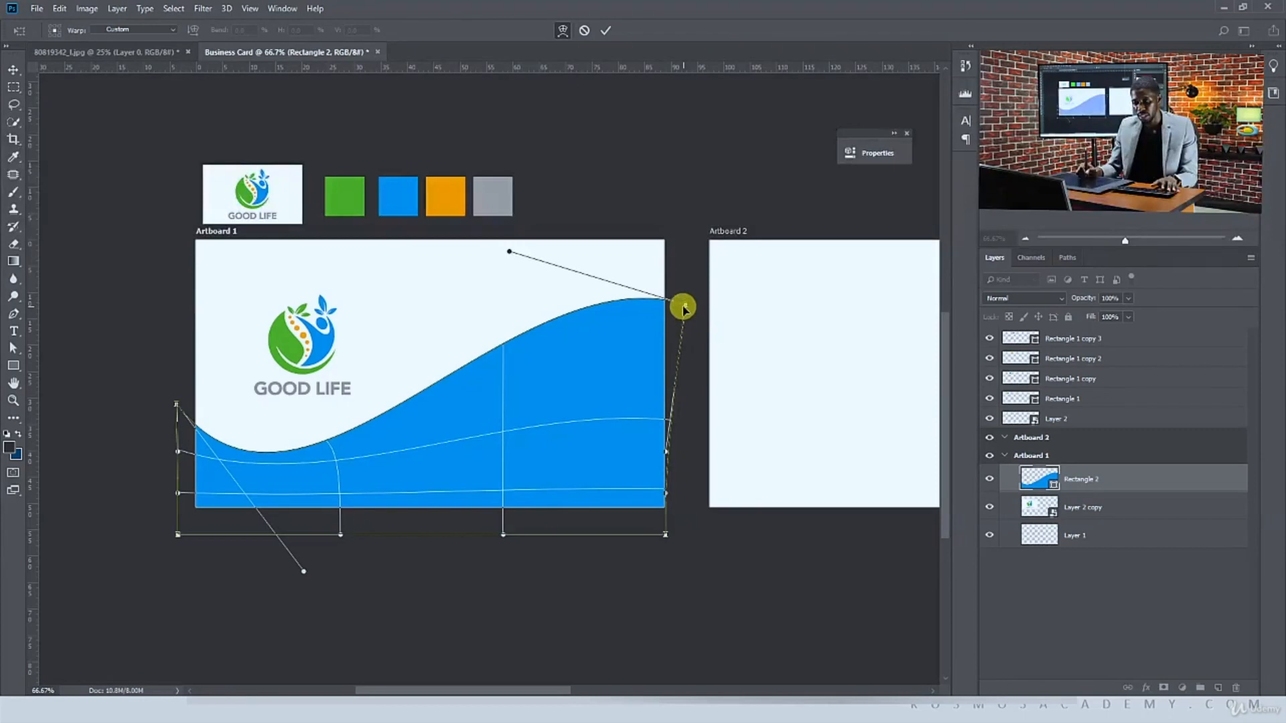
pyautogui.moveTo(683, 308); pyautogui.dragTo(680, 313)
pyautogui.moveTo(510, 252); pyautogui.dragTo(505, 212)
pyautogui.moveTo(676, 314); pyautogui.dragTo(674, 306)
pyautogui.press('Return')
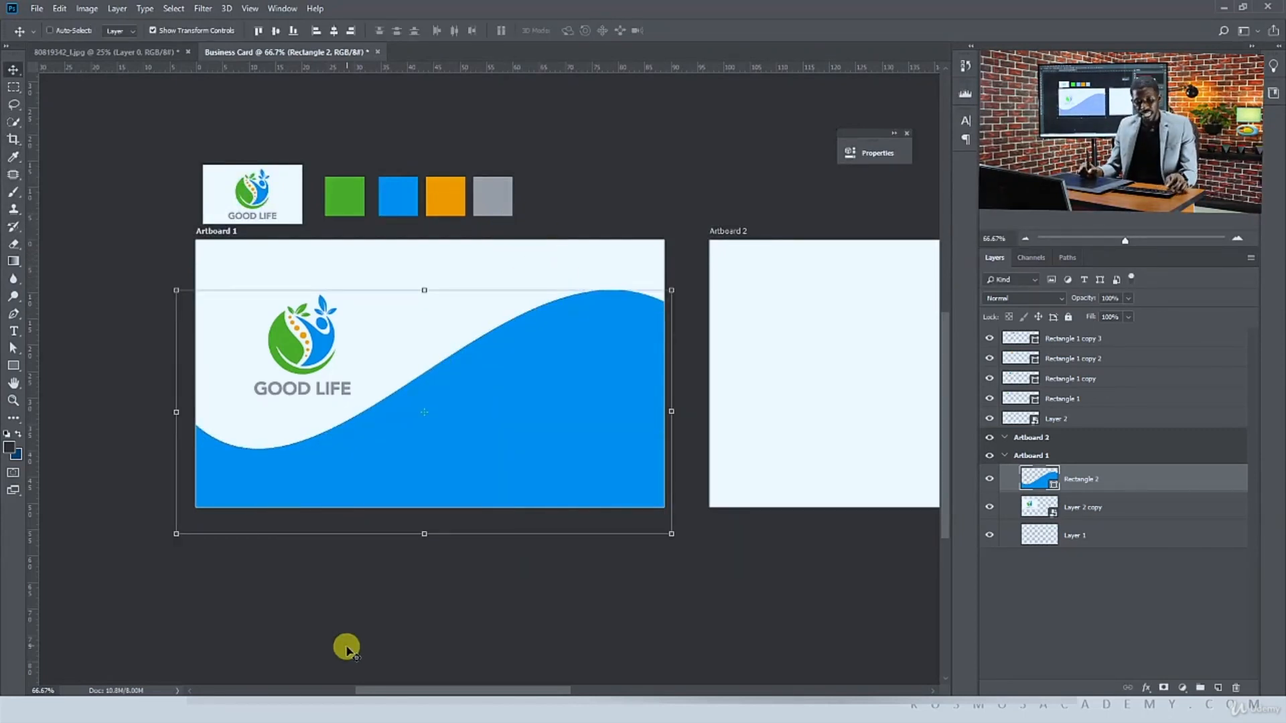
# Switch to File Explorer and open Business-Card-Mockup-v02 in Photoshop
pyautogui.press('super+Tab')
pyautogui.click(229, 390)
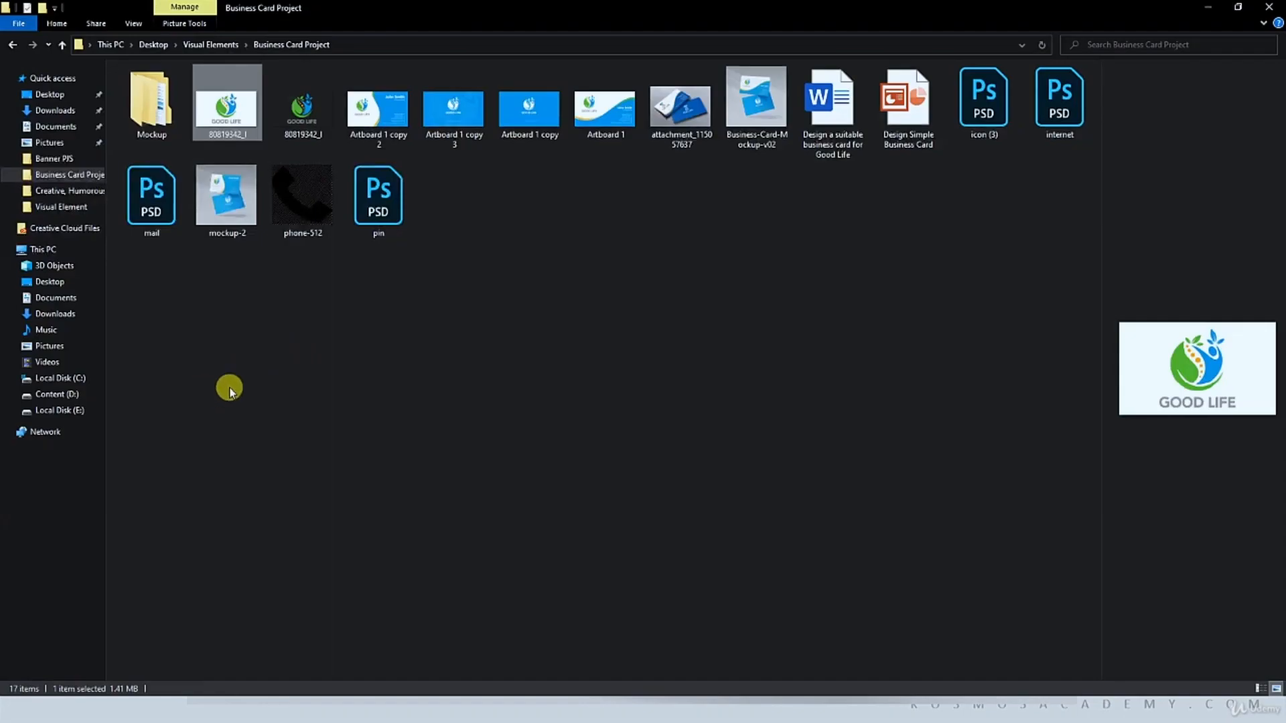
pyautogui.click(422, 343)
pyautogui.click(604, 108)
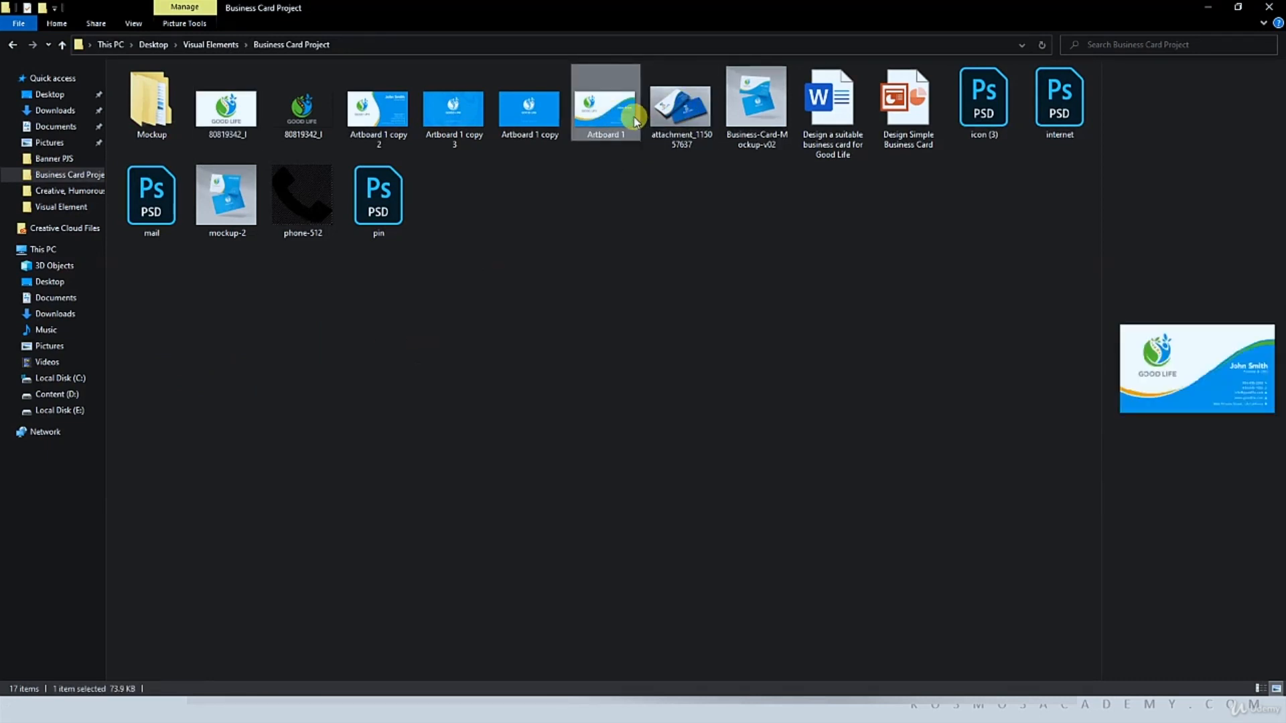
pyautogui.click(737, 111)
pyautogui.rightClick(747, 113)
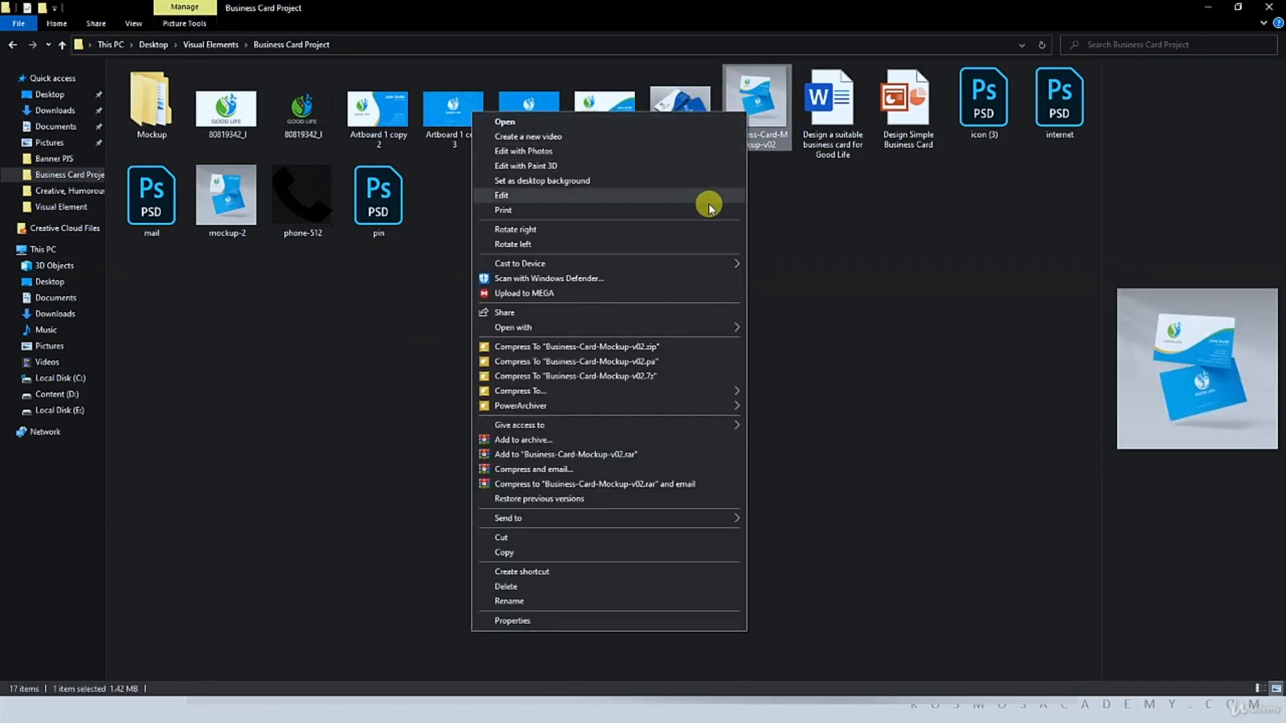
pyautogui.moveTo(690, 326)
pyautogui.click(776, 342)
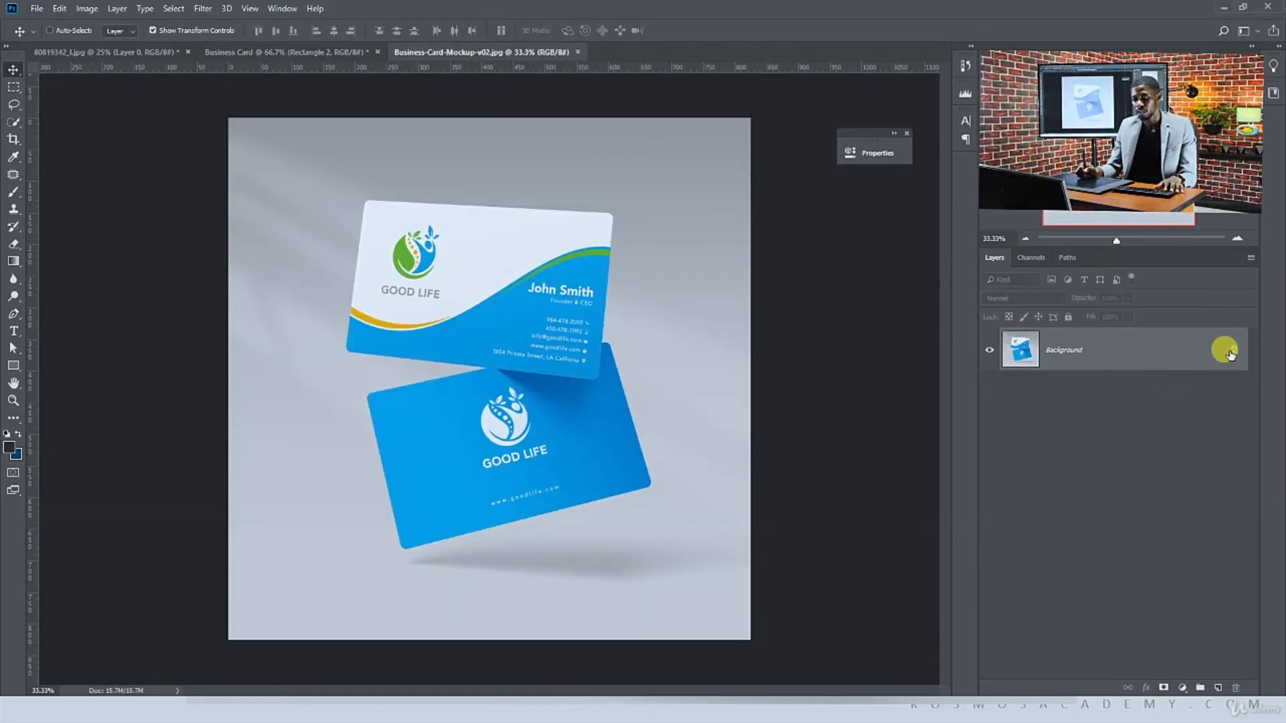
# Bring the mockup image into the Business Card document and place it left of the artboards
pyautogui.click(1231, 351)
pyautogui.moveTo(589, 396); pyautogui.dragTo(546, 248)
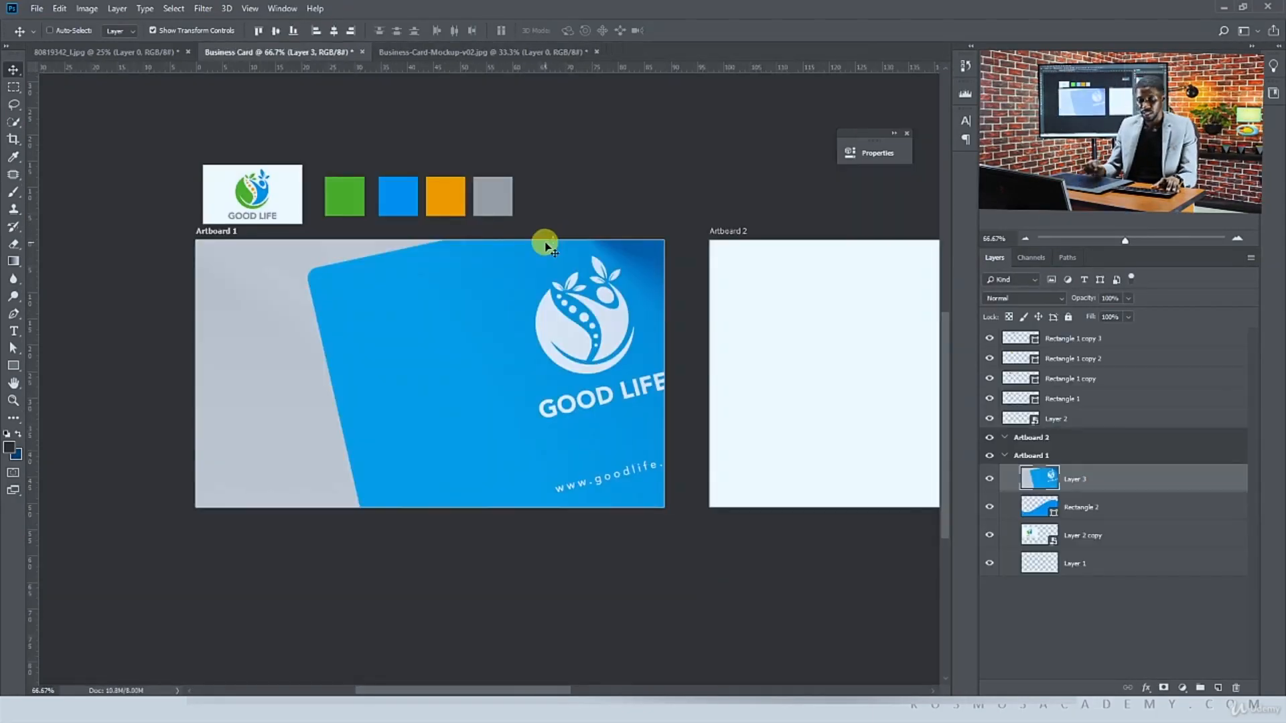
pyautogui.hotkey('ctrl', '-')
pyautogui.hotkey('ctrl', '-')
pyautogui.hotkey('ctrl', '-')
pyautogui.hotkey('ctrl', '-')
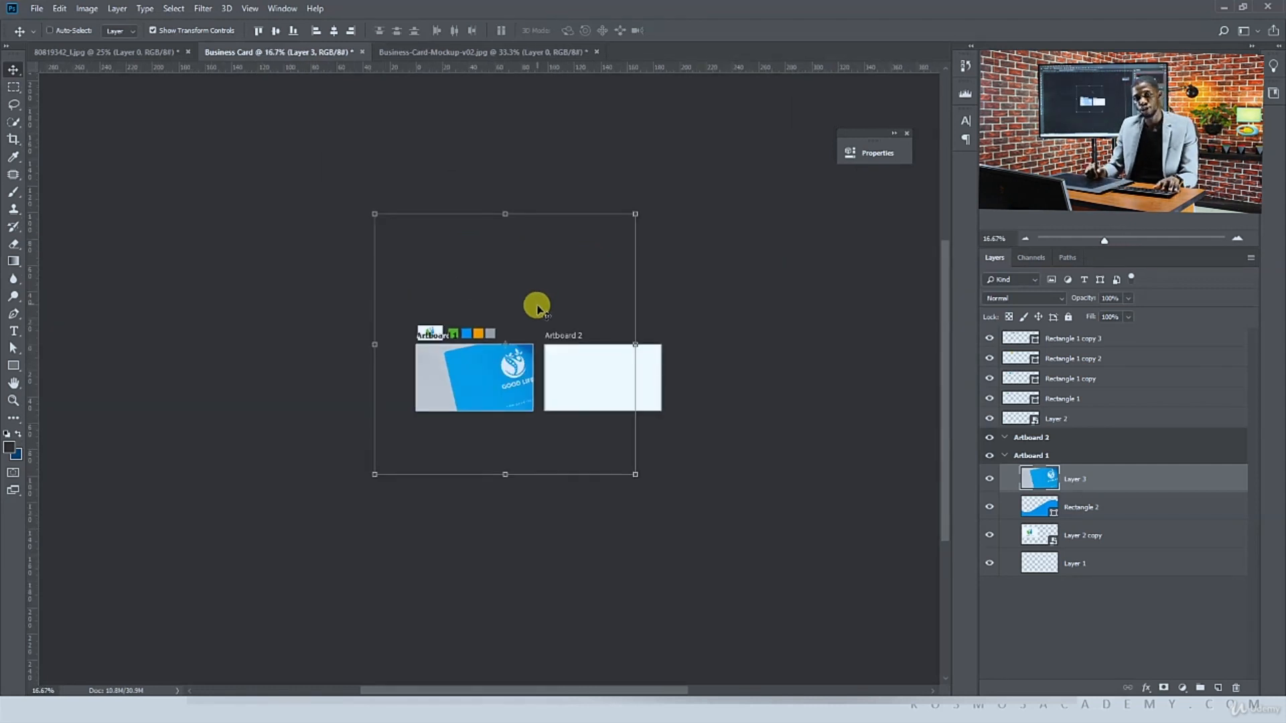
pyautogui.moveTo(503, 372); pyautogui.dragTo(228, 371)
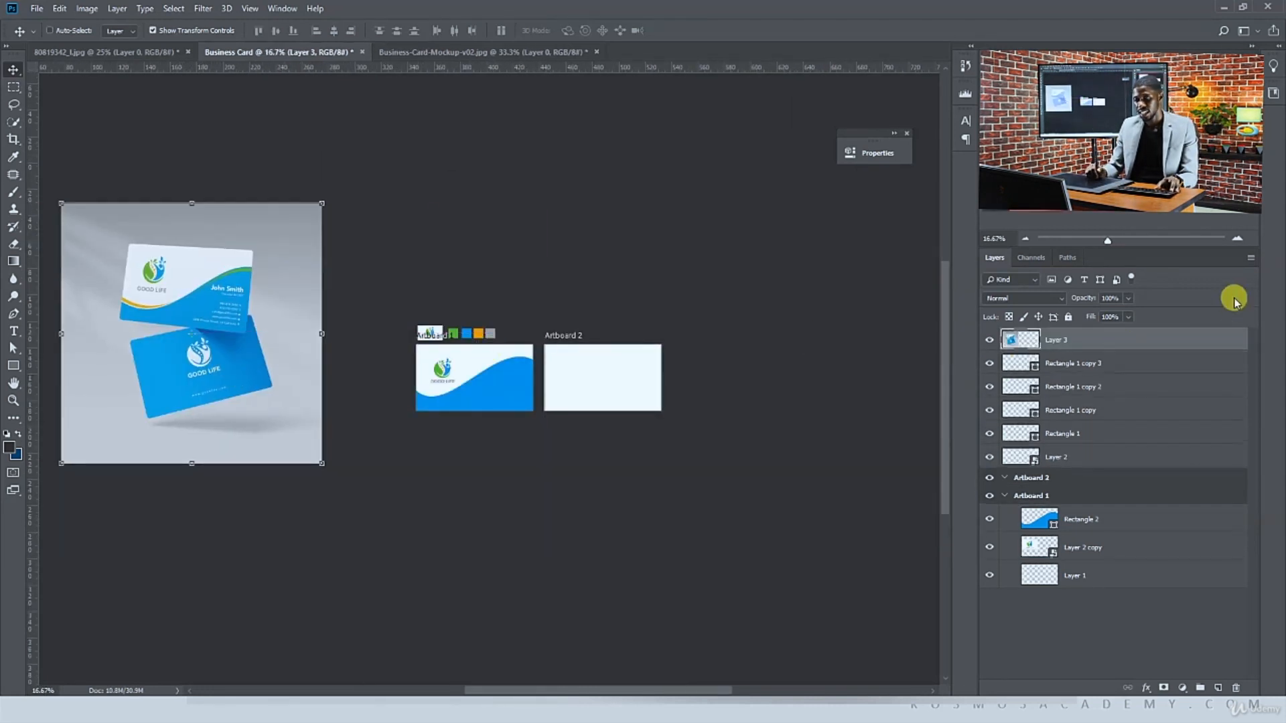
# Convert the mockup layer to a smart object and scale it down as a reference beside Artboard 1
pyautogui.rightClick(1117, 347)
pyautogui.click(964, 308)
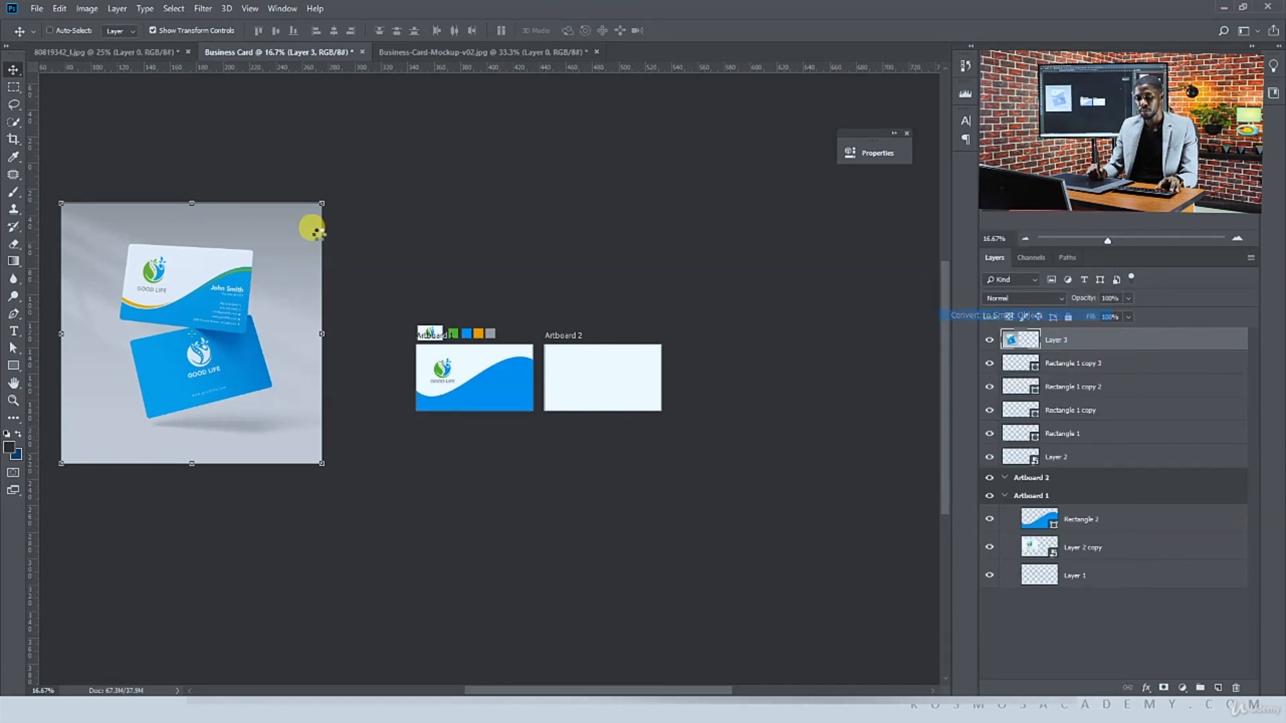
pyautogui.moveTo(68, 208); pyautogui.dragTo(222, 275)
pyautogui.press('Return')
pyautogui.hotkey('ctrl', '+')
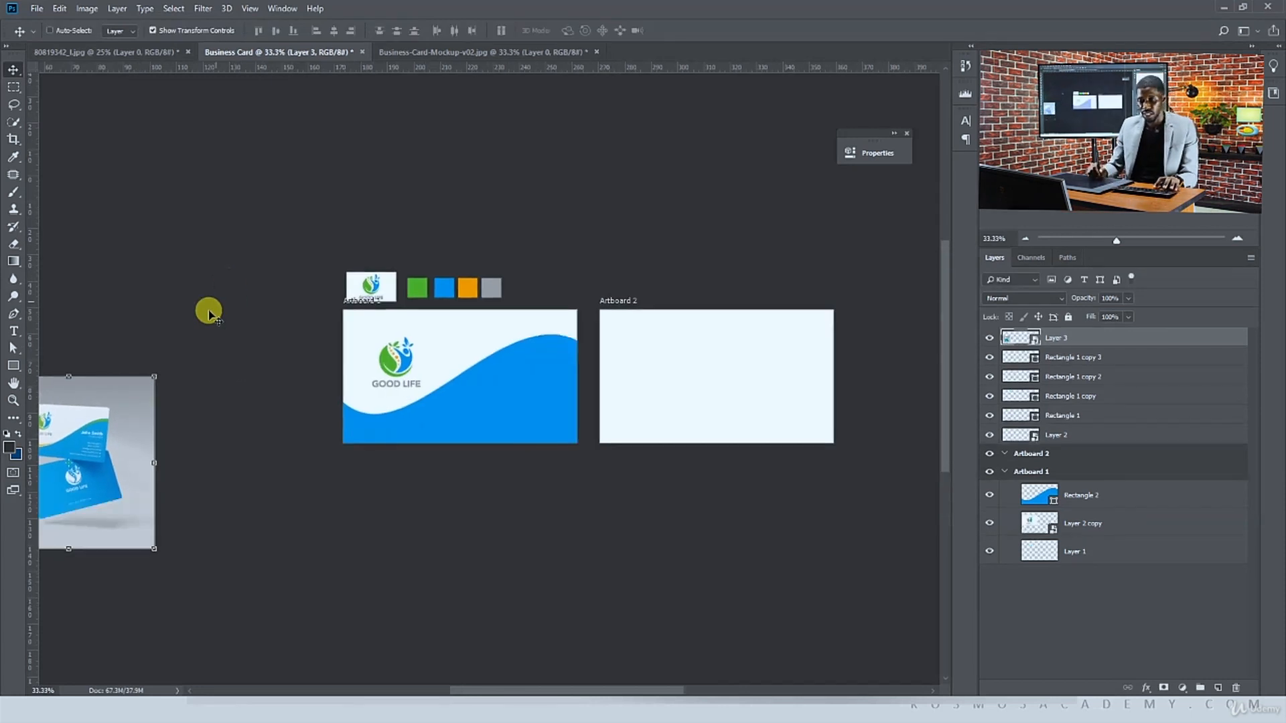
pyautogui.moveTo(123, 410); pyautogui.dragTo(261, 318)
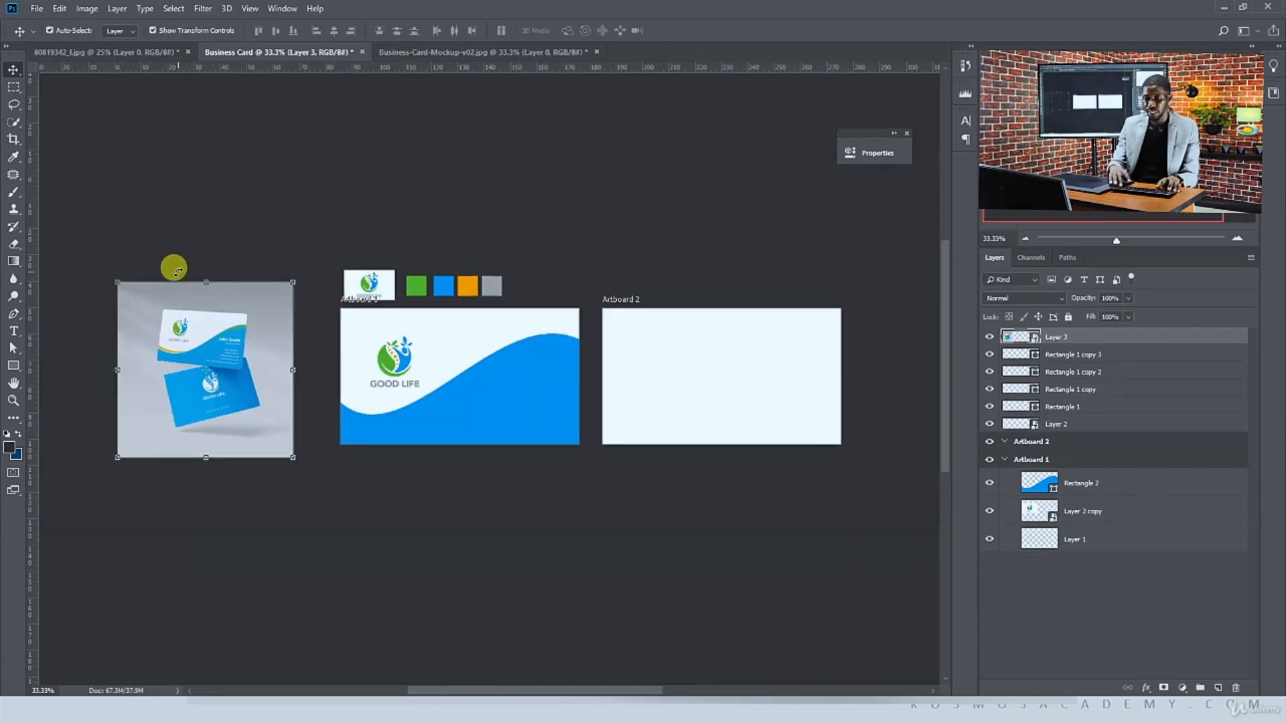
pyautogui.hotkey('ctrl', '+')
pyautogui.moveTo(169, 247); pyautogui.dragTo(209, 236)
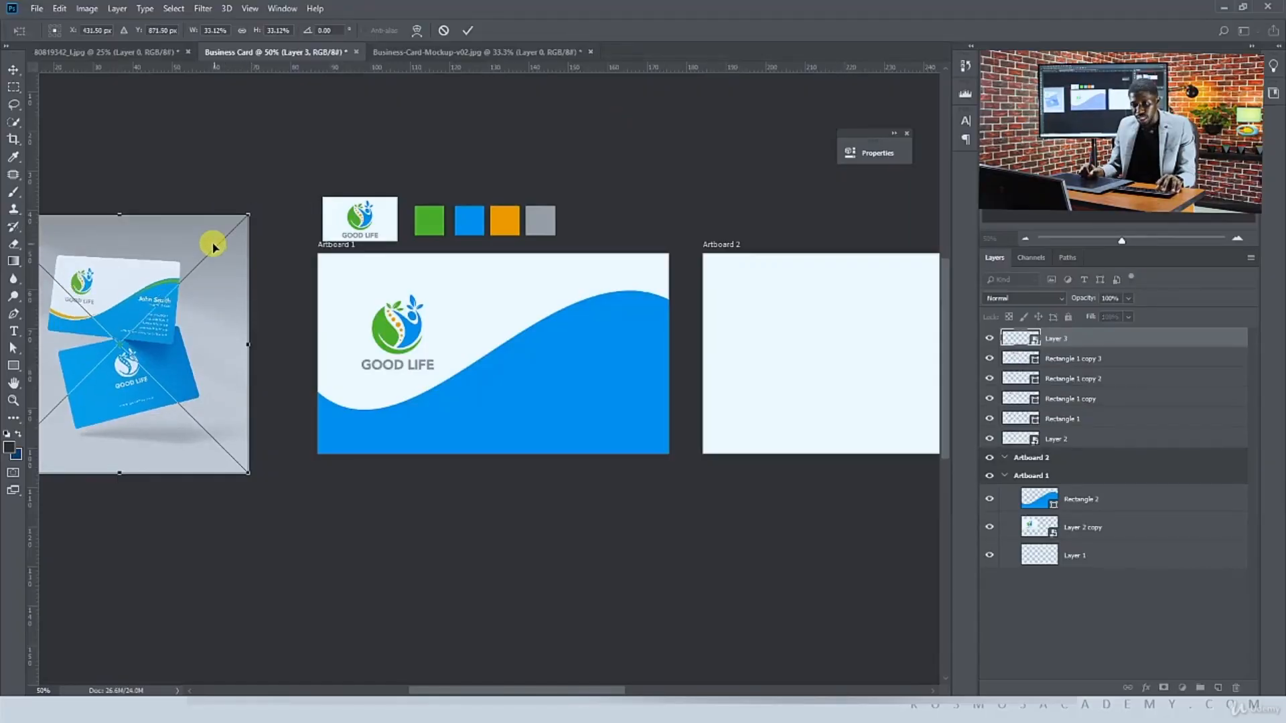
pyautogui.press('Return')
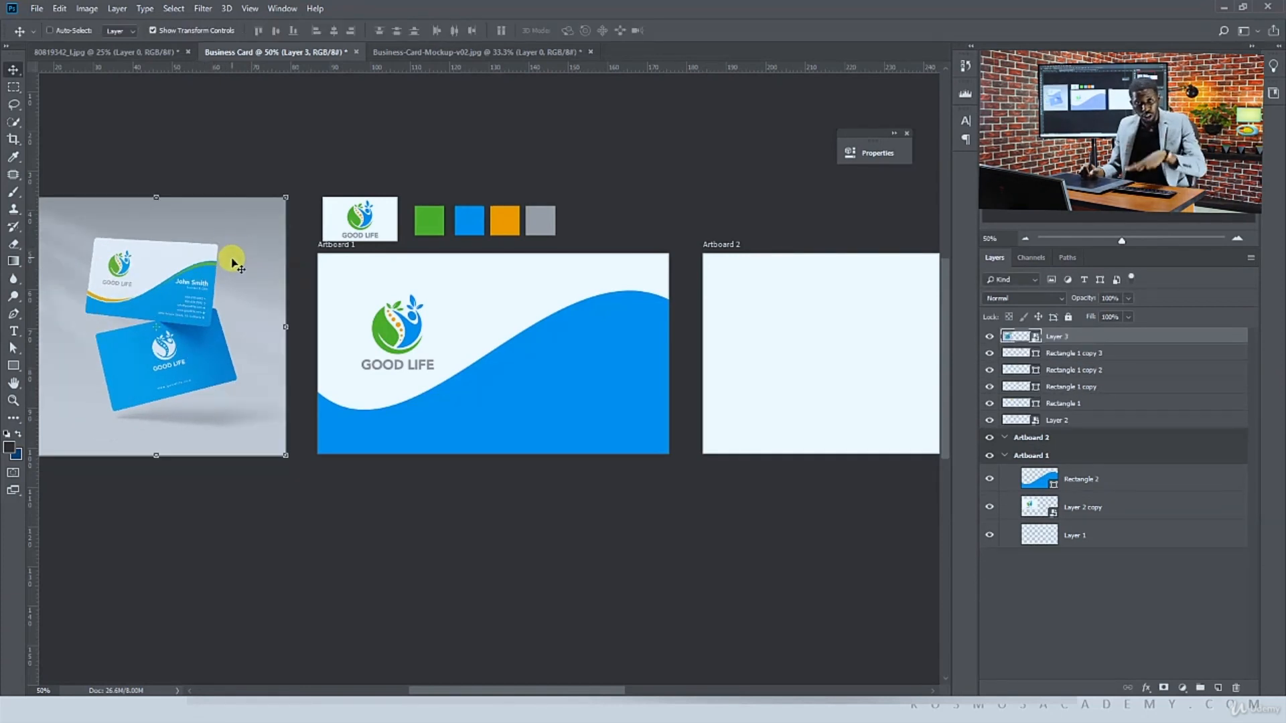
# Raise the right end anchor point of the blue wave slightly with the Direct Selection tool
pyautogui.keyDown('ctrl'); pyautogui.click(604, 353); pyautogui.keyUp('ctrl')
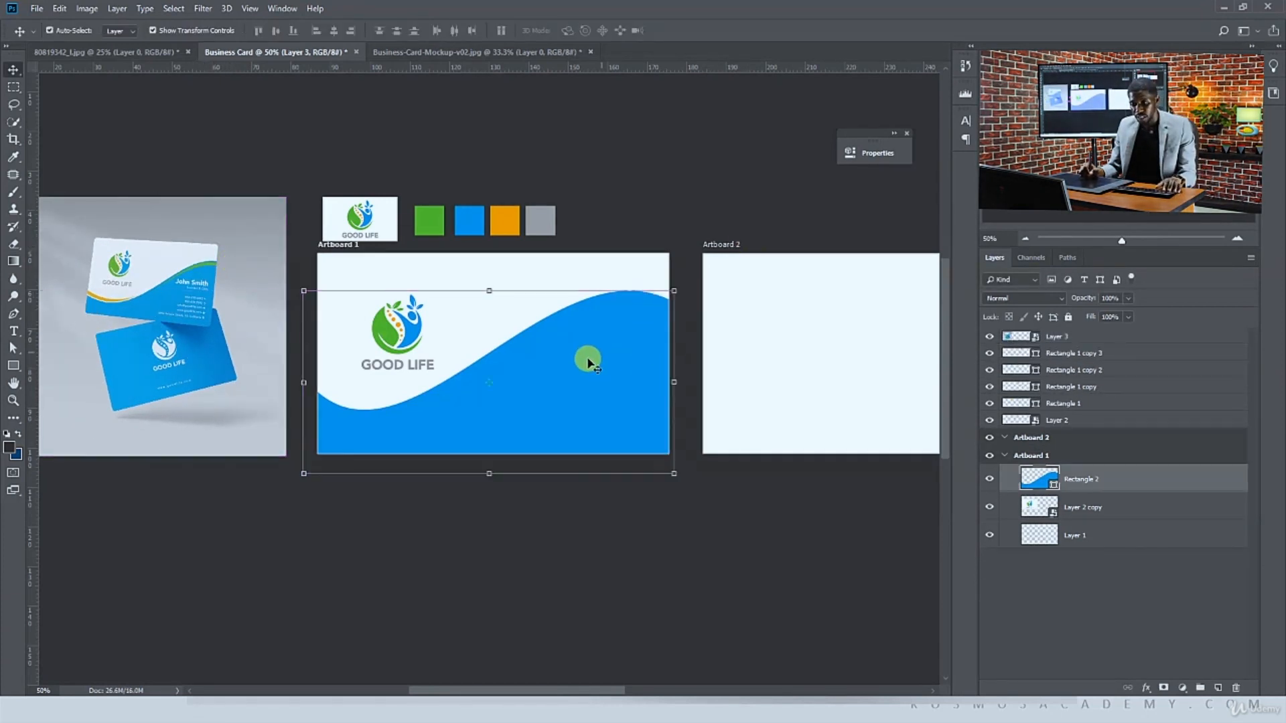
pyautogui.press('a')
pyautogui.moveTo(667, 314)
pyautogui.mouseDown()
pyautogui.moveTo(689, 281)
pyautogui.moveTo(673, 293)
pyautogui.mouseUp()
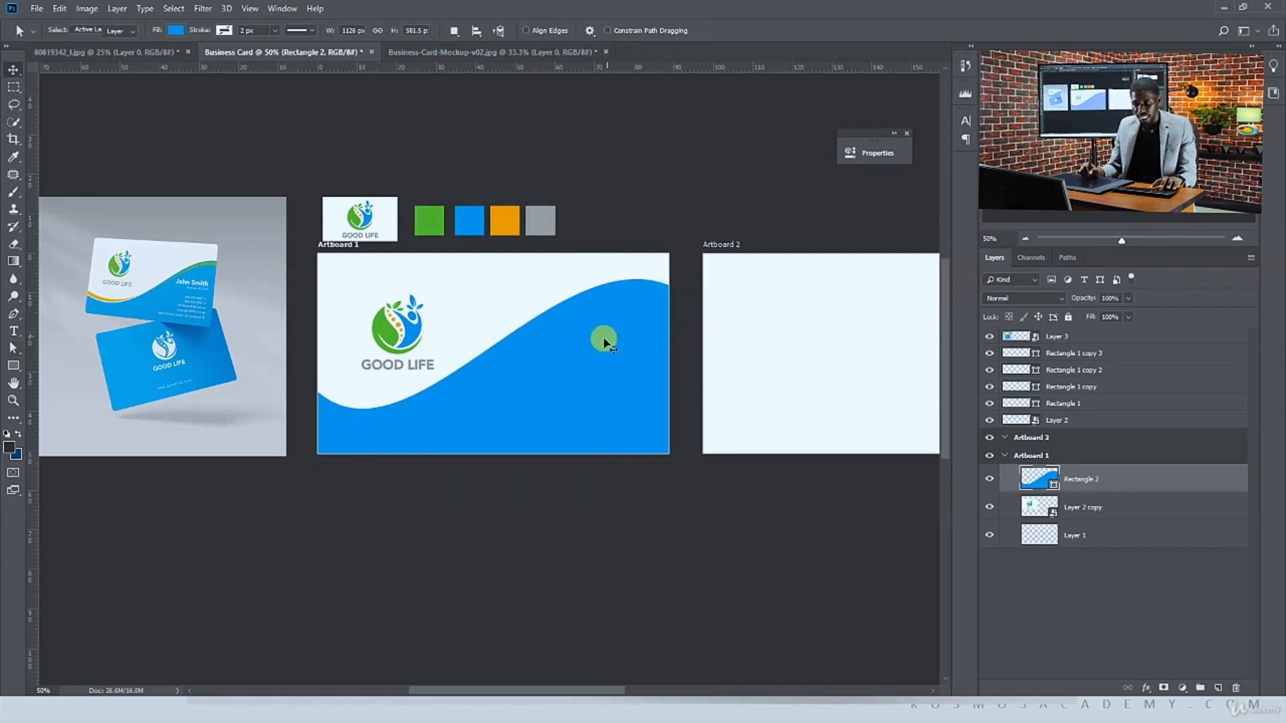
pyautogui.press('v')
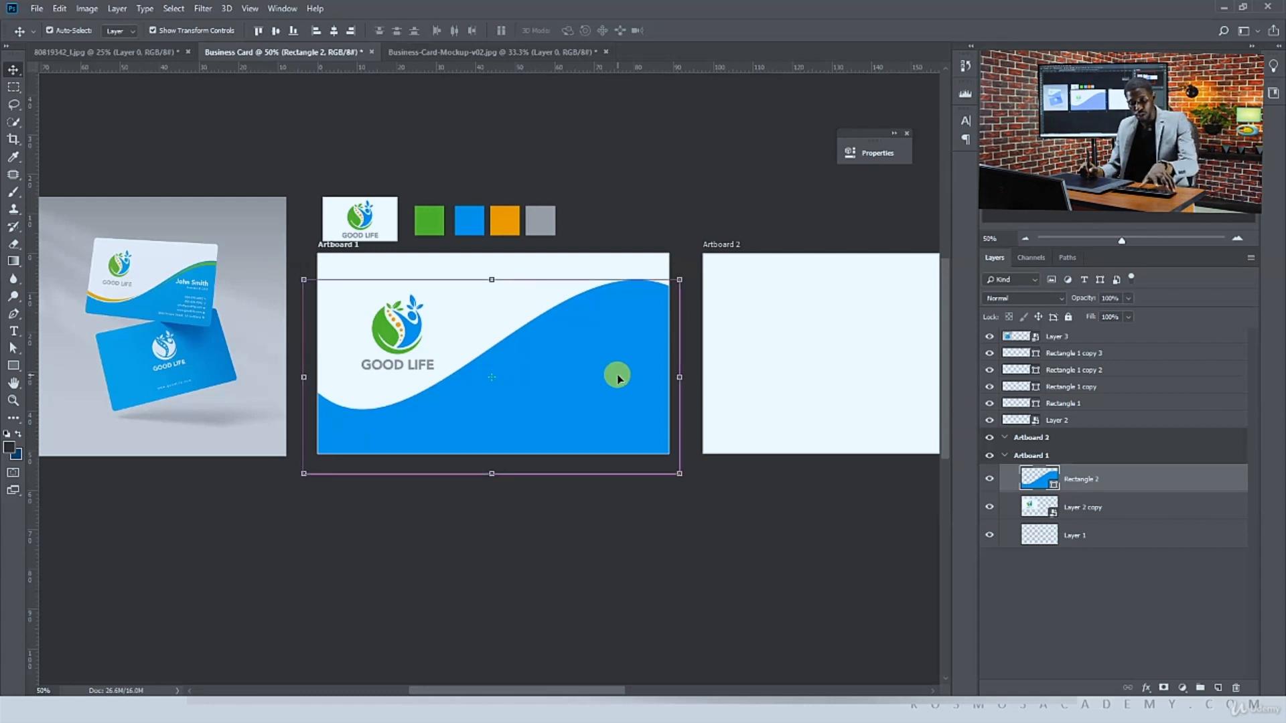
# Duplicate the wave shape, fill the lower copy with the sampled orange and nudge it upward to form an orange band
pyautogui.hotkey('ctrl', 'j')
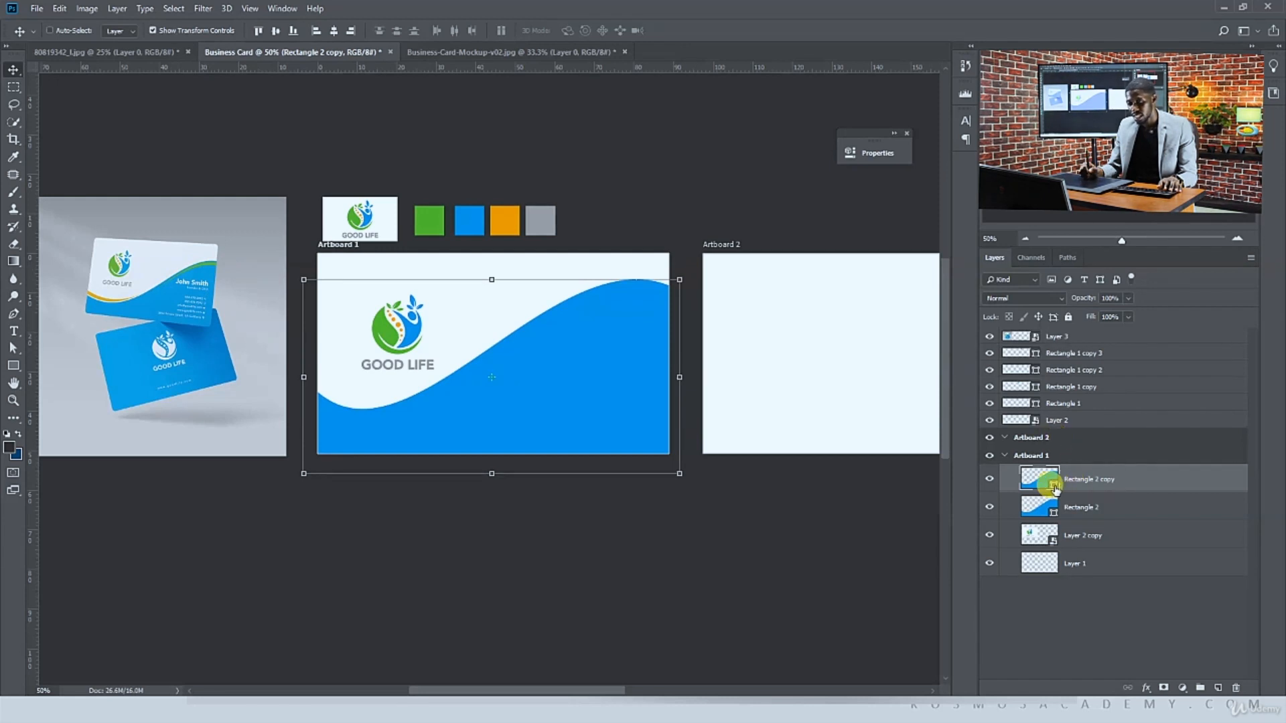
pyautogui.click(1054, 513)
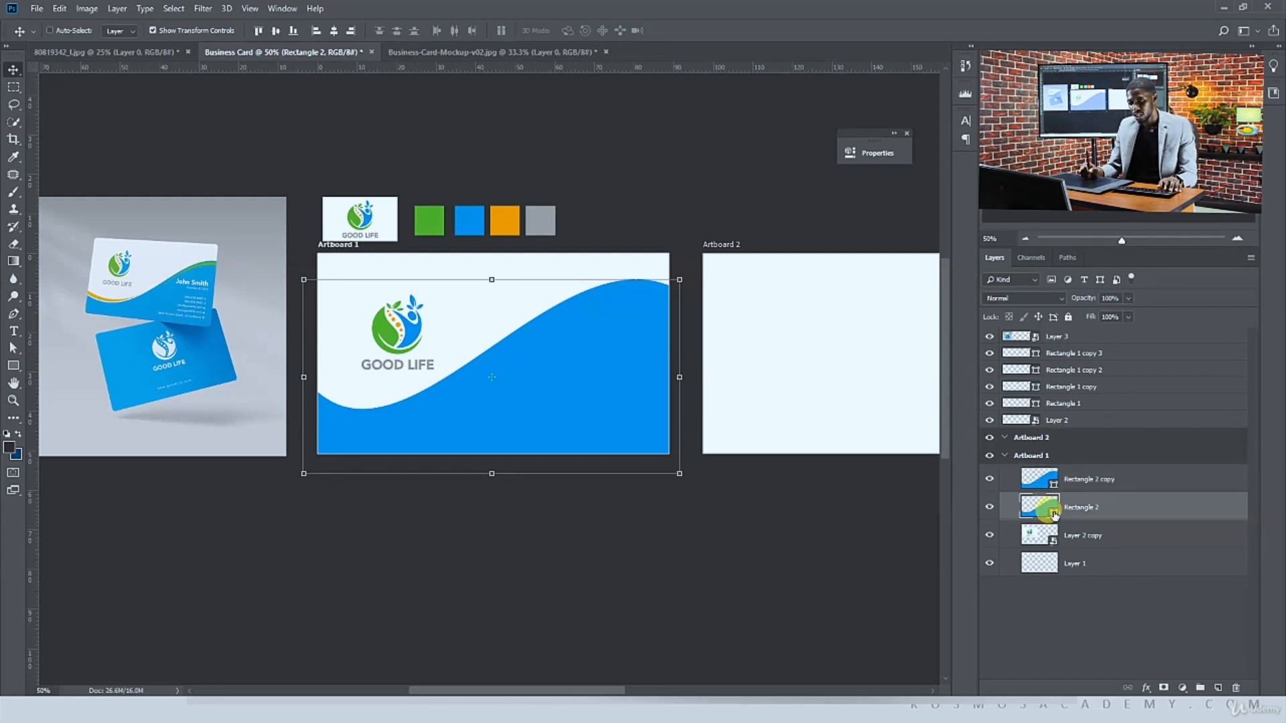
pyautogui.doubleClick(1054, 512)
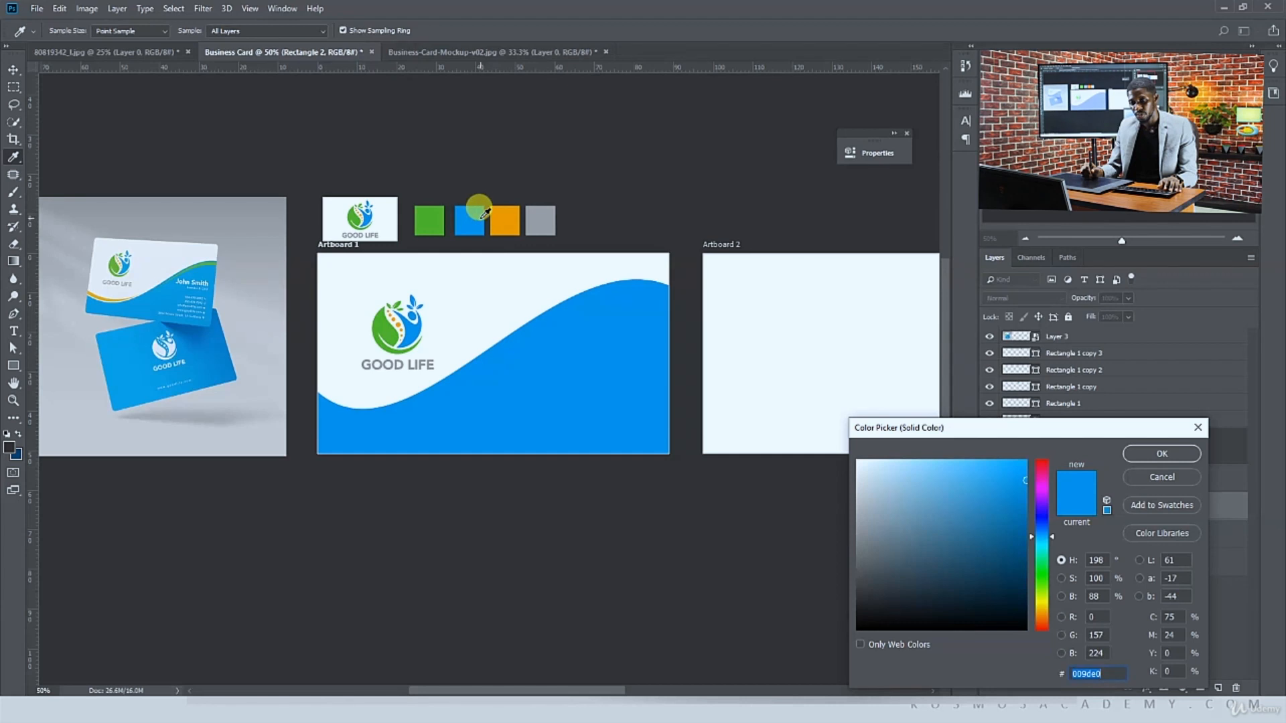
pyautogui.click(511, 214)
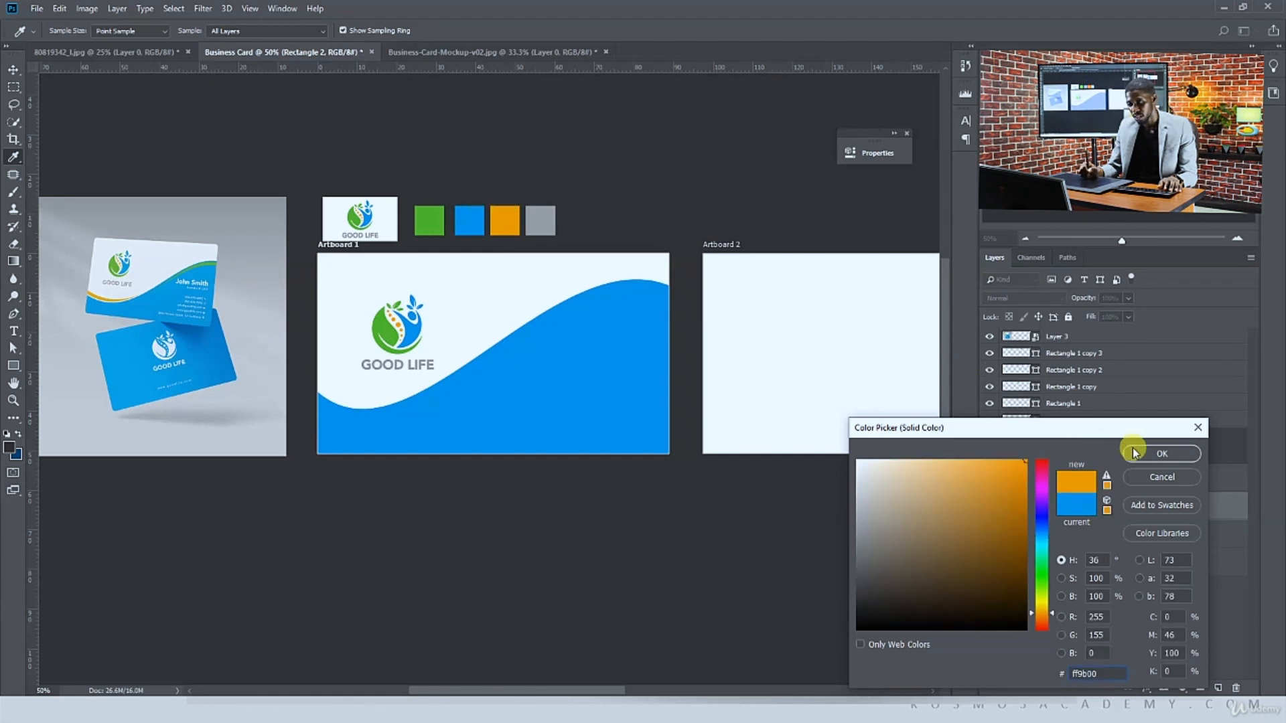
pyautogui.click(1161, 454)
pyautogui.moveTo(616, 353); pyautogui.dragTo(612, 344)
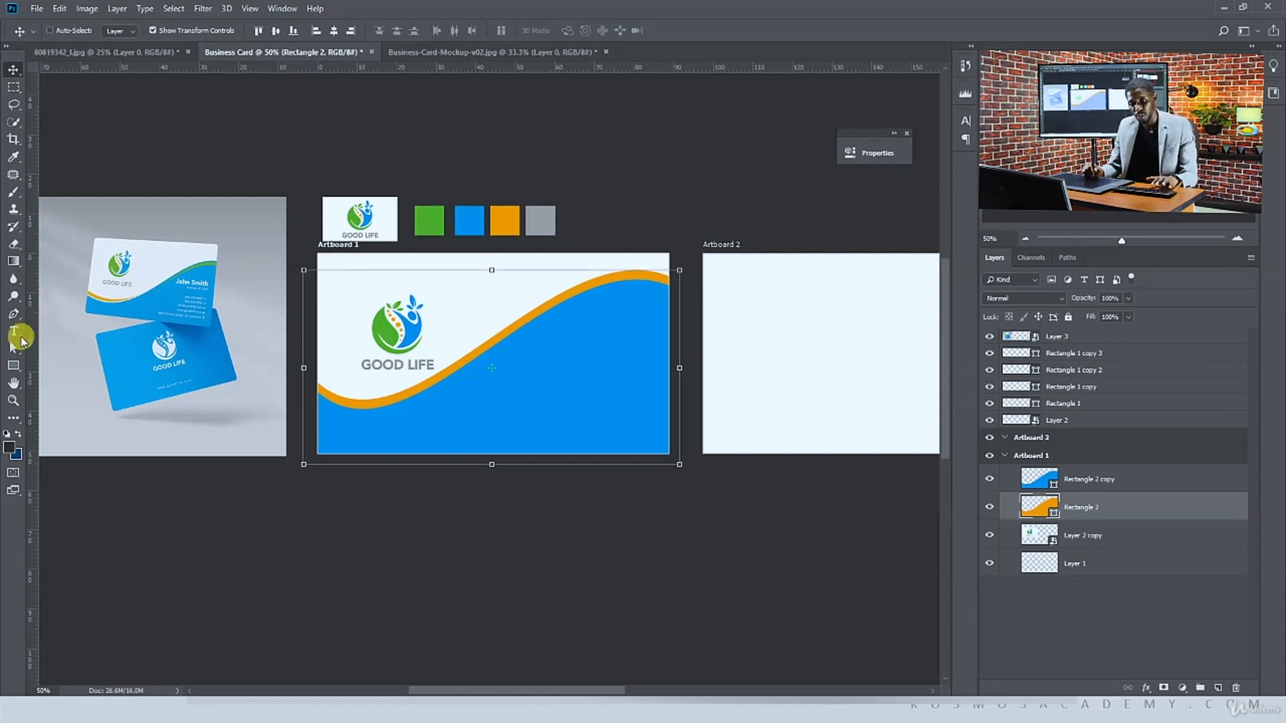
# Reshape the orange wave's curve slightly downward near its middle with the Direct Selection tool
pyautogui.moveTo(13, 348); pyautogui.dragTo(59, 363)
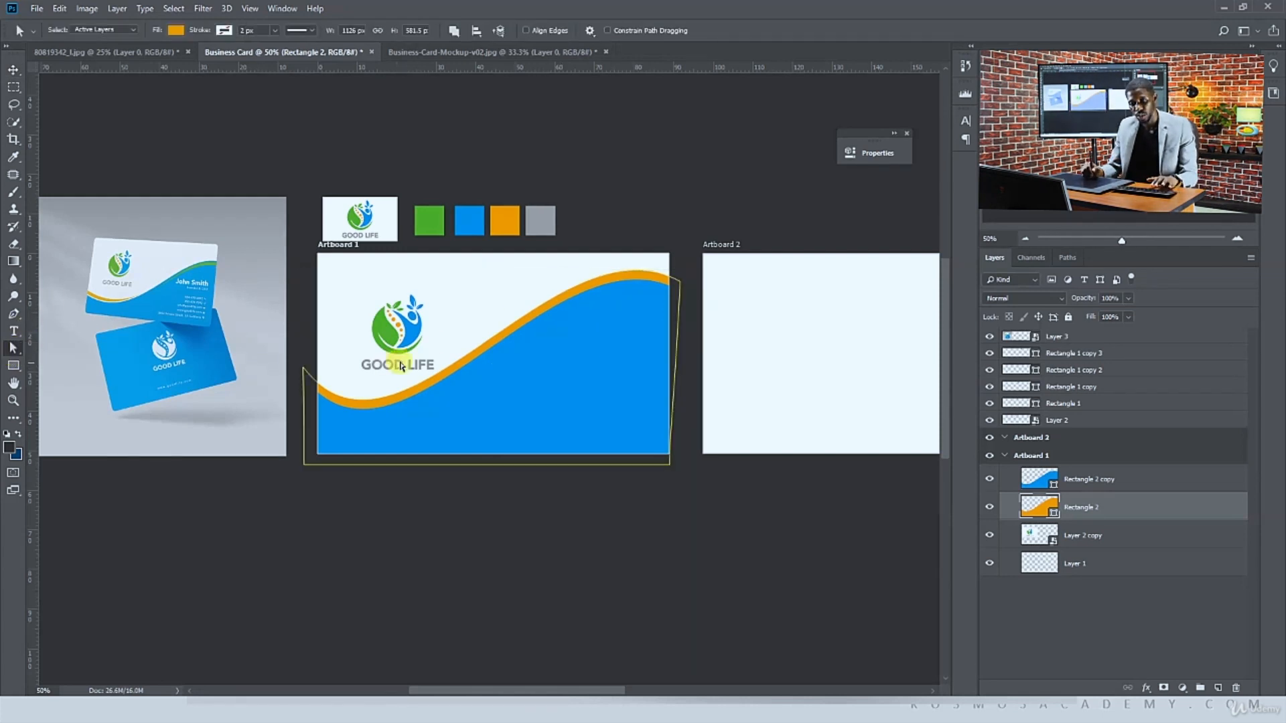
pyautogui.click(463, 385)
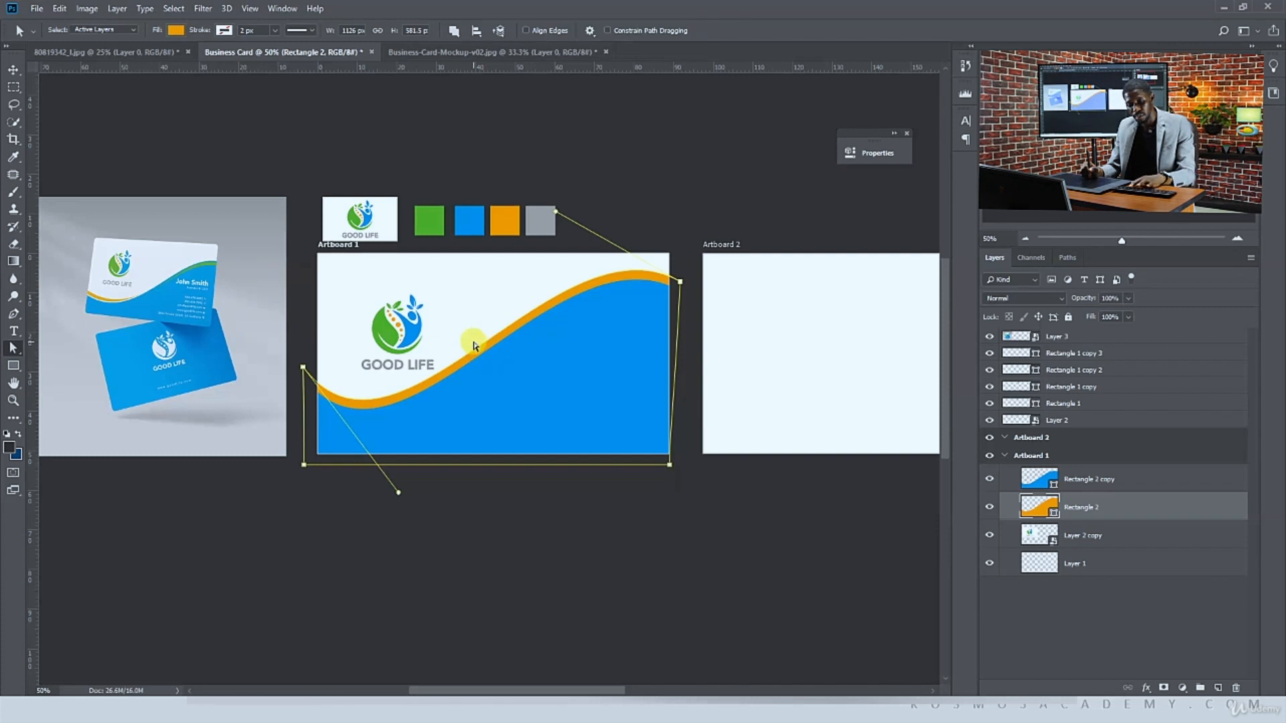
pyautogui.press('p')
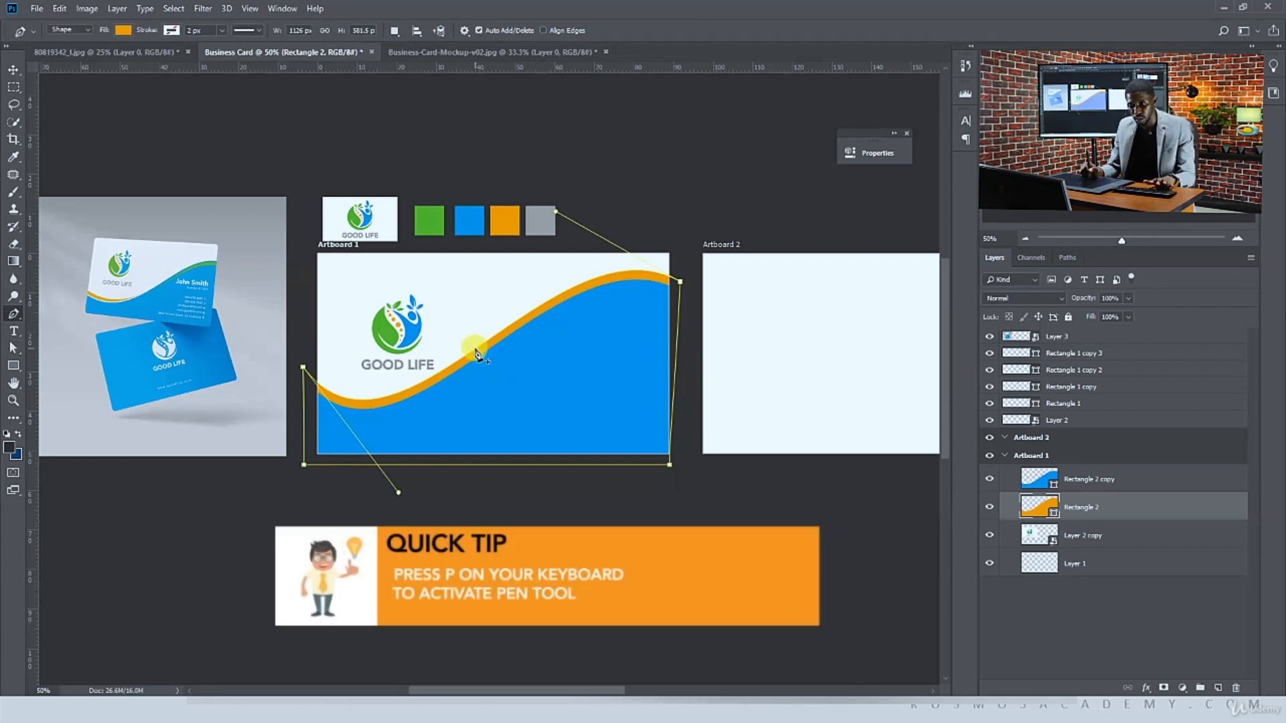
pyautogui.press('a')
pyautogui.moveTo(475, 349); pyautogui.dragTo(476, 359)
pyautogui.click(439, 371)
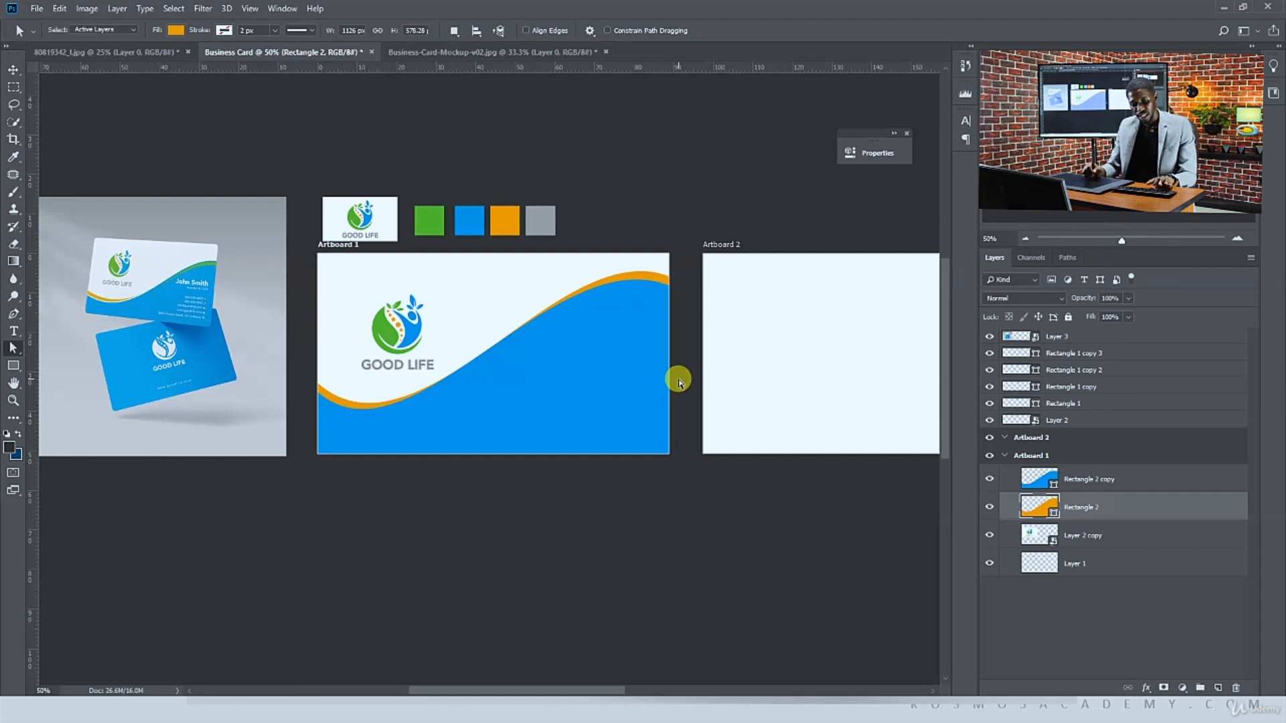
# Load the blue wave as a selection, invert it and add it as a layer mask on the orange shape
pyautogui.press('v')
pyautogui.click(989, 479)
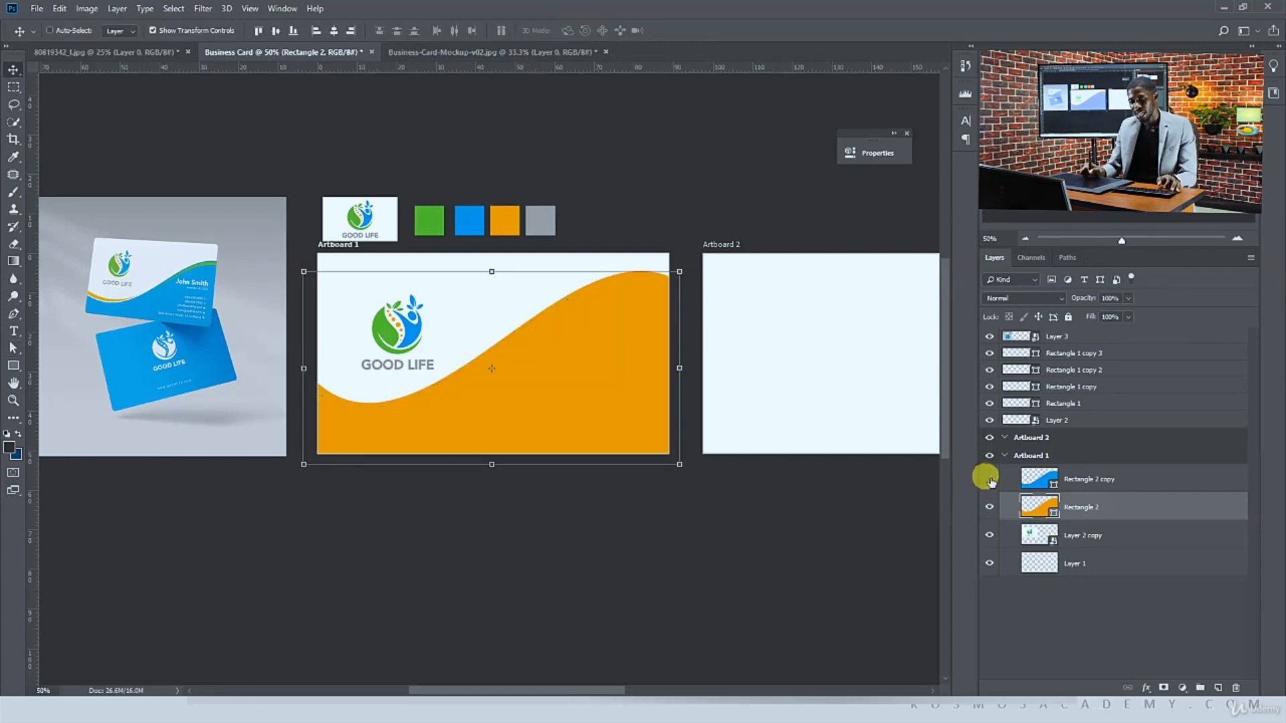
pyautogui.click(989, 479)
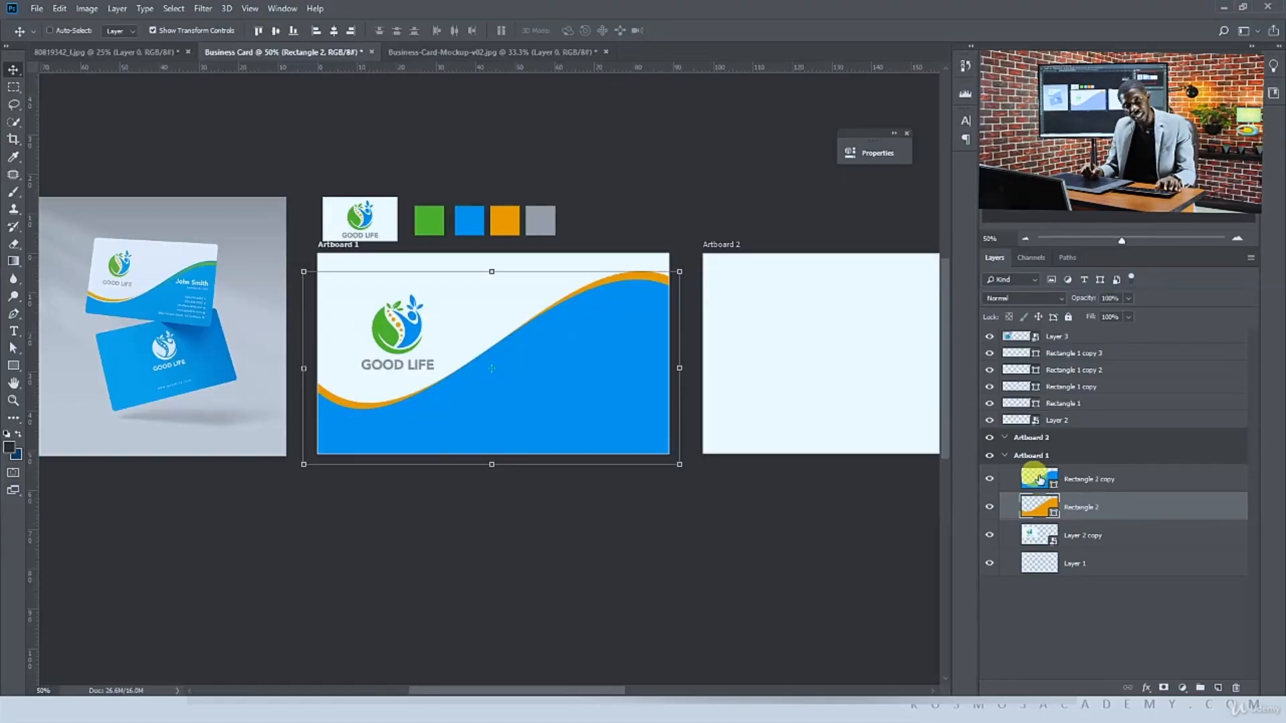
pyautogui.click(1041, 482)
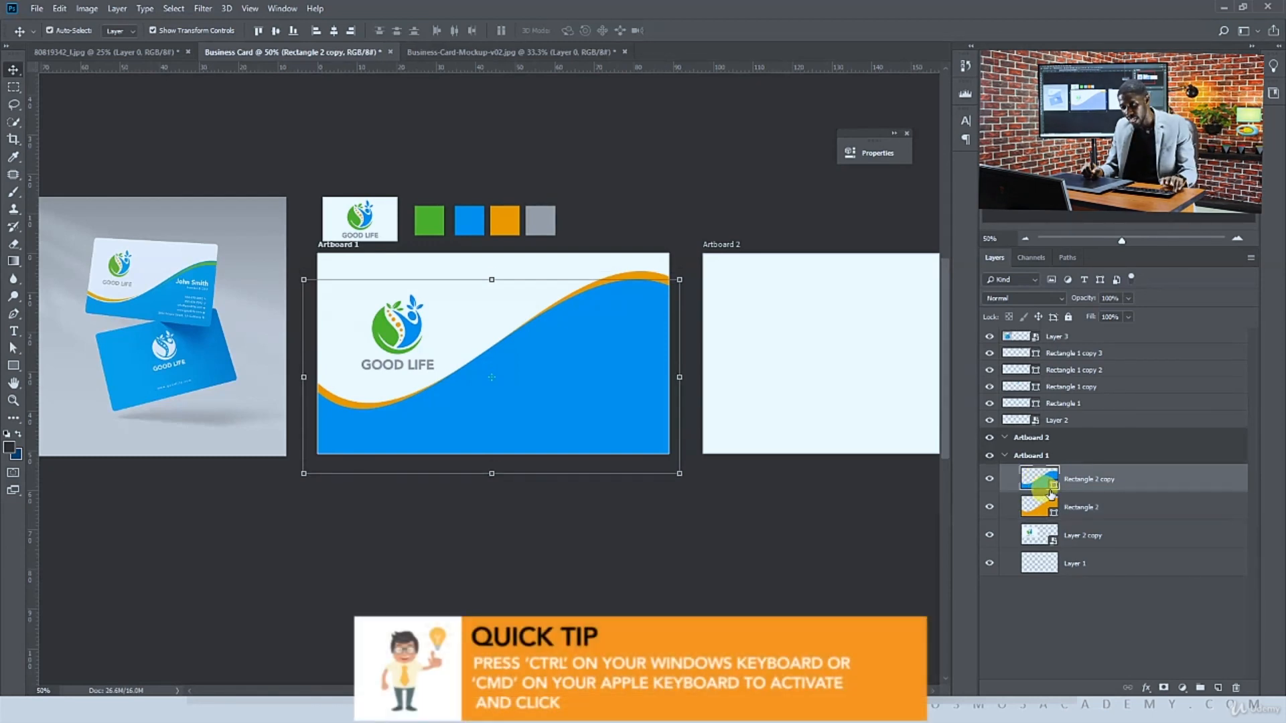
pyautogui.keyDown('ctrl'); pyautogui.click(1055, 488); pyautogui.keyUp('ctrl')
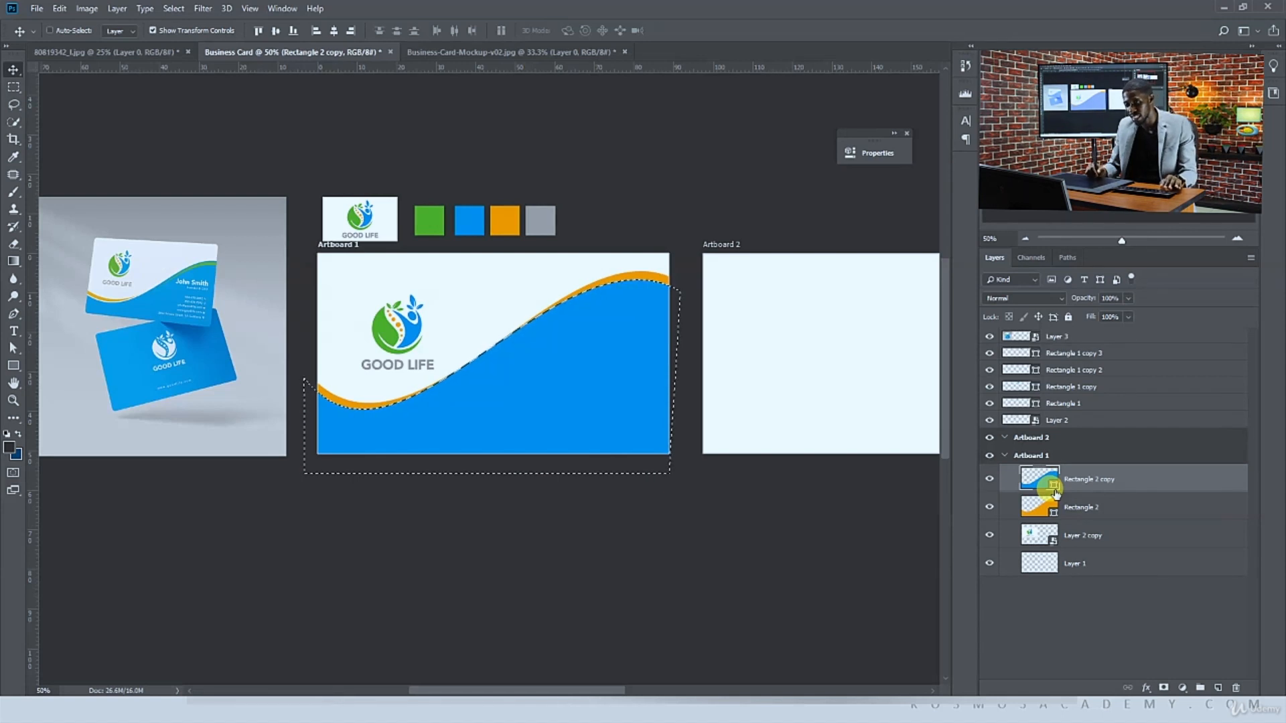
pyautogui.click(989, 479)
pyautogui.click(989, 478)
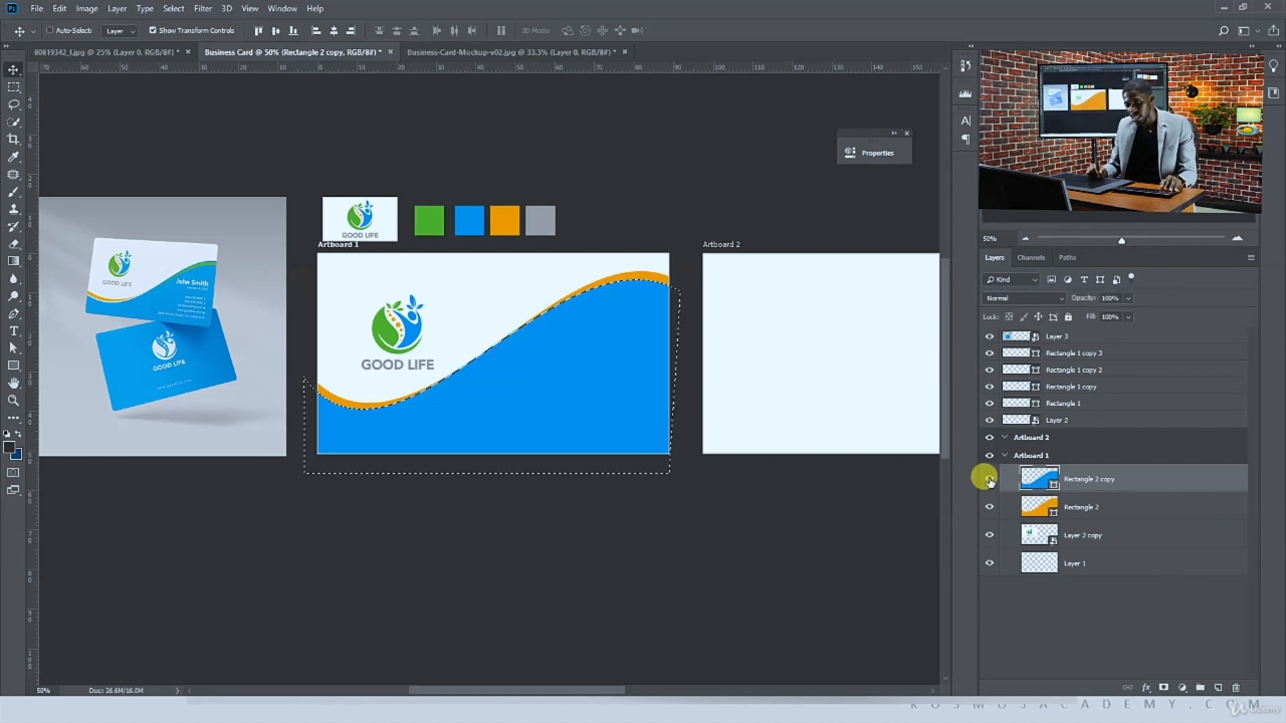
pyautogui.click(989, 478)
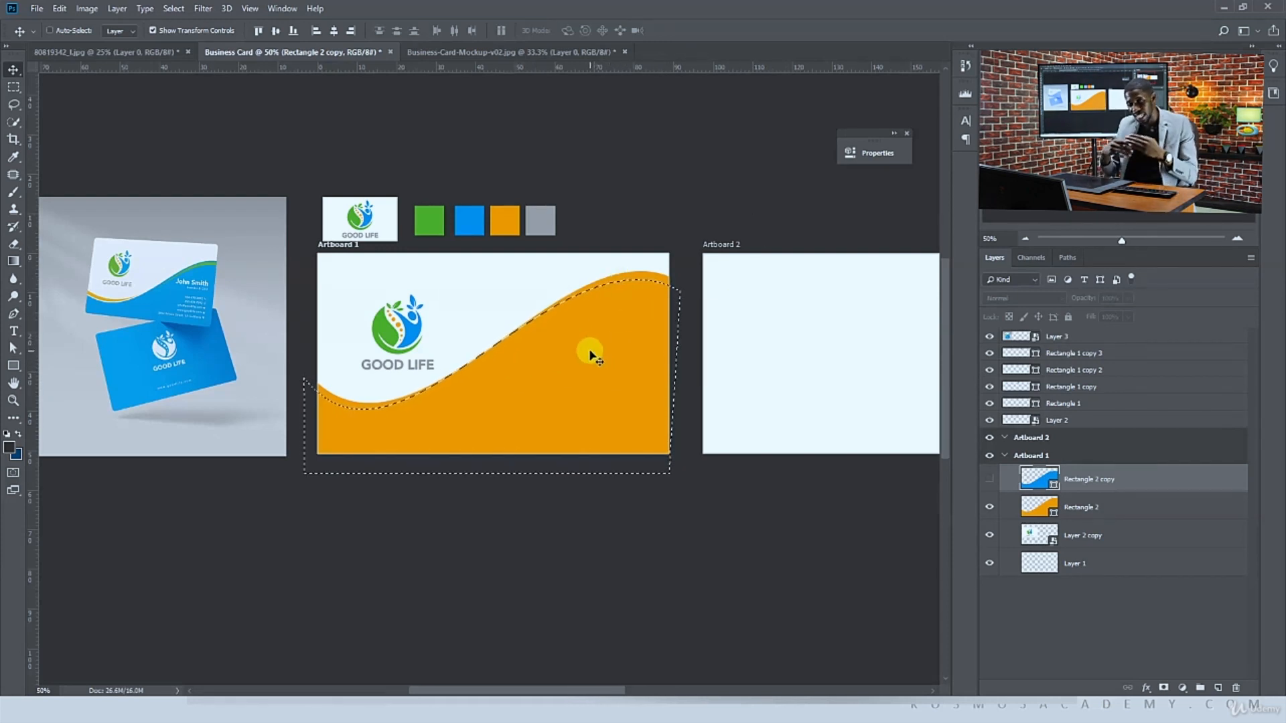
pyautogui.click(1098, 509)
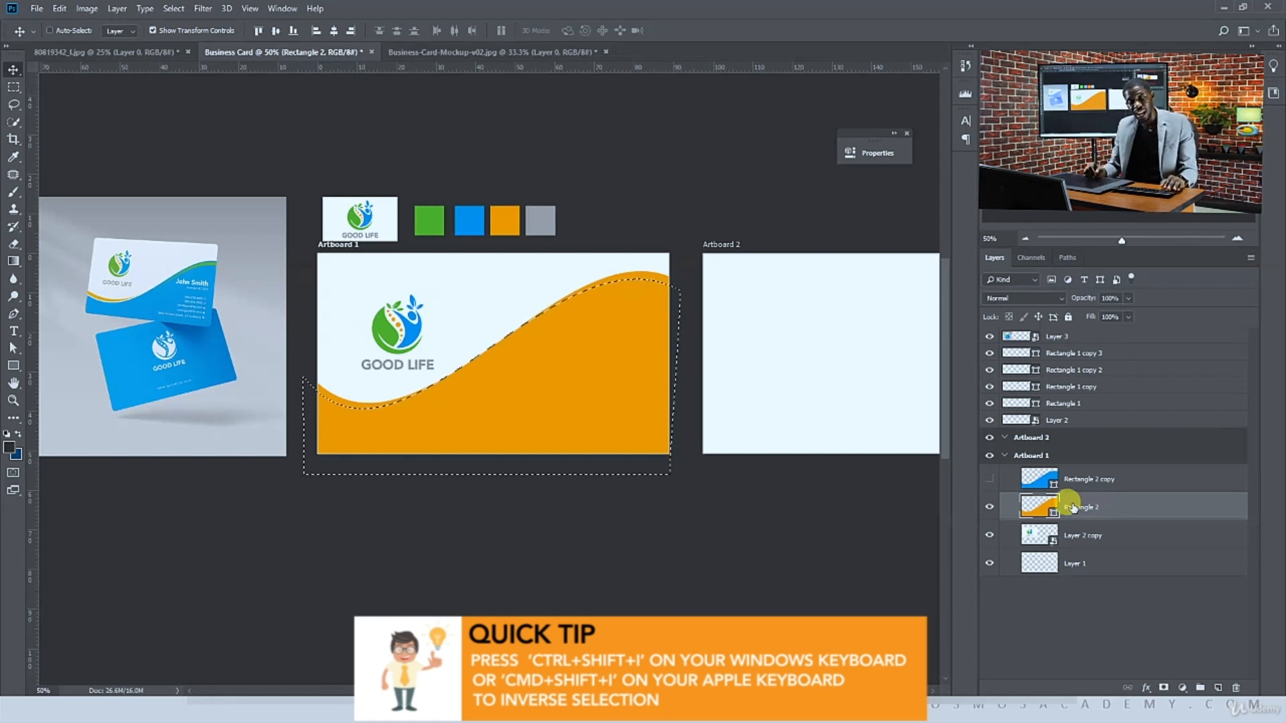
pyautogui.click(1163, 686)
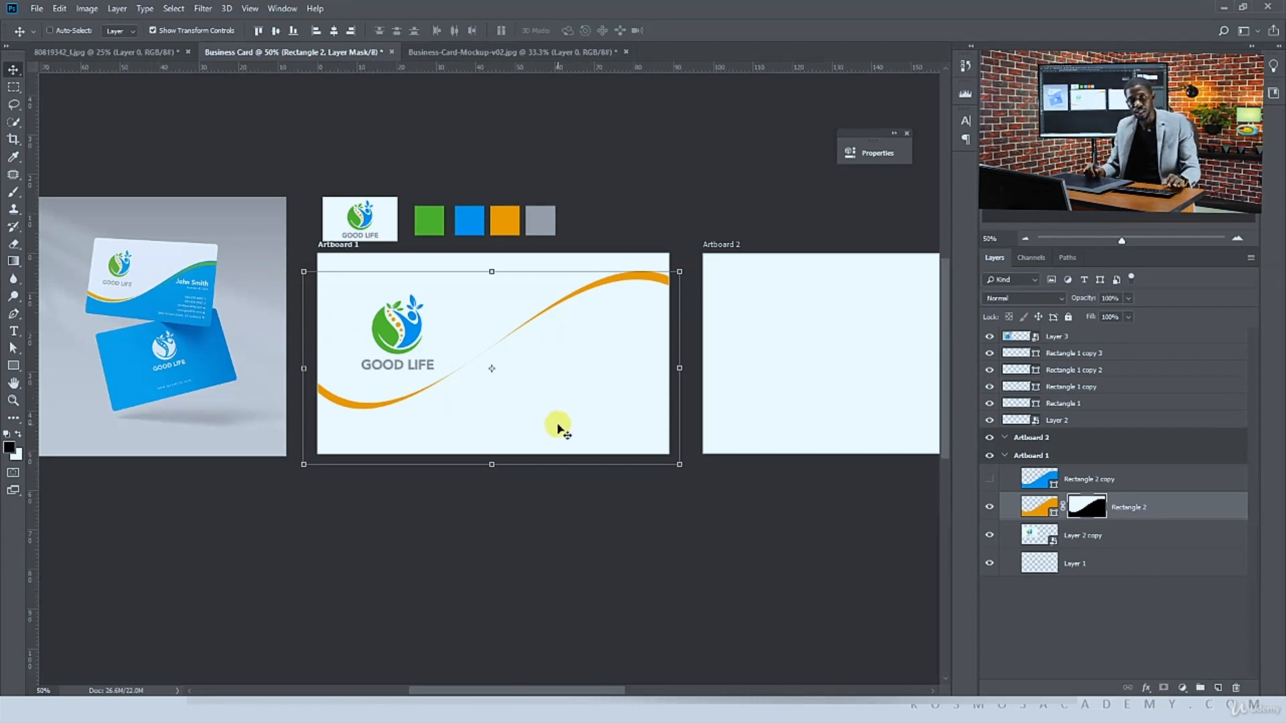
pyautogui.click(989, 479)
pyautogui.click(1105, 480)
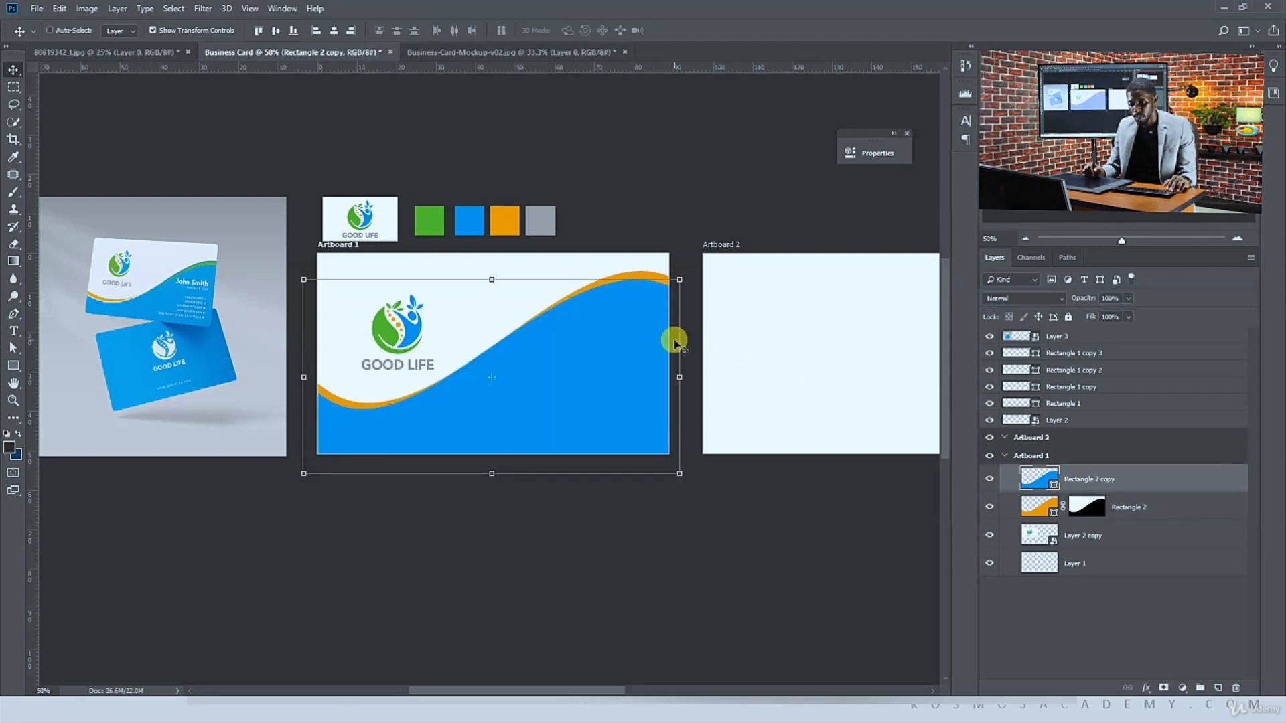
pyautogui.moveTo(609, 297); pyautogui.dragTo(608, 288)
pyautogui.hotkey('ctrl', 'z')
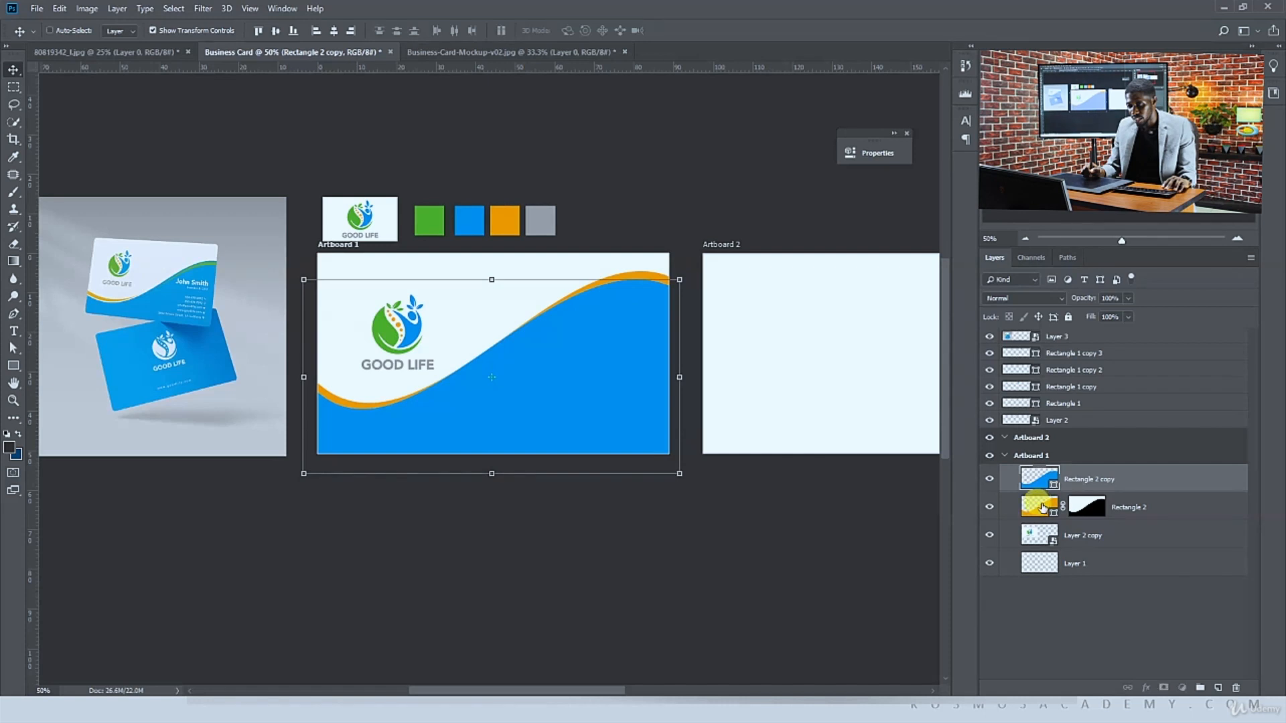
# Nudge the masked orange layer upward four steps to widen the visible orange band
pyautogui.click(1041, 507)
pyautogui.press('Up')
pyautogui.press('Up')
pyautogui.press('Up')
pyautogui.press('Up')
pyautogui.press('Up')
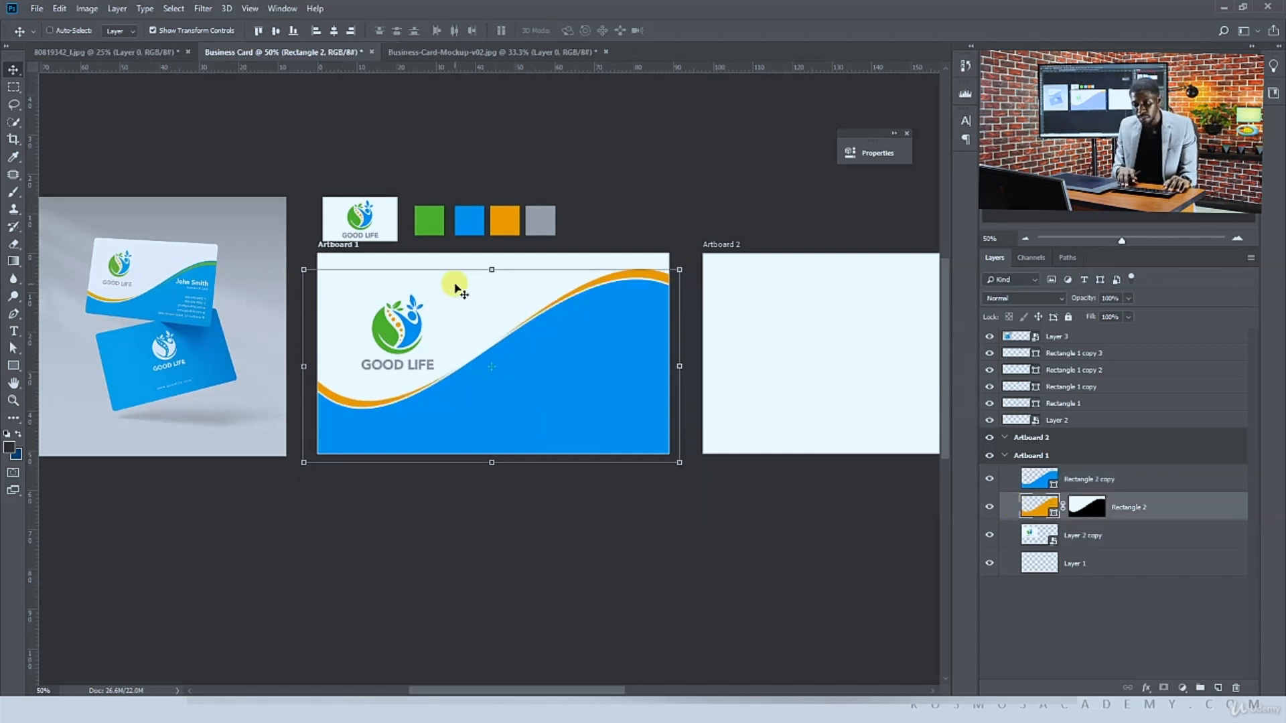
pyautogui.press('Up')
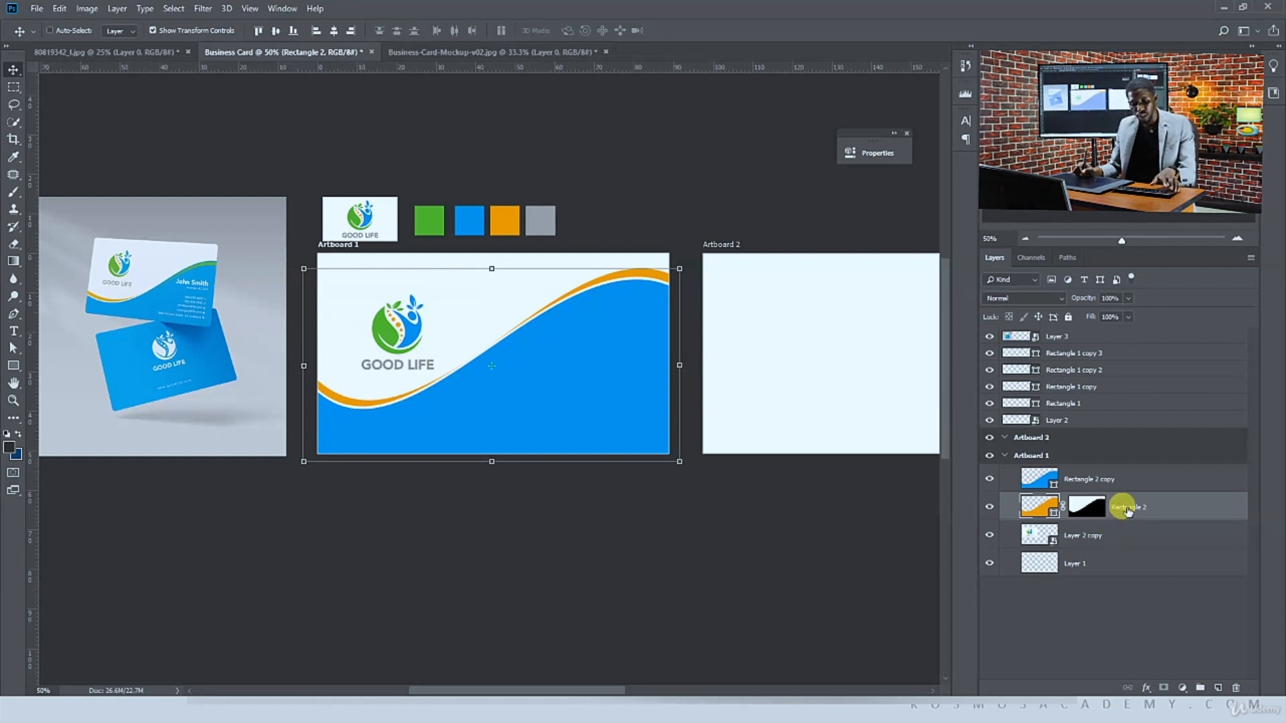
# Duplicate the masked orange layer, move the copy above the blue wave and offset it downward to form a second band
pyautogui.hotkey('ctrl', 'j')
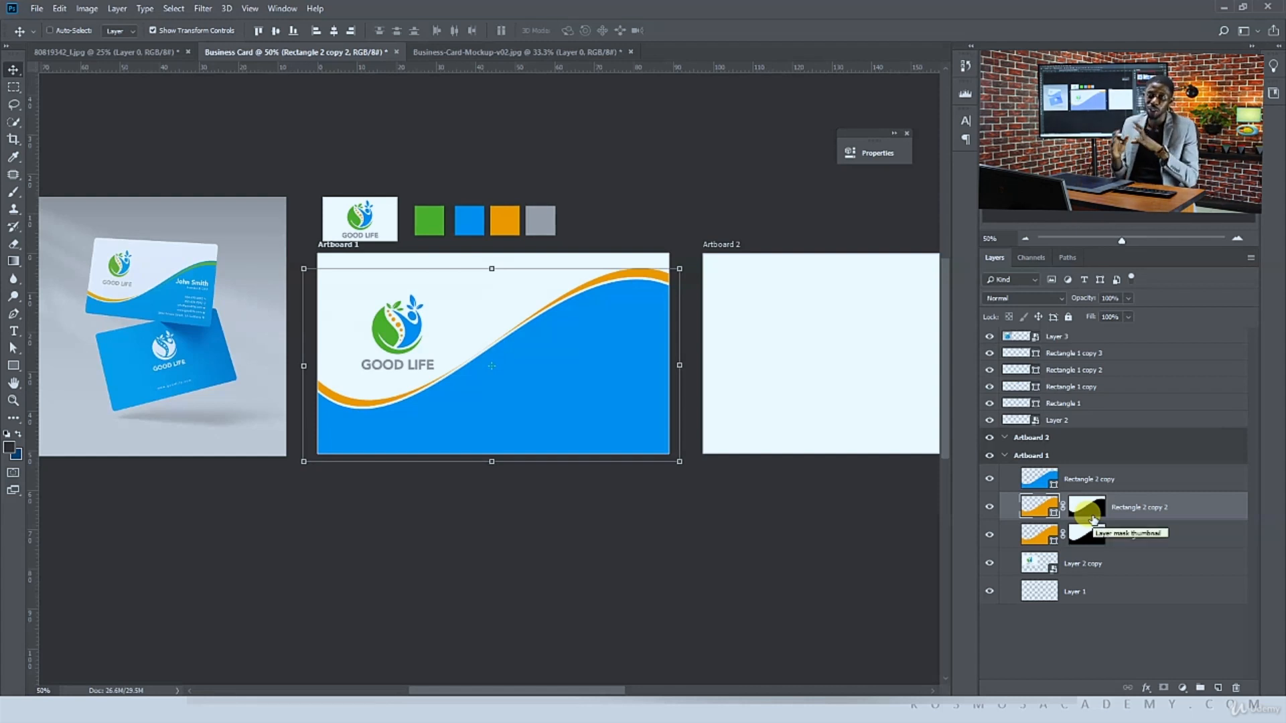
pyautogui.hotkey('ctrl', '+')
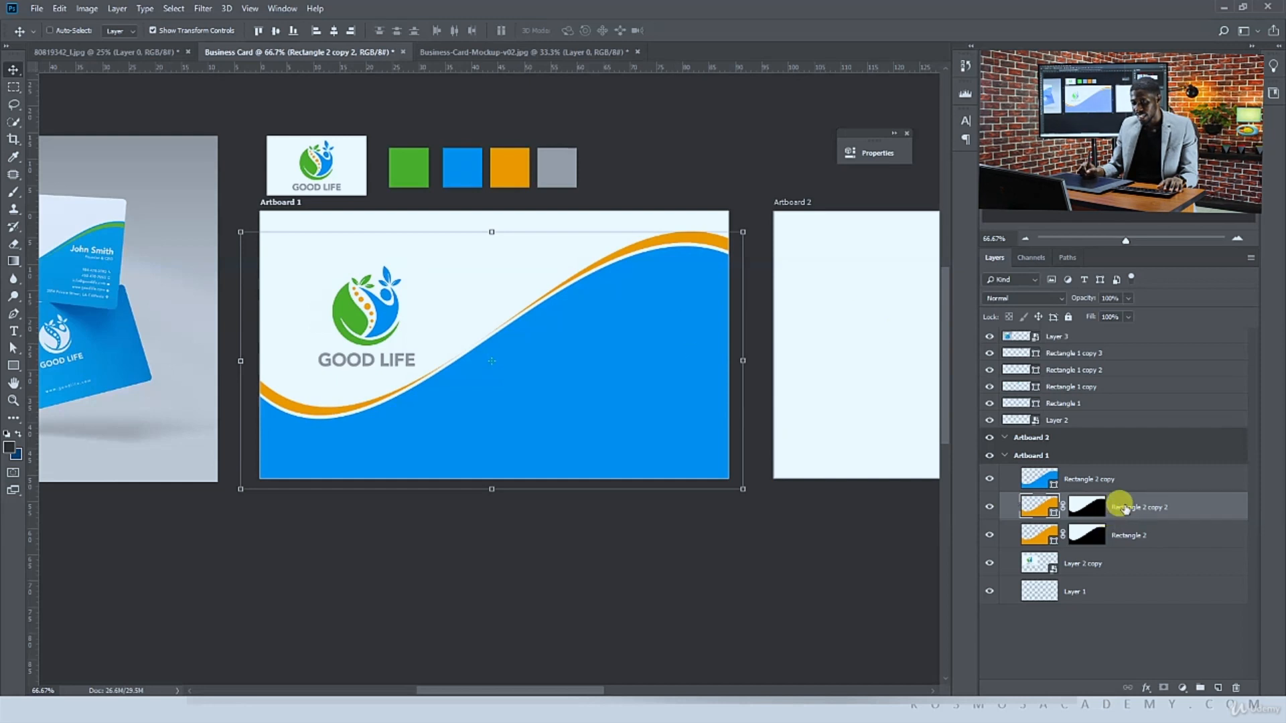
pyautogui.moveTo(1125, 509); pyautogui.dragTo(1116, 471)
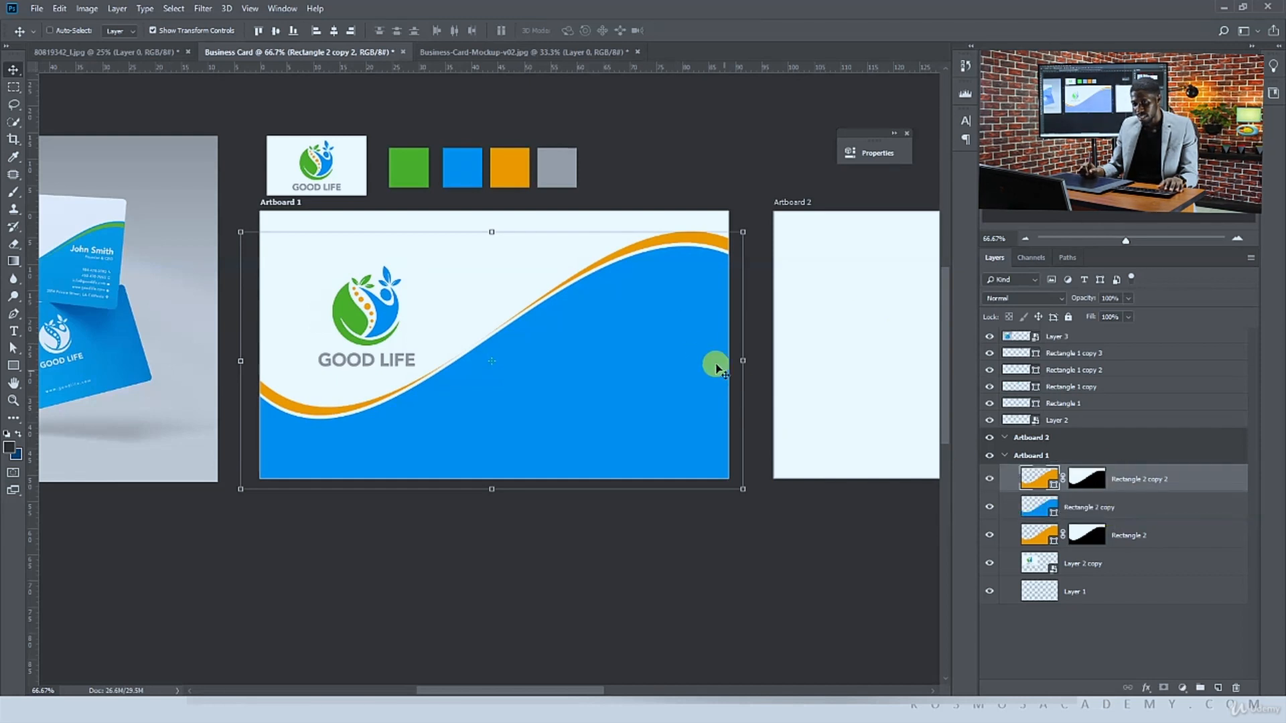
pyautogui.moveTo(683, 324); pyautogui.dragTo(685, 341)
pyautogui.press('Up')
pyautogui.press('Up')
pyautogui.press('Up')
pyautogui.press('Up')
pyautogui.press('Up')
pyautogui.press('Up')
pyautogui.press('Up')
pyautogui.press('Up')
pyautogui.press('Up')
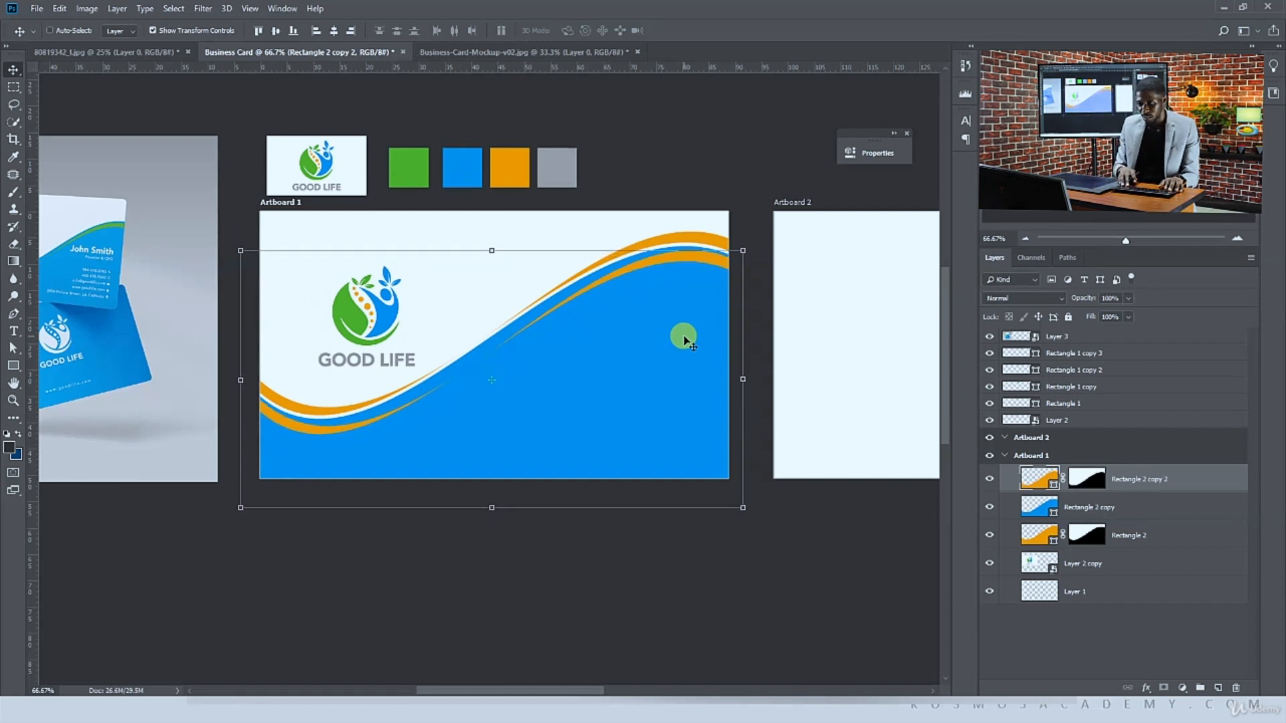
pyautogui.press('Up')
pyautogui.press('Up')
pyautogui.press('Up')
pyautogui.press('Left')
pyautogui.press('Left')
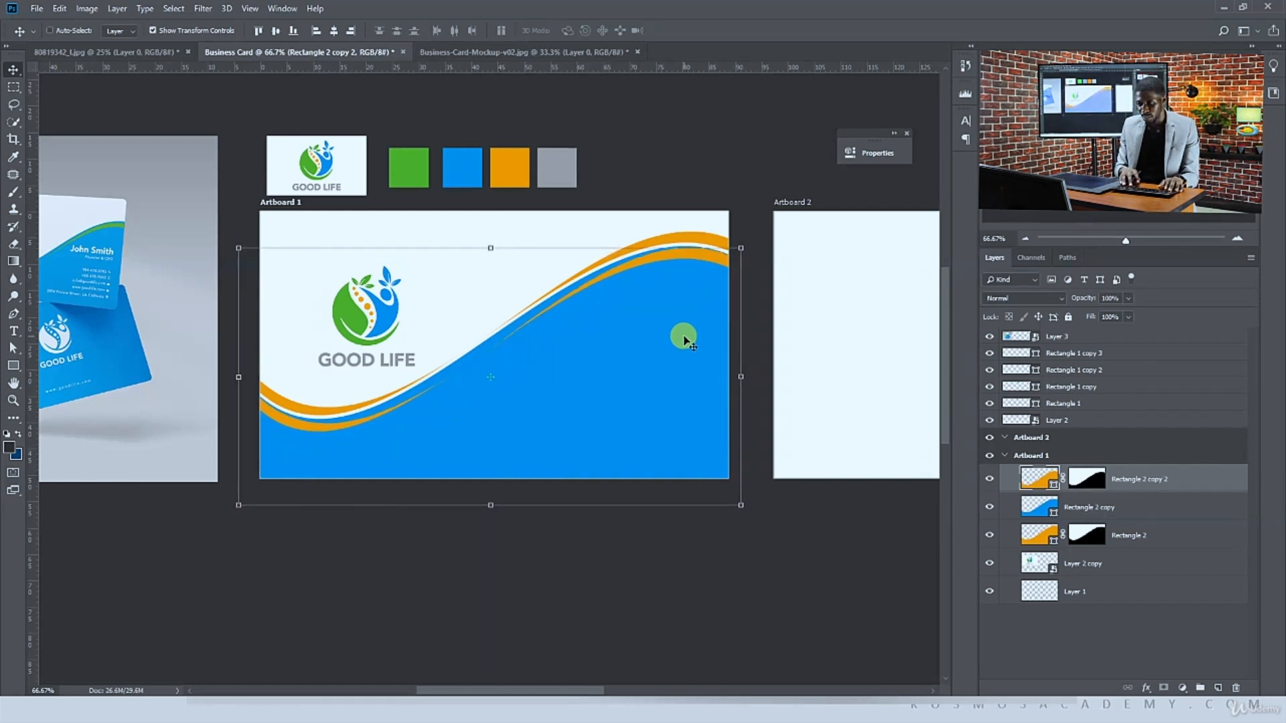
pyautogui.hotkey('ctrl', '-')
pyautogui.hotkey('ctrl', '-')
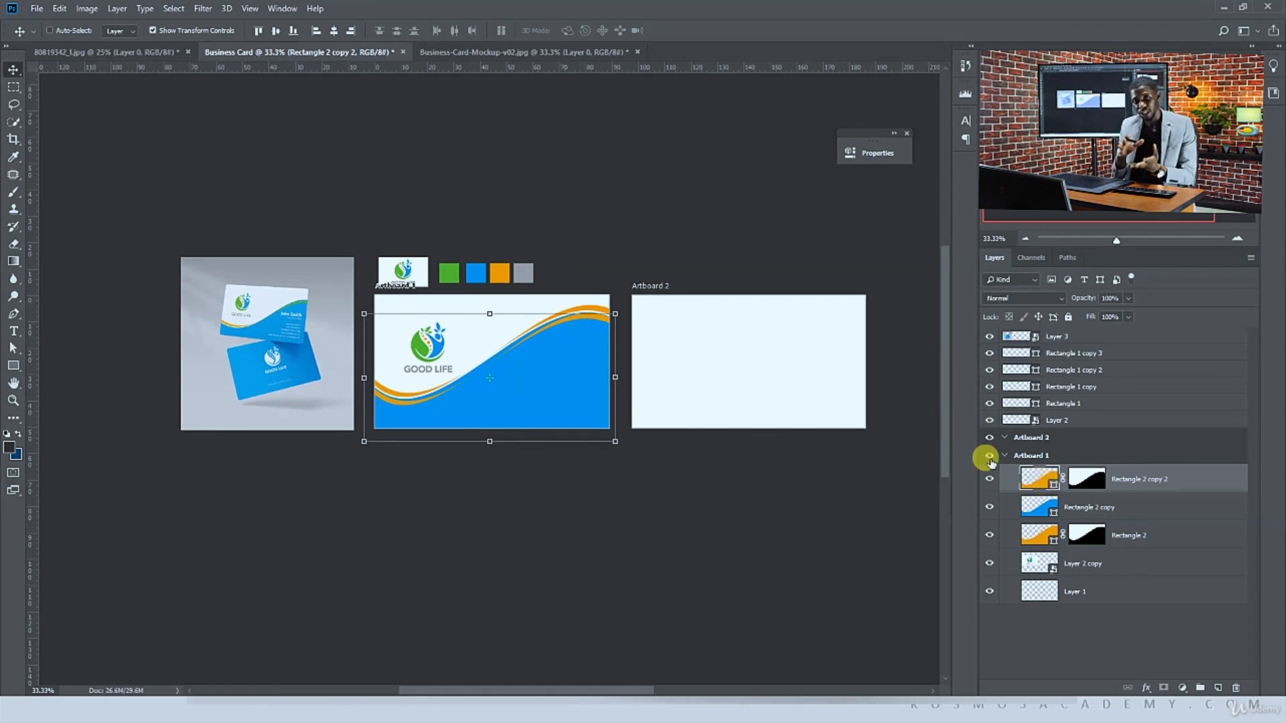
pyautogui.hotkey('ctrl', '+')
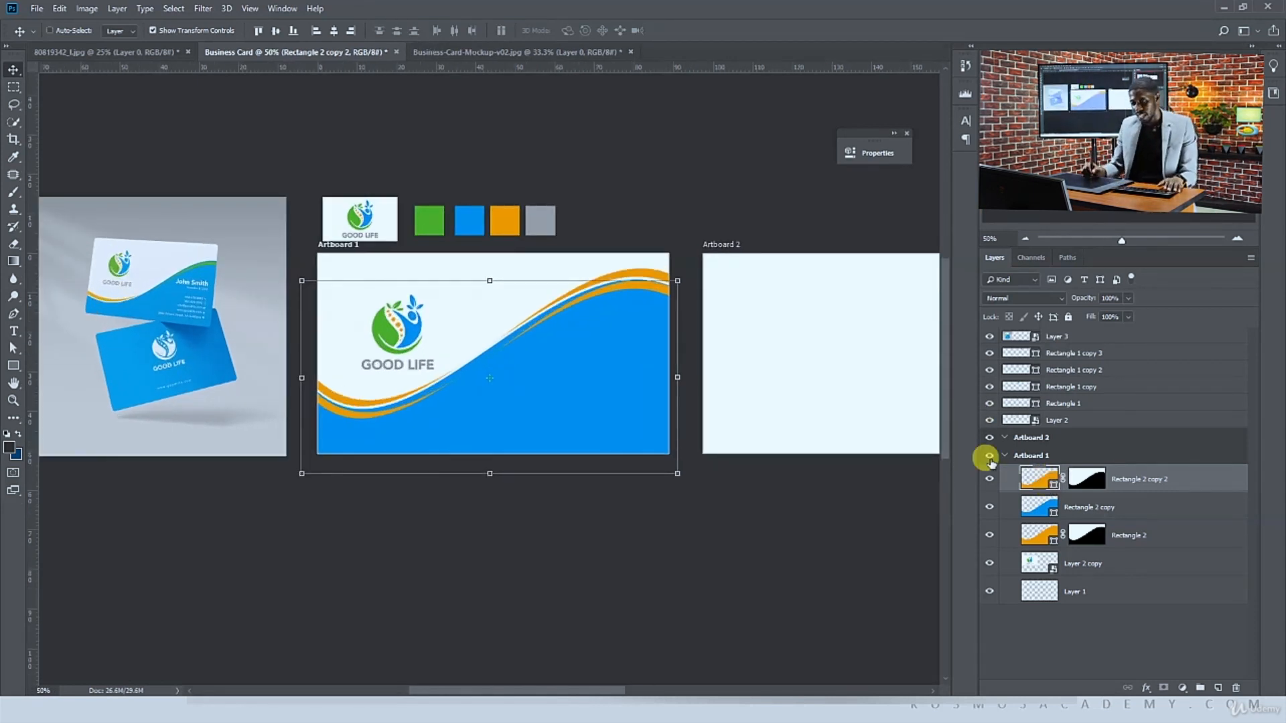
# Recolour the copied band with the green sampled from the palette swatch
pyautogui.click(1055, 490)
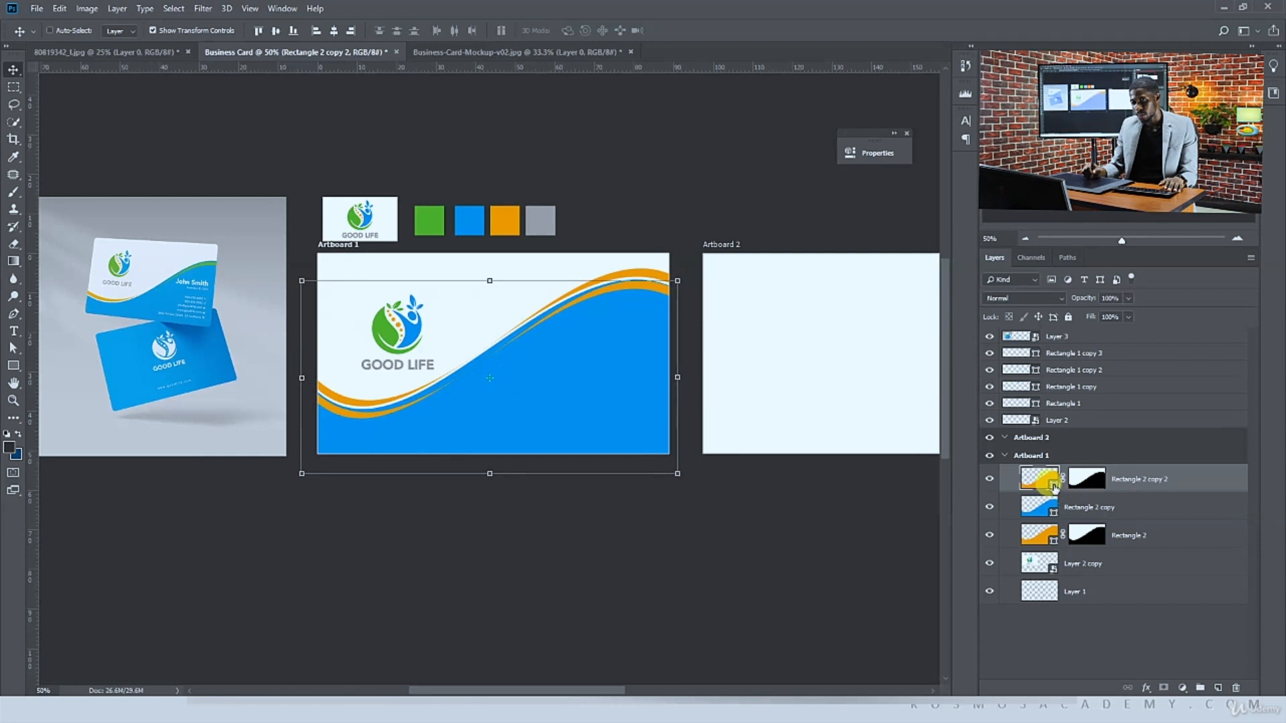
pyautogui.doubleClick(1054, 486)
pyautogui.click(430, 209)
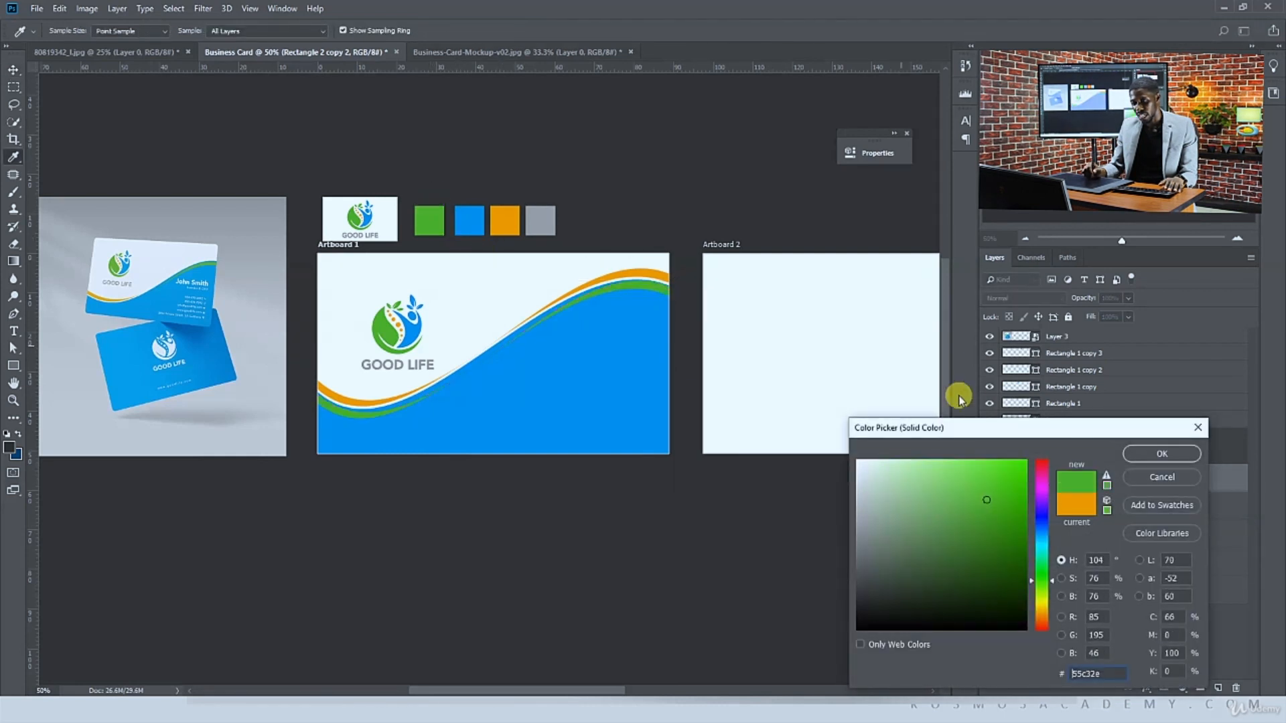
pyautogui.click(1151, 453)
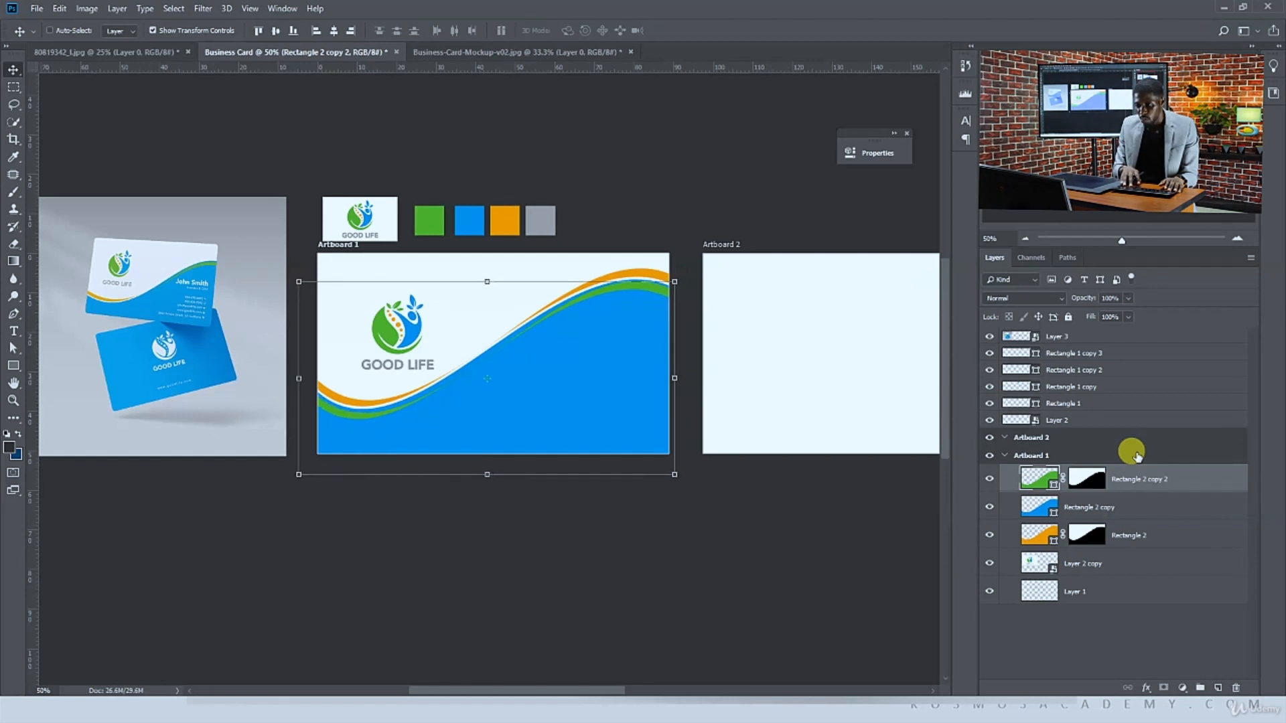
# Hide the upper right end of the orange band by painting on its layer mask with a harder 290 px brush at 100% opacity
pyautogui.hotkey('ctrl', '=')
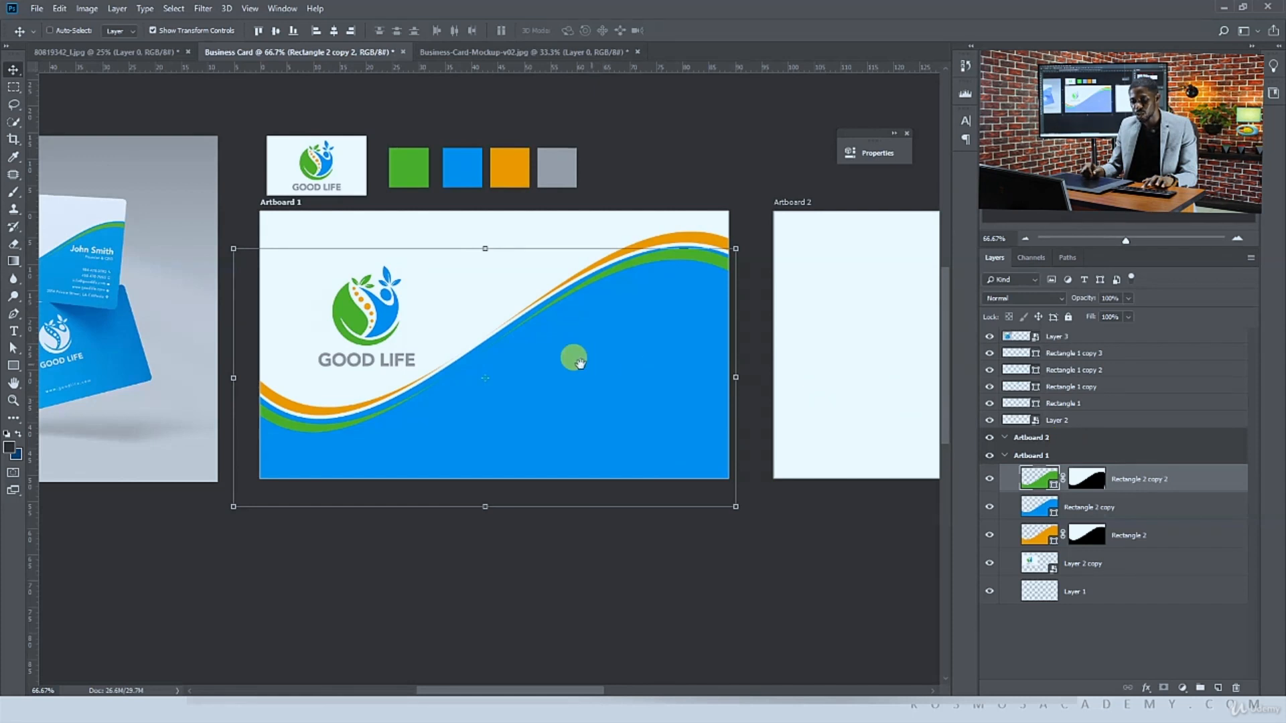
pyautogui.moveTo(573, 359); pyautogui.dragTo(743, 369)
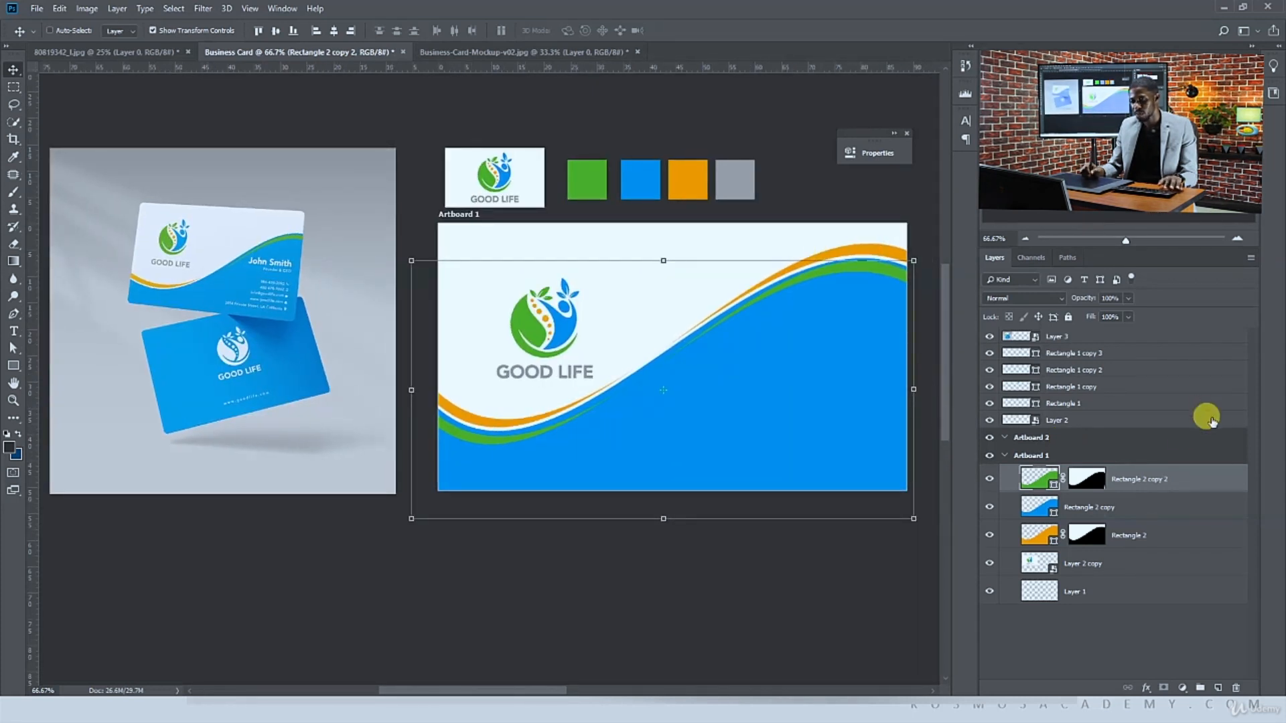
pyautogui.click(1034, 534)
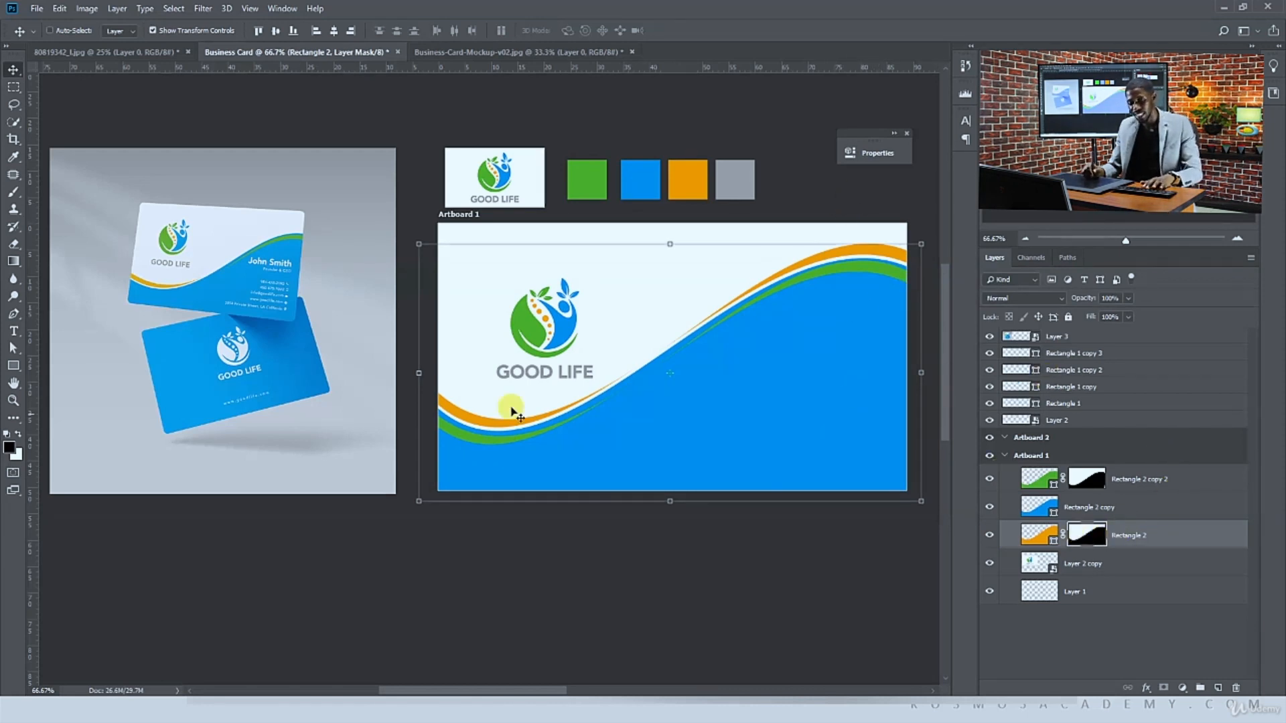
pyautogui.press('b')
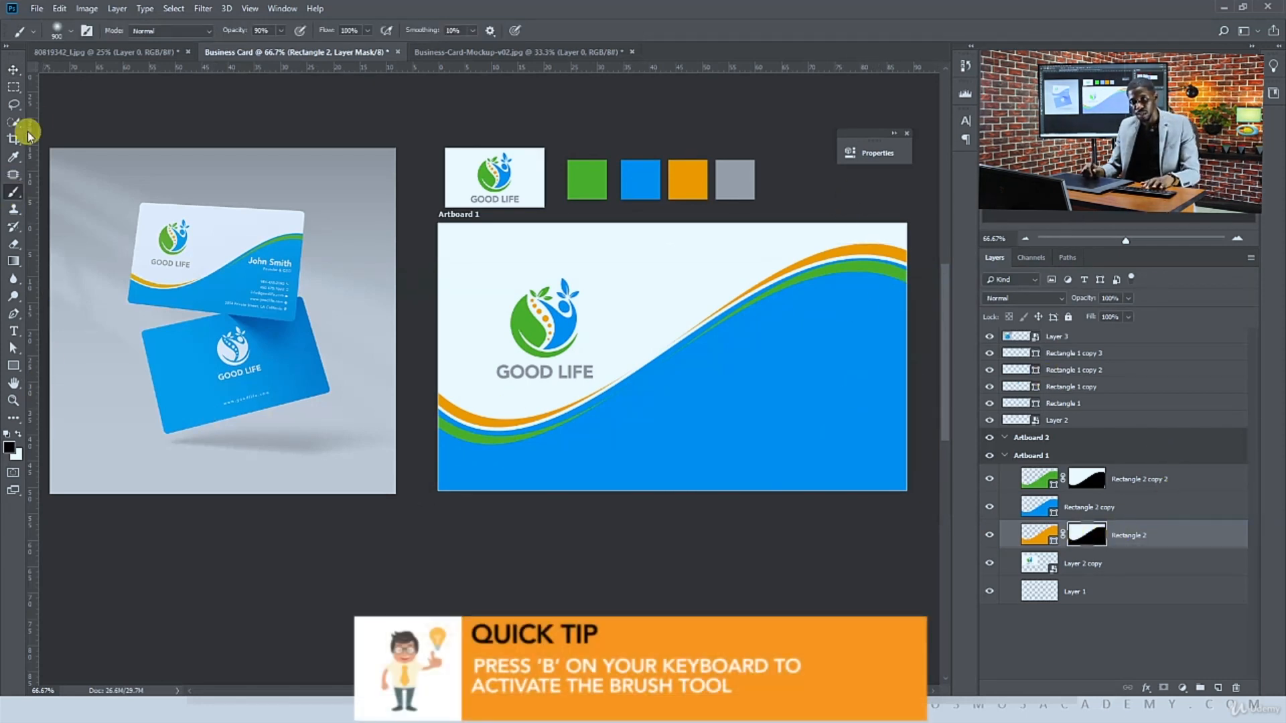
pyautogui.click(62, 32)
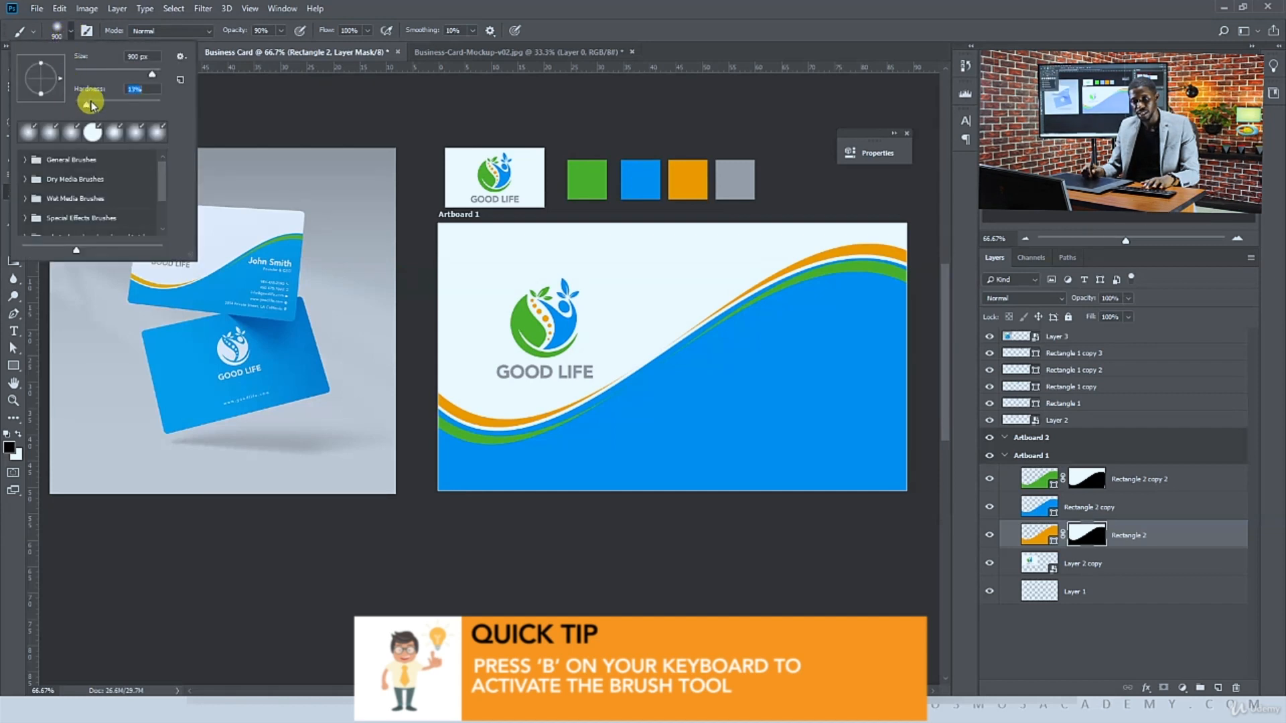
pyautogui.moveTo(91, 102); pyautogui.dragTo(168, 92)
pyautogui.press('Return')
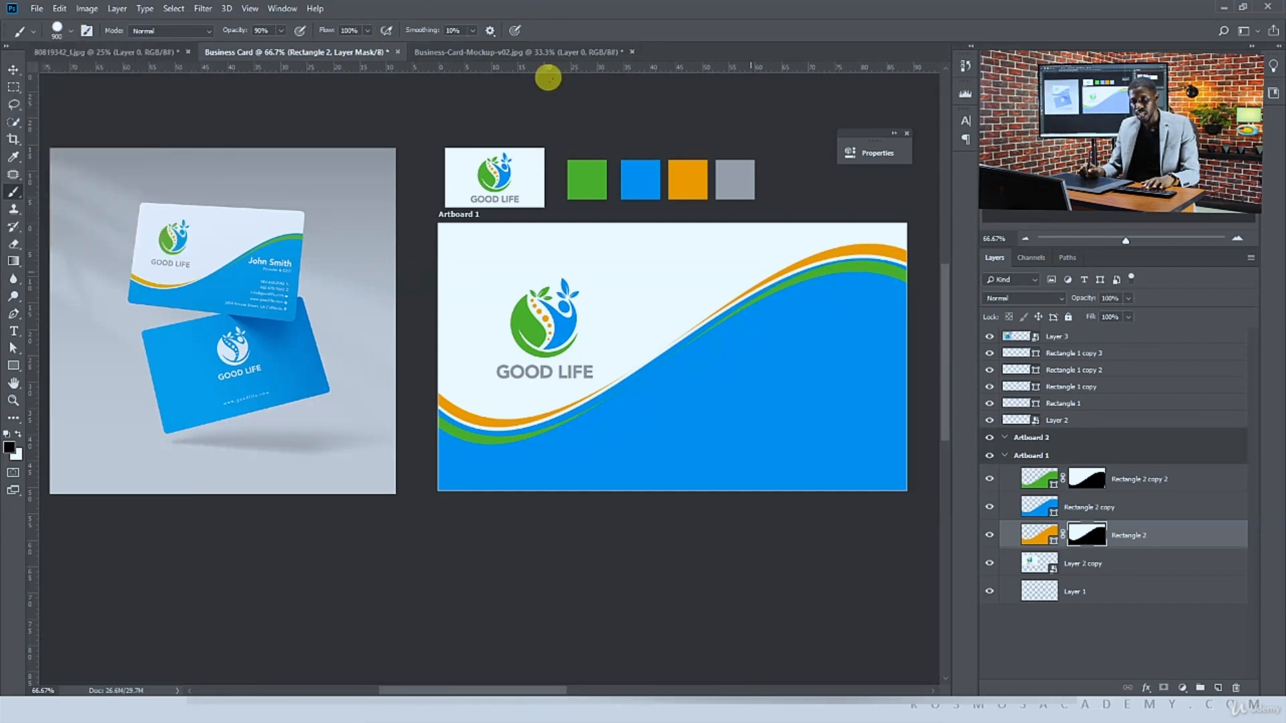
pyautogui.press('[')
pyautogui.press('[')
pyautogui.press('[')
pyautogui.press('[')
pyautogui.press('[')
pyautogui.press('[')
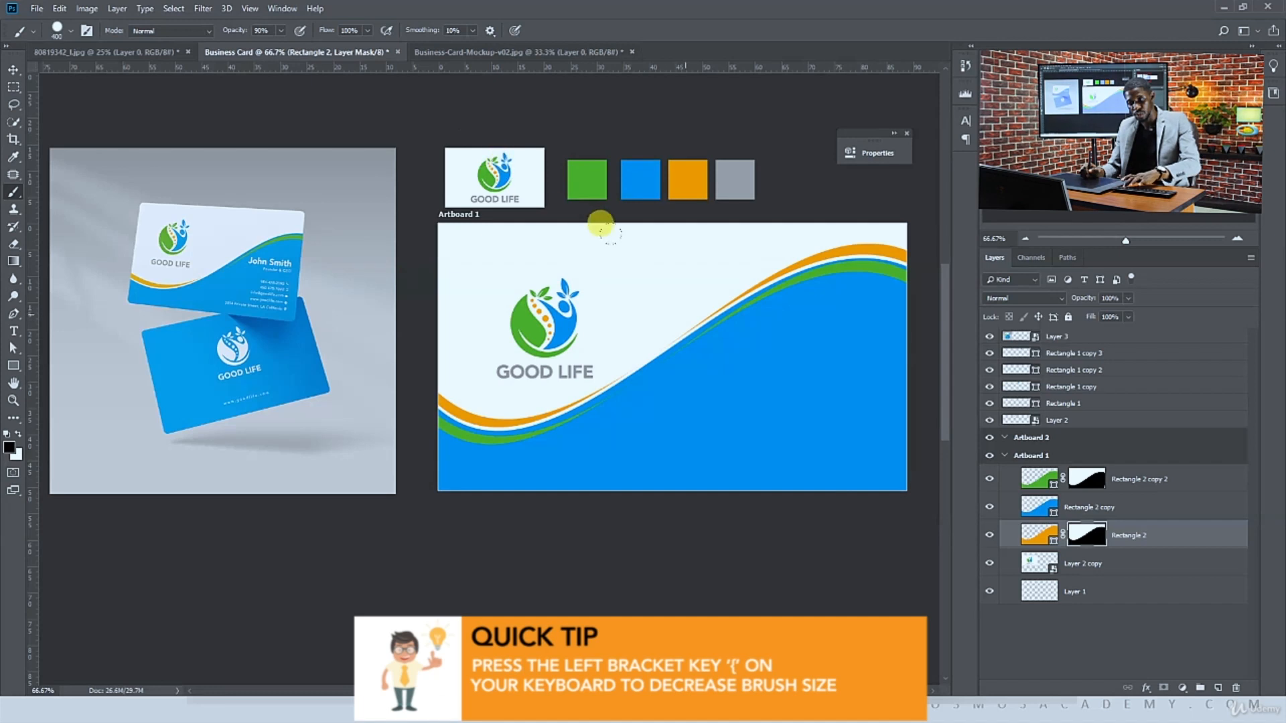
pyautogui.moveTo(700, 306); pyautogui.dragTo(662, 311)
pyautogui.click(281, 31)
pyautogui.moveTo(281, 43); pyautogui.dragTo(338, 40)
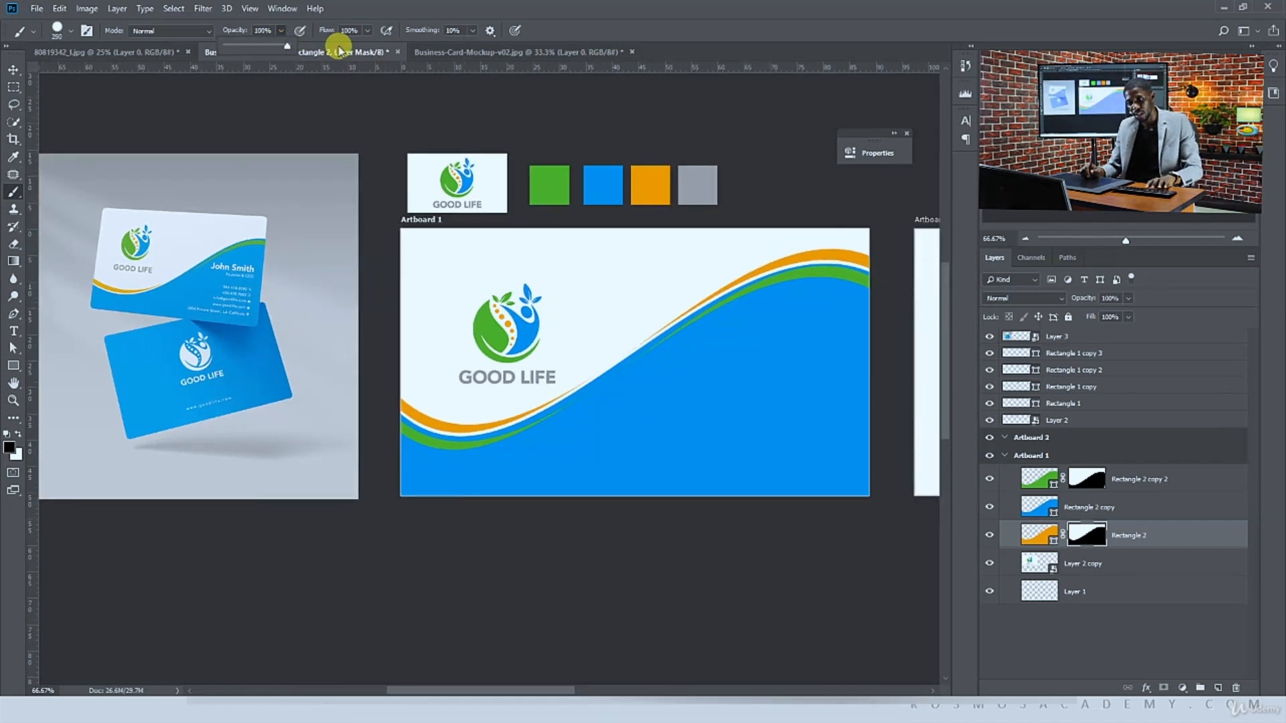
pyautogui.moveTo(818, 223)
pyautogui.mouseDown()
pyautogui.moveTo(754, 227)
pyautogui.moveTo(644, 276)
pyautogui.mouseUp()
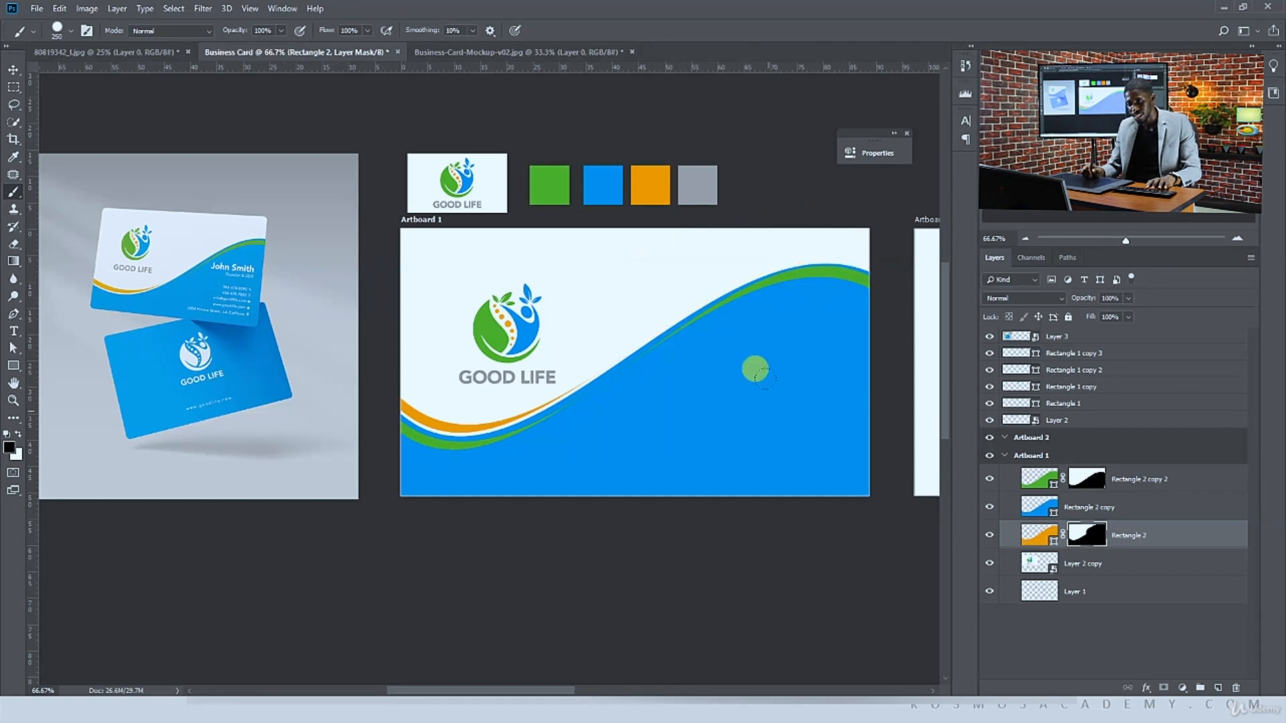
# Hide the left end of the green band by painting on its layer mask
pyautogui.click(1085, 481)
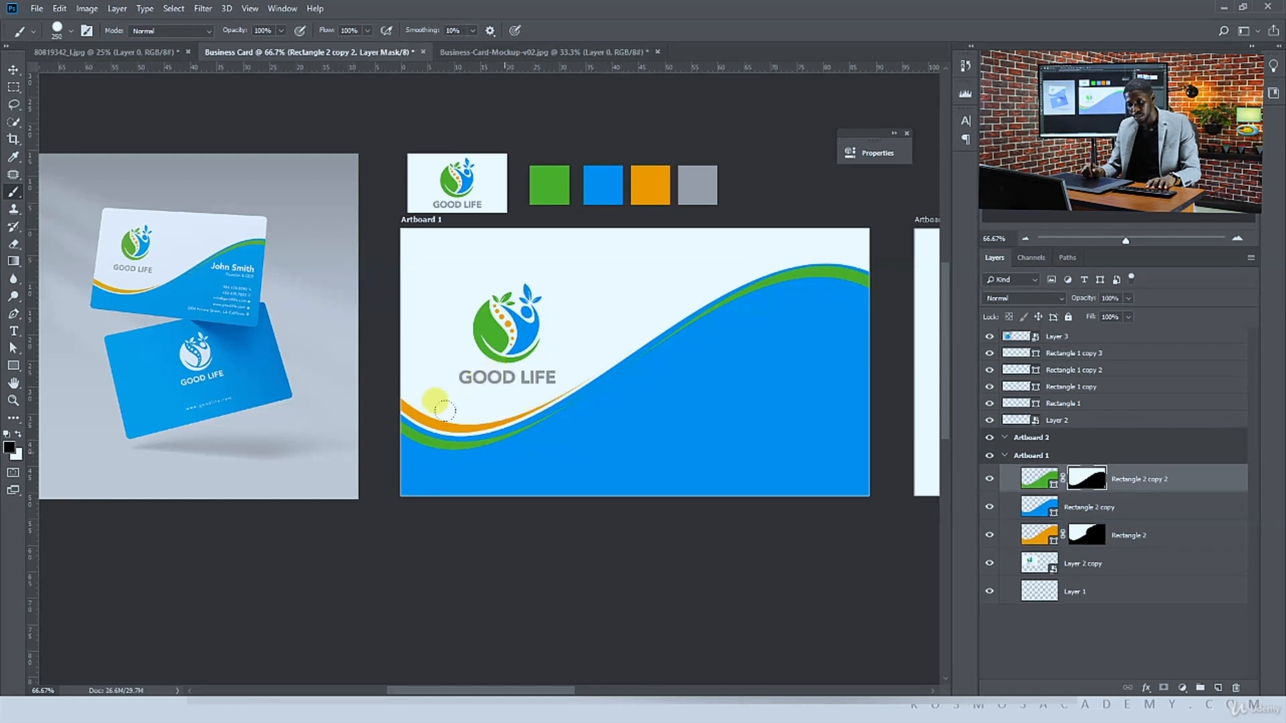
pyautogui.moveTo(467, 394)
pyautogui.mouseDown()
pyautogui.moveTo(424, 405)
pyautogui.moveTo(352, 387)
pyautogui.mouseUp()
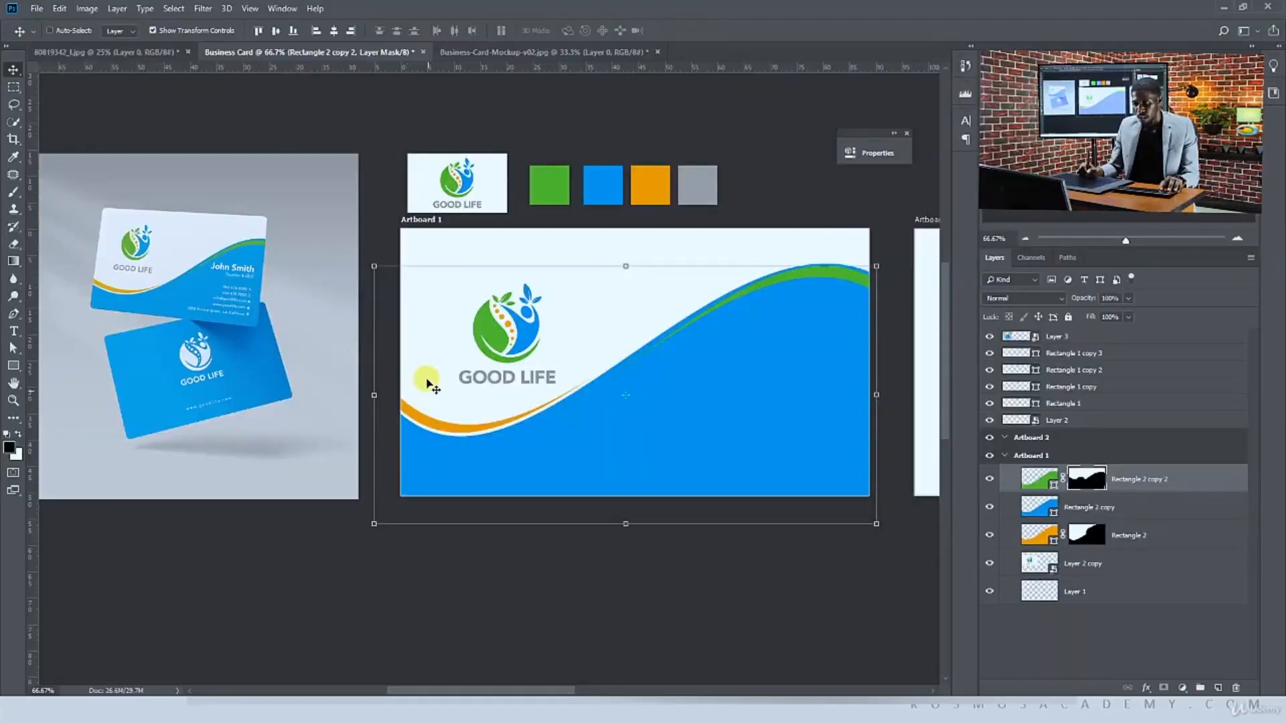
pyautogui.click(782, 159)
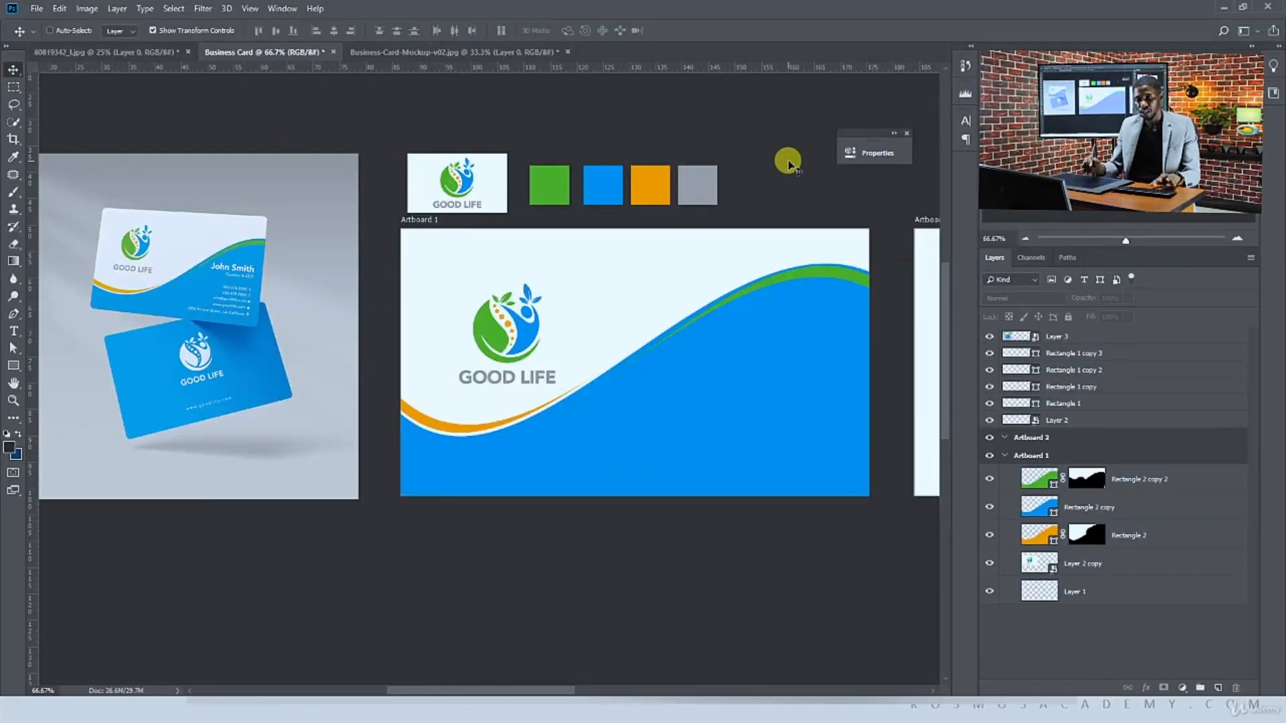
# Add the text "John Smith" in 12 pt Helvetica Bold on the blue wave and position it at the card's right
pyautogui.click(12, 333)
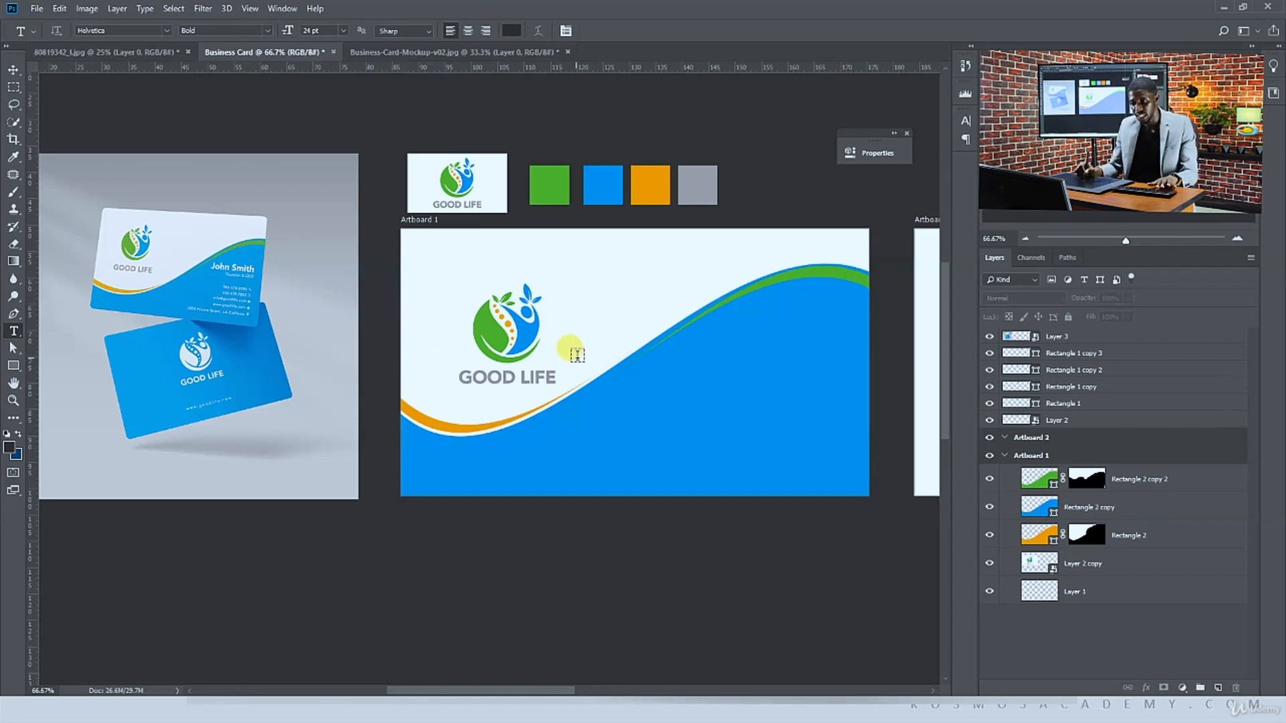
pyautogui.click(693, 358)
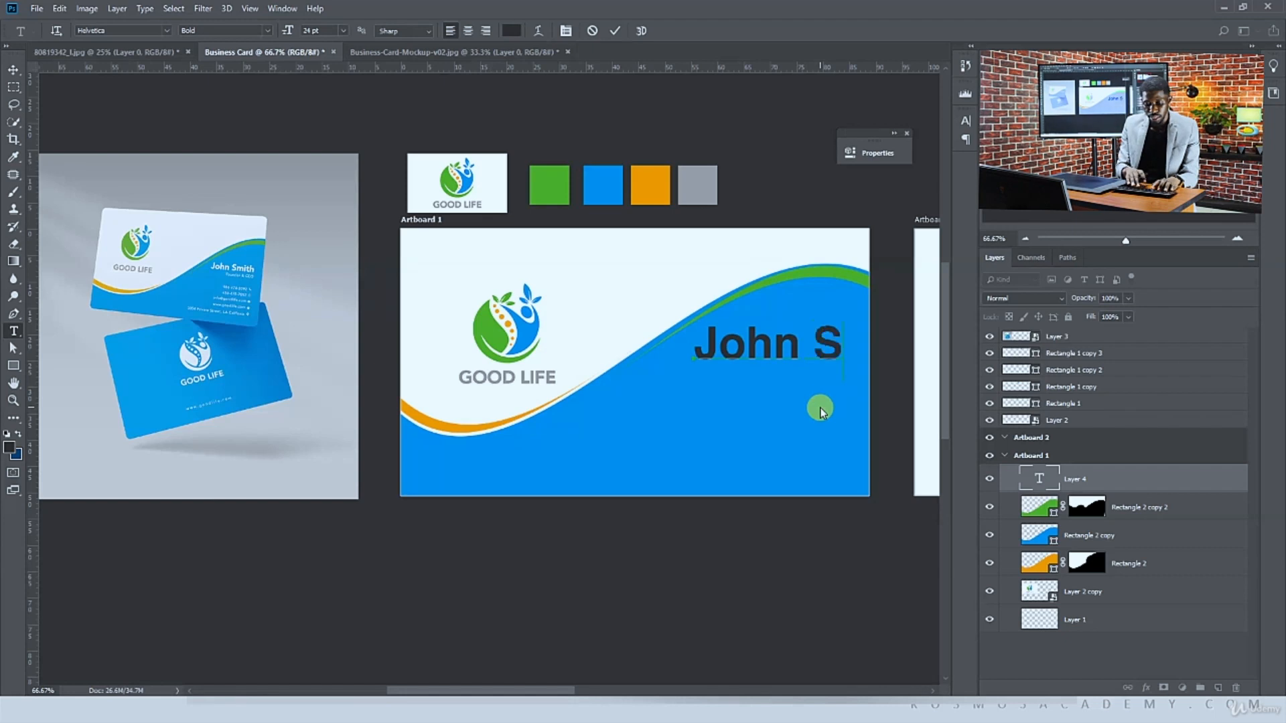
pyautogui.hotkey('ctrl', 'a')
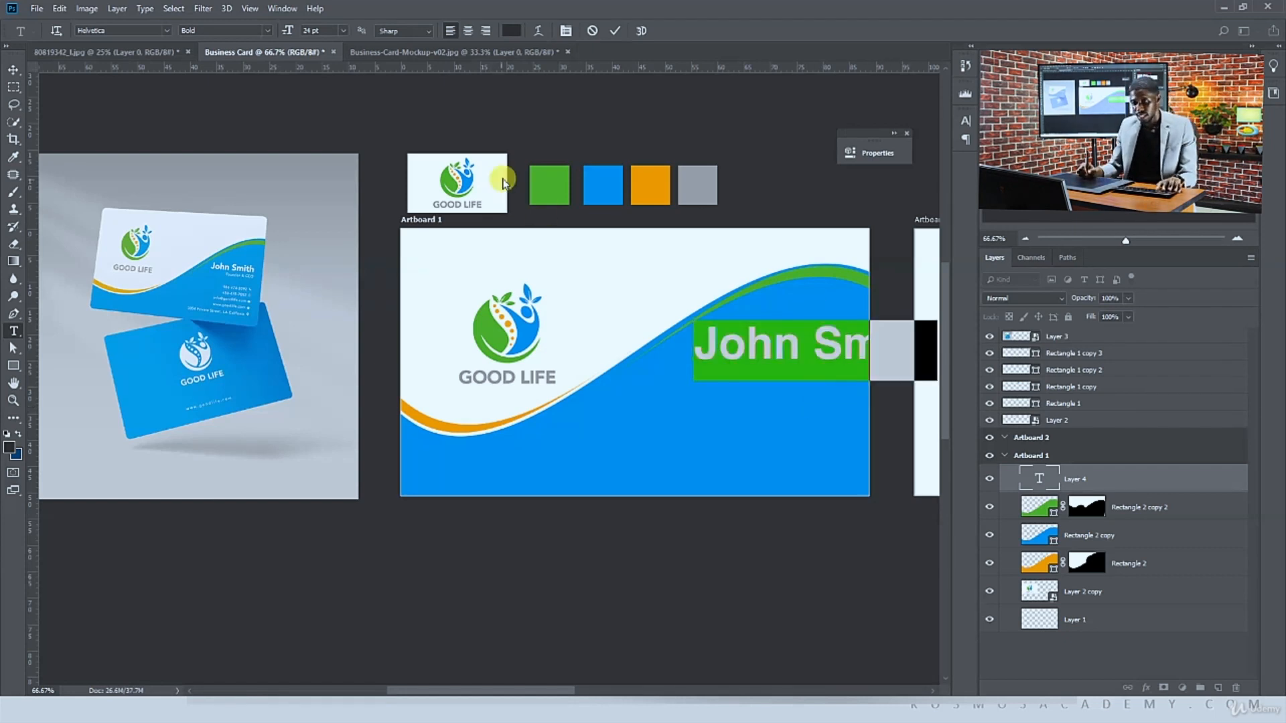
pyautogui.click(341, 30)
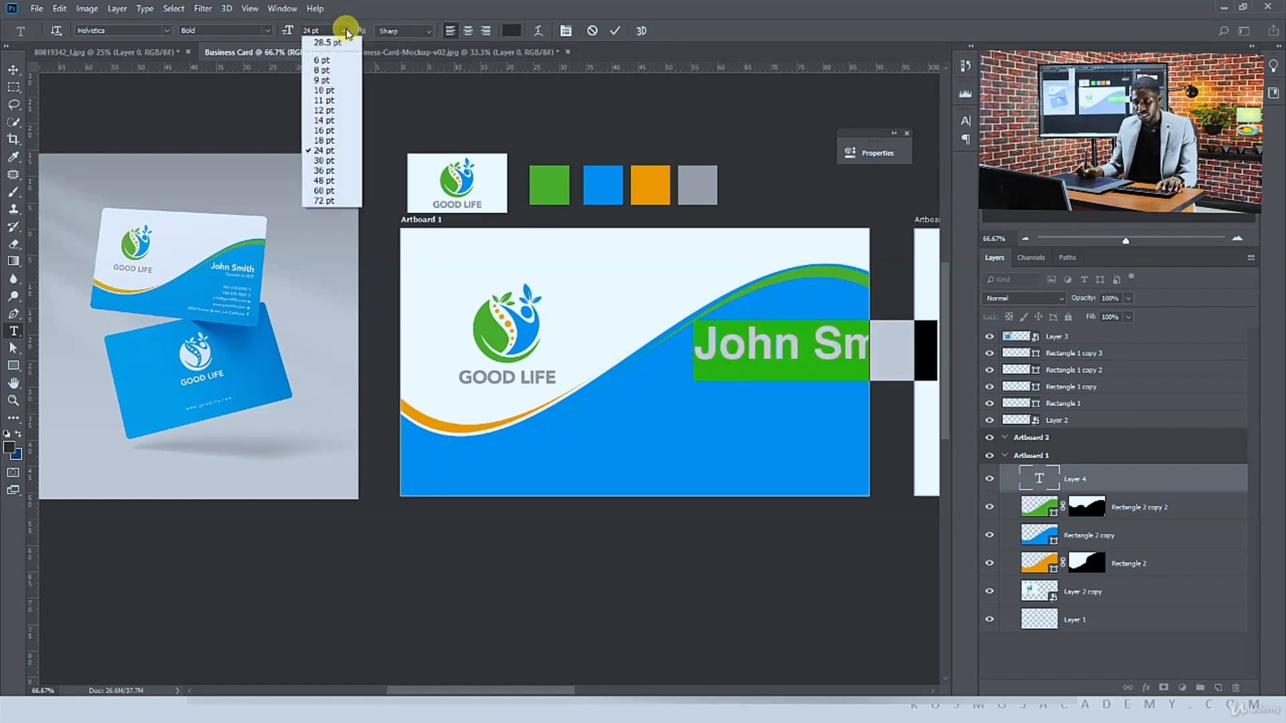
pyautogui.click(338, 120)
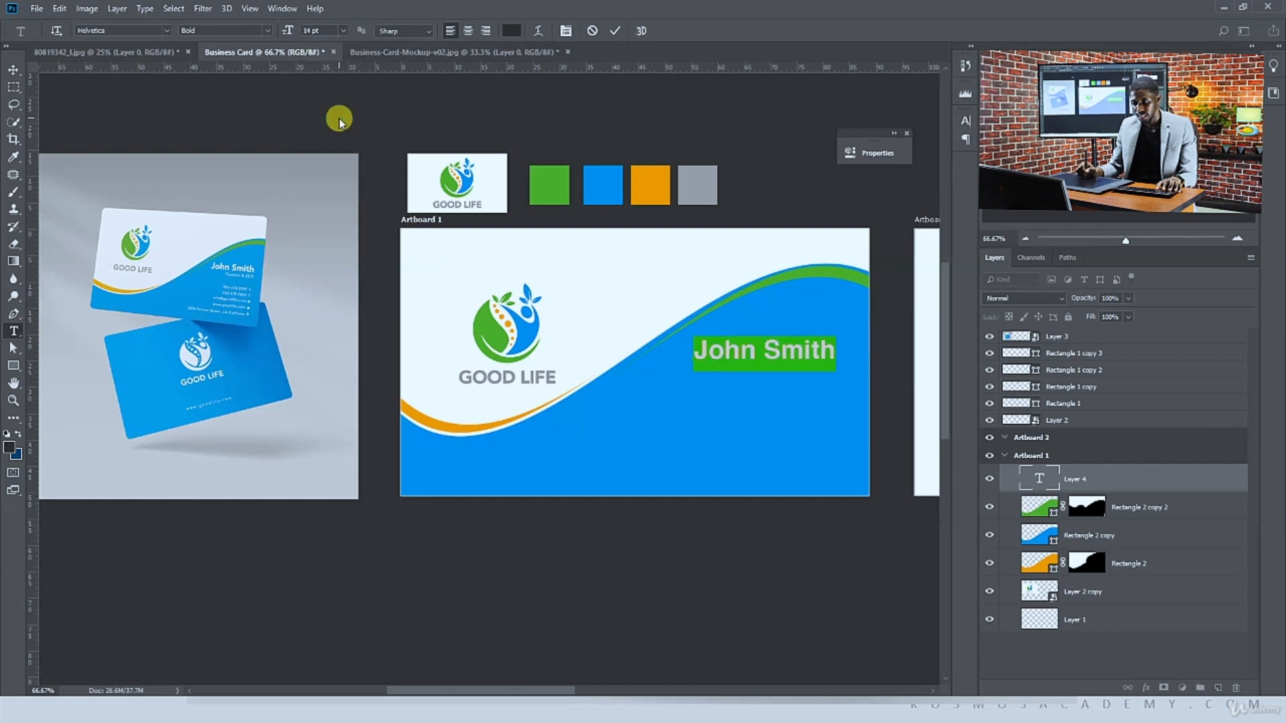
pyautogui.click(343, 31)
pyautogui.click(334, 111)
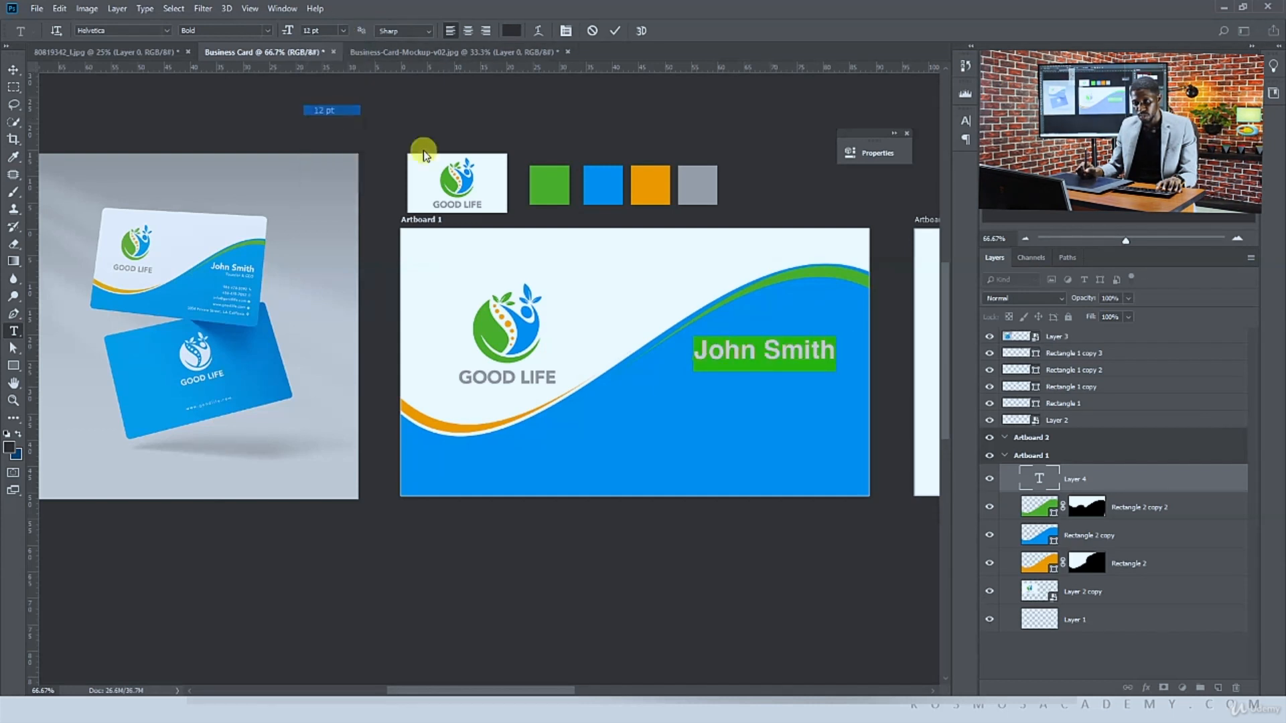
pyautogui.click(14, 69)
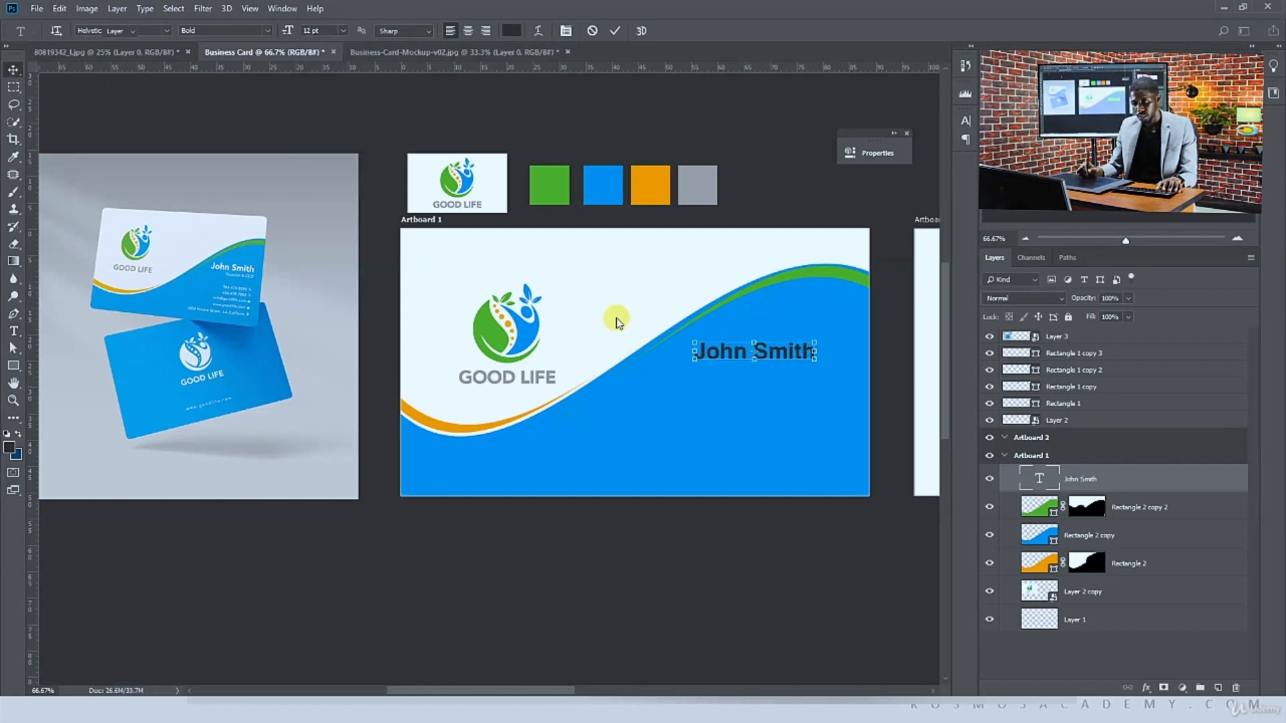
pyautogui.moveTo(797, 362); pyautogui.dragTo(818, 347)
# Set the name text colour to white, ffffff
pyautogui.press('t')
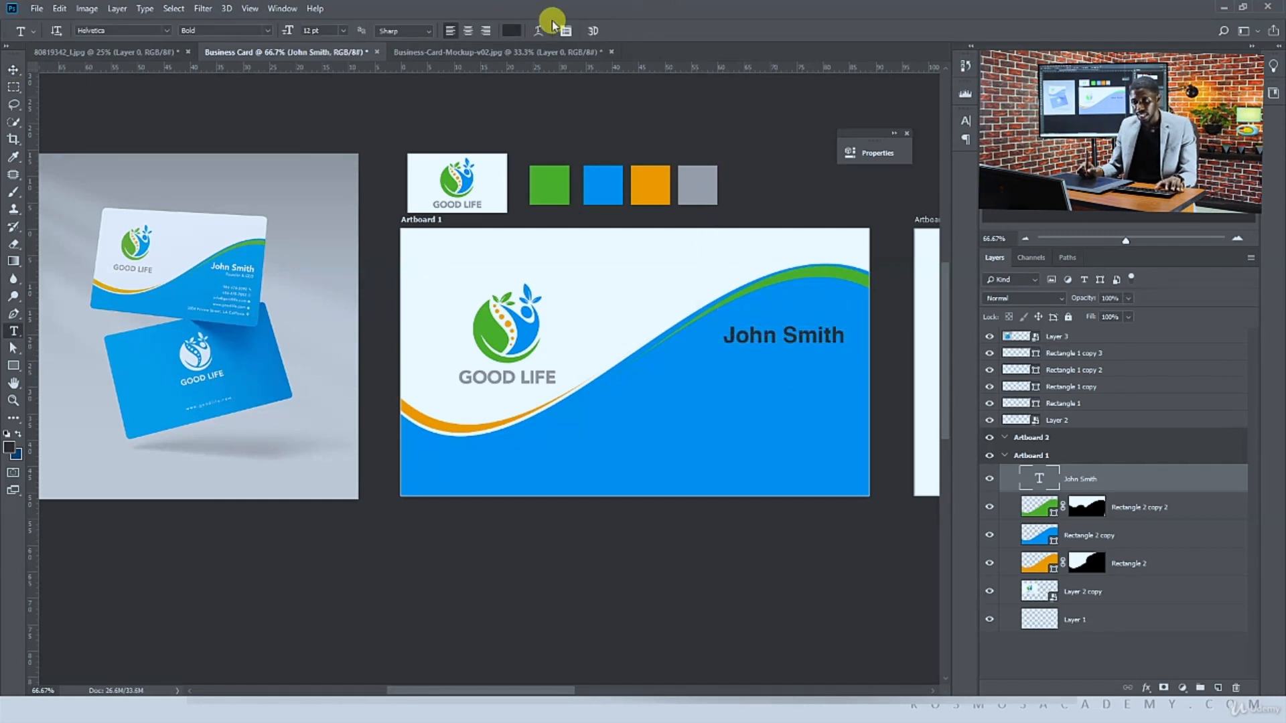
pyautogui.click(510, 30)
pyautogui.write('ffffff')
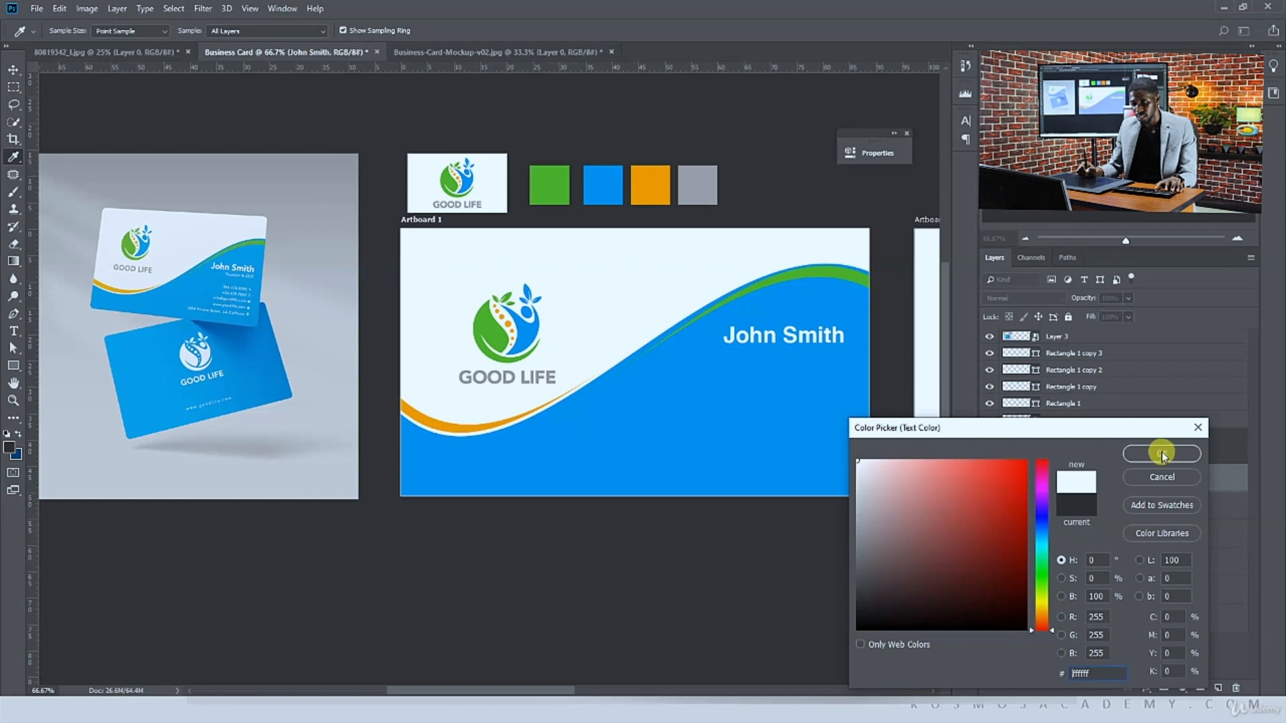
pyautogui.click(1161, 454)
pyautogui.click(13, 69)
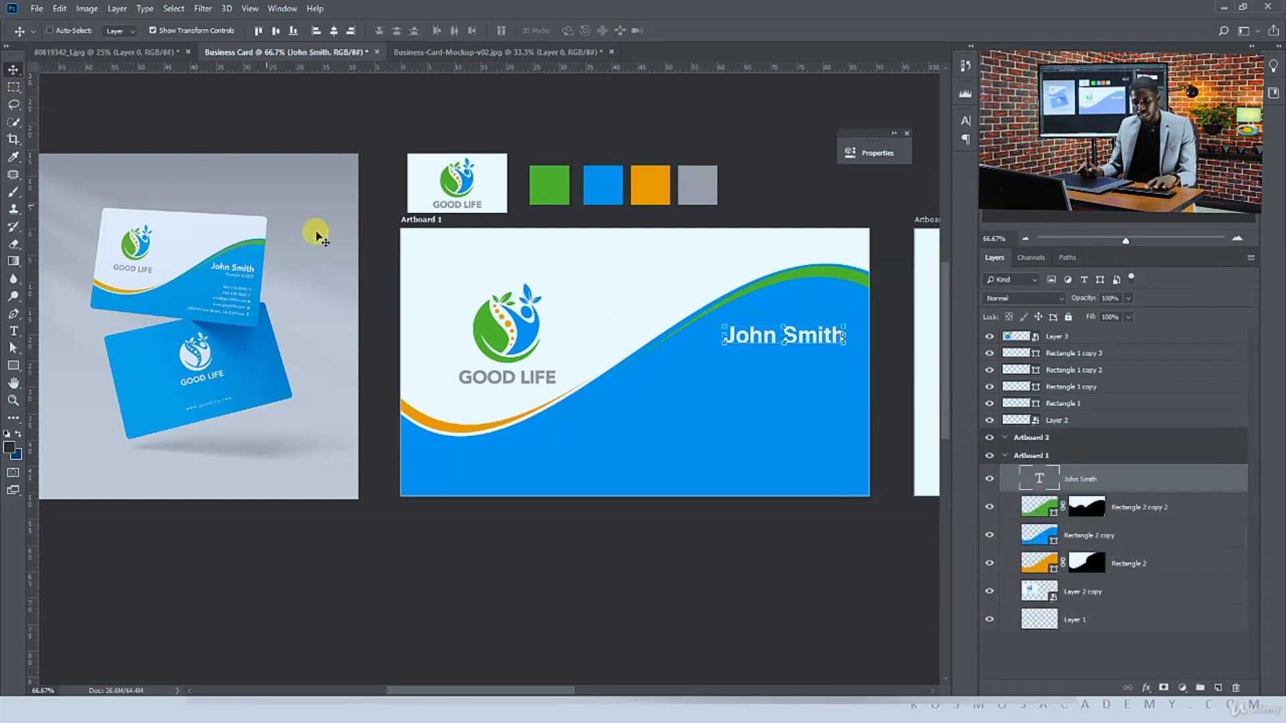
# Add the text "Founder & CEO" in Helvetica Light and move it below the name
pyautogui.press('t')
pyautogui.click(780, 396)
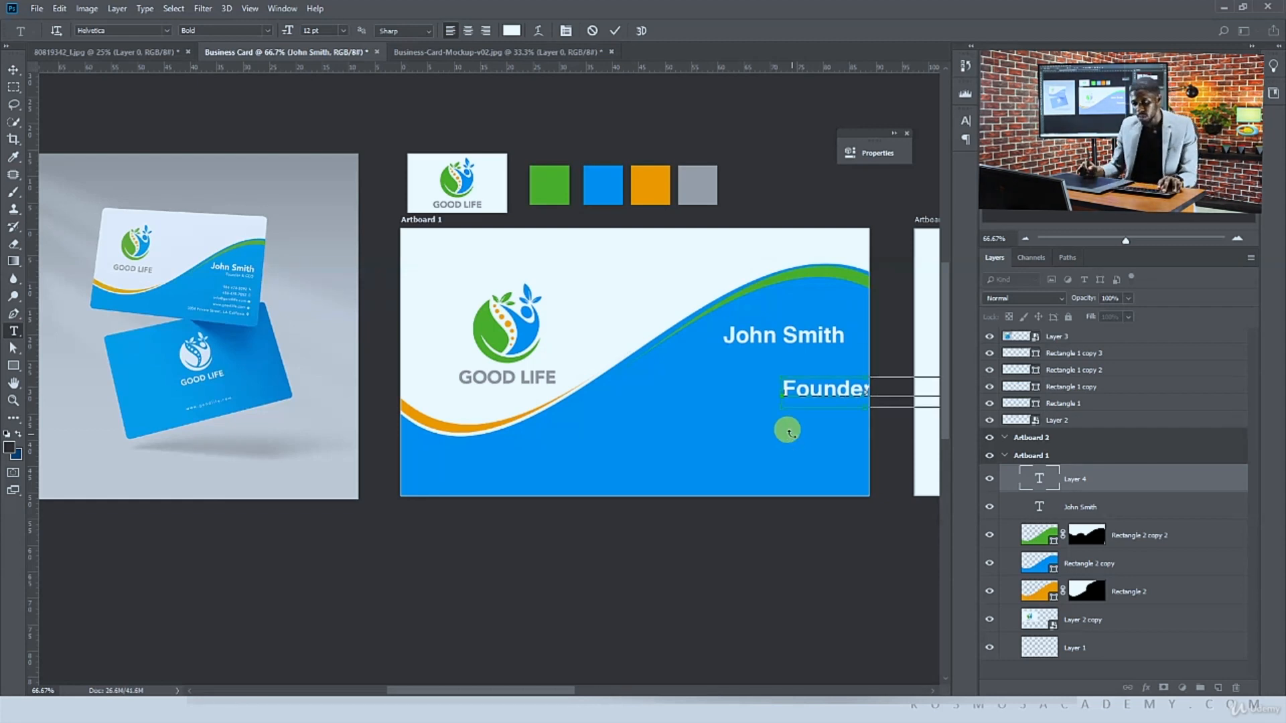
pyautogui.hotkey('ctrl', 'a')
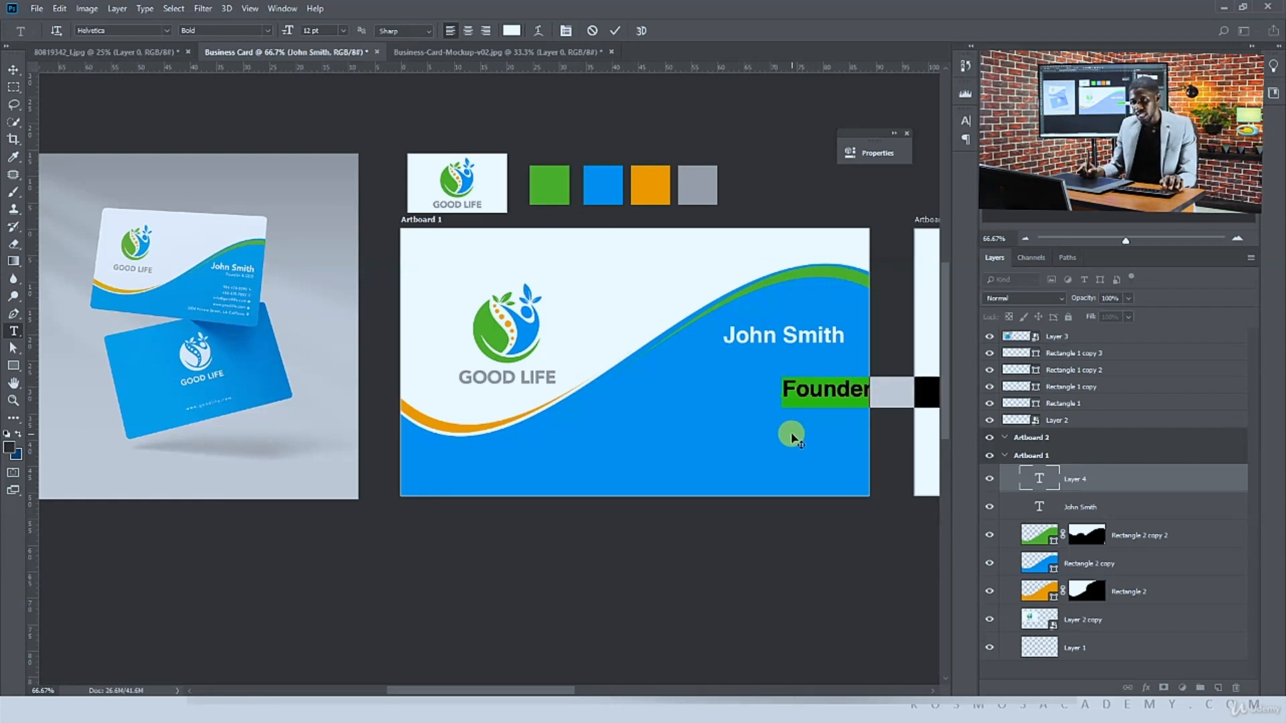
pyautogui.click(268, 31)
pyautogui.click(258, 46)
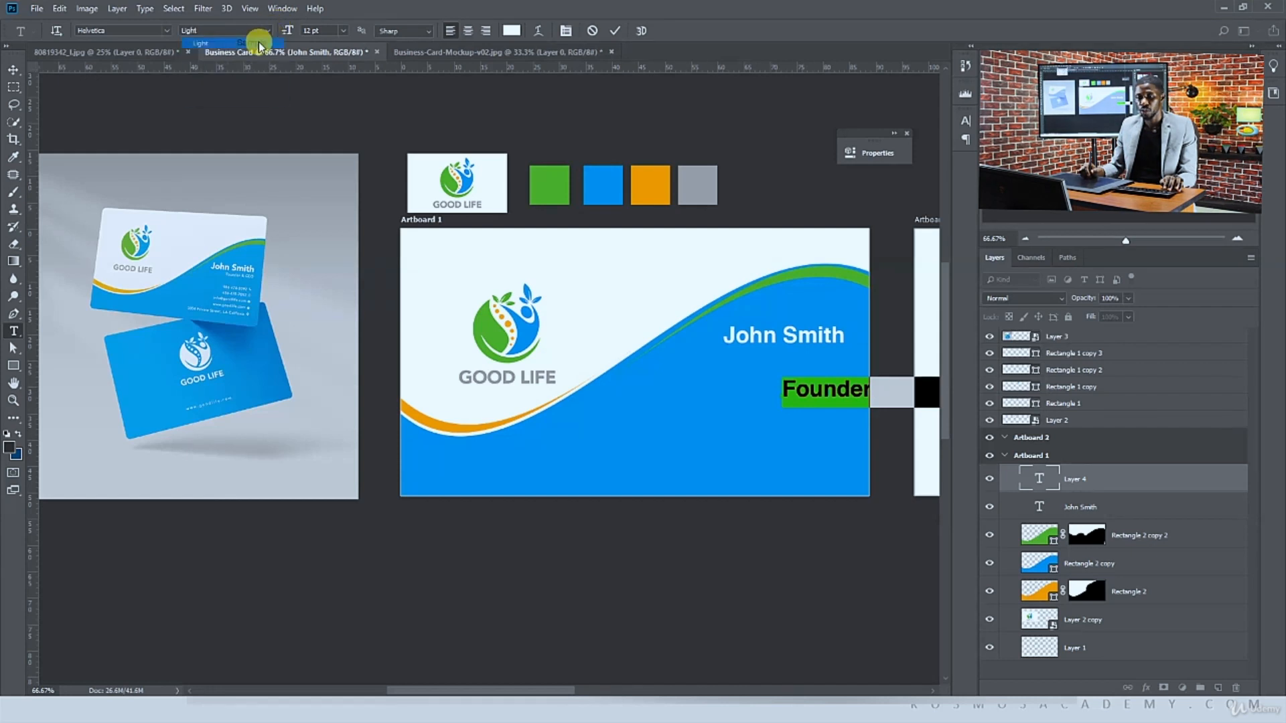
pyautogui.click(15, 70)
pyautogui.moveTo(811, 391); pyautogui.dragTo(721, 364)
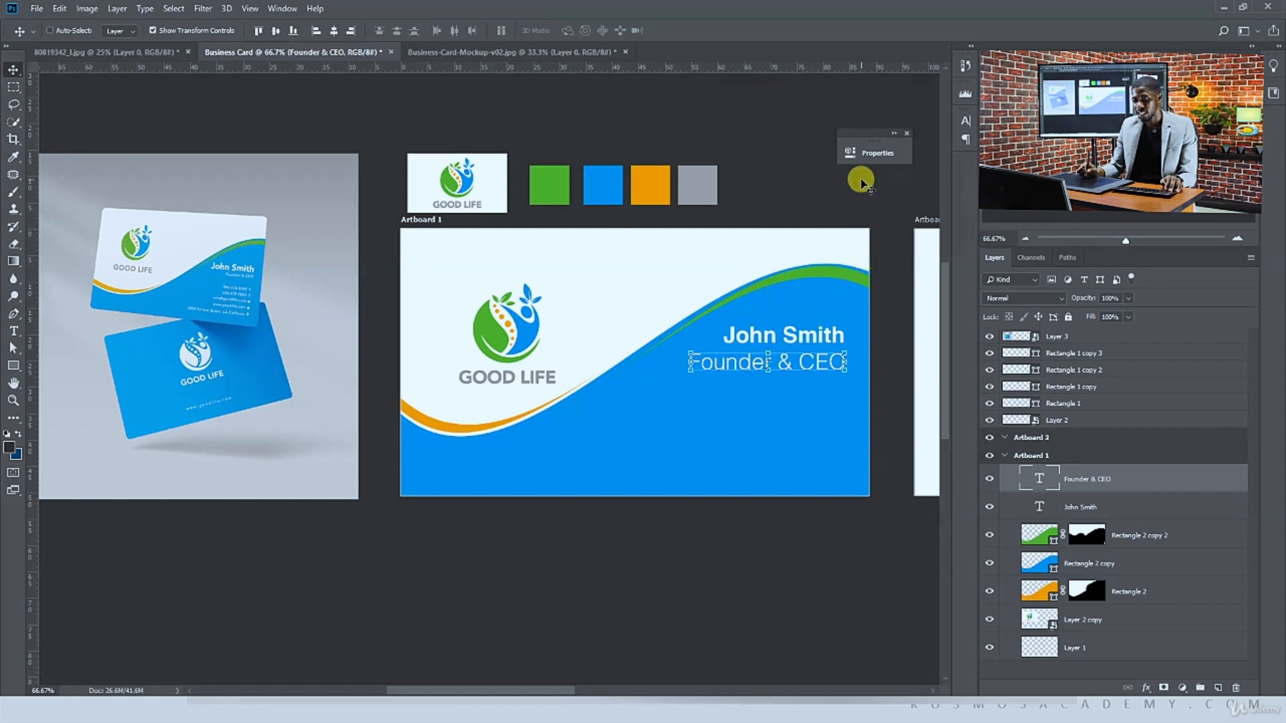
# Set the title text size to 6 pt and reposition it under the name
pyautogui.hotkey('ctrl', '+')
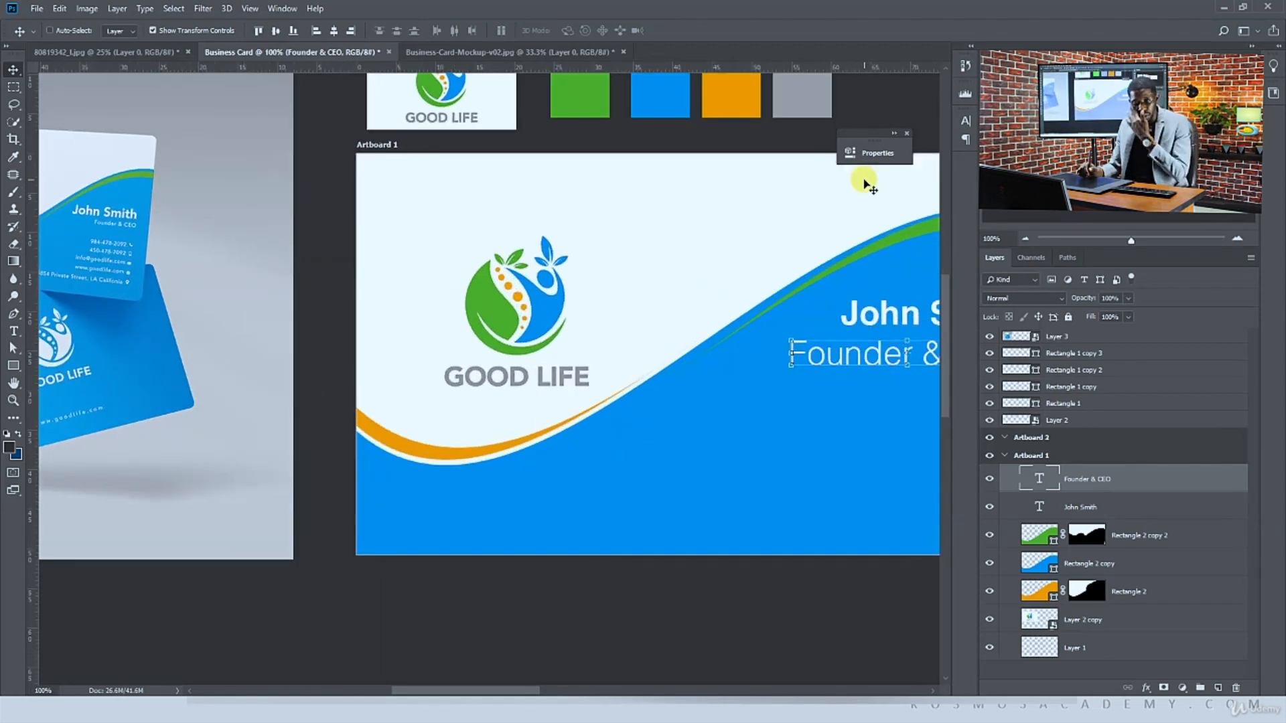
pyautogui.moveTo(838, 228); pyautogui.dragTo(707, 251)
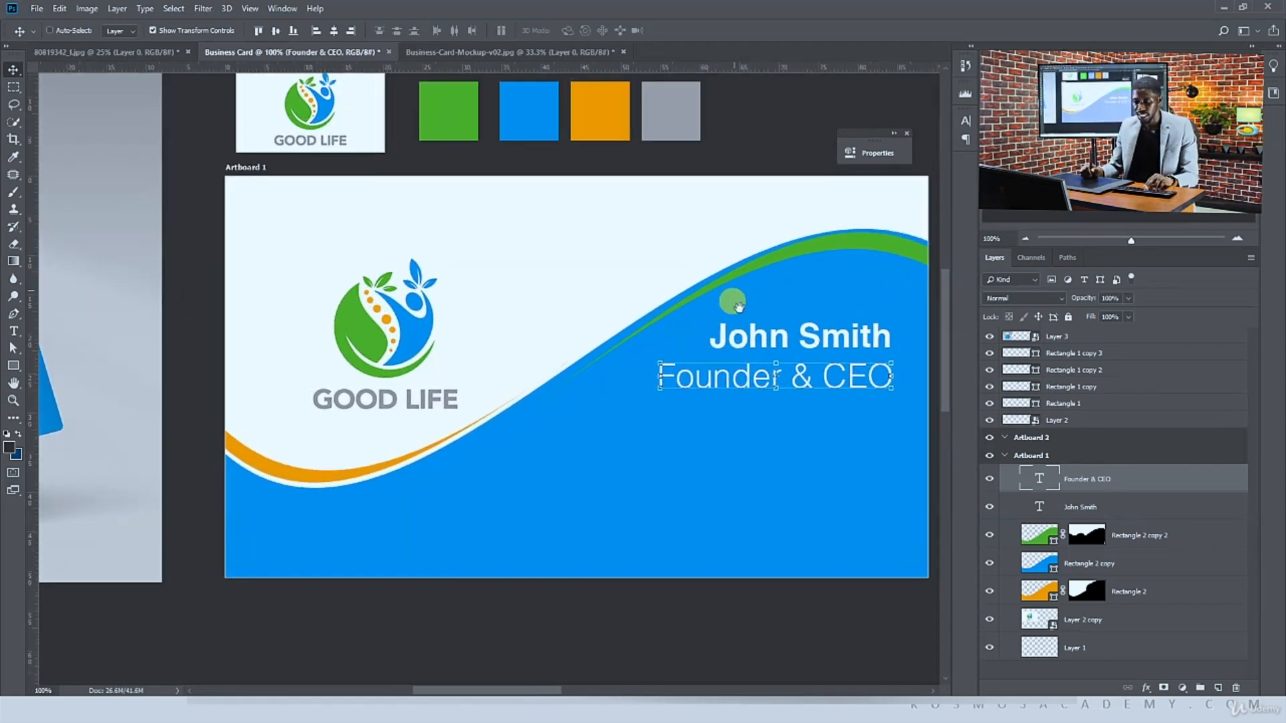
pyautogui.click(963, 127)
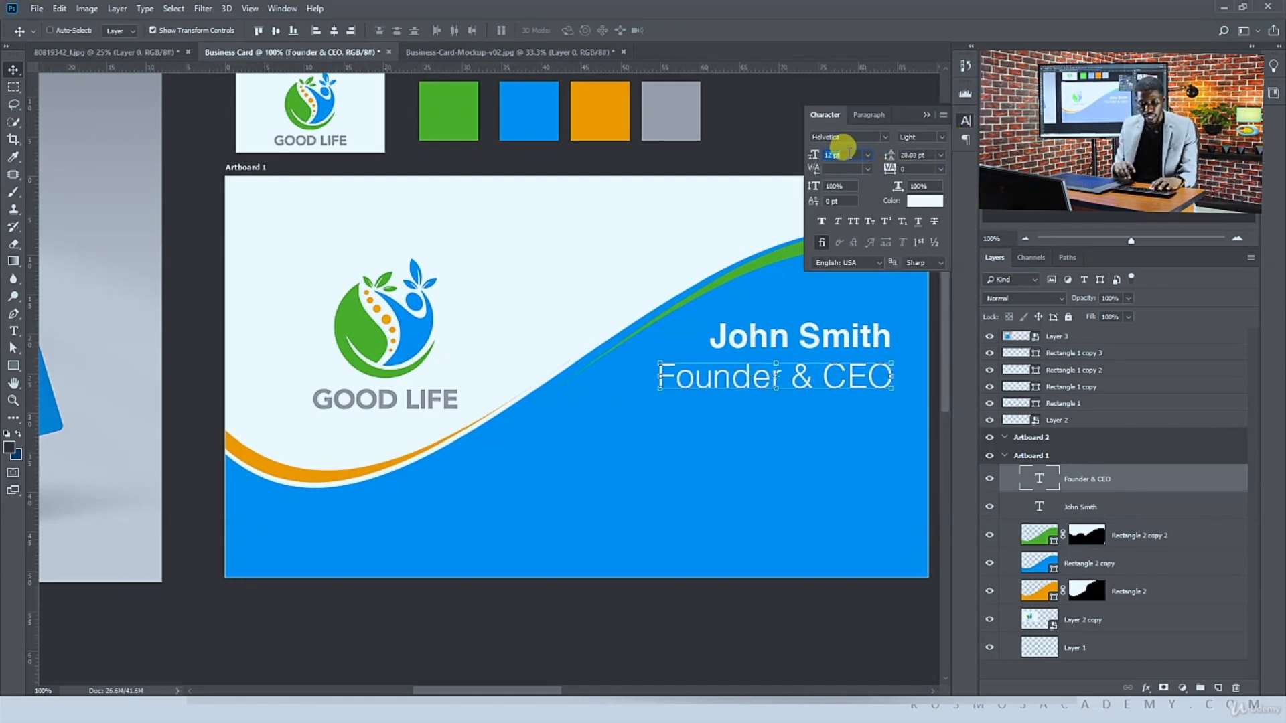
pyautogui.write('6')
pyautogui.press('Return')
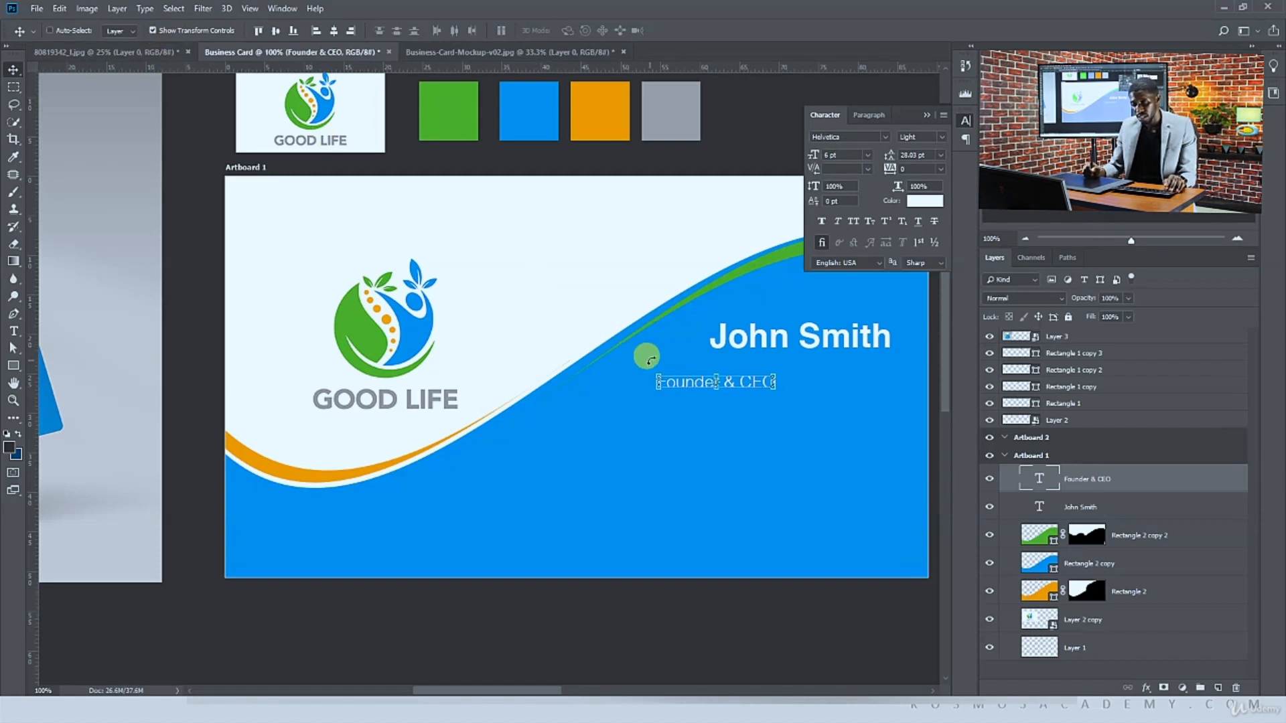
pyautogui.moveTo(688, 383); pyautogui.dragTo(804, 372)
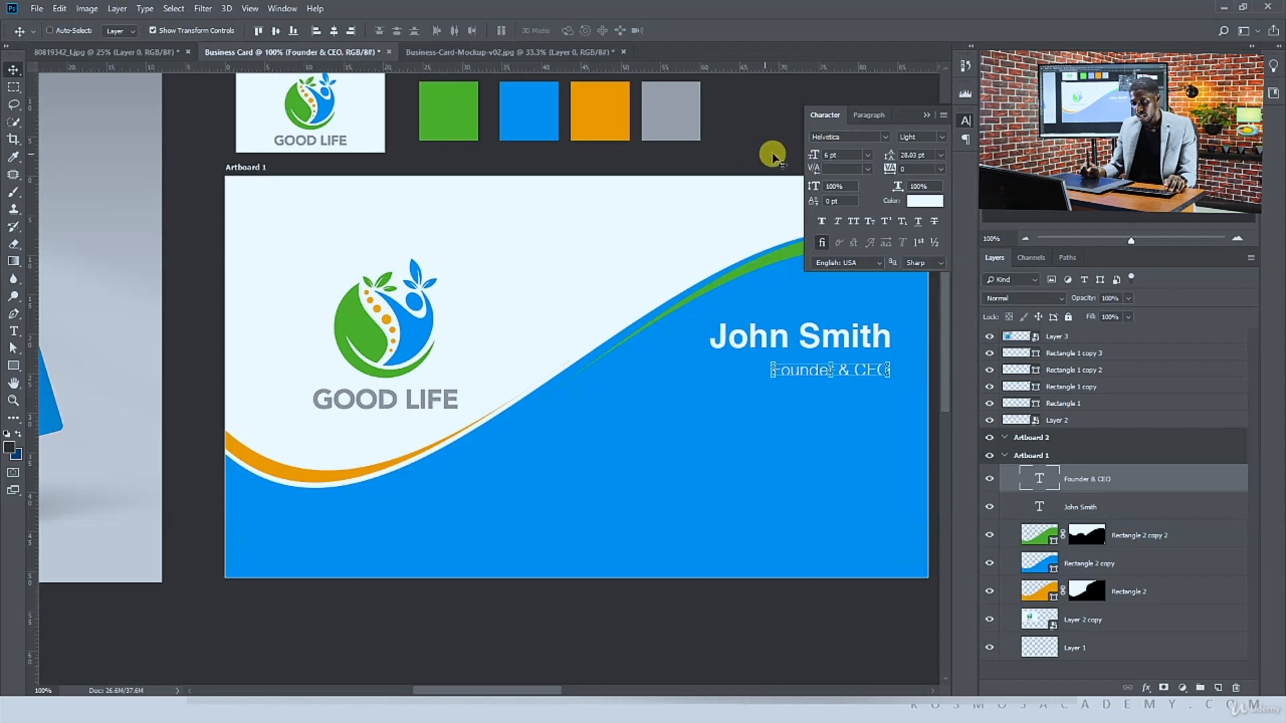
# Reduce the title text to 5.5 pt and move it to sit right under the name
pyautogui.click(845, 153)
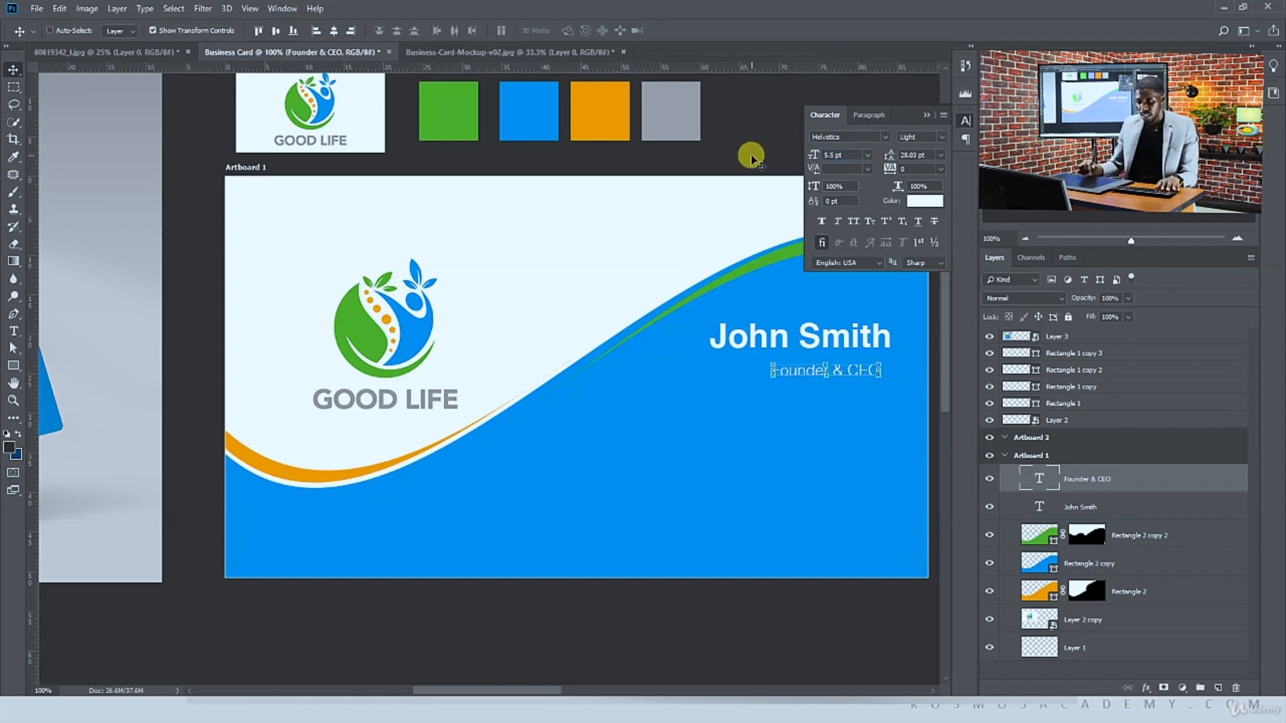
pyautogui.click(223, 35)
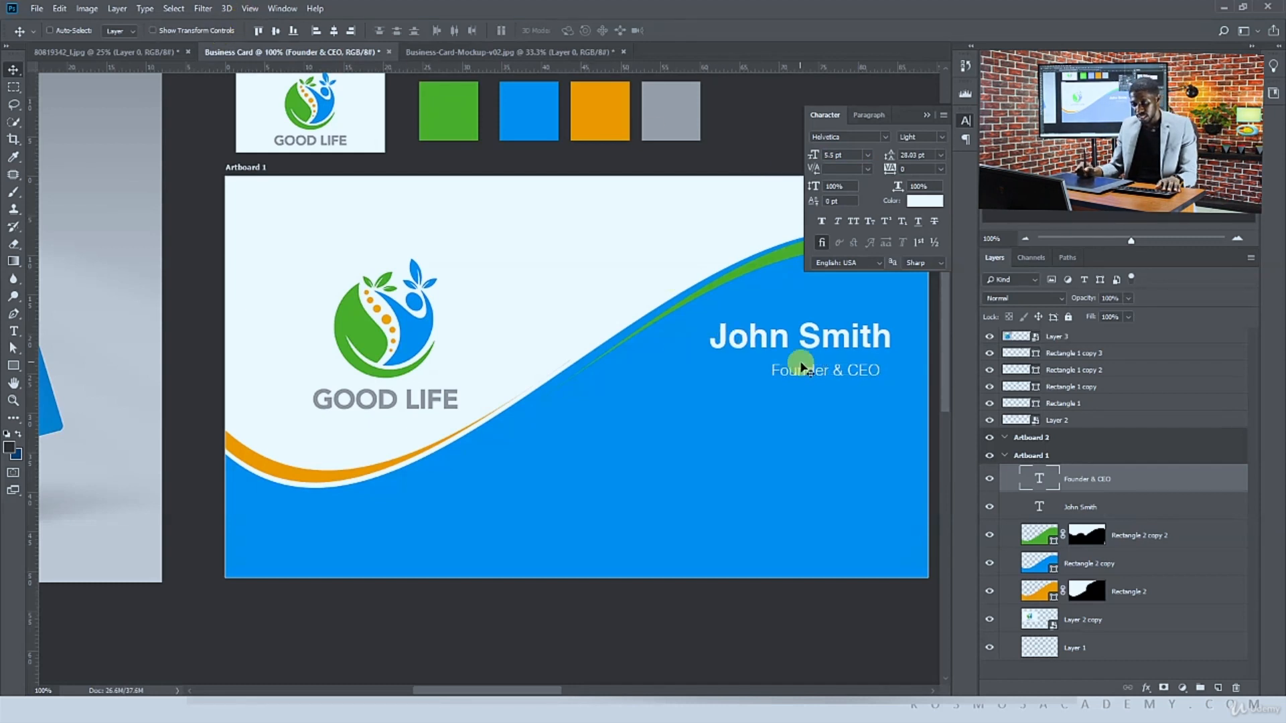
pyautogui.moveTo(802, 364); pyautogui.dragTo(827, 365)
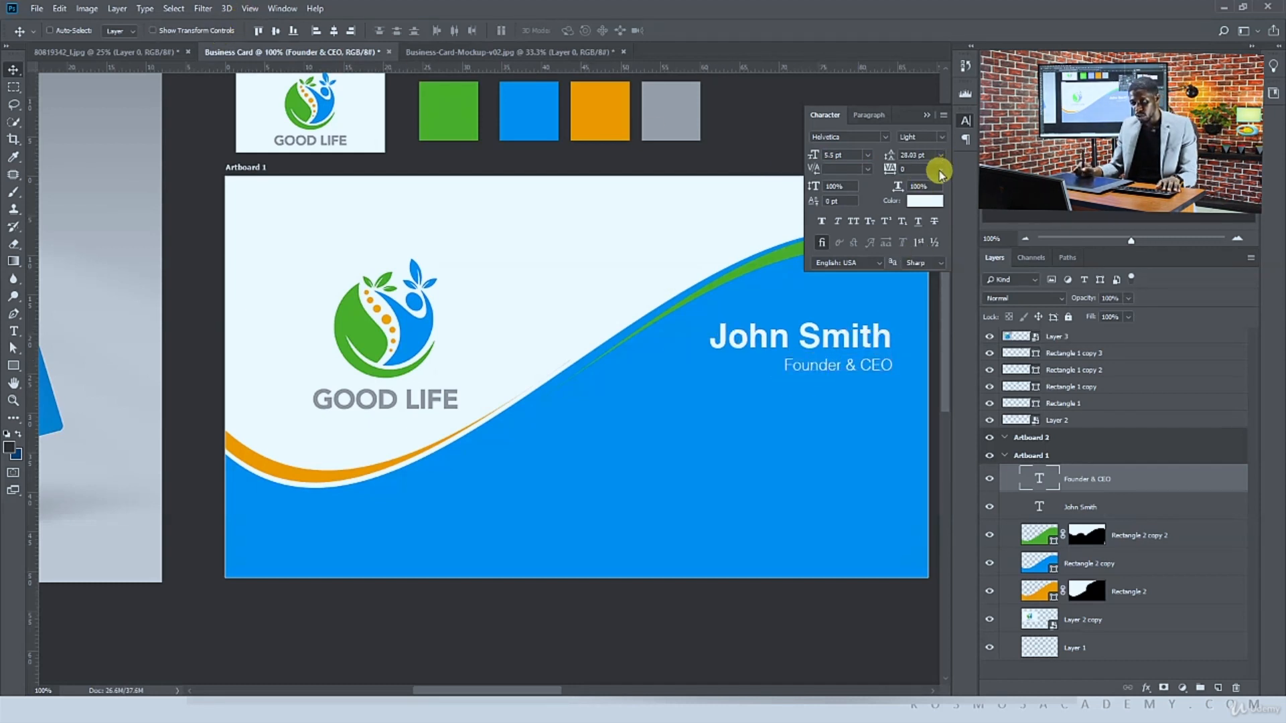
# Set the title's tracking to 50 and nudge it into place beneath the name
pyautogui.click(939, 168)
pyautogui.click(933, 299)
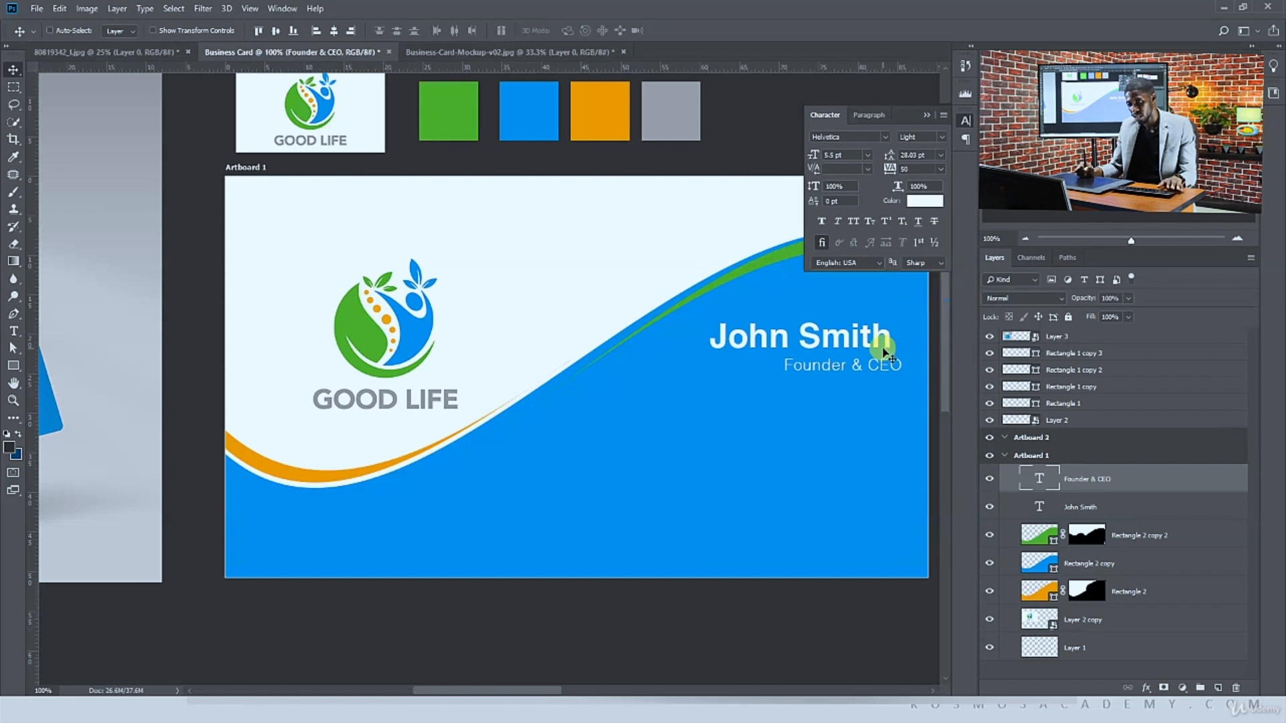
pyautogui.moveTo(885, 353); pyautogui.dragTo(874, 363)
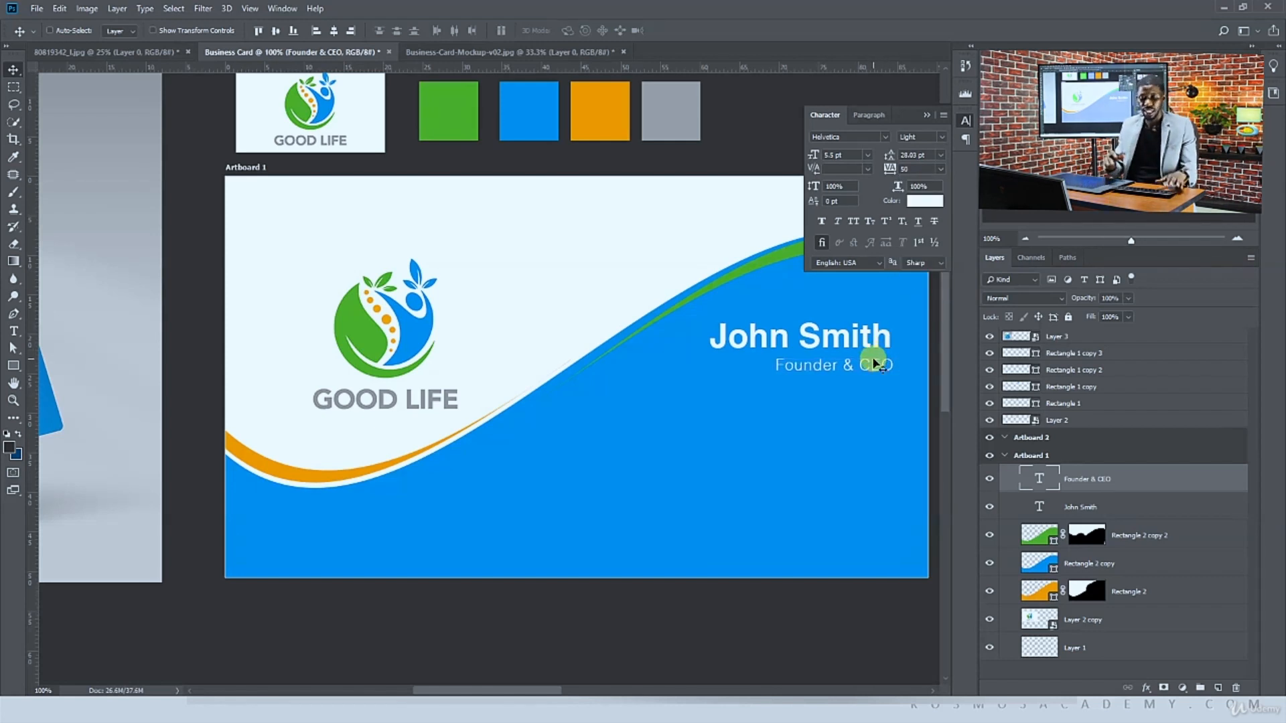
# Select the name and title layers together and align their right edges
pyautogui.hotkey('ctrl', '-')
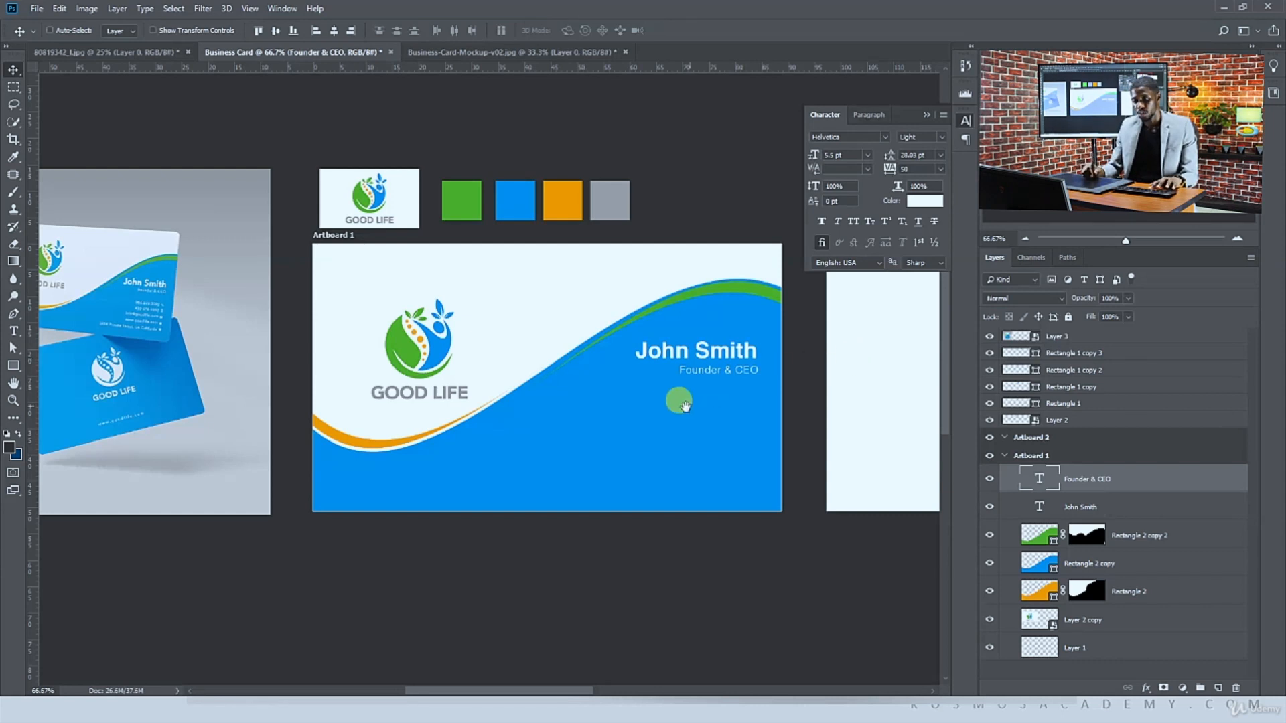
pyautogui.moveTo(681, 402); pyautogui.dragTo(706, 410)
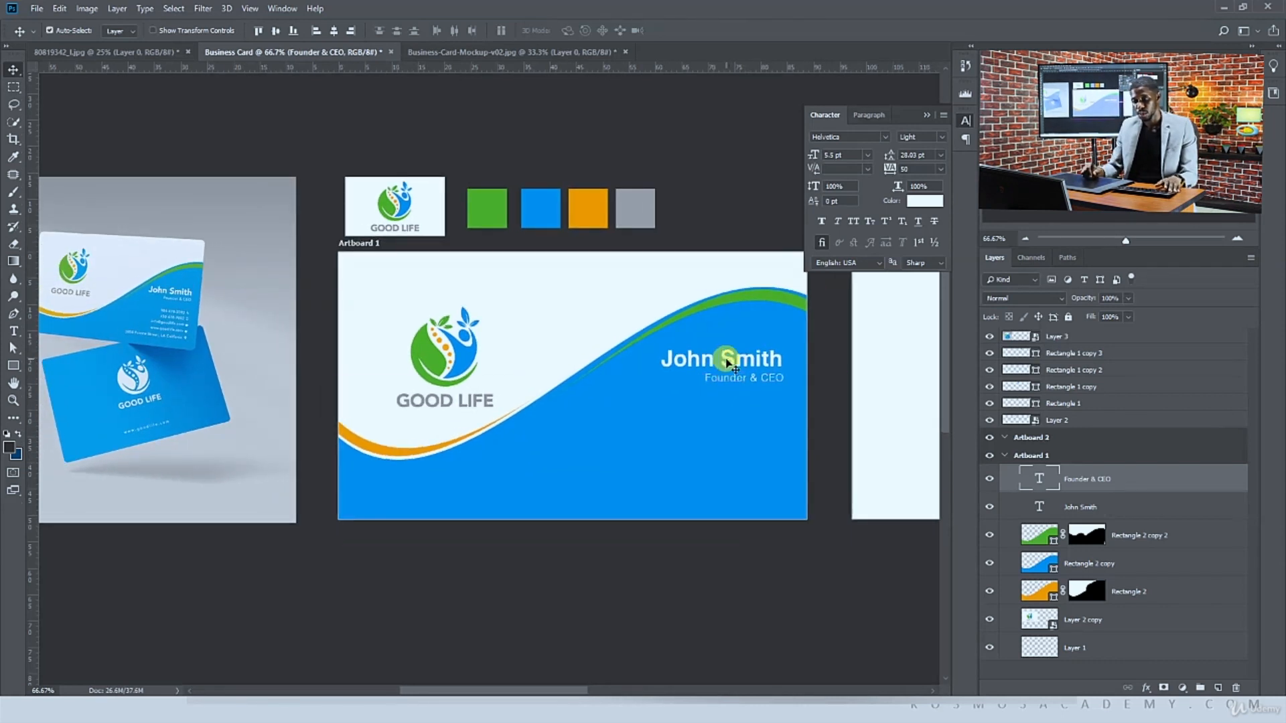
pyautogui.keyDown('ctrl'); pyautogui.keyDown('shift'); pyautogui.click(728, 363); pyautogui.keyUp('shift'); pyautogui.keyUp('ctrl')
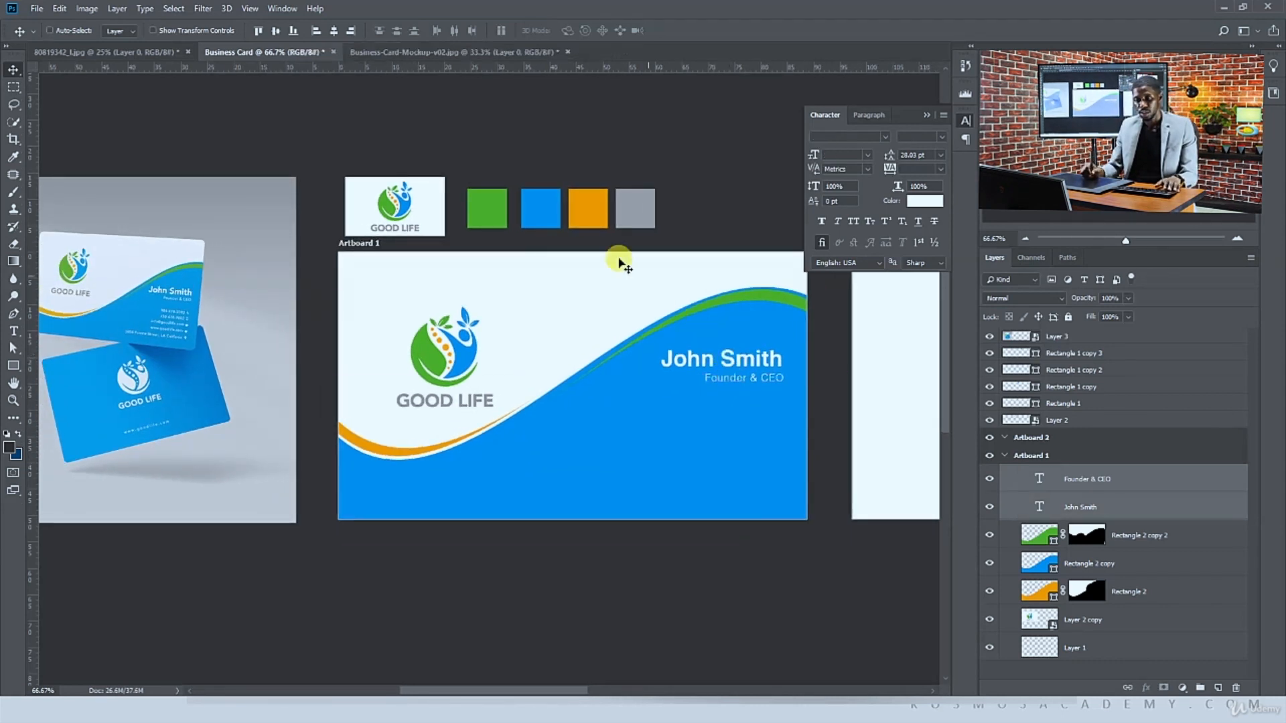
pyautogui.click(351, 32)
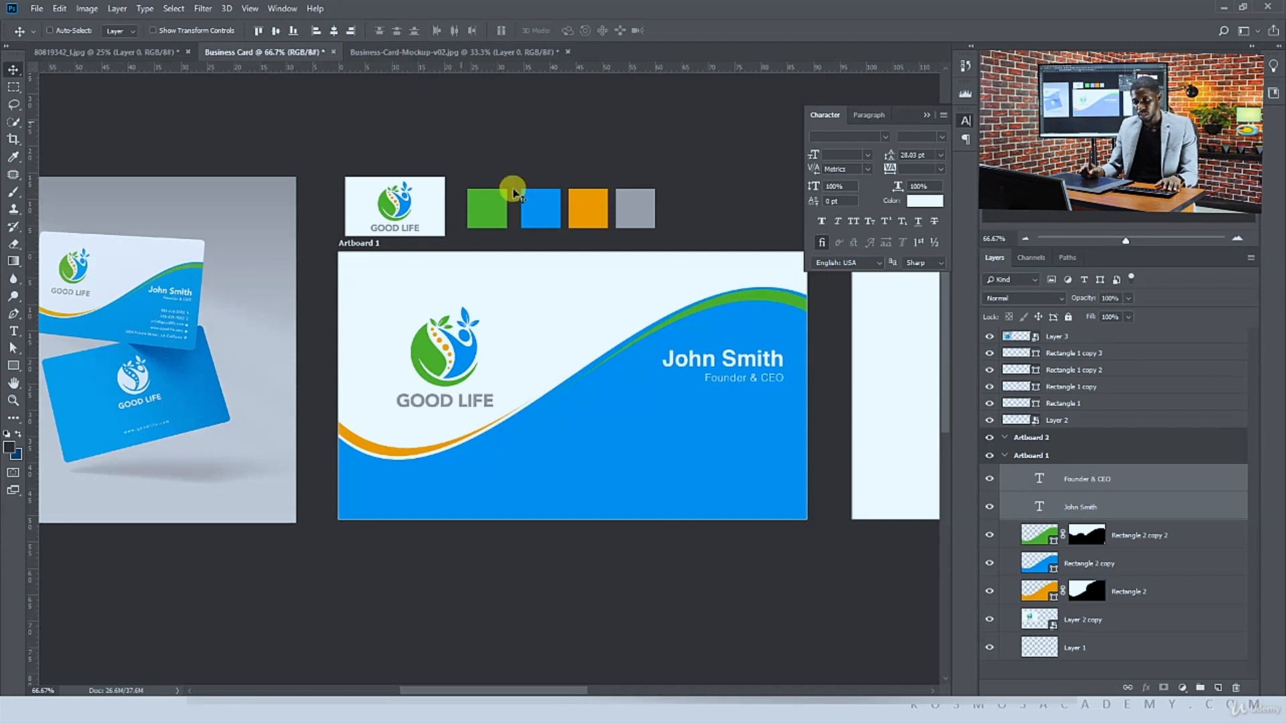
pyautogui.keyDown('ctrl'); pyautogui.click(684, 271); pyautogui.keyUp('ctrl')
pyautogui.hotkey('ctrl', '+')
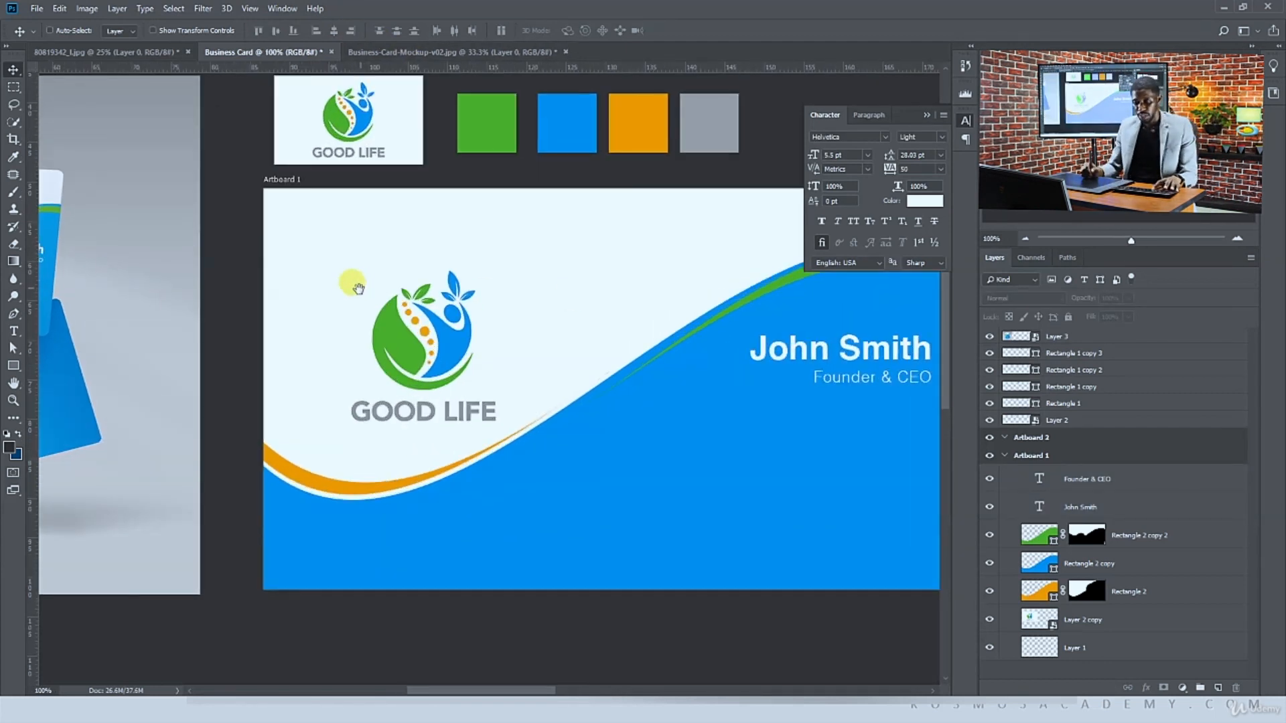
pyautogui.moveTo(358, 288); pyautogui.dragTo(436, 277)
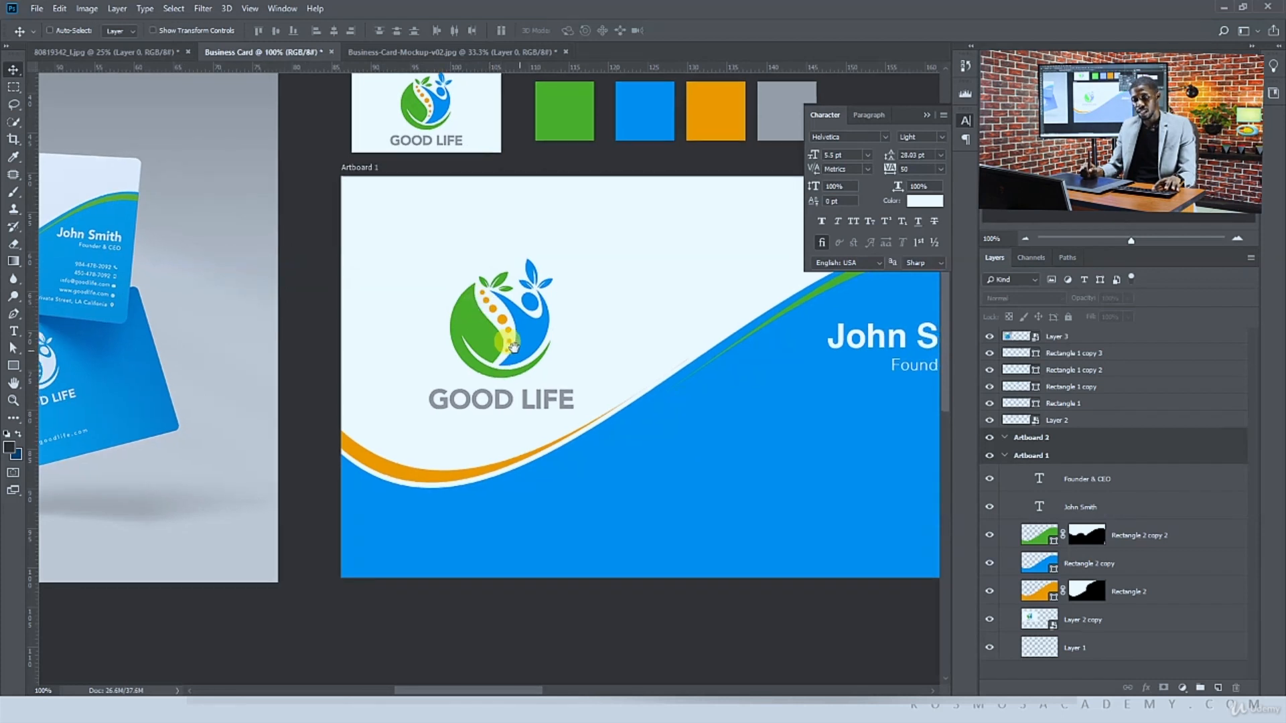
pyautogui.press('t')
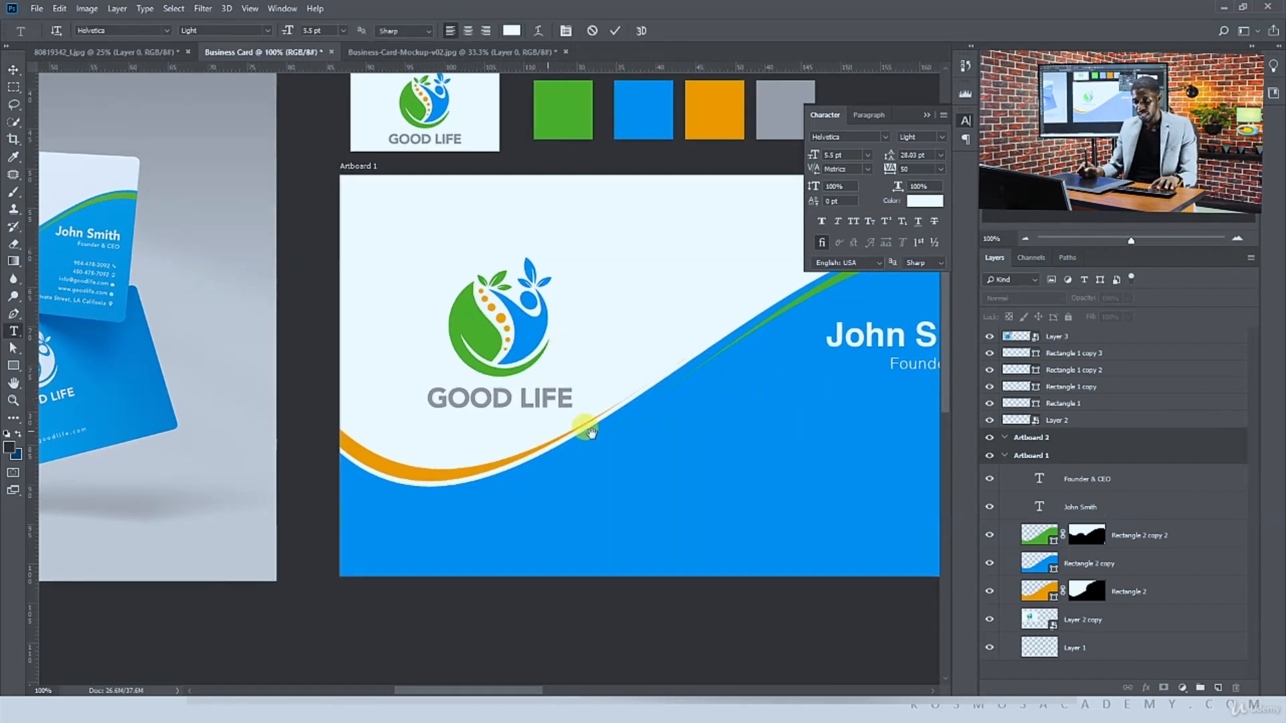
pyautogui.press('Escape')
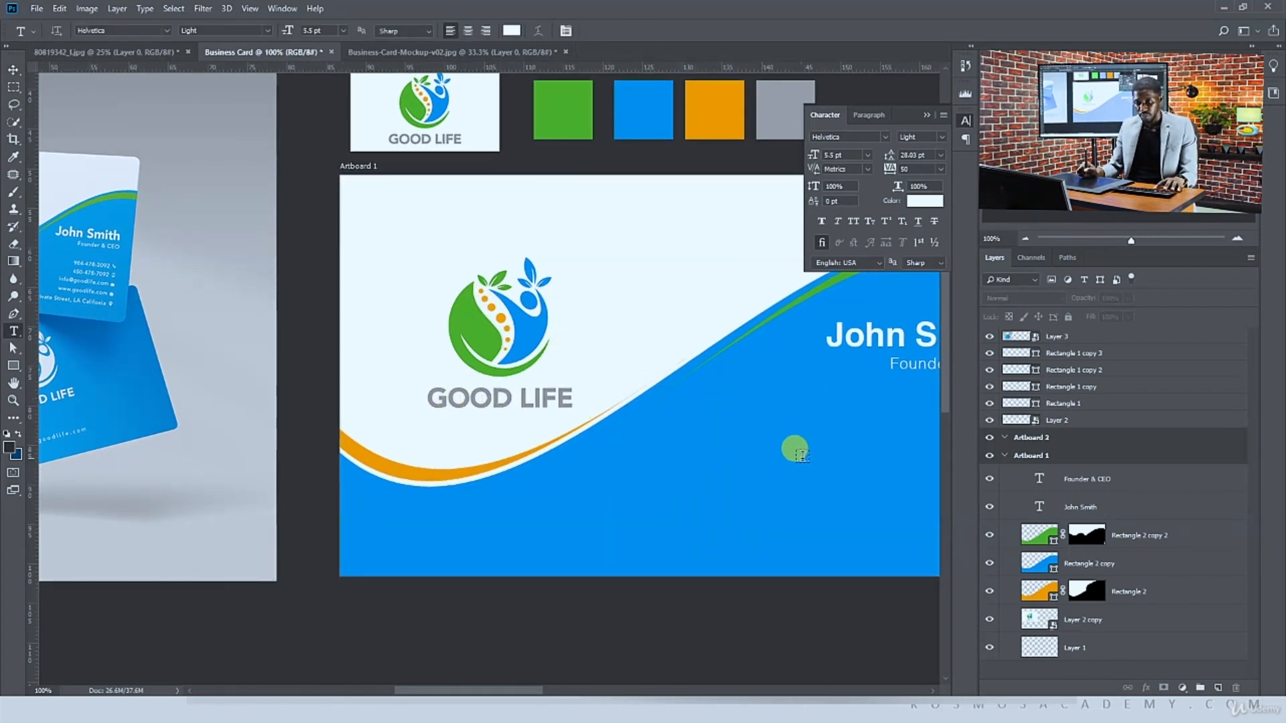
# Add a phone-number line under the title and duplicate it below as a second number starting with 240
pyautogui.click(828, 409)
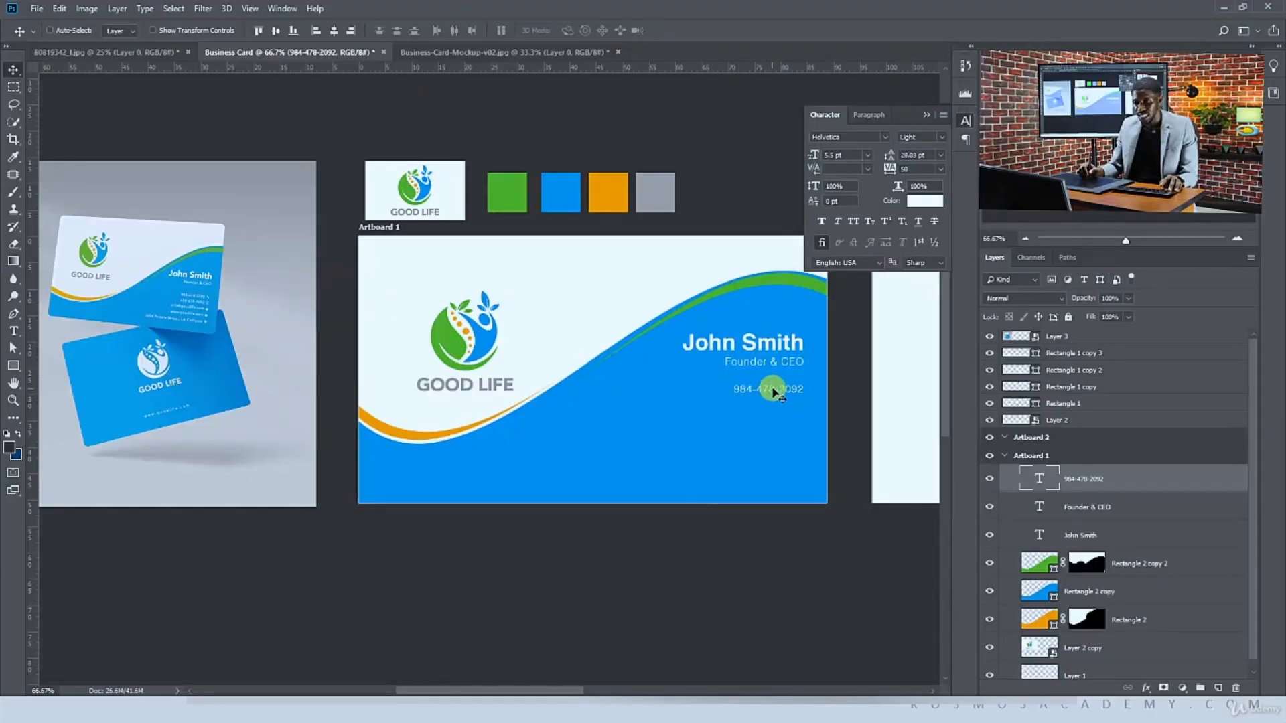
pyautogui.hotkey('ctrl', '+')
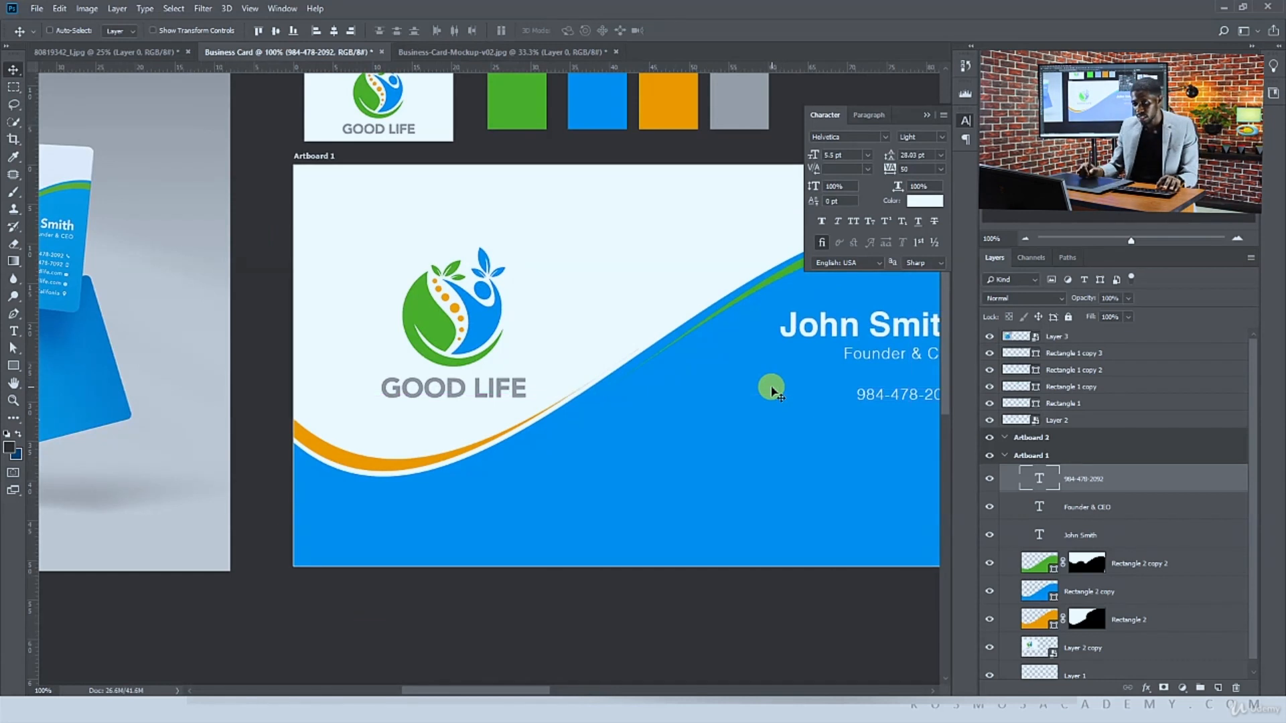
pyautogui.moveTo(700, 345); pyautogui.dragTo(716, 330)
pyautogui.moveTo(884, 378); pyautogui.dragTo(623, 418)
pyautogui.press('t')
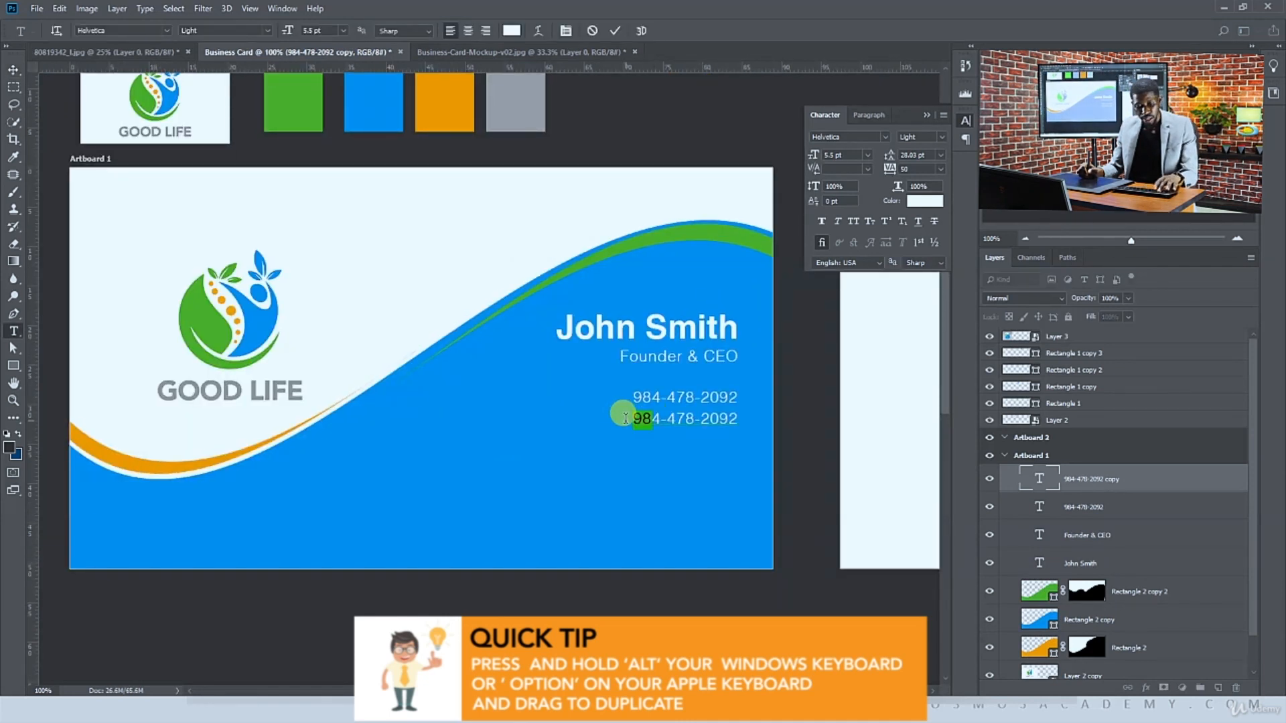
pyautogui.write('240')
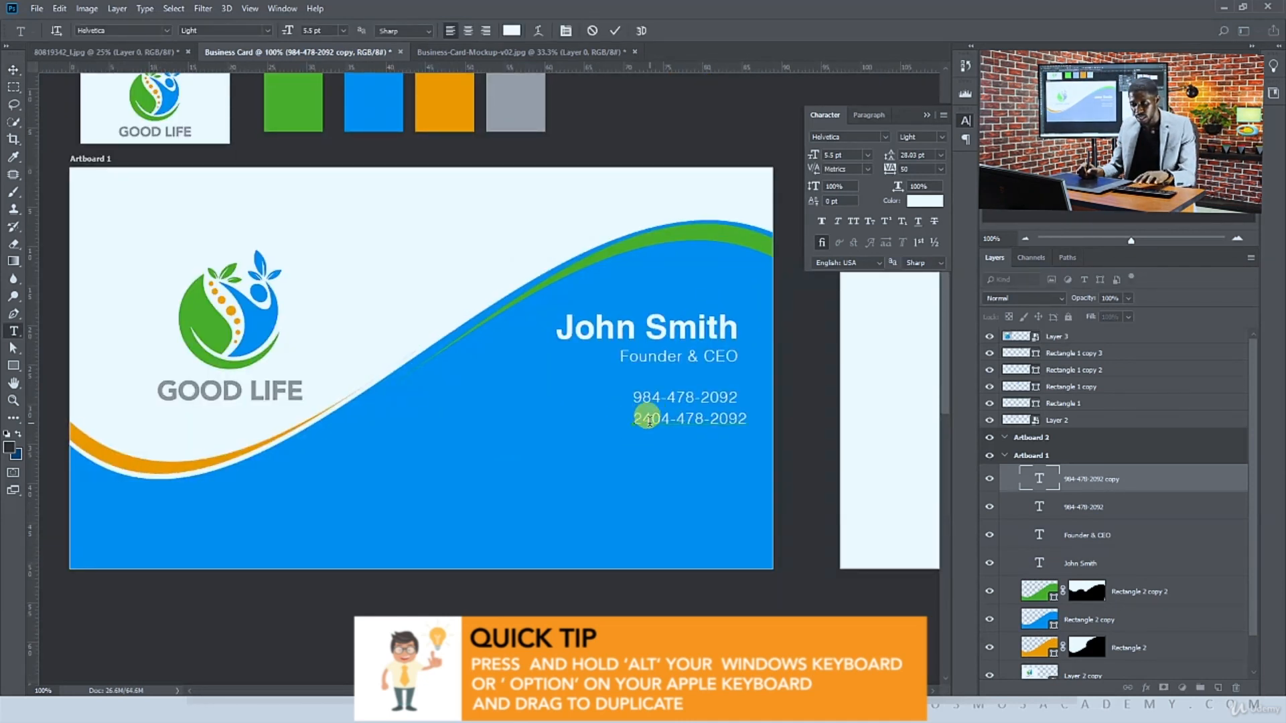
pyautogui.press('BackSpace')
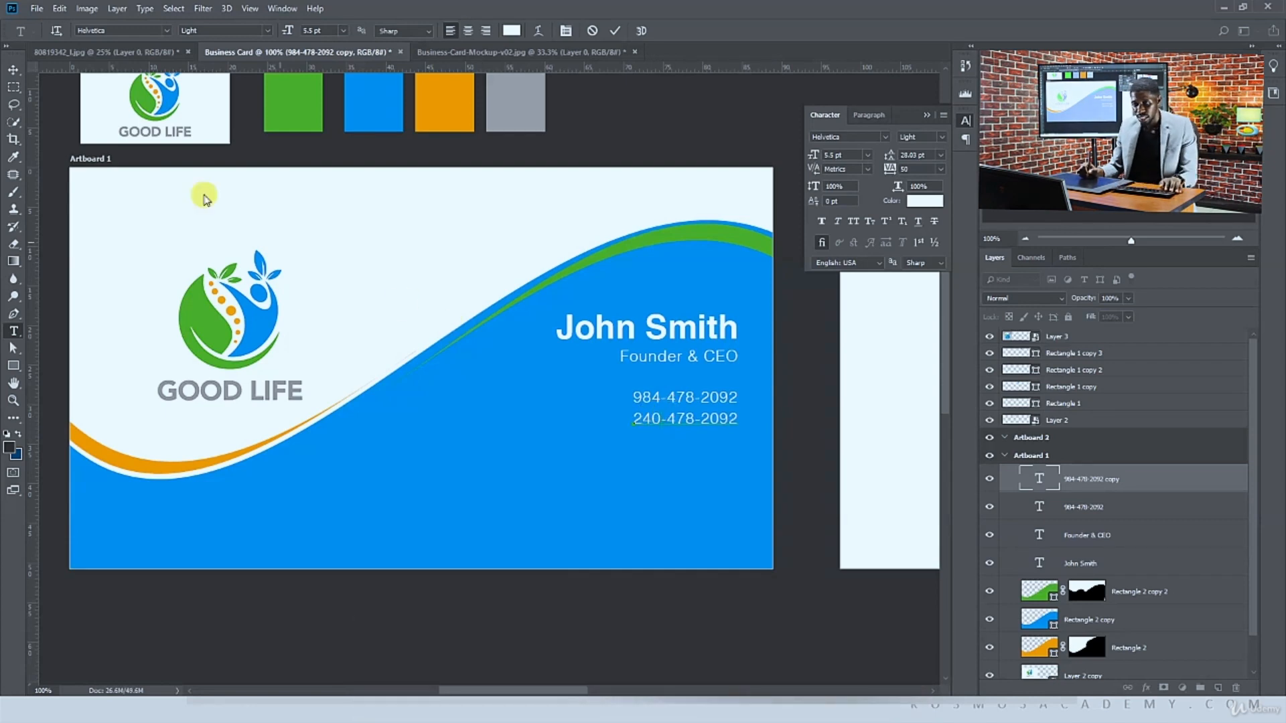
# Duplicate the second phone line below it and change its text to the company e-mail address
pyautogui.click(13, 69)
pyautogui.moveTo(497, 376); pyautogui.dragTo(689, 399)
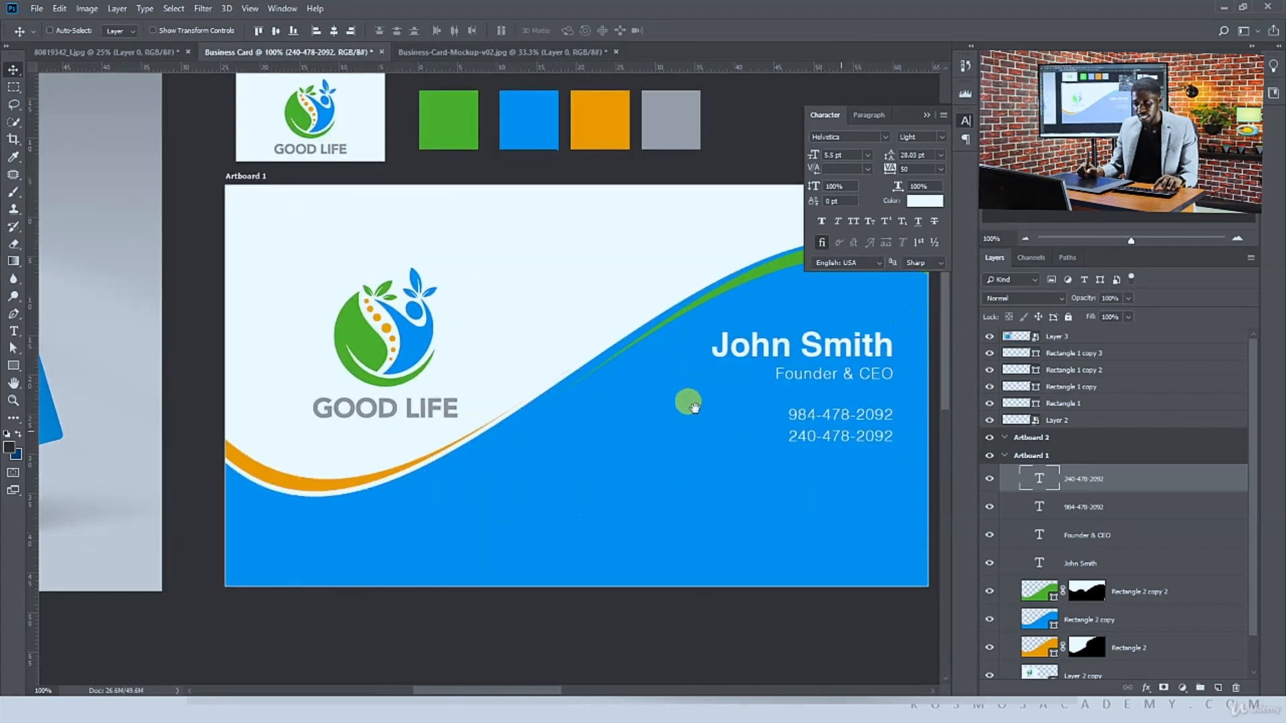
pyautogui.keyDown('ctrl'); pyautogui.click(819, 440); pyautogui.keyUp('ctrl')
pyautogui.moveTo(826, 437); pyautogui.dragTo(829, 460)
pyautogui.press('t')
pyautogui.click(825, 454)
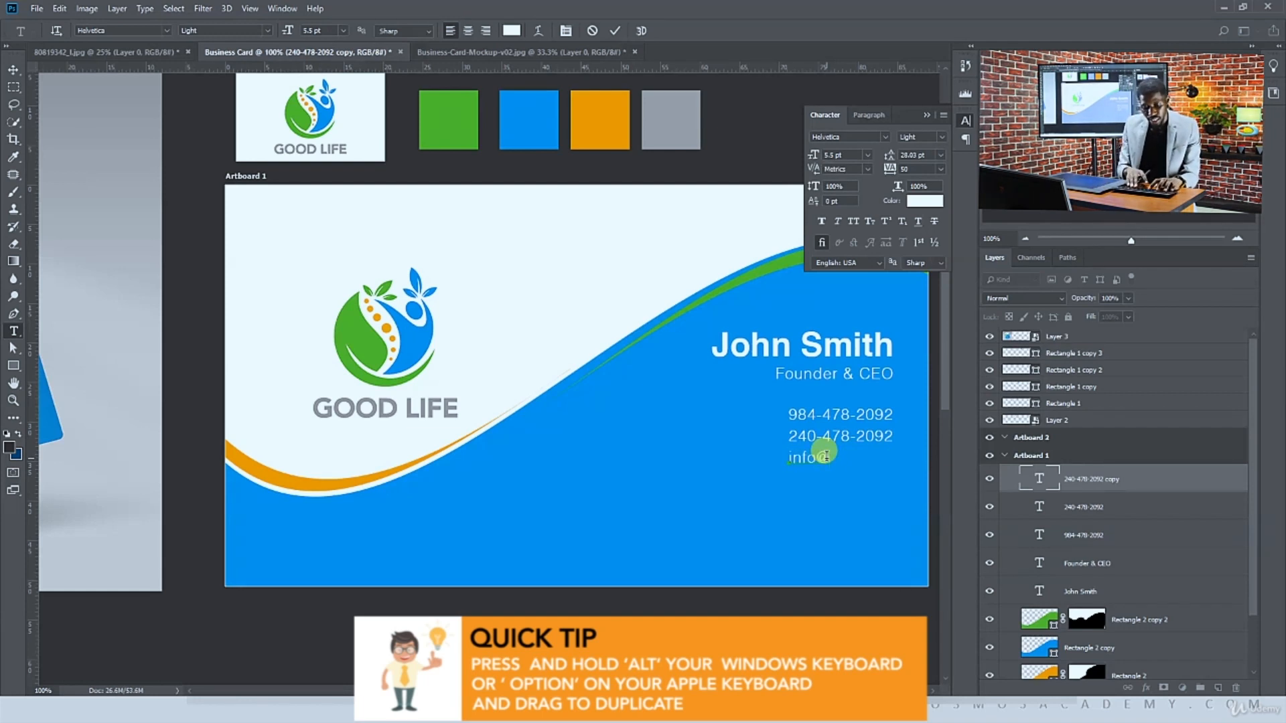
pyautogui.write('oodlife.com')
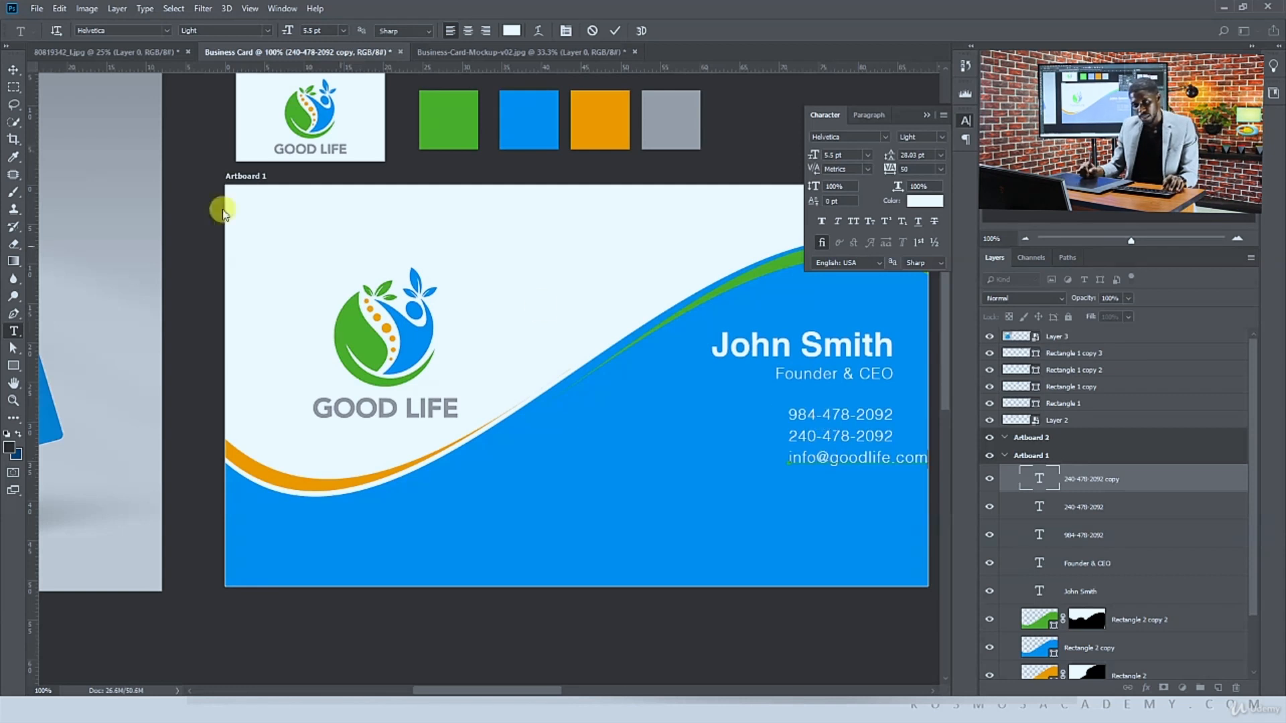
pyautogui.click(13, 75)
pyautogui.moveTo(855, 468); pyautogui.dragTo(636, 479)
pyautogui.press('t')
pyautogui.click(829, 479)
pyautogui.write('ww')
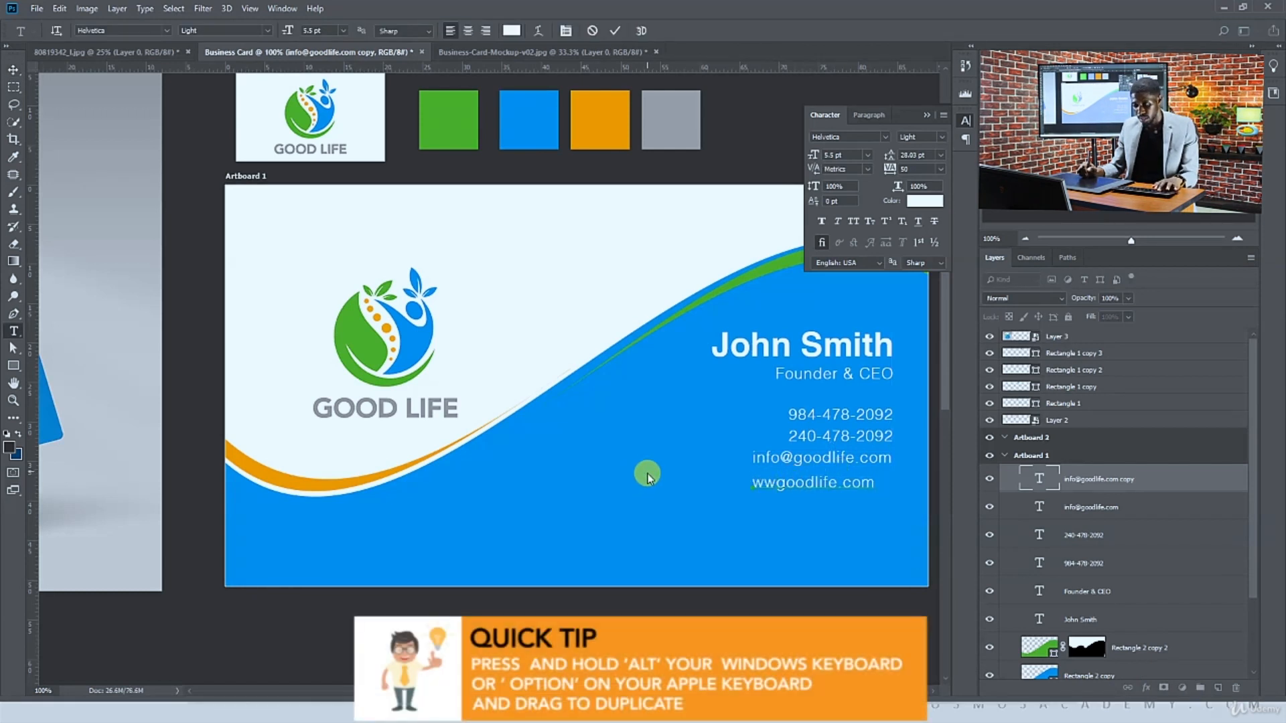
pyautogui.write('w.')
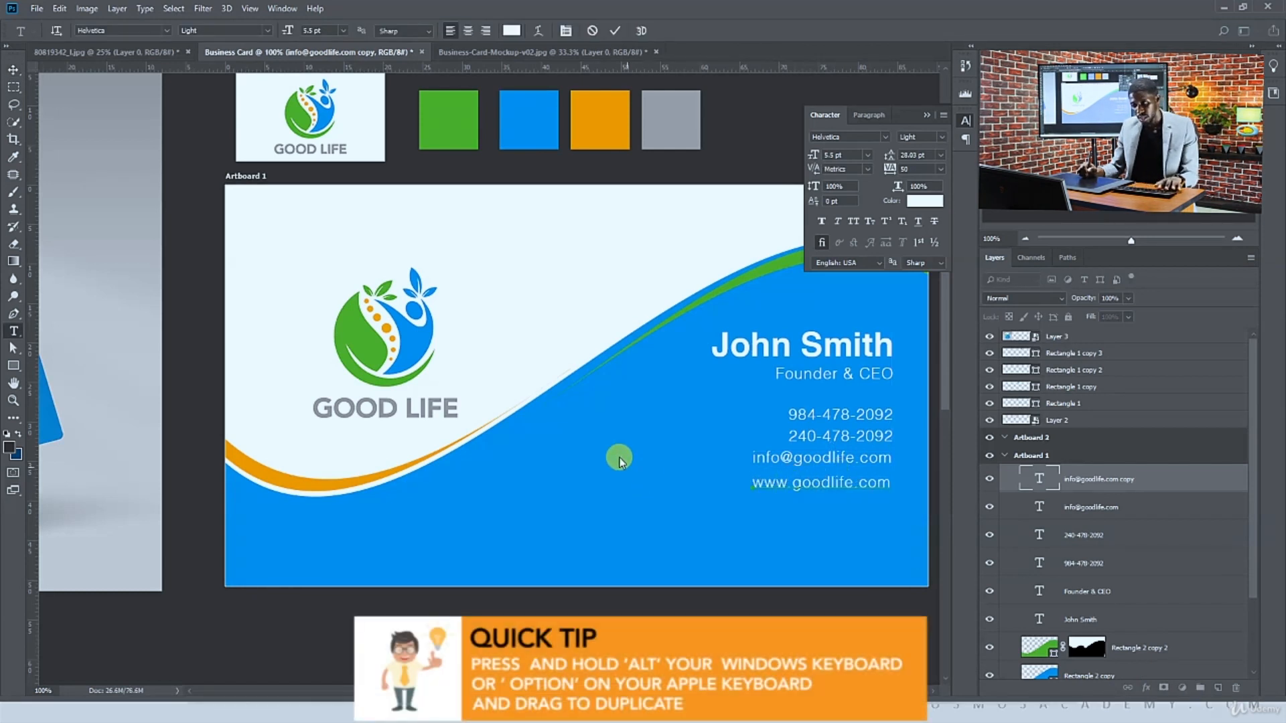
# Duplicate the website line below it and replace its text with the company's street address
pyautogui.click(20, 78)
pyautogui.moveTo(810, 484); pyautogui.dragTo(815, 510)
pyautogui.press('t')
pyautogui.tripleClick(821, 511)
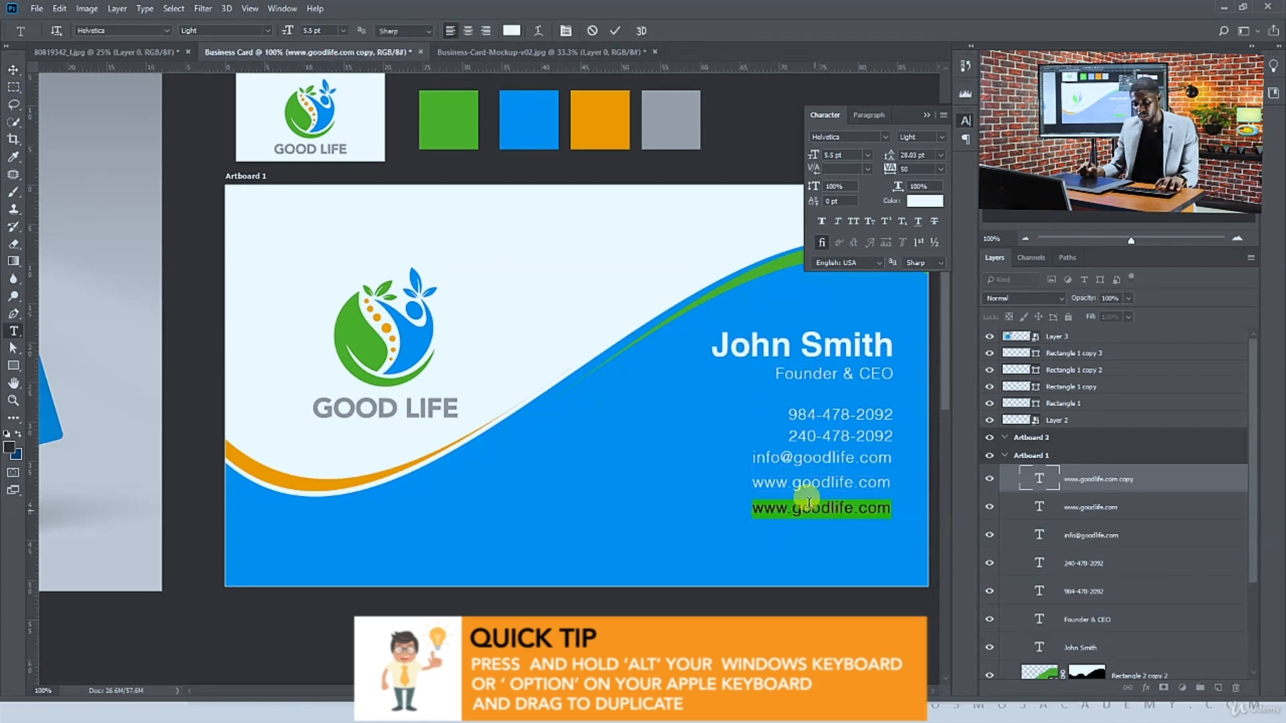
pyautogui.hotkey('ctrl', '-')
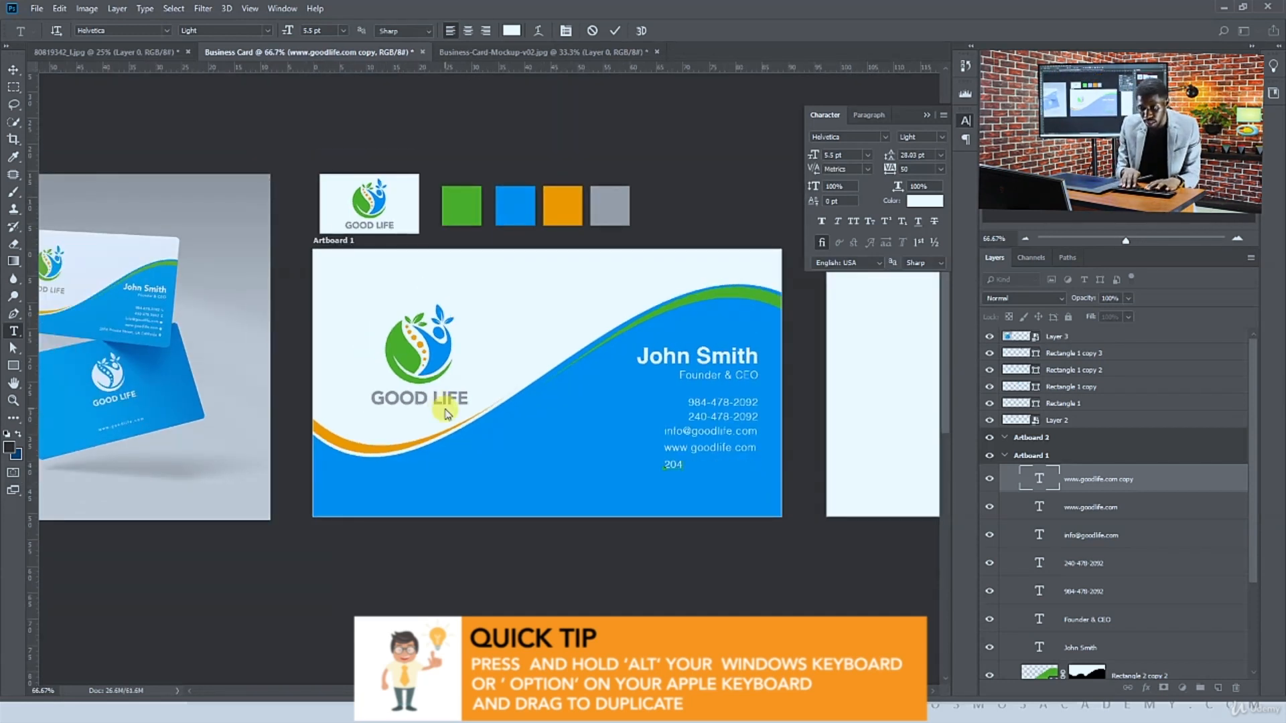
pyautogui.write('2054 Priva')
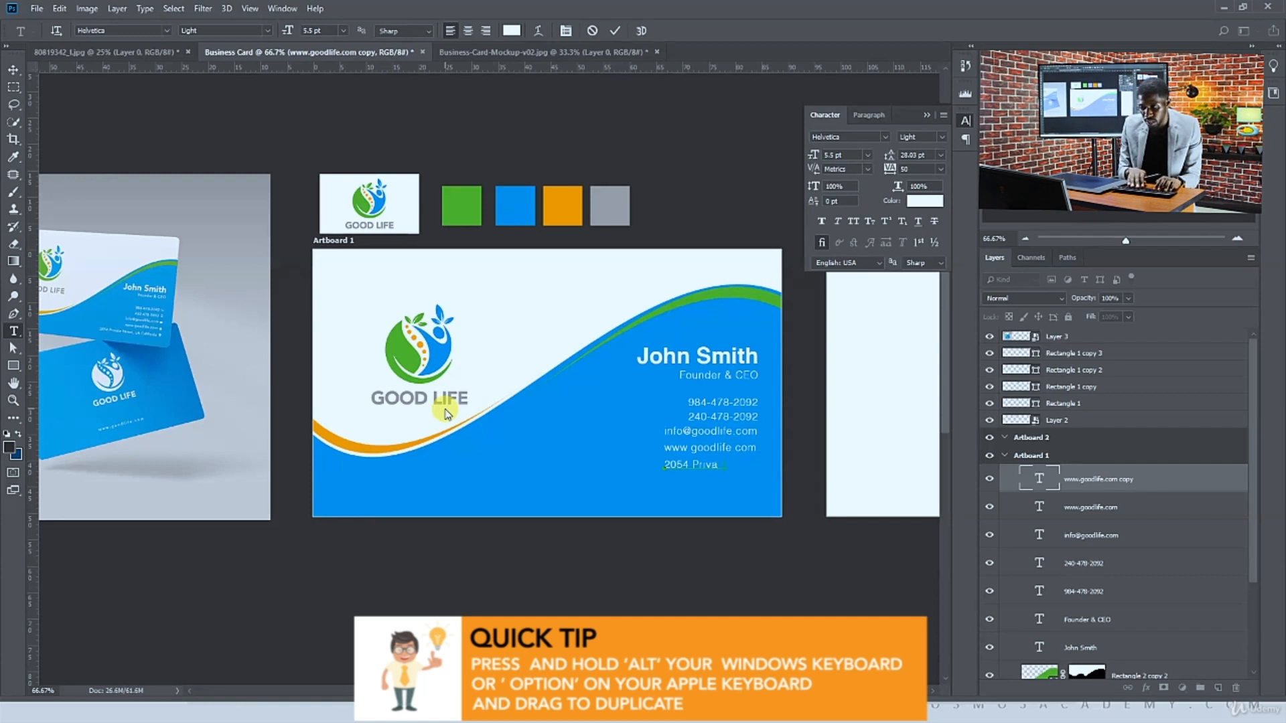
pyautogui.write('\\')
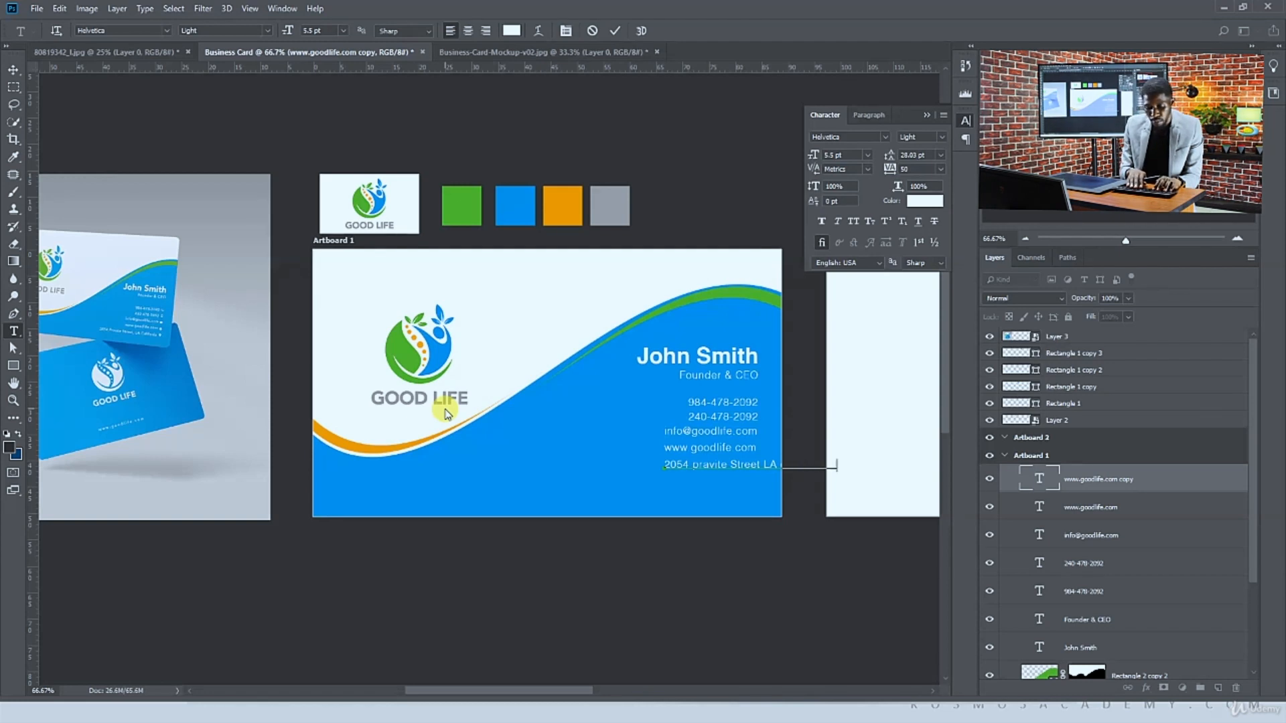
pyautogui.click(14, 69)
pyautogui.moveTo(760, 502); pyautogui.dragTo(793, 470)
pyautogui.press('t')
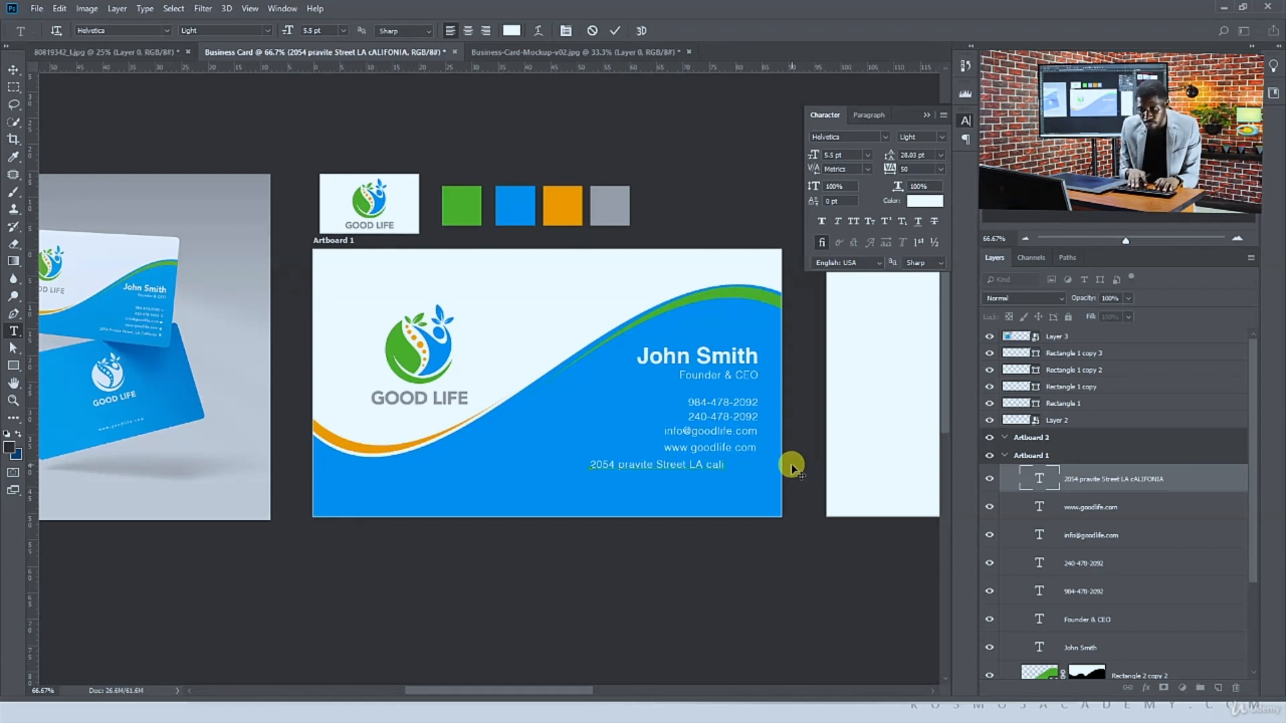
pyautogui.write('fornia')
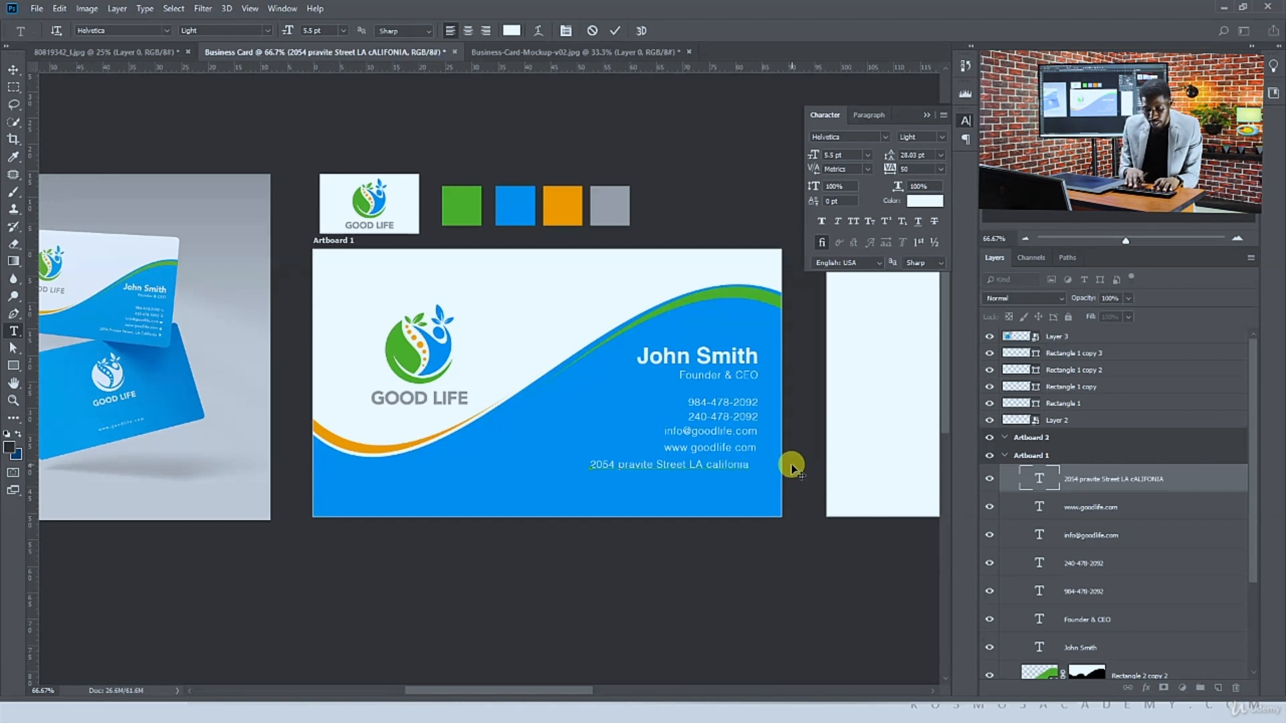
pyautogui.click(8, 69)
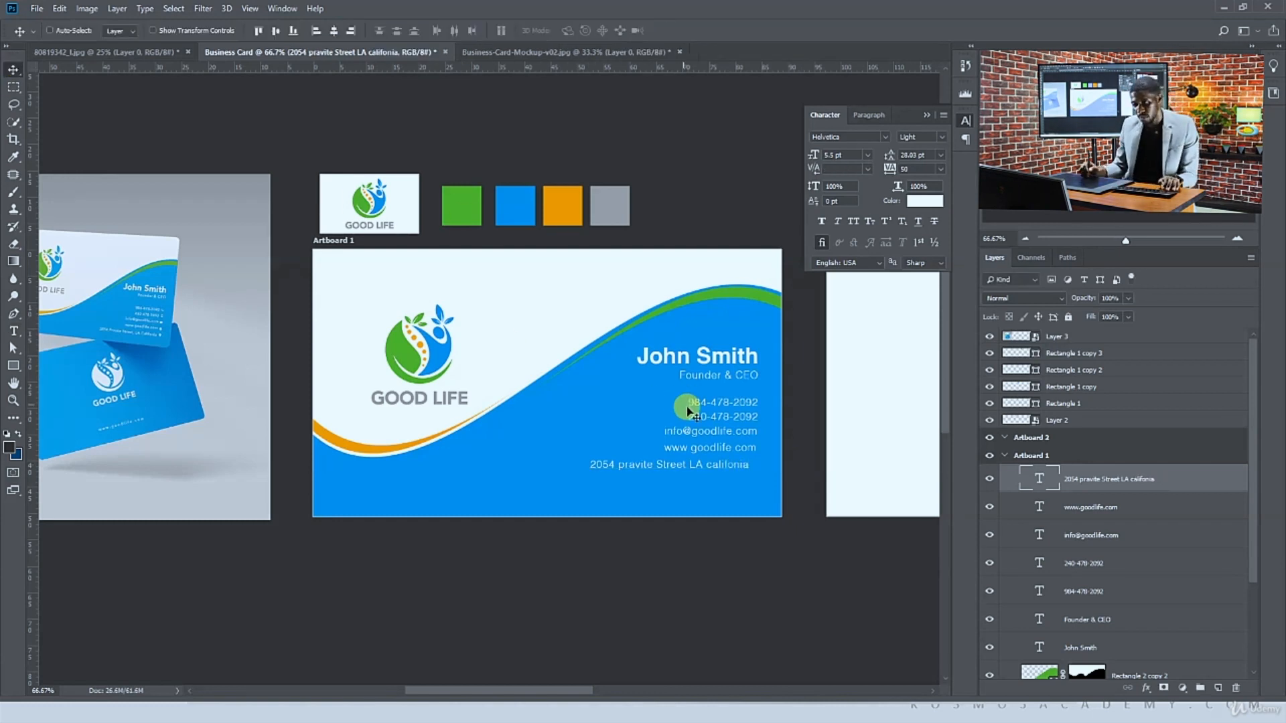
# Select the phone, e-mail and website lines and distribute them evenly in vertical spacing
pyautogui.moveTo(693, 417); pyautogui.dragTo(701, 419)
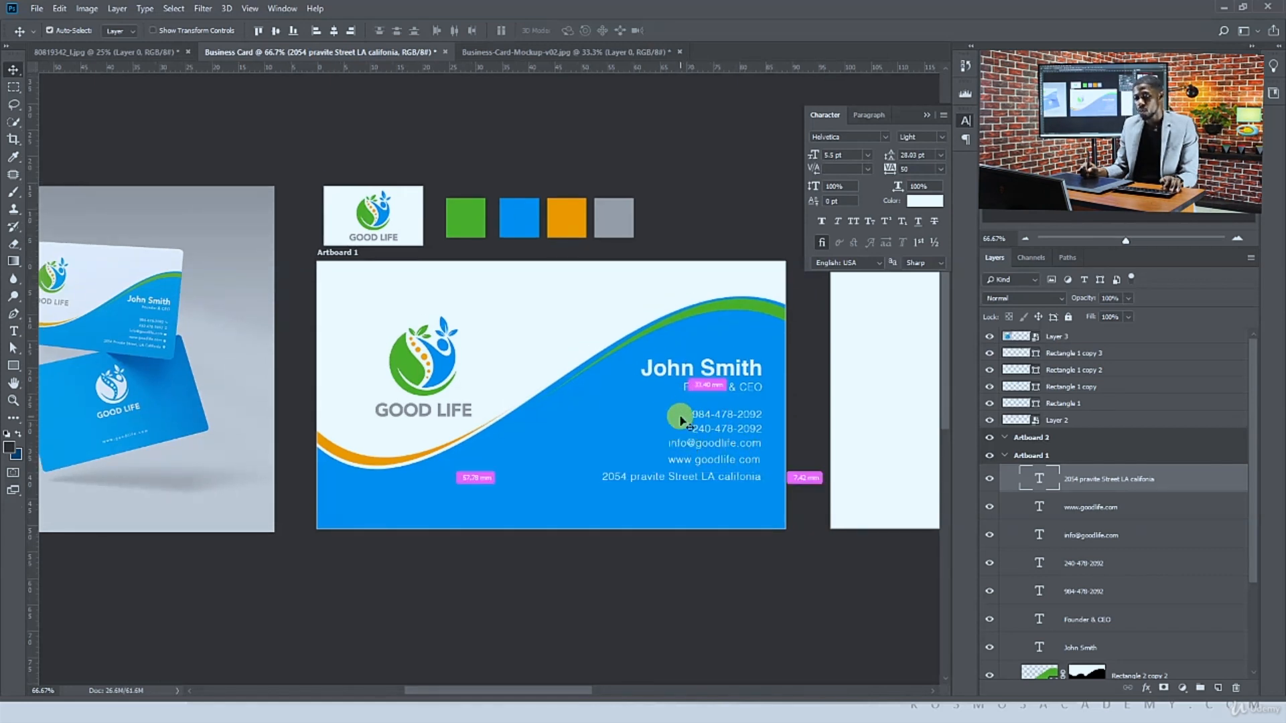
pyautogui.hotkey('ctrl', '+')
pyautogui.moveTo(684, 417); pyautogui.dragTo(589, 403)
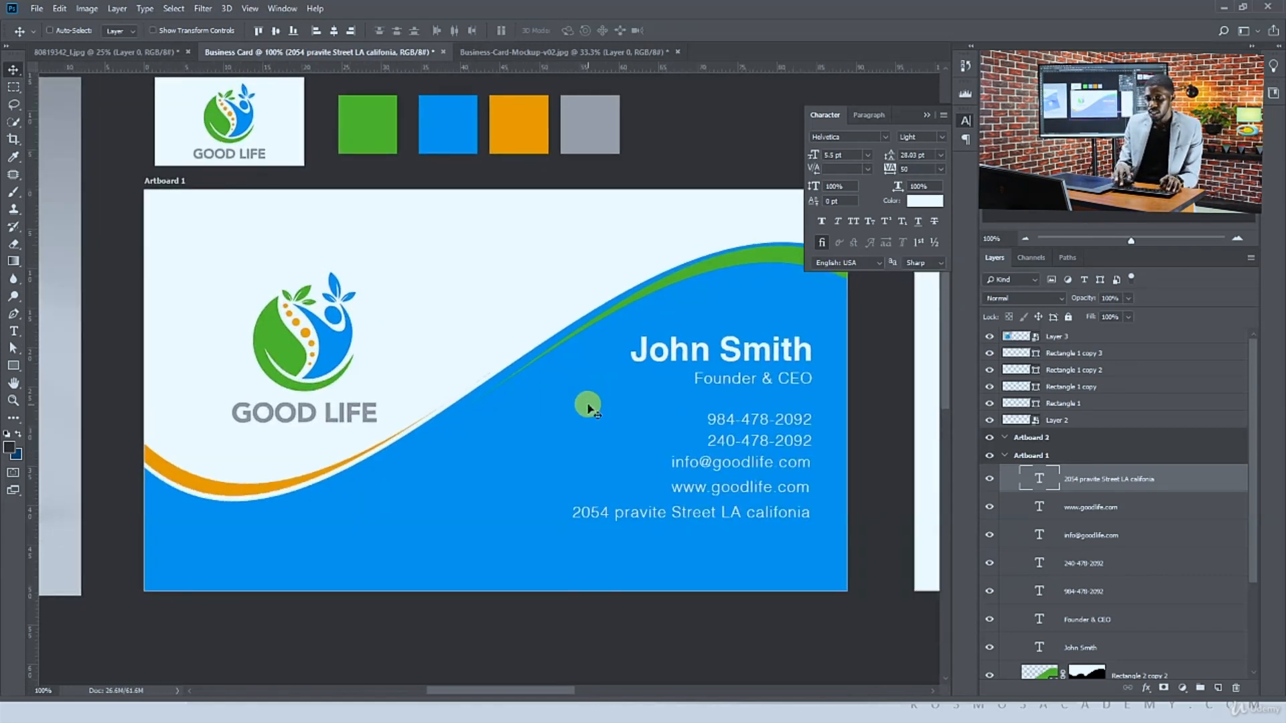
pyautogui.keyDown('ctrl'); pyautogui.keyDown('shift'); pyautogui.click(724, 492); pyautogui.keyUp('shift'); pyautogui.keyUp('ctrl')
pyautogui.keyDown('ctrl'); pyautogui.keyDown('shift'); pyautogui.click(748, 459); pyautogui.keyUp('shift'); pyautogui.keyUp('ctrl')
pyautogui.keyDown('ctrl'); pyautogui.keyDown('shift'); pyautogui.click(749, 440); pyautogui.keyUp('shift'); pyautogui.keyUp('ctrl')
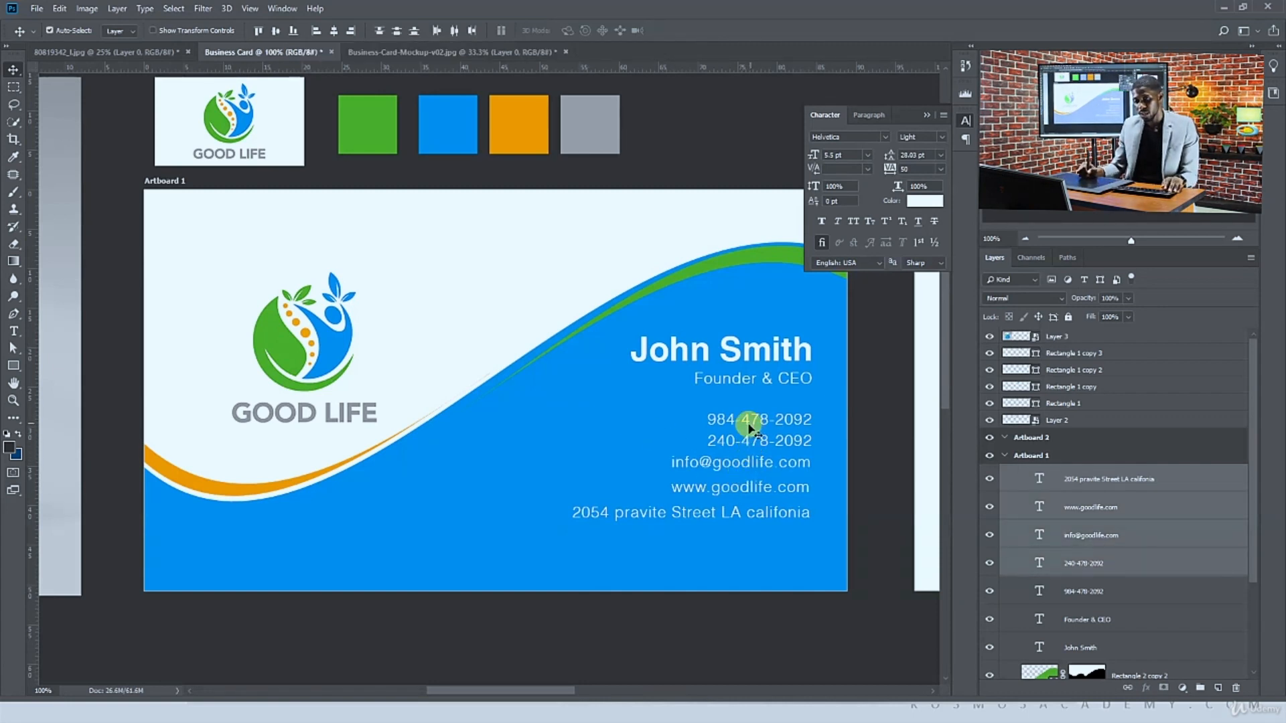
pyautogui.keyDown('ctrl'); pyautogui.keyDown('shift'); pyautogui.click(747, 420); pyautogui.keyUp('shift'); pyautogui.keyUp('ctrl')
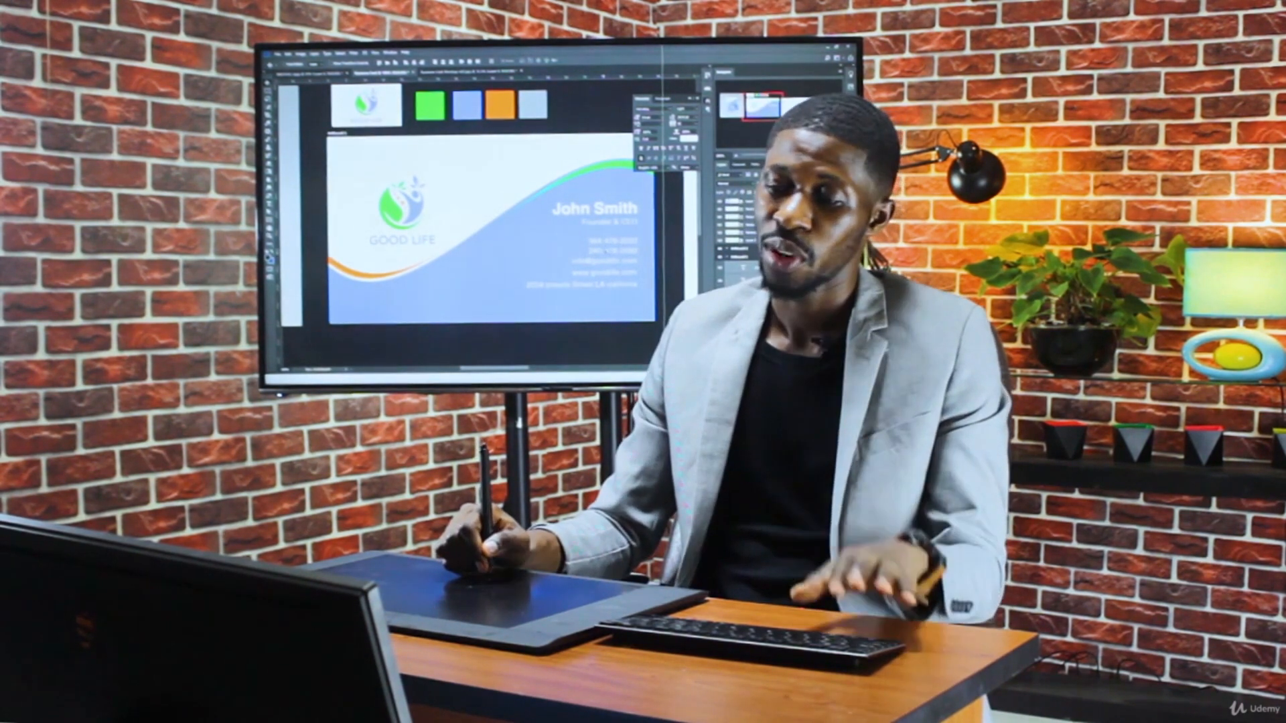
pyautogui.moveTo(604, 248); pyautogui.dragTo(605, 259)
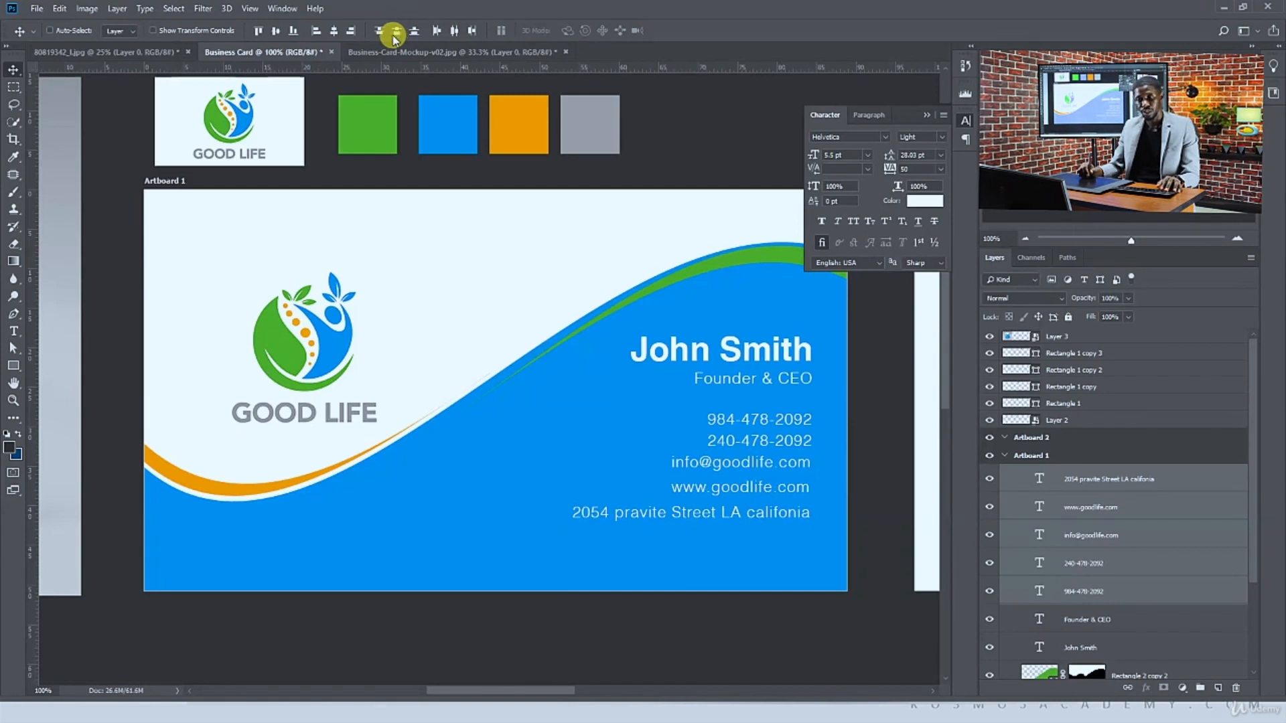
pyautogui.click(395, 32)
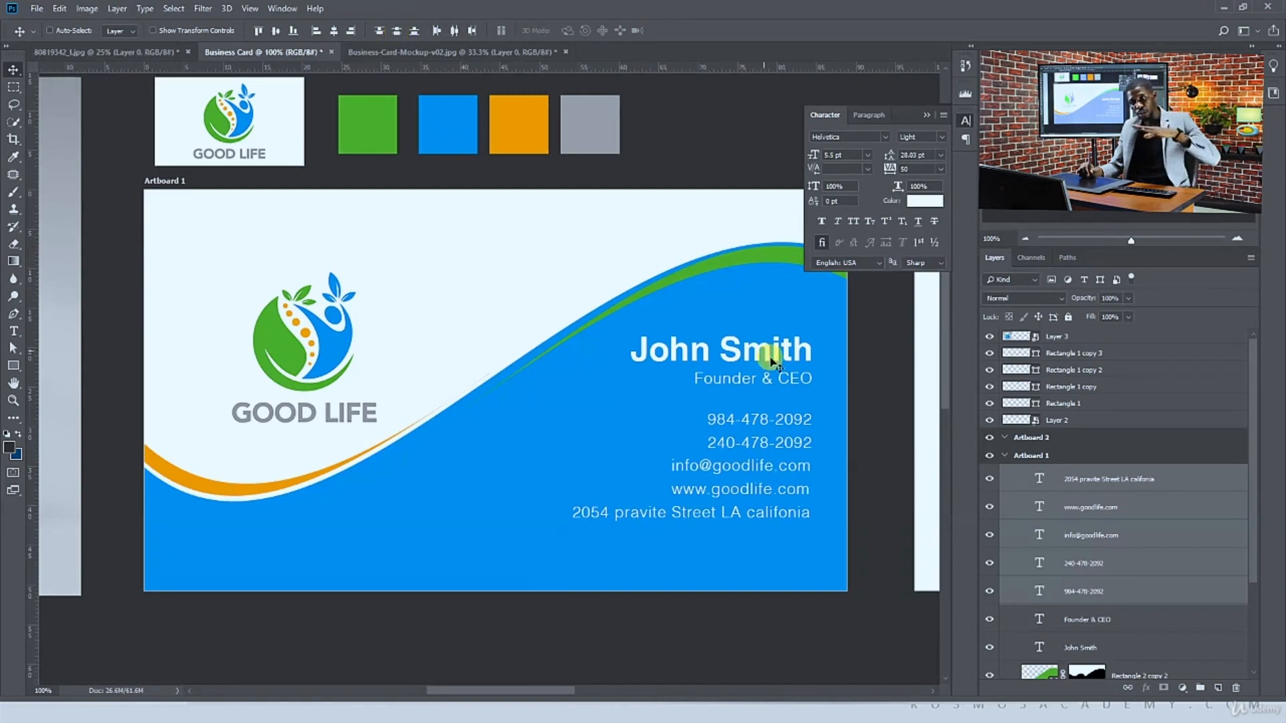
# Select the address line and nudge it down a few pixels, away from the website line
pyautogui.keyDown('ctrl'); pyautogui.click(793, 531); pyautogui.keyUp('ctrl')
pyautogui.keyDown('ctrl'); pyautogui.click(786, 512); pyautogui.keyUp('ctrl')
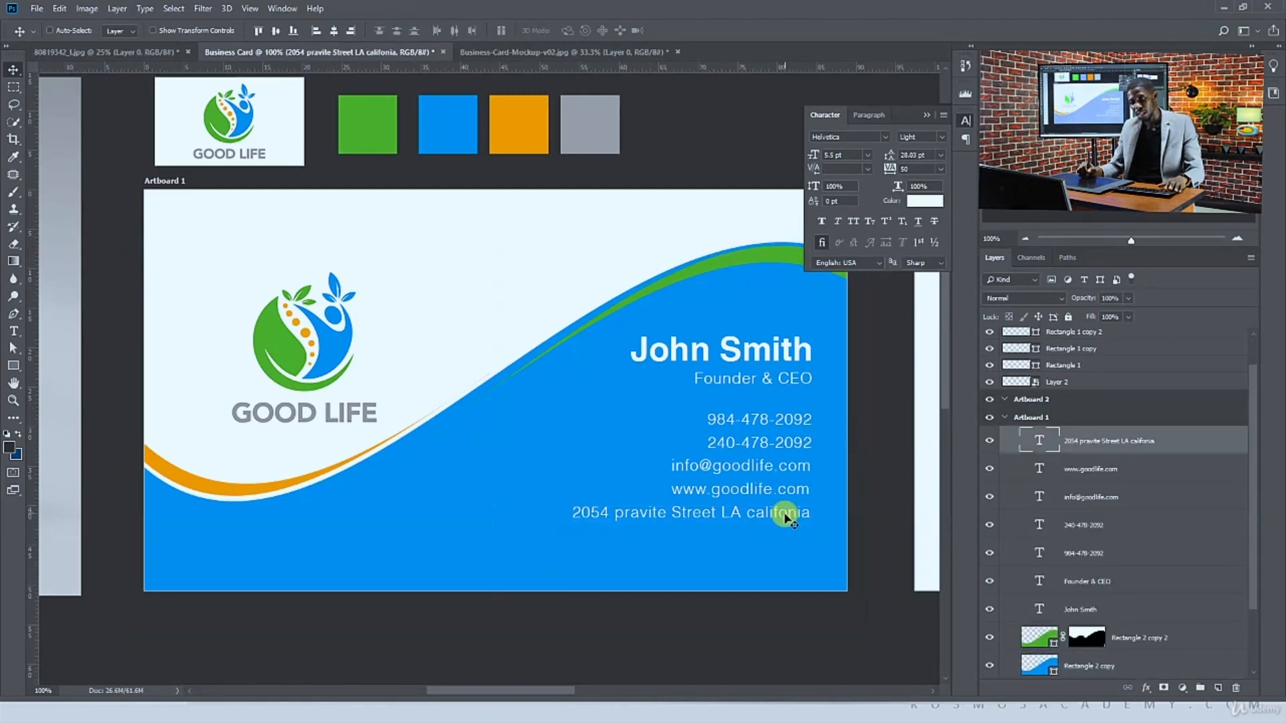
pyautogui.press('Down')
pyautogui.press('Down')
pyautogui.press('Down')
pyautogui.press('Down')
pyautogui.press('Down')
pyautogui.press('Down')
pyautogui.press('Down')
pyautogui.press('Down')
pyautogui.press('Down')
pyautogui.press('Down')
pyautogui.press('Down')
pyautogui.press('Down')
pyautogui.press('Down')
pyautogui.press('Down')
pyautogui.press('Down')
pyautogui.press('Down')
pyautogui.press('Down')
pyautogui.press('Down')
pyautogui.press('Down')
pyautogui.press('Down')
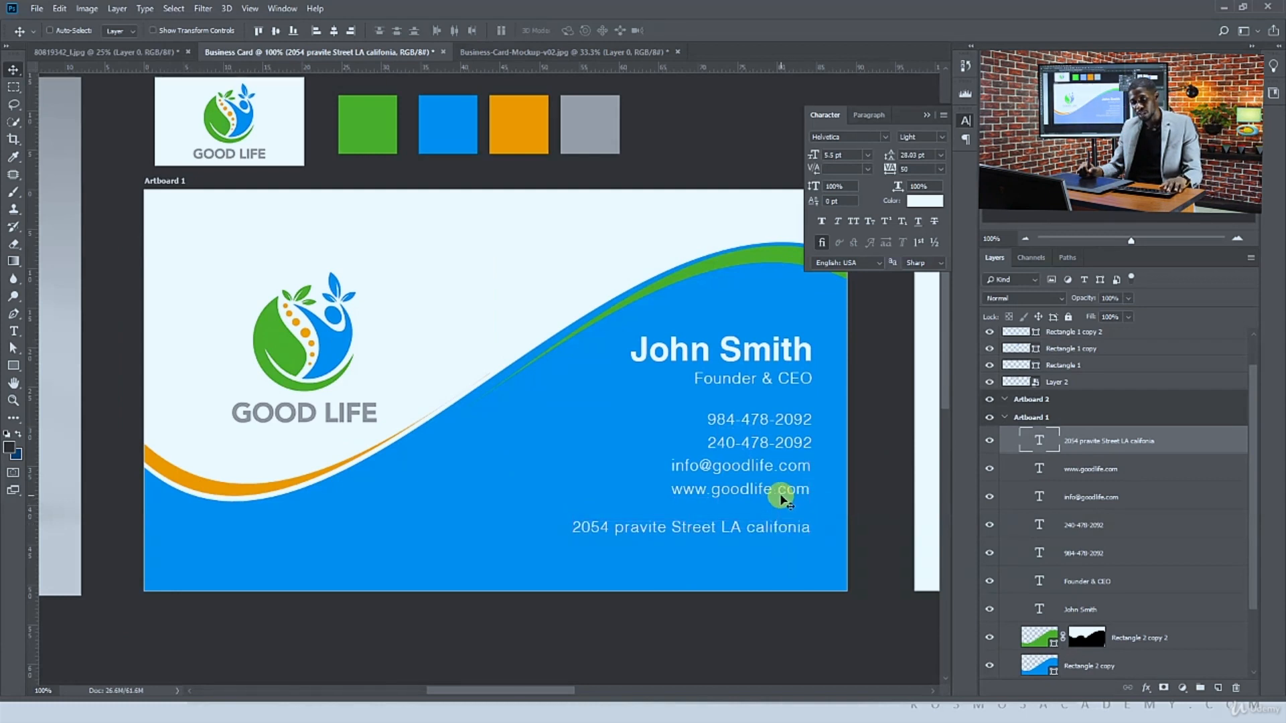
# Try distributing all contact lines including the address vertically, then undo the change
pyautogui.keyDown('ctrl'); pyautogui.keyDown('shift'); pyautogui.click(783, 485); pyautogui.keyUp('shift'); pyautogui.keyUp('ctrl')
pyautogui.keyDown('ctrl'); pyautogui.keyDown('shift'); pyautogui.click(785, 465); pyautogui.keyUp('shift'); pyautogui.keyUp('ctrl')
pyautogui.keyDown('ctrl'); pyautogui.keyDown('shift'); pyautogui.click(790, 431); pyautogui.keyUp('shift'); pyautogui.keyUp('ctrl')
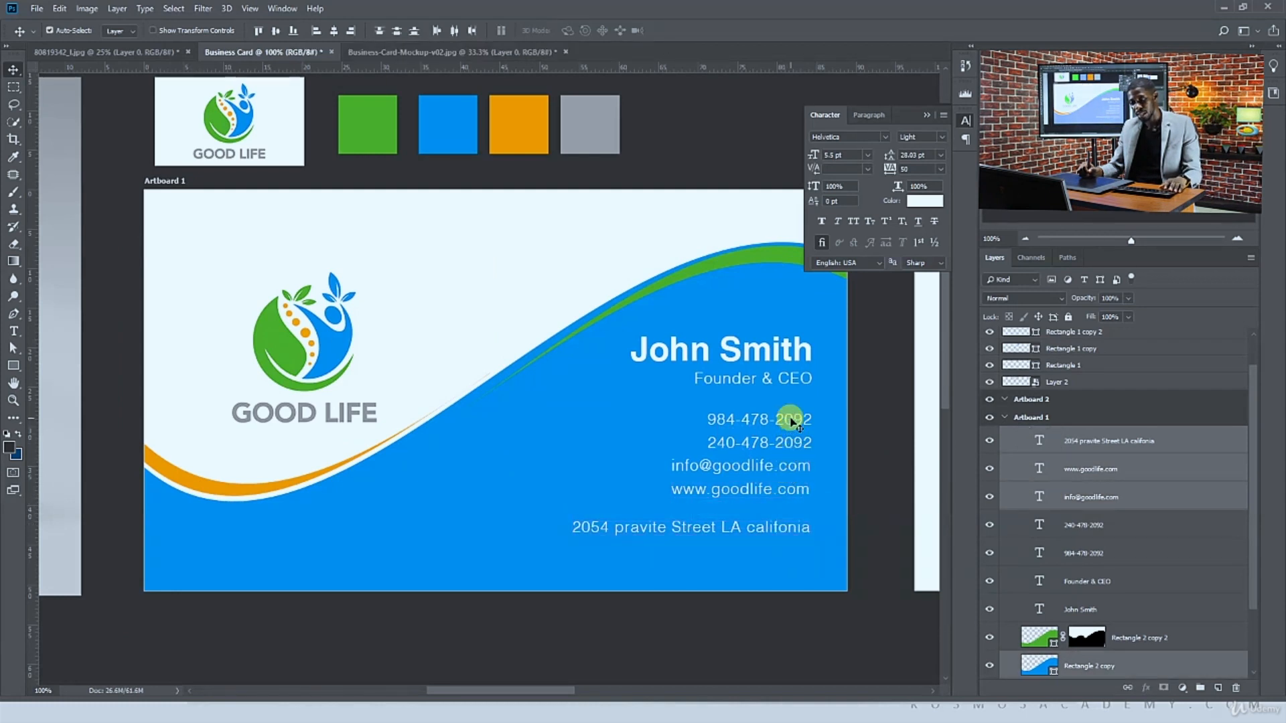
pyautogui.keyDown('ctrl'); pyautogui.keyDown('shift'); pyautogui.click(760, 420); pyautogui.keyUp('shift'); pyautogui.keyUp('ctrl')
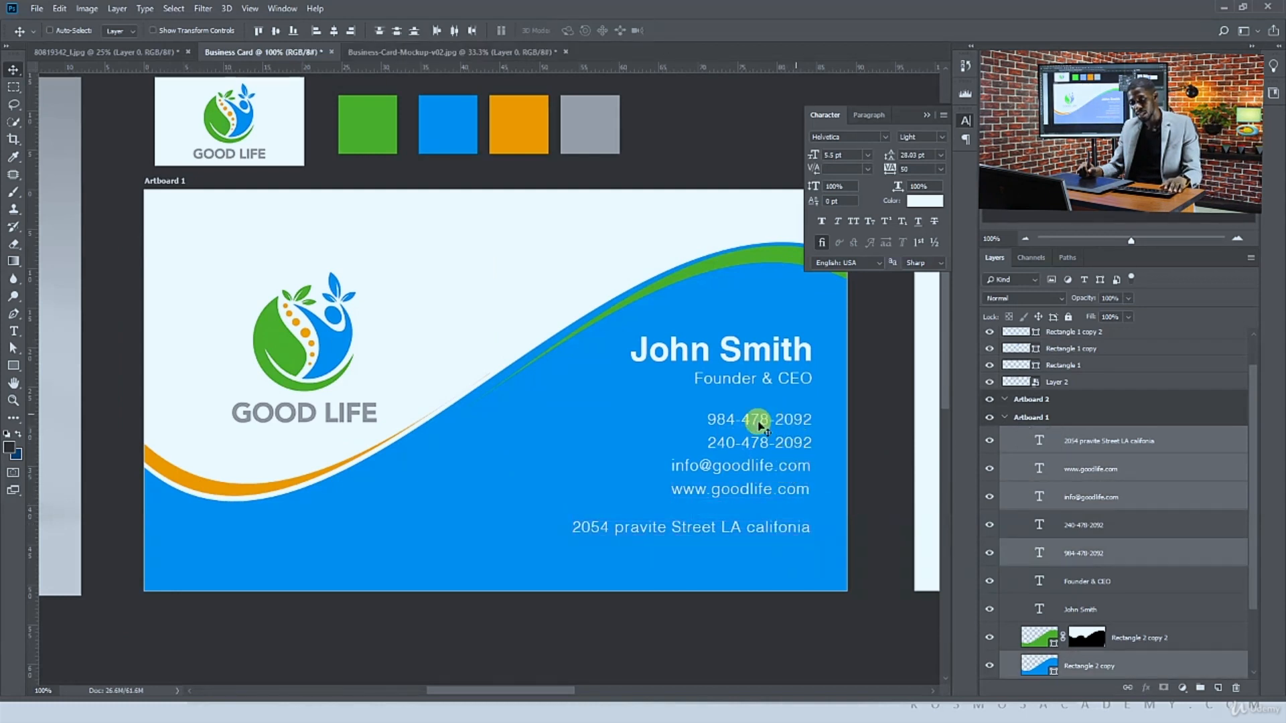
pyautogui.click(398, 31)
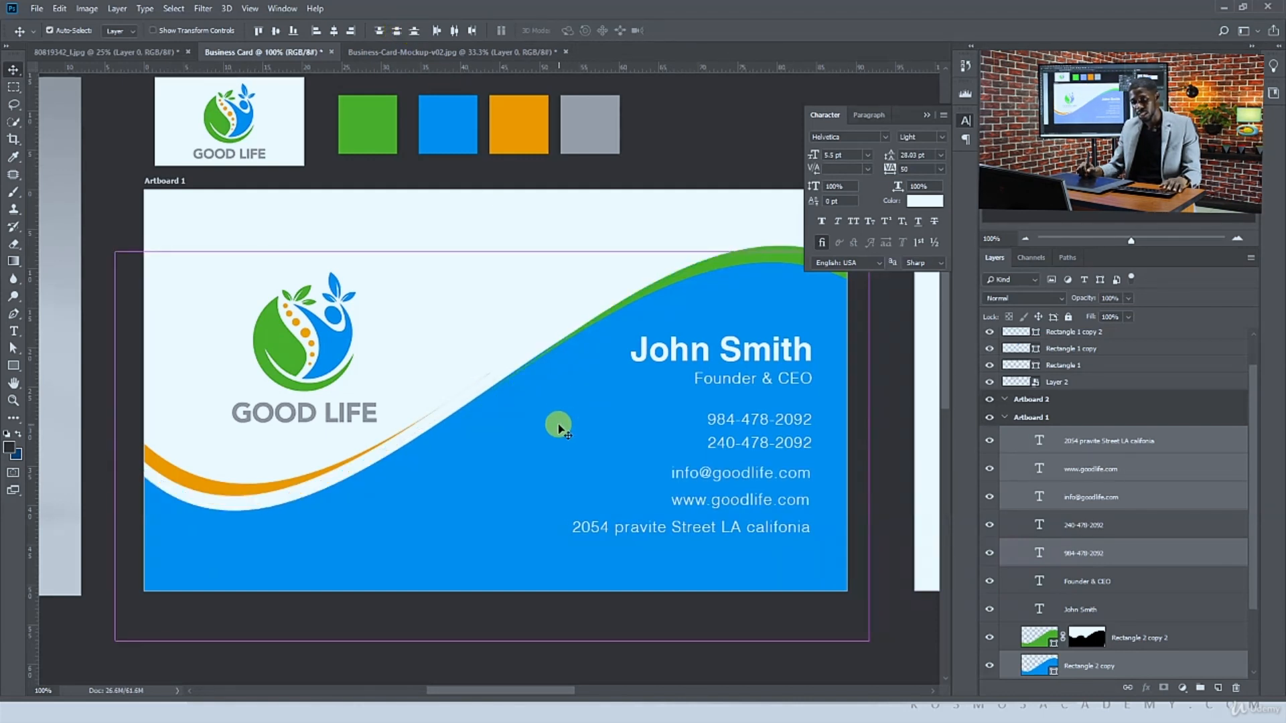
pyautogui.hotkey('ctrl', 'z')
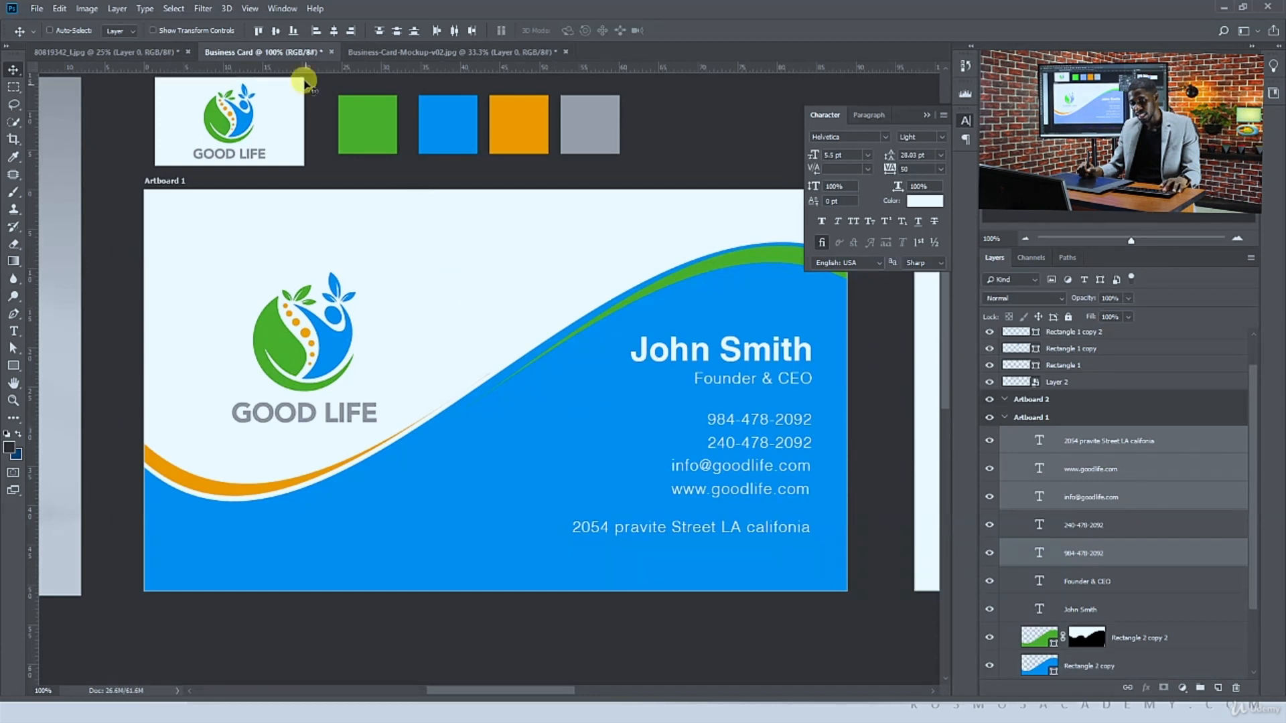
pyautogui.hotkey('ctrl', 'z')
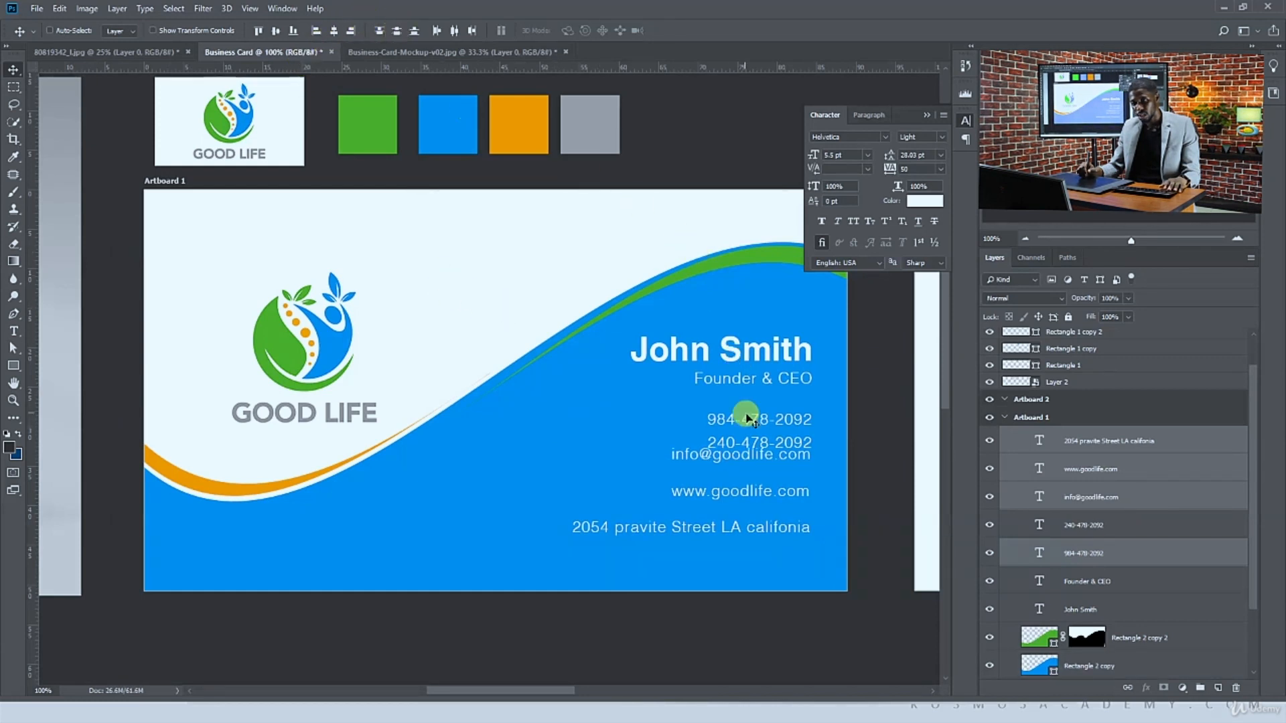
pyautogui.hotkey('ctrl', 'z')
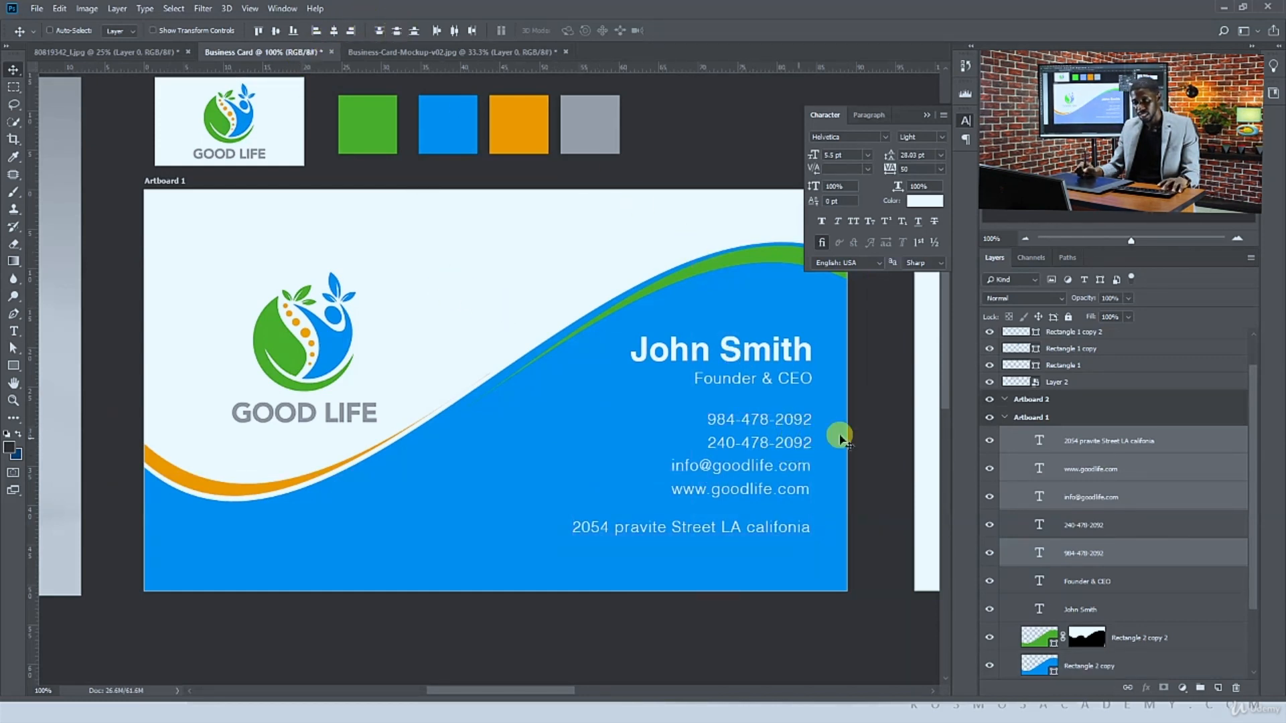
# Select all five contact lines, distribute them evenly in vertical spacing, and nudge them slightly left
pyautogui.press('v')
pyautogui.click(792, 420)
pyautogui.keyDown('shift'); pyautogui.click(796, 444); pyautogui.keyUp('shift')
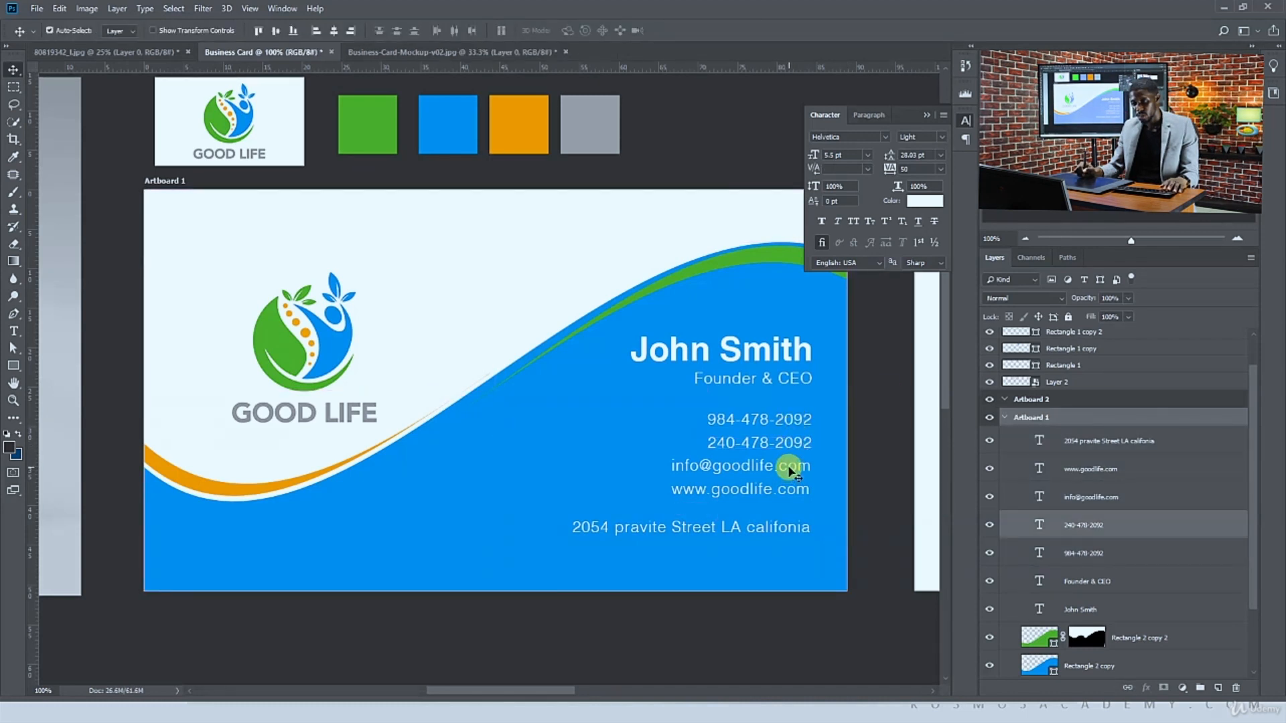
pyautogui.keyDown('shift'); pyautogui.click(790, 468); pyautogui.keyUp('shift')
pyautogui.keyDown('shift'); pyautogui.click(790, 488); pyautogui.keyUp('shift')
pyautogui.keyDown('shift'); pyautogui.click(789, 530); pyautogui.keyUp('shift')
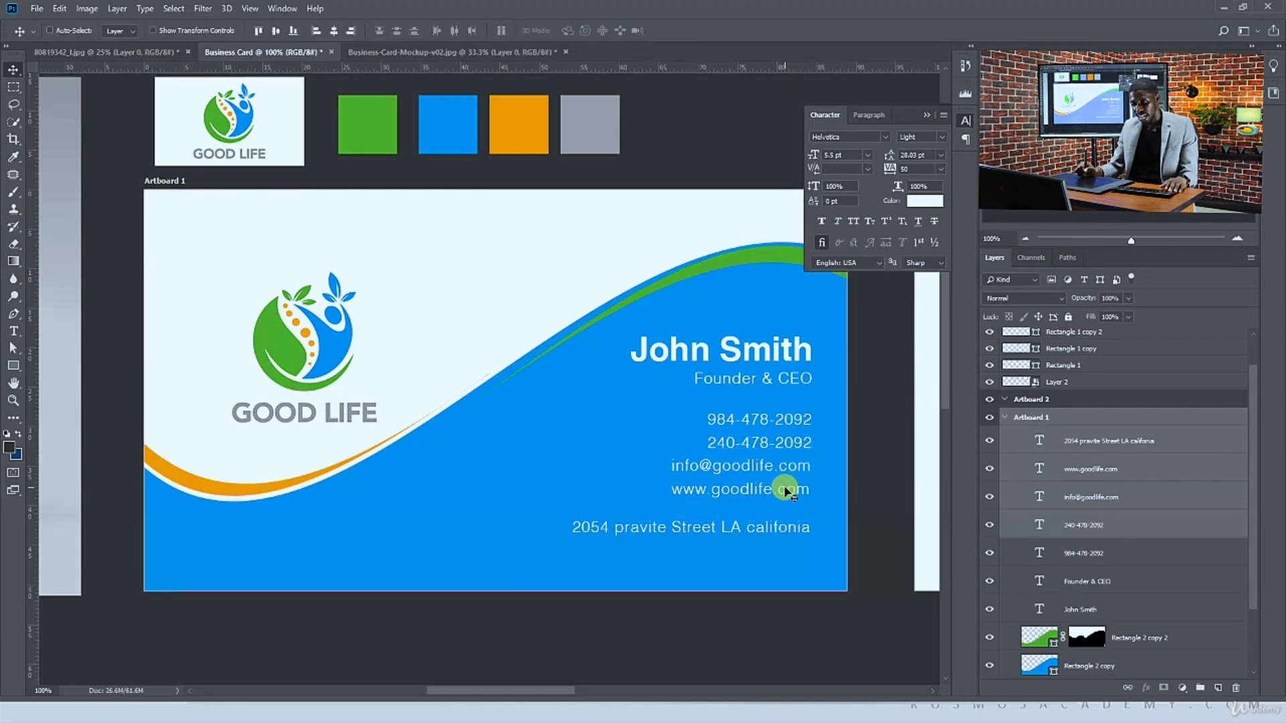
pyautogui.click(1086, 525)
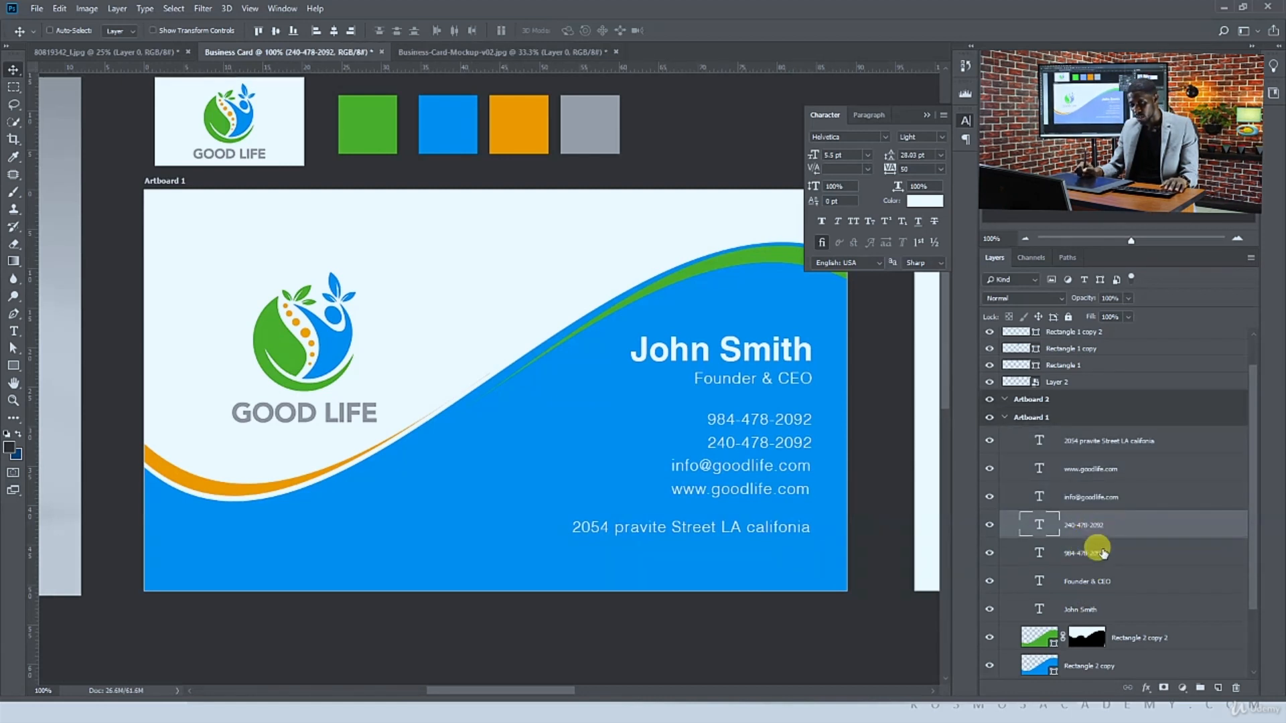
pyautogui.click(1097, 552)
pyautogui.keyDown('shift'); pyautogui.click(1092, 442); pyautogui.keyUp('shift')
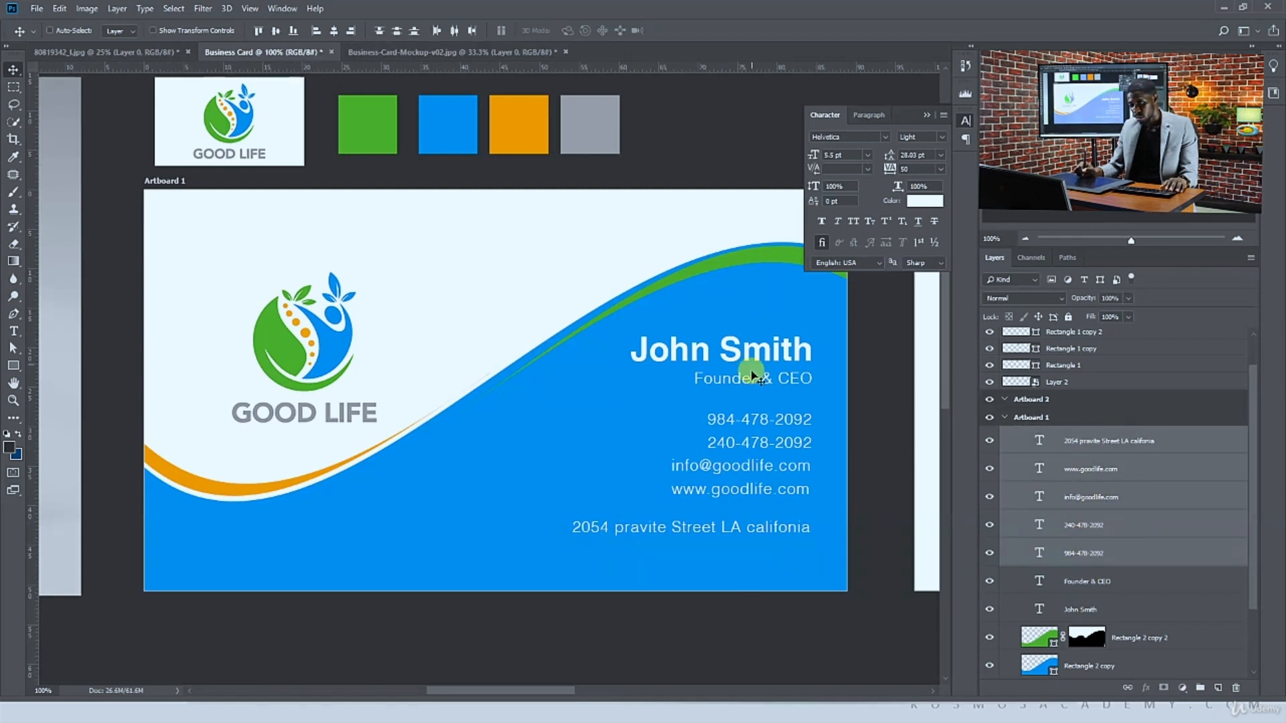
pyautogui.moveTo(751, 410); pyautogui.dragTo(753, 421)
pyautogui.hotkey('ctrl', 'z')
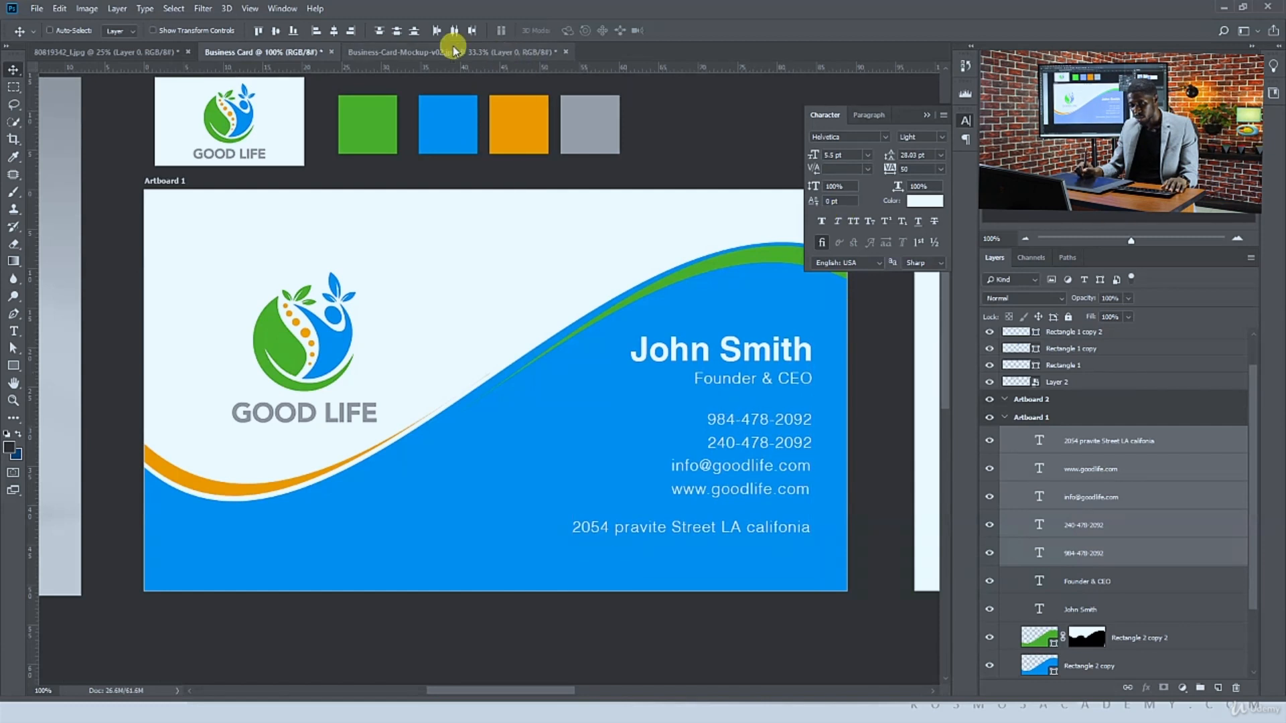
pyautogui.click(396, 31)
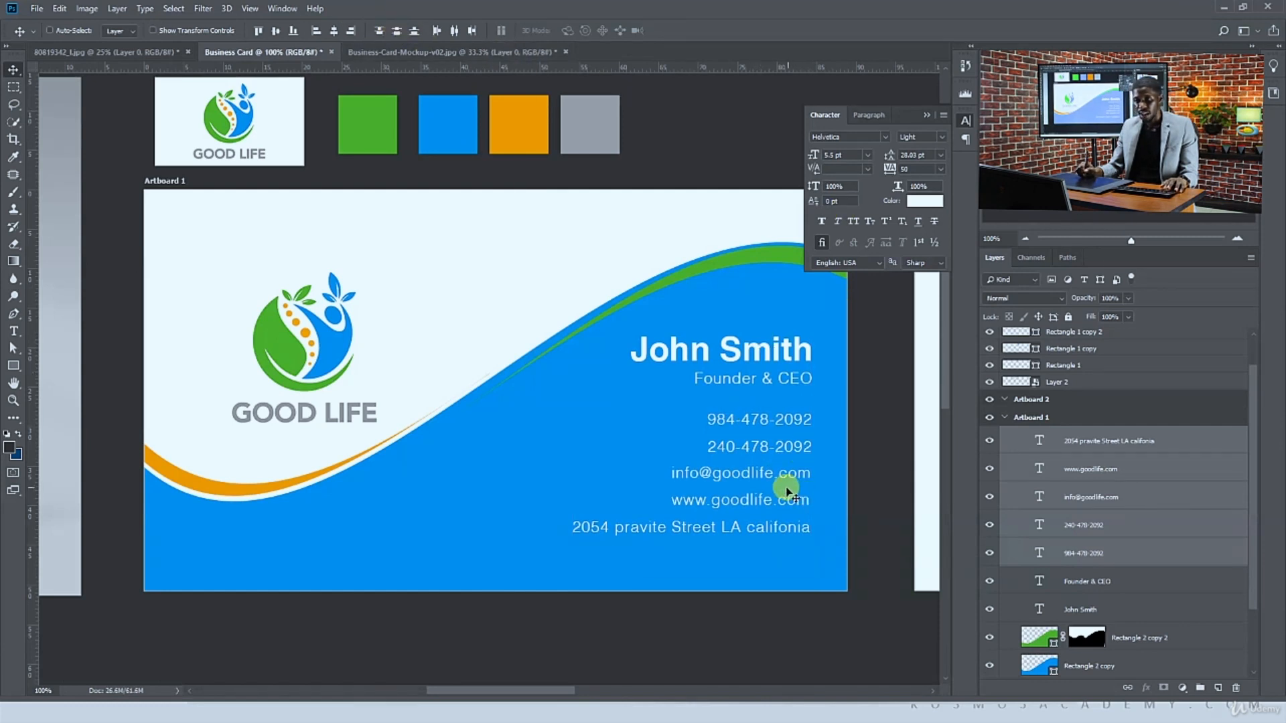
pyautogui.moveTo(787, 492); pyautogui.dragTo(785, 491)
# Save the document to the Desktop as Business Card in Photoshop PSD format
pyautogui.hotkey('ctrl', 's')
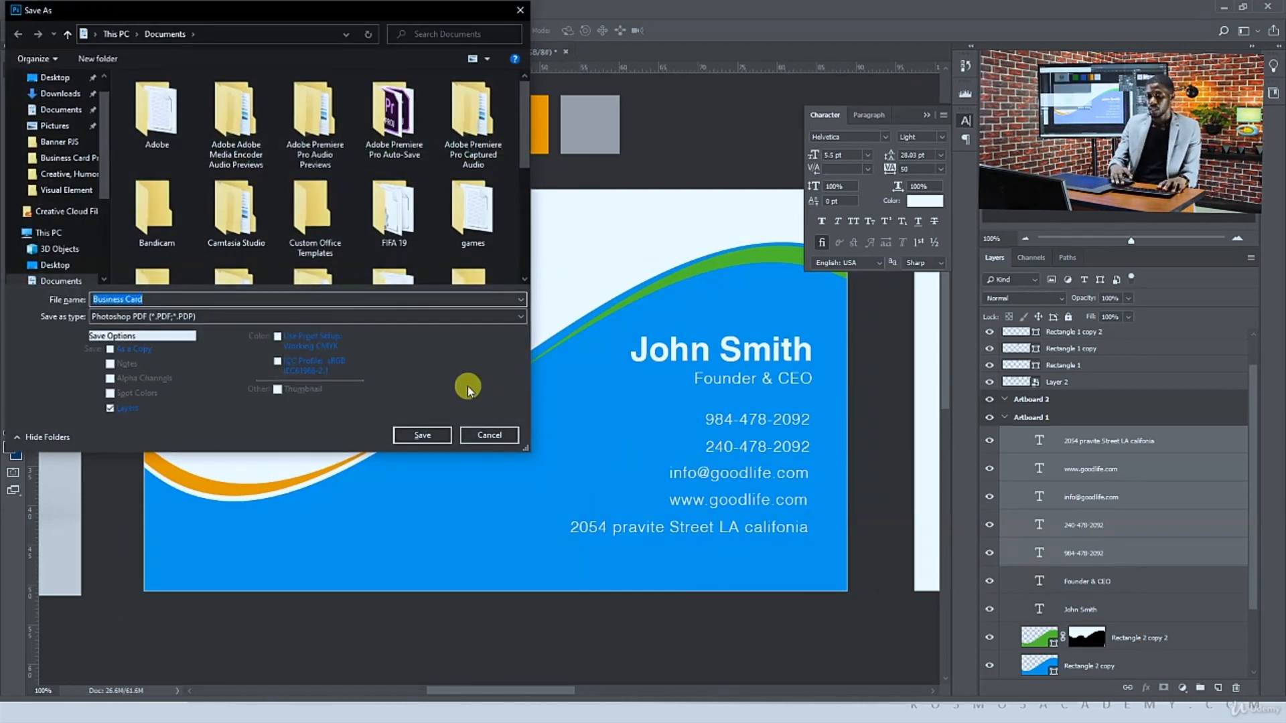
pyautogui.click(489, 436)
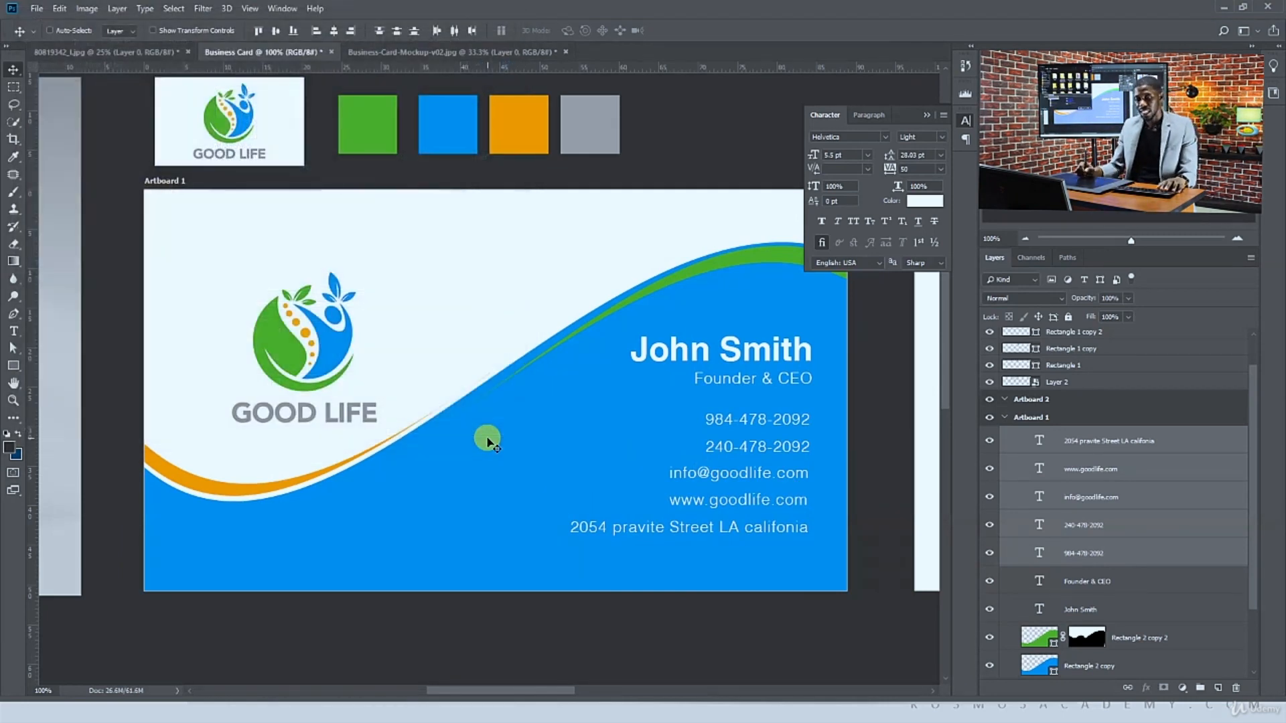
pyautogui.click(32, 11)
pyautogui.click(110, 158)
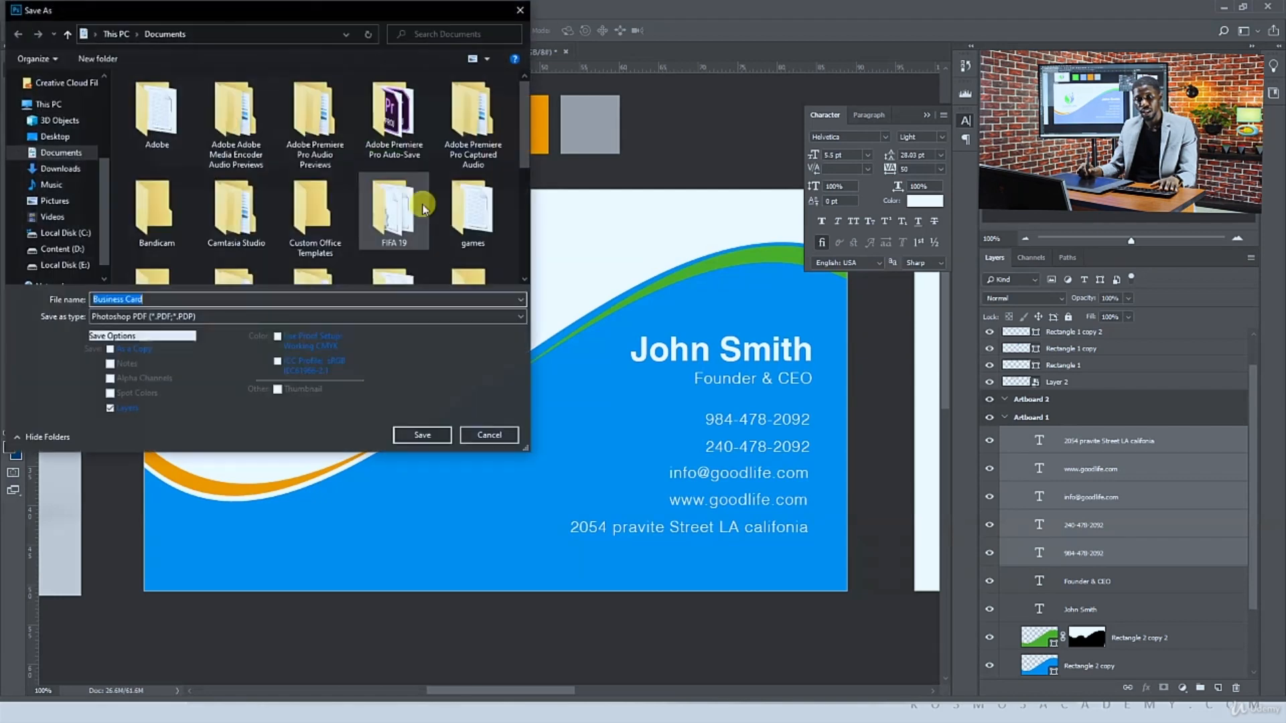
pyautogui.click(53, 136)
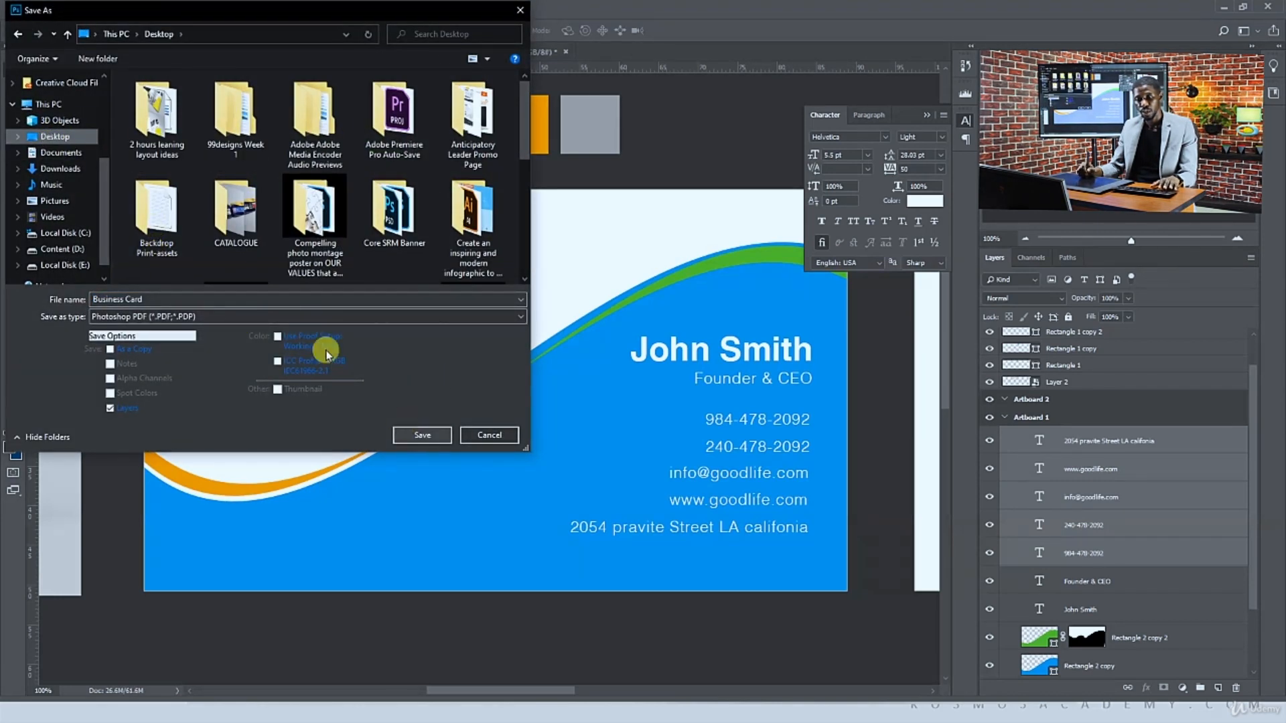
pyautogui.click(275, 318)
pyautogui.click(264, 328)
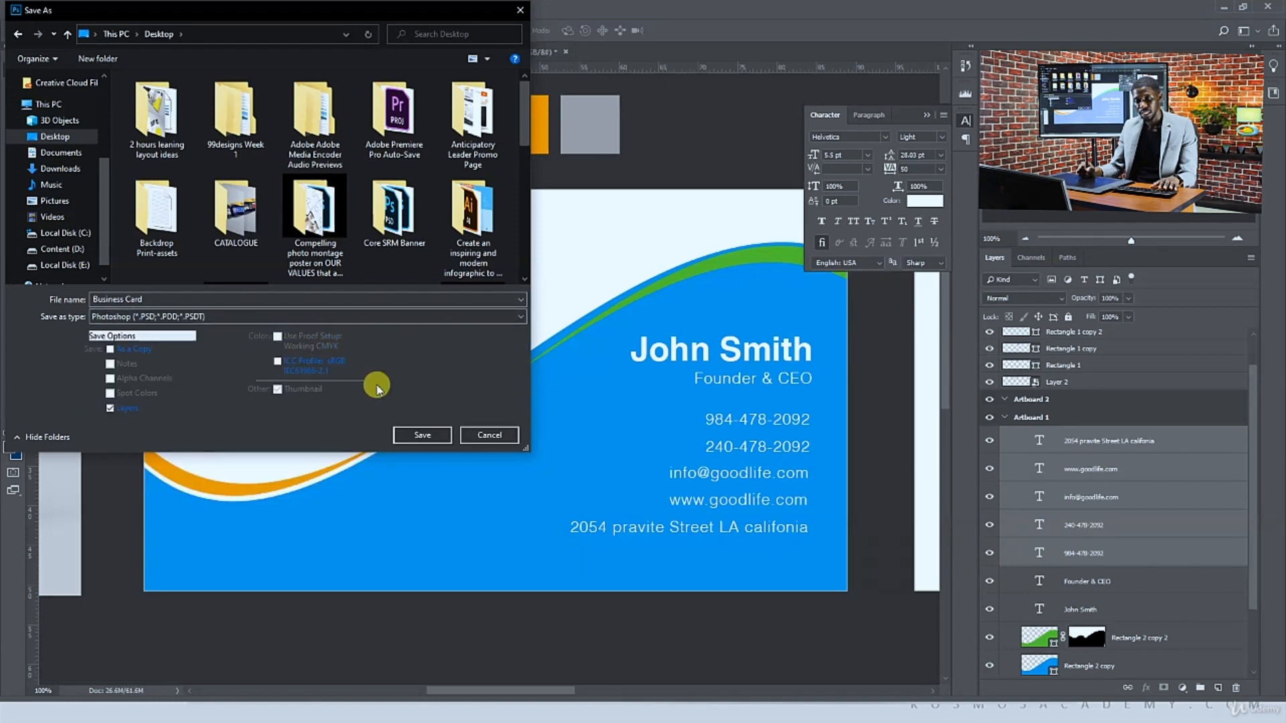
pyautogui.click(423, 434)
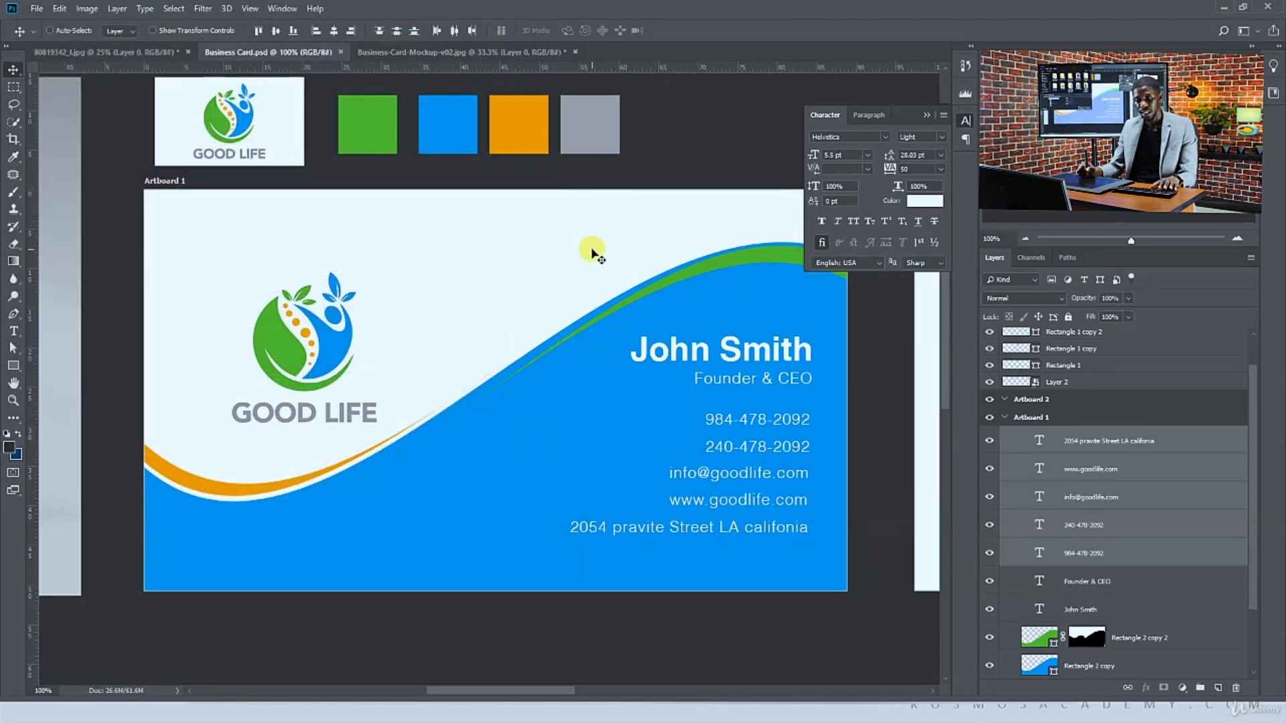
# Switch to File Explorer and open the icon and internet PSD files from the Business Card Project folder
pyautogui.hotkey('ctrl', '-')
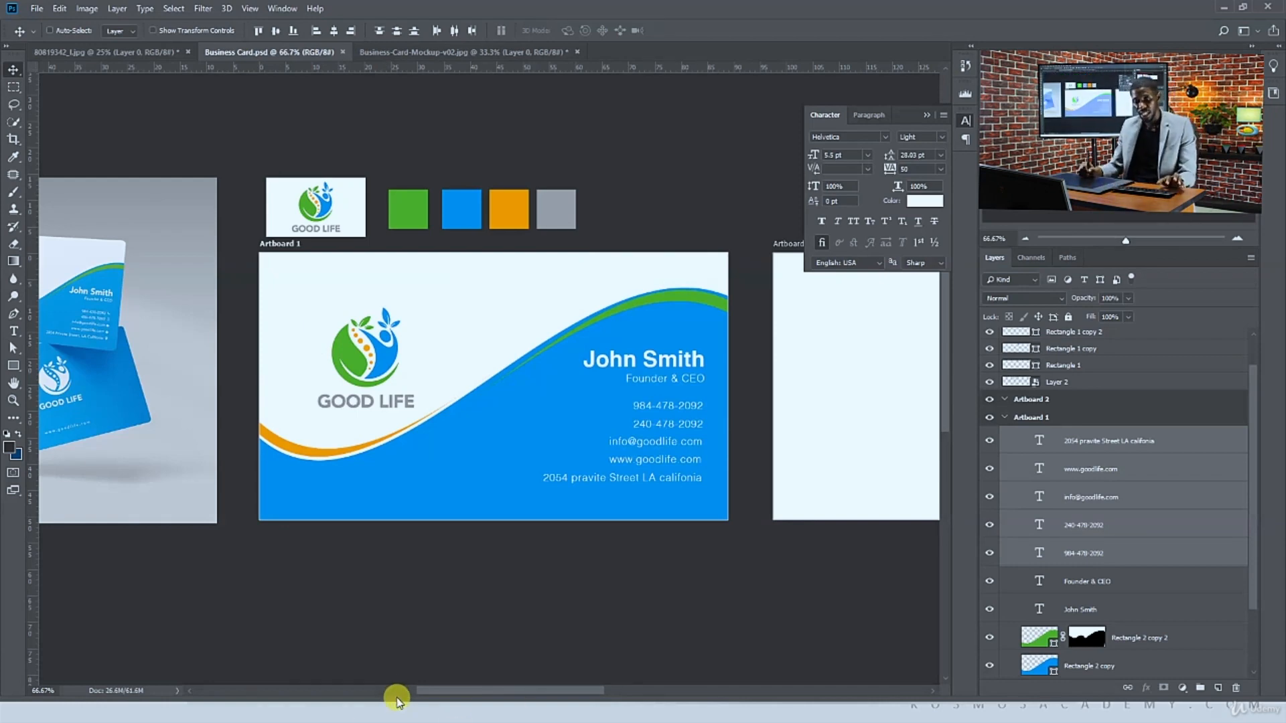
pyautogui.press('super+Tab')
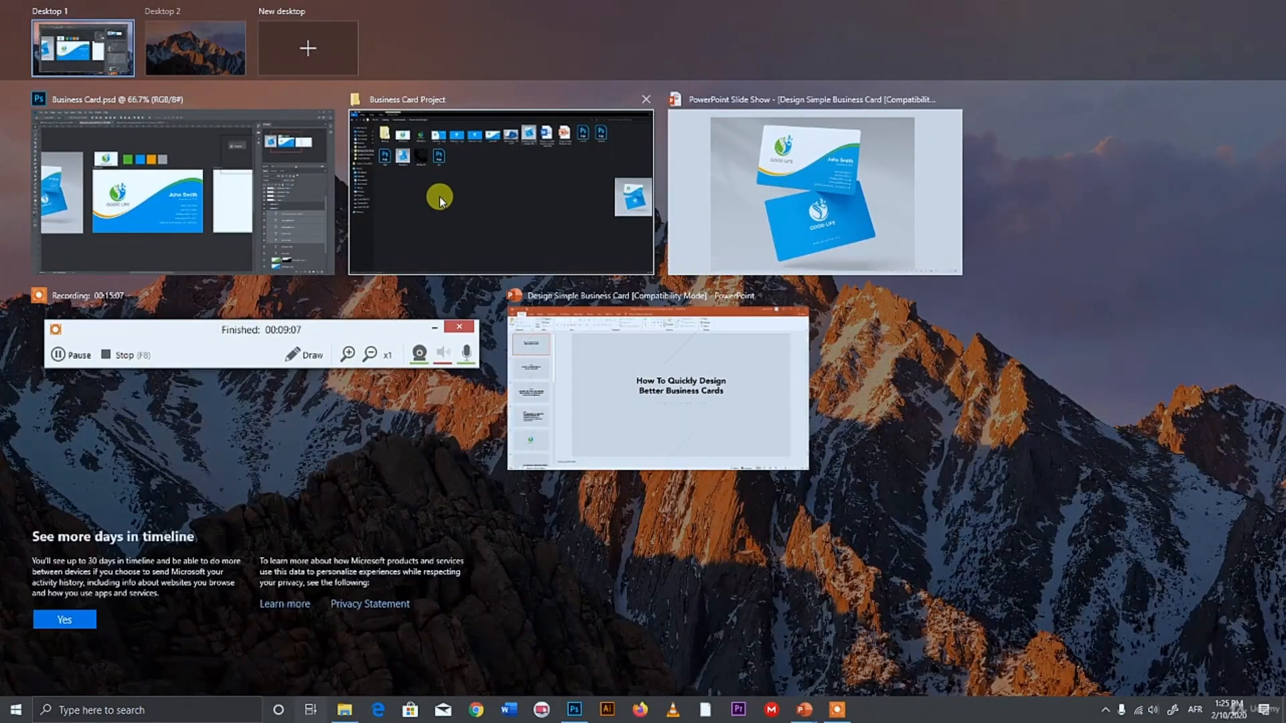
pyautogui.click(439, 195)
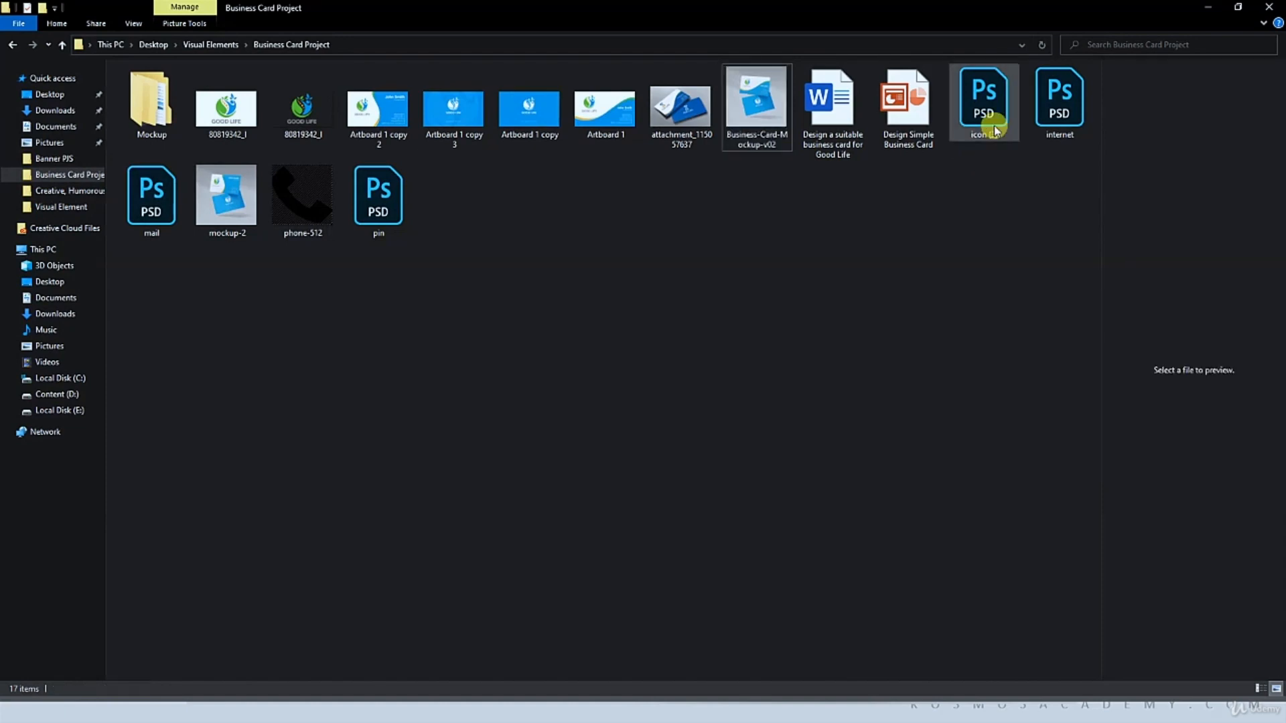
pyautogui.click(983, 115)
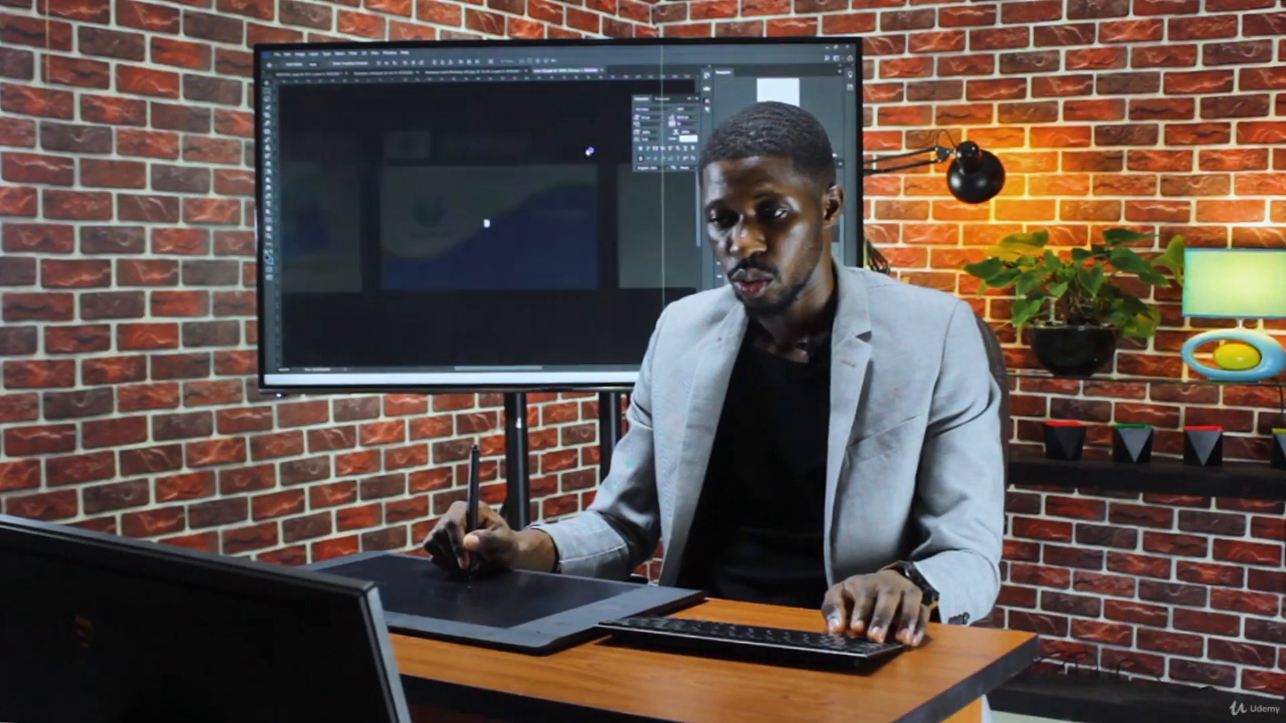
pyautogui.press('super+Tab')
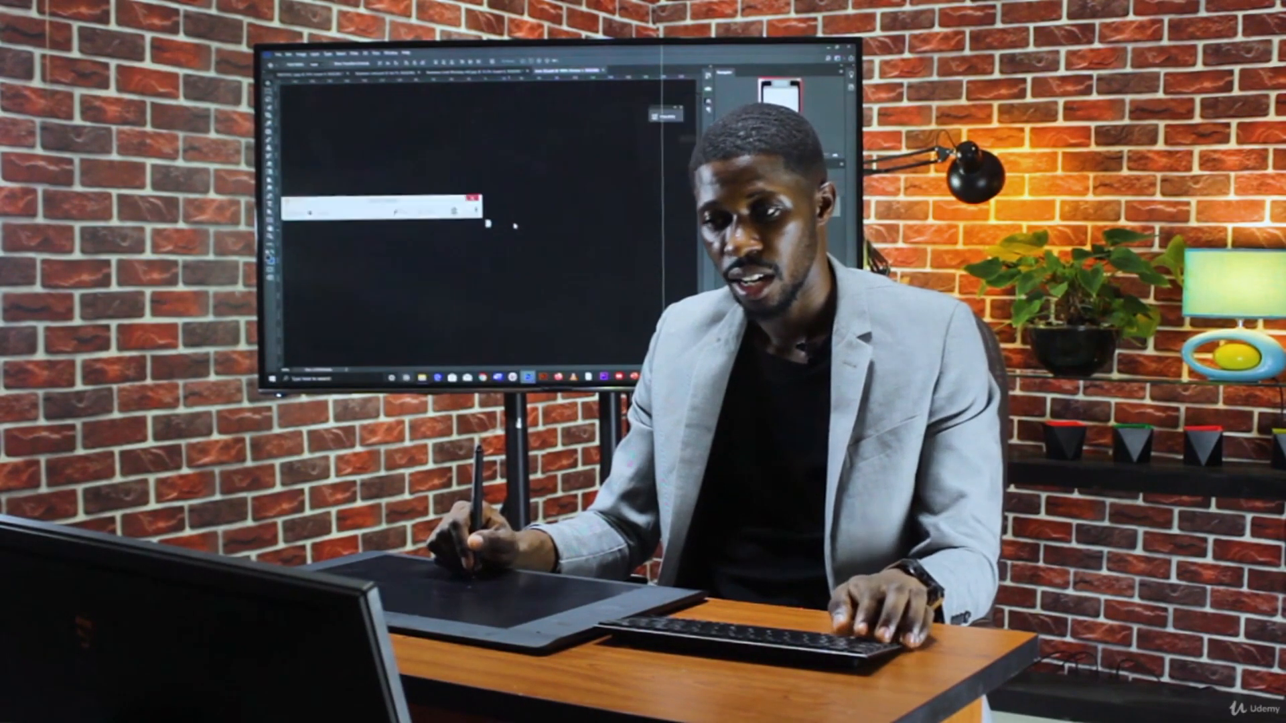
pyautogui.click(517, 139)
pyautogui.doubleClick(750, 91)
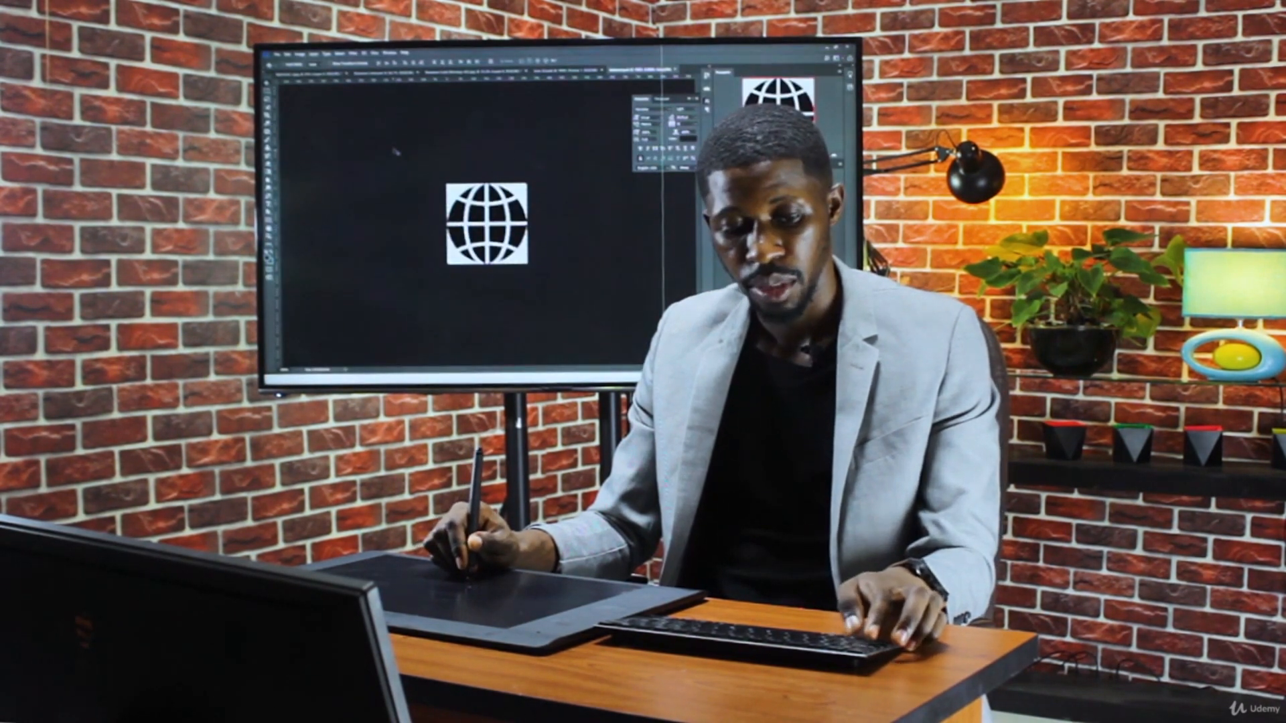
# Open the mail and pin PSD icon files from the same project folder
pyautogui.press('super+Tab')
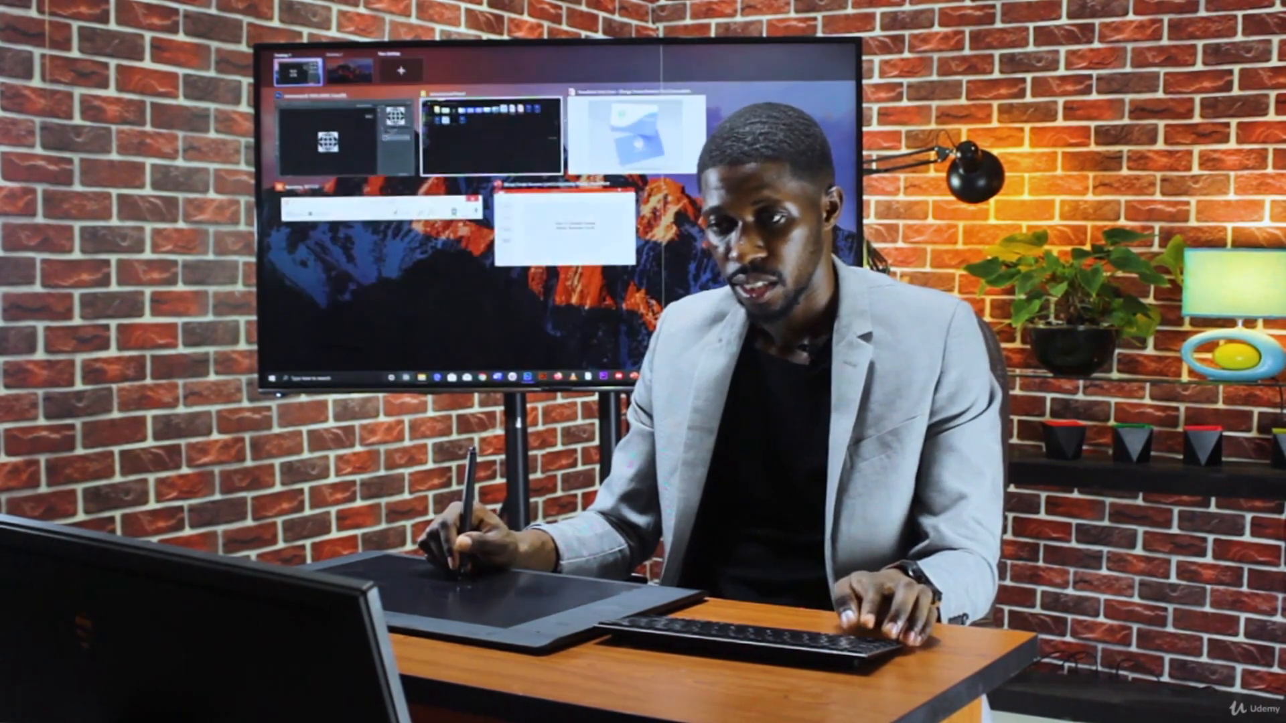
pyautogui.click(498, 132)
pyautogui.doubleClick(331, 140)
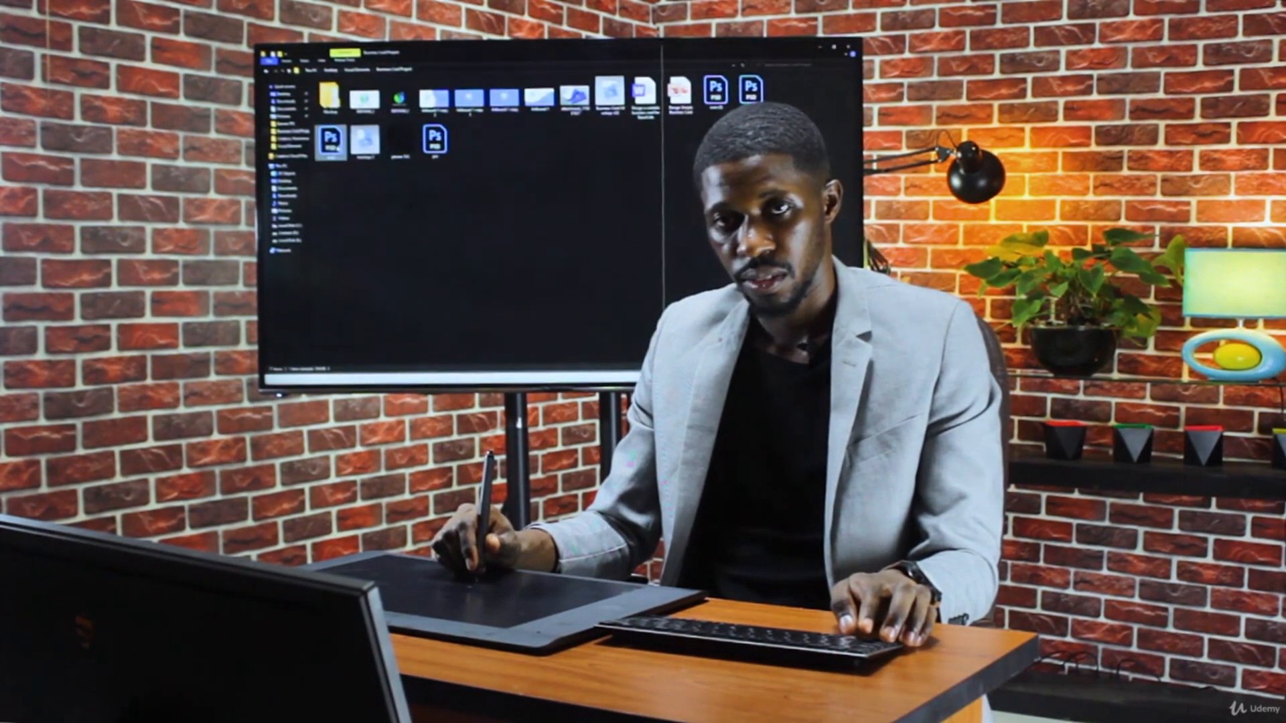
pyautogui.press('super+Tab')
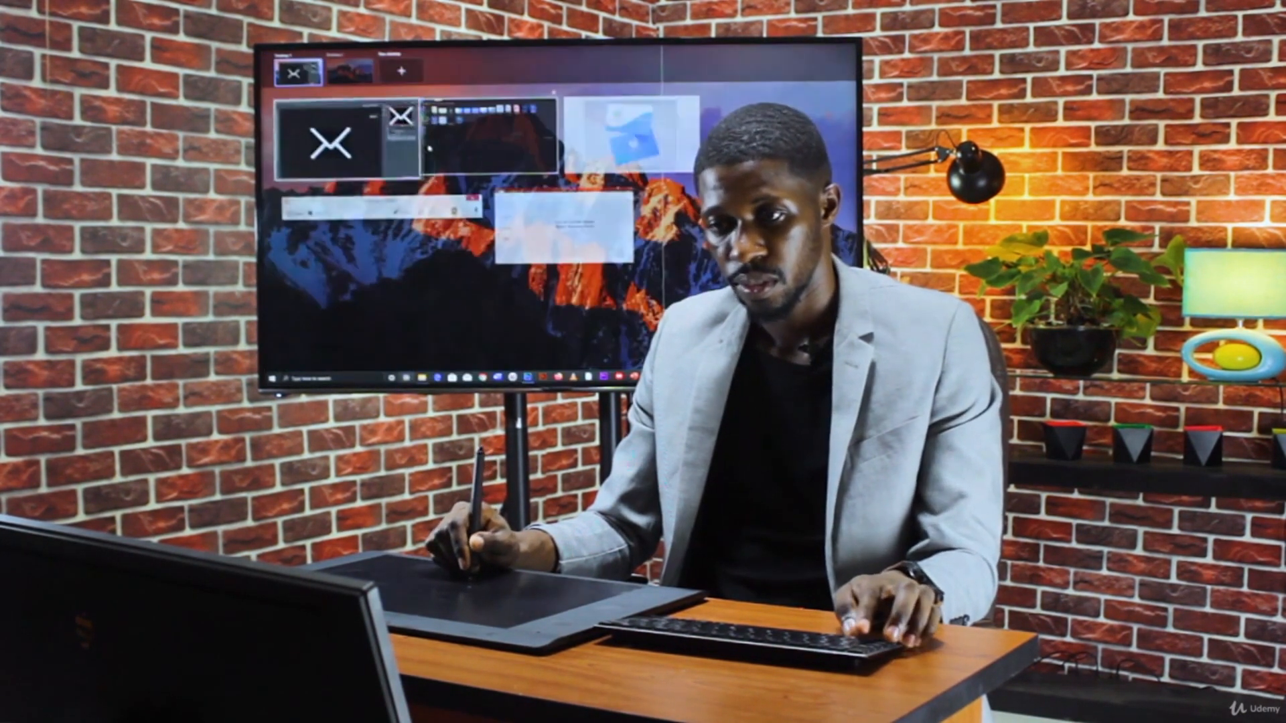
pyautogui.click(467, 139)
pyautogui.doubleClick(434, 139)
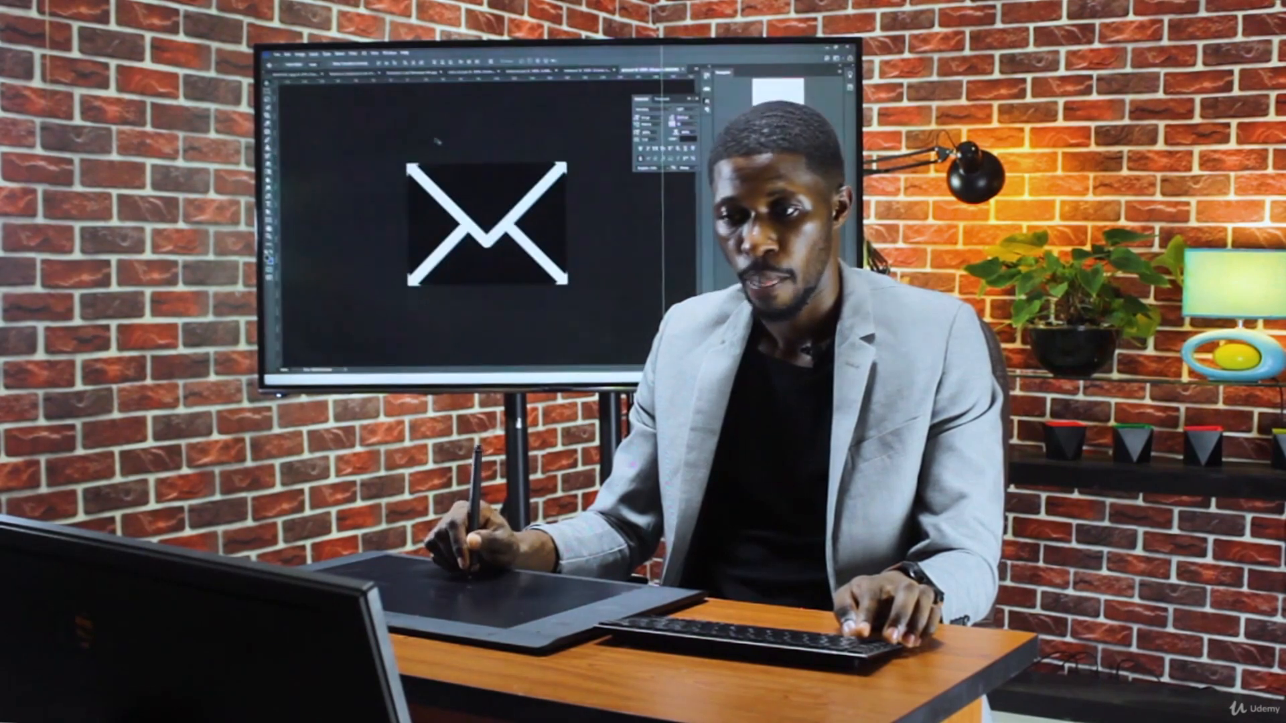
# Open phone-512 from the project folder with Photoshop
pyautogui.press('super+Tab')
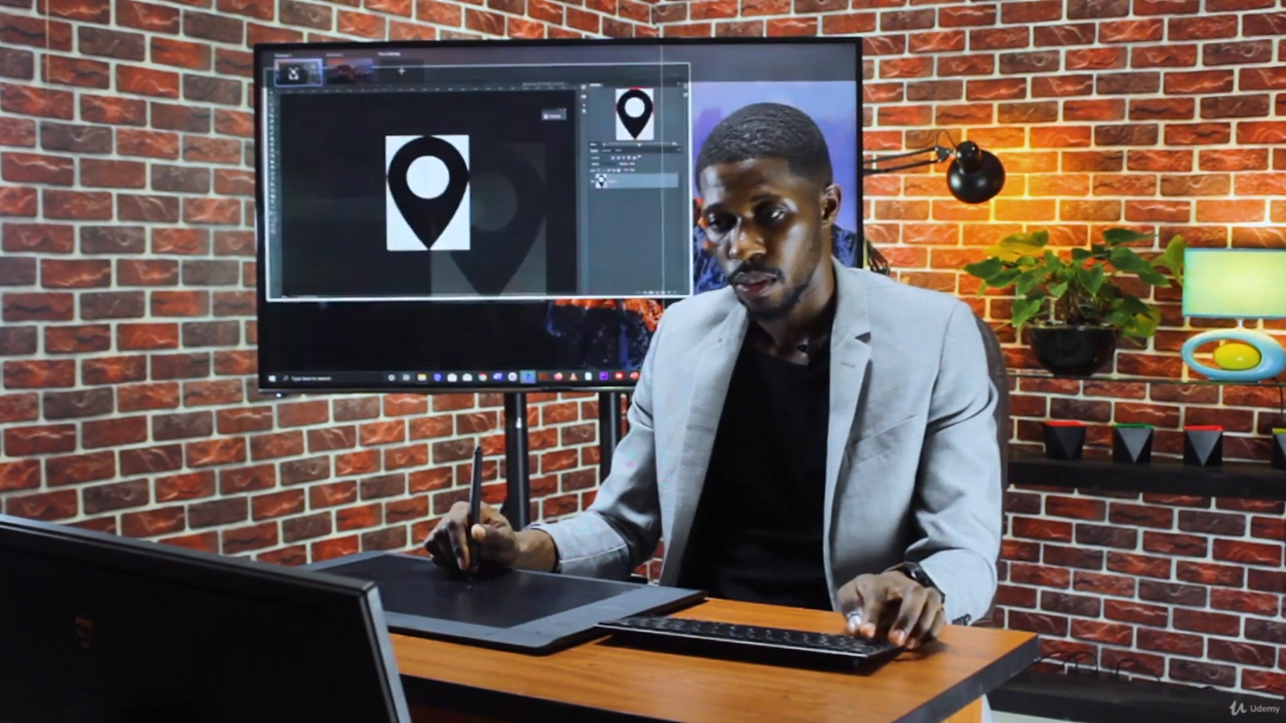
pyautogui.click(472, 138)
pyautogui.doubleClick(410, 141)
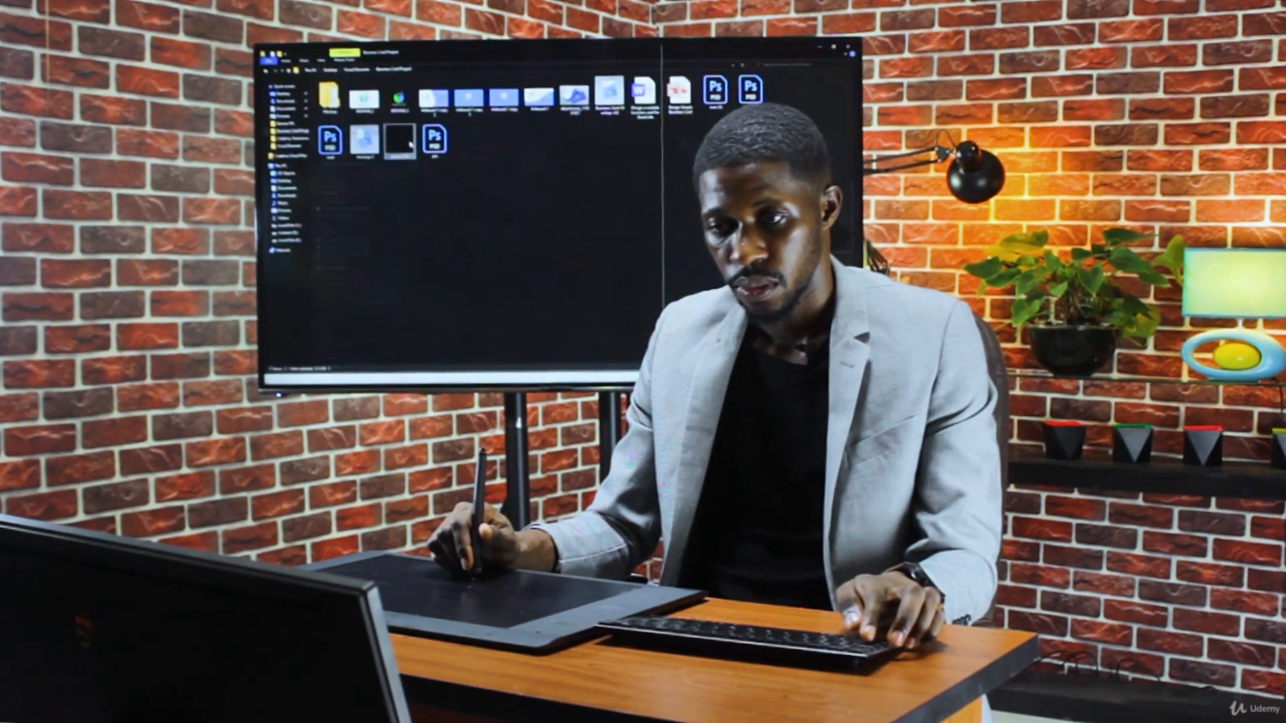
pyautogui.rightClick(411, 141)
pyautogui.moveTo(395, 230)
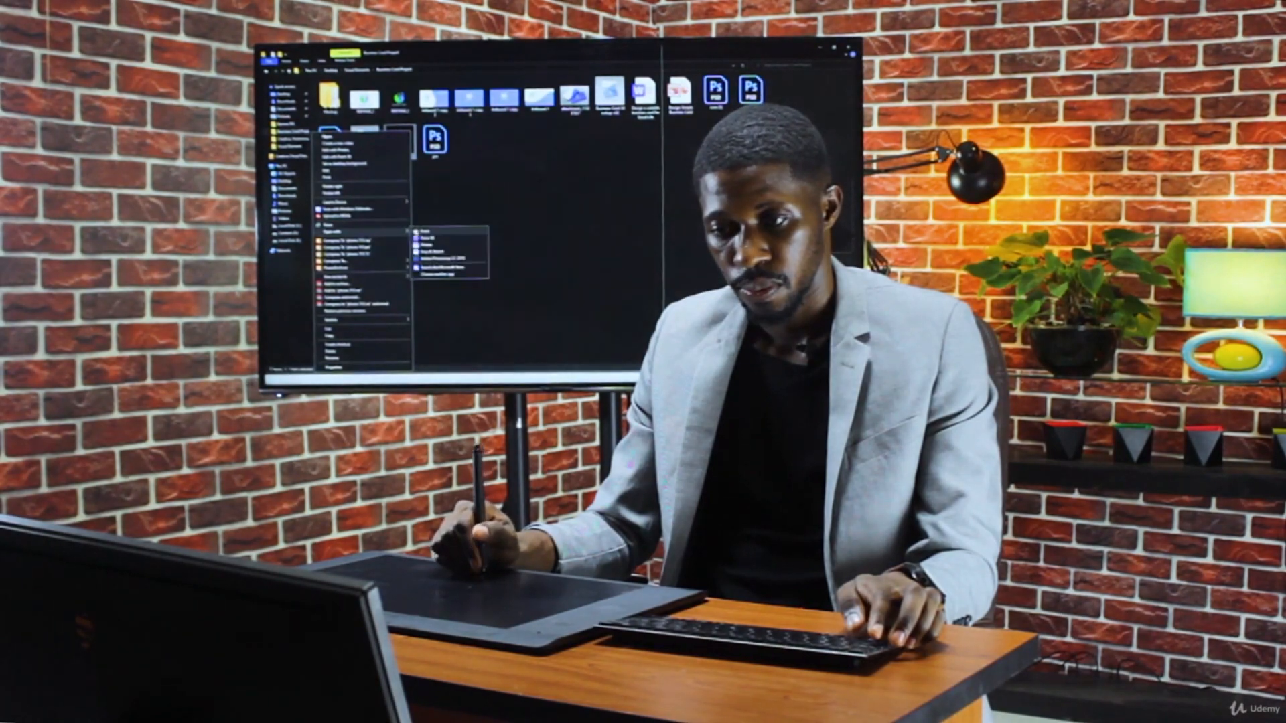
pyautogui.click(442, 236)
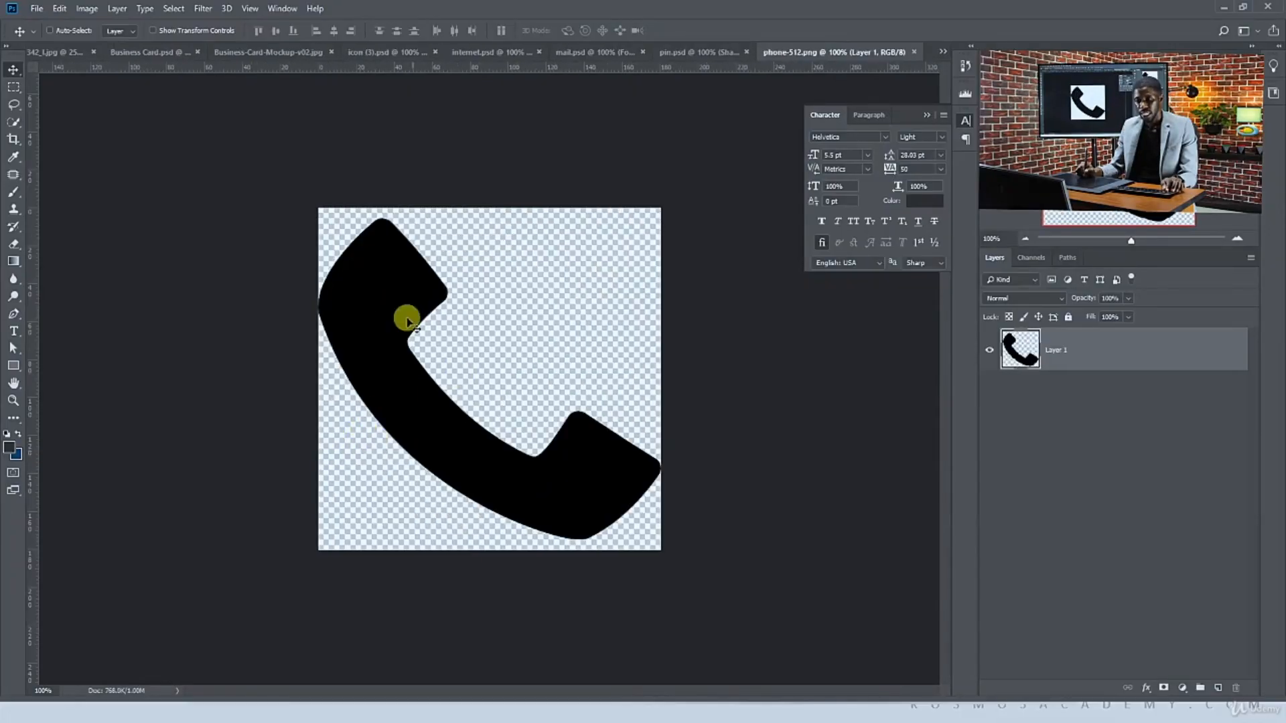
# Drag the phone icon into the business card document and convert its layer to a smart object
pyautogui.moveTo(368, 302); pyautogui.dragTo(653, 436)
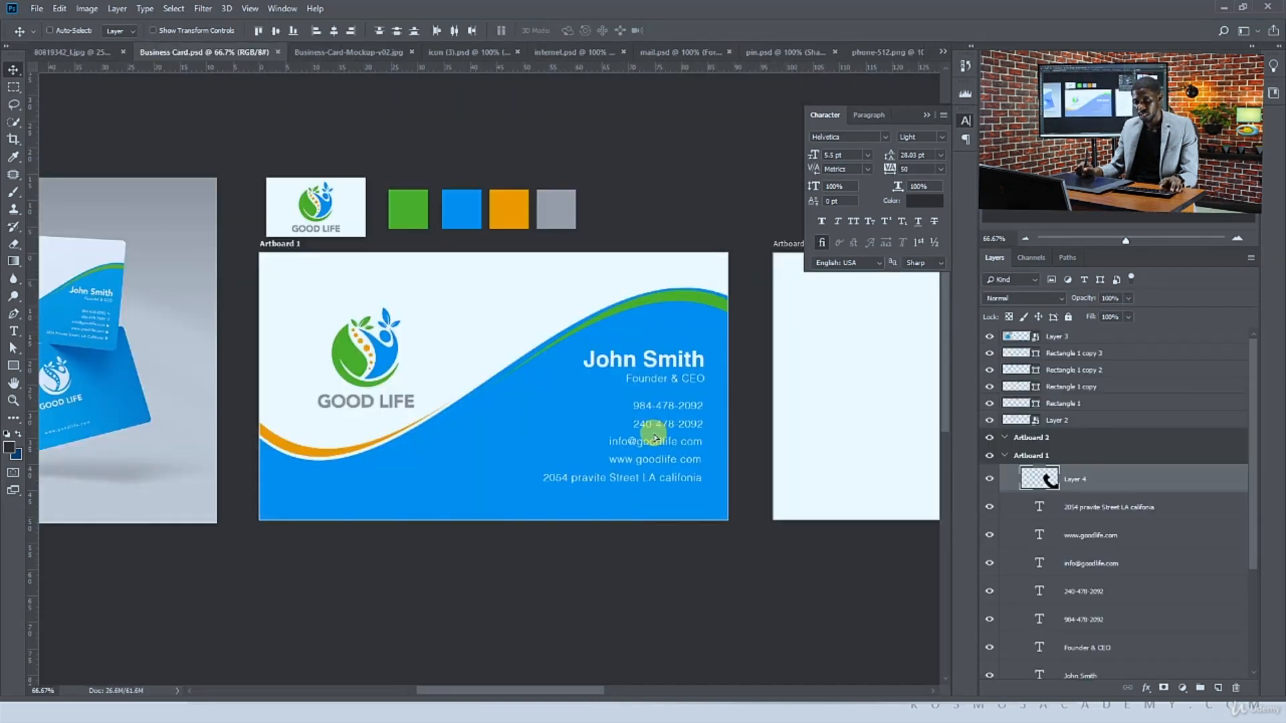
pyautogui.rightClick(1088, 481)
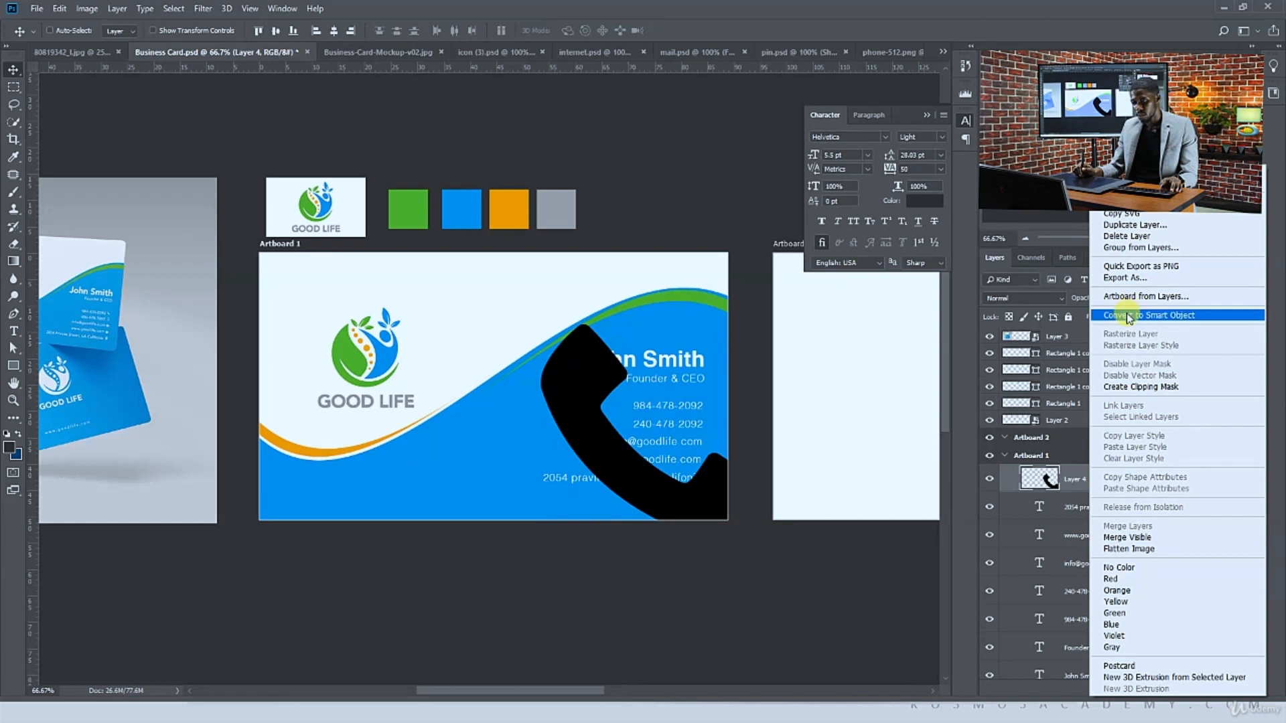
pyautogui.click(1132, 315)
# Rename the phone icon layer as phone
pyautogui.doubleClick(1074, 479)
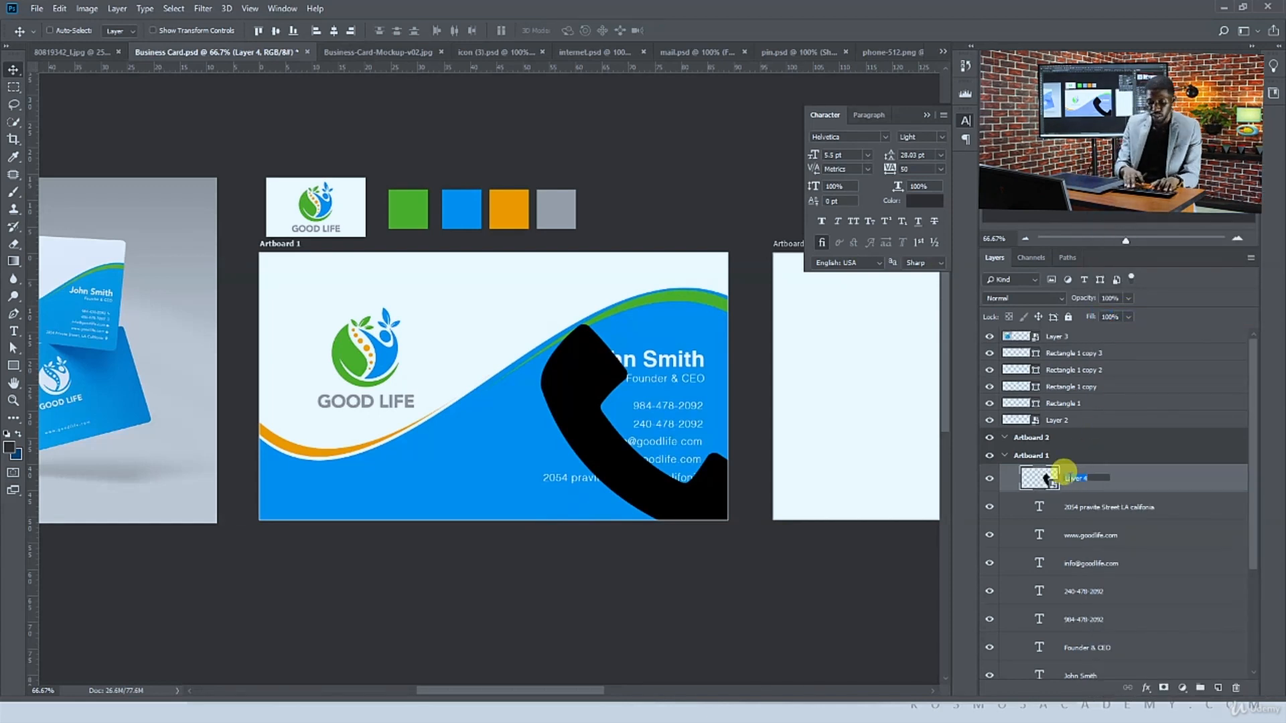
pyautogui.write('phone')
pyautogui.press('Return')
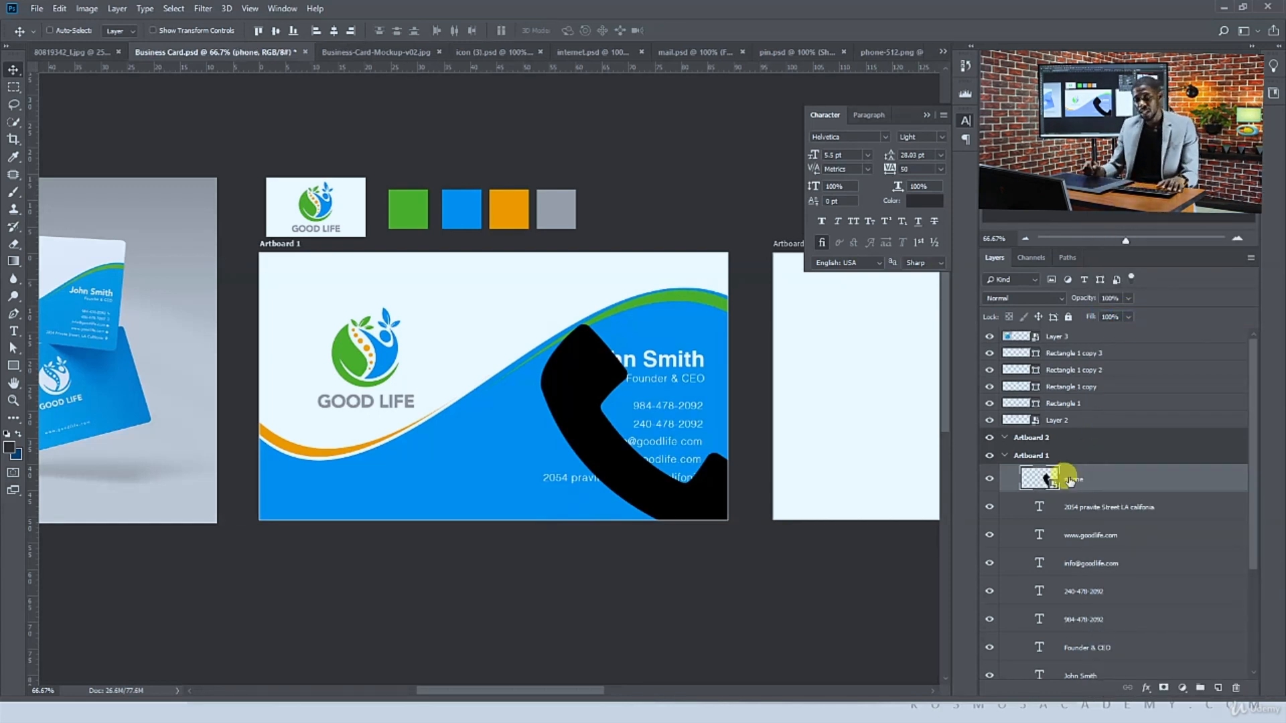
# Scale the phone icon down and place it just right of the first phone number
pyautogui.click(153, 30)
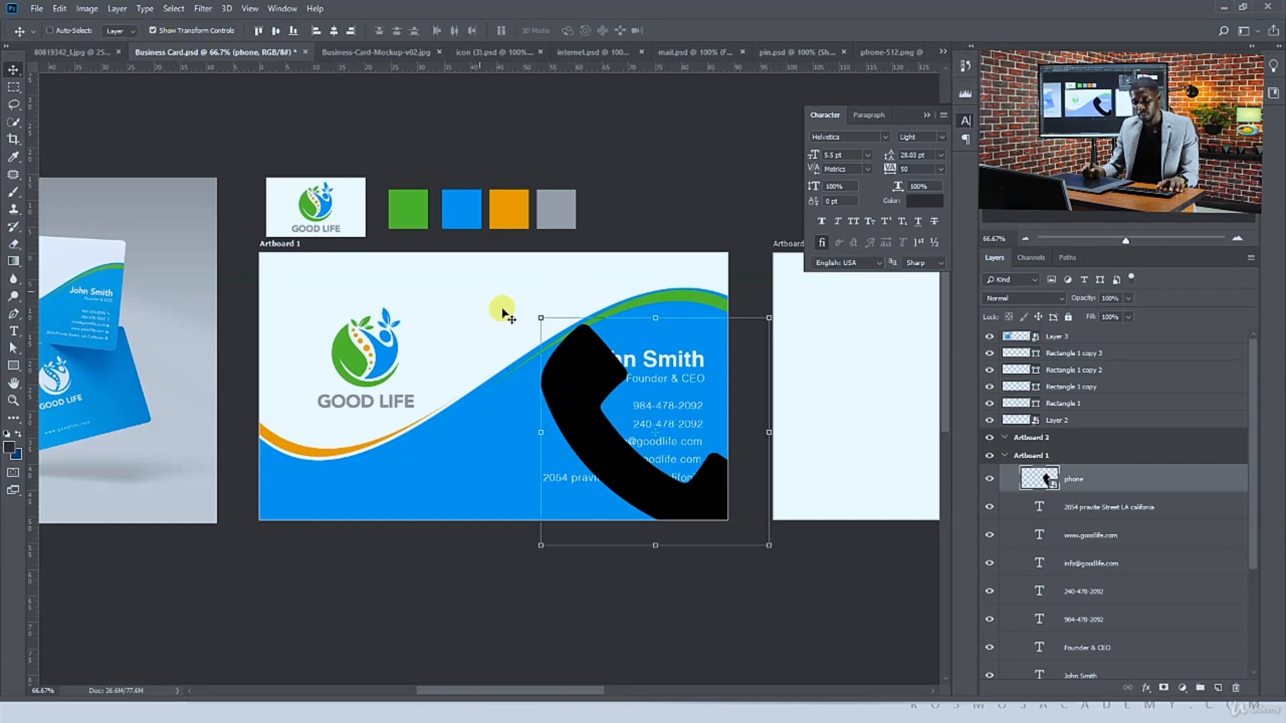
pyautogui.moveTo(540, 319); pyautogui.dragTo(640, 417)
pyautogui.hotkey('ctrl', '+')
pyautogui.hotkey('ctrl', '+')
pyautogui.hotkey('ctrl', '+')
pyautogui.moveTo(499, 391); pyautogui.dragTo(212, 402)
pyautogui.moveTo(313, 593); pyautogui.dragTo(626, 510)
pyautogui.moveTo(641, 526)
pyautogui.mouseDown()
pyautogui.moveTo(611, 516)
pyautogui.moveTo(622, 540)
pyautogui.mouseUp()
pyautogui.press('Return')
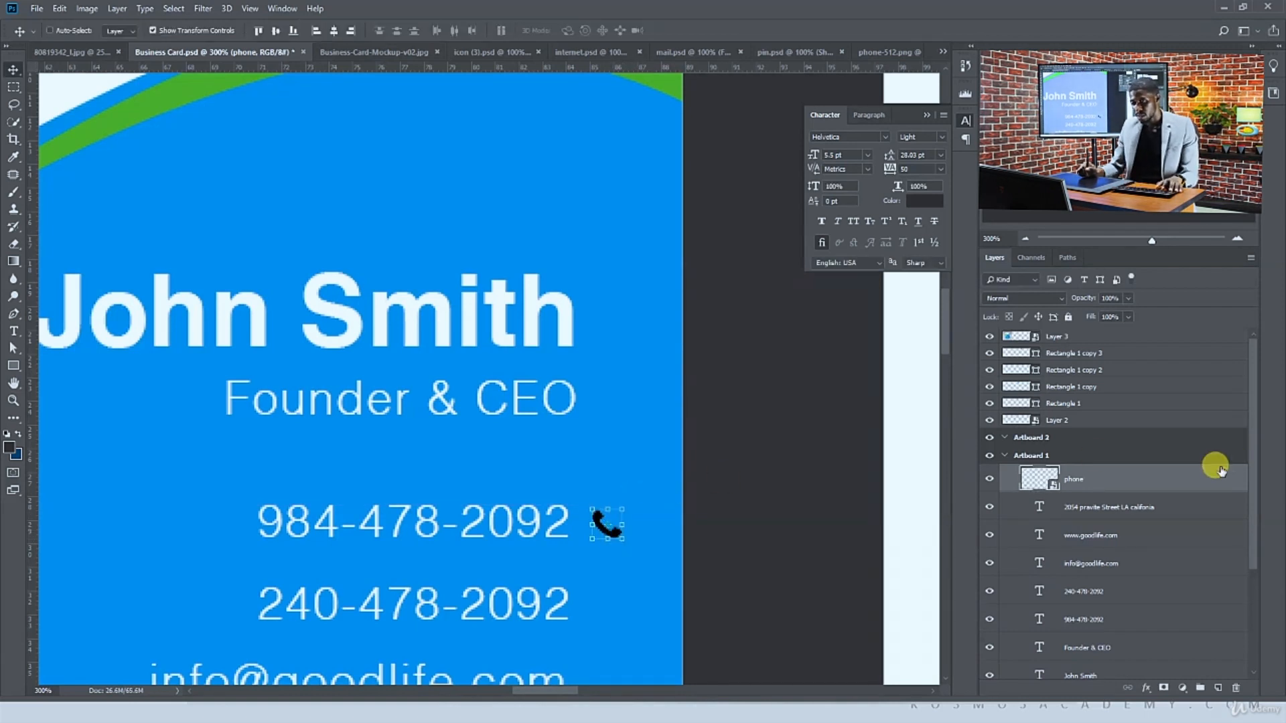
# Add a near-white Color Overlay layer style to the phone icon layer
pyautogui.click(1145, 686)
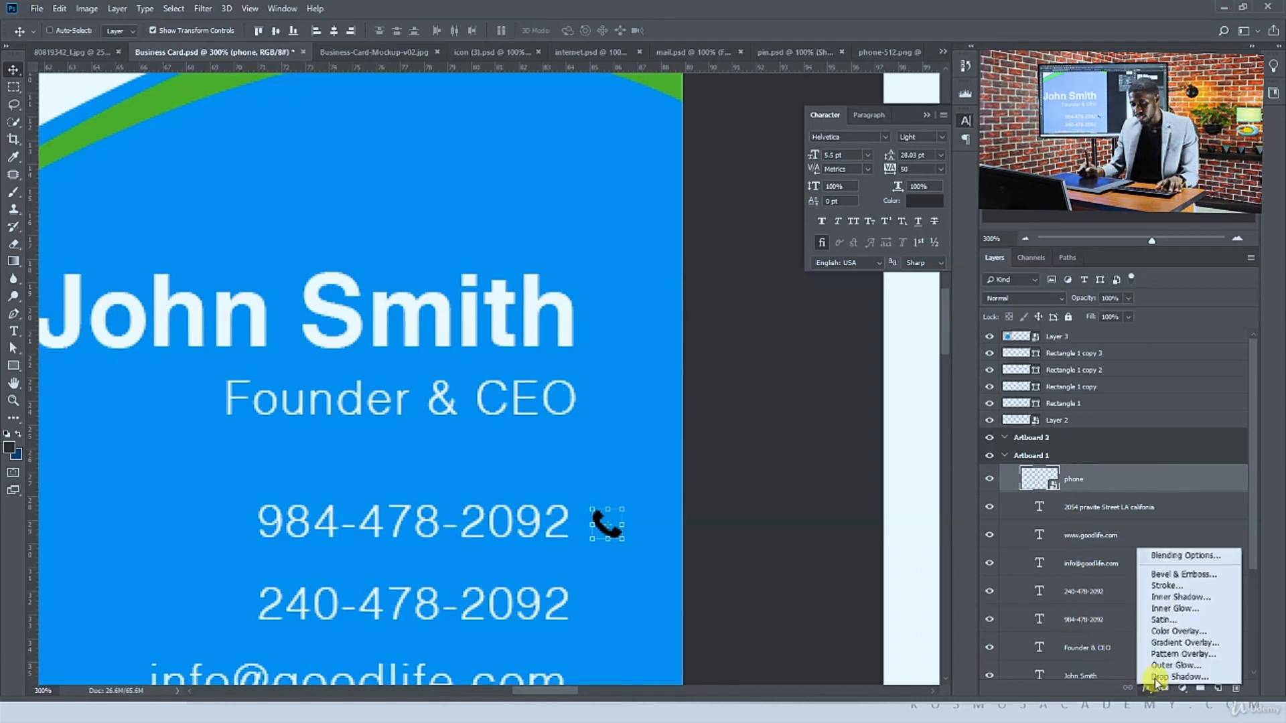
pyautogui.click(1169, 631)
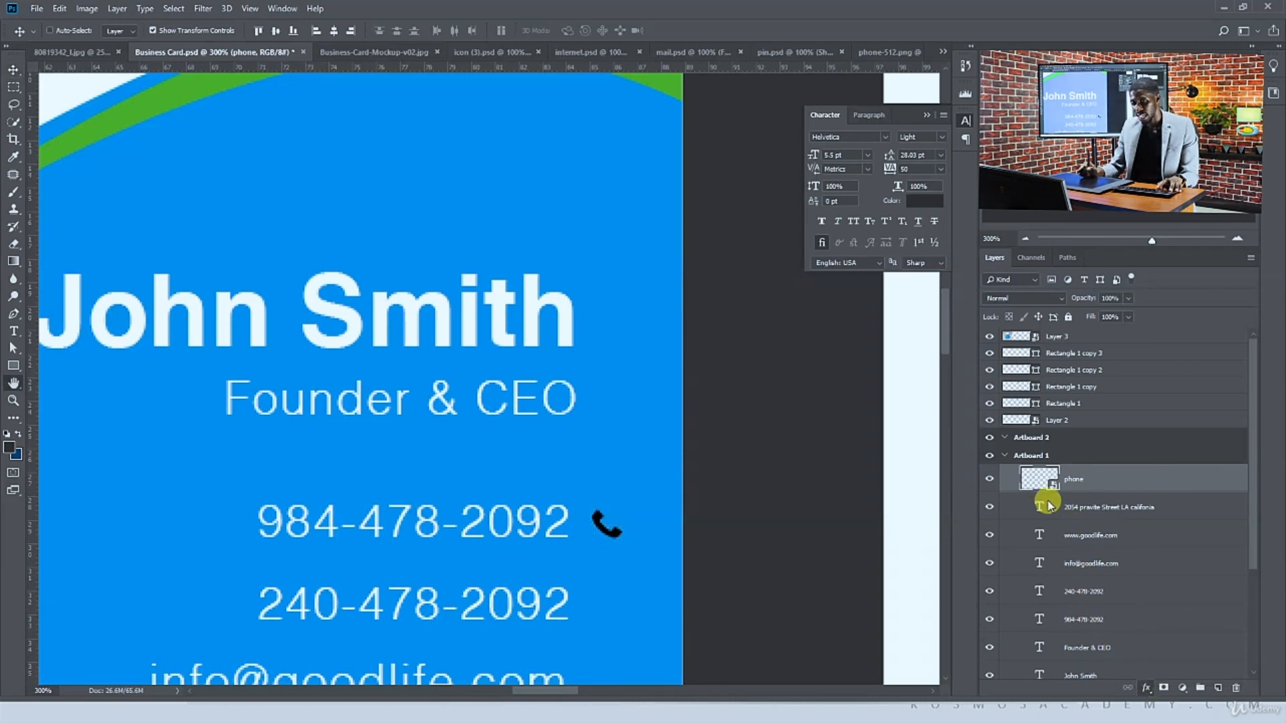
pyautogui.click(1072, 388)
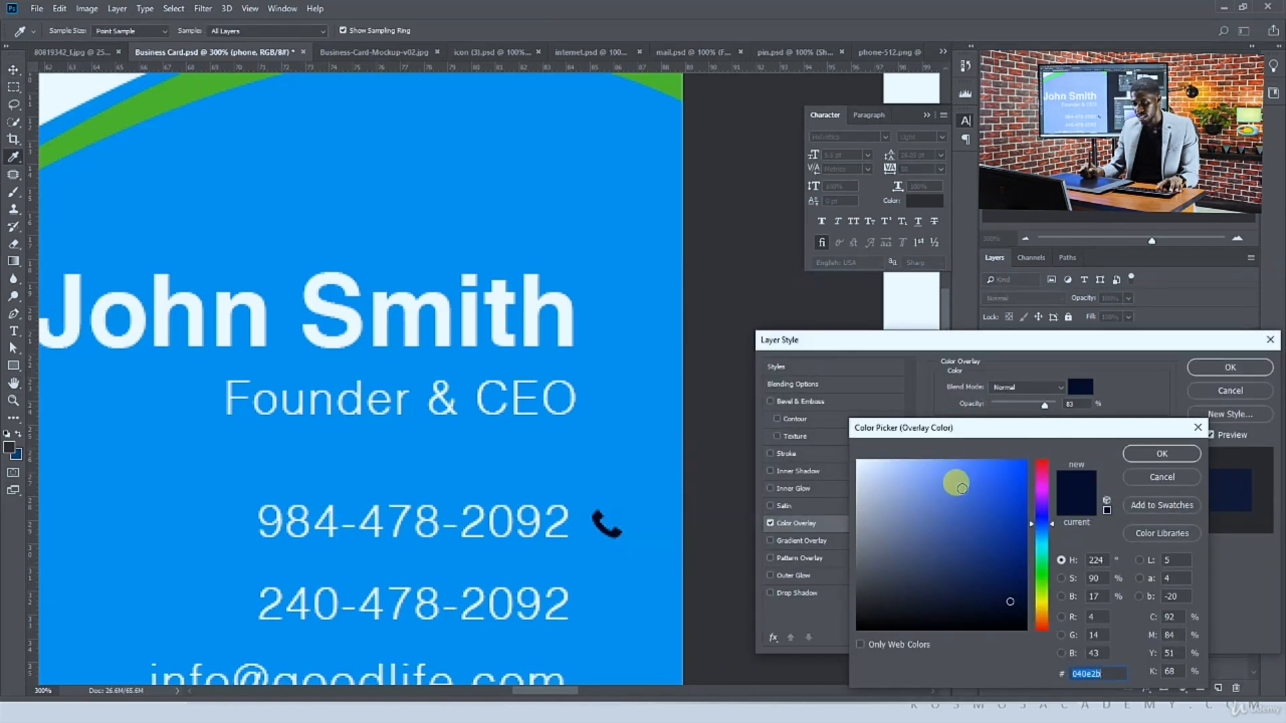
pyautogui.moveTo(955, 479); pyautogui.dragTo(805, 450)
pyautogui.click(1158, 454)
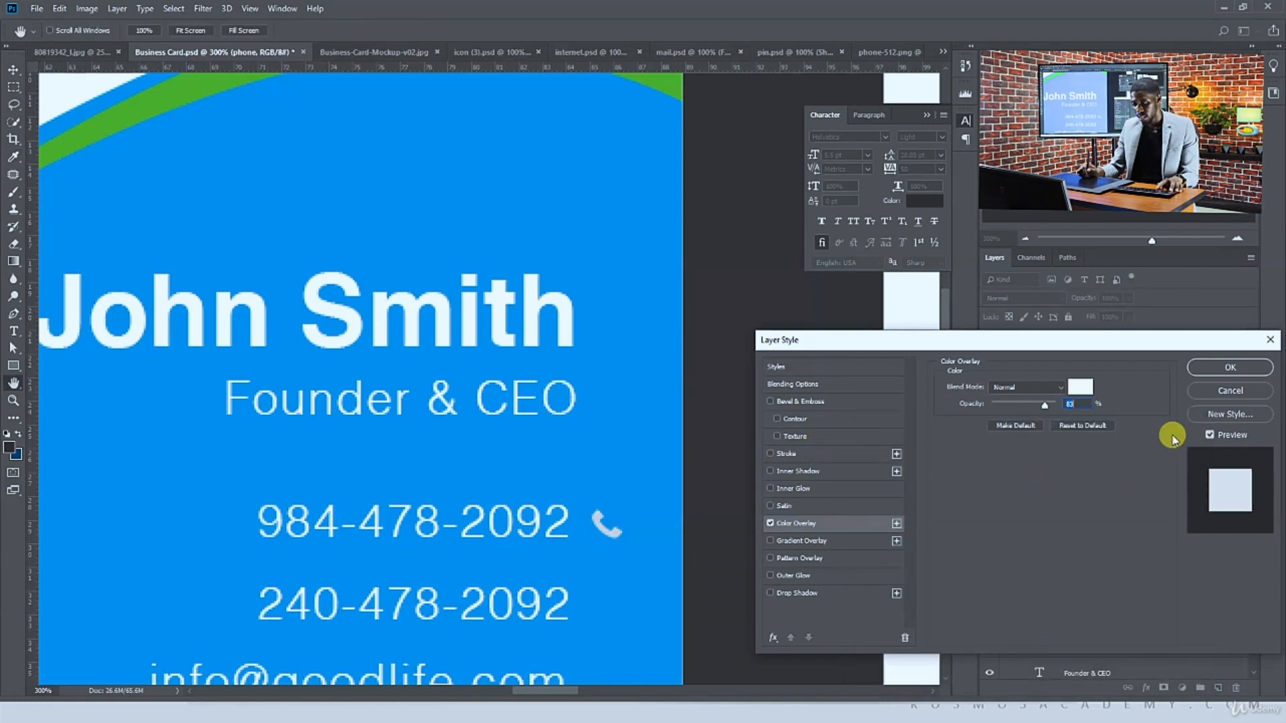
pyautogui.moveTo(1047, 405); pyautogui.dragTo(1059, 406)
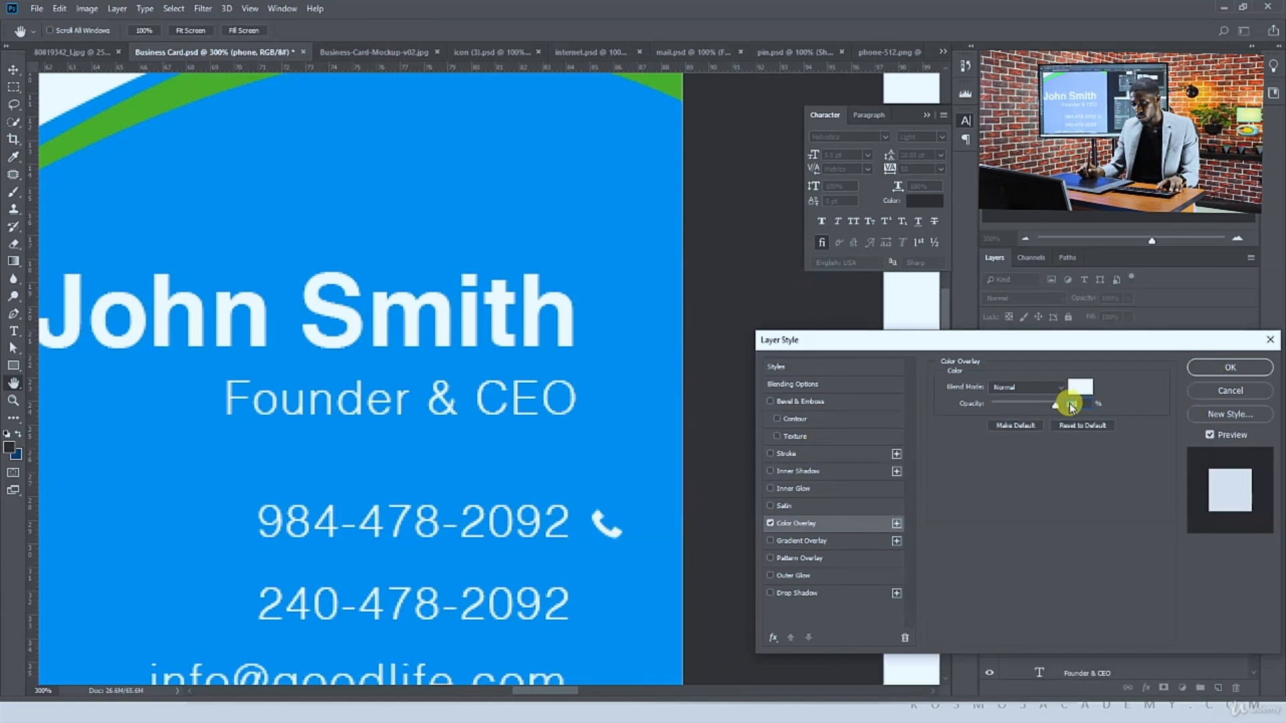
pyautogui.click(1228, 368)
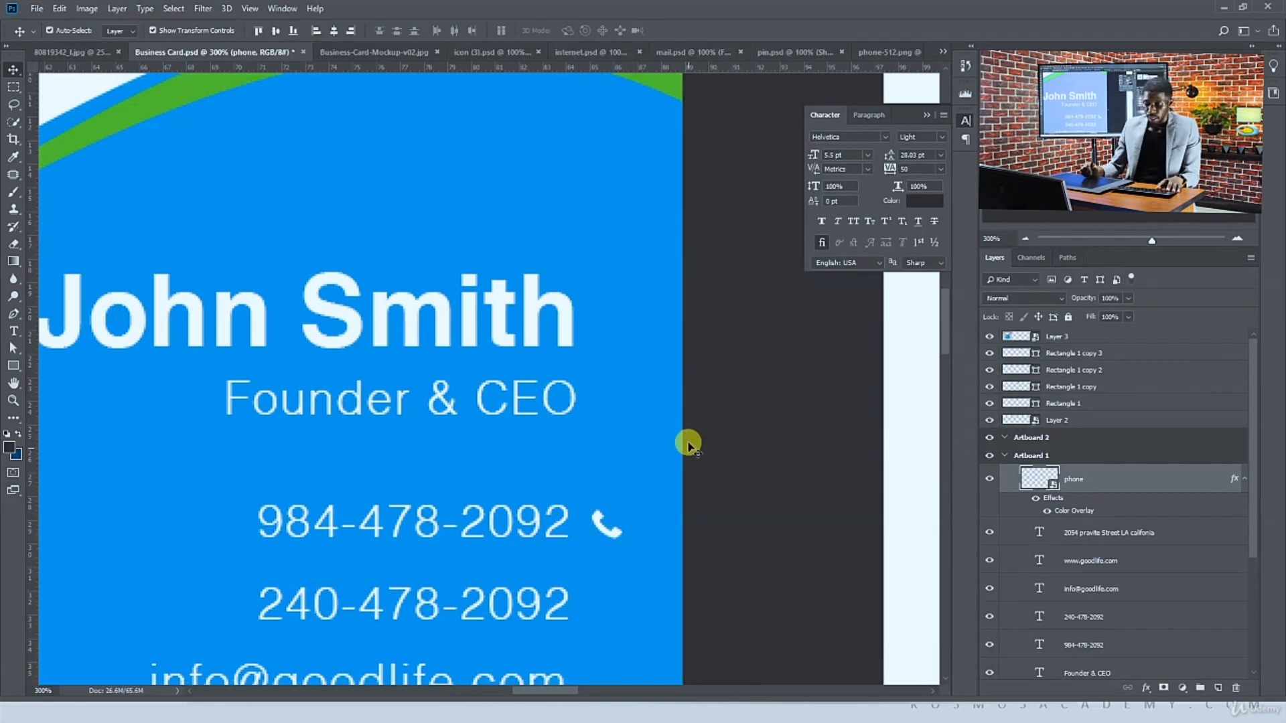
# Bring the mobile phone icon from icon (3).psd into the card beside the second number and rename its layer cell phone
pyautogui.hotkey('ctrl', '-')
pyautogui.hotkey('ctrl', '-')
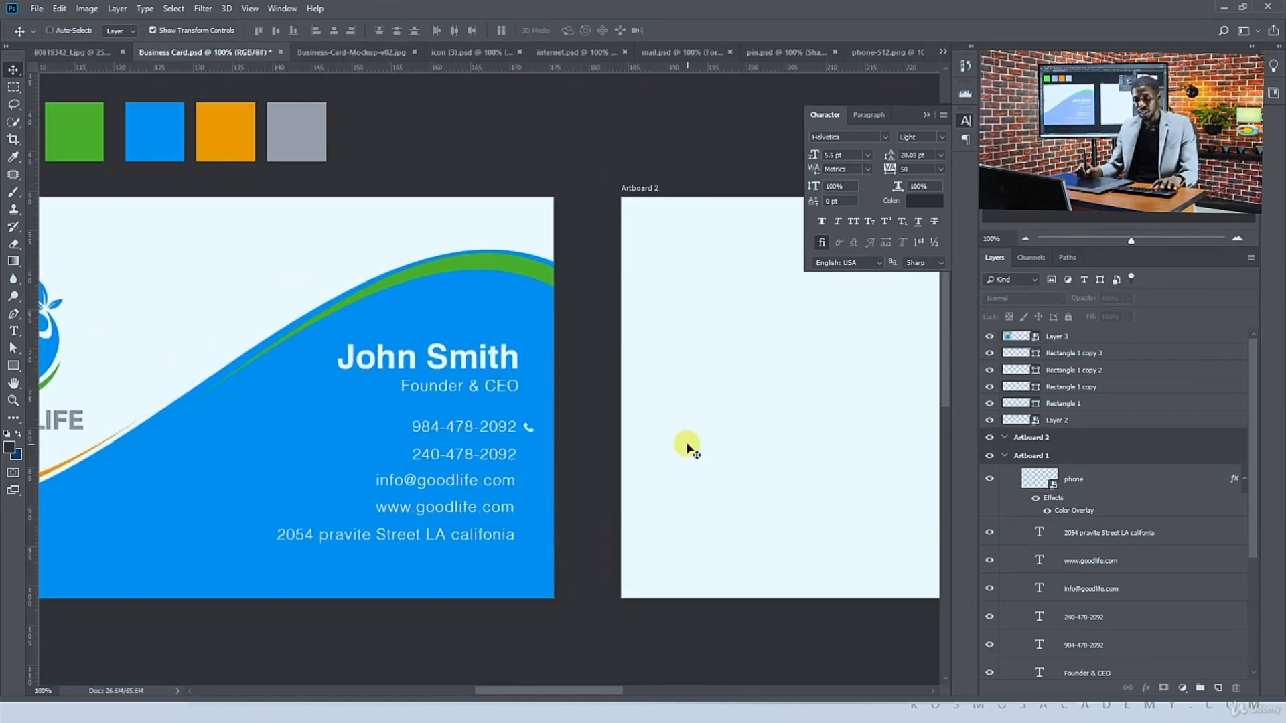
pyautogui.click(461, 52)
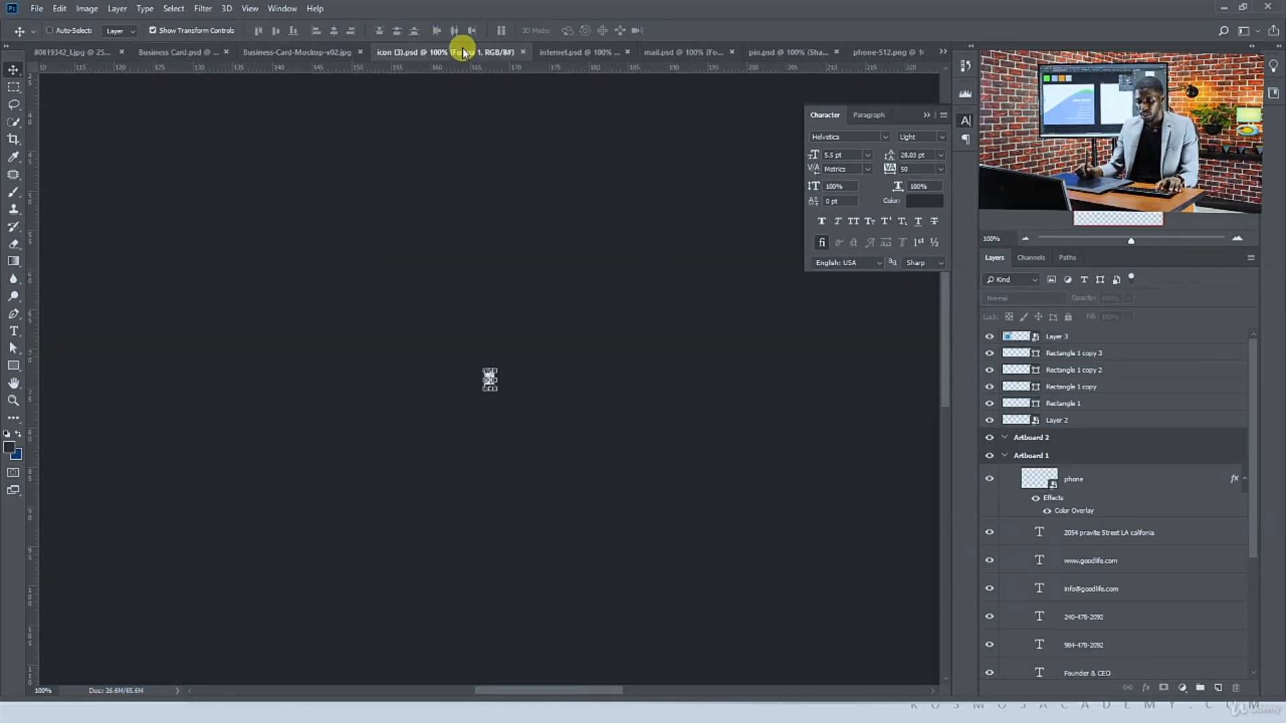
pyautogui.click(182, 31)
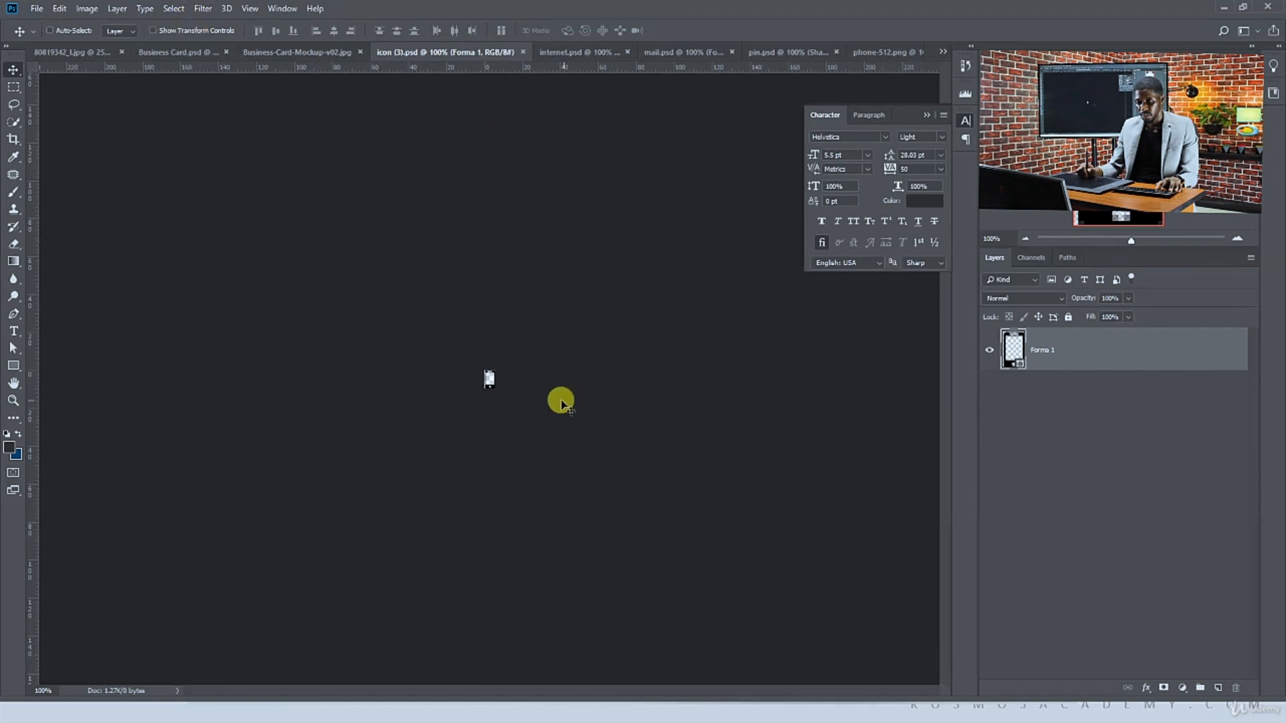
pyautogui.click(98, 52)
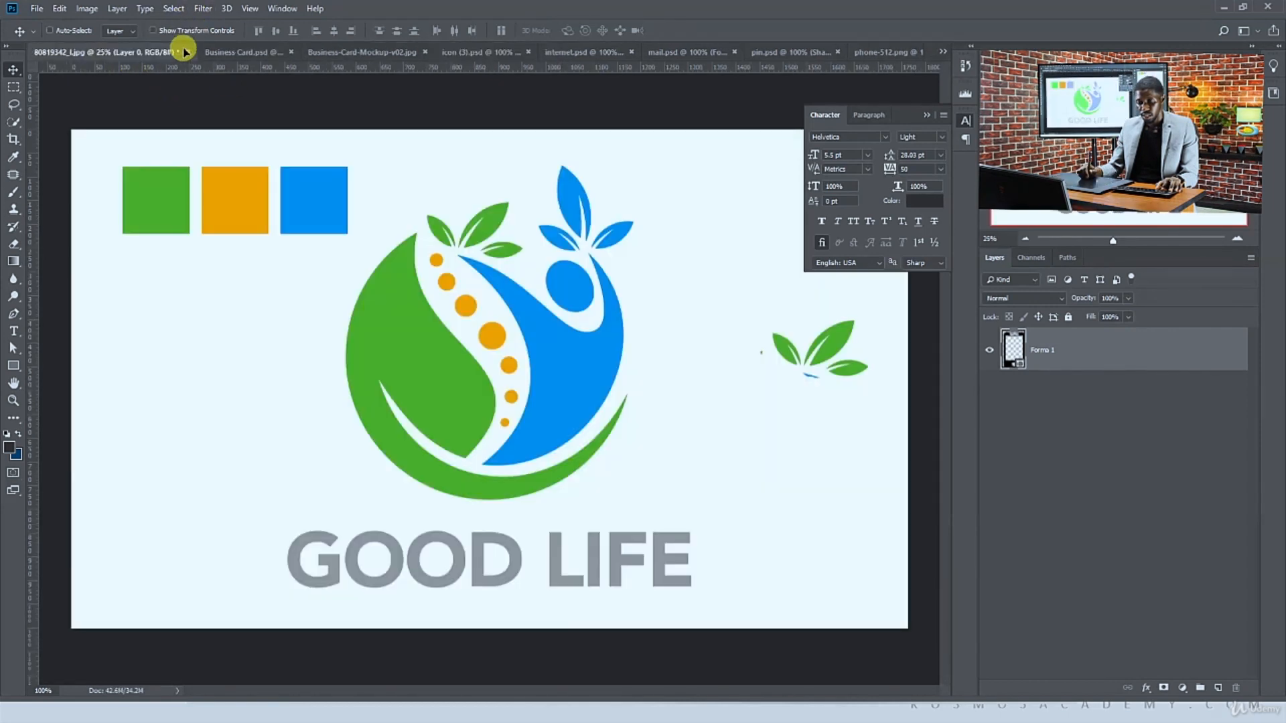
pyautogui.click(224, 52)
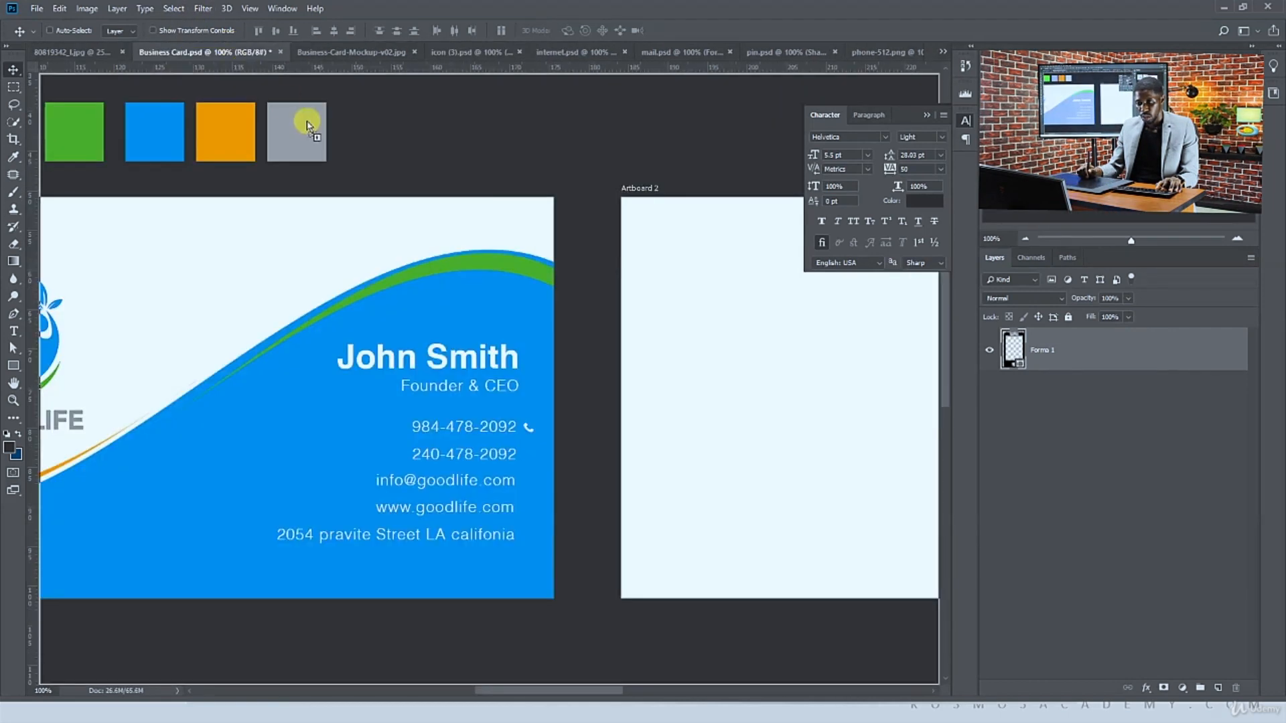
pyautogui.moveTo(485, 413); pyautogui.dragTo(533, 452)
pyautogui.hotkey('ctrl', '+')
pyautogui.hotkey('ctrl', '+')
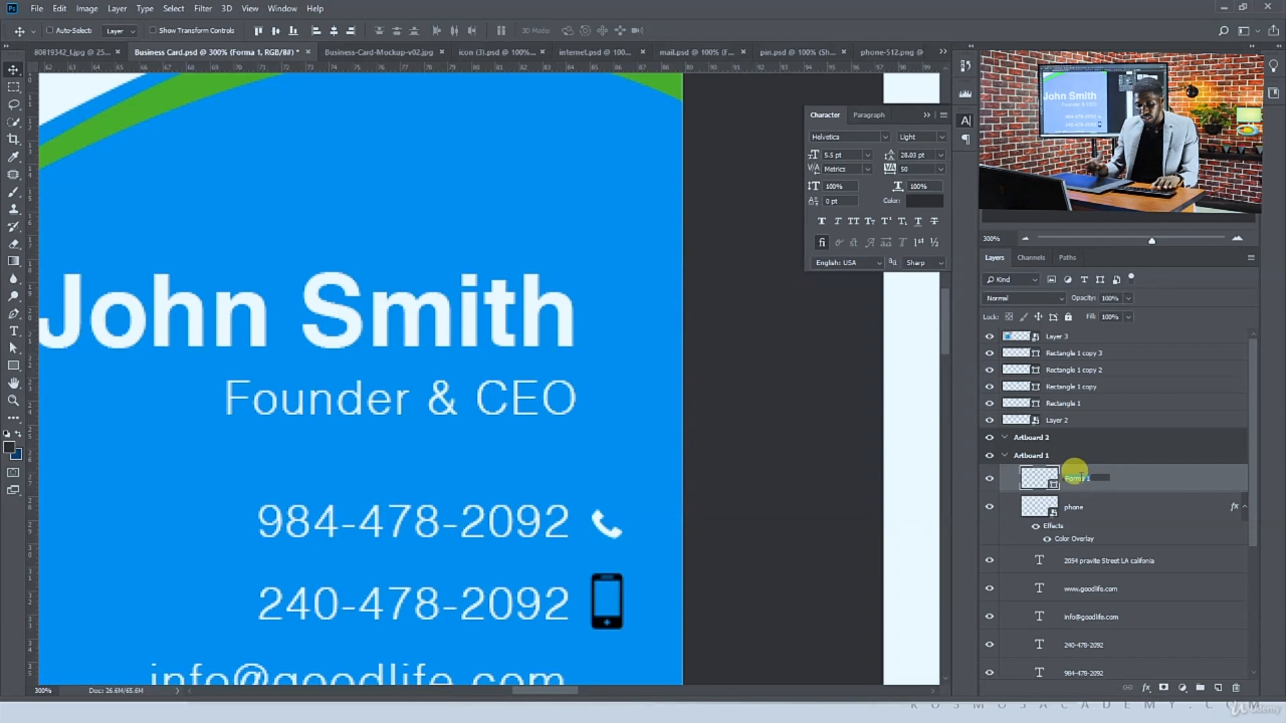
pyautogui.write('cell phone')
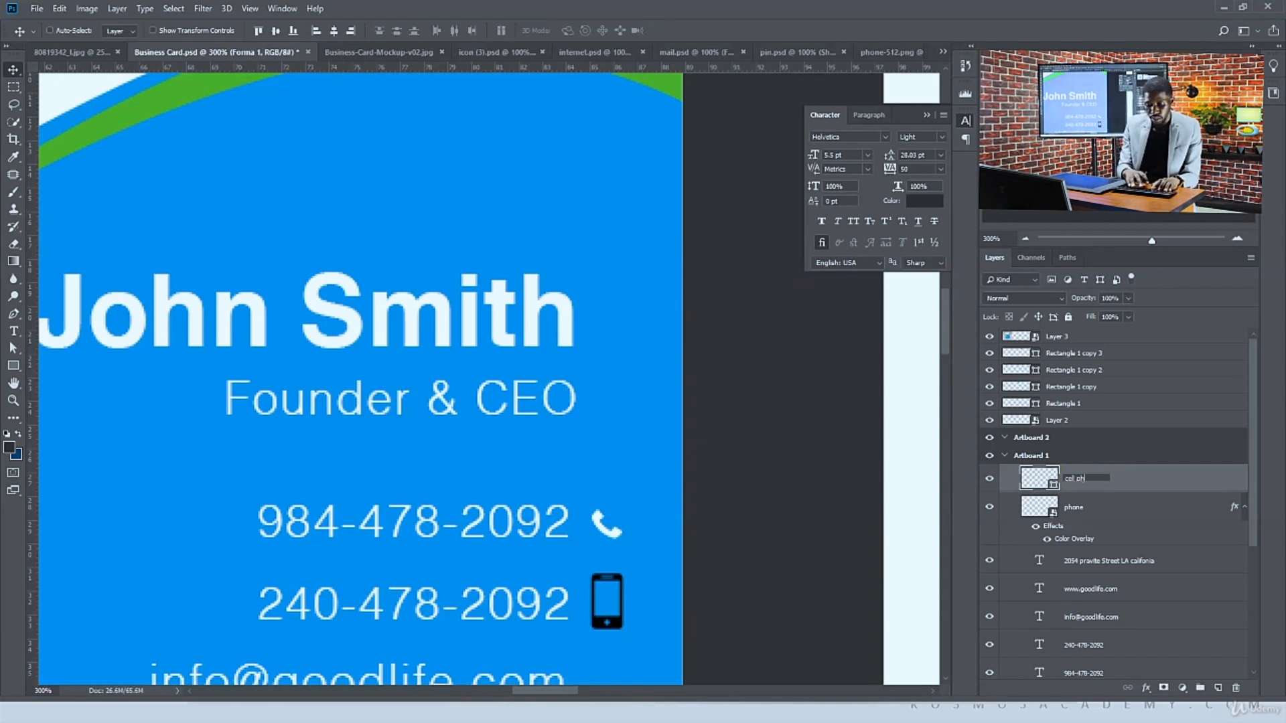
pyautogui.press('Return')
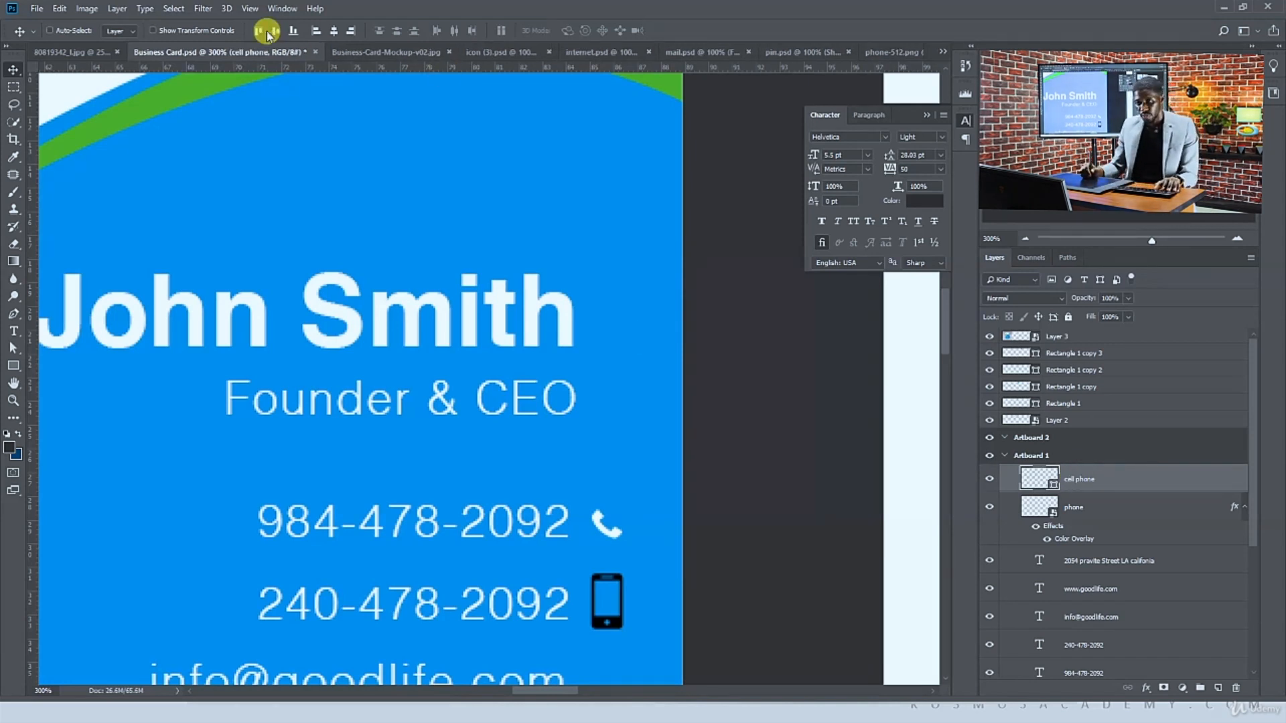
pyautogui.click(185, 31)
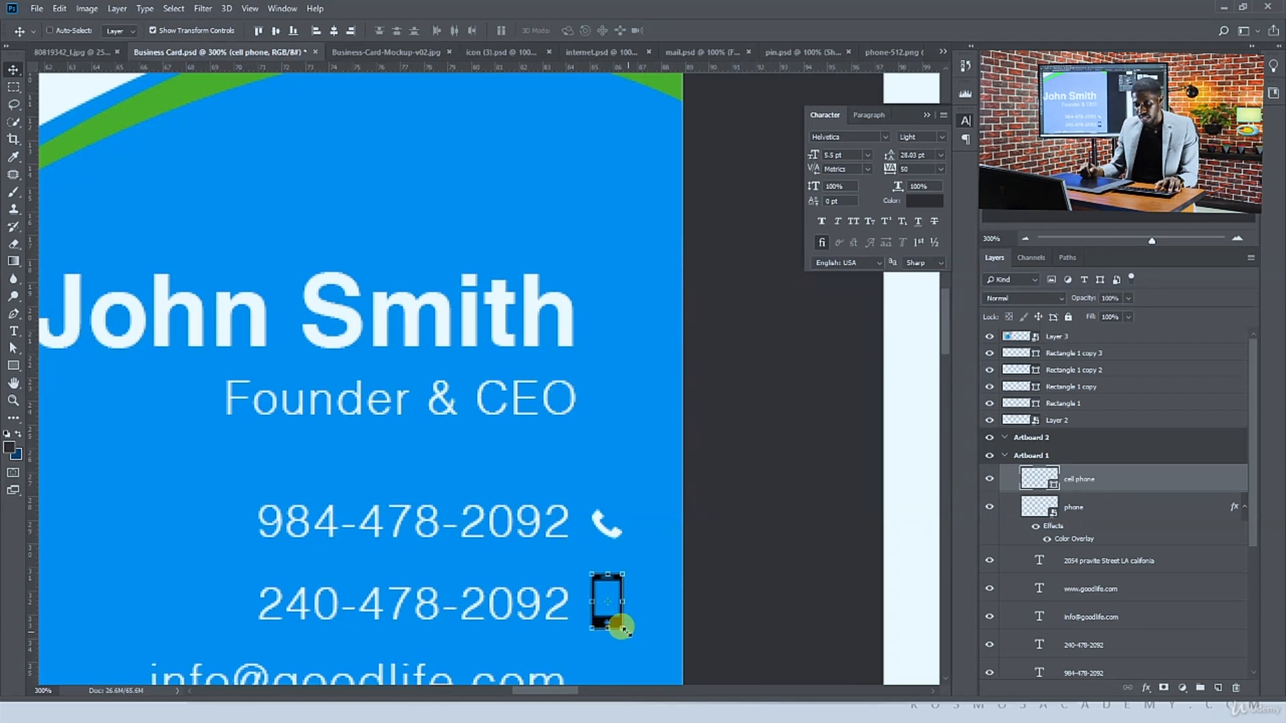
pyautogui.moveTo(622, 628)
pyautogui.mouseDown()
pyautogui.moveTo(606, 603)
pyautogui.moveTo(612, 611)
pyautogui.mouseUp()
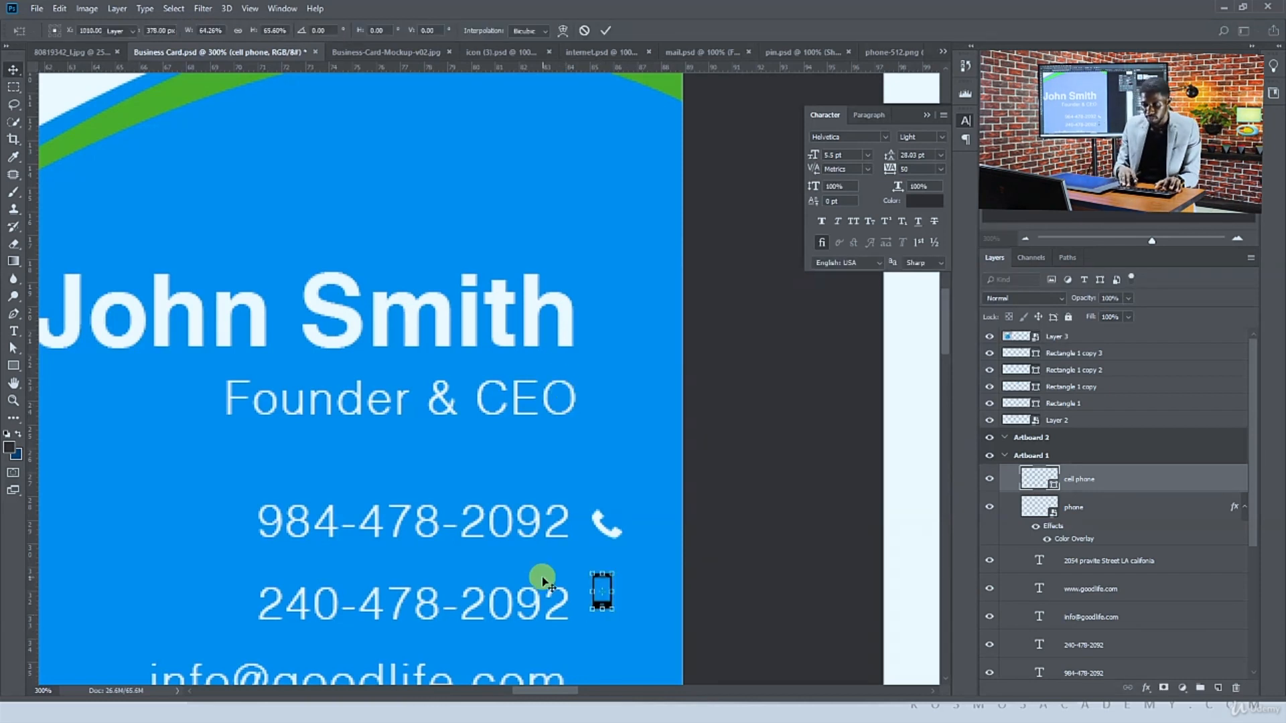
pyautogui.press('Return')
pyautogui.press('Right')
pyautogui.press('Right')
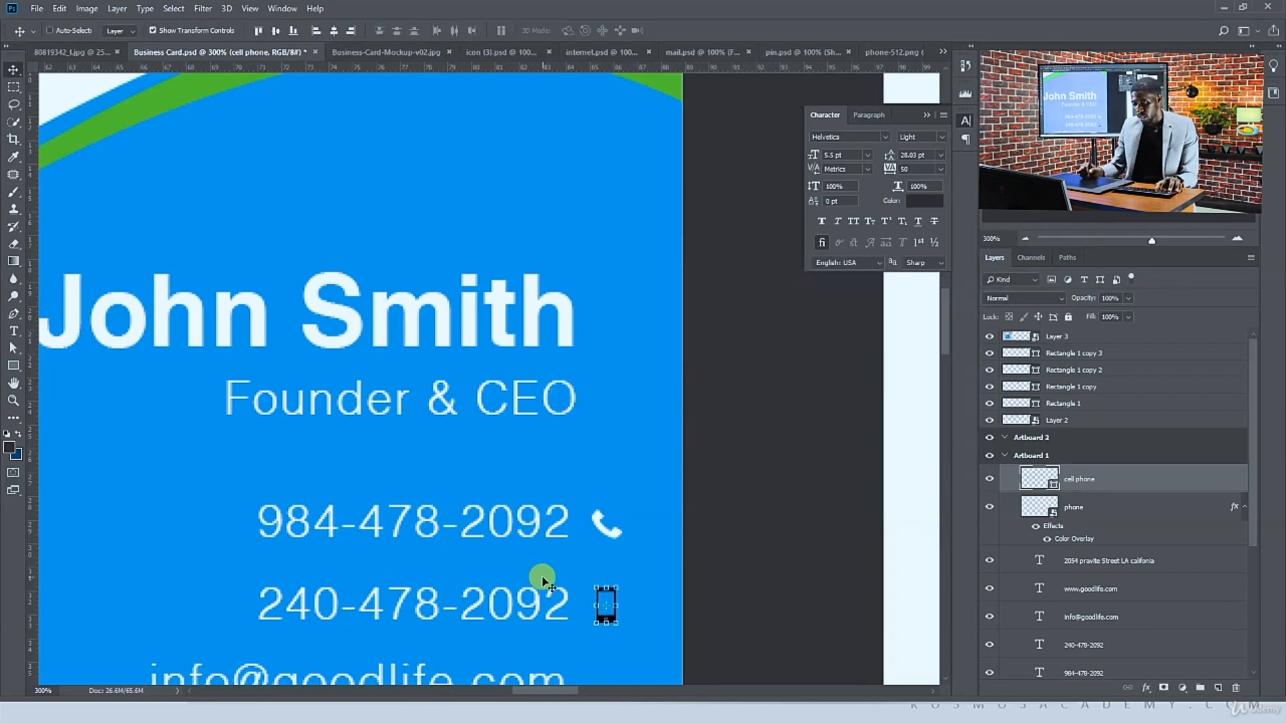
# Copy the phone layer's Color Overlay effect onto the cell phone layer
pyautogui.click(1185, 509)
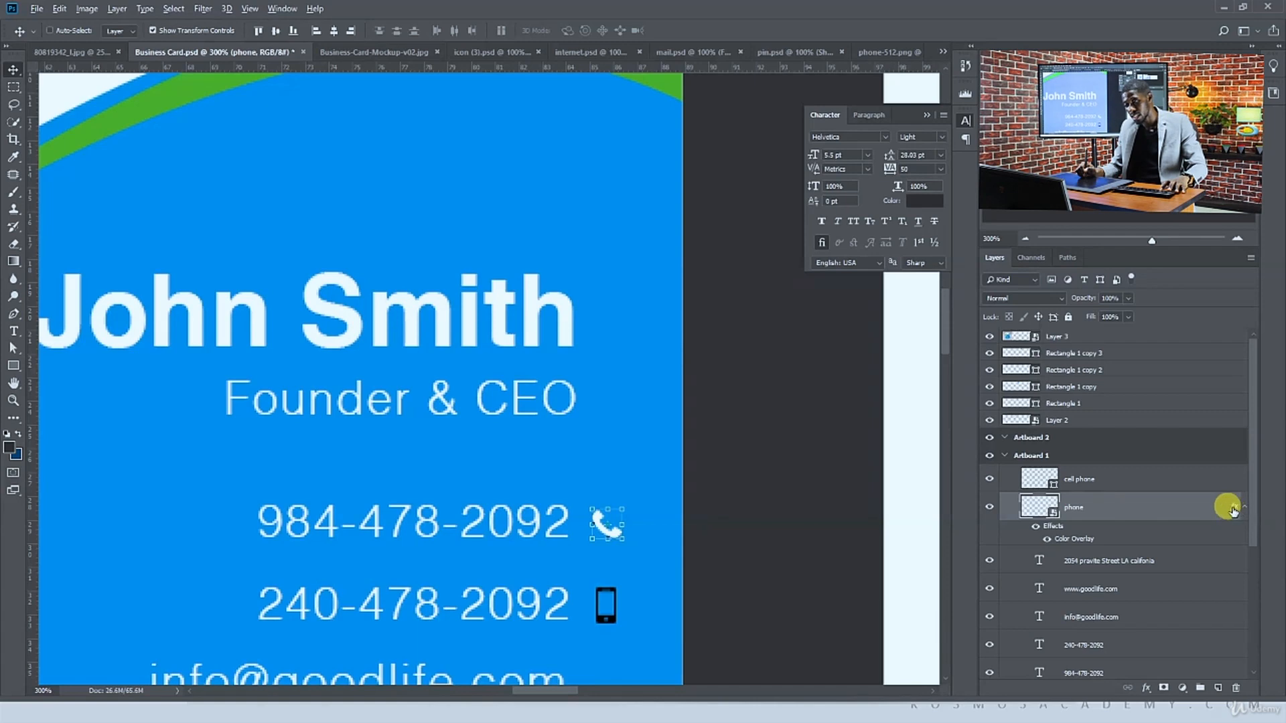
pyautogui.moveTo(1229, 487); pyautogui.dragTo(1226, 486)
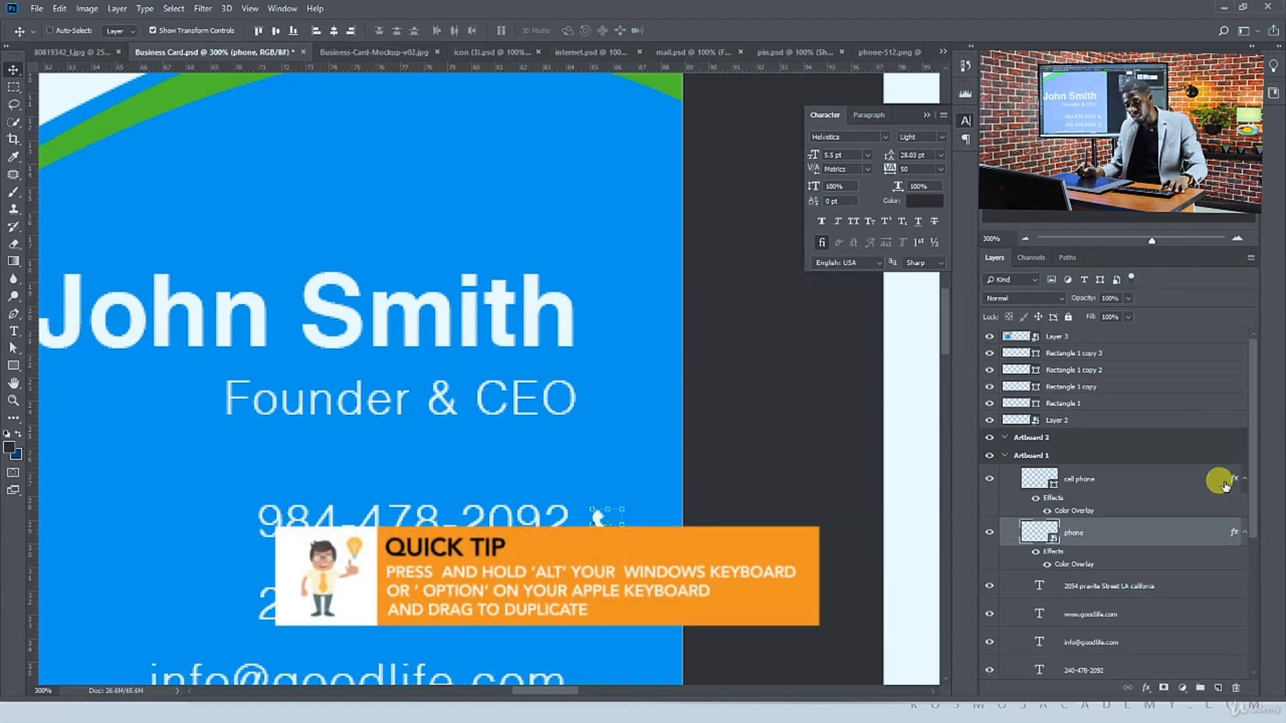
pyautogui.click(703, 514)
pyautogui.hotkey('ctrl', '-')
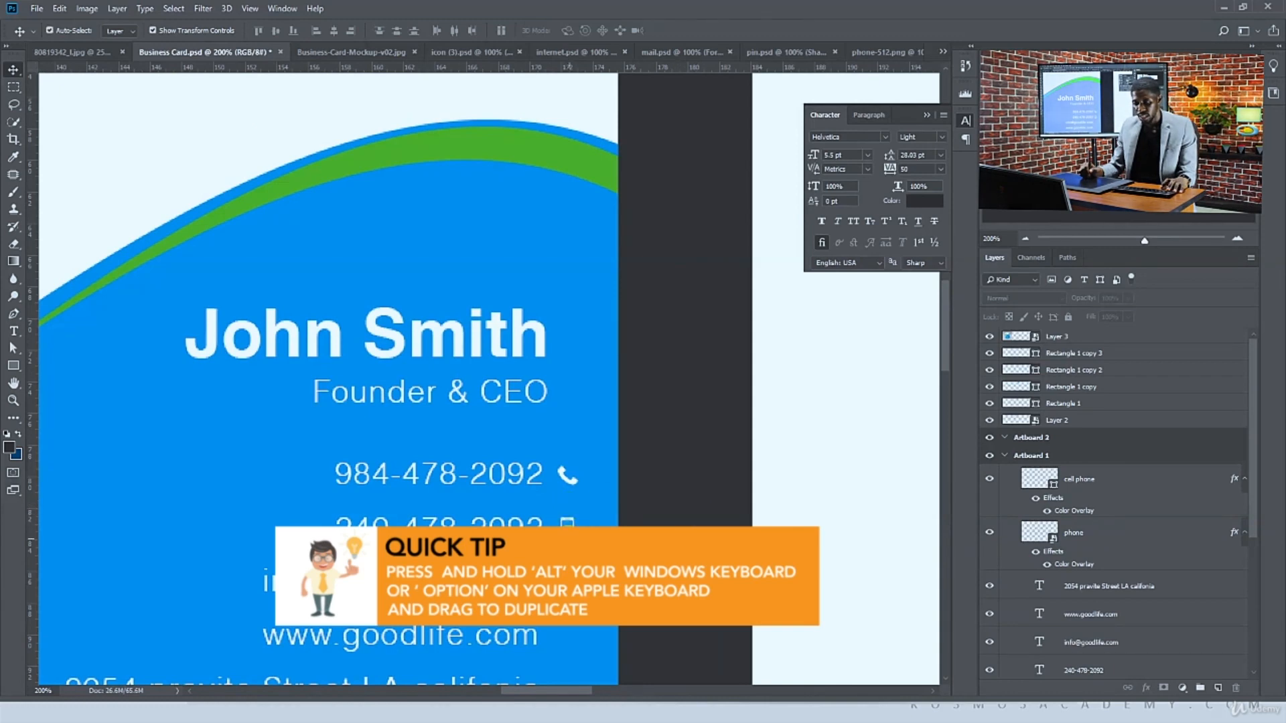
pyautogui.keyDown('ctrl'); pyautogui.click(565, 514); pyautogui.keyUp('ctrl')
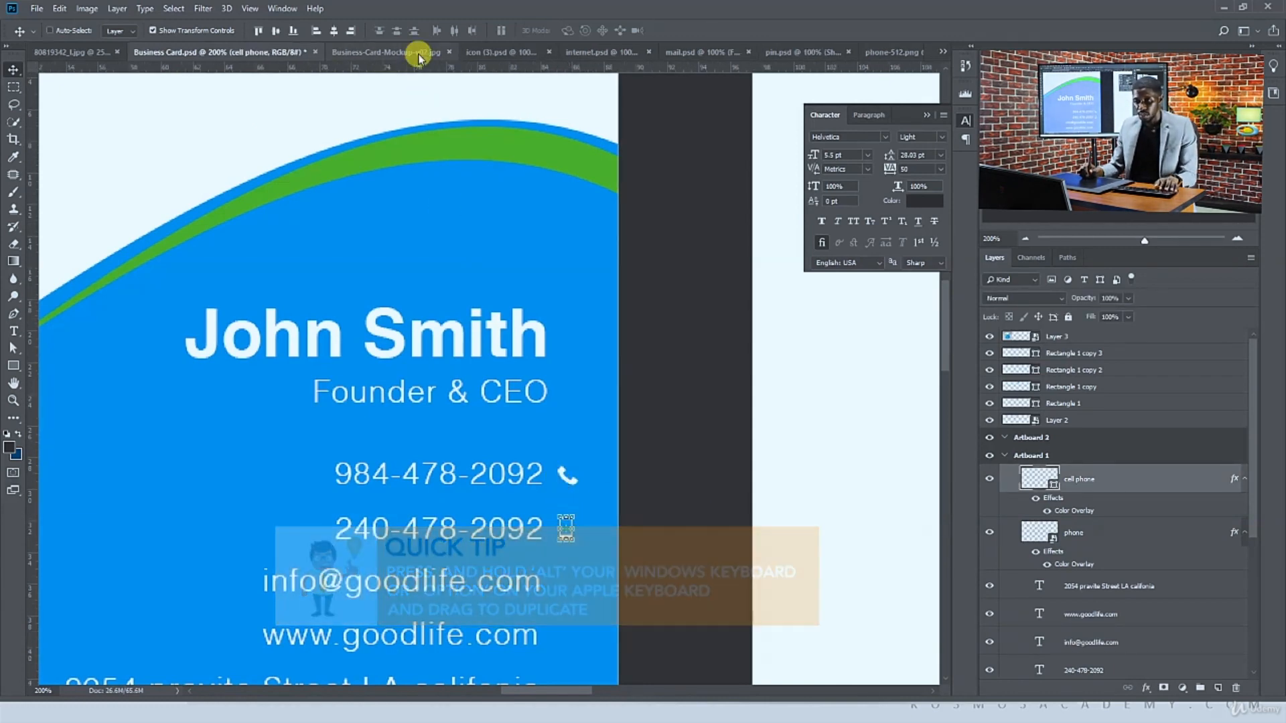
# Drag the globe icon from internet.psd into the card and convert its layer to a smart object
pyautogui.click(544, 52)
pyautogui.click(565, 52)
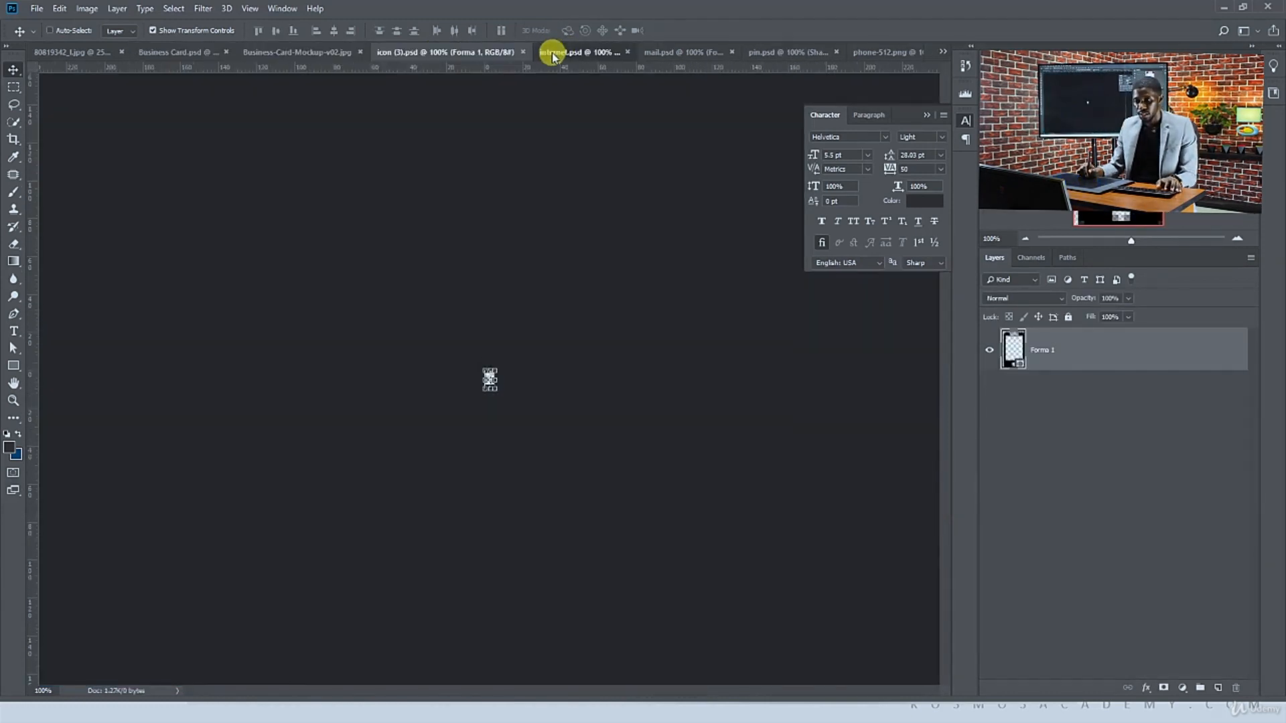
pyautogui.moveTo(531, 344); pyautogui.dragTo(453, 445)
pyautogui.hotkey('ctrl', '-')
pyautogui.hotkey('ctrl', '-')
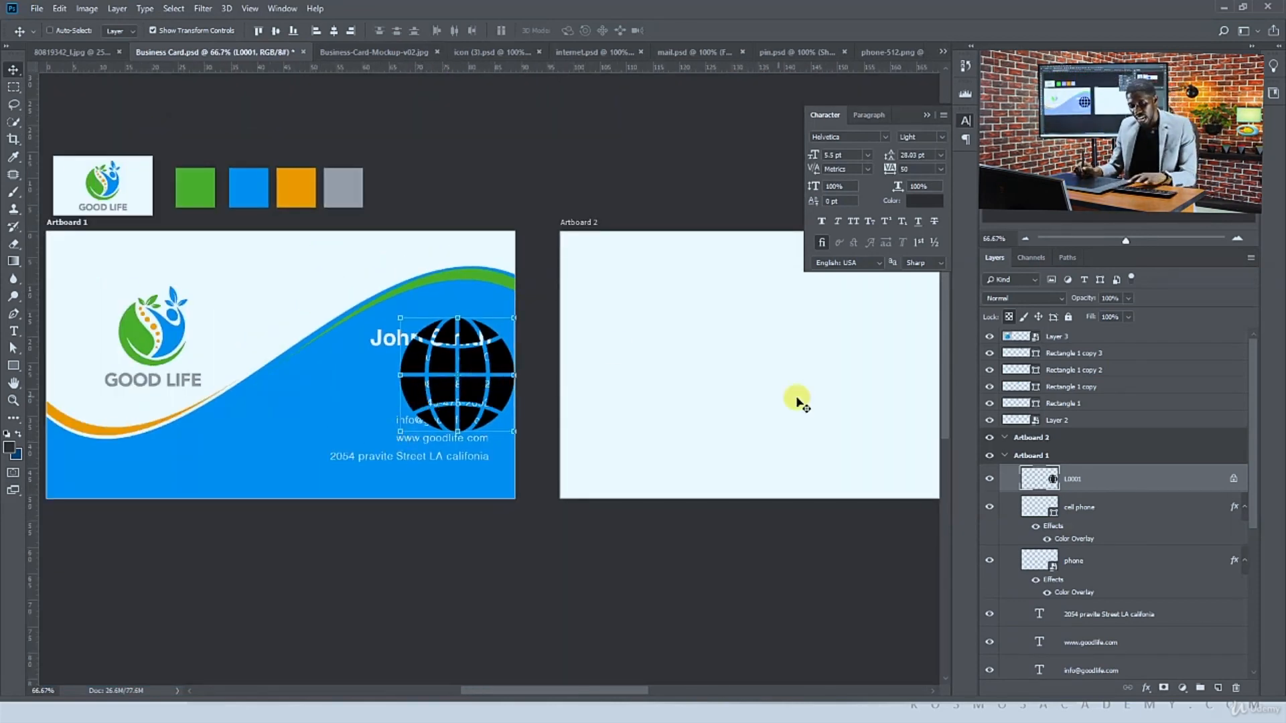
pyautogui.rightClick(1194, 482)
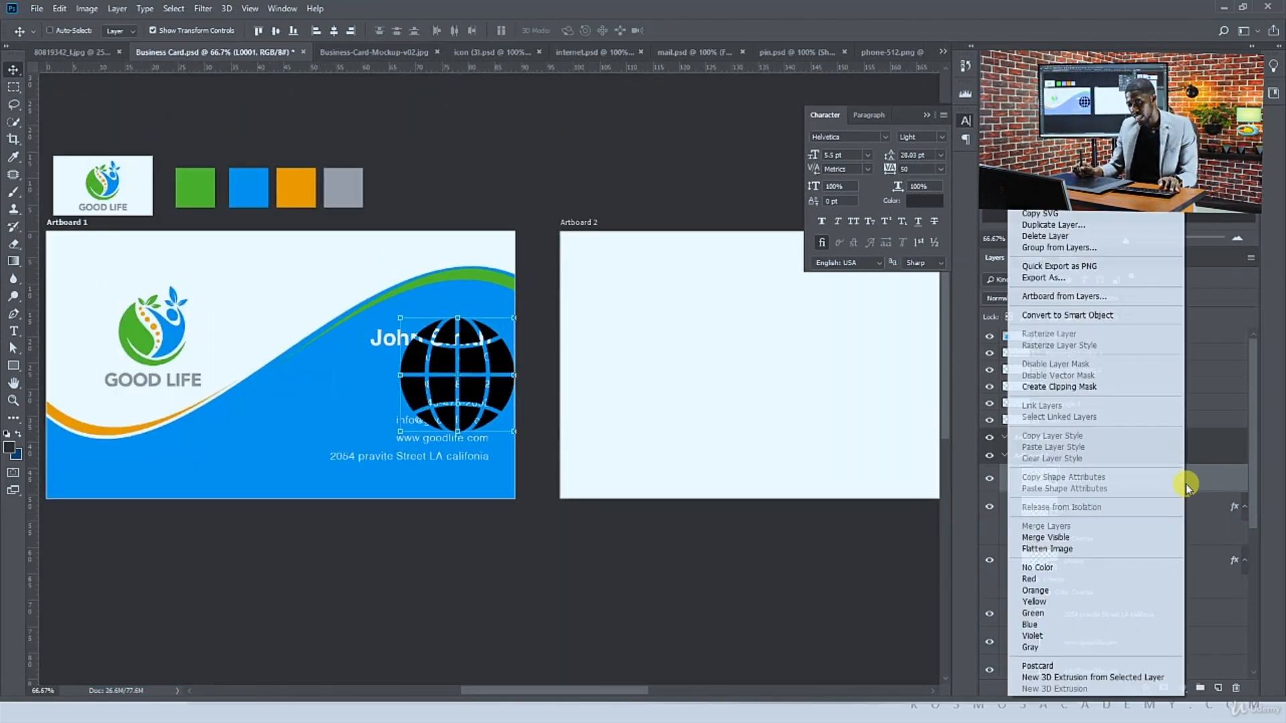
pyautogui.click(1077, 316)
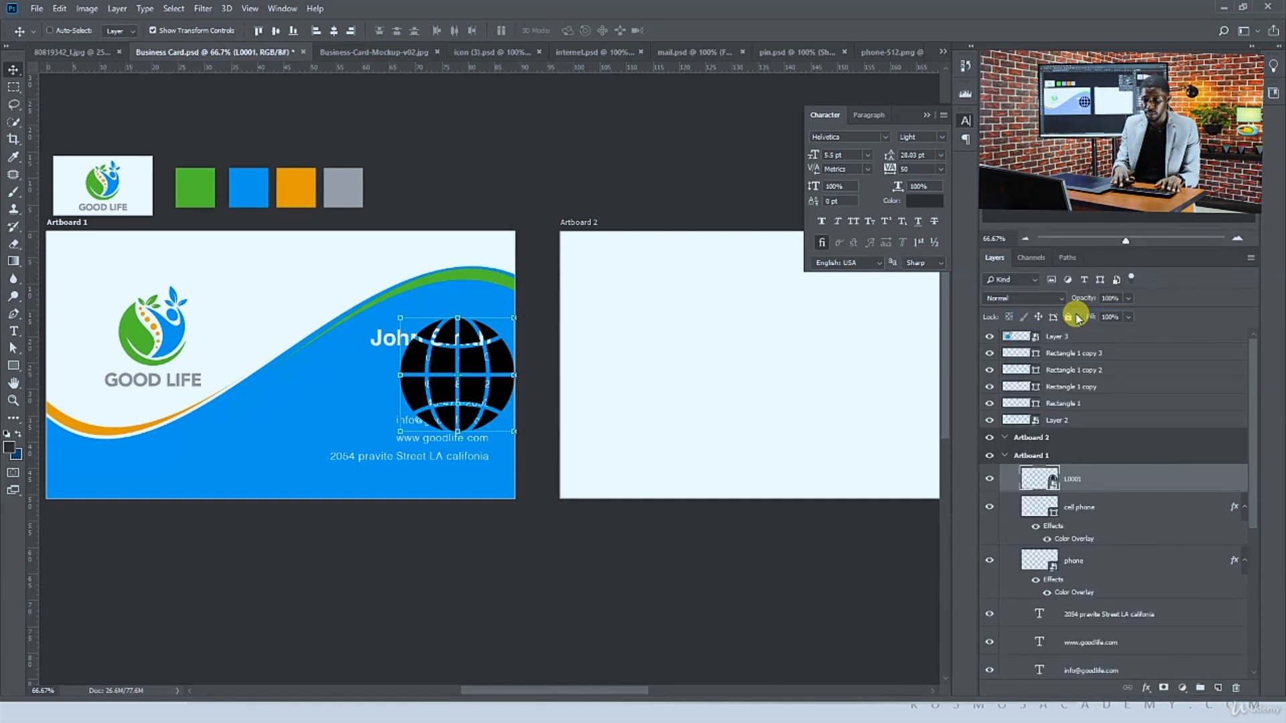
pyautogui.hotkey('ctrl', '+')
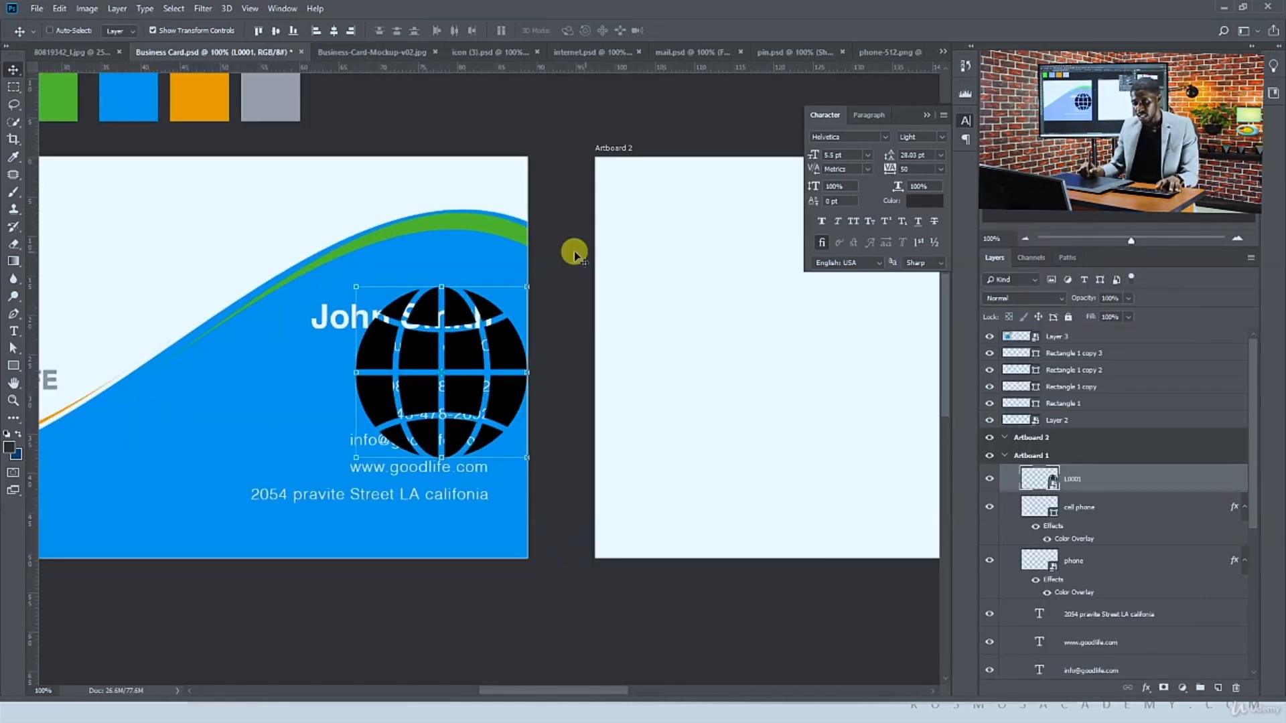
pyautogui.moveTo(527, 286); pyautogui.dragTo(457, 367)
pyautogui.press('Return')
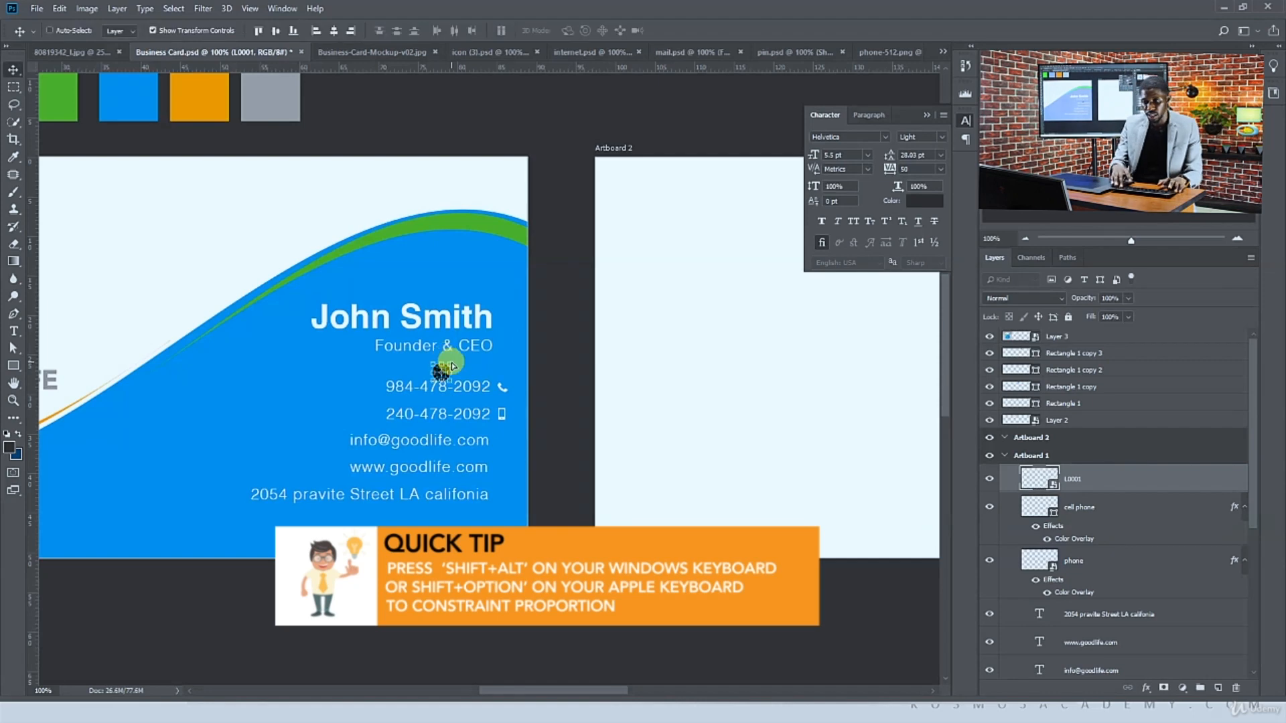
pyautogui.hotkey('ctrl', '+')
pyautogui.hotkey('ctrl', '+')
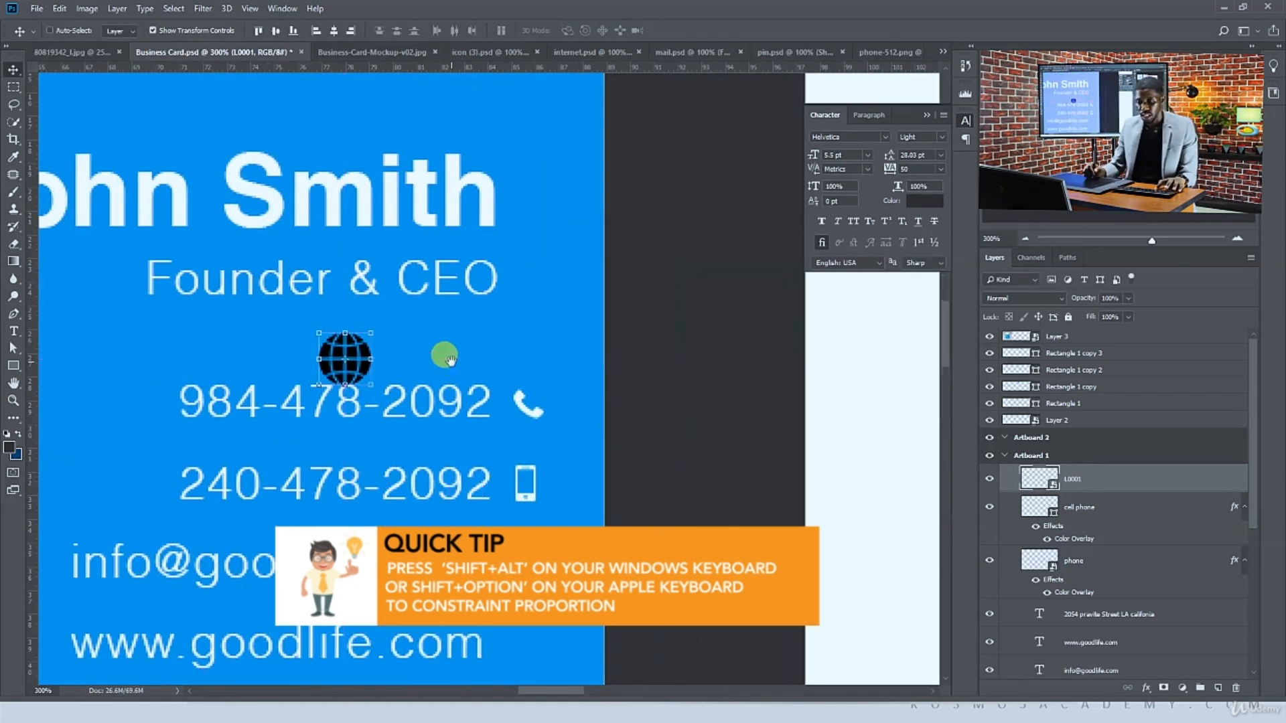
pyautogui.moveTo(420, 351); pyautogui.dragTo(355, 286)
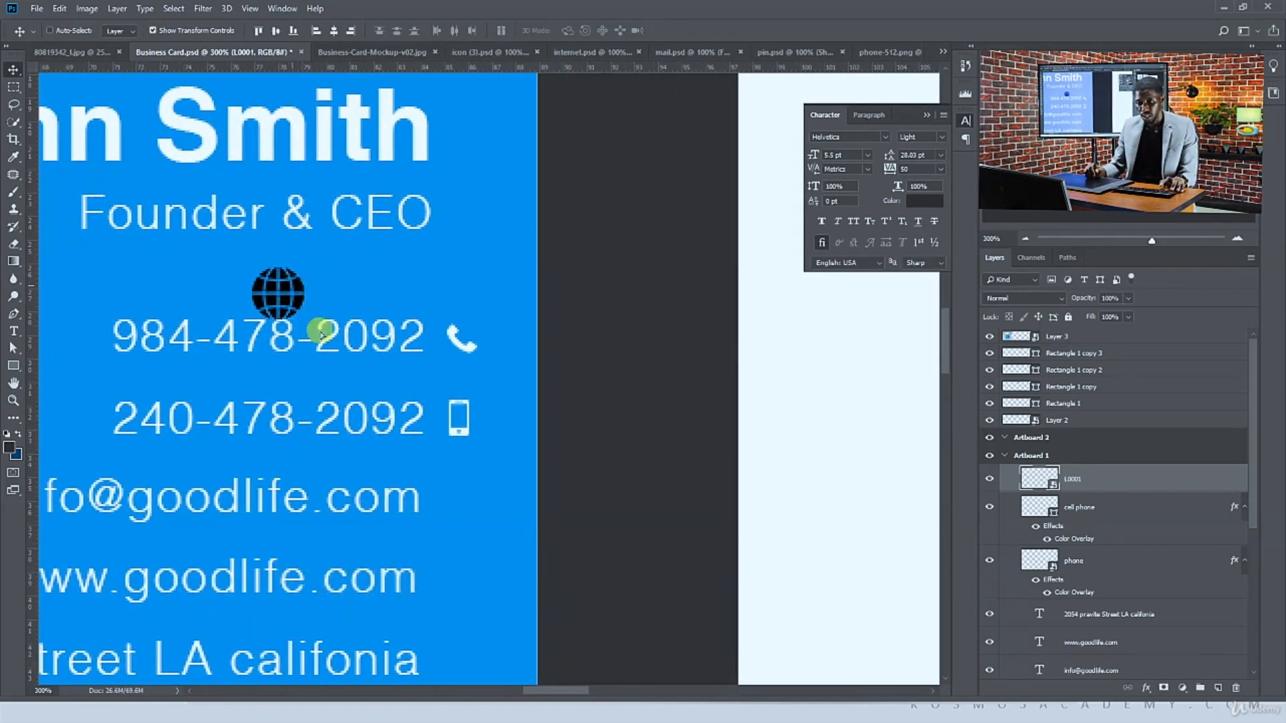
pyautogui.moveTo(322, 333); pyautogui.dragTo(481, 464)
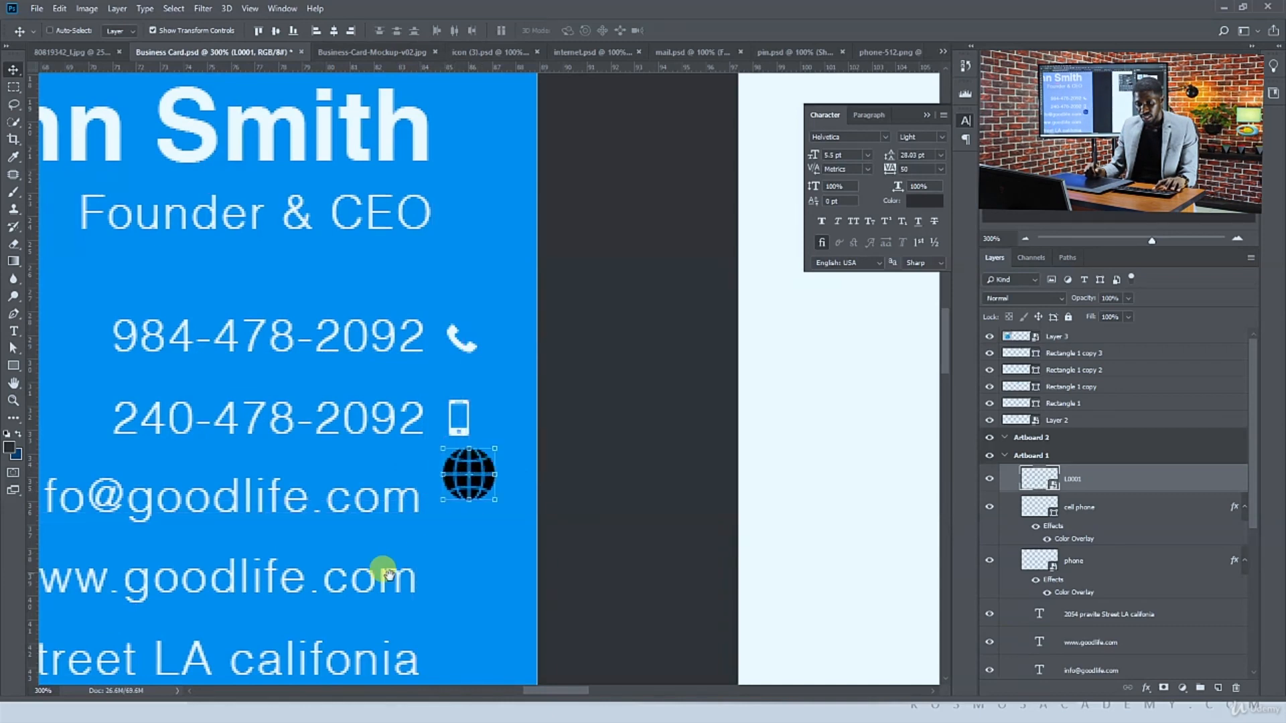
pyautogui.moveTo(381, 568); pyautogui.dragTo(440, 432)
pyautogui.moveTo(531, 341); pyautogui.dragTo(629, 411)
pyautogui.press('Return')
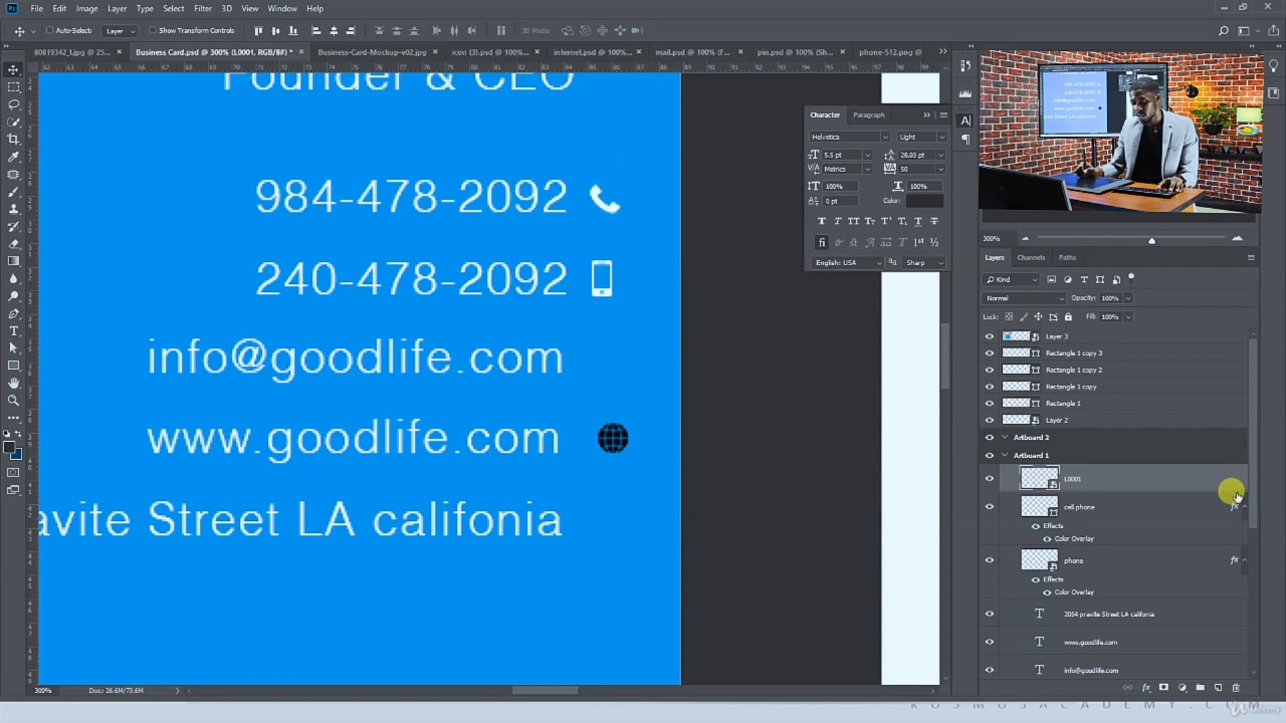
# Copy the Color Overlay effect onto the globe icon layer
pyautogui.moveTo(1232, 487); pyautogui.dragTo(1219, 488)
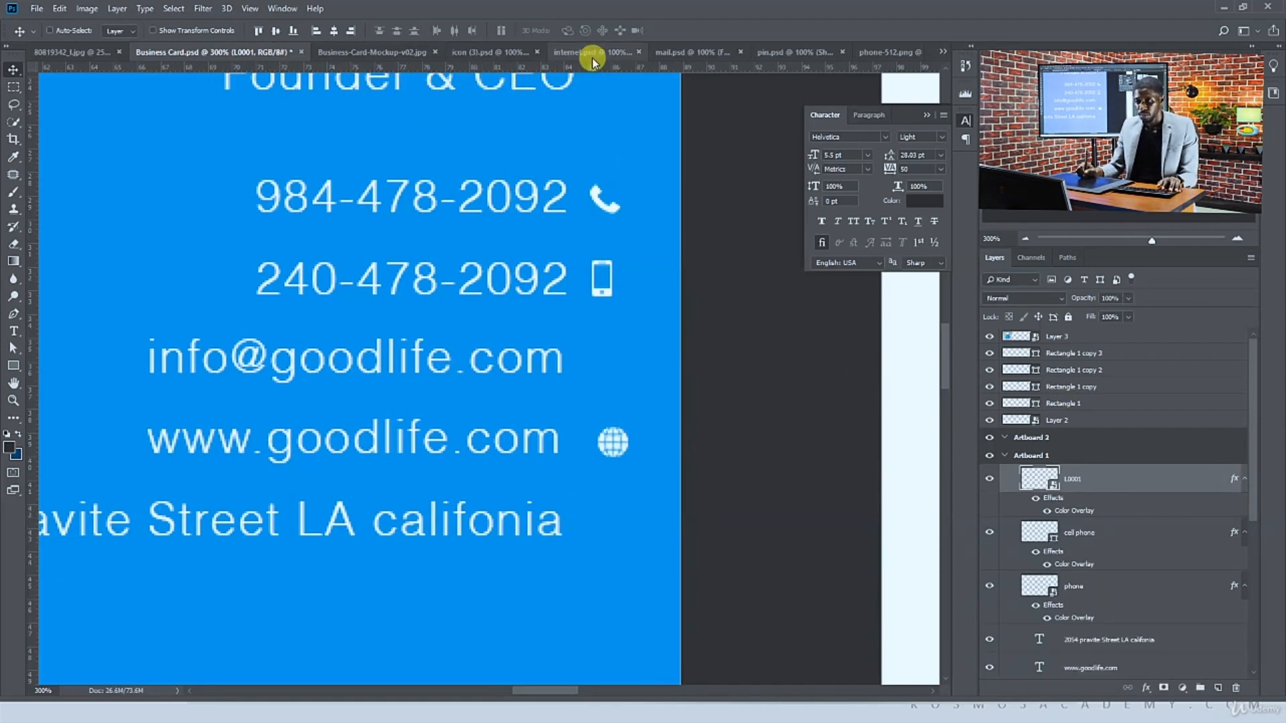
# Drag the envelope icon from mail.psd into the business card document
pyautogui.click(679, 52)
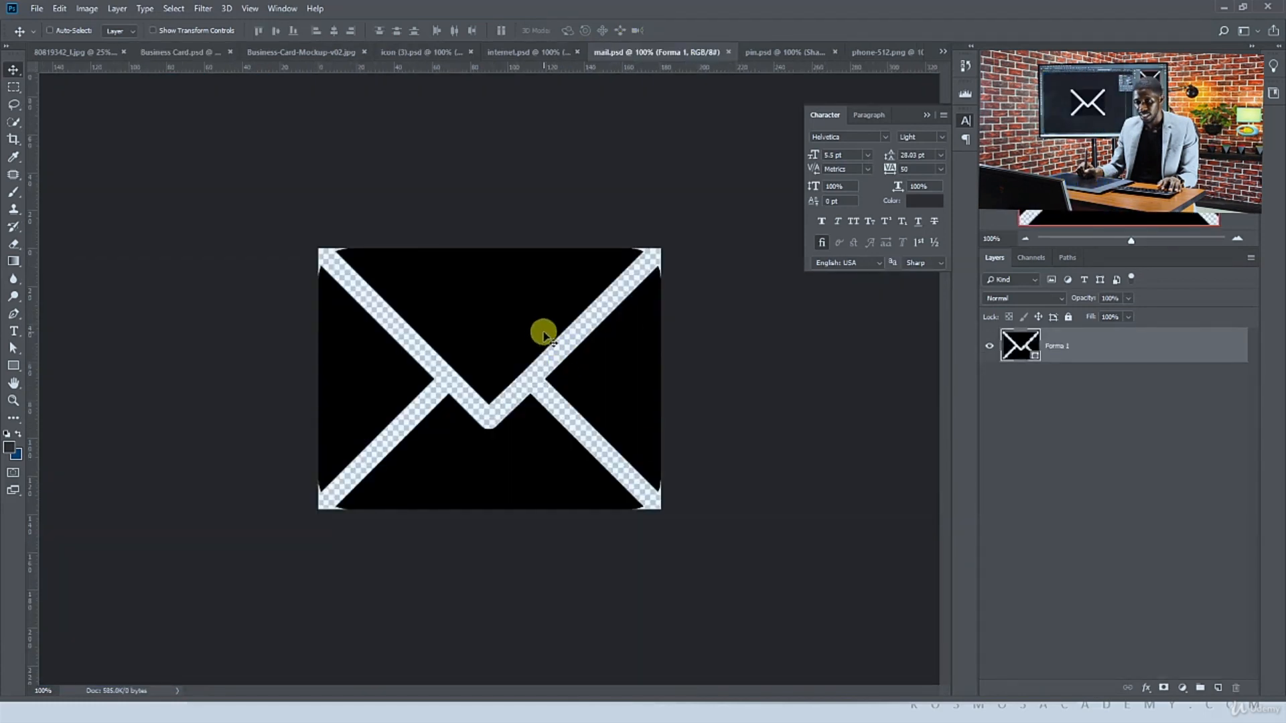
pyautogui.moveTo(544, 333); pyautogui.dragTo(445, 295)
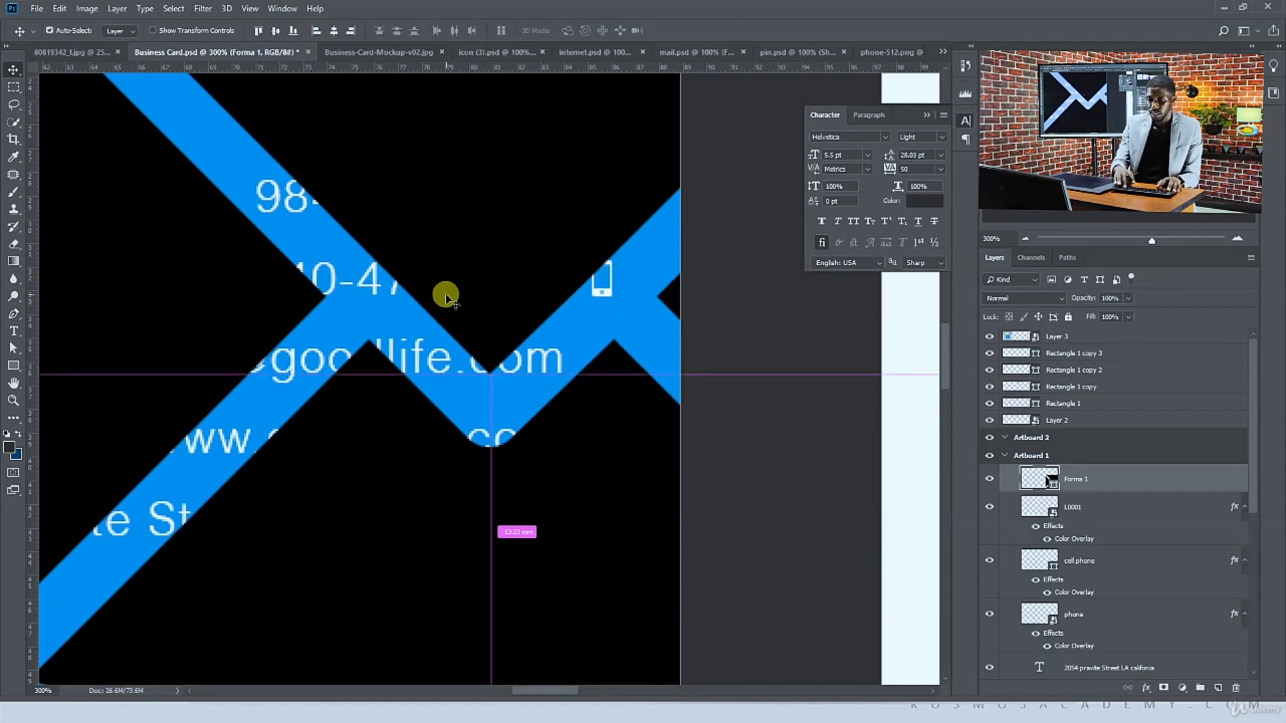
pyautogui.hotkey('ctrl', '-')
pyautogui.hotkey('ctrl', '-')
pyautogui.hotkey('ctrl', '-')
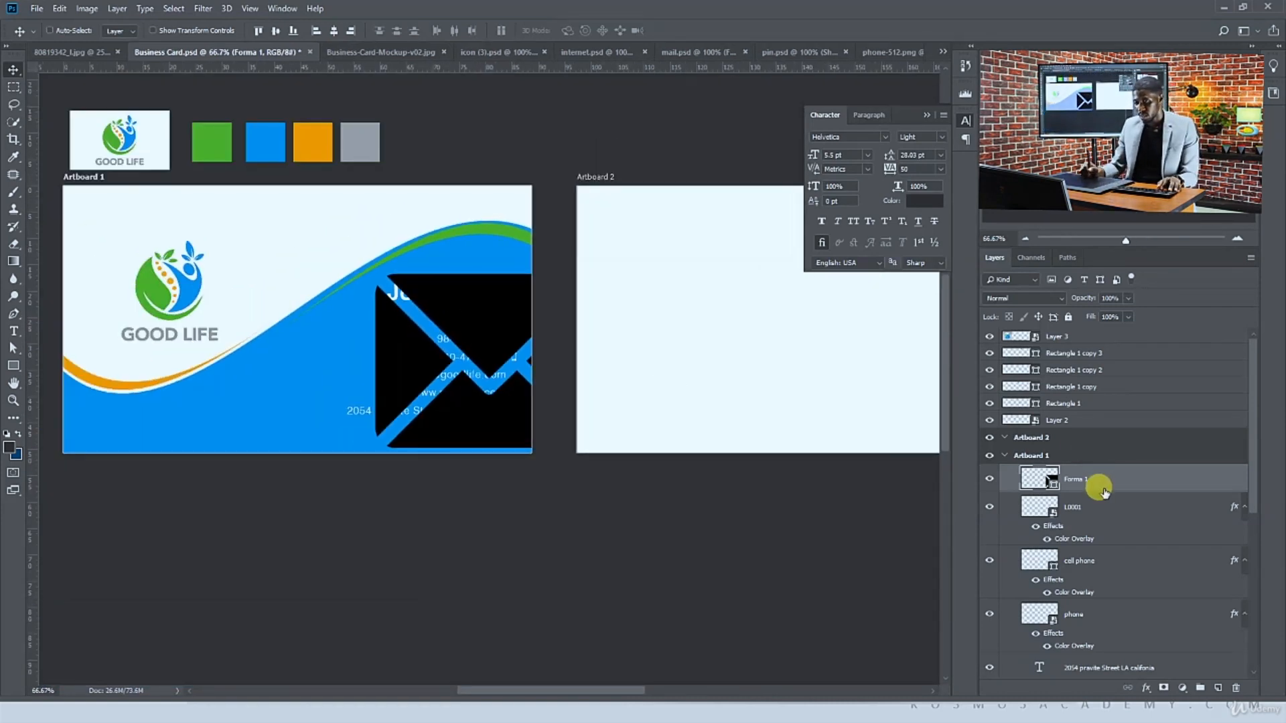
# Select the envelope layer and scale the envelope icon down with transform controls
pyautogui.click(1070, 518)
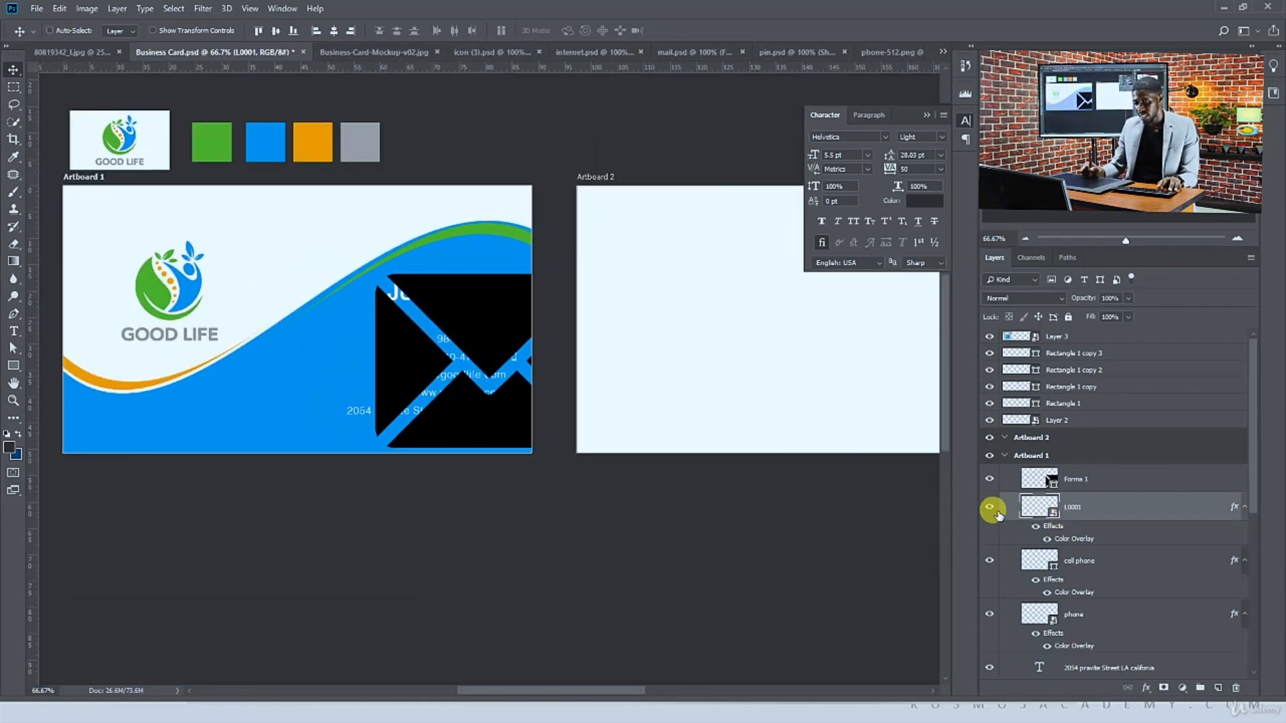
pyautogui.click(1086, 478)
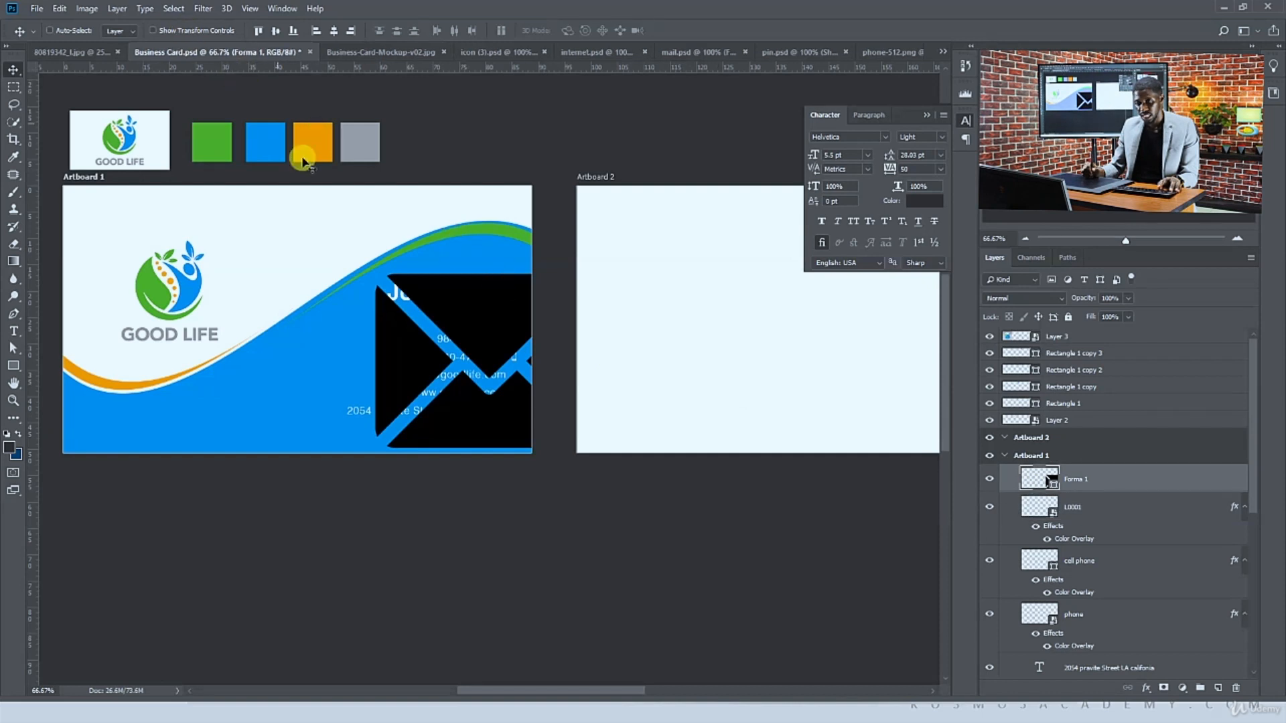
pyautogui.click(177, 30)
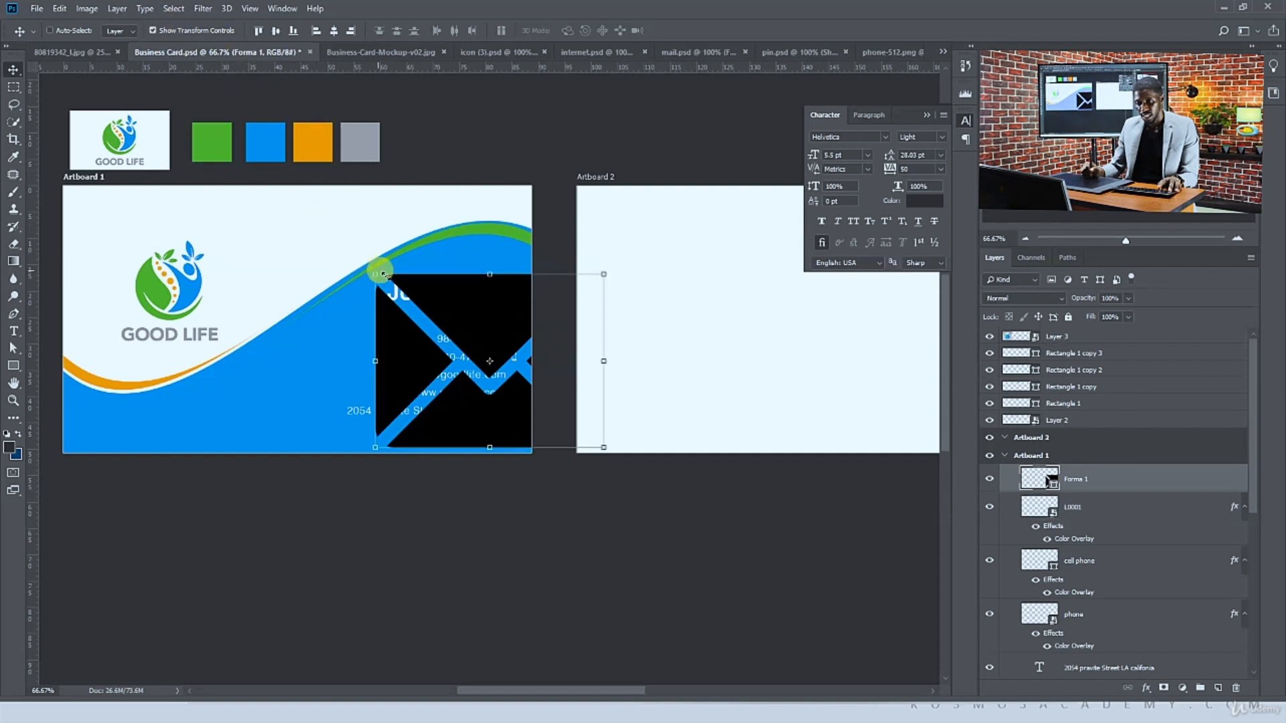
pyautogui.moveTo(383, 274); pyautogui.dragTo(466, 320)
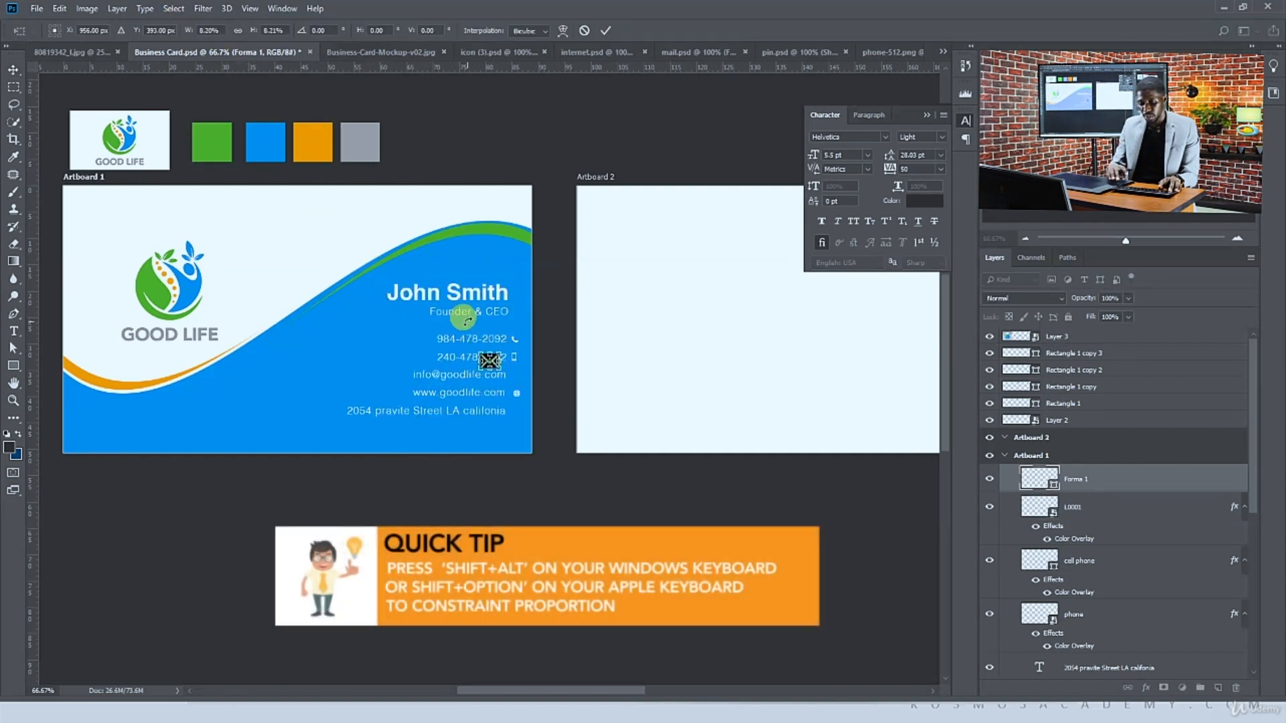
pyautogui.press('Return')
pyautogui.hotkey('ctrl', '+')
pyautogui.hotkey('ctrl', '+')
pyautogui.hotkey('ctrl', '+')
pyautogui.hotkey('ctrl', '+')
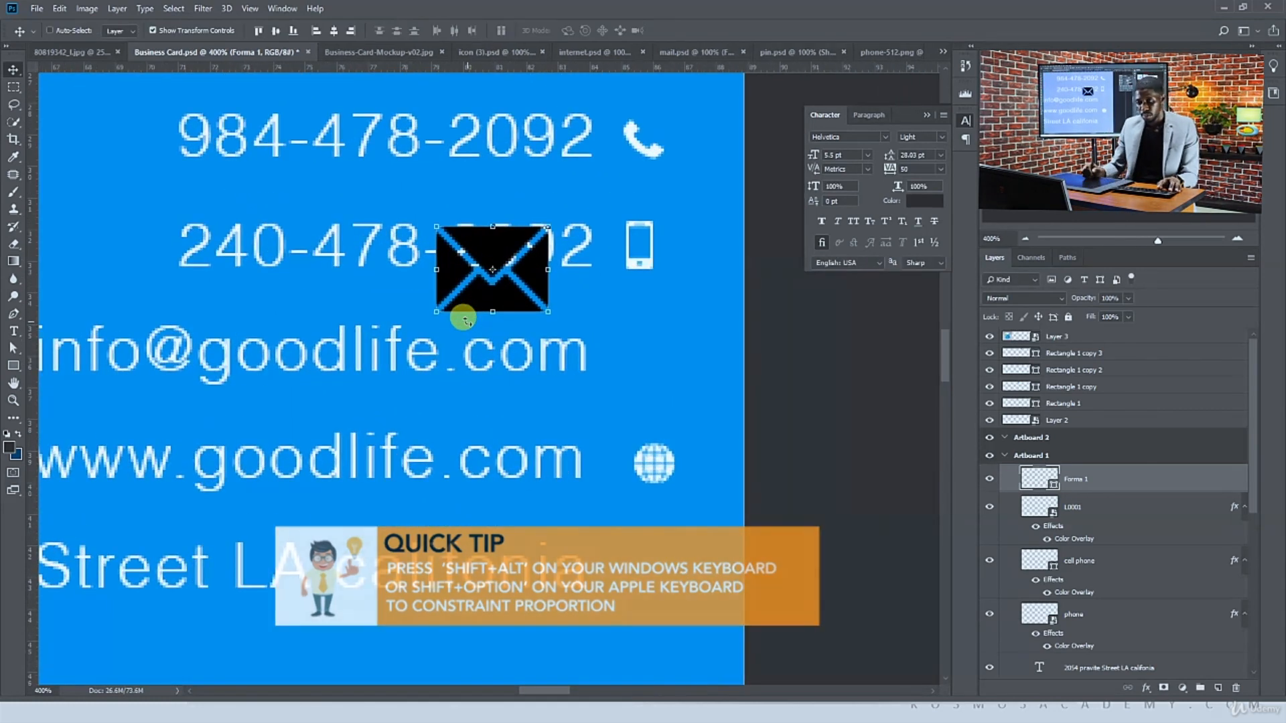
pyautogui.moveTo(481, 295); pyautogui.dragTo(641, 357)
pyautogui.press('Return')
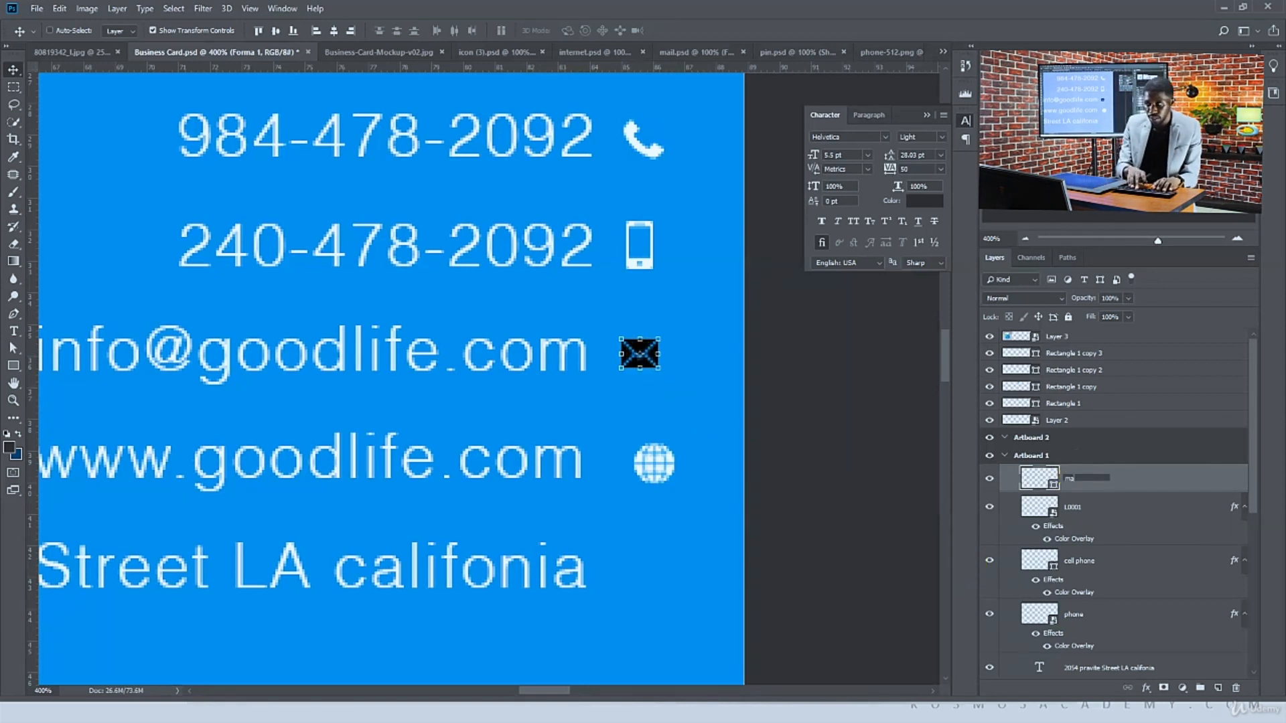
# Rename the envelope layer to mail and the globe layer to web
pyautogui.press('Return')
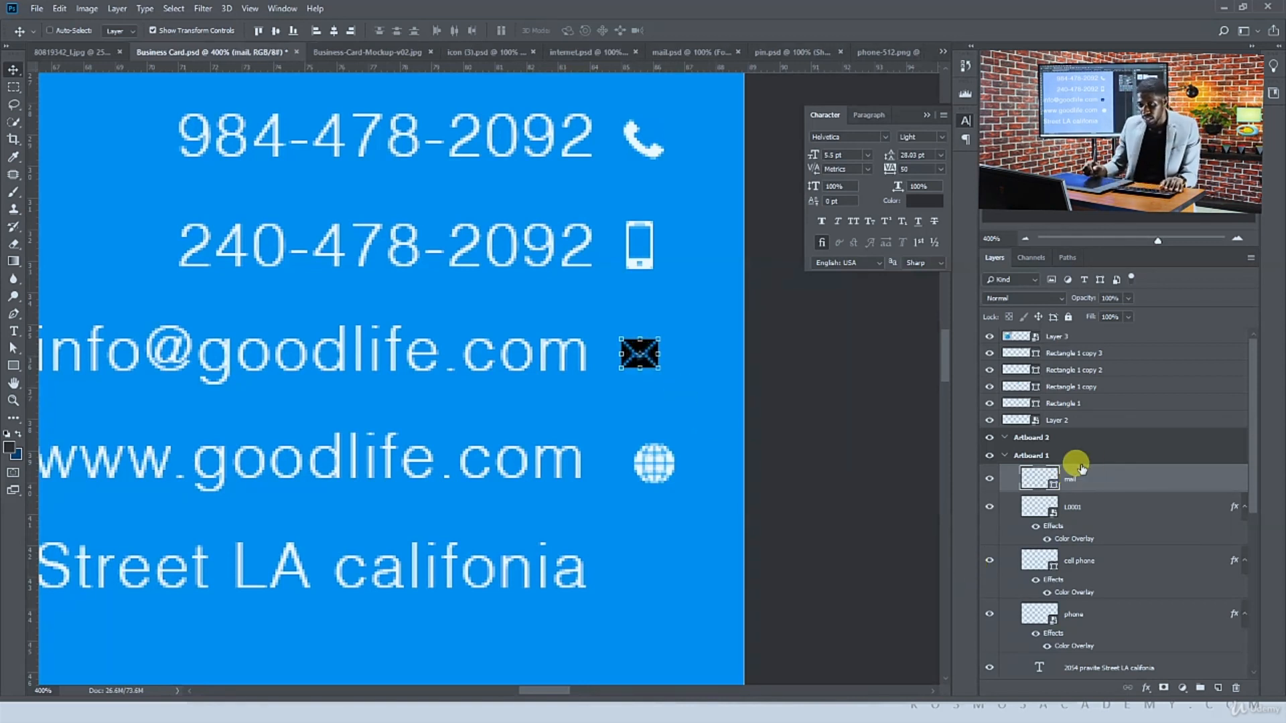
pyautogui.keyDown('ctrl'); pyautogui.click(663, 466); pyautogui.keyUp('ctrl')
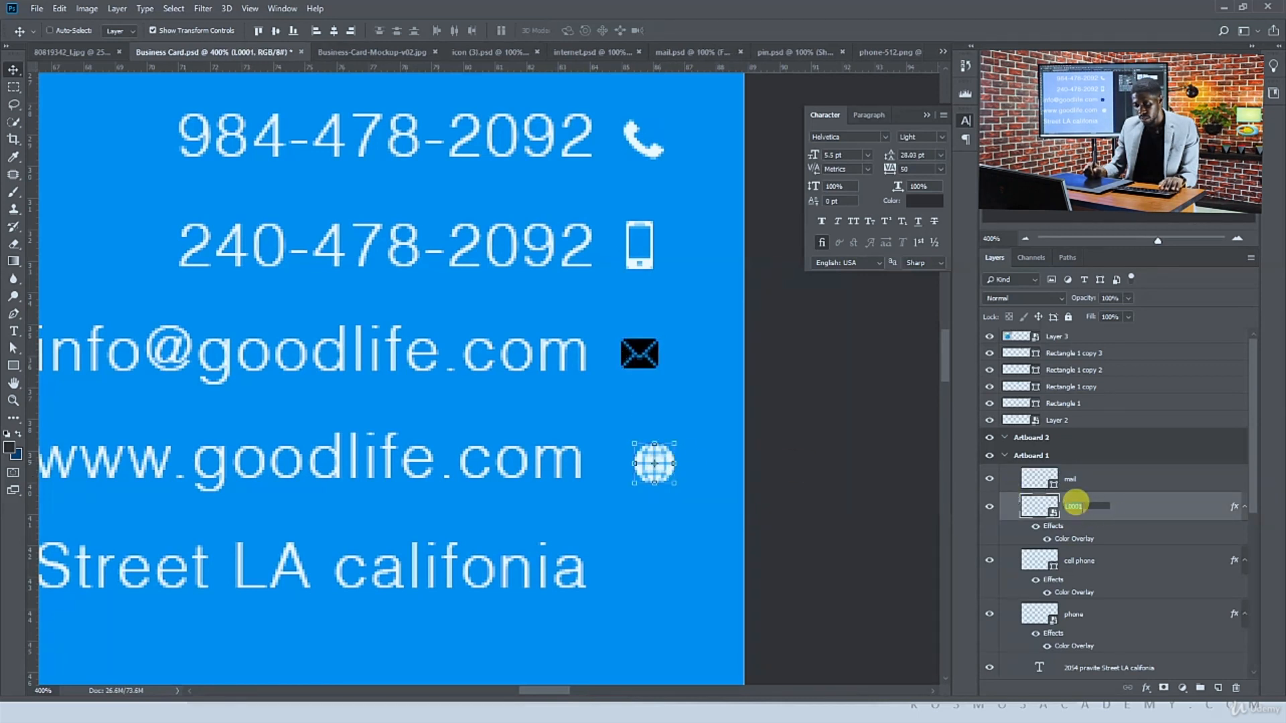
pyautogui.write('web')
pyautogui.press('Return')
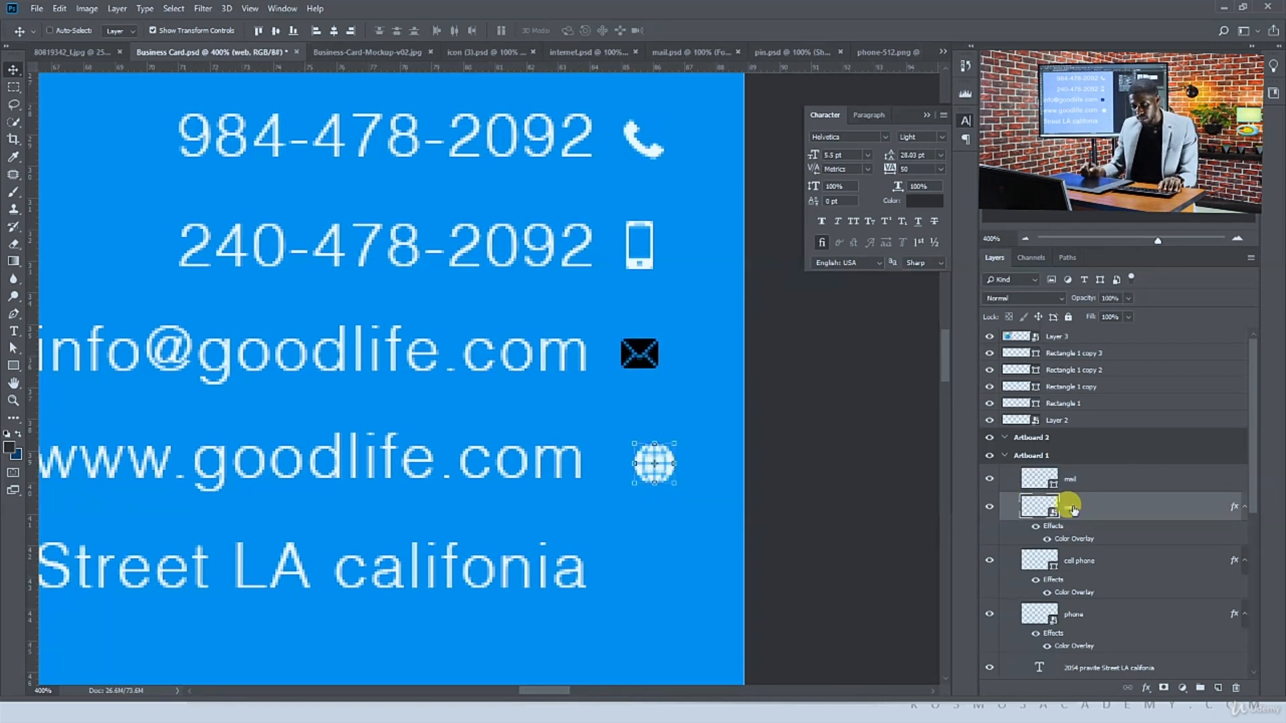
# Copy the Color Overlay effect onto the mail layer
pyautogui.keyDown('ctrl'); pyautogui.click(637, 362); pyautogui.keyUp('ctrl')
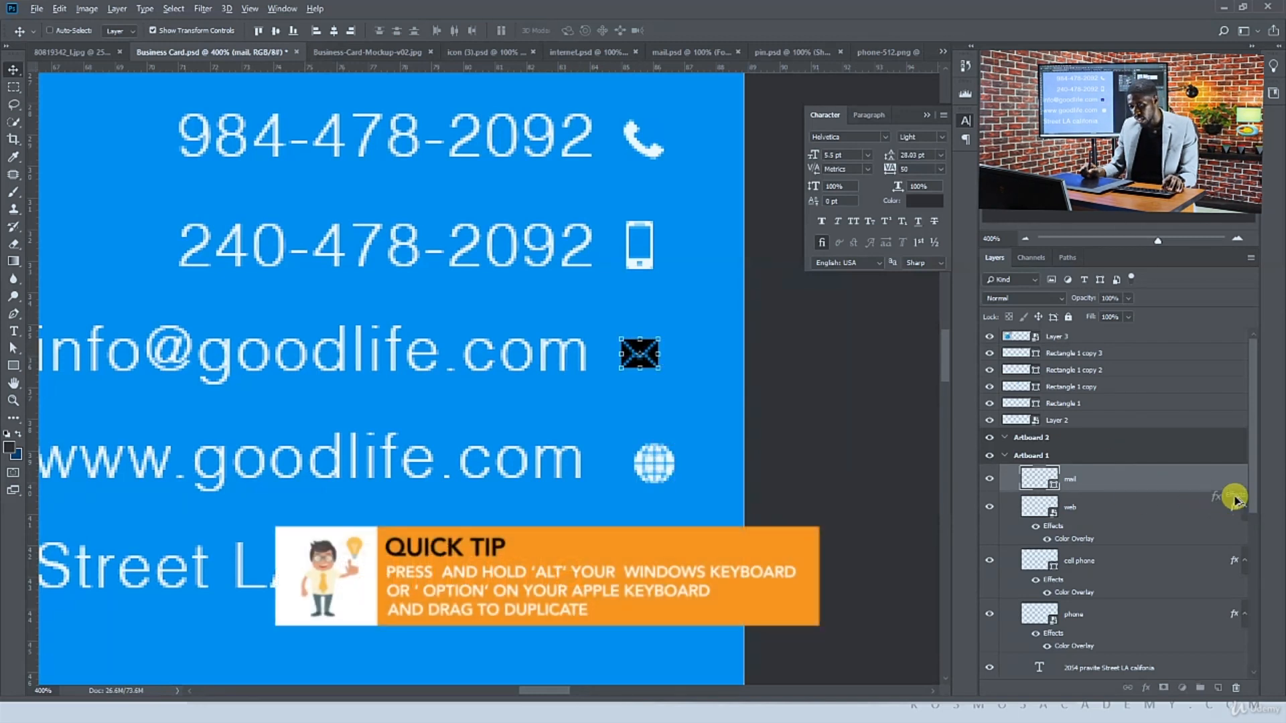
pyautogui.moveTo(1229, 487); pyautogui.dragTo(1229, 482)
# Drag the location pin icon from pin.psd into the business card document
pyautogui.keyDown('ctrl'); pyautogui.click(653, 462); pyautogui.keyUp('ctrl')
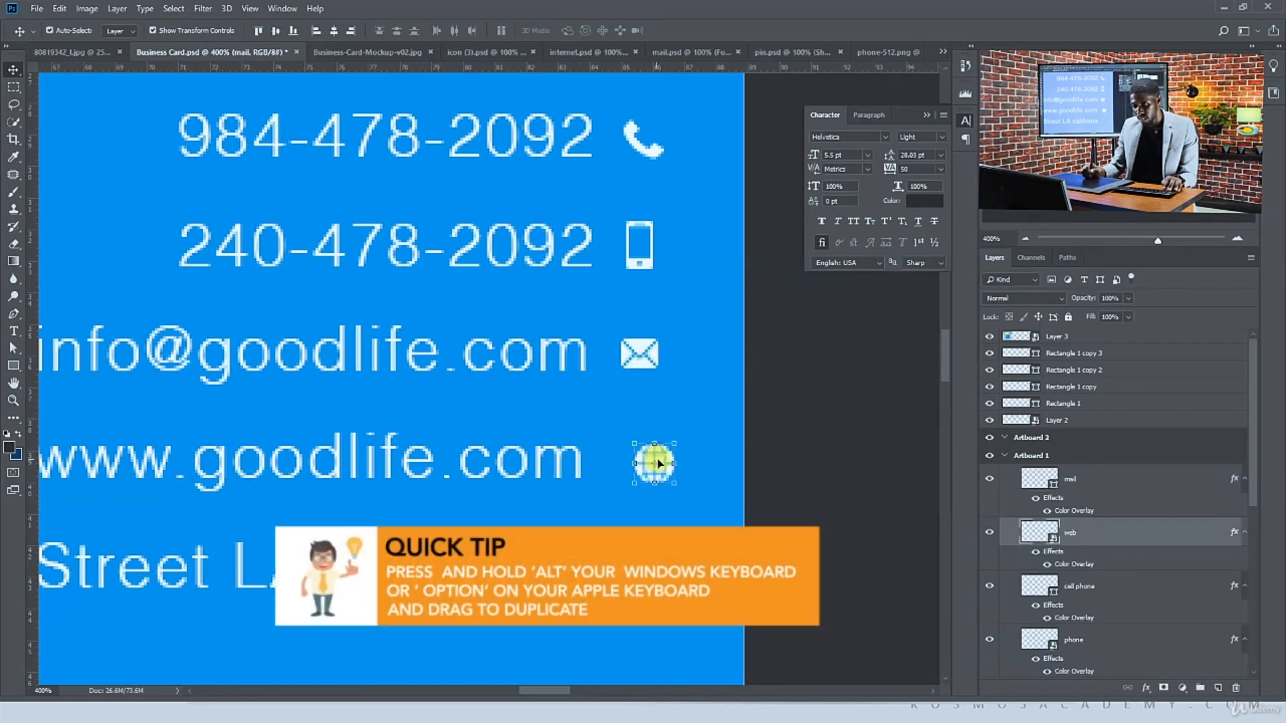
pyautogui.moveTo(662, 460); pyautogui.dragTo(693, 437)
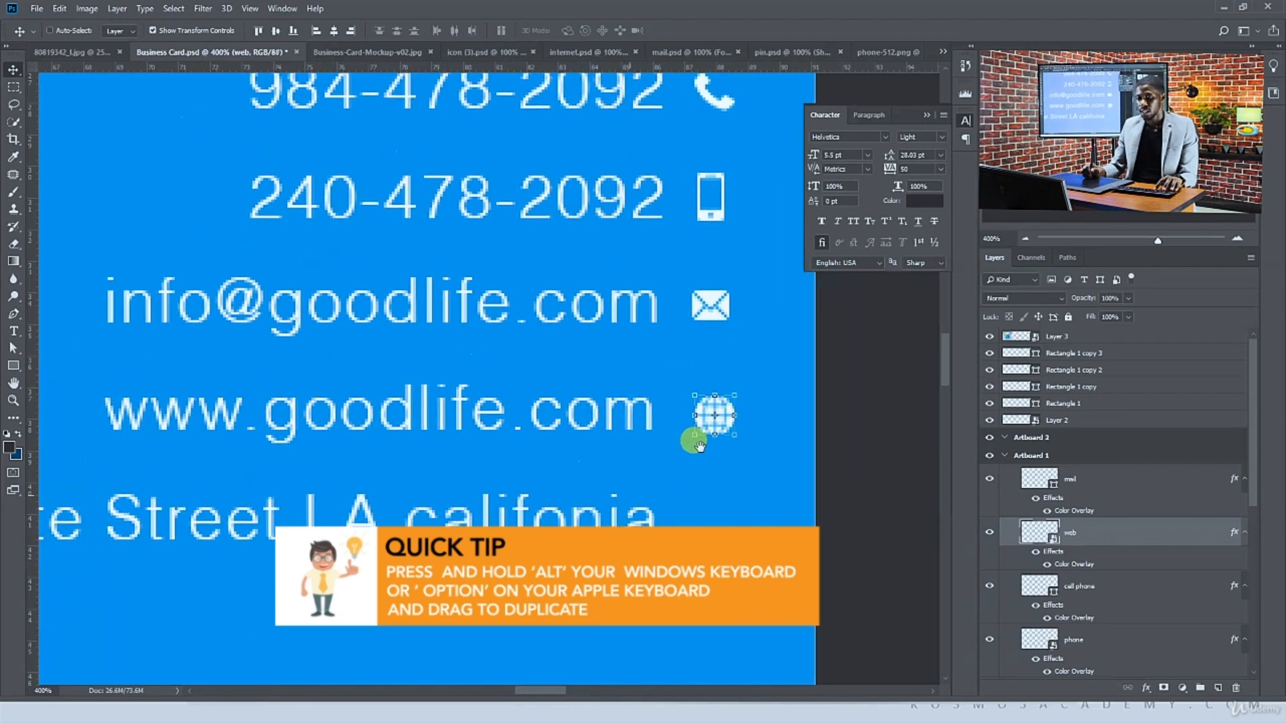
pyautogui.click(586, 52)
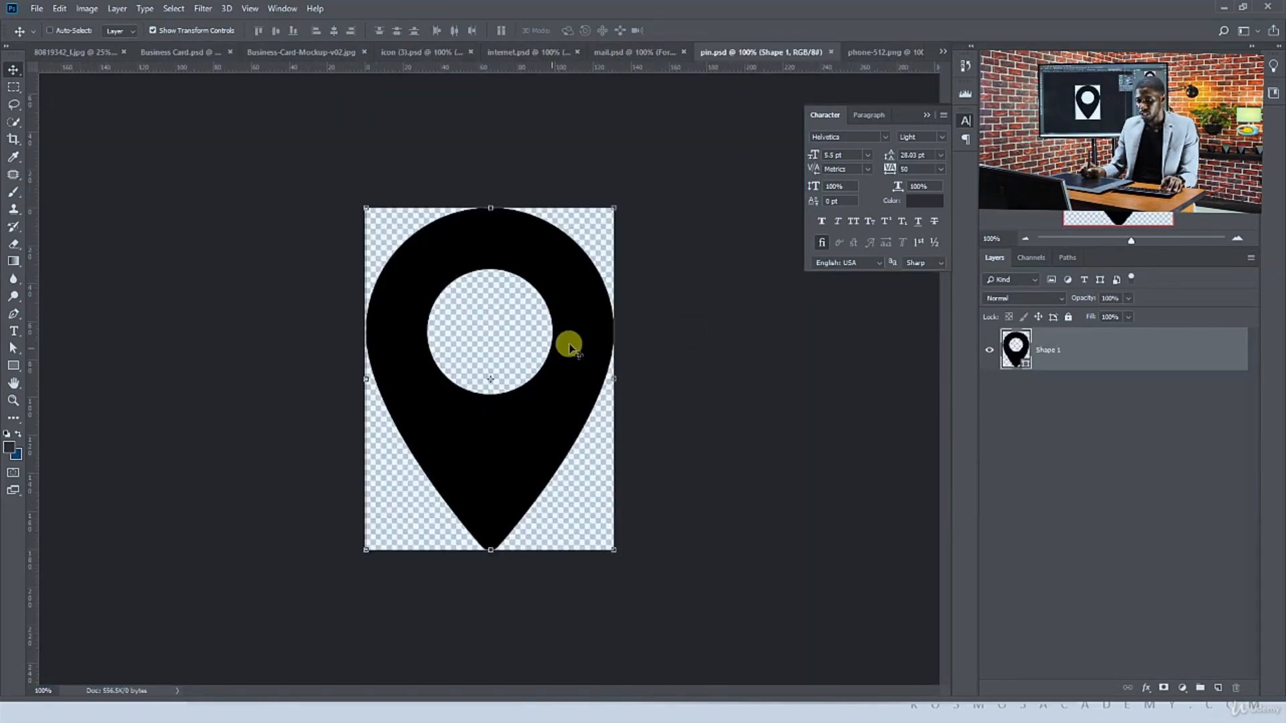
pyautogui.moveTo(637, 301); pyautogui.dragTo(654, 439)
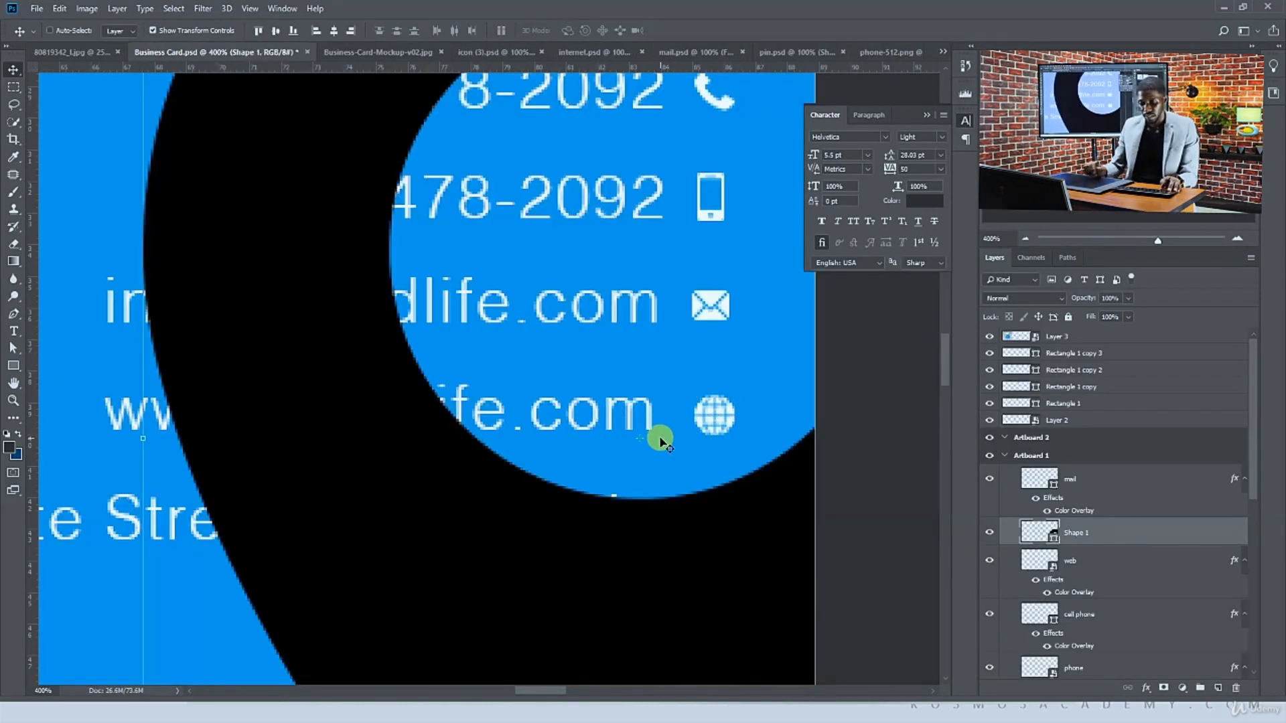
# Scale the location pin icon down to roughly the size of the other contact icons
pyautogui.hotkey('ctrl', '-')
pyautogui.hotkey('ctrl', '-')
pyautogui.hotkey('ctrl', '-')
pyautogui.hotkey('ctrl', '-')
pyautogui.hotkey('ctrl', '-')
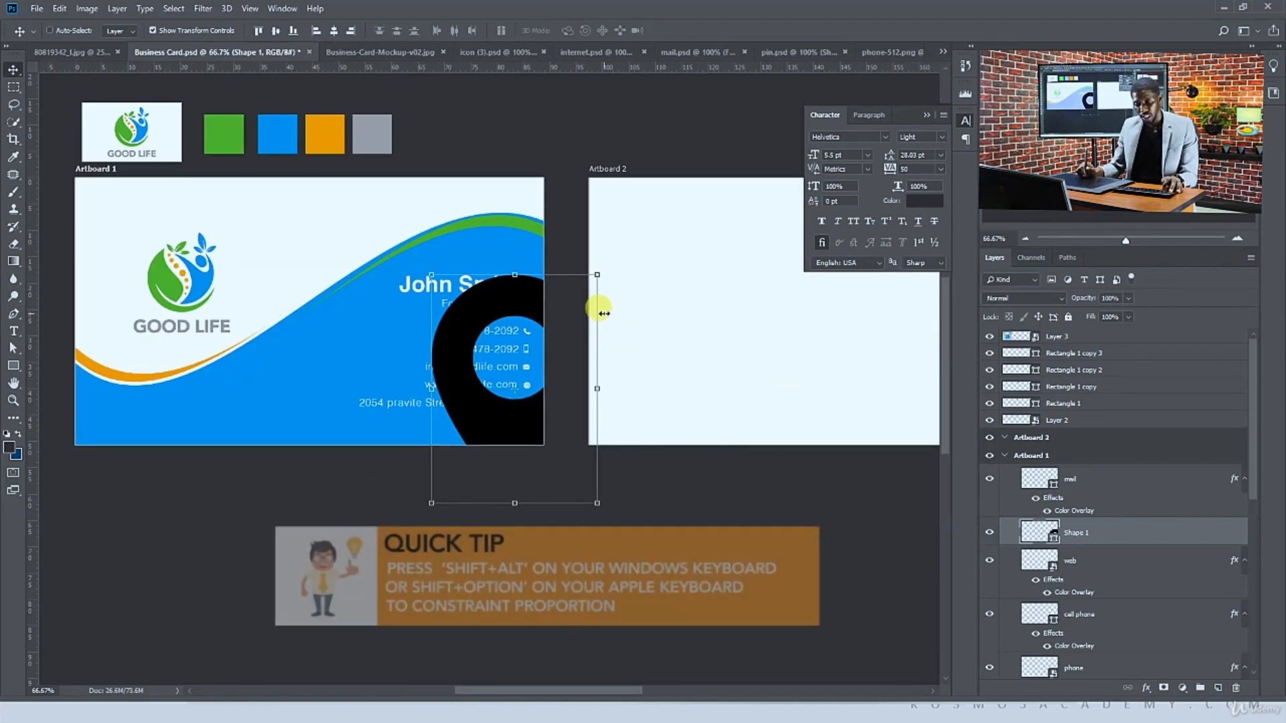
pyautogui.moveTo(598, 274); pyautogui.dragTo(523, 376)
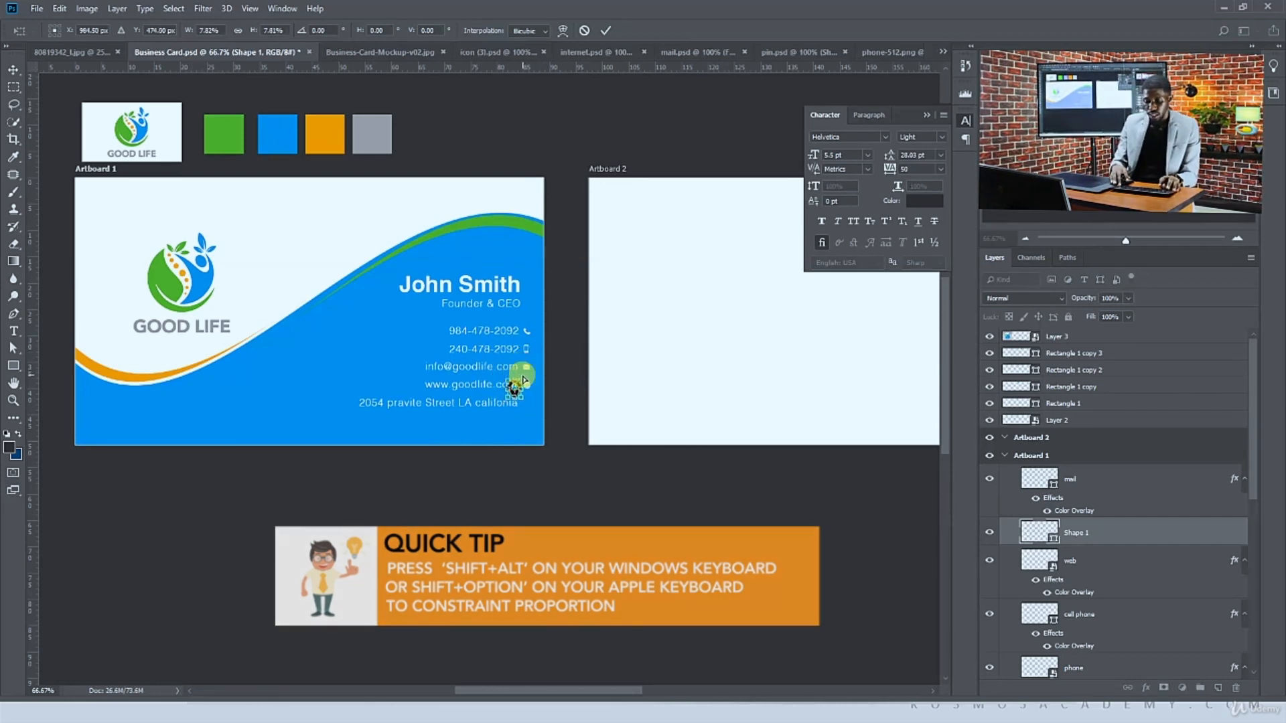
pyautogui.press('Return')
# Move the pin icon just right of the street address line
pyautogui.scroll(4, 522, 378)
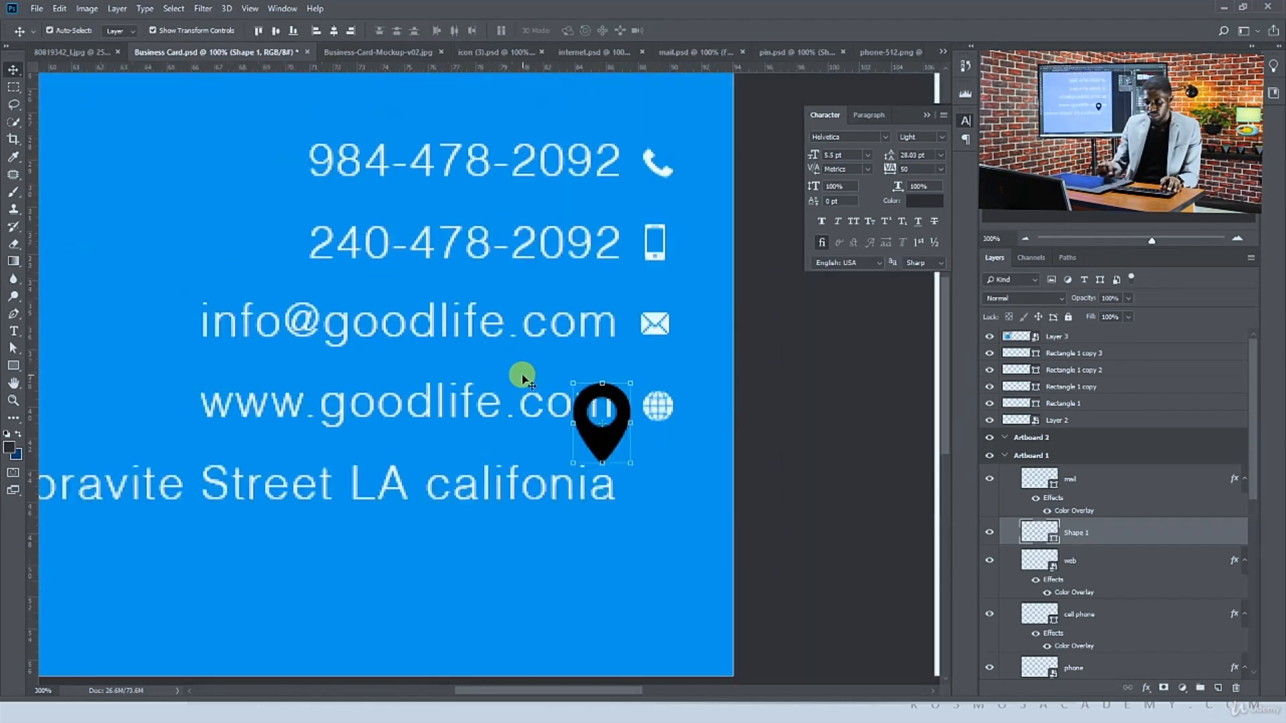
pyautogui.moveTo(604, 387); pyautogui.dragTo(713, 514)
pyautogui.press('Return')
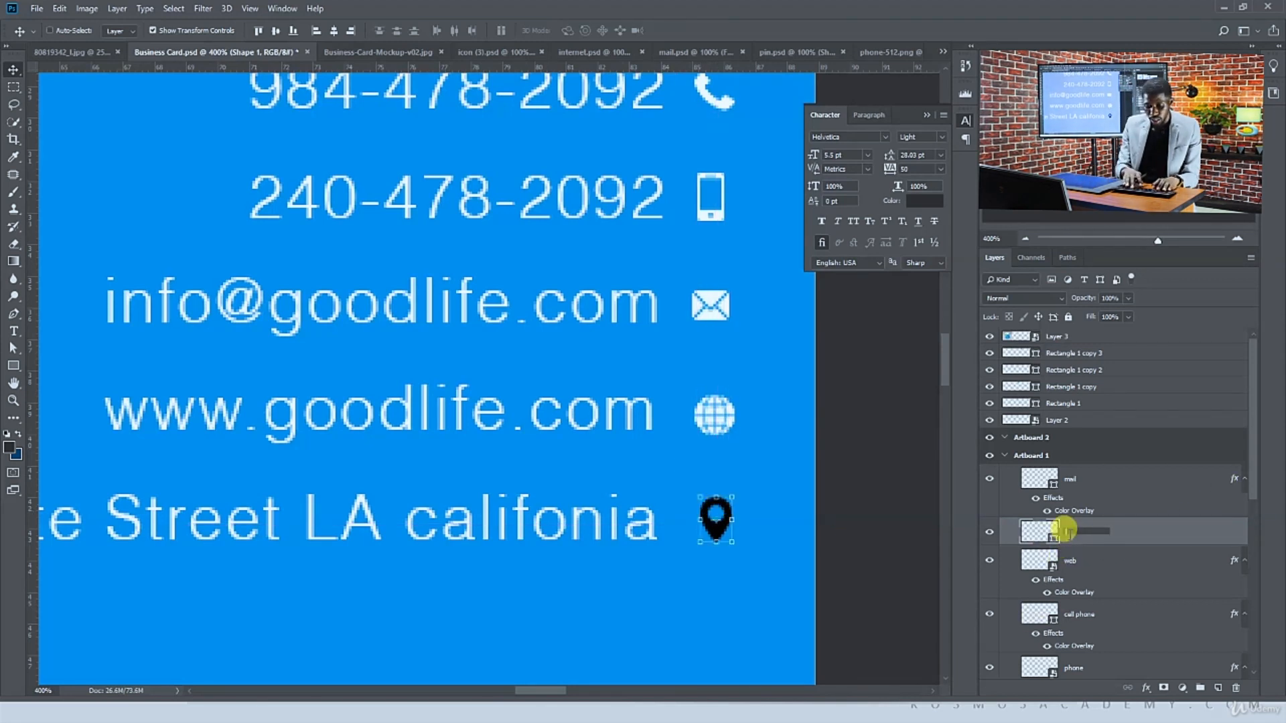
# Rename the pin layer to location and copy the Color Overlay effect onto it
pyautogui.press('Return')
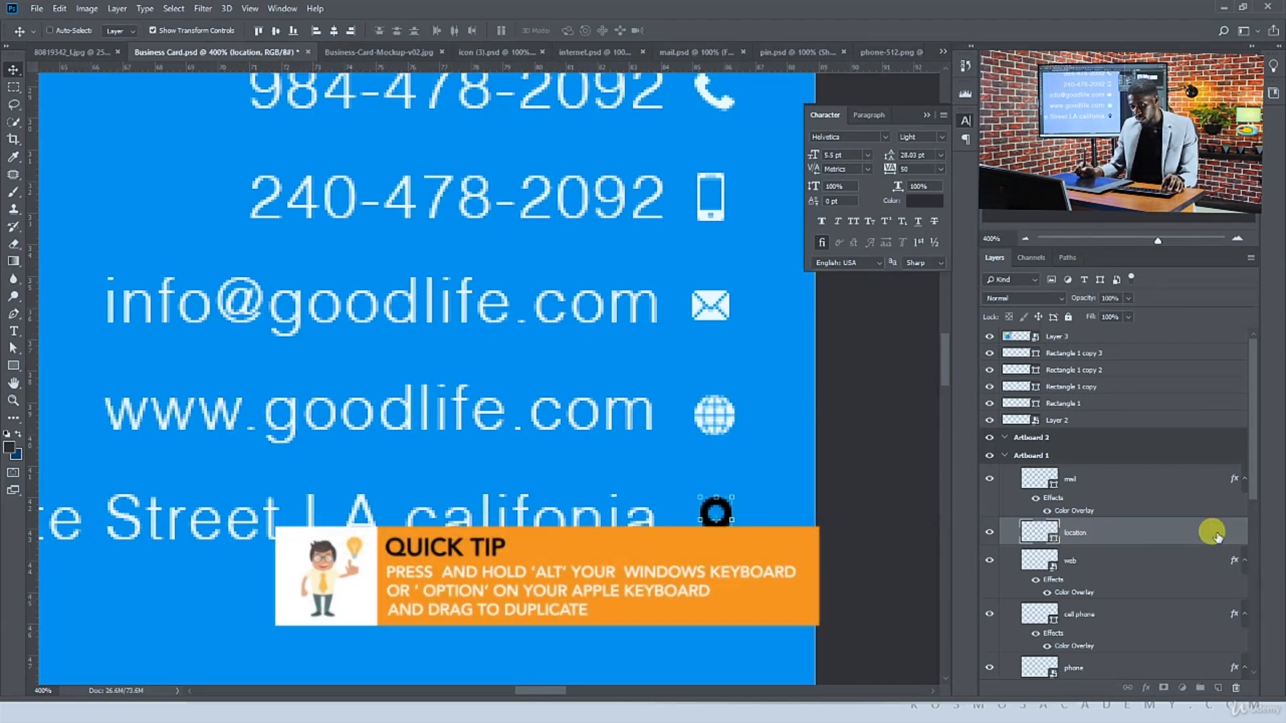
pyautogui.moveTo(1217, 535); pyautogui.dragTo(1217, 535)
# Scale the location pin icon down slightly
pyautogui.hotkey('ctrl', 't')
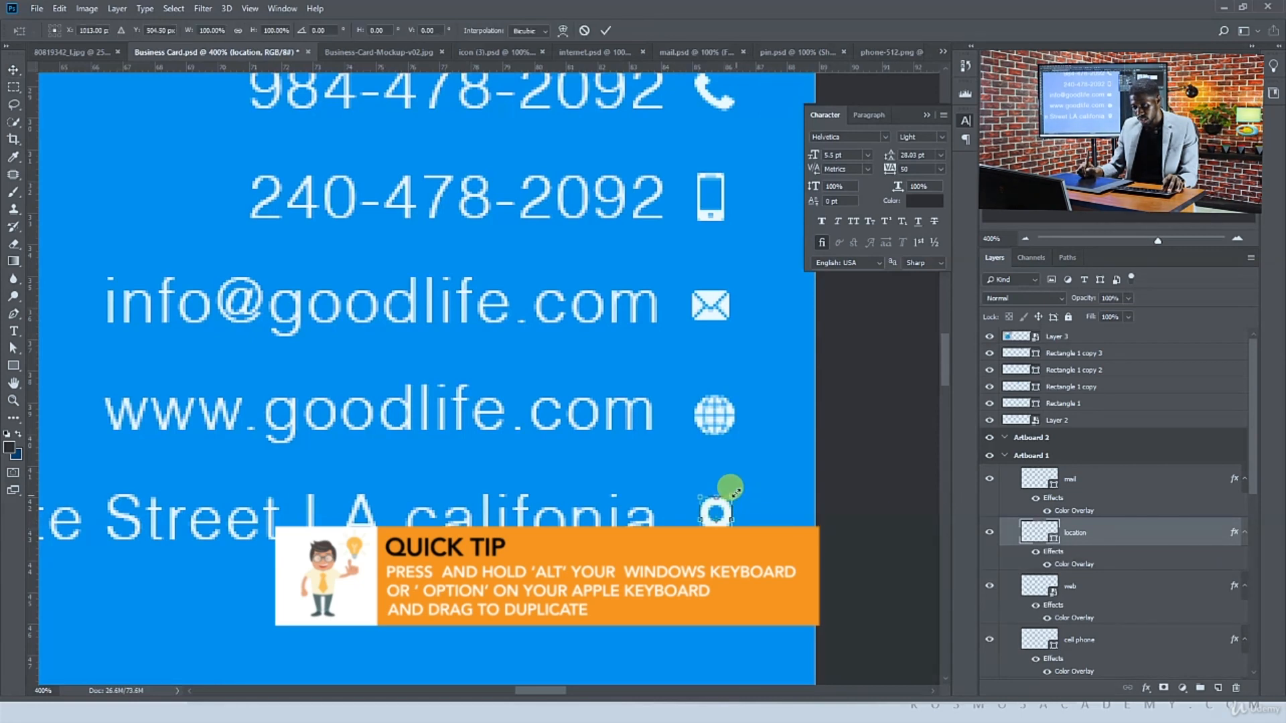
pyautogui.moveTo(732, 496); pyautogui.dragTo(720, 494)
pyautogui.press('Return')
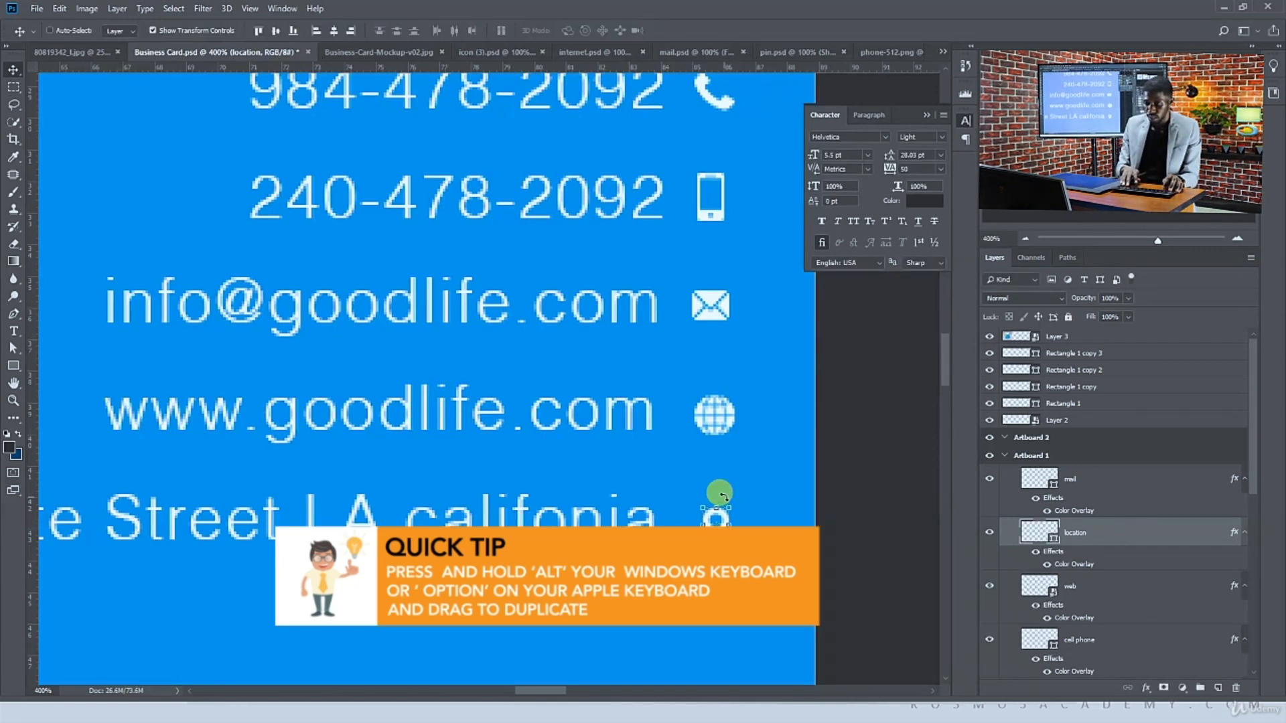
pyautogui.hotkey('ctrl', '-')
pyautogui.hotkey('ctrl', '-')
pyautogui.hotkey('ctrl', '-')
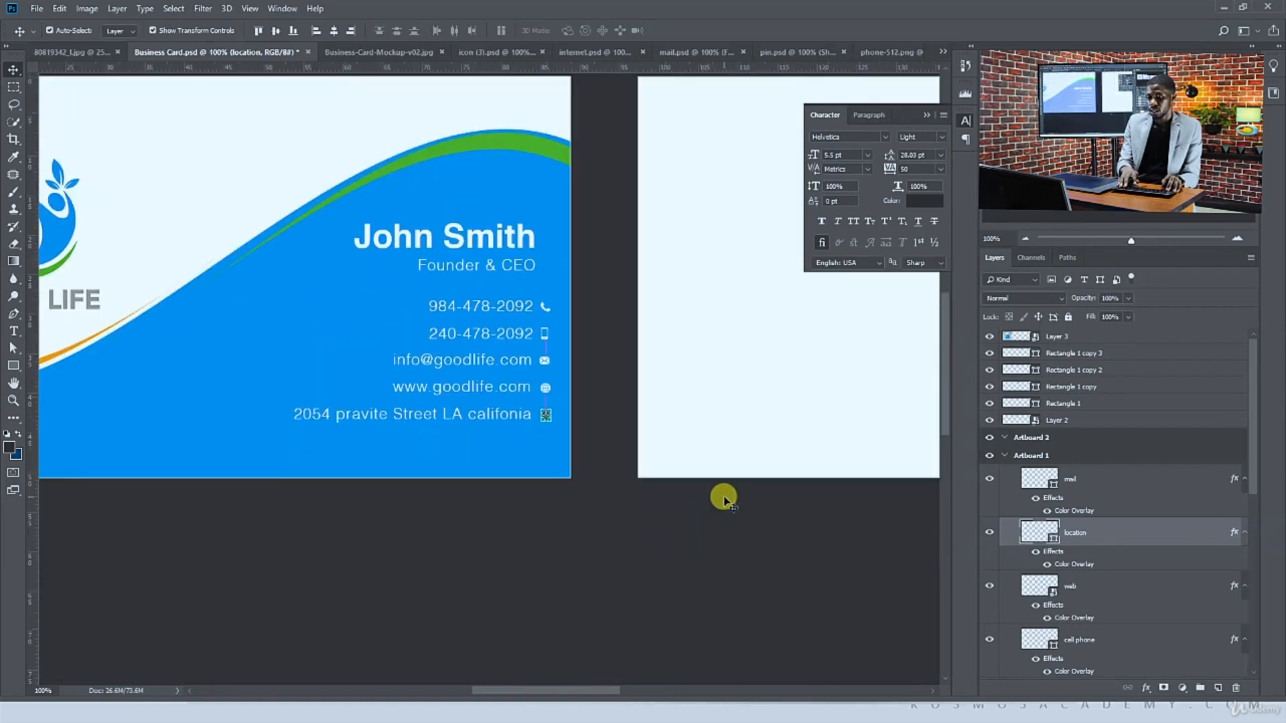
pyautogui.hotkey('ctrl', '+')
pyautogui.hotkey('ctrl', '+')
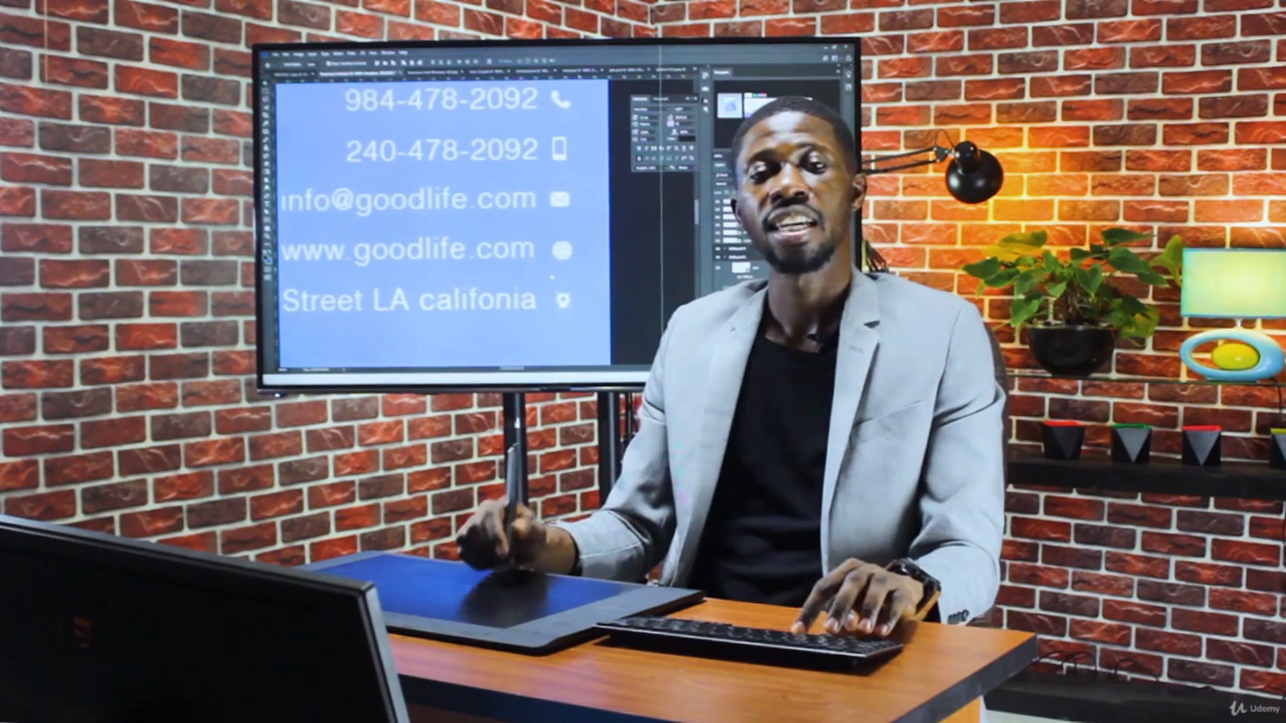
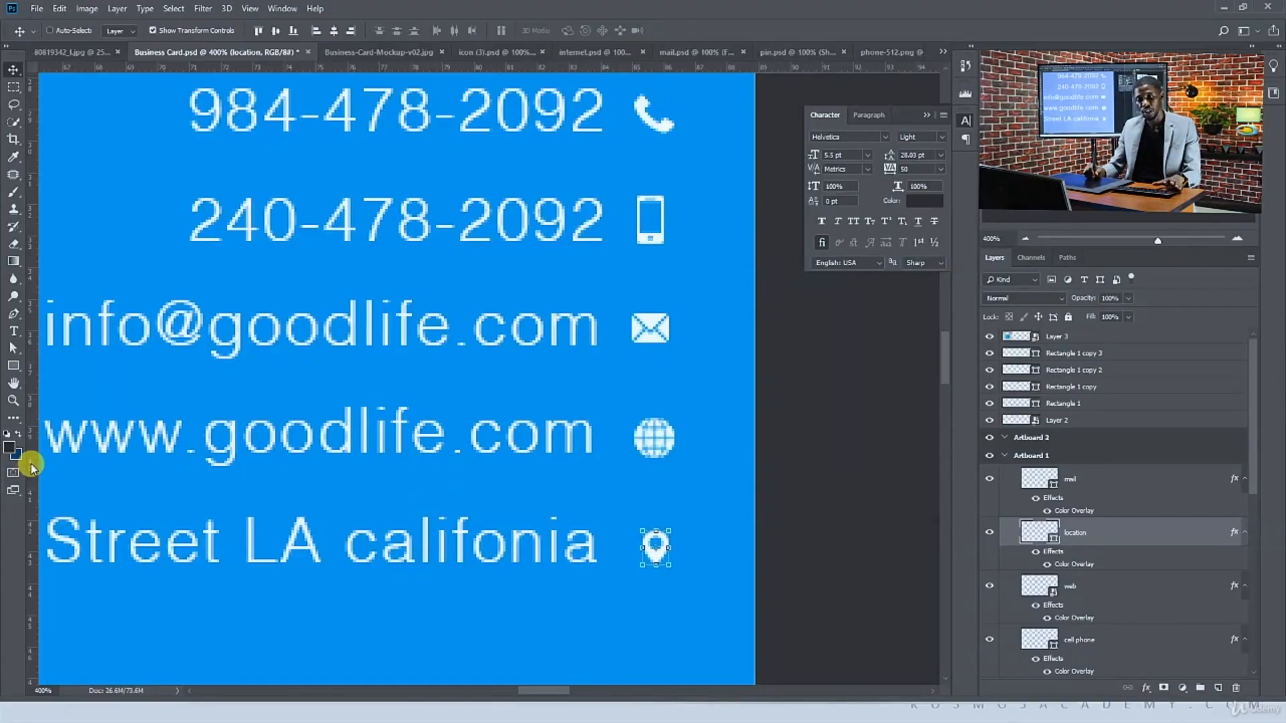
# Add vertical guides along the contact icon column and align the globe icon to them
pyautogui.moveTo(29, 462); pyautogui.dragTo(625, 453)
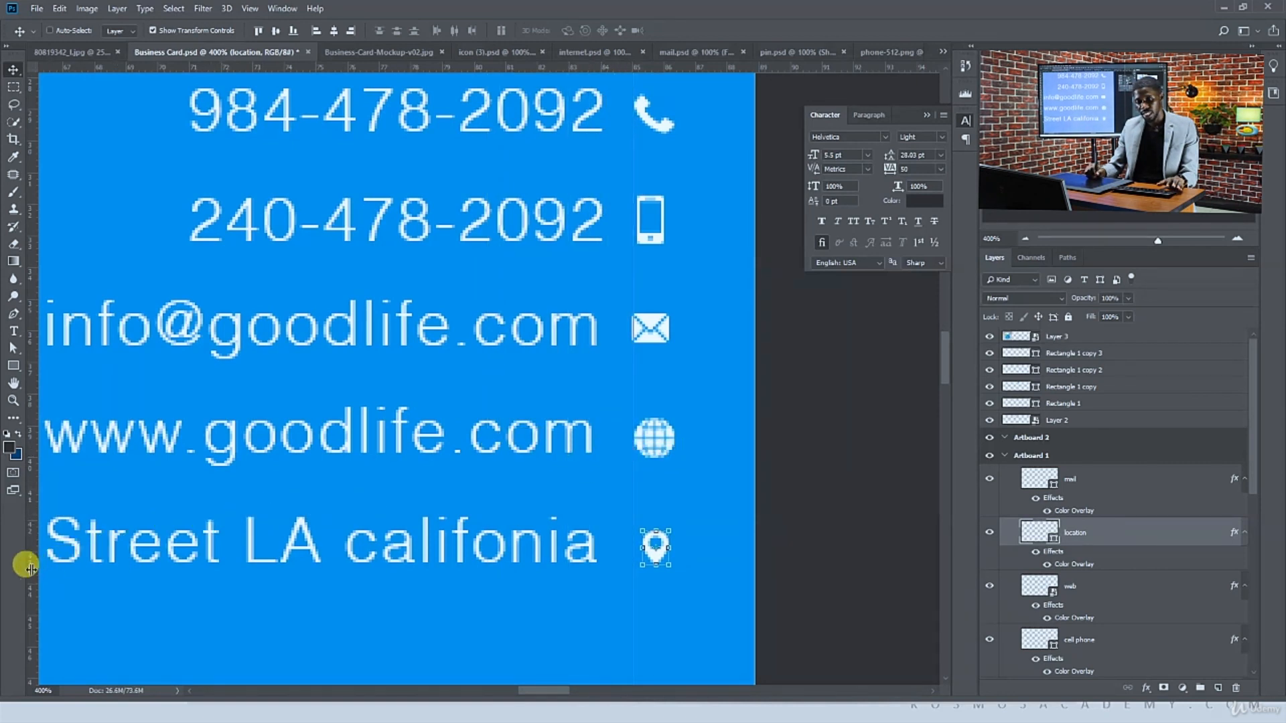
pyautogui.moveTo(30, 567); pyautogui.dragTo(677, 517)
pyautogui.click(656, 445)
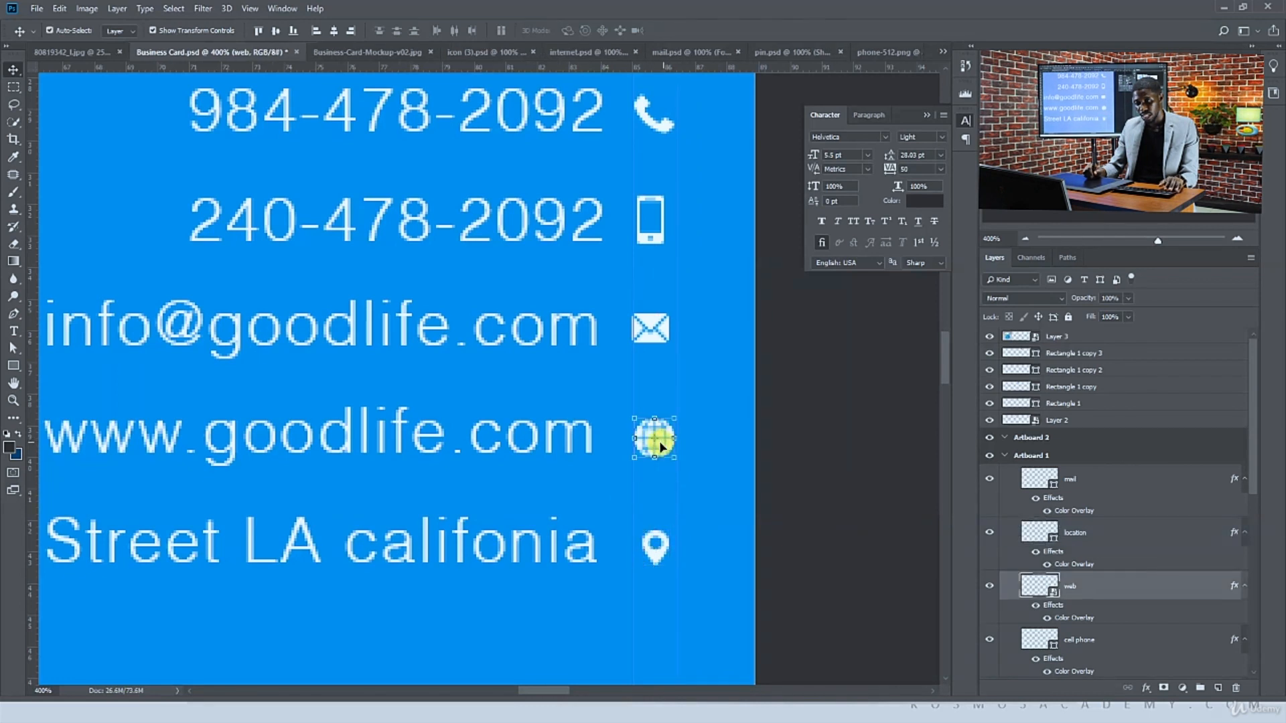
pyautogui.moveTo(635, 458); pyautogui.dragTo(639, 456)
pyautogui.press('Return')
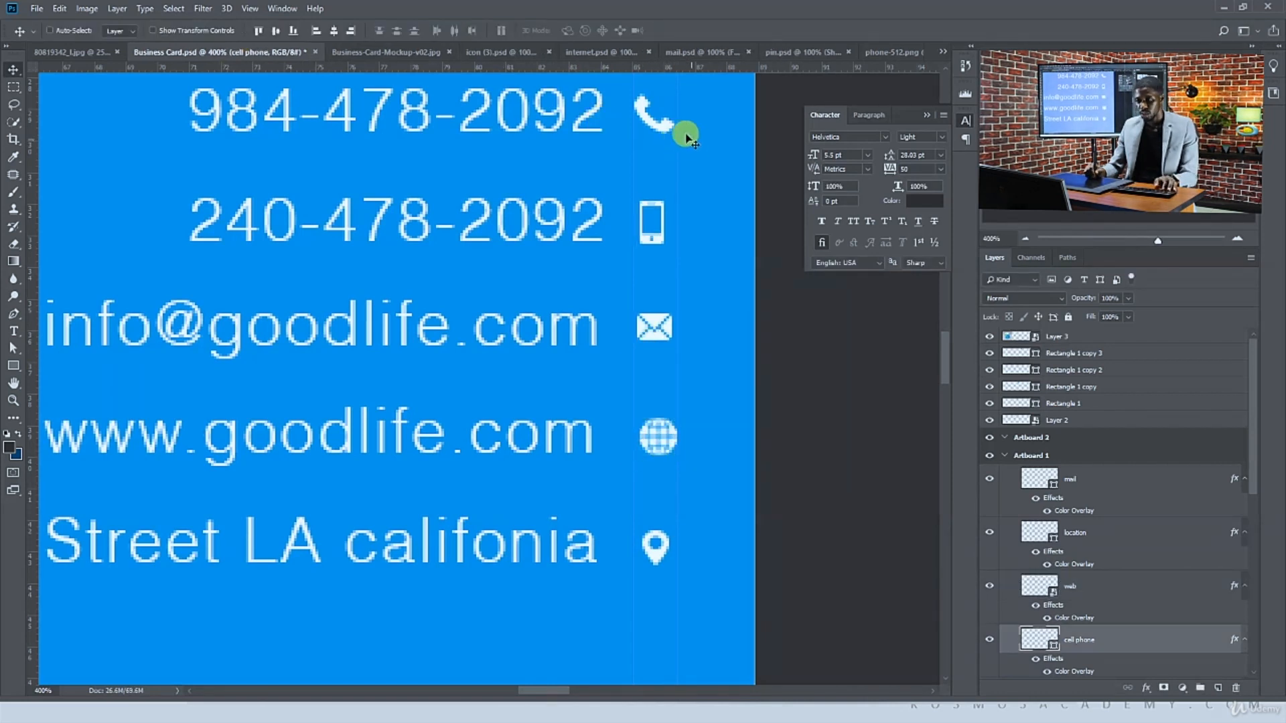
# Nudge the phone icon slightly to line it up with the other contact icons
pyautogui.keyDown('ctrl'); pyautogui.click(642, 107); pyautogui.keyUp('ctrl')
pyautogui.click(152, 31)
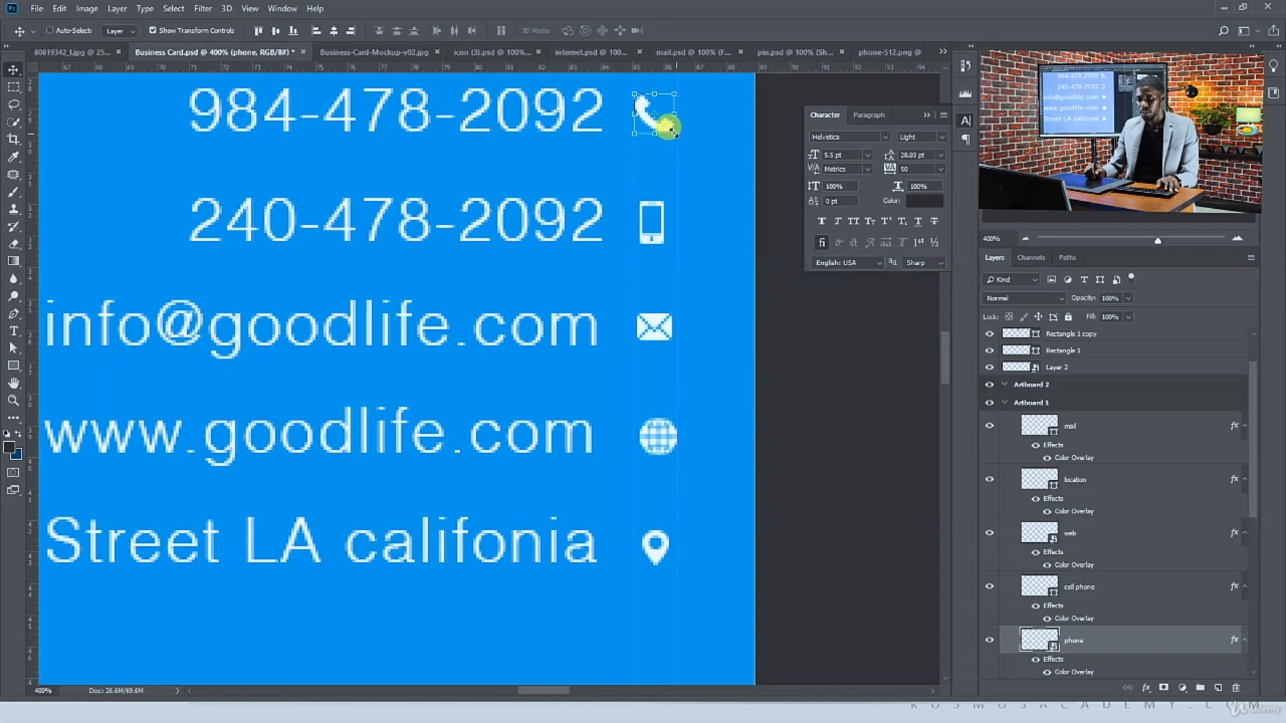
pyautogui.moveTo(673, 131); pyautogui.dragTo(672, 128)
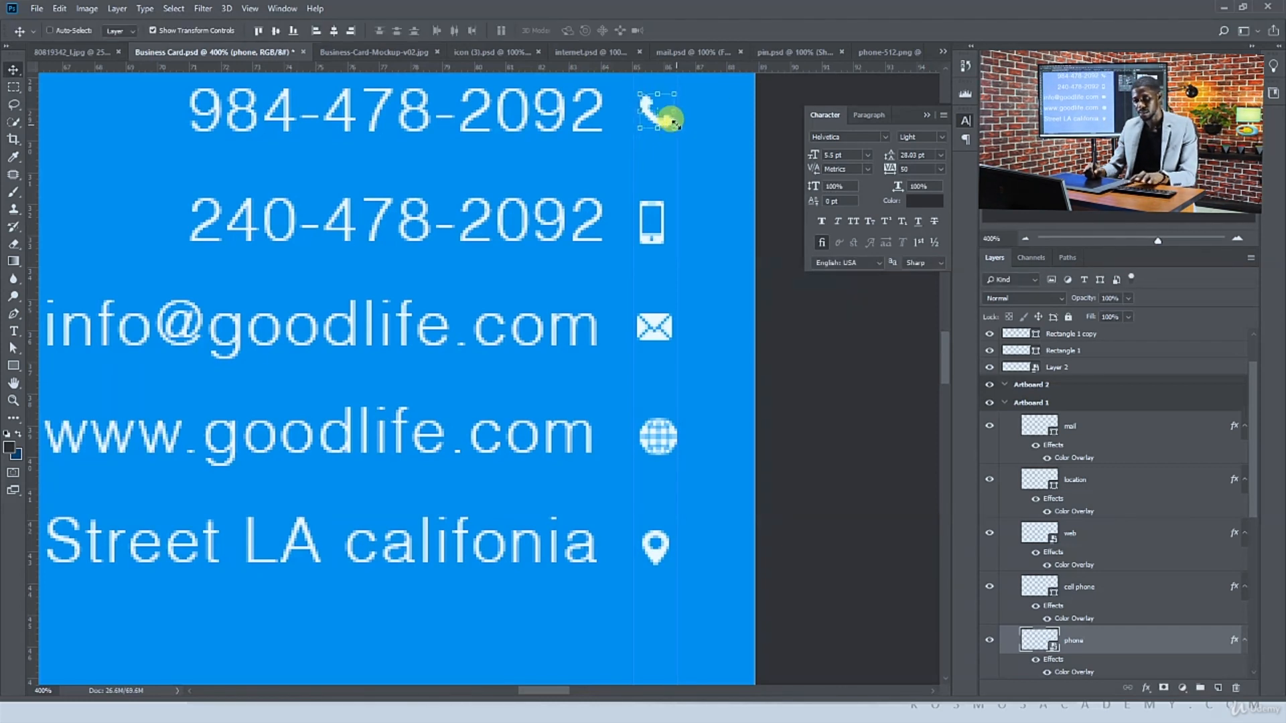
pyautogui.keyDown('ctrl'); pyautogui.click(854, 384); pyautogui.keyUp('ctrl')
# Move the Good Life logo slightly up on the front of the card
pyautogui.hotkey('ctrl', '-')
pyautogui.hotkey('ctrl', '-')
pyautogui.hotkey('ctrl', '-')
pyautogui.hotkey('ctrl', '-')
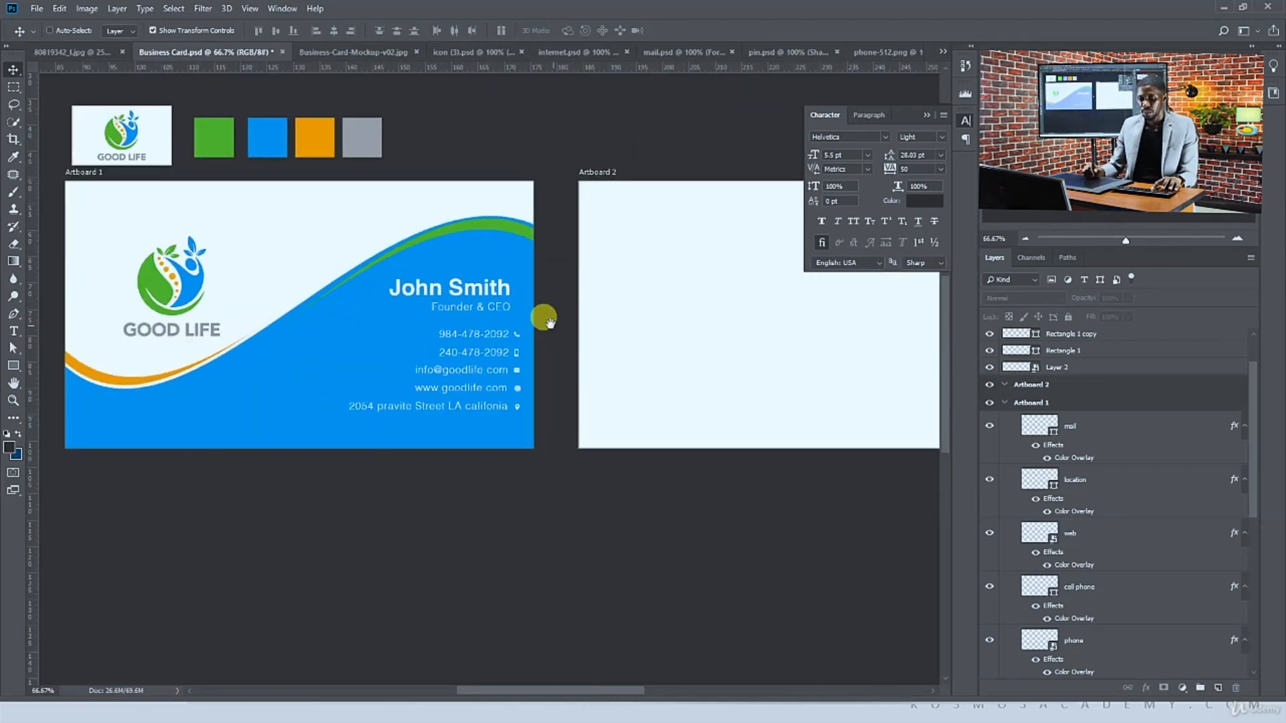
pyautogui.moveTo(544, 320); pyautogui.dragTo(562, 328)
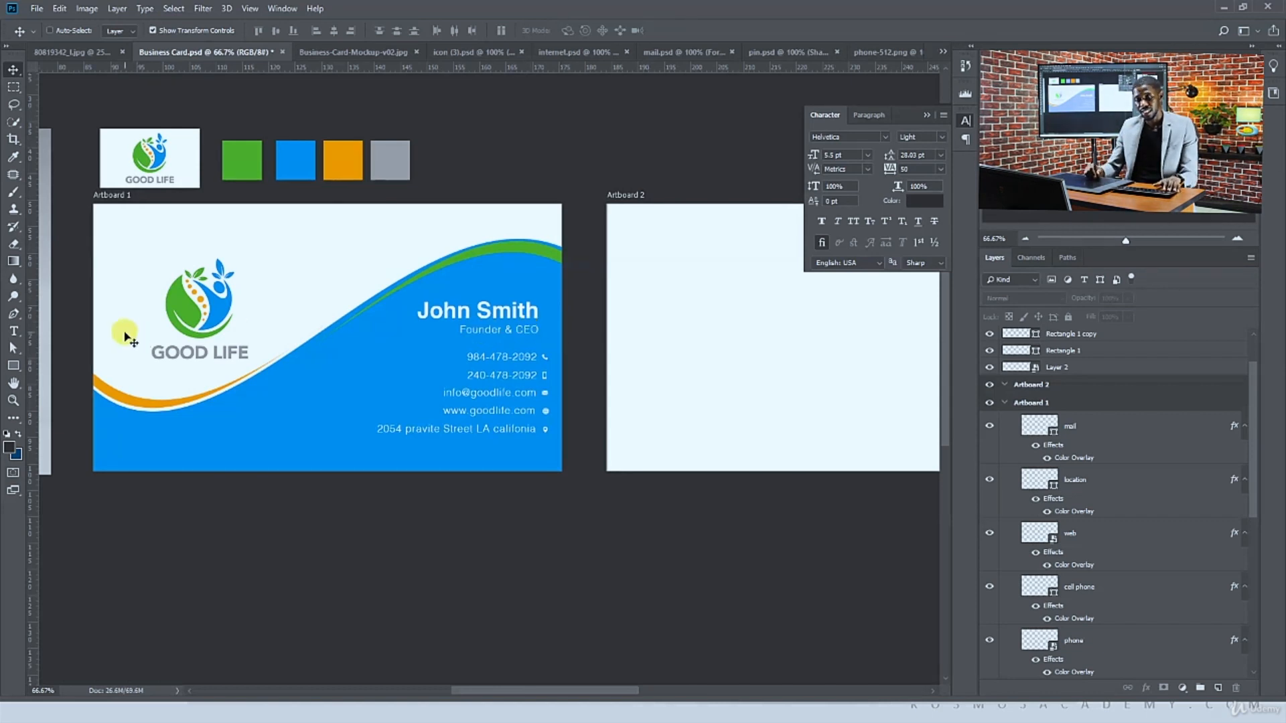
pyautogui.moveTo(179, 316); pyautogui.dragTo(186, 288)
# Nudge the Founder & CEO title slightly right to align it under the name
pyautogui.click(507, 313)
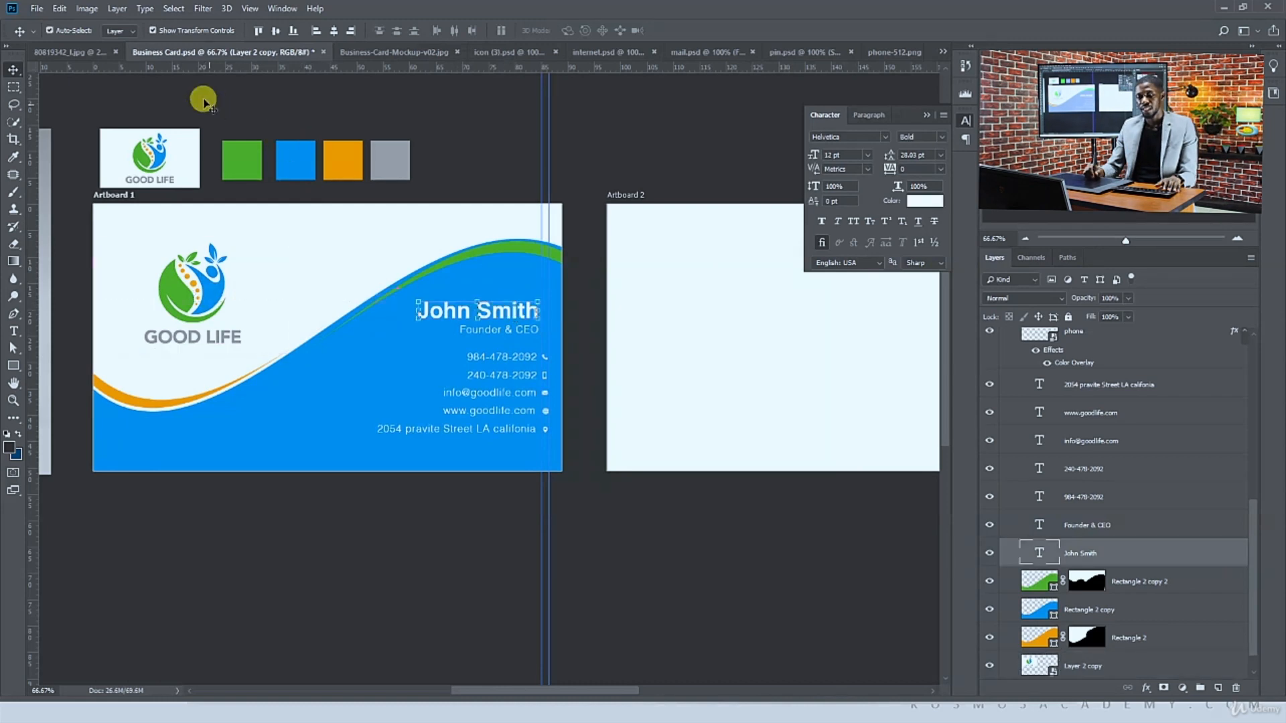
pyautogui.click(181, 30)
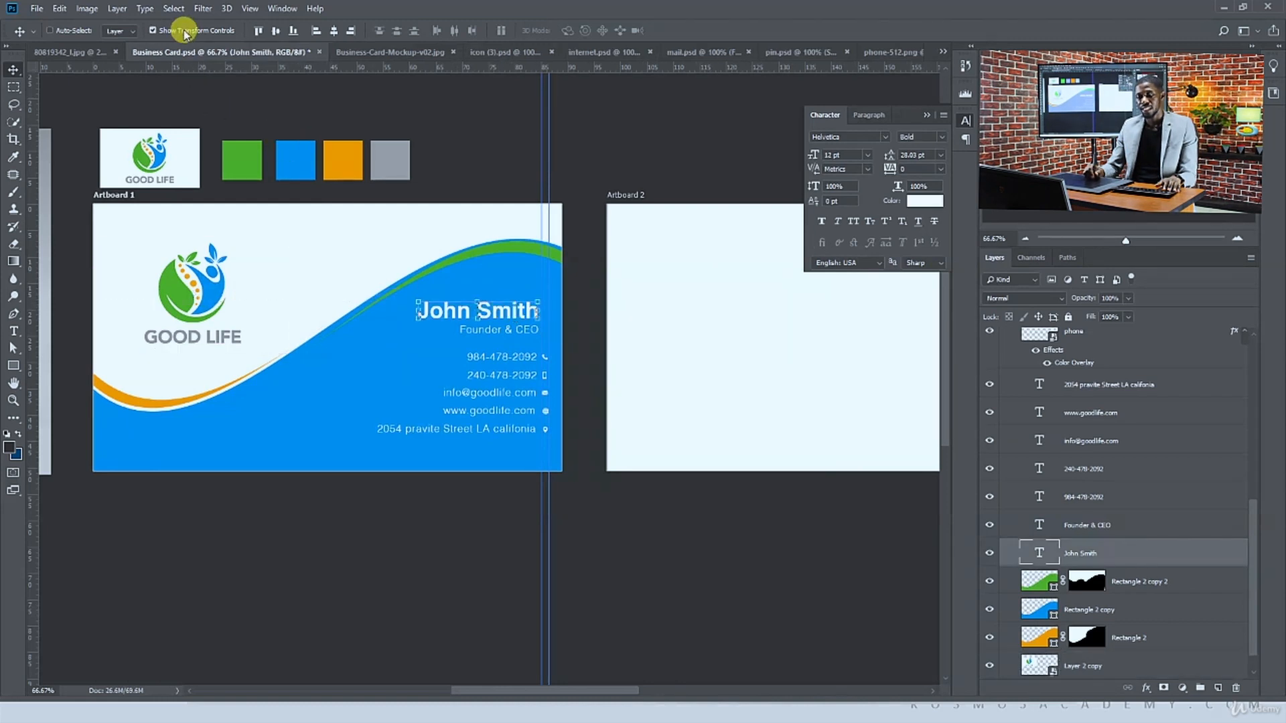
pyautogui.keyDown('shift'); pyautogui.click(492, 333); pyautogui.keyUp('shift')
pyautogui.moveTo(492, 333)
pyautogui.mouseDown()
pyautogui.moveTo(493, 316)
pyautogui.moveTo(503, 333)
pyautogui.mouseUp()
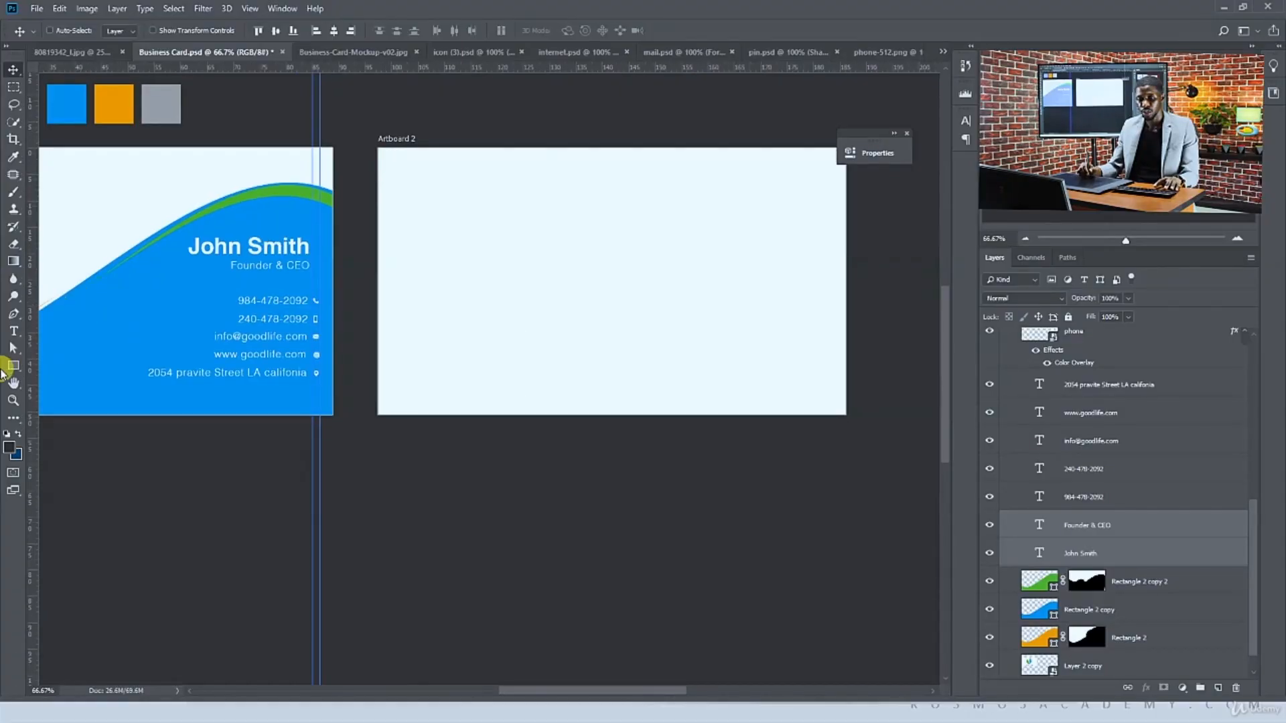
# Draw a rectangle covering the whole of Artboard 2
pyautogui.click(13, 365)
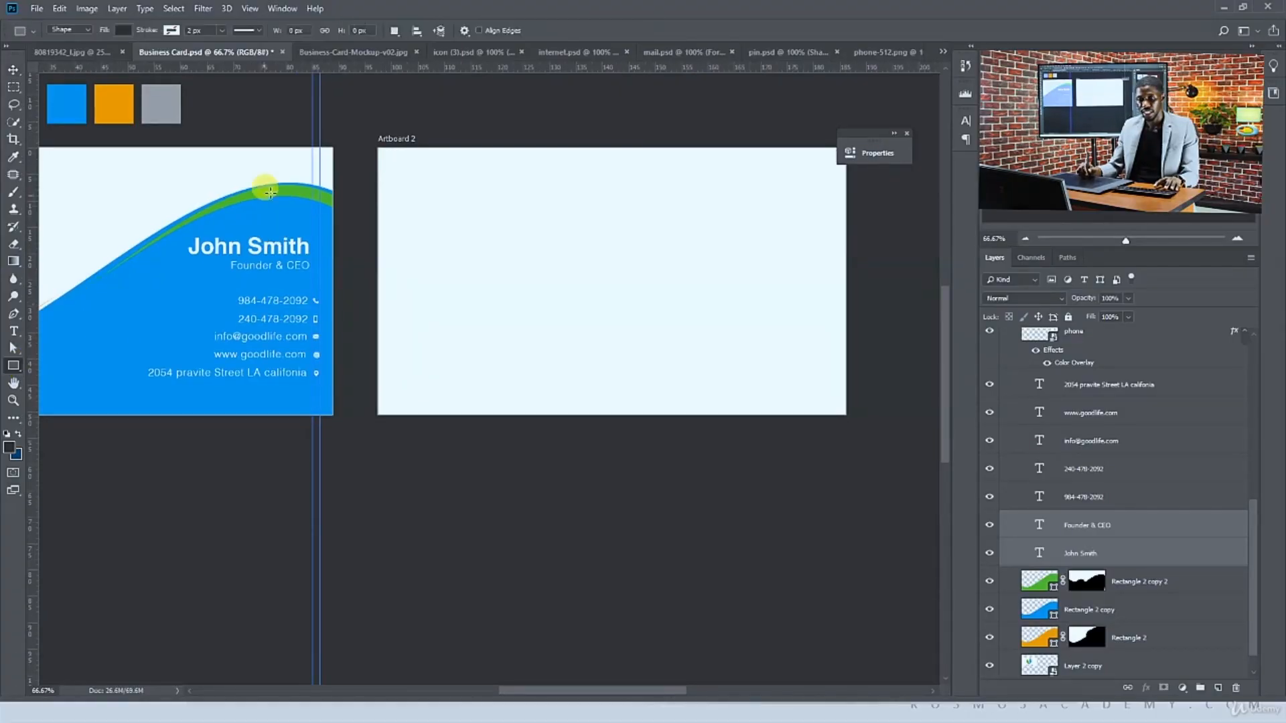
pyautogui.moveTo(360, 133); pyautogui.dragTo(857, 442)
pyautogui.press('v')
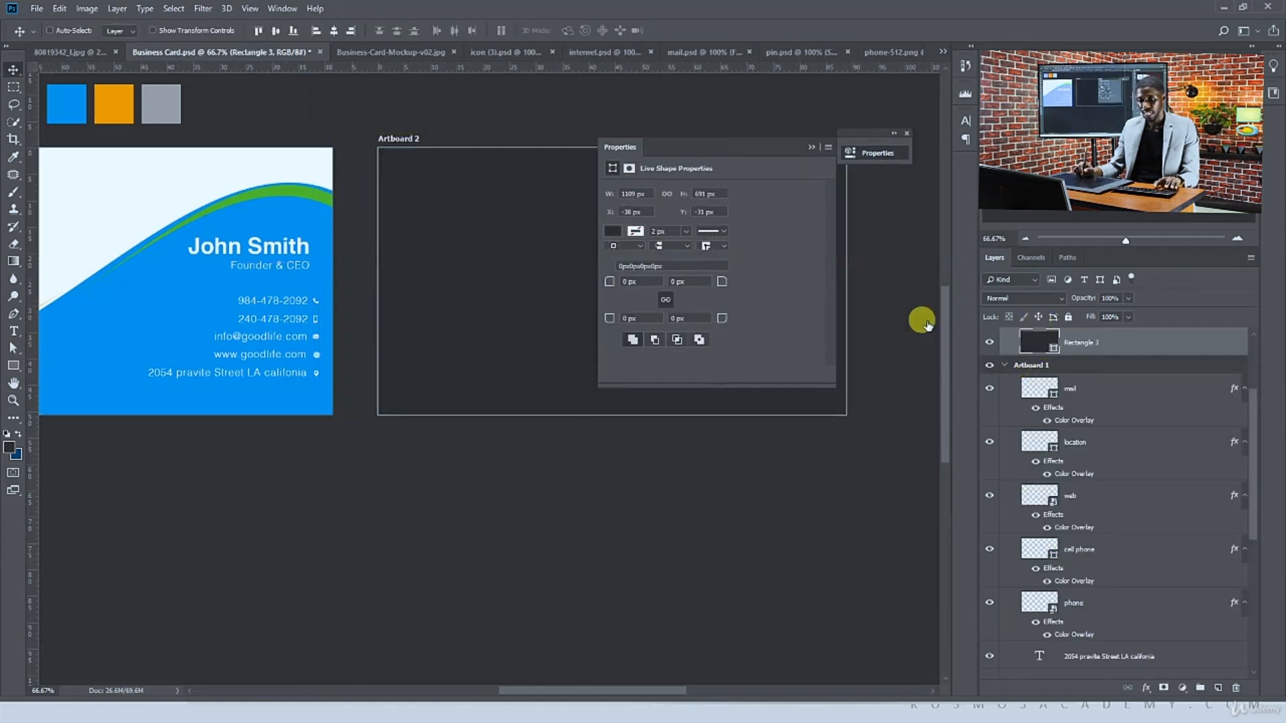
# Fill the new rectangle with the blue sampled from the front card's wave
pyautogui.click(227, 292)
pyautogui.doubleClick(1032, 340)
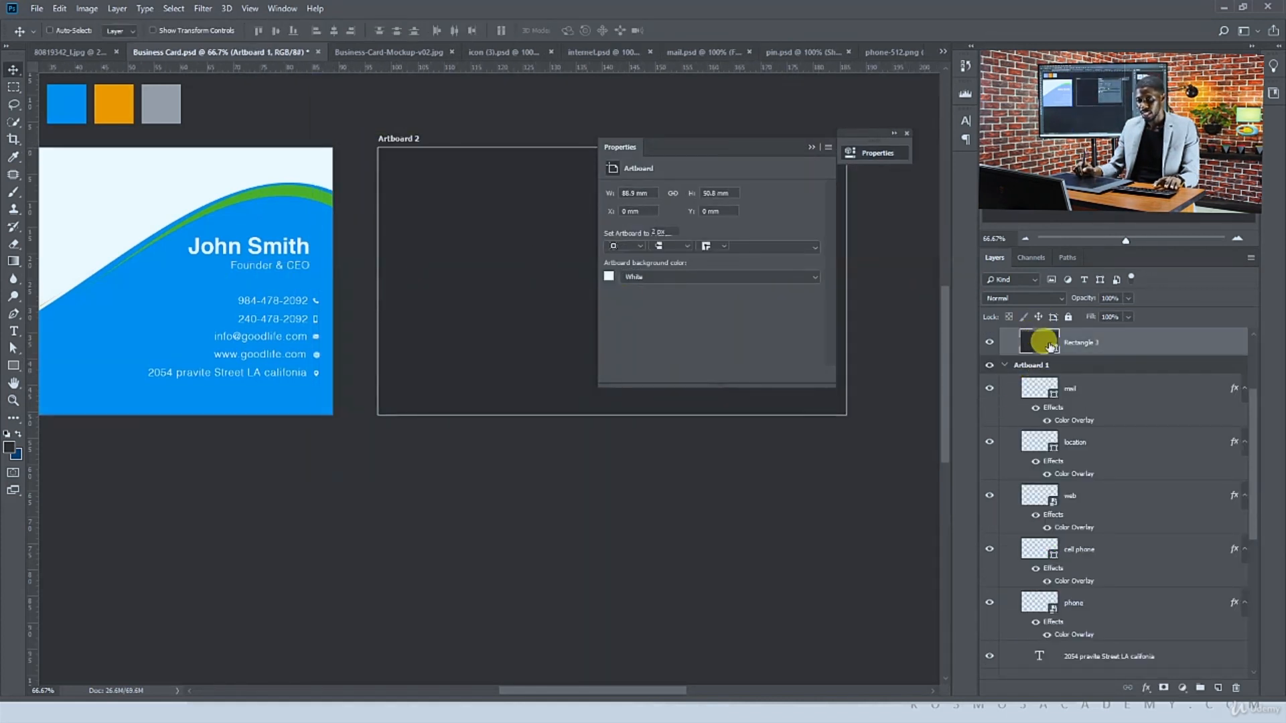
pyautogui.click(121, 301)
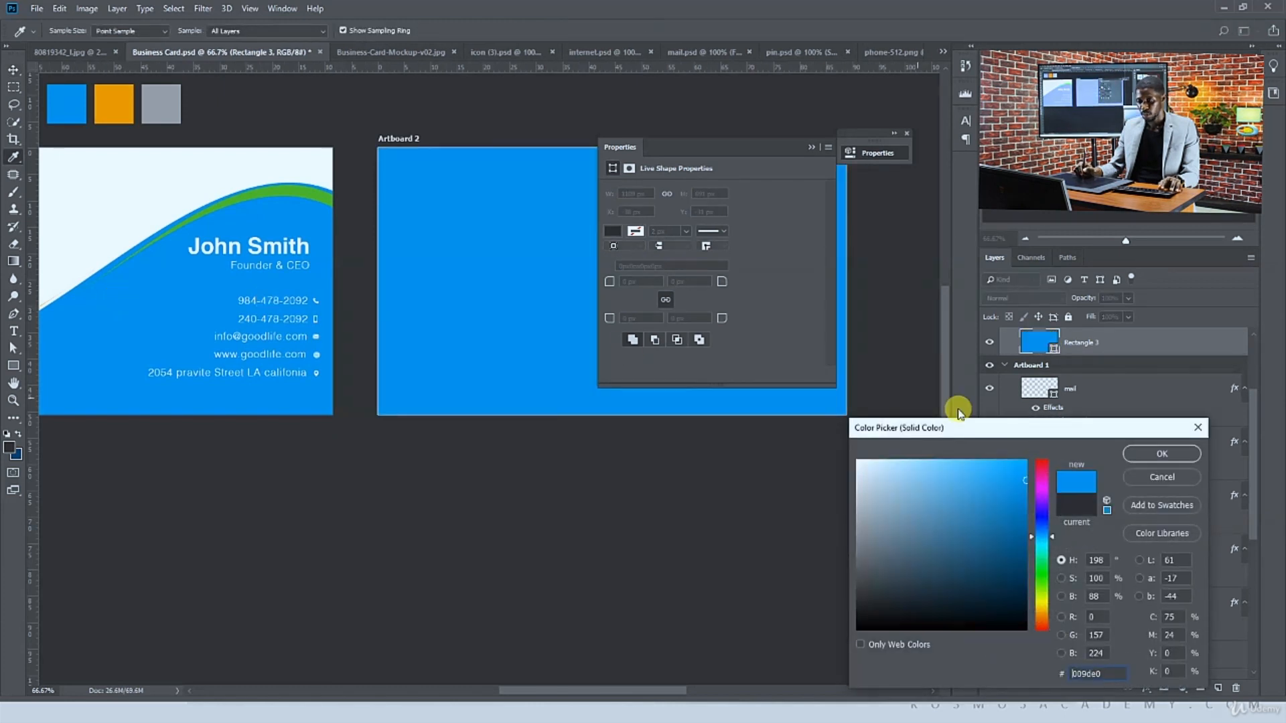
pyautogui.click(1131, 453)
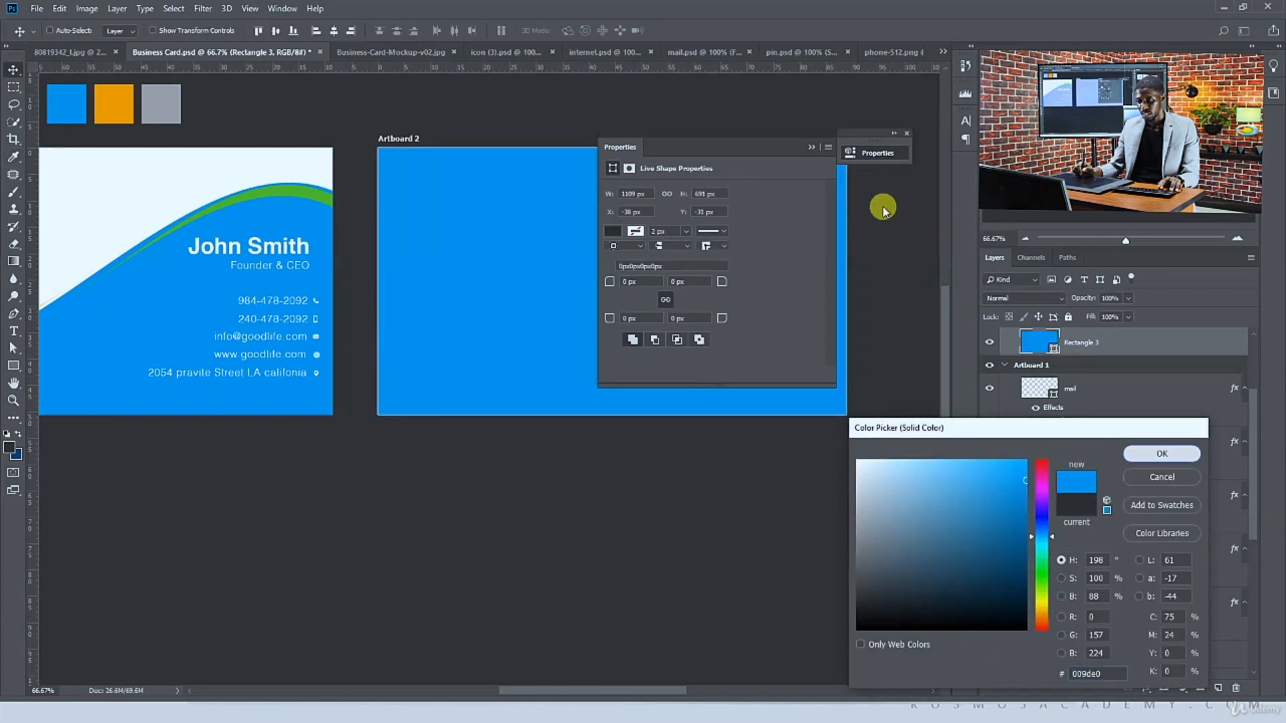
pyautogui.click(811, 148)
# Duplicate the Good Life logo onto Artboard 2 and center it on the blue background
pyautogui.moveTo(317, 308); pyautogui.dragTo(603, 494)
pyautogui.moveTo(288, 423); pyautogui.dragTo(847, 472)
pyautogui.moveTo(747, 454); pyautogui.dragTo(551, 422)
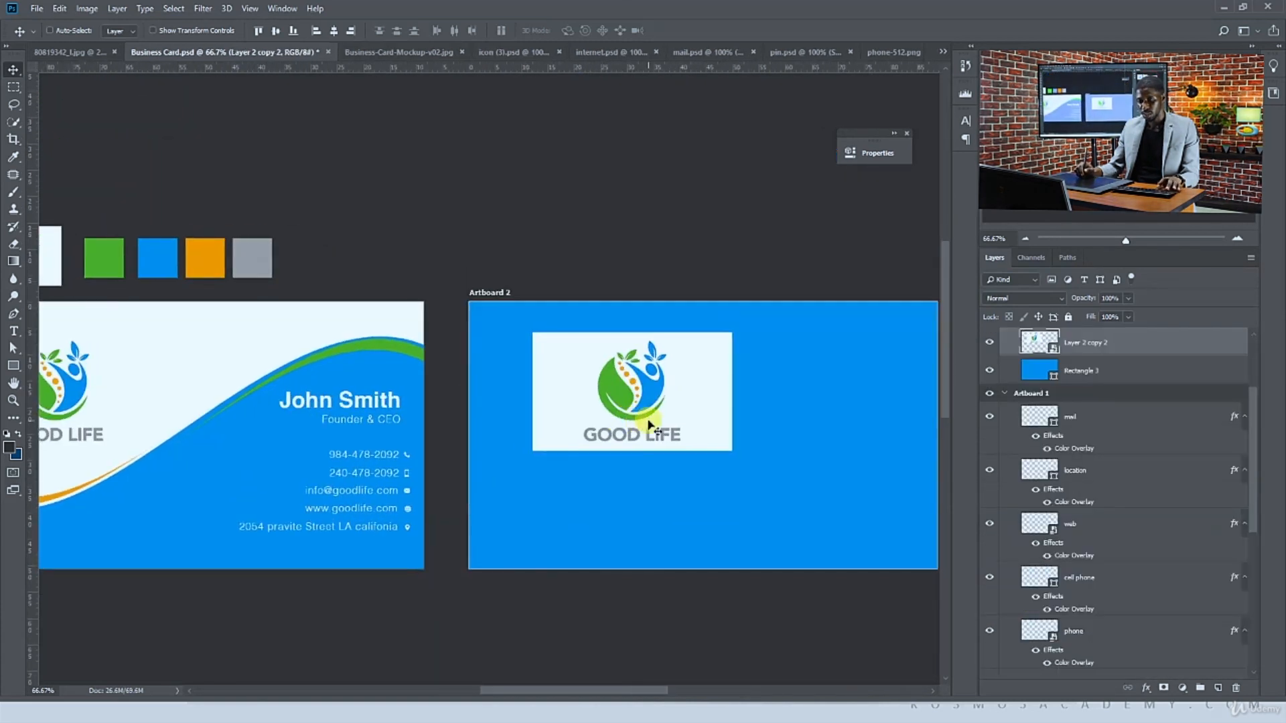
pyautogui.moveTo(643, 420); pyautogui.dragTo(734, 447)
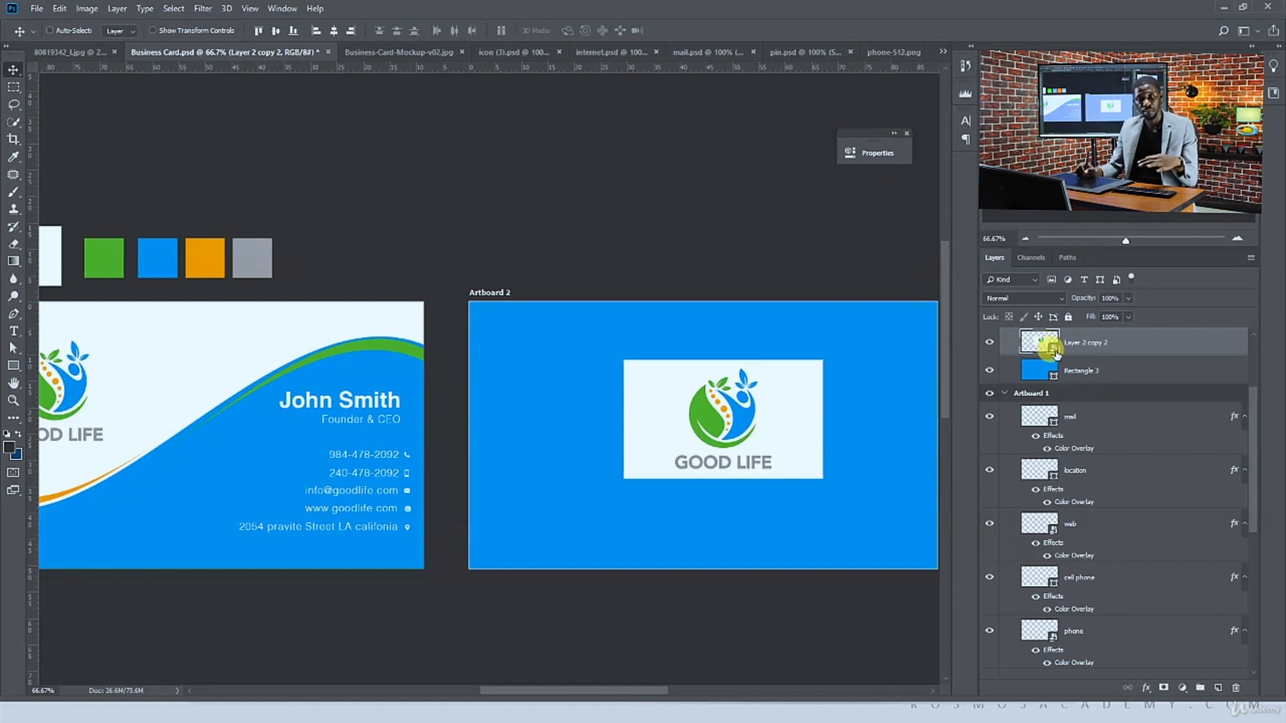
# Open the logo smart object and delete its light background using Color Range
pyautogui.doubleClick(1053, 349)
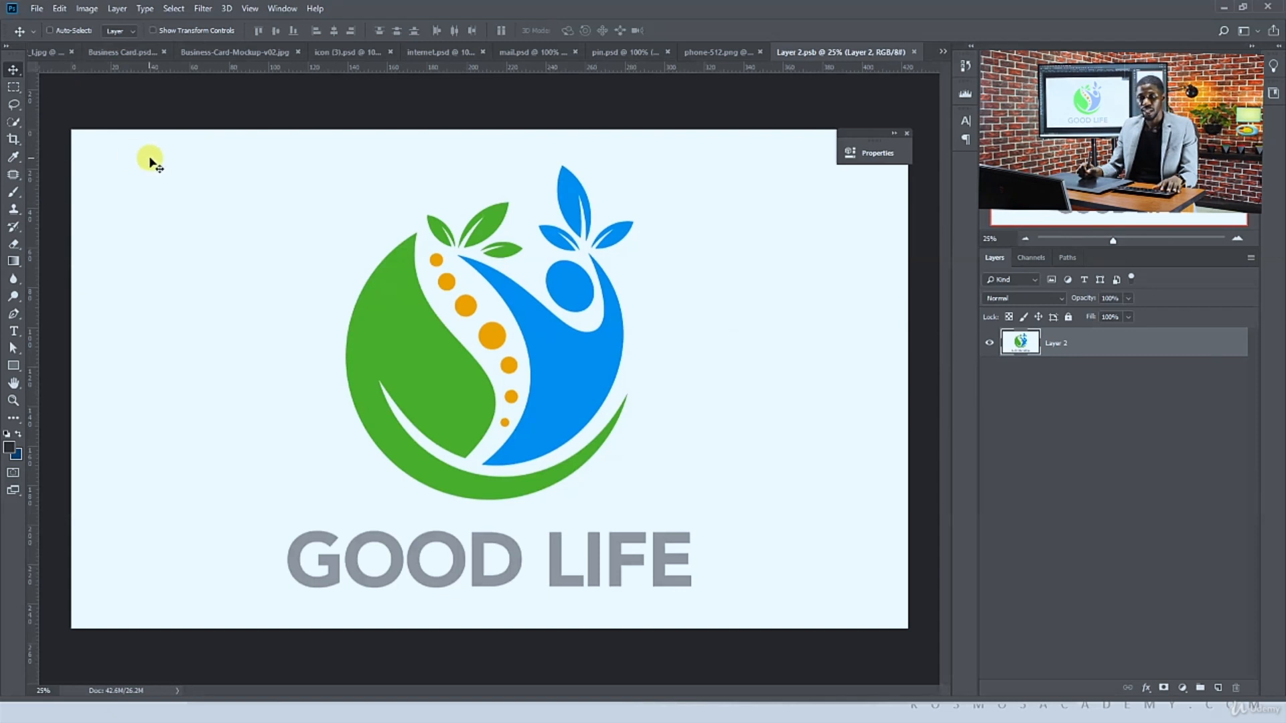
pyautogui.click(174, 8)
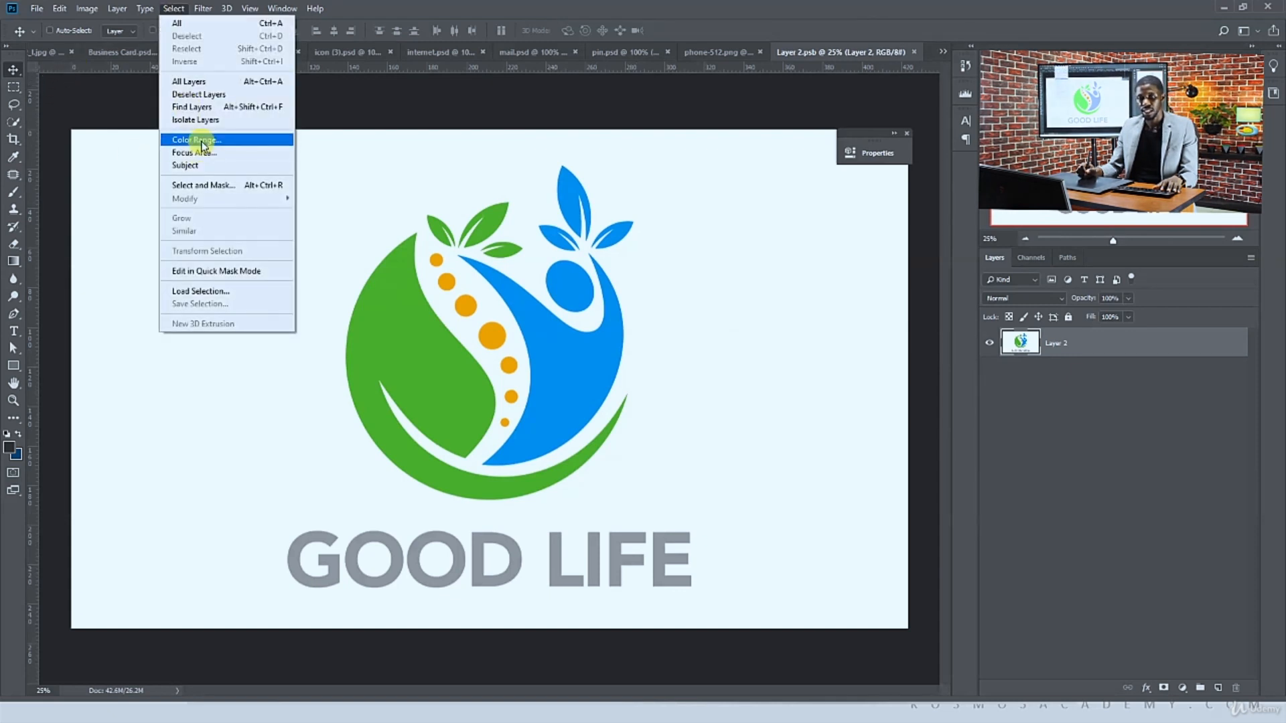
pyautogui.click(202, 141)
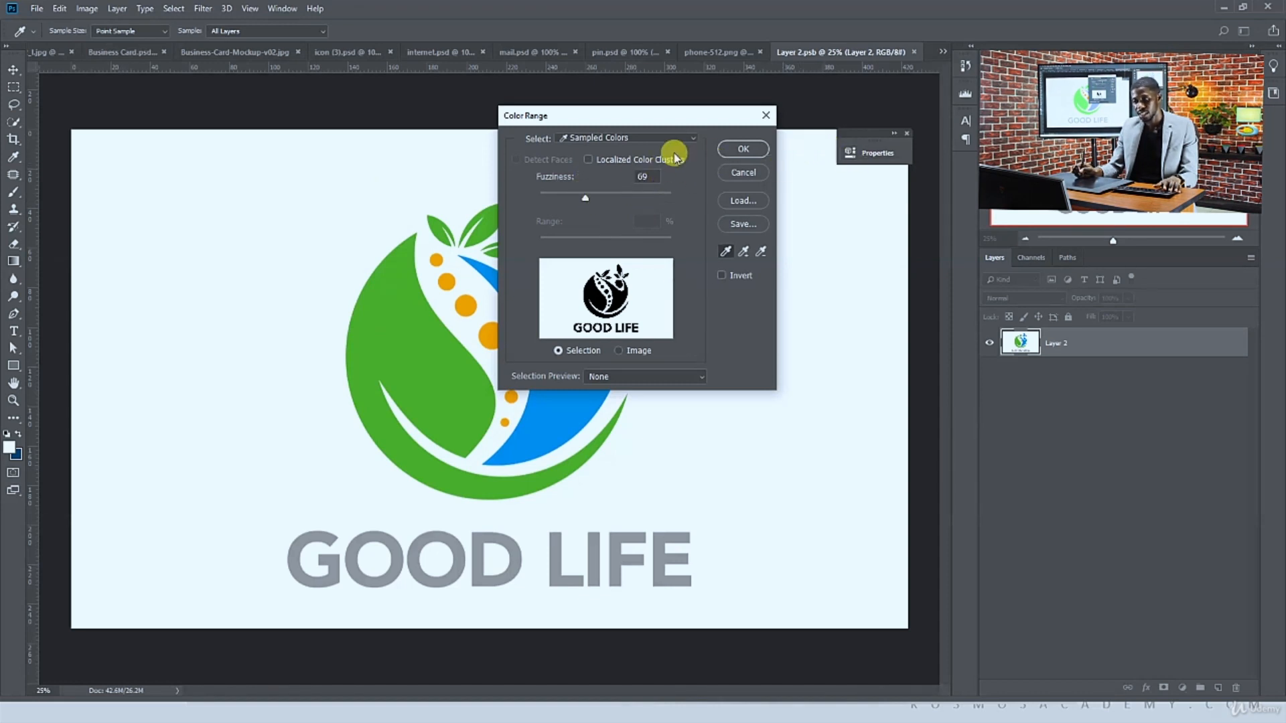
pyautogui.click(748, 153)
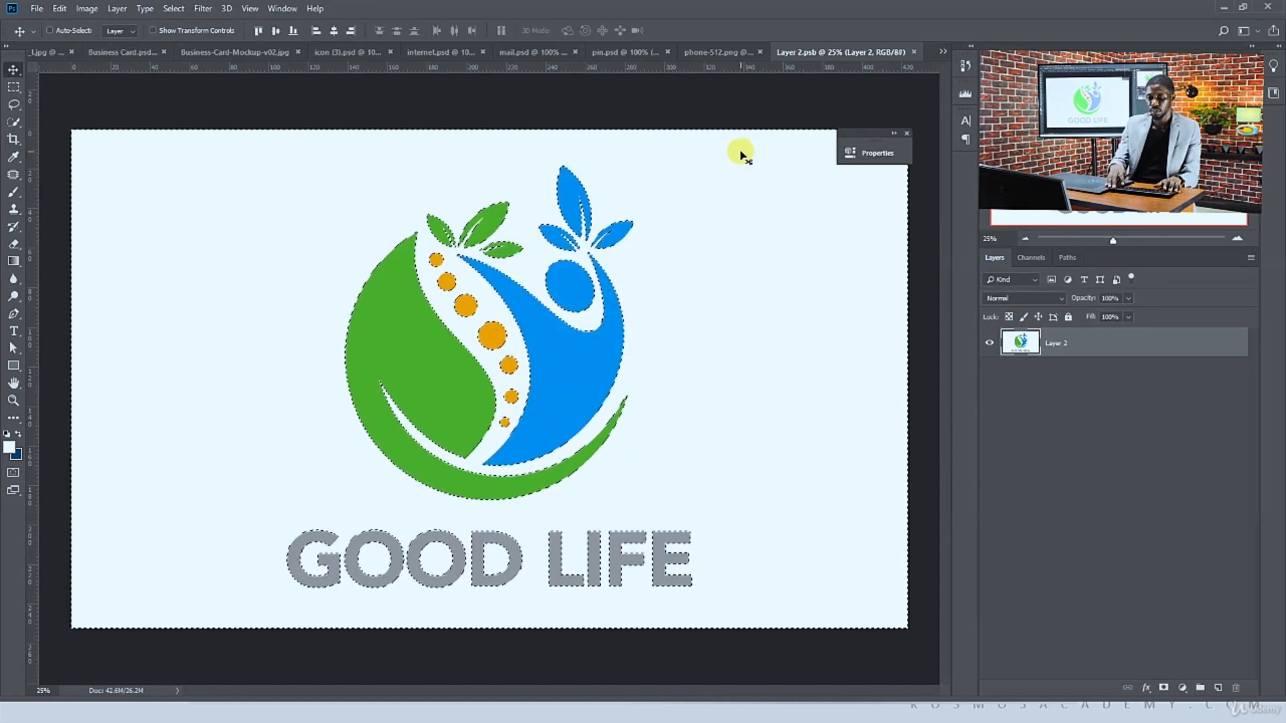
pyautogui.press('Delete')
pyautogui.hotkey('ctrl', 'd')
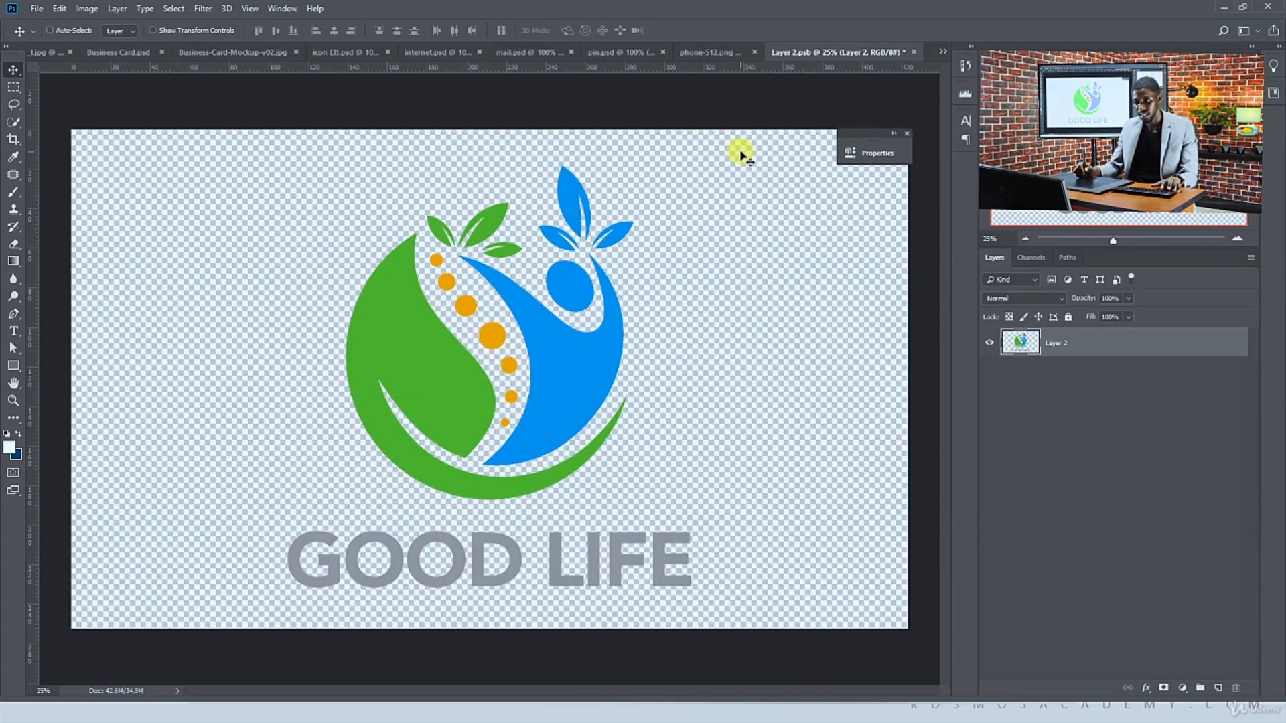
# Save the edited logo smart object and return to the business card document
pyautogui.rightClick(1077, 348)
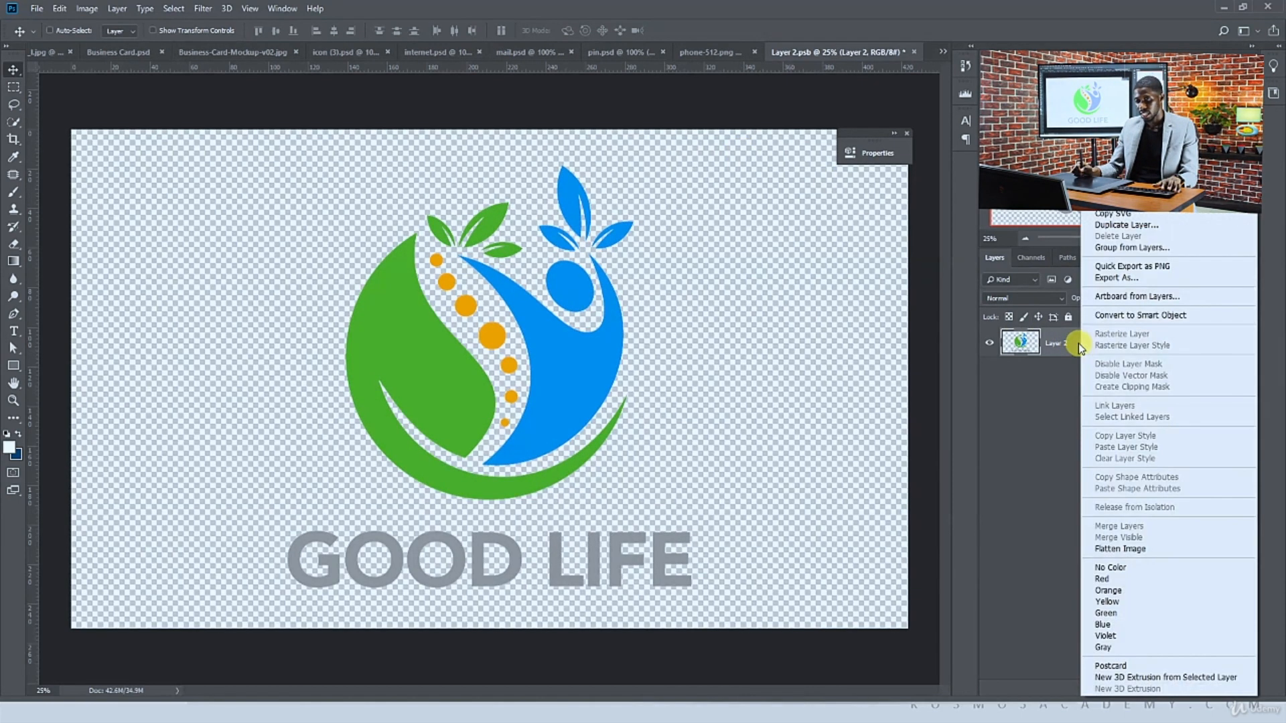
pyautogui.click(1108, 317)
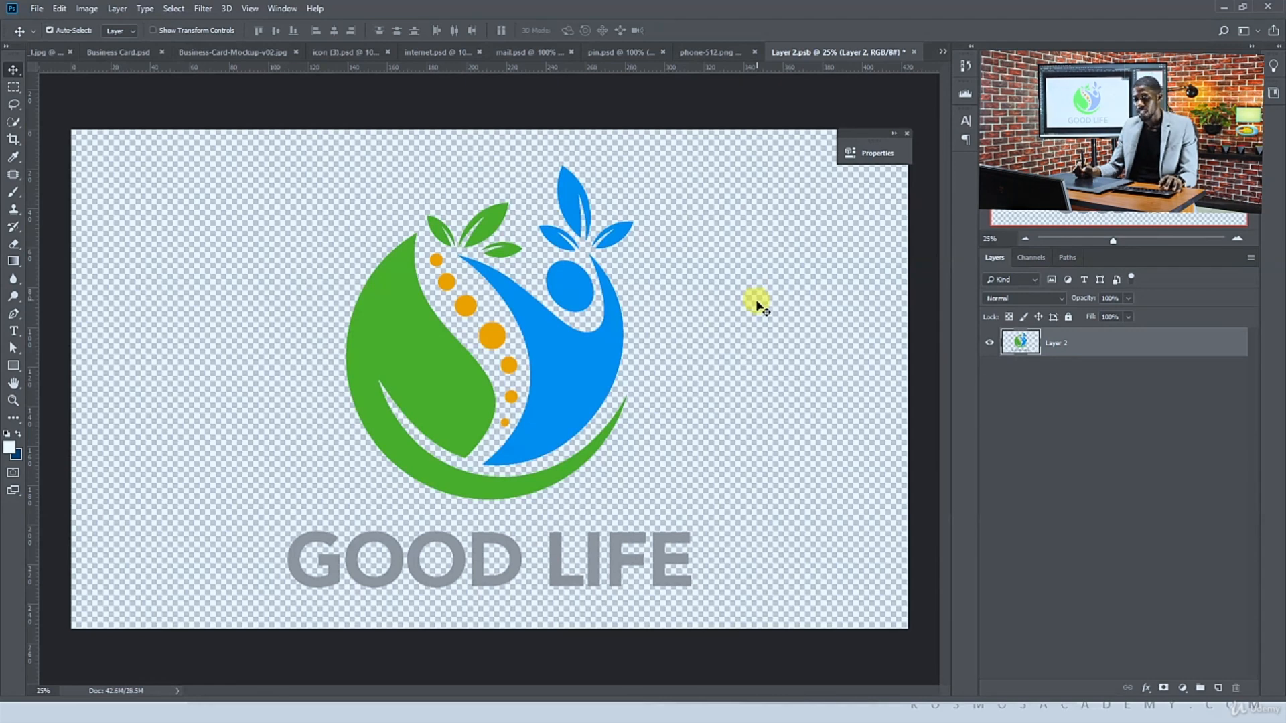
pyautogui.hotkey('ctrl', 's')
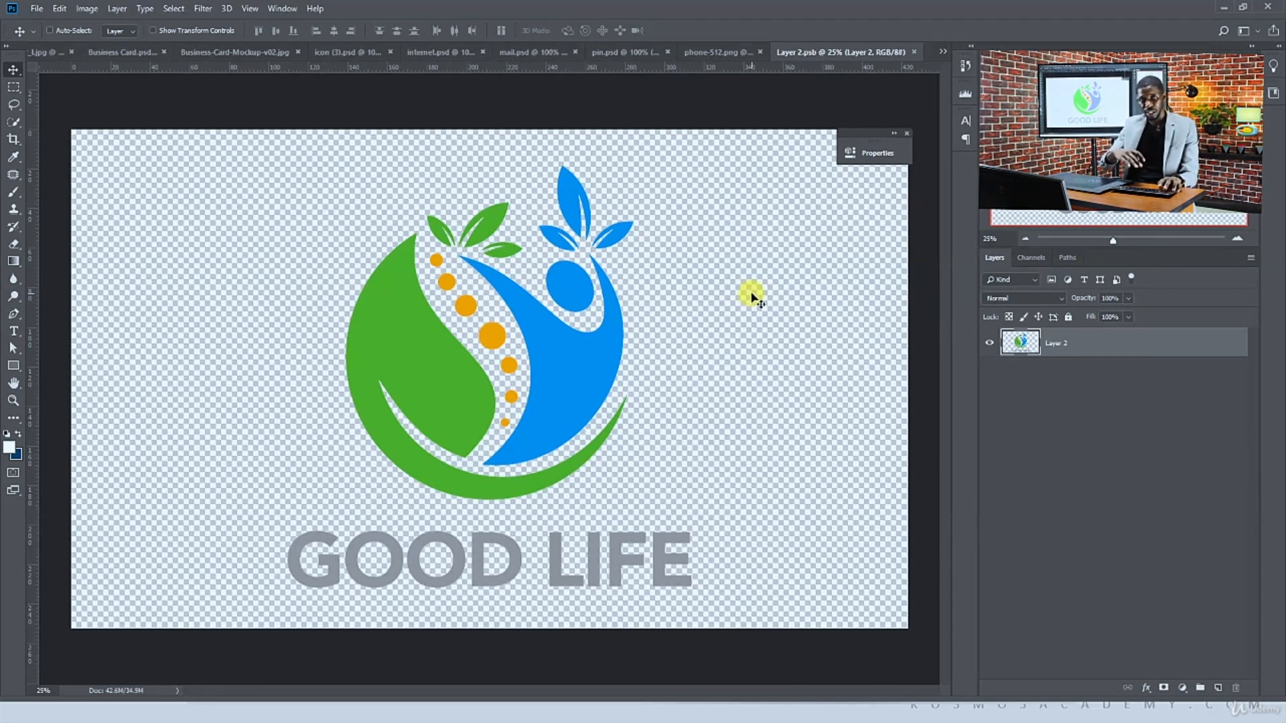
pyautogui.moveTo(509, 318); pyautogui.dragTo(343, 147)
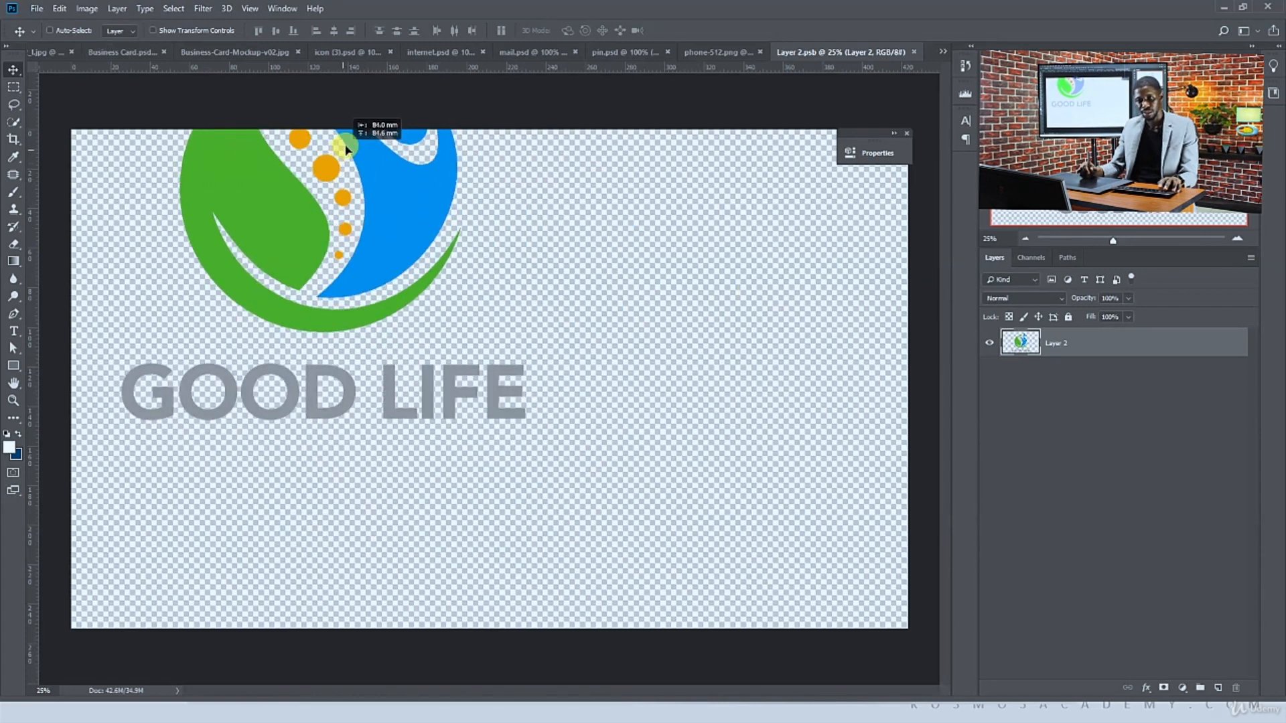
pyautogui.hotkey('ctrl', 'z')
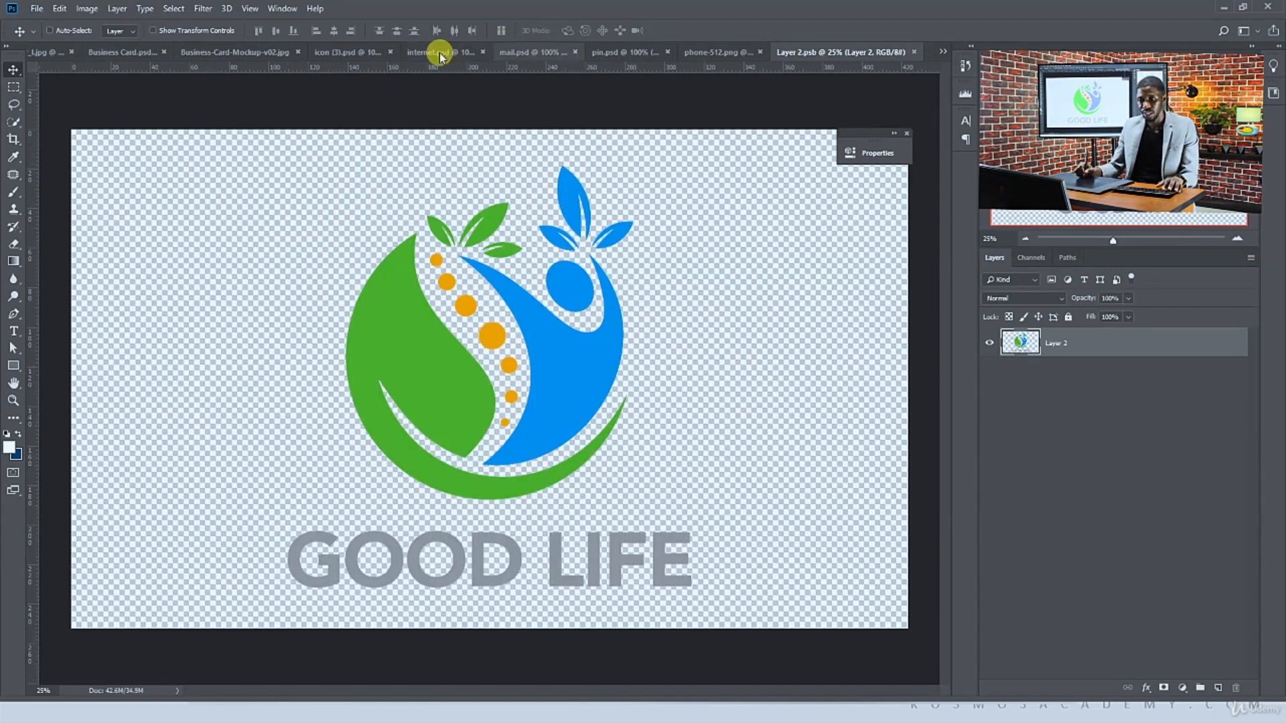
pyautogui.click(247, 53)
pyautogui.click(134, 52)
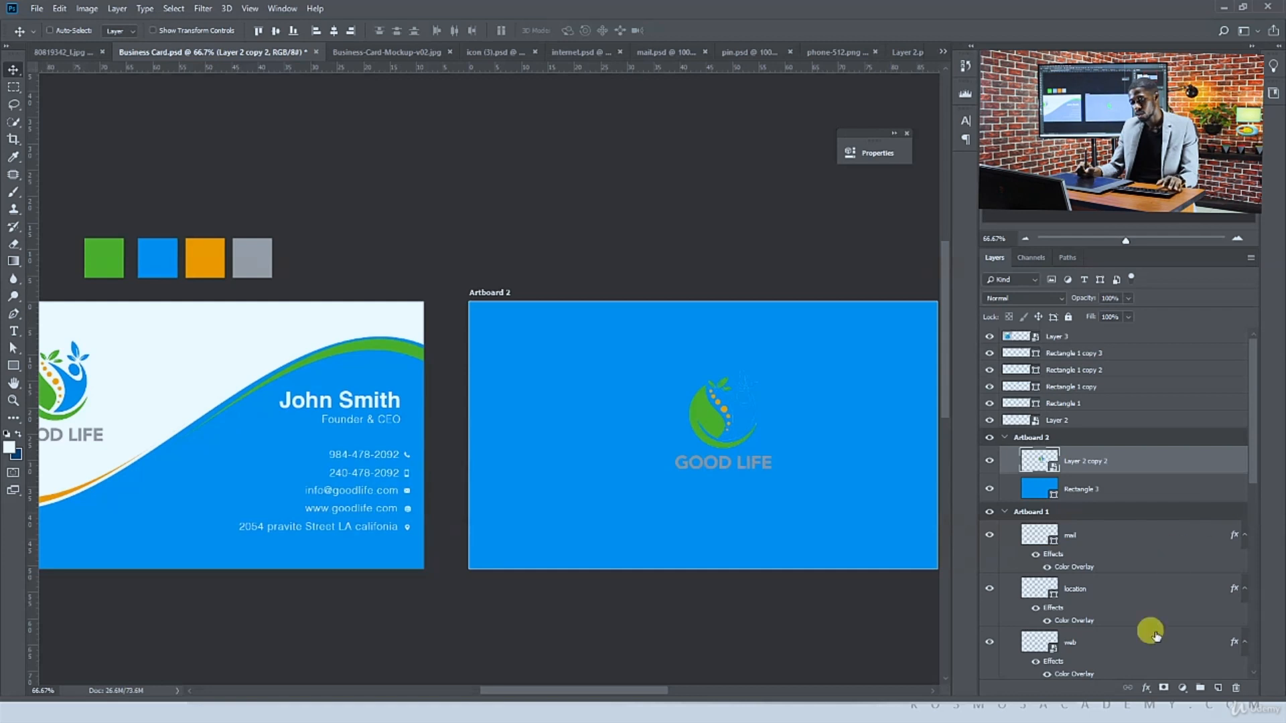
# Add a white Color Overlay effect to the logo on Artboard 2
pyautogui.click(1147, 690)
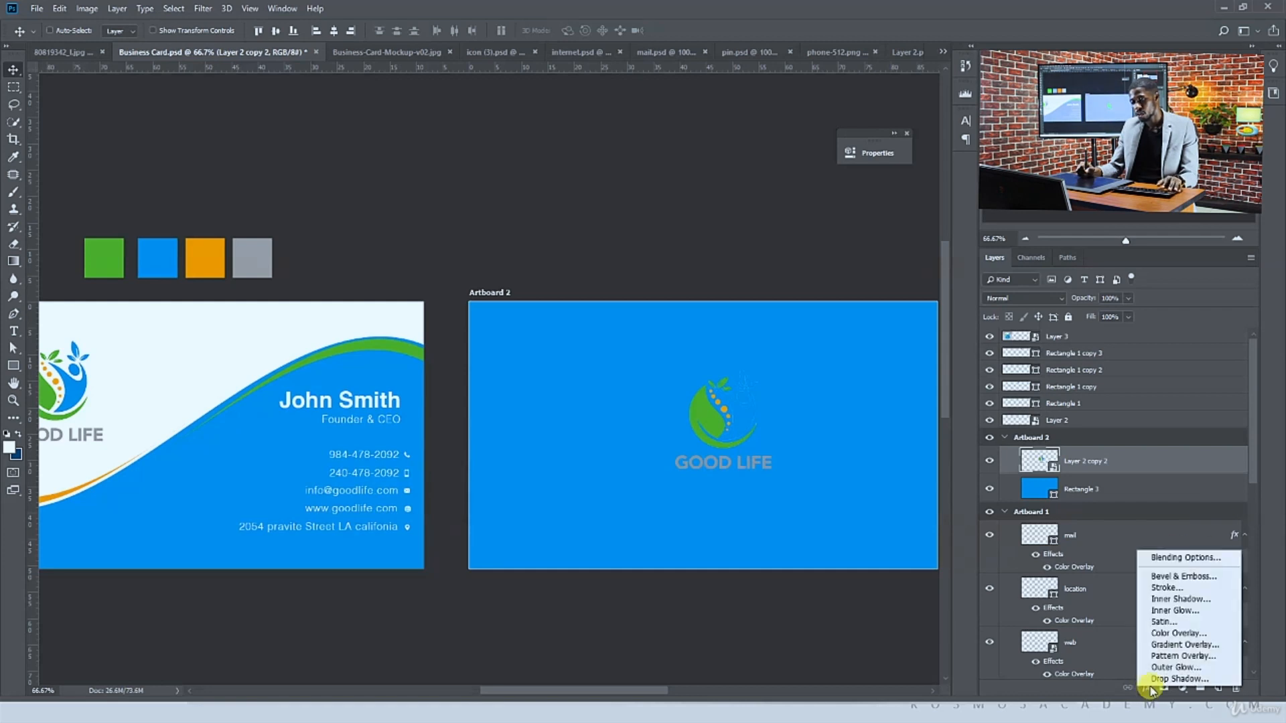
pyautogui.click(1178, 633)
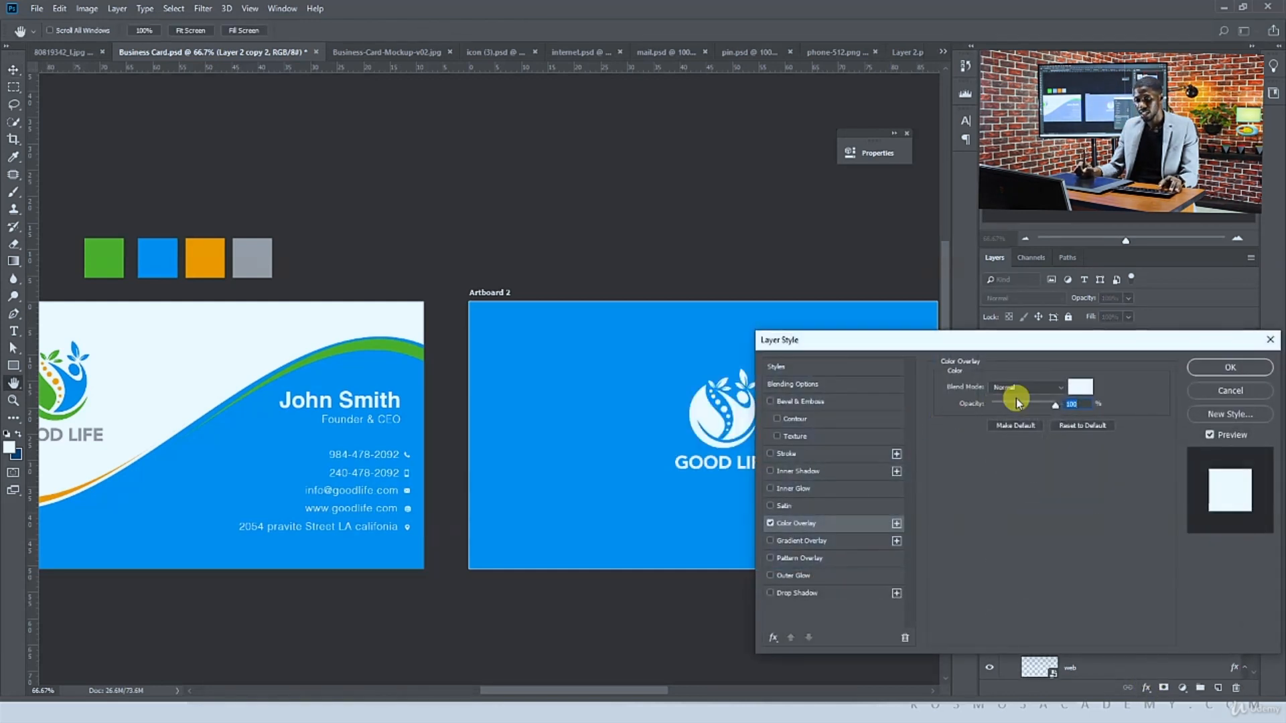
pyautogui.click(1211, 367)
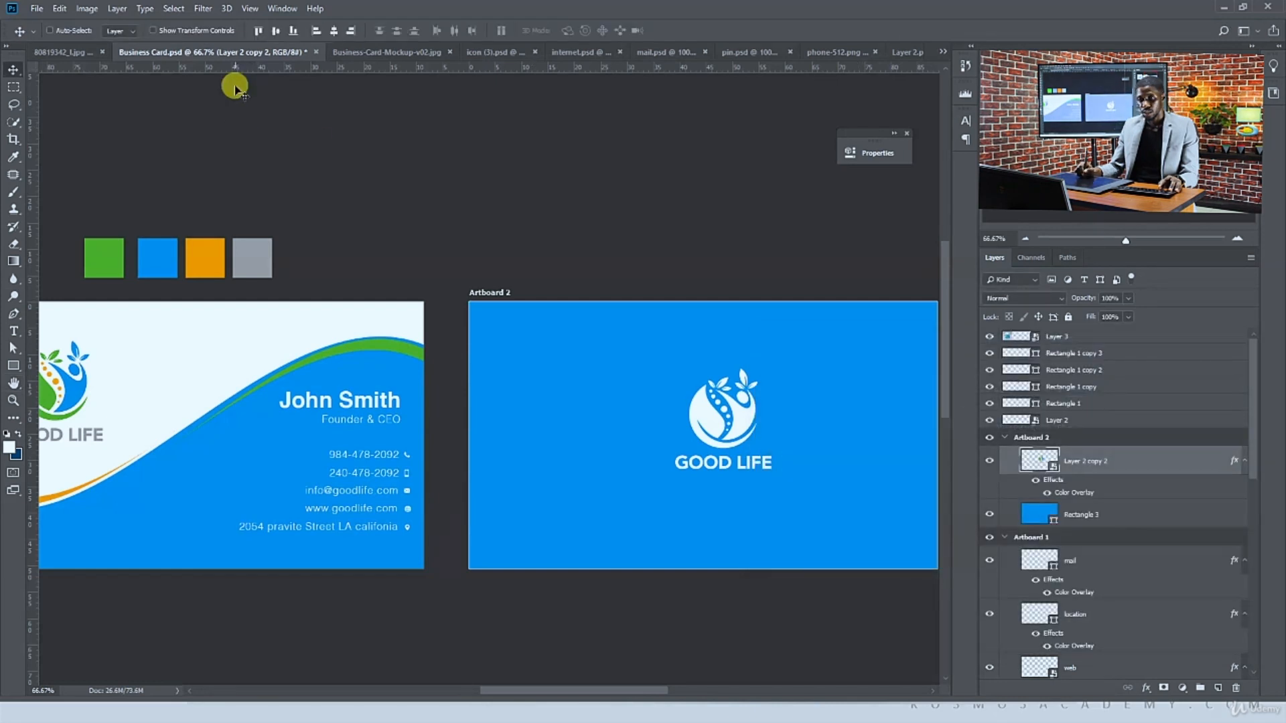
# Scale the back-side logo up slightly and move it higher on Artboard 2
pyautogui.click(222, 32)
pyautogui.moveTo(772, 366); pyautogui.dragTo(844, 349)
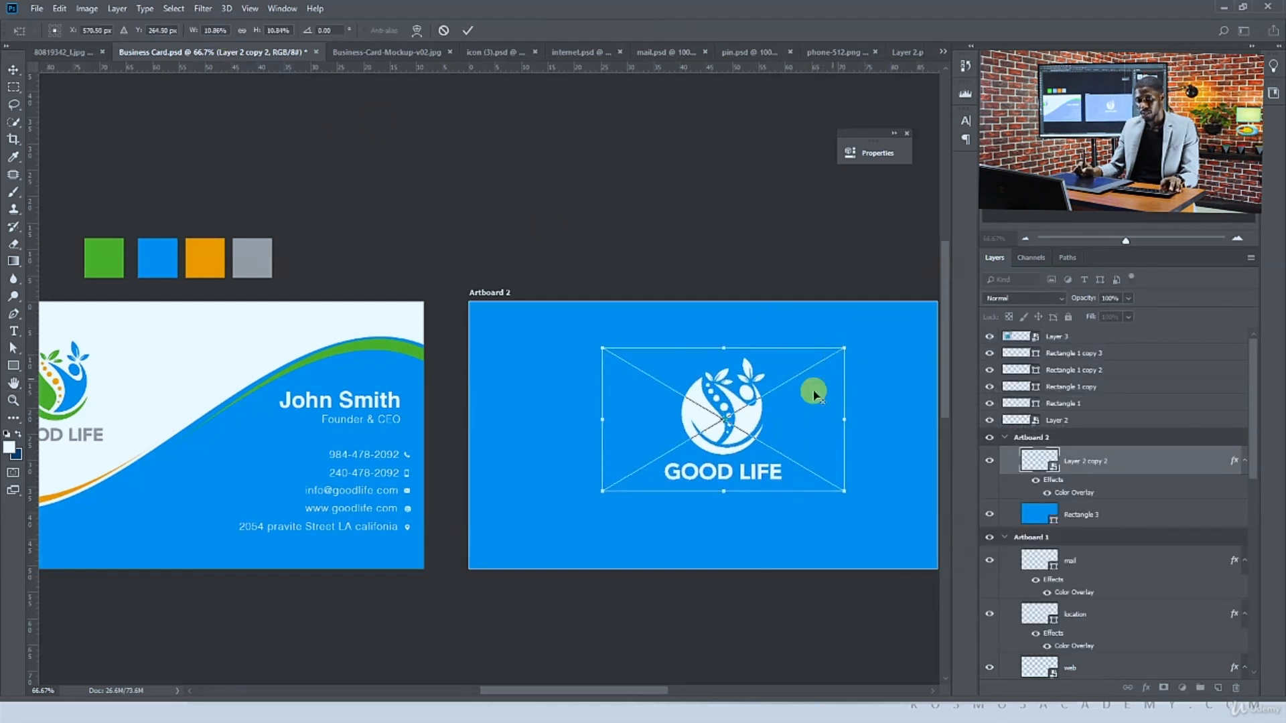
pyautogui.moveTo(785, 408); pyautogui.dragTo(766, 388)
pyautogui.press('Return')
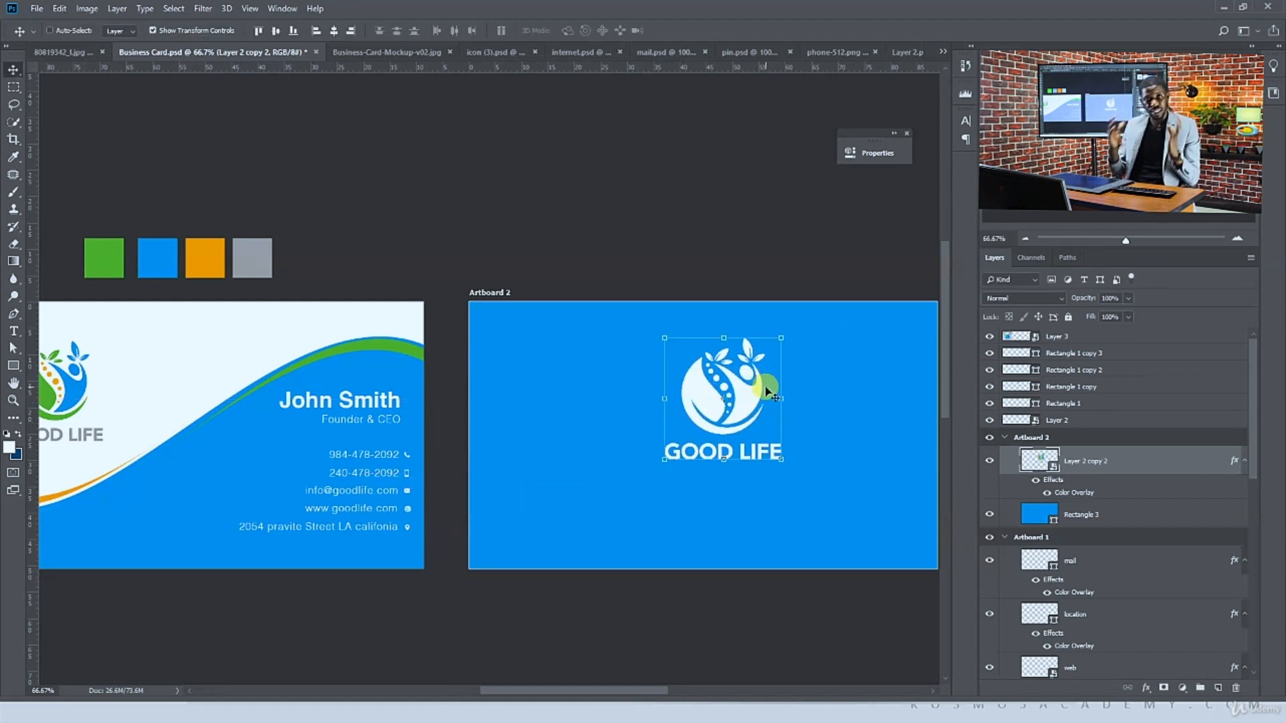
pyautogui.moveTo(748, 399); pyautogui.dragTo(737, 353)
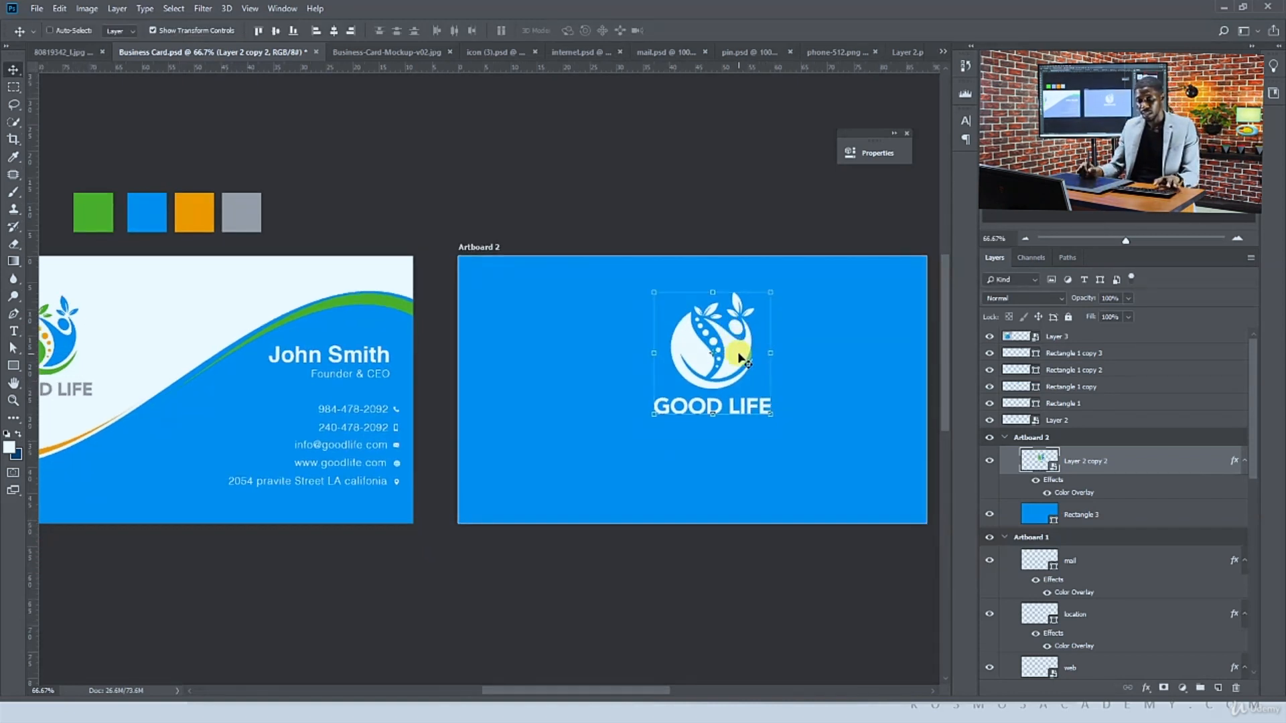
# Duplicate the website text from the front card onto the bottom of Artboard 2
pyautogui.keyDown('ctrl'); pyautogui.click(695, 229); pyautogui.keyUp('ctrl')
pyautogui.keyDown('ctrl'); pyautogui.click(343, 463); pyautogui.keyUp('ctrl')
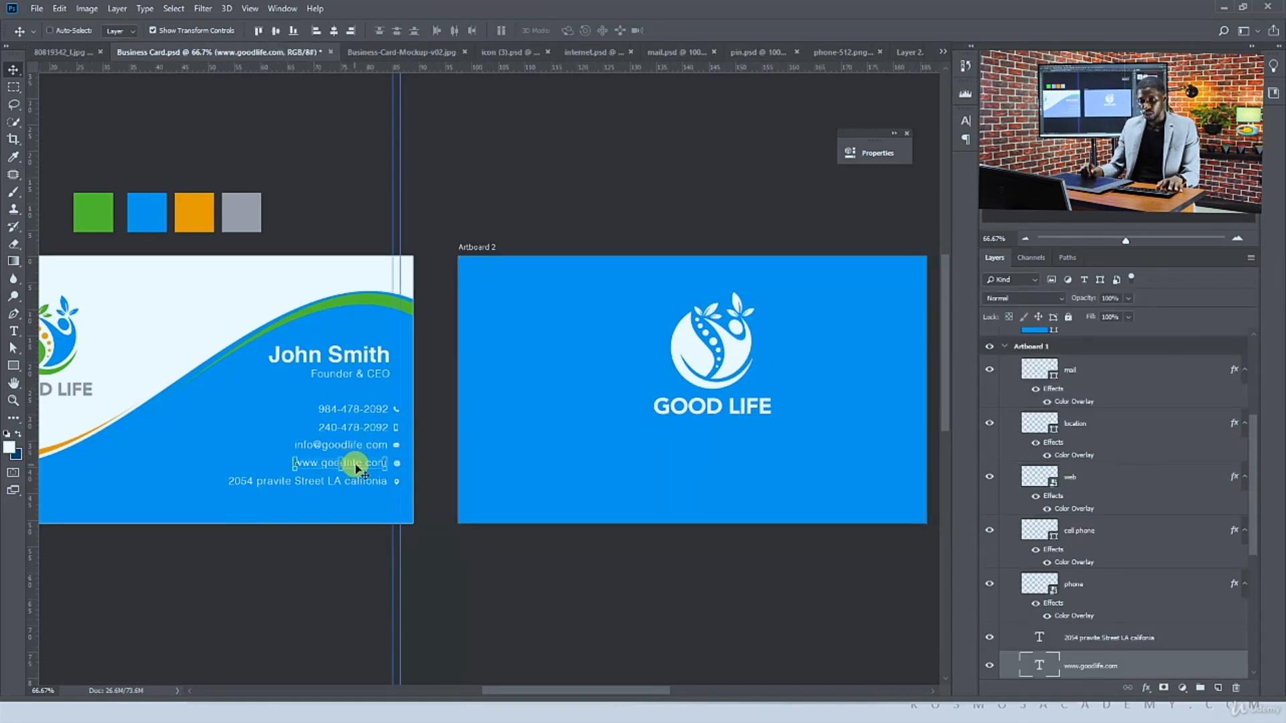
pyautogui.keyDown('alt'); pyautogui.moveTo(356, 466); pyautogui.dragTo(735, 490); pyautogui.keyUp('alt')
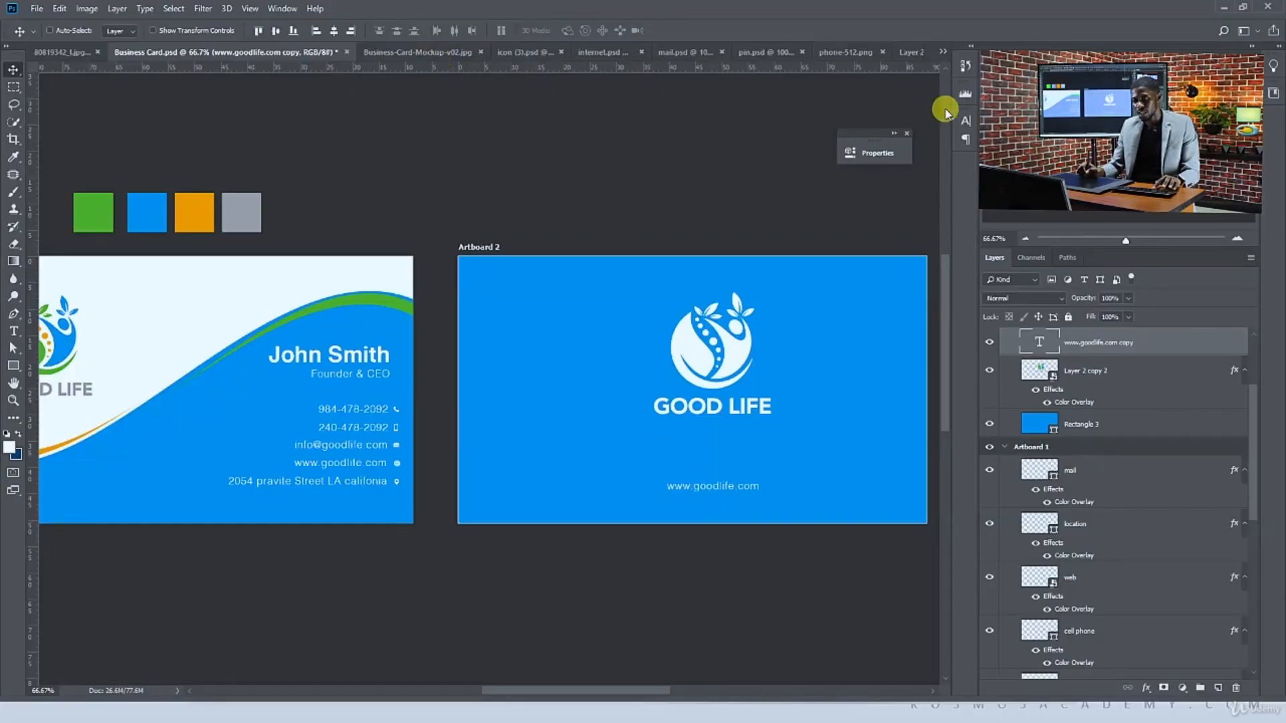
# Set the tracking of the website text on Artboard 2 to 400
pyautogui.click(965, 123)
pyautogui.click(940, 169)
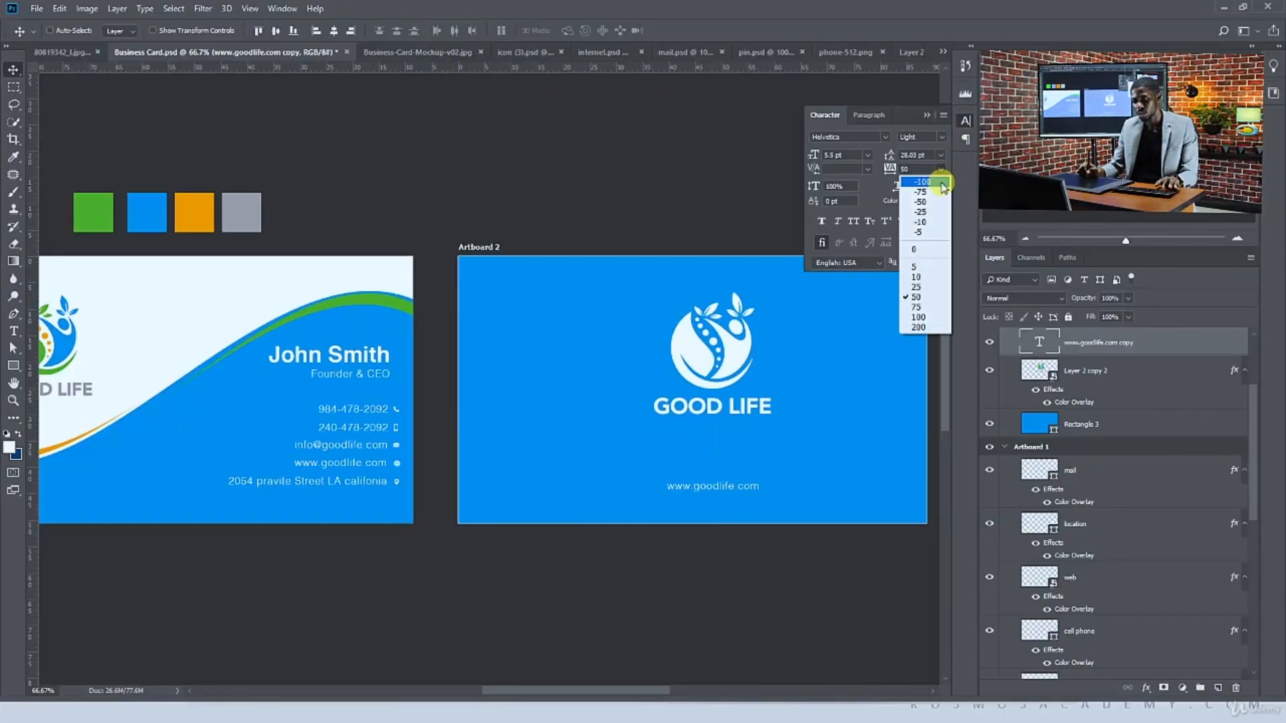
pyautogui.click(924, 327)
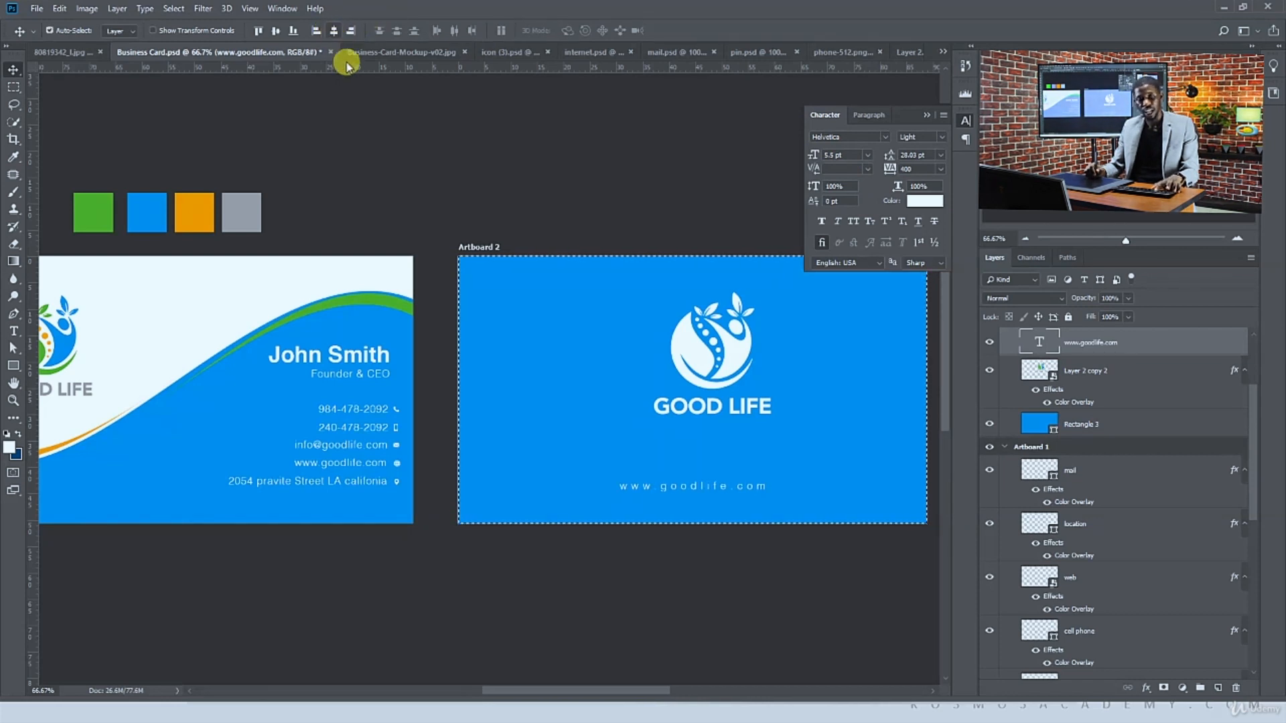
# Center the logo horizontally on Artboard 2 and move it slightly lower
pyautogui.keyDown('ctrl'); pyautogui.click(683, 387); pyautogui.keyUp('ctrl')
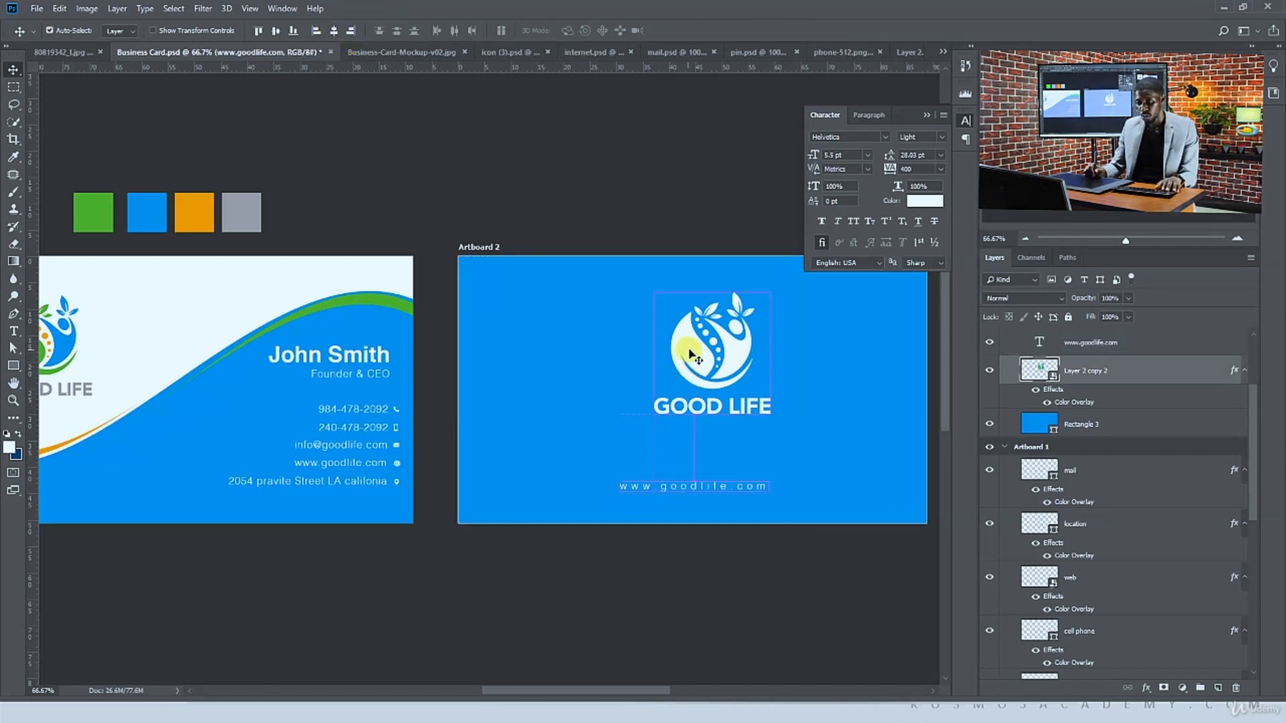
pyautogui.hotkey('ctrl', 'q')
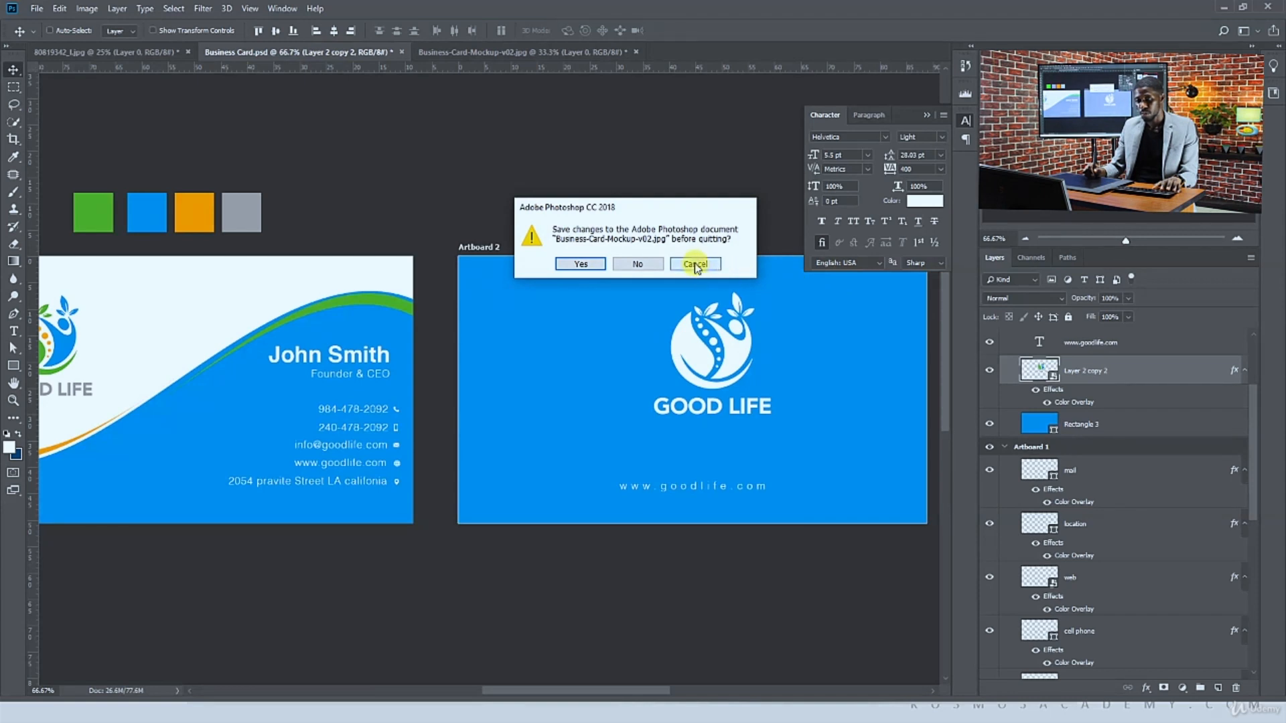
pyautogui.click(695, 264)
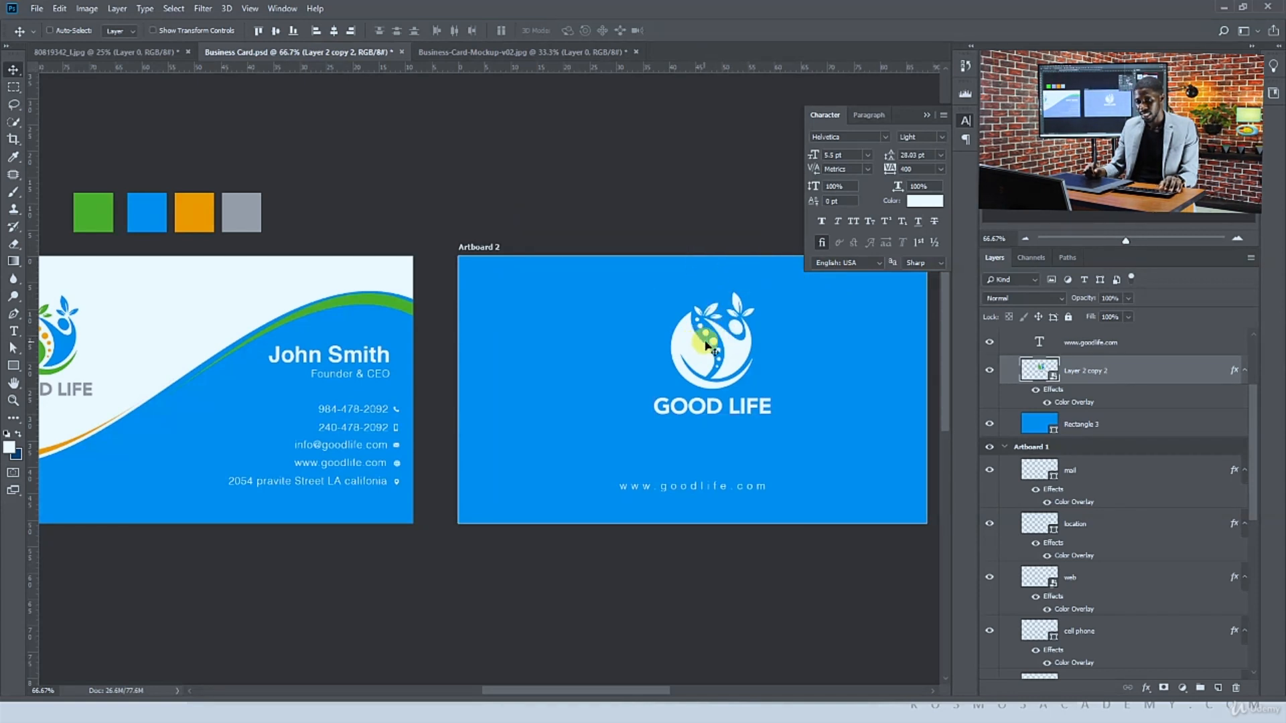
pyautogui.moveTo(706, 345); pyautogui.dragTo(700, 345)
pyautogui.hotkey('ctrl', 'a')
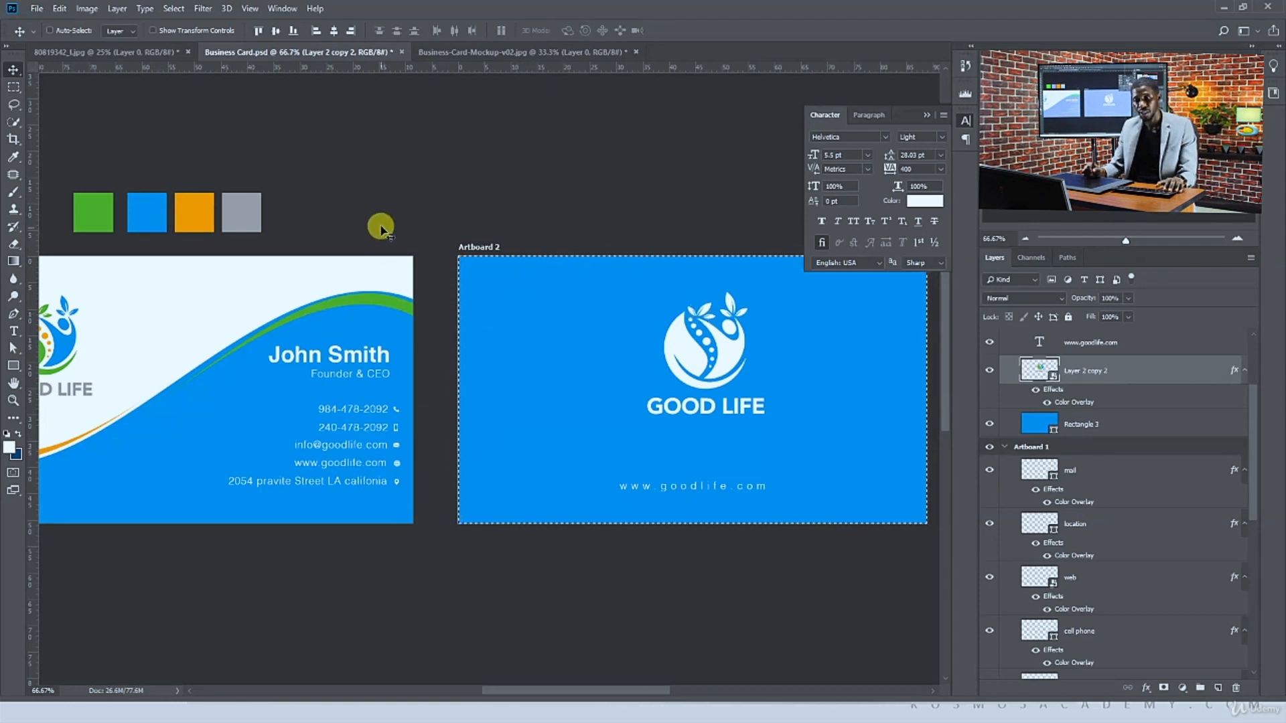
pyautogui.click(333, 30)
pyautogui.hotkey('ctrl', 'd')
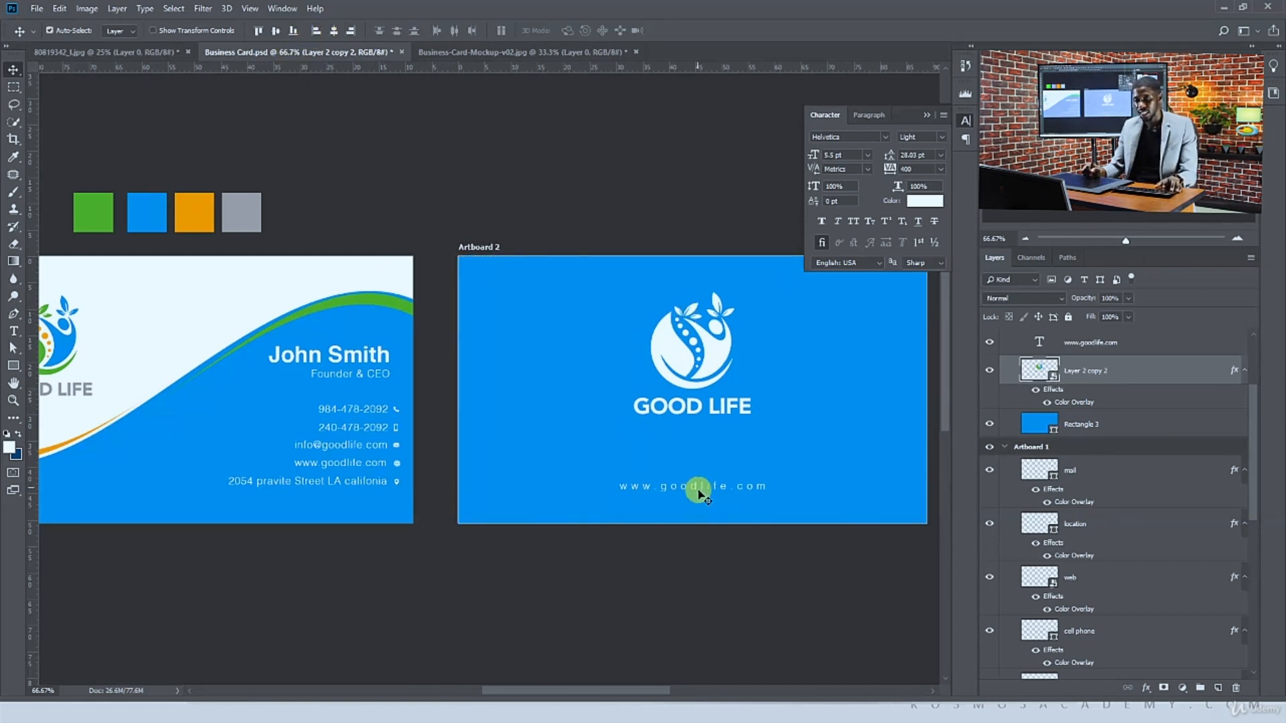
pyautogui.moveTo(703, 406); pyautogui.dragTo(709, 423)
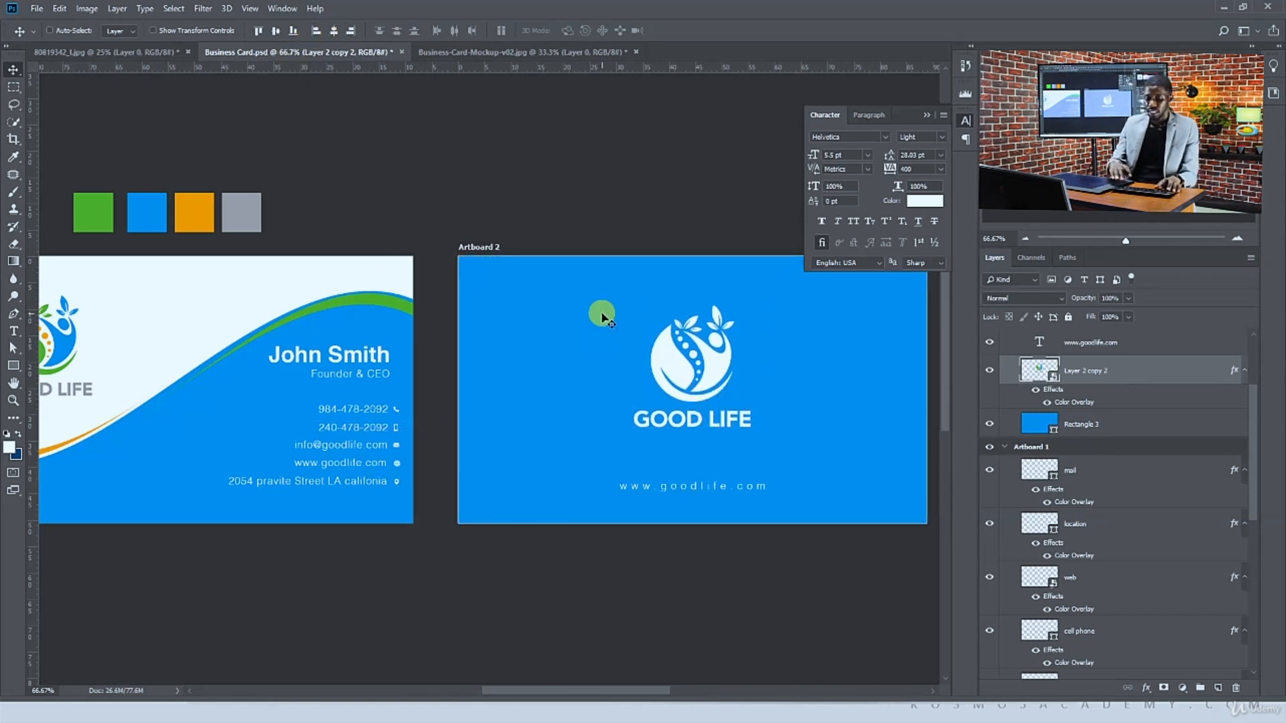
# Duplicate Artboard 1 to create a copy of the front card below it
pyautogui.hotkey('ctrl', '-')
pyautogui.scroll(-1, 589, 302)
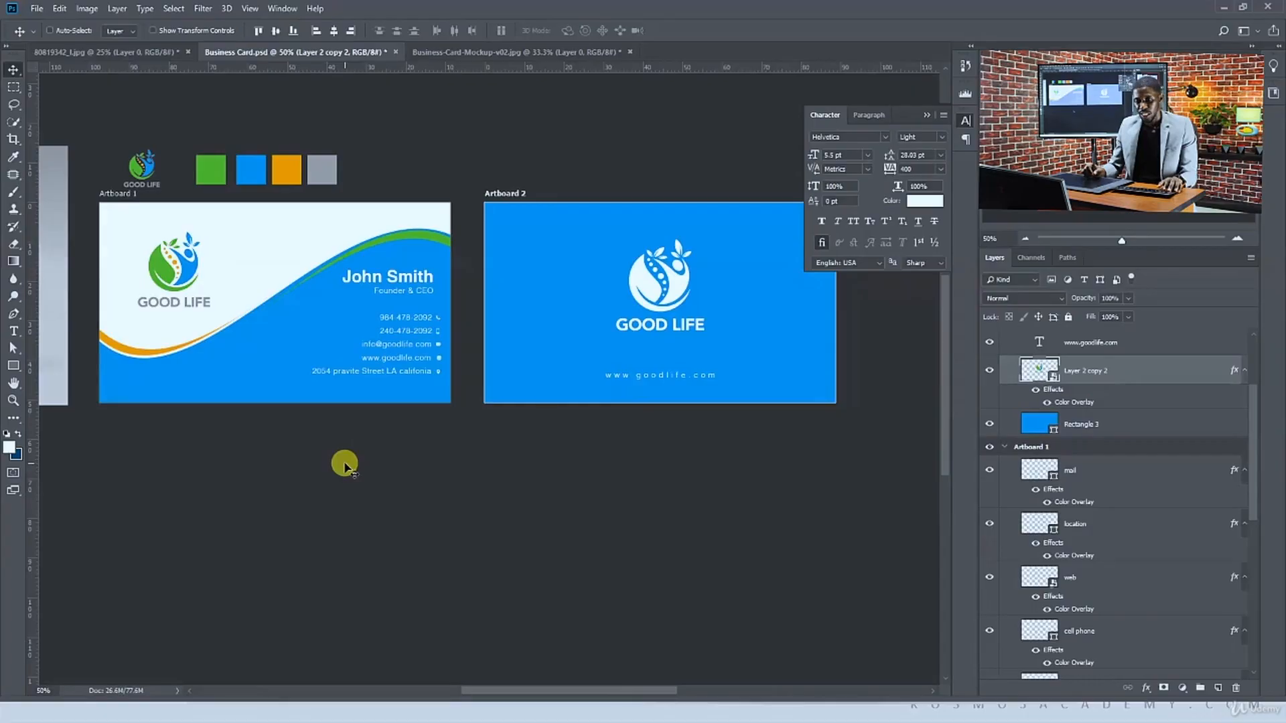
pyautogui.click(115, 195)
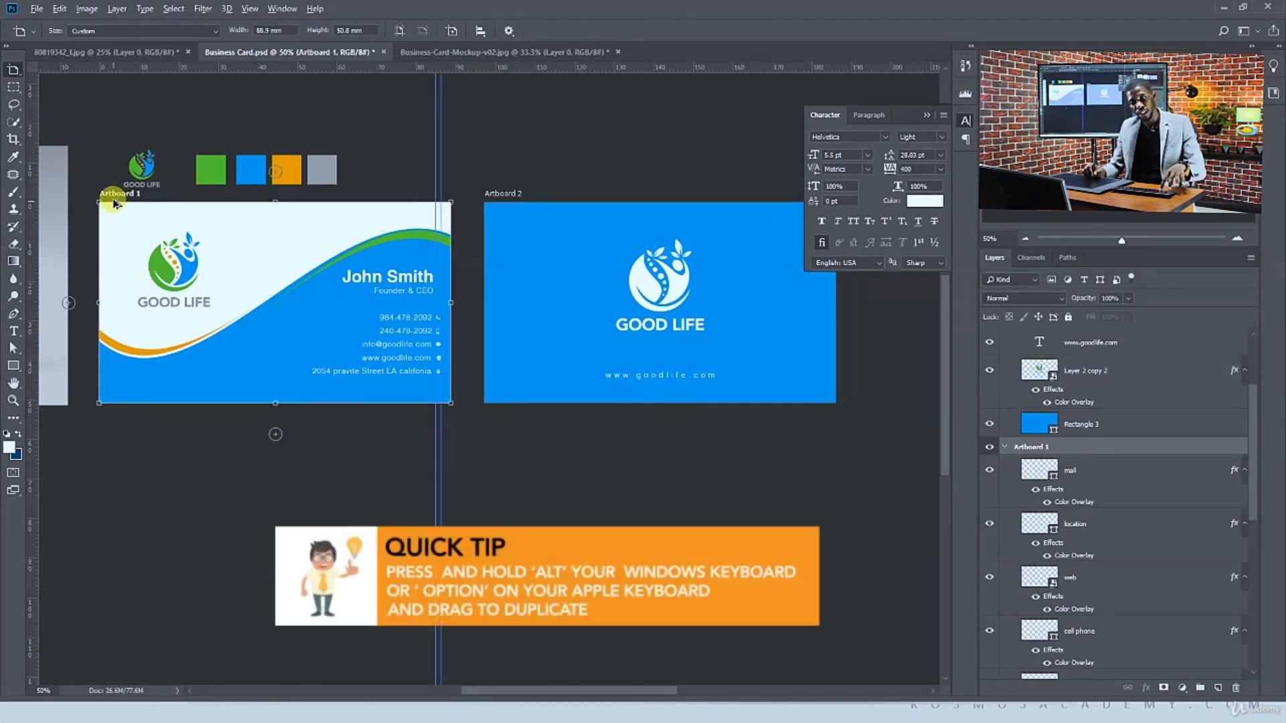
pyautogui.moveTo(114, 201); pyautogui.dragTo(131, 339)
pyautogui.moveTo(141, 387); pyautogui.dragTo(141, 431)
pyautogui.press('v')
pyautogui.click(490, 497)
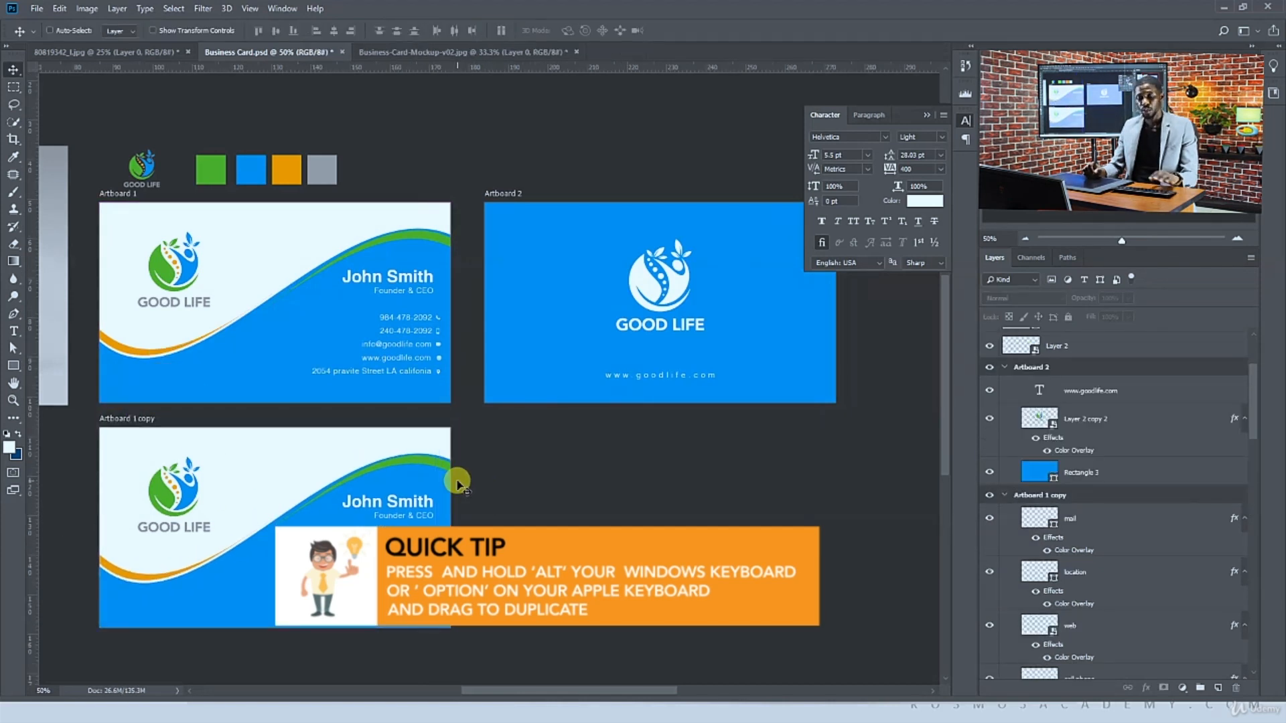
# Delete the wave shapes from the duplicated front artboard
pyautogui.click(374, 512)
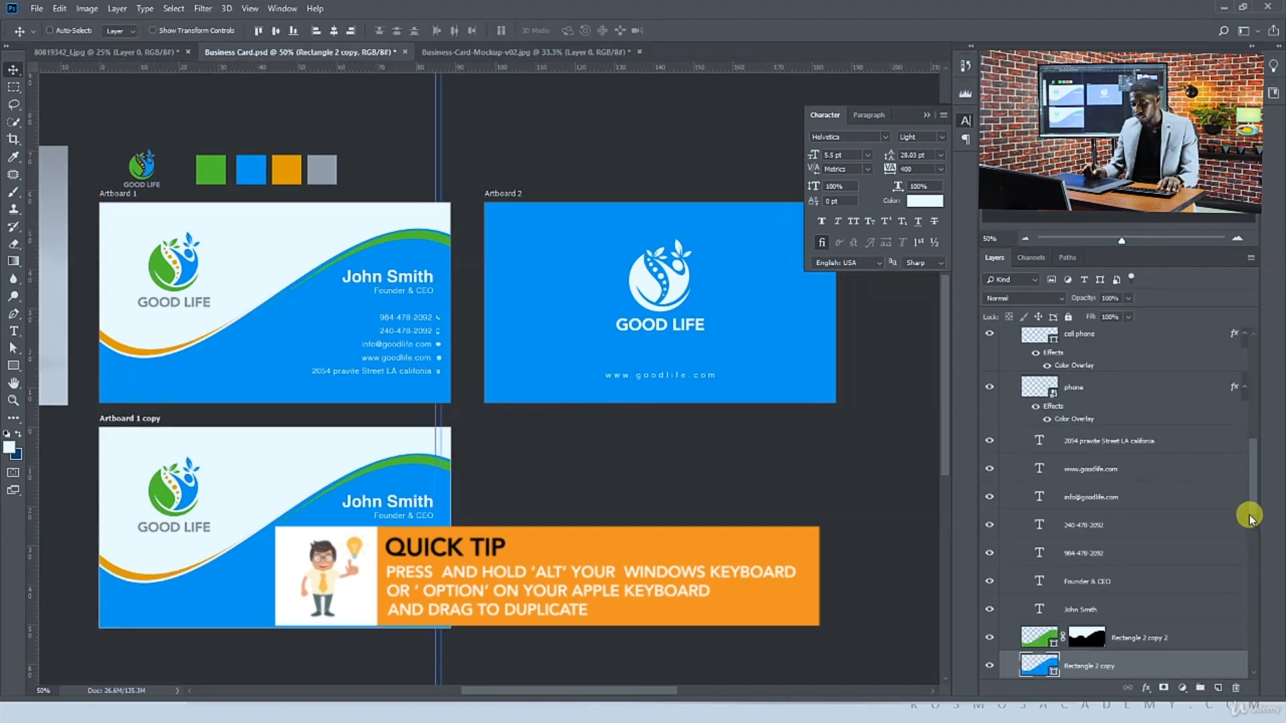
pyautogui.moveTo(1252, 514); pyautogui.dragTo(1254, 534)
pyautogui.keyDown('shift'); pyautogui.click(1147, 515); pyautogui.keyUp('shift')
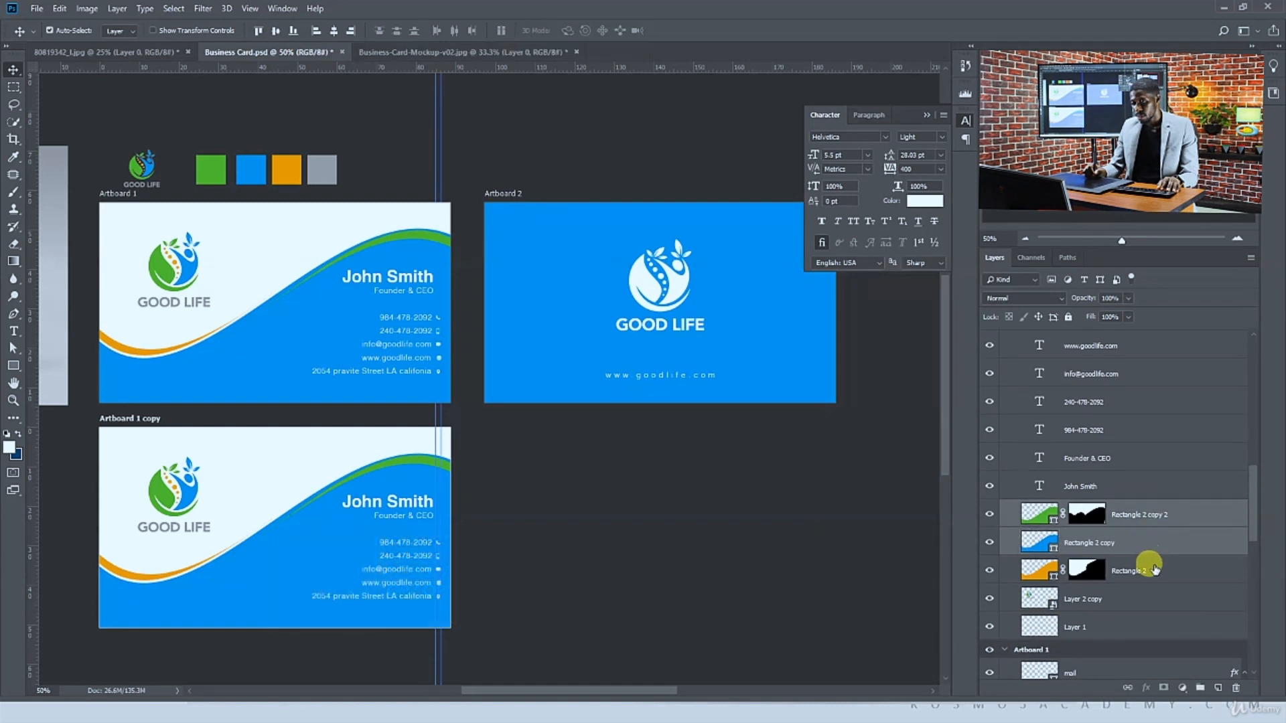
pyautogui.keyDown('shift'); pyautogui.click(1151, 571); pyautogui.keyUp('shift')
pyautogui.press('Delete')
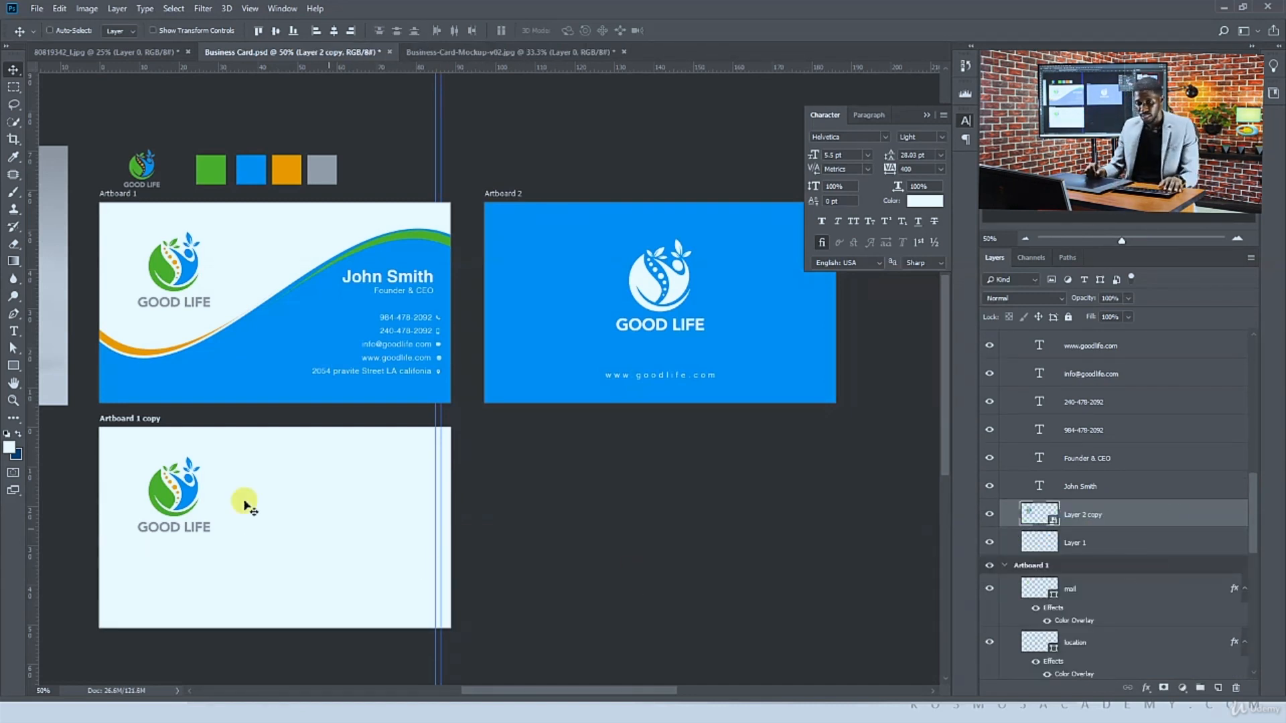
# Move the logo slightly lower on the duplicated artboard
pyautogui.moveTo(192, 494); pyautogui.dragTo(192, 515)
# Group the duplicated artboard's text and icon layers and hide the group
pyautogui.hotkey('alt', ']')
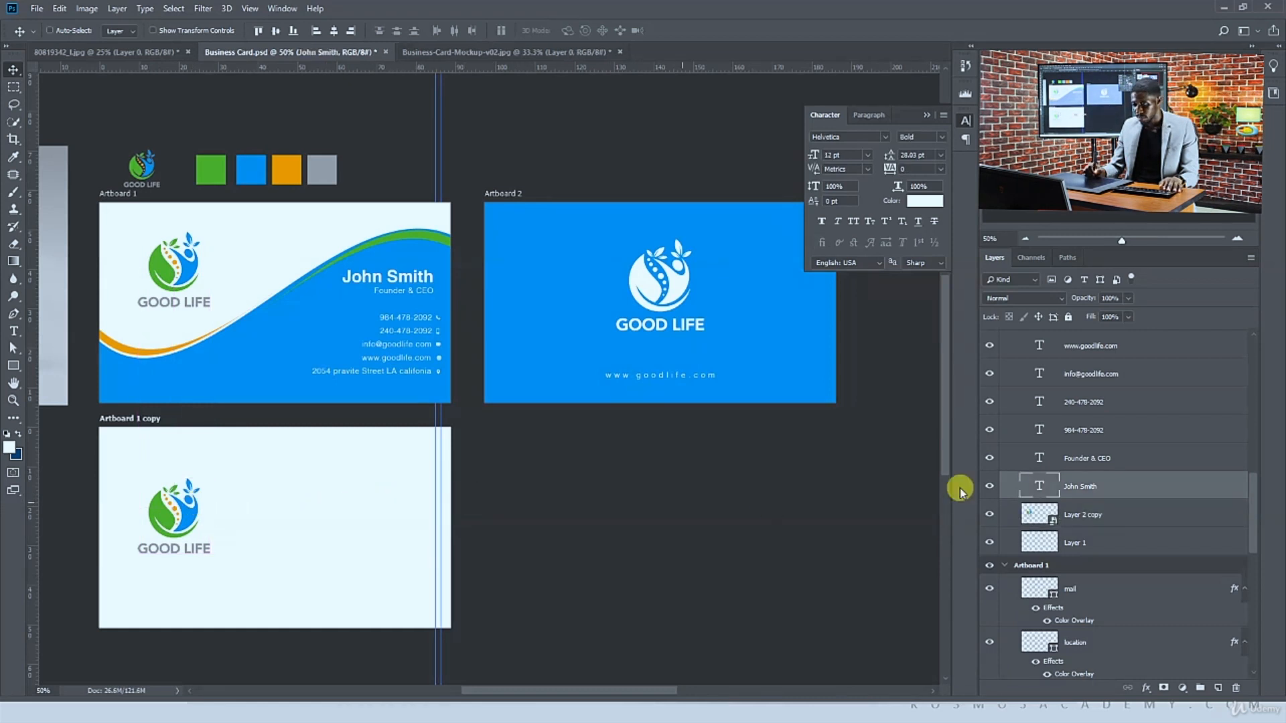
pyautogui.moveTo(1246, 495); pyautogui.dragTo(1187, 404)
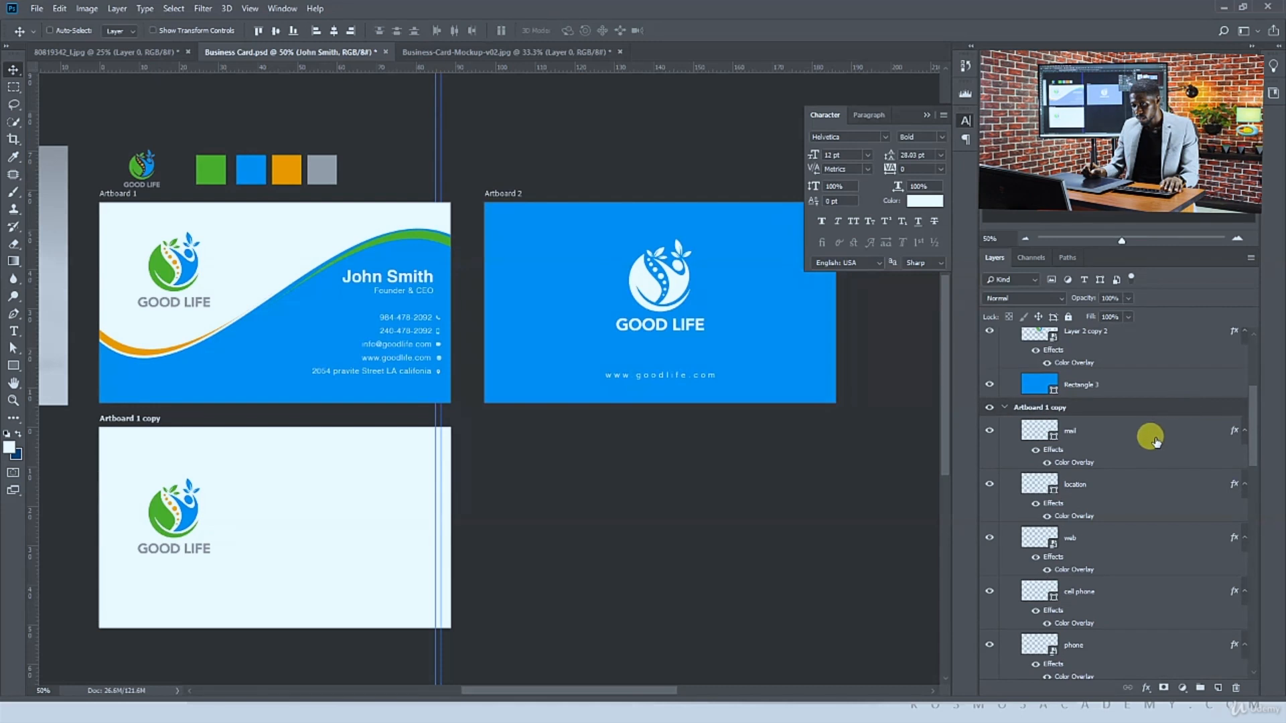
pyautogui.moveTo(1252, 438)
pyautogui.mouseDown()
pyautogui.moveTo(1253, 458)
pyautogui.moveTo(1251, 431)
pyautogui.mouseUp()
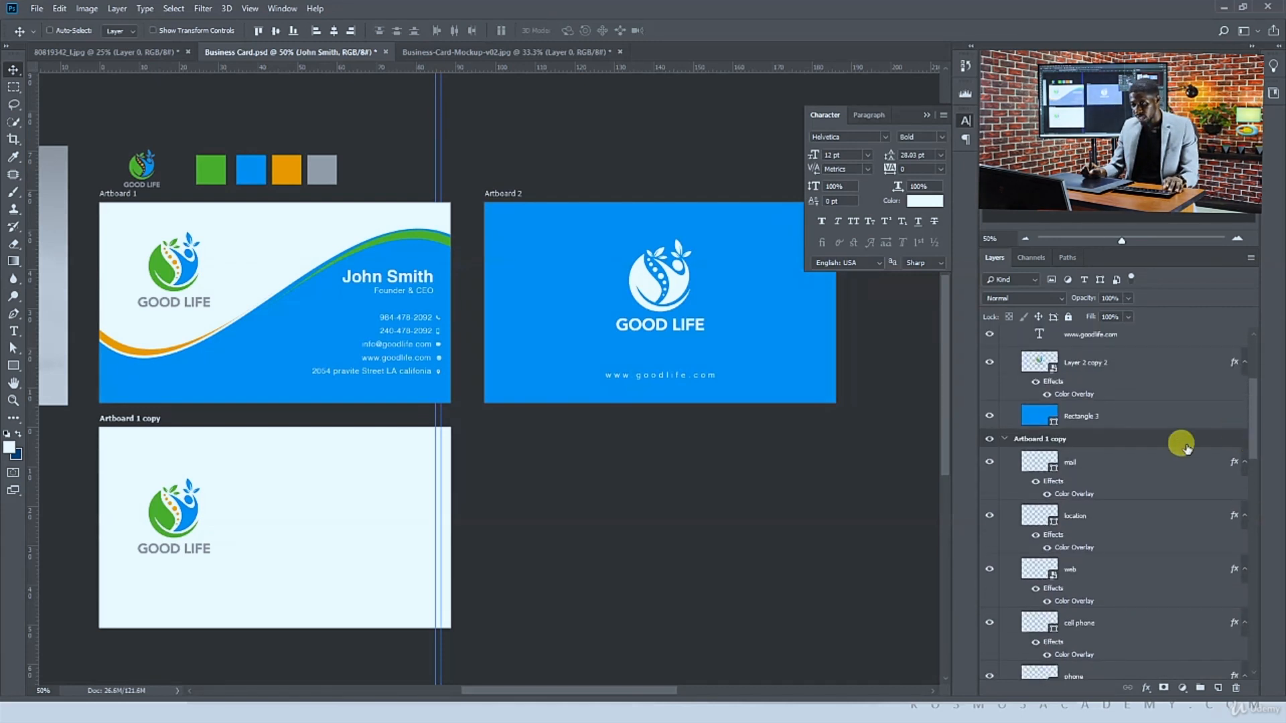
pyautogui.keyDown('shift'); pyautogui.click(1127, 473); pyautogui.keyUp('shift')
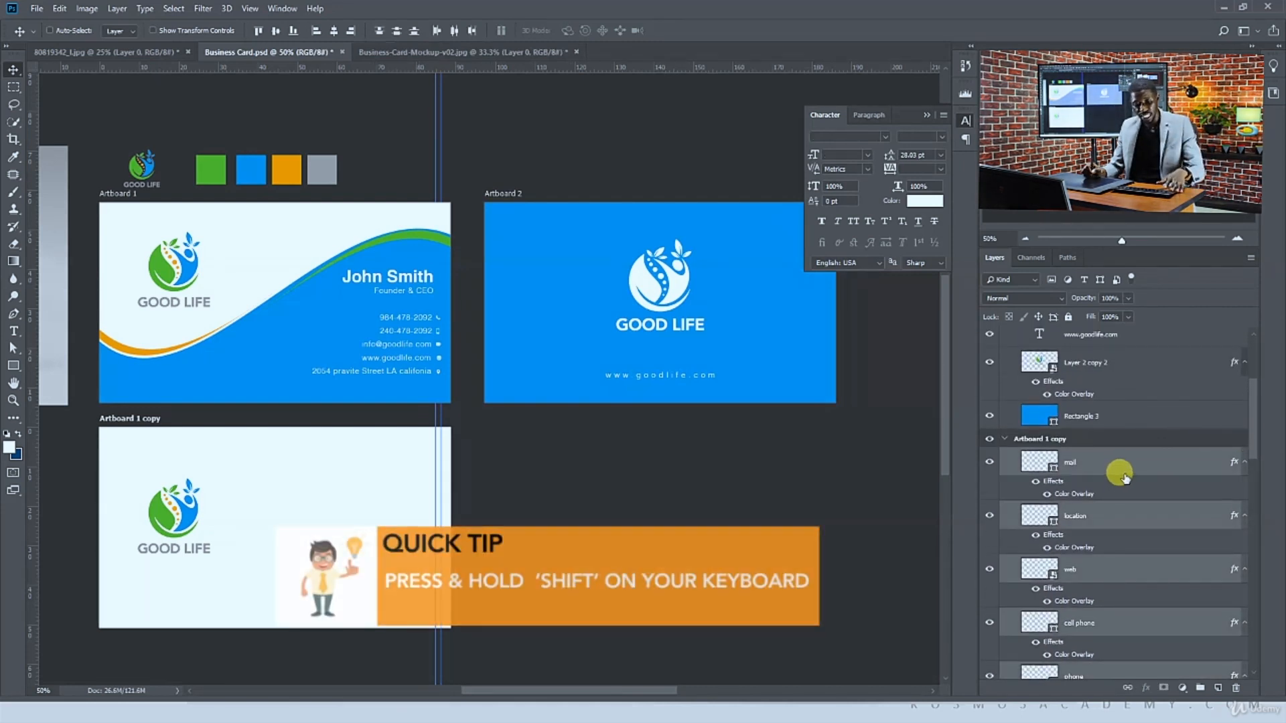
pyautogui.hotkey('ctrl', 'g')
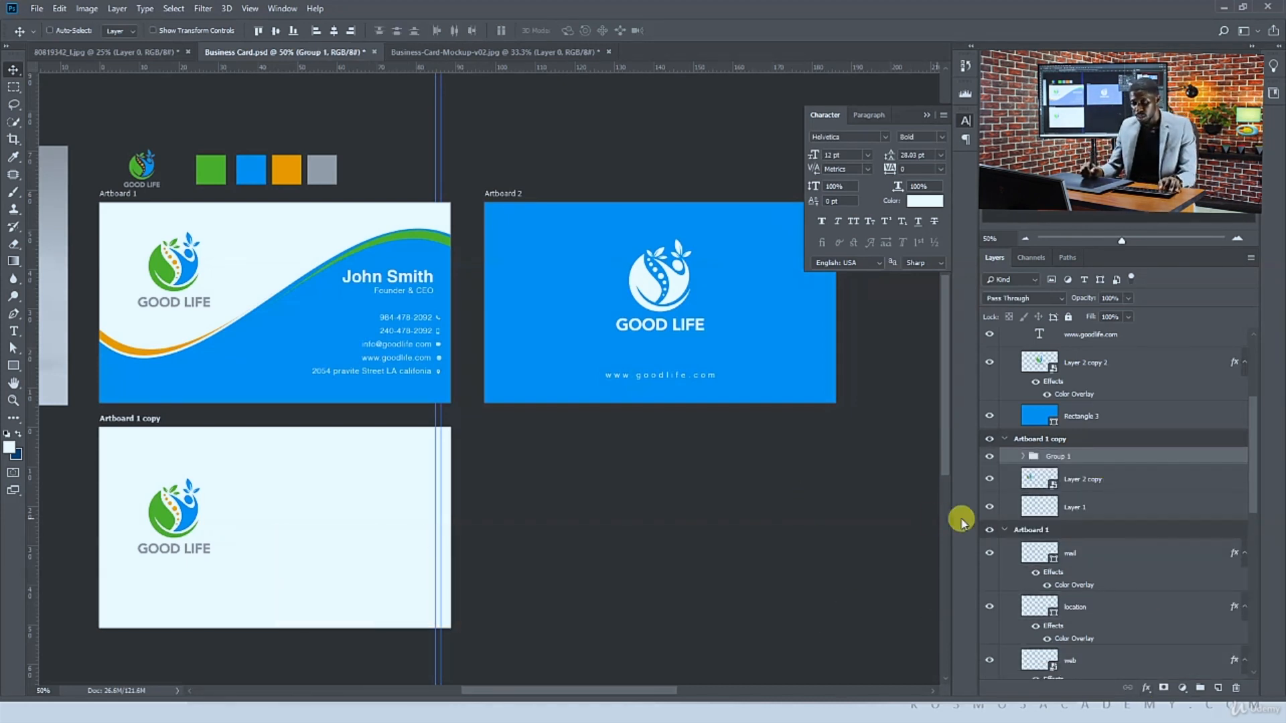
pyautogui.click(989, 456)
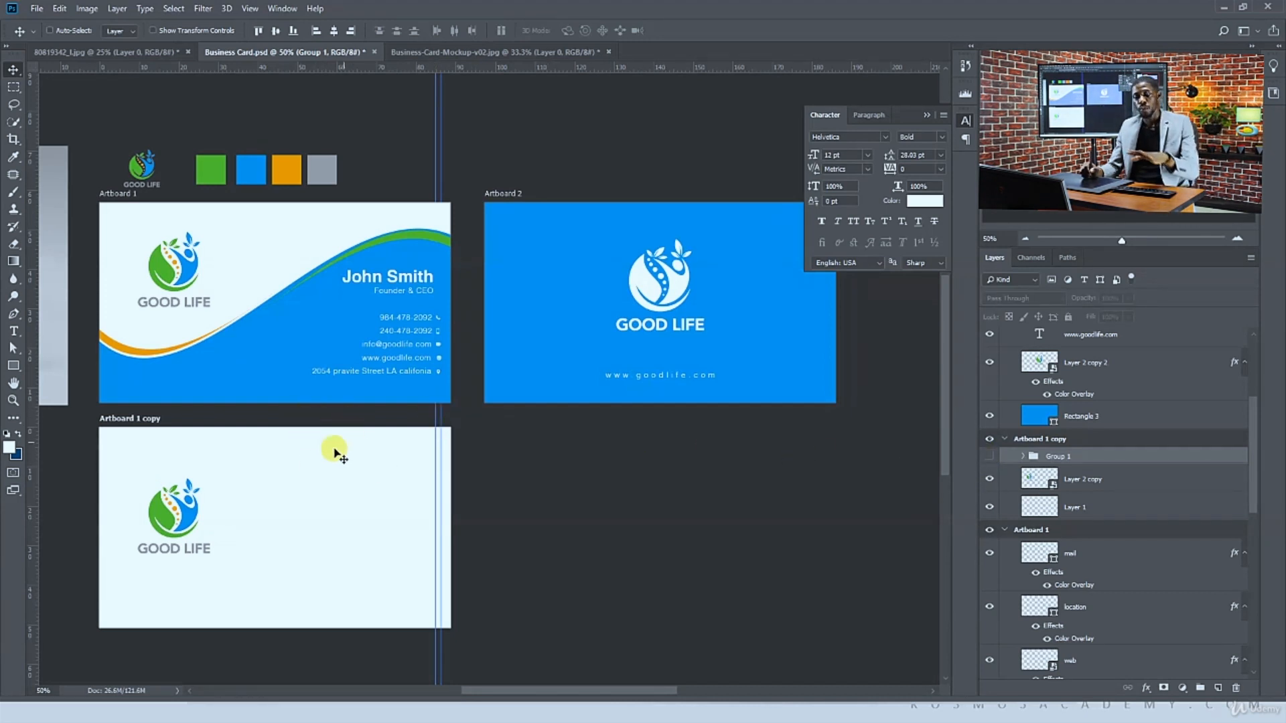
# Draw a rectangle about 577 × 702 px covering the right part of the duplicated artboard
pyautogui.moveTo(14, 368); pyautogui.dragTo(47, 365)
pyautogui.moveTo(268, 413); pyautogui.dragTo(461, 646)
pyautogui.press('v')
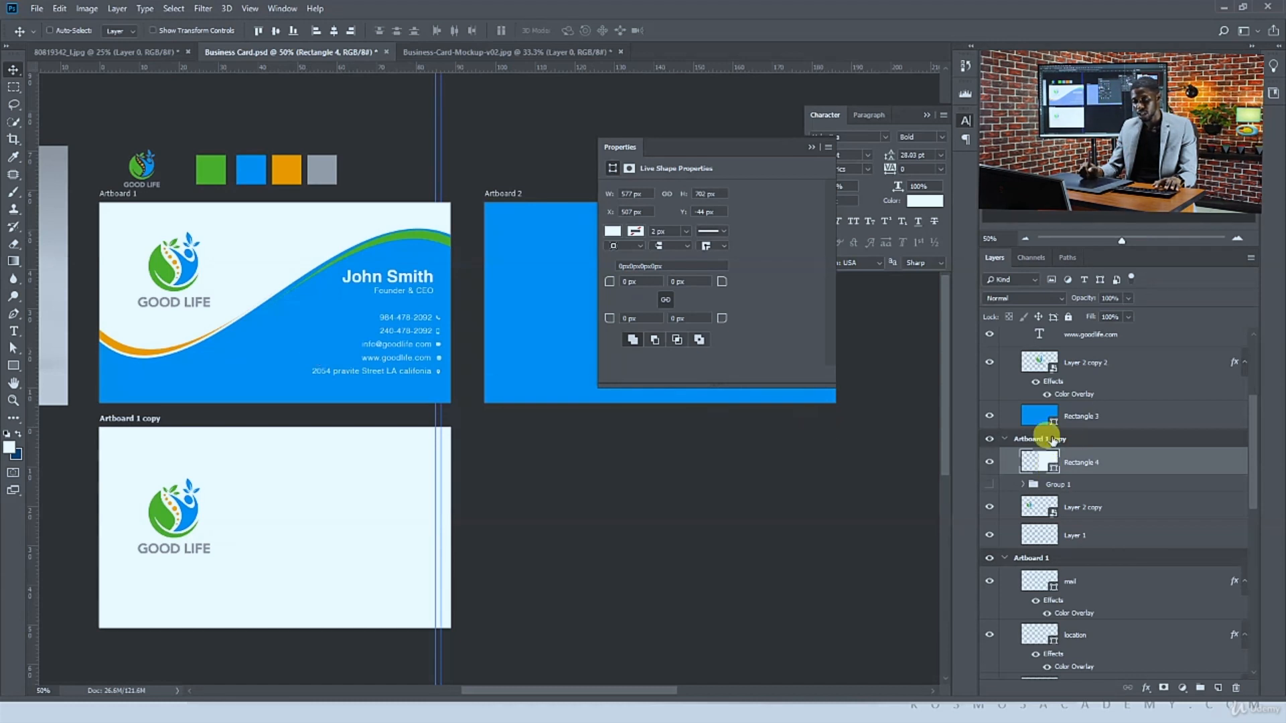
# Fill the new rectangle with the blue sampled from the front card
pyautogui.doubleClick(1038, 462)
pyautogui.click(281, 323)
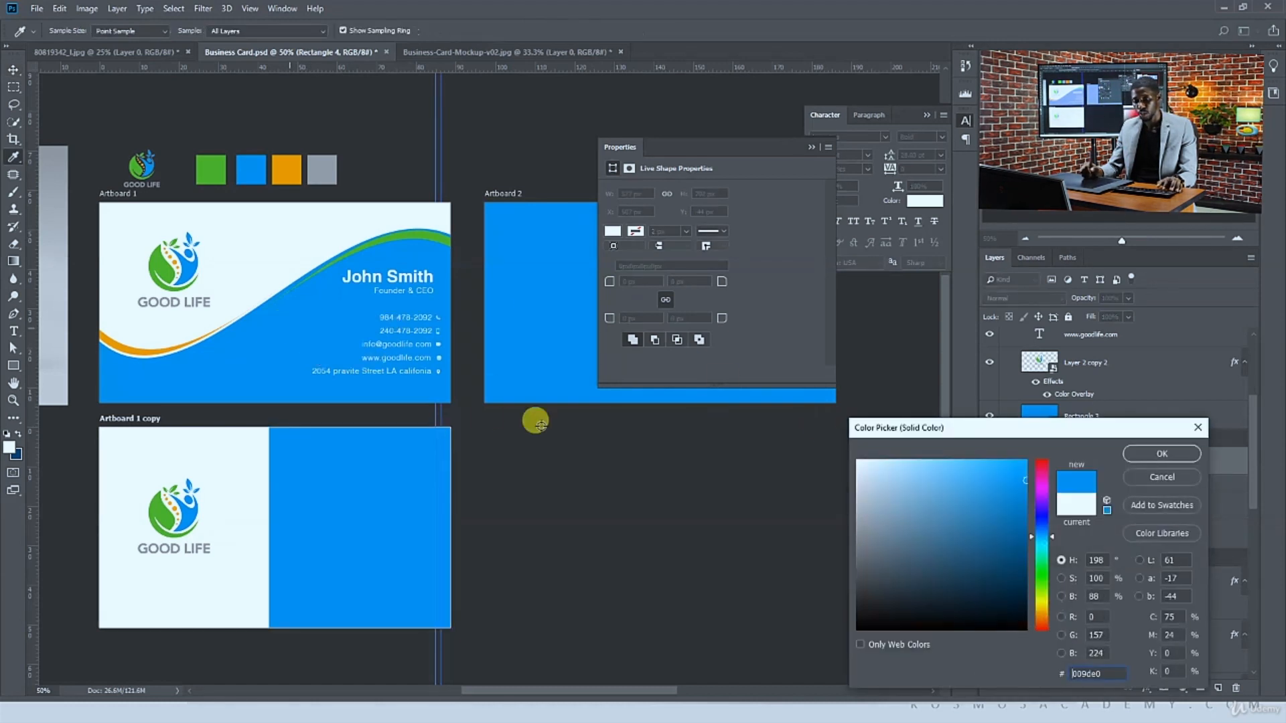
pyautogui.click(1147, 453)
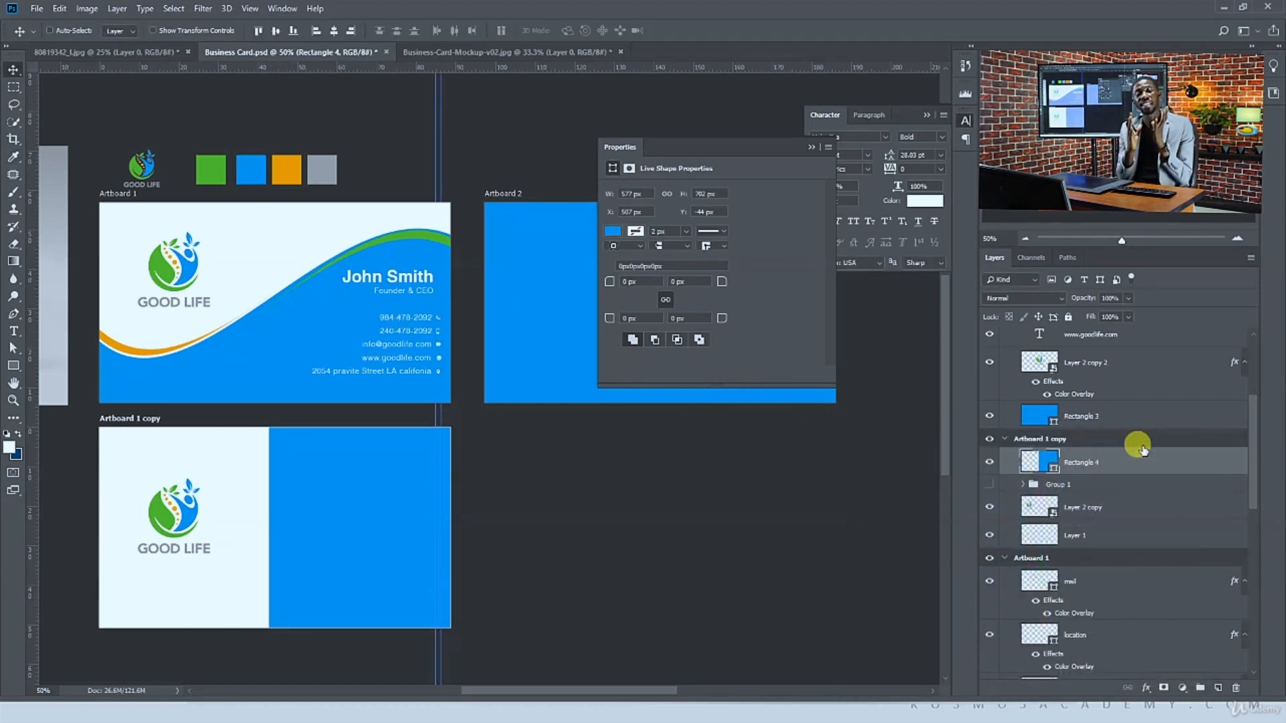
# Warp the blue rectangle on the duplicated artboard so its left edge bends into a flowing S-shaped wave
pyautogui.hotkey('ctrl', 't')
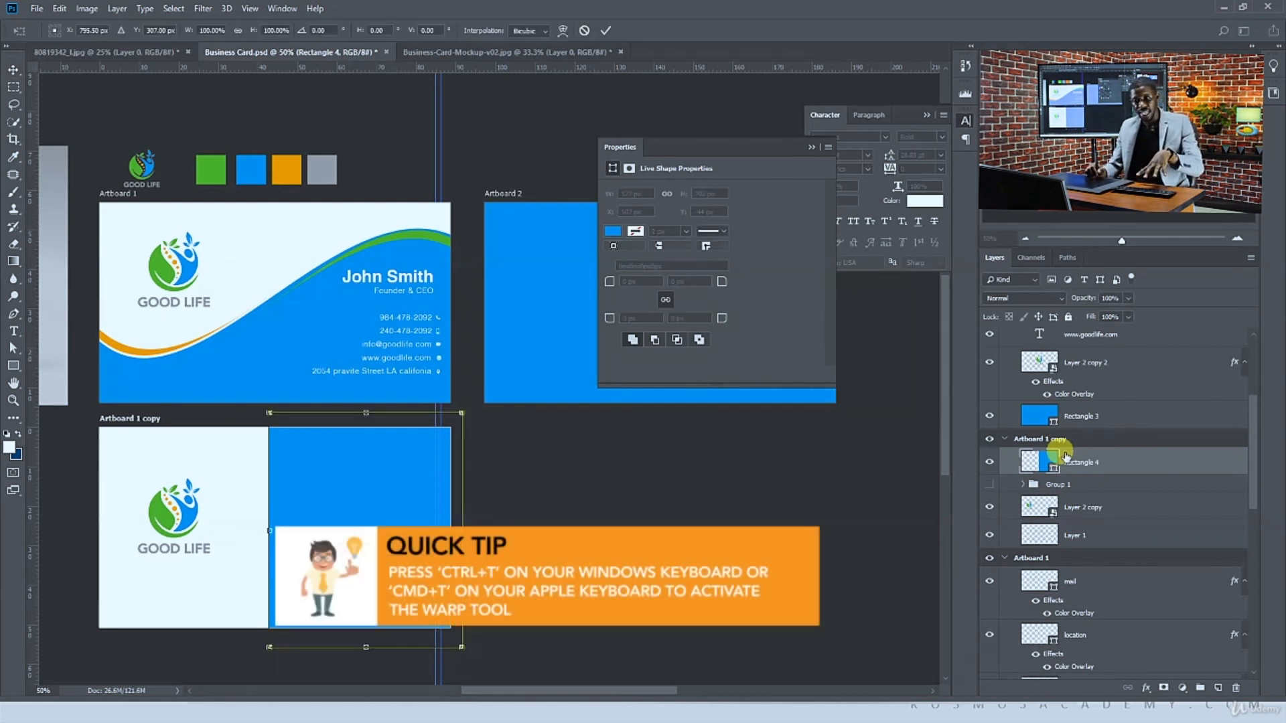
pyautogui.rightClick(349, 486)
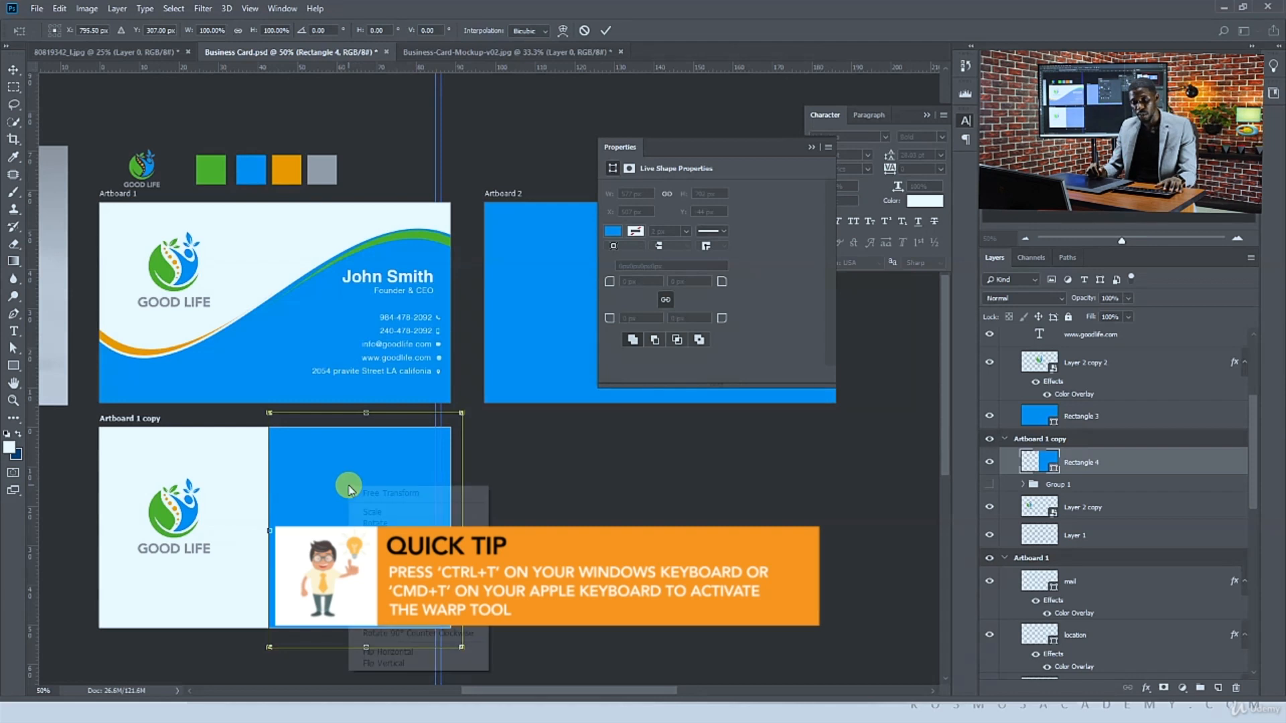
pyautogui.click(375, 568)
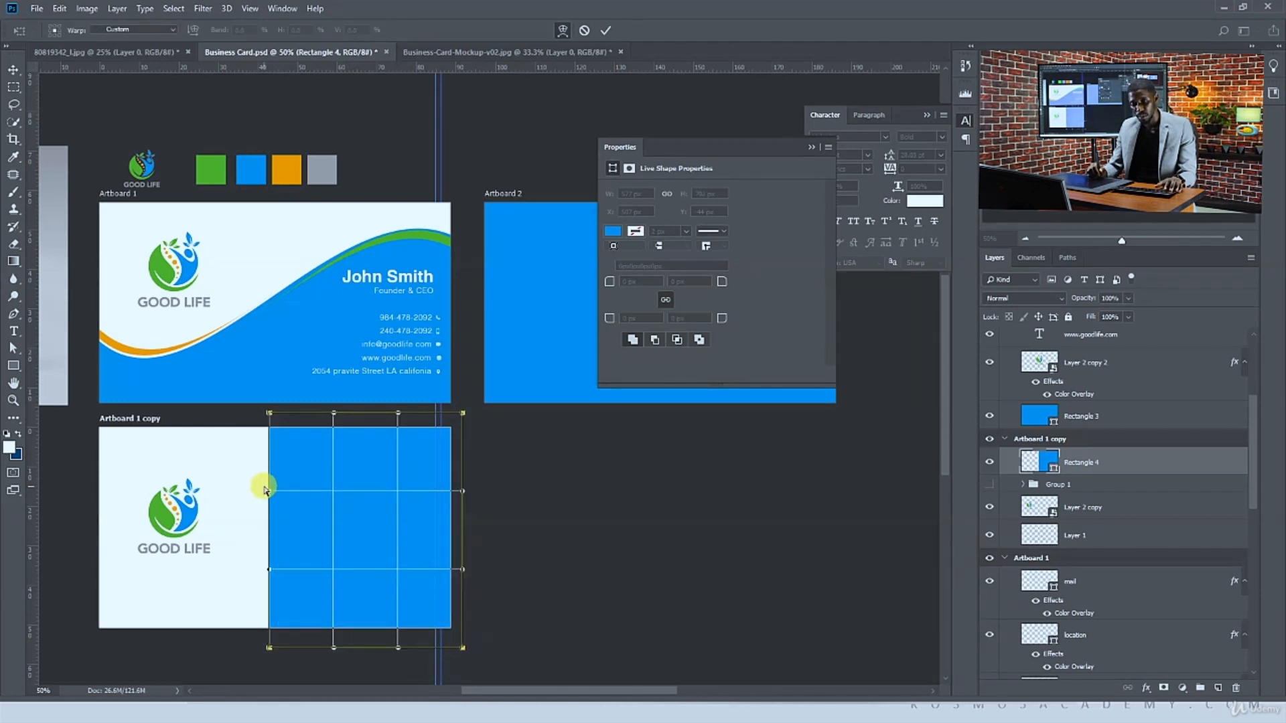
pyautogui.moveTo(272, 493); pyautogui.dragTo(366, 485)
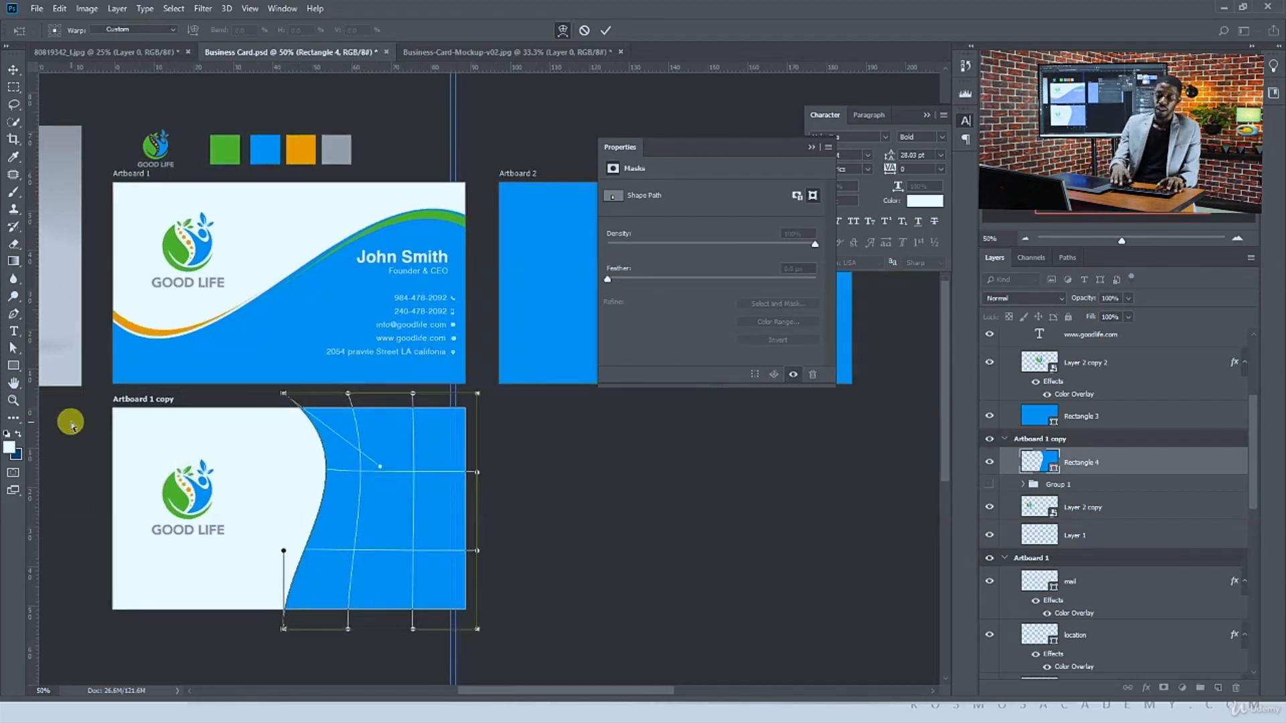
pyautogui.hotkey('ctrl', '+')
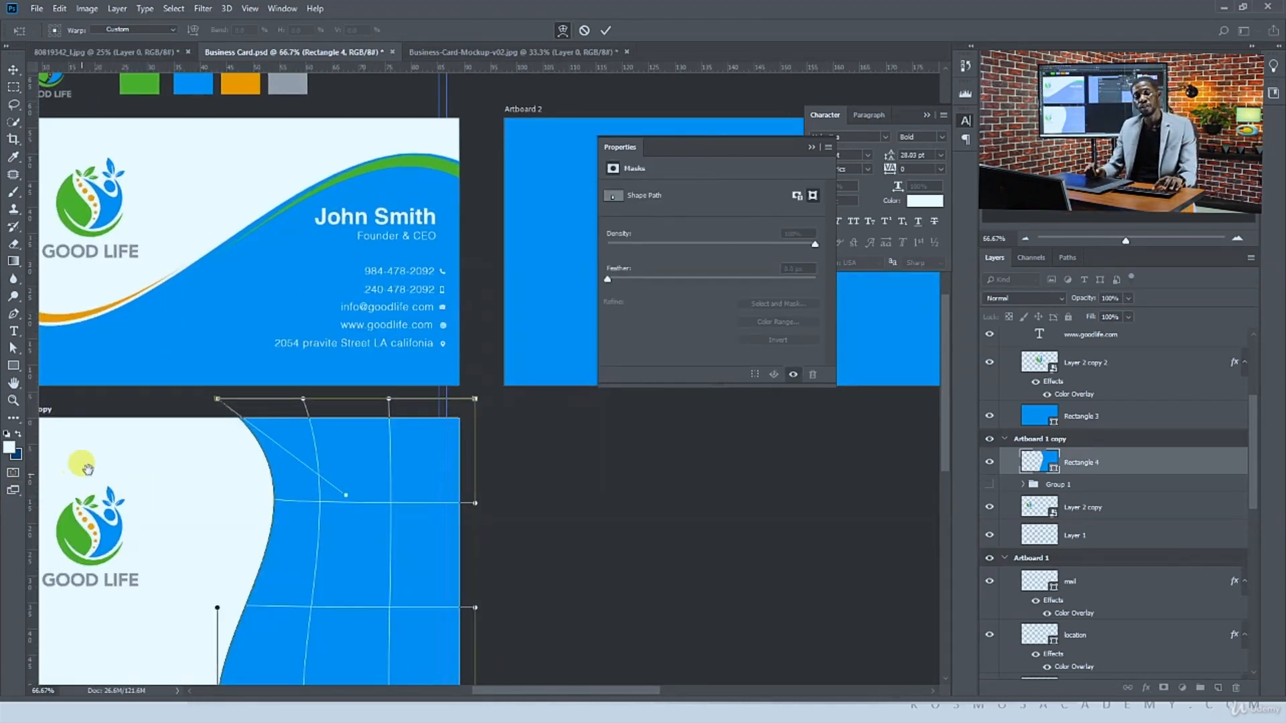
pyautogui.moveTo(81, 460); pyautogui.dragTo(330, 263)
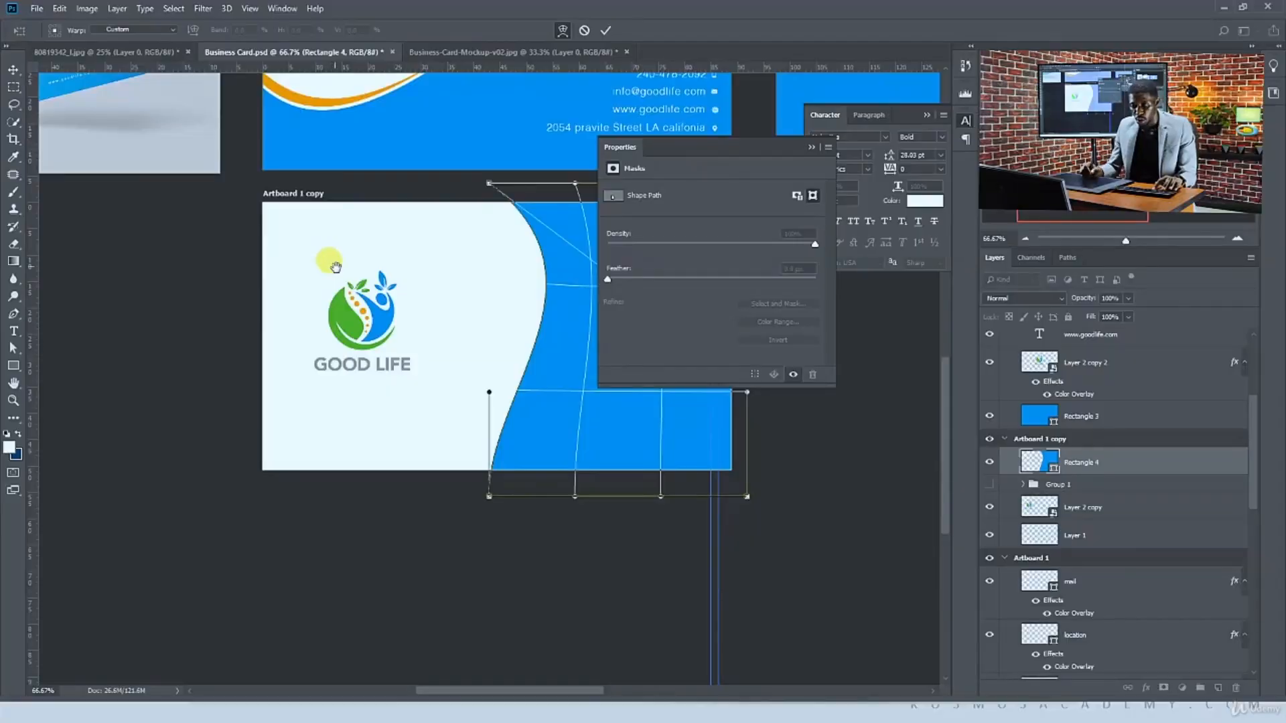
pyautogui.moveTo(326, 267); pyautogui.dragTo(264, 264)
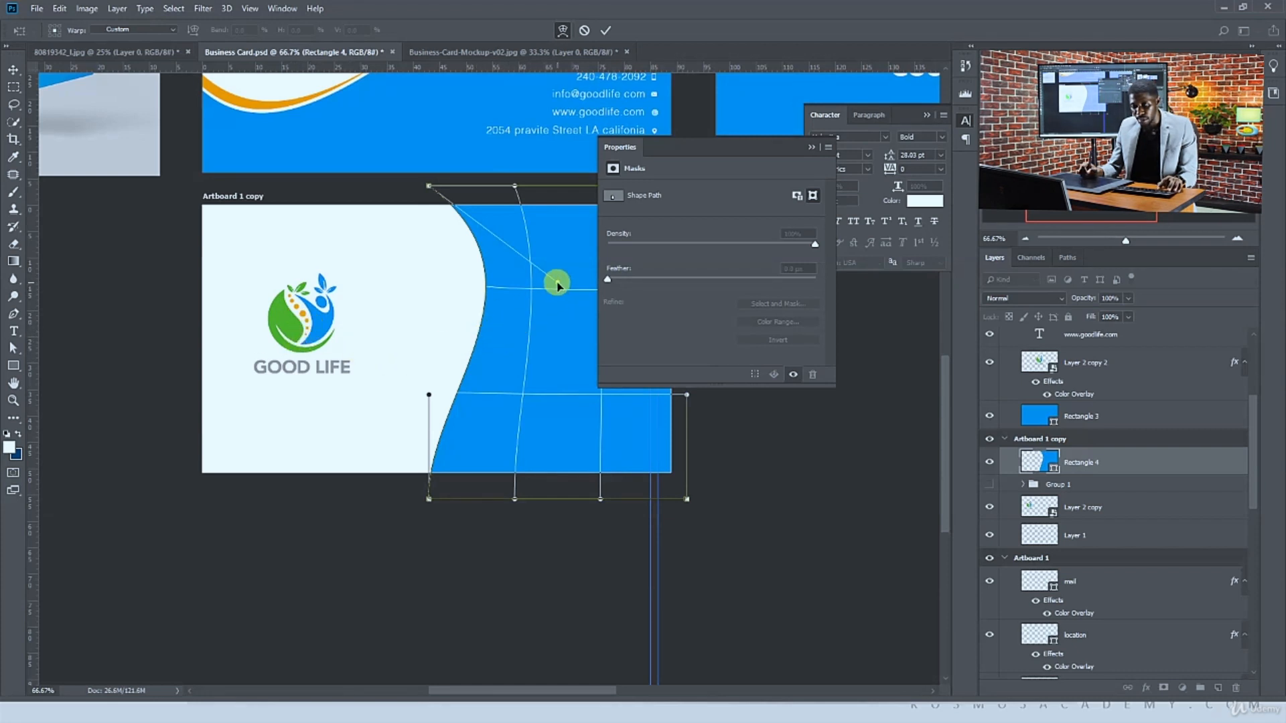
pyautogui.moveTo(557, 284); pyautogui.dragTo(445, 328)
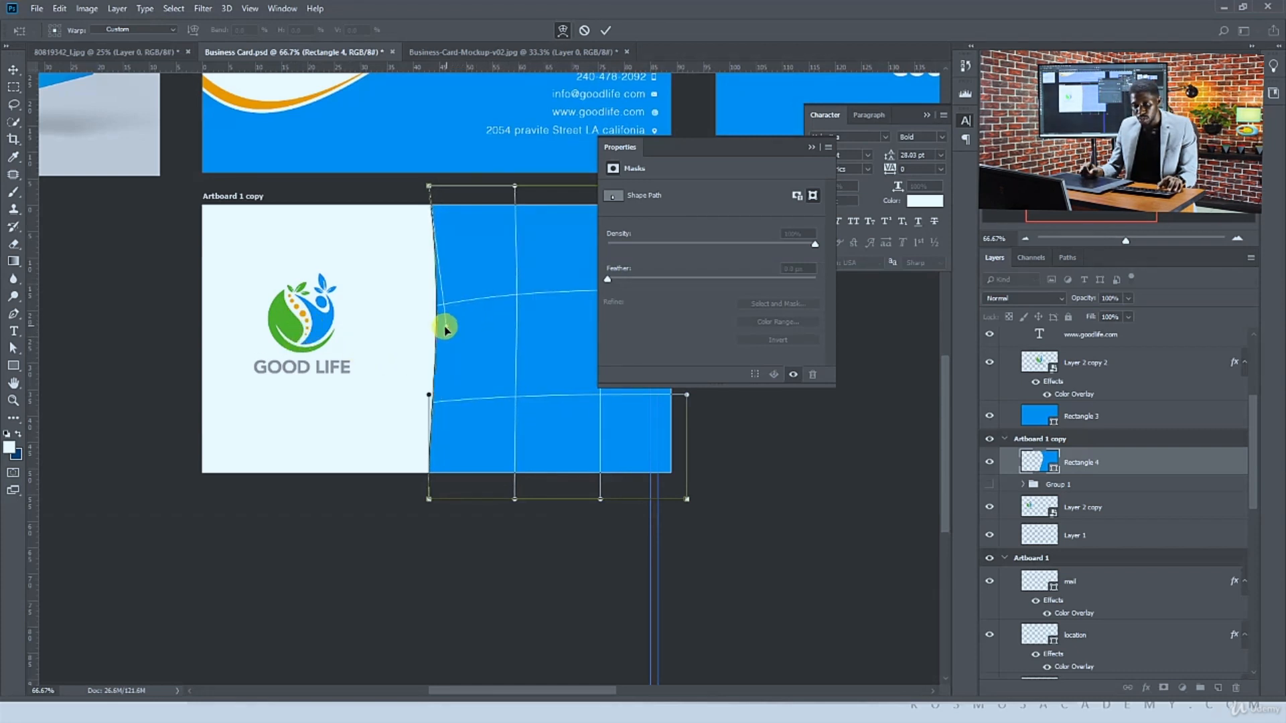
pyautogui.moveTo(430, 395); pyautogui.dragTo(561, 367)
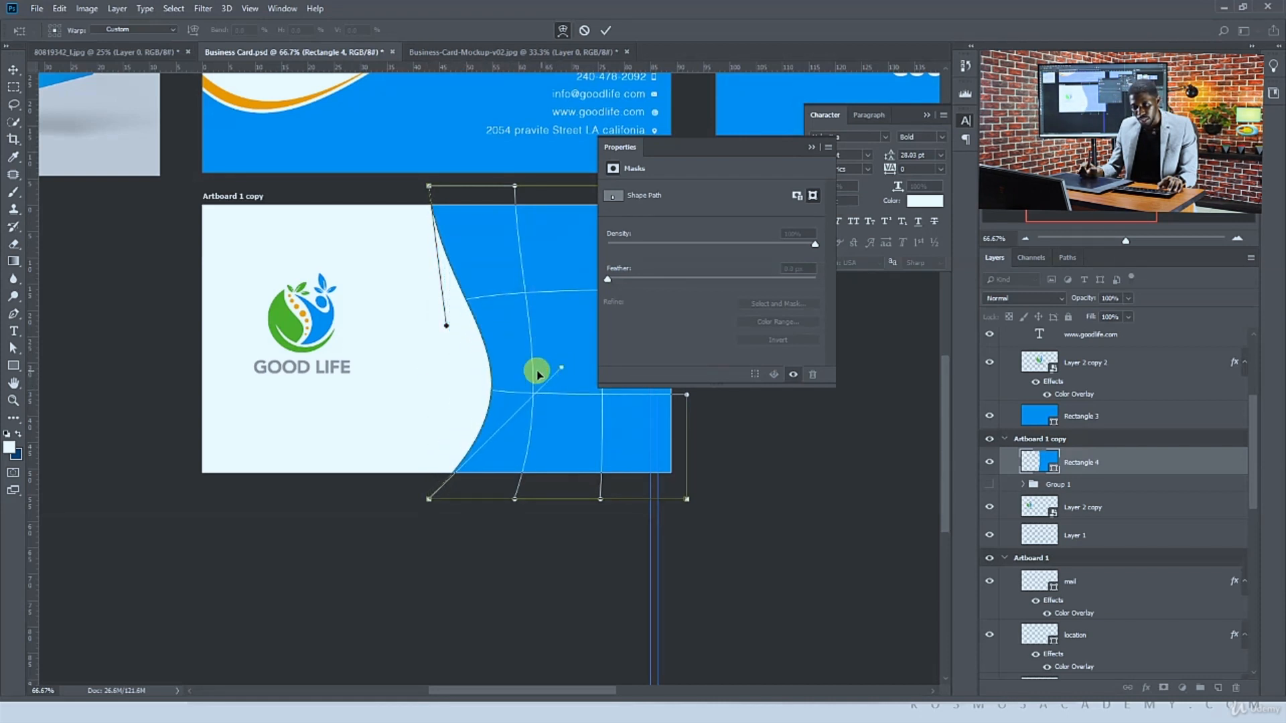
pyautogui.moveTo(447, 325); pyautogui.dragTo(381, 344)
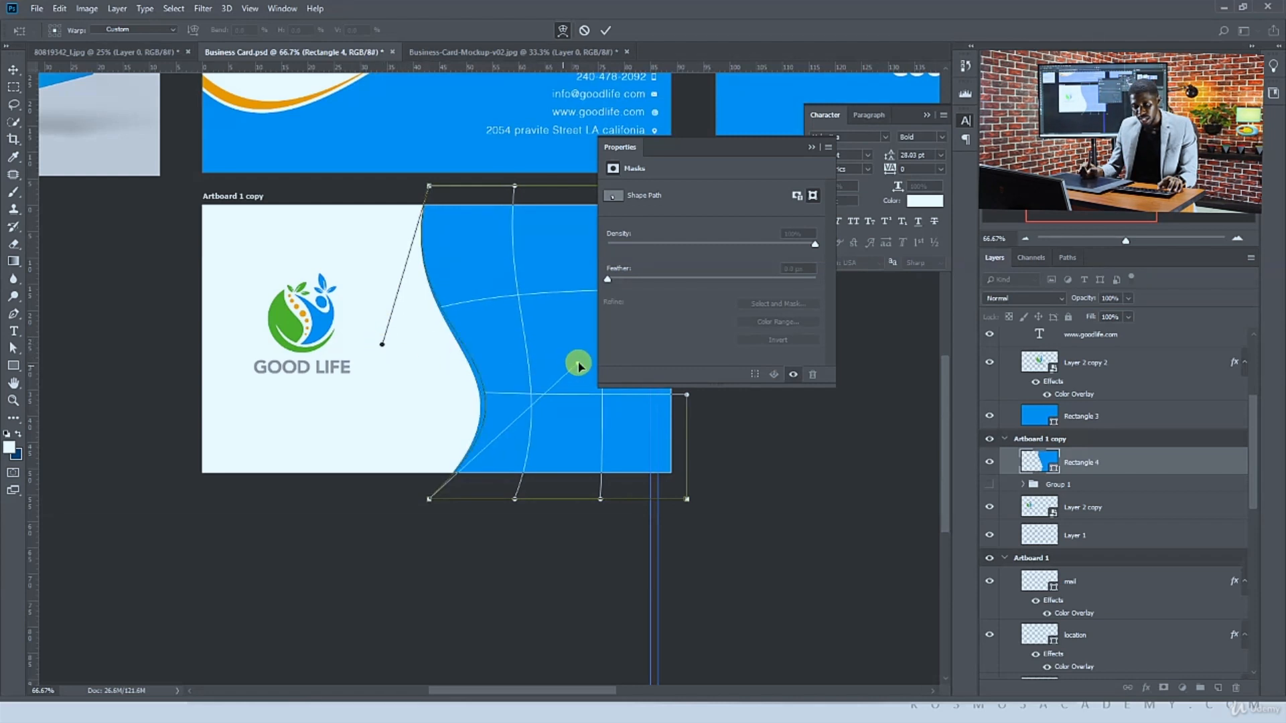
pyautogui.press('Return')
# Move the wave shape's right-side anchor points so the shape reaches the artboard's right edge
pyautogui.moveTo(528, 337); pyautogui.dragTo(405, 341)
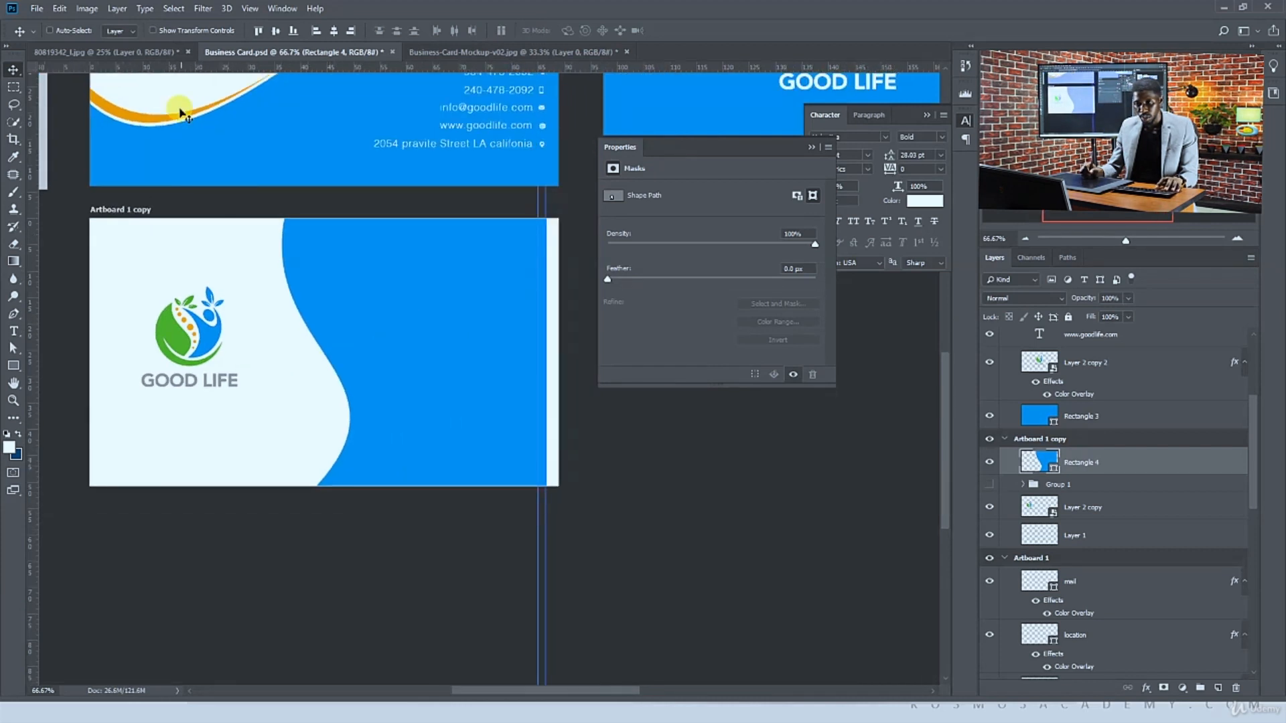
pyautogui.press('a')
pyautogui.moveTo(502, 210); pyautogui.dragTo(484, 204)
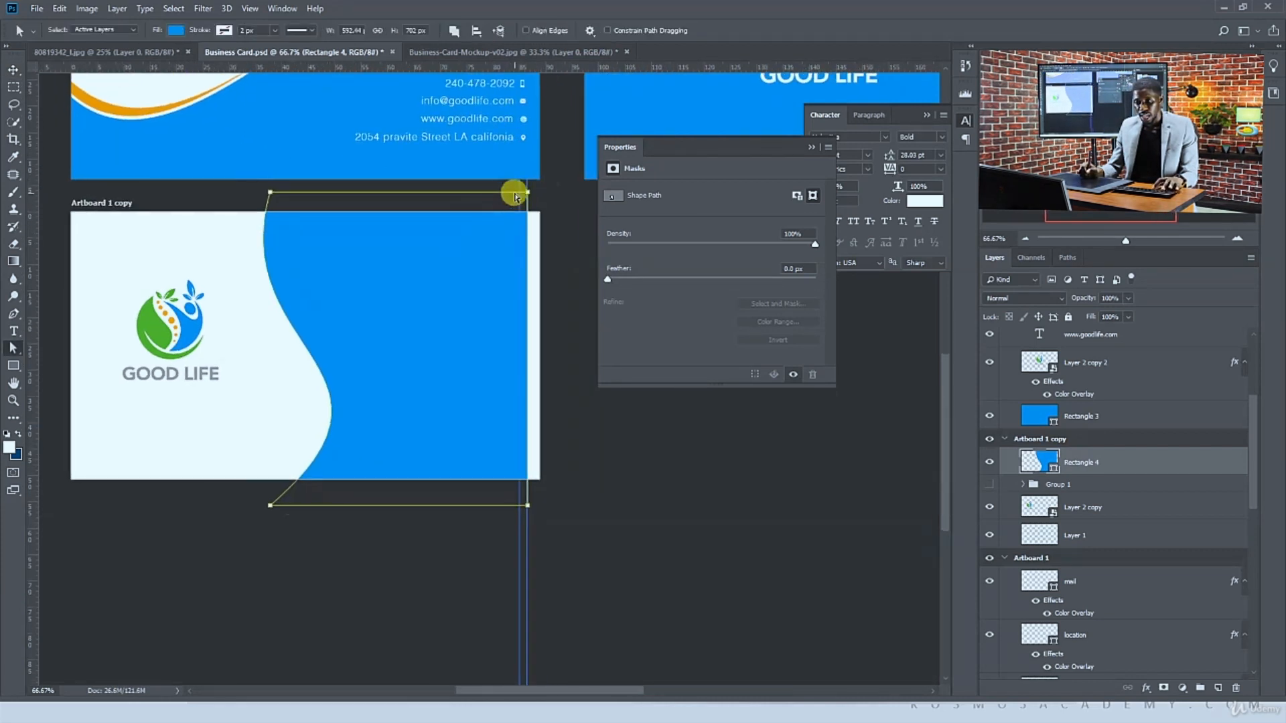
pyautogui.rightClick(11, 352)
pyautogui.click(51, 364)
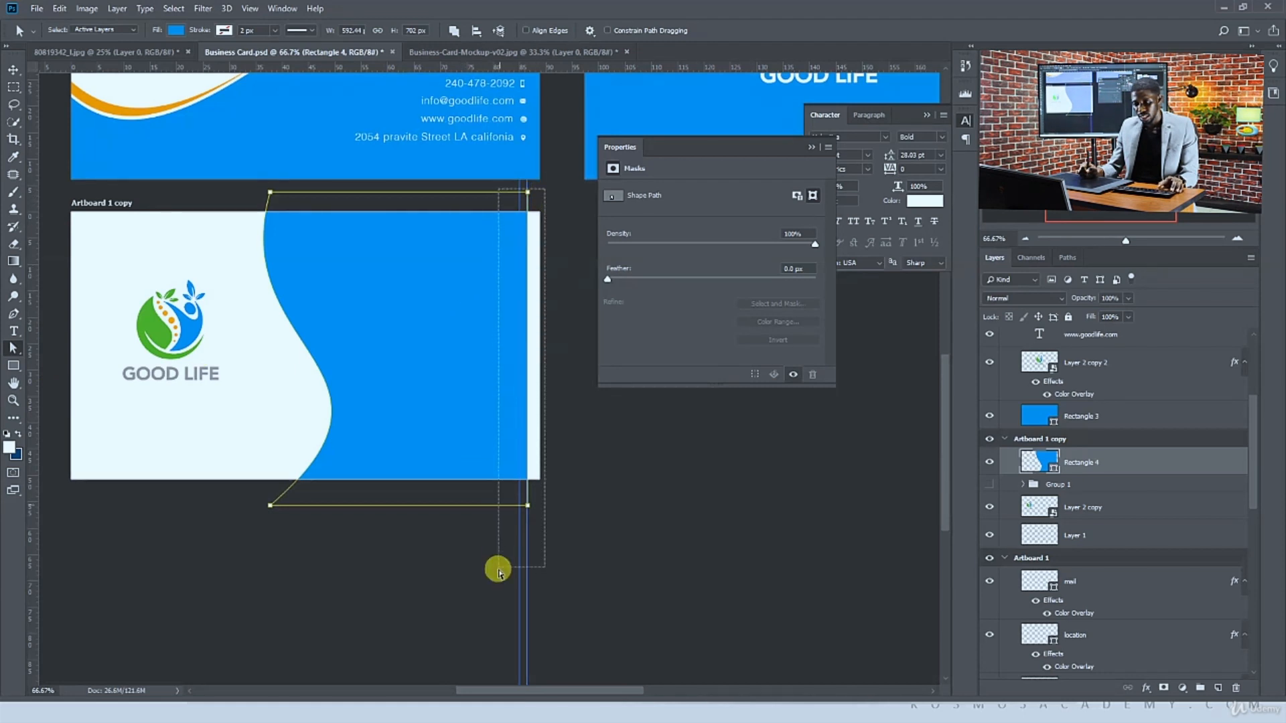
pyautogui.moveTo(528, 507); pyautogui.dragTo(571, 505)
pyautogui.press('v')
pyautogui.moveTo(445, 445); pyautogui.dragTo(452, 439)
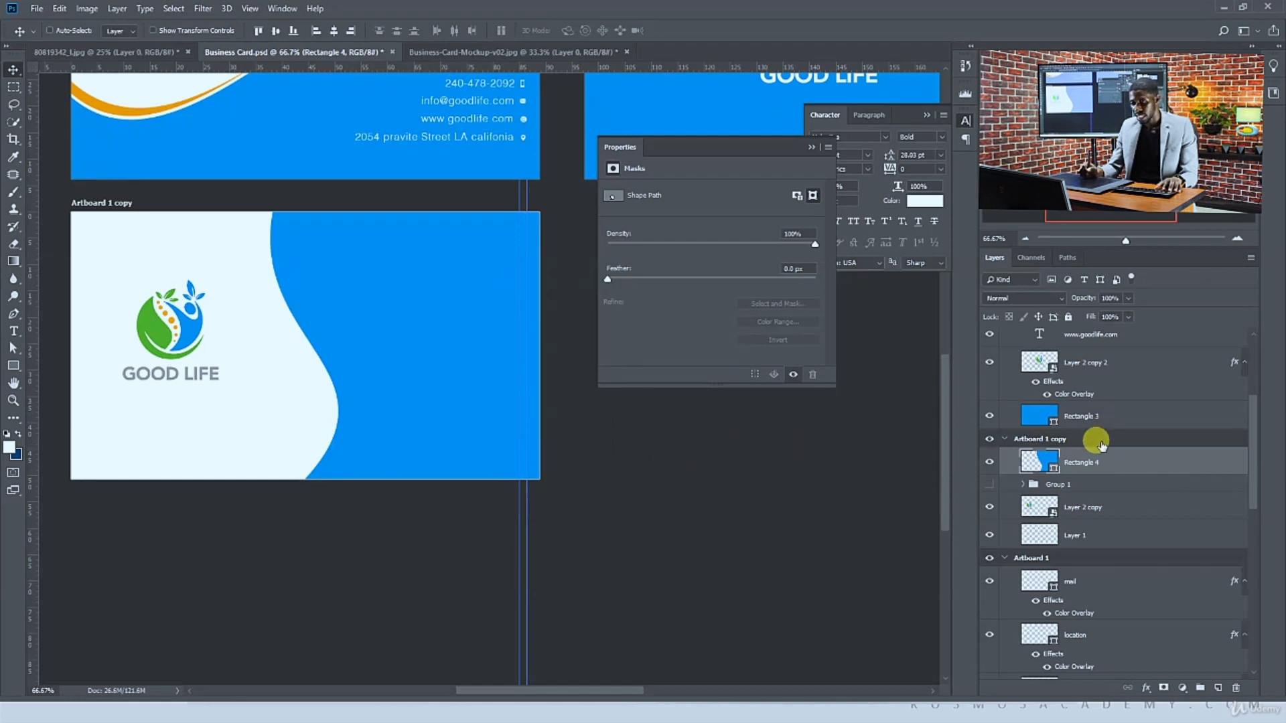
# Duplicate the wave shape and fill the lower copy with the green sampled from the logo
pyautogui.hotkey('ctrl', 'j')
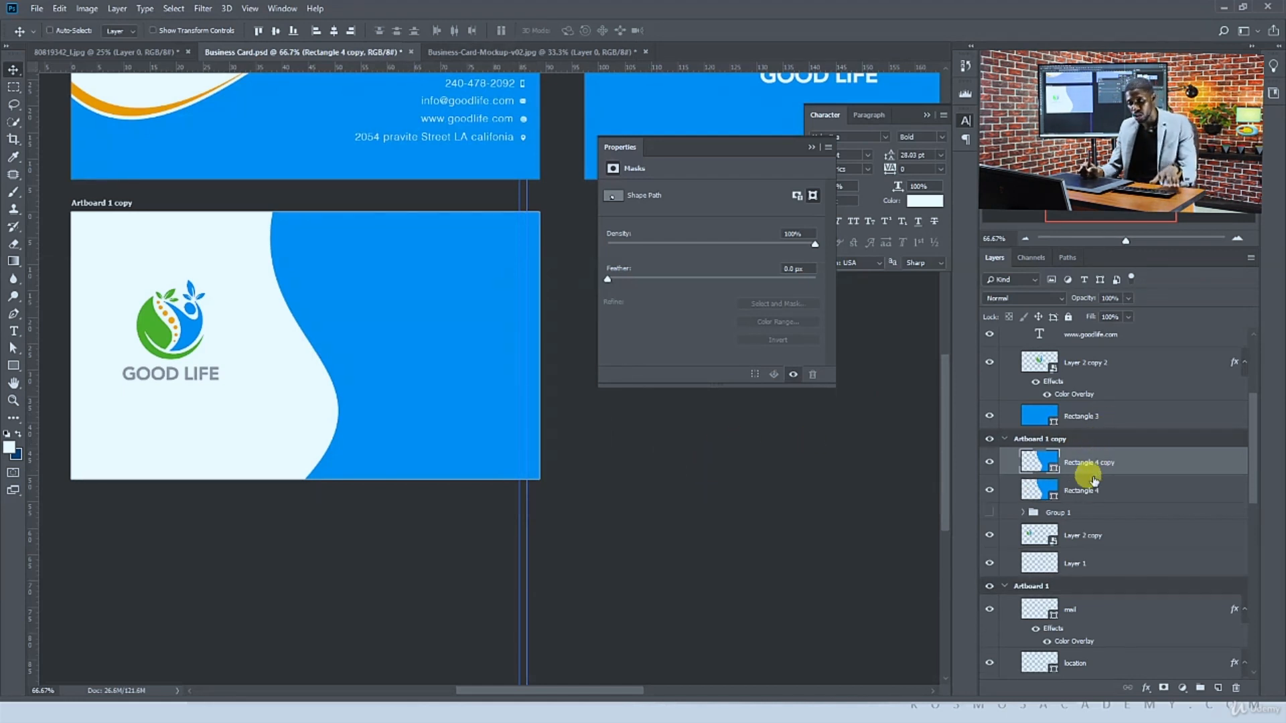
pyautogui.click(1050, 489)
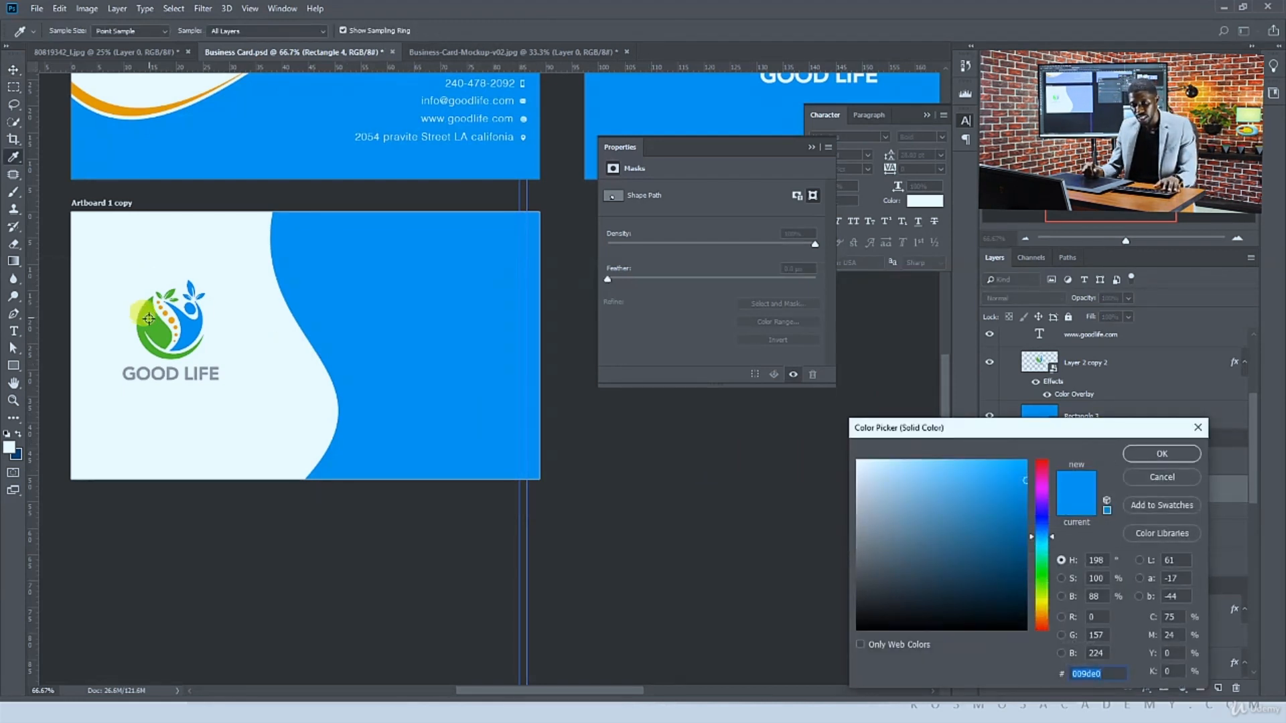
pyautogui.click(149, 319)
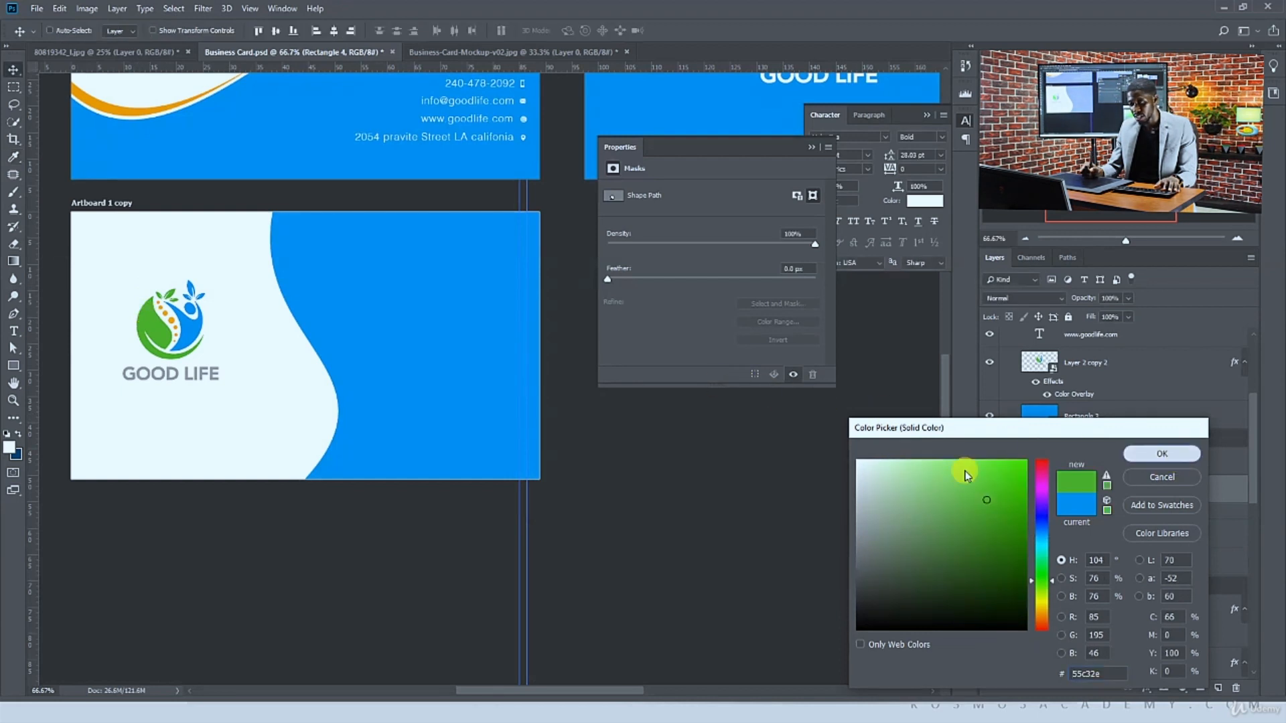
pyautogui.press('Return')
# Shift the green copy slightly left and adjust its curve handles so a thin green strip edges the blue wave
pyautogui.moveTo(416, 393); pyautogui.dragTo(400, 387)
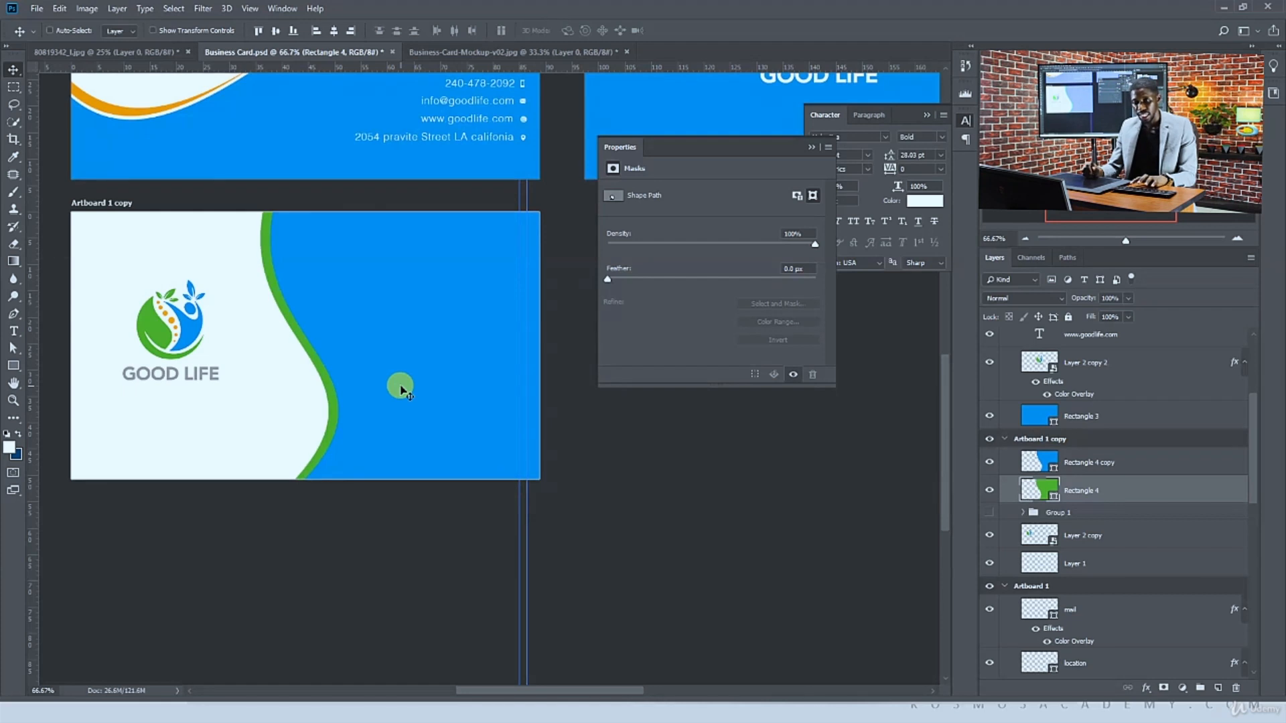
pyautogui.moveTo(265, 282); pyautogui.dragTo(327, 328)
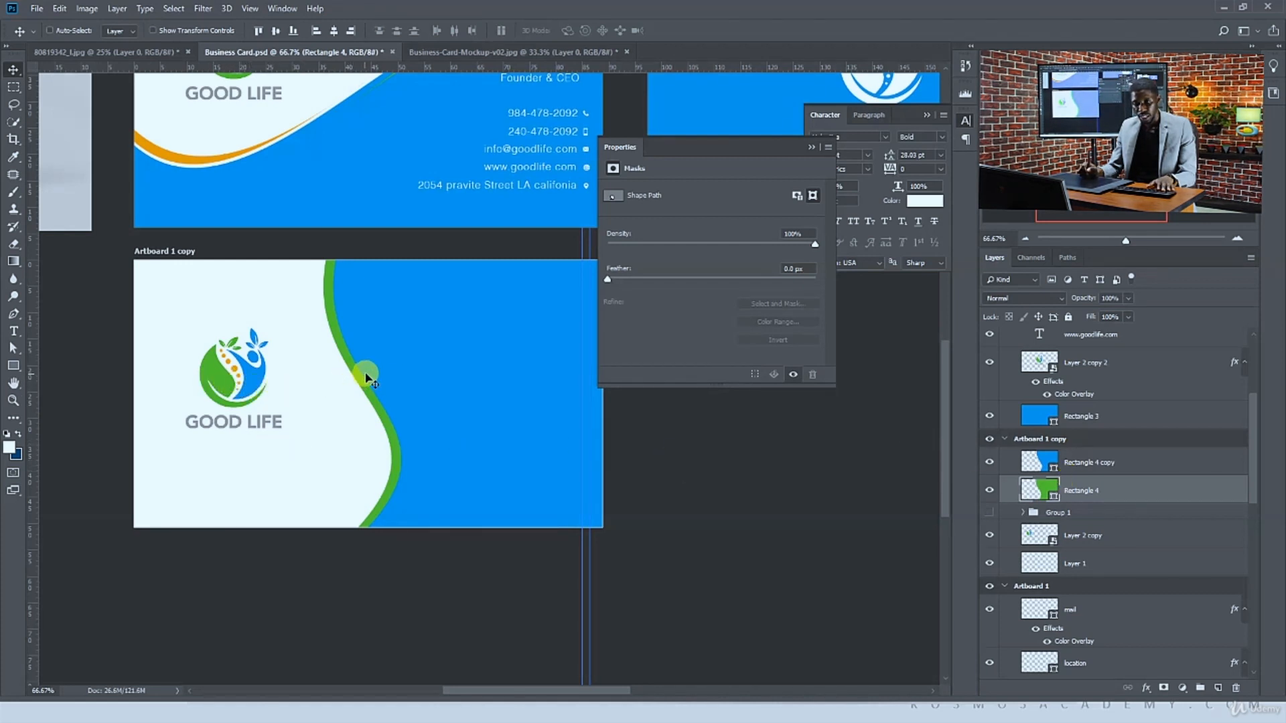
pyautogui.click(13, 348)
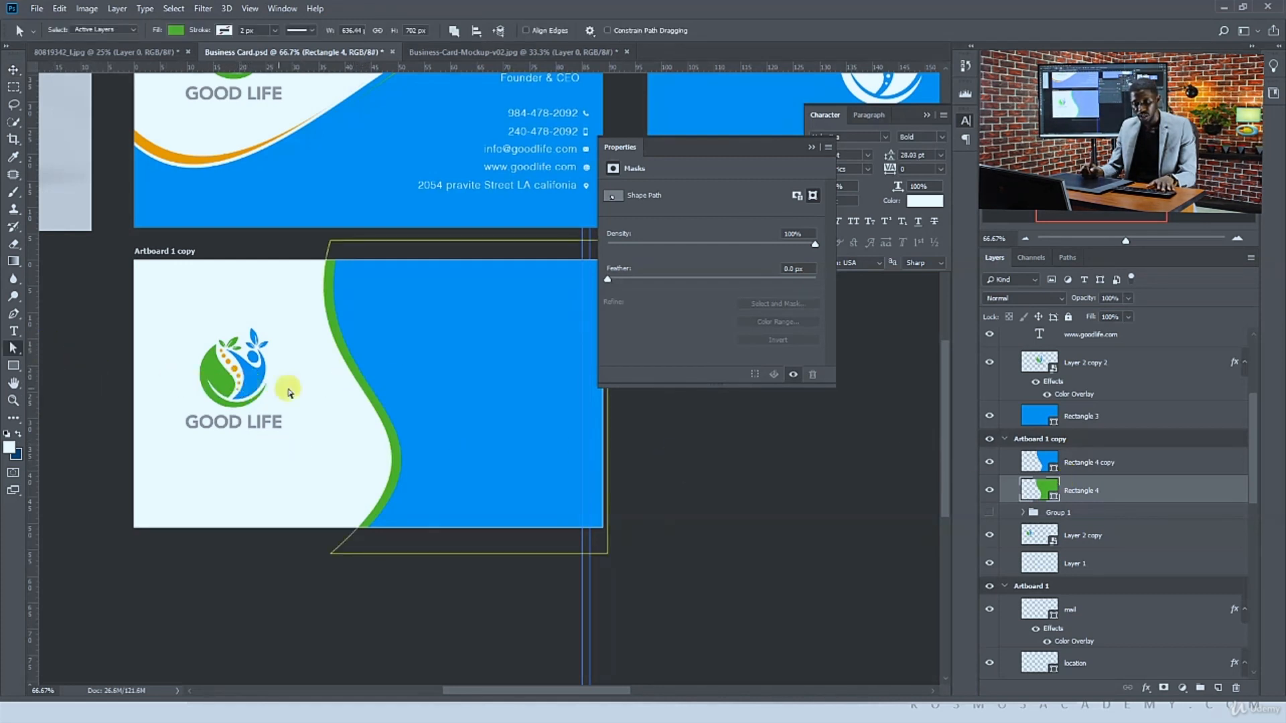
pyautogui.moveTo(394, 348); pyautogui.dragTo(342, 410)
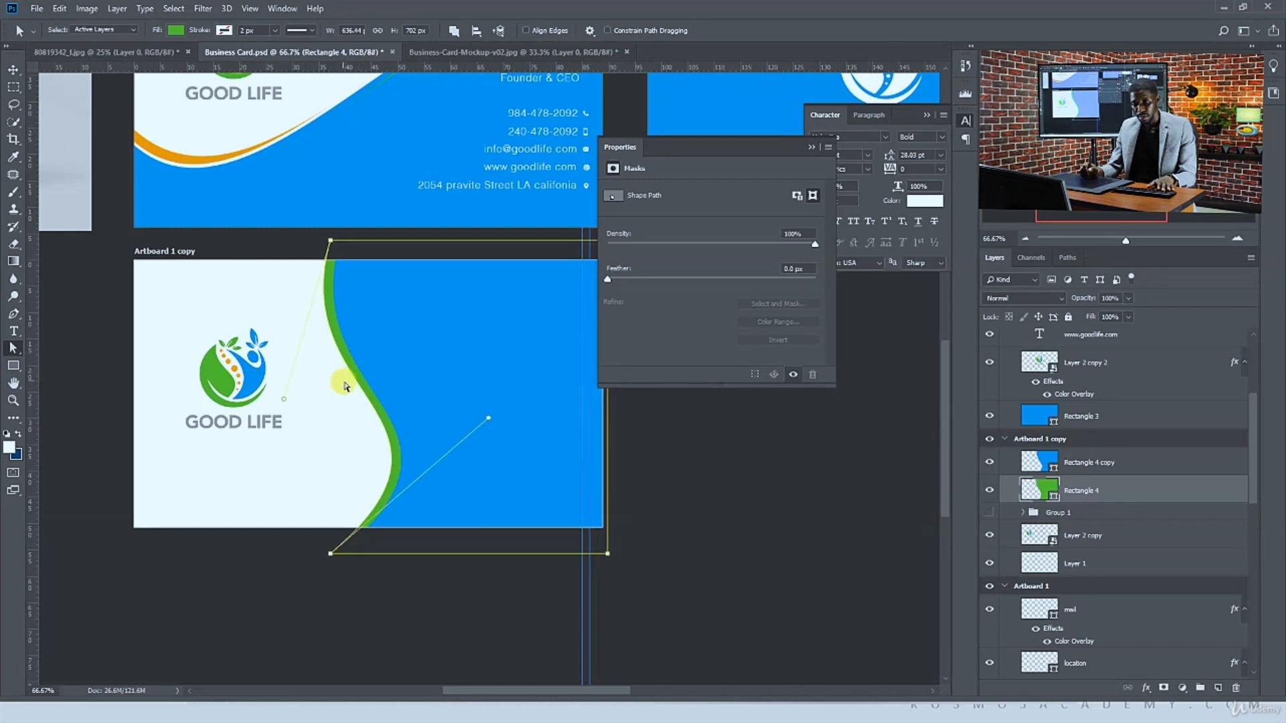
pyautogui.moveTo(384, 347); pyautogui.dragTo(334, 414)
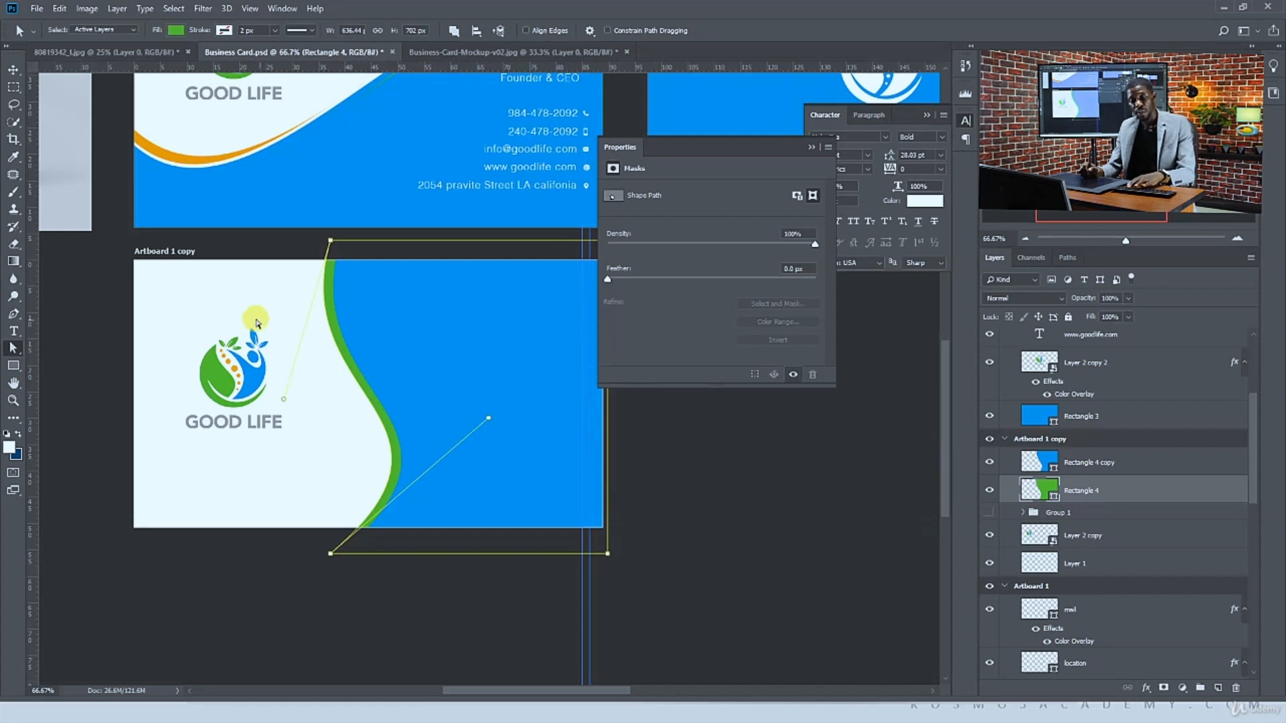
pyautogui.press('p')
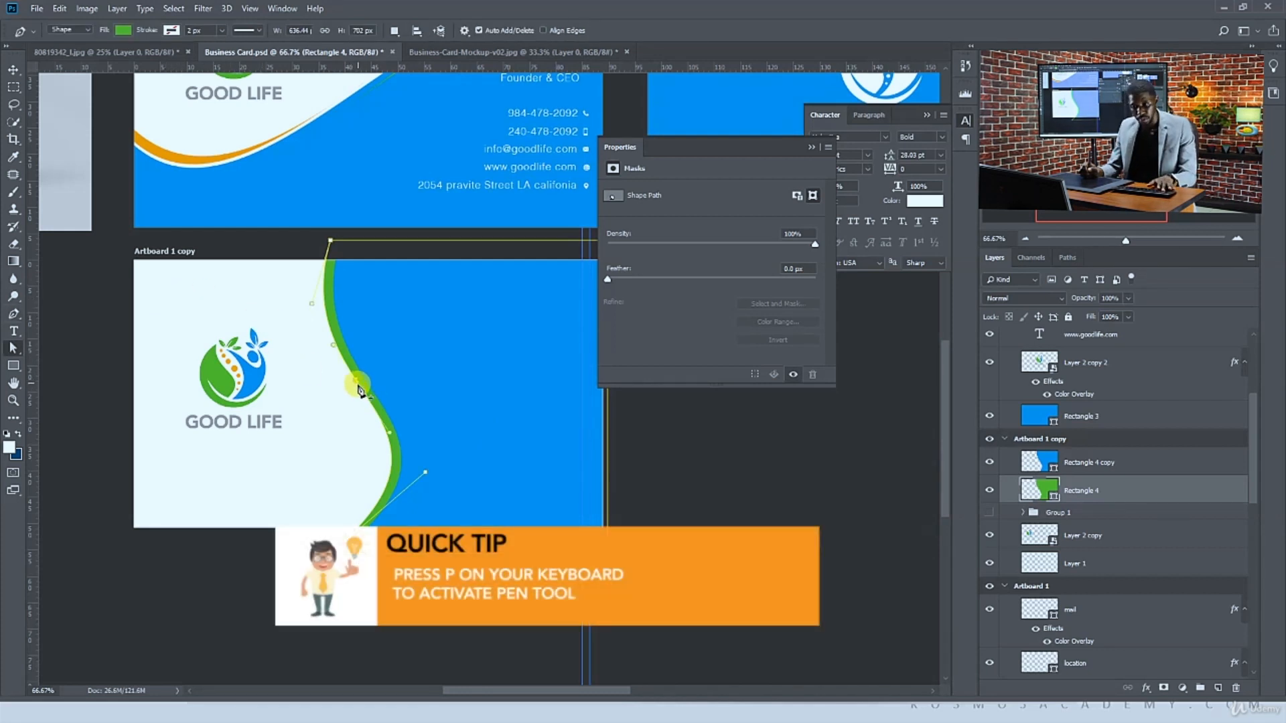
pyautogui.press('a')
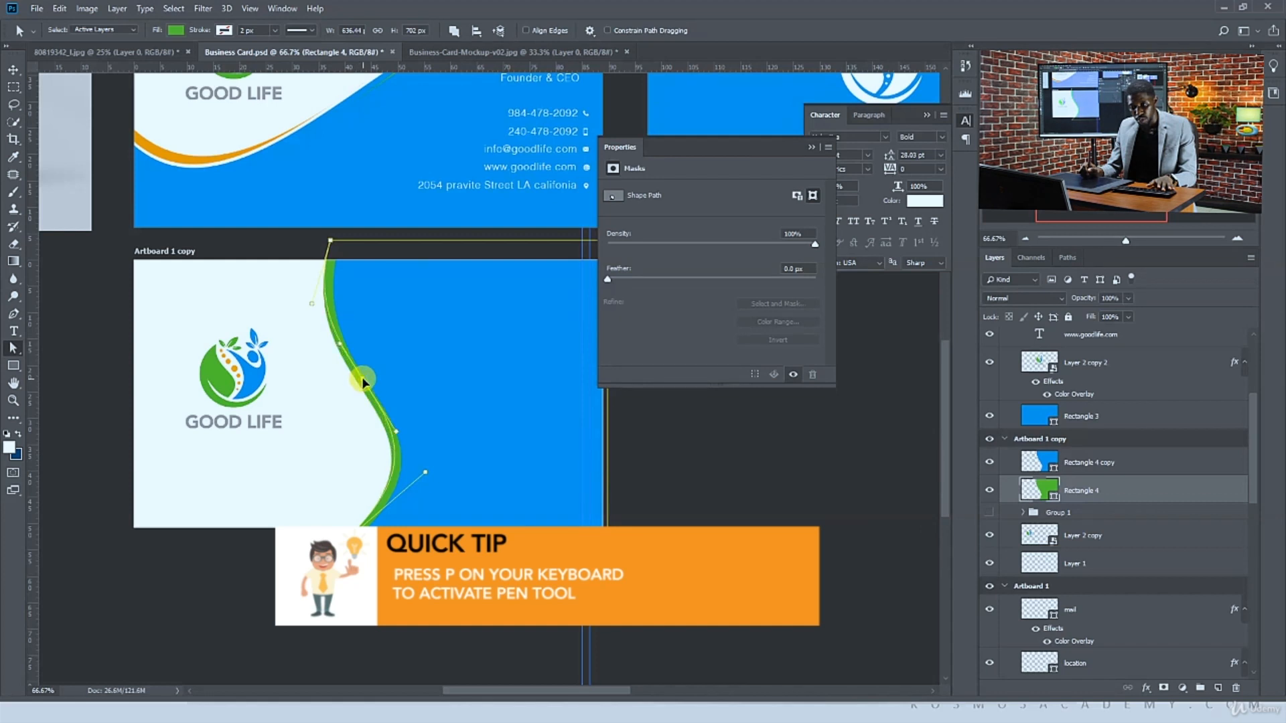
pyautogui.moveTo(362, 378); pyautogui.dragTo(390, 379)
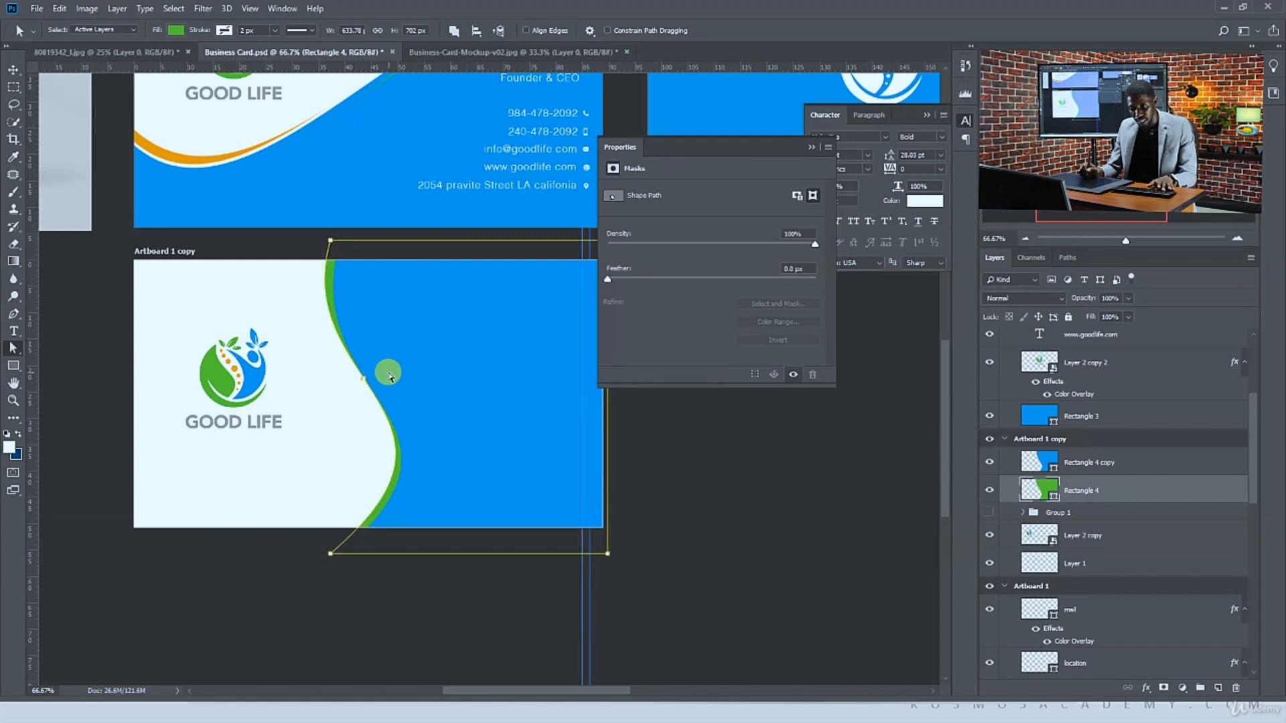
pyautogui.click(338, 400)
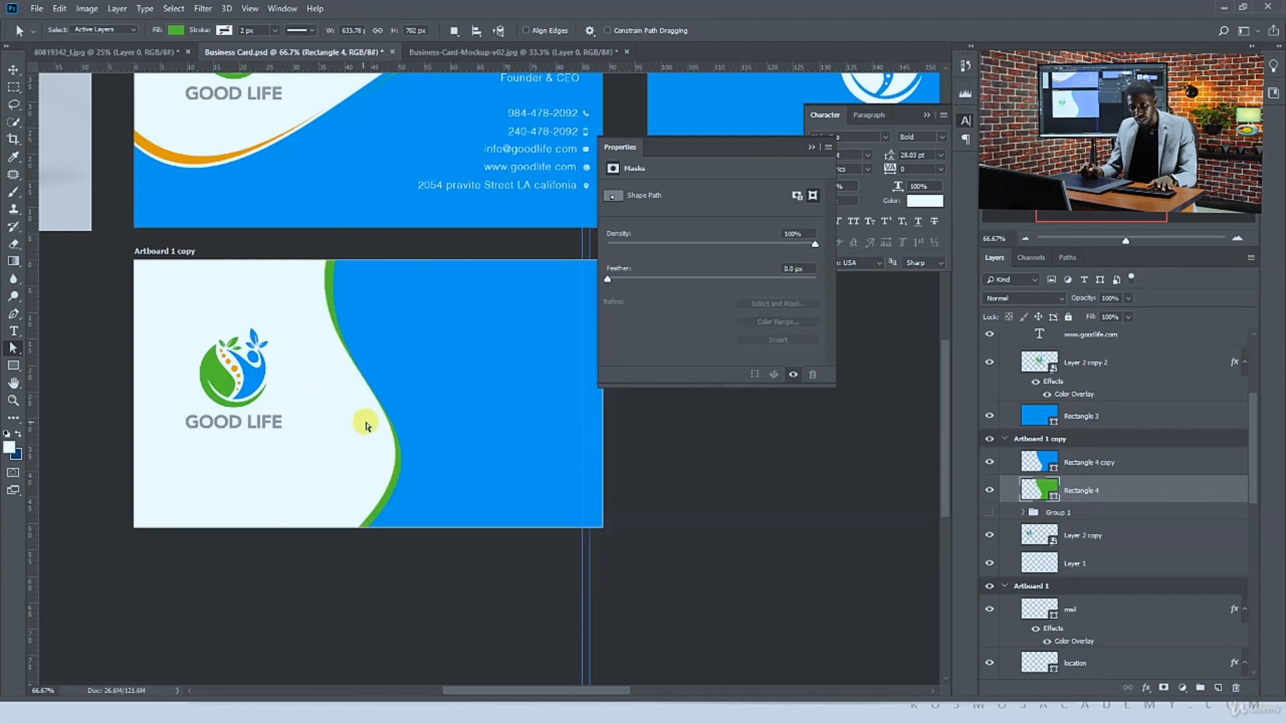
pyautogui.press('v')
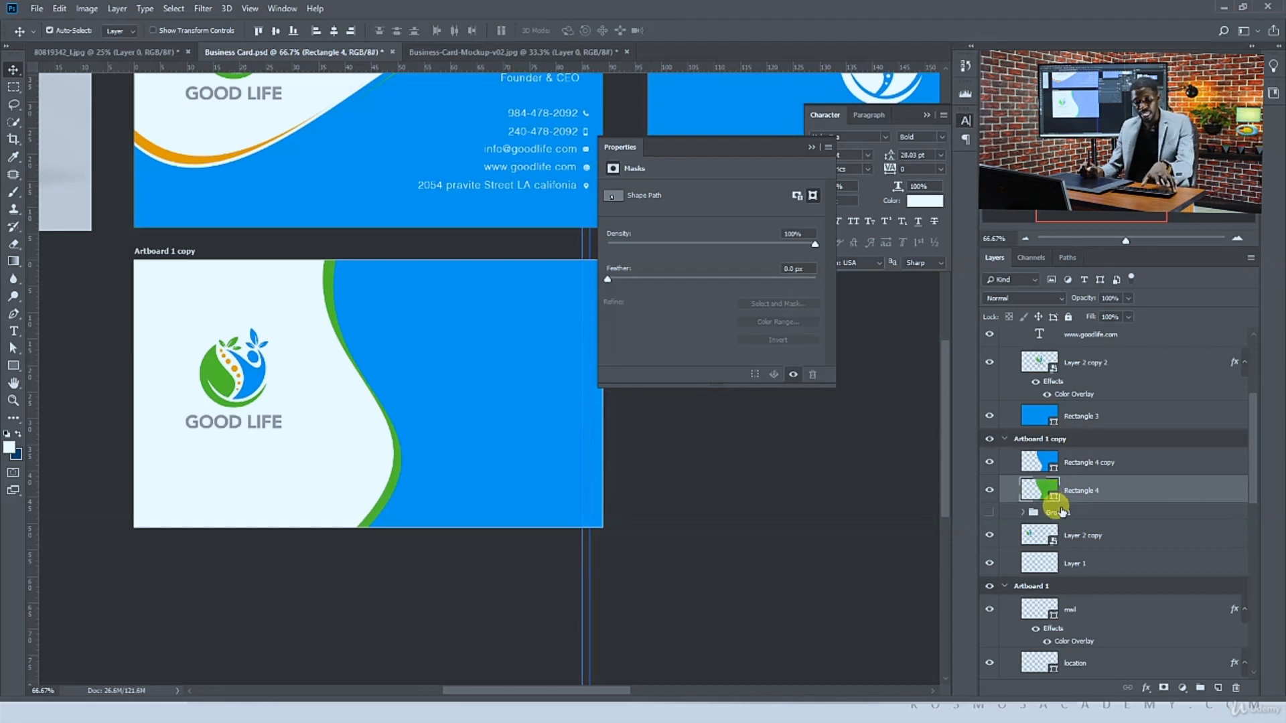
# Add a layer mask to the green shape from the inverted selection of the blue wave, keeping green only along its edge
pyautogui.hotkey('ctrl', 'j')
pyautogui.hotkey('ctrl', 'e')
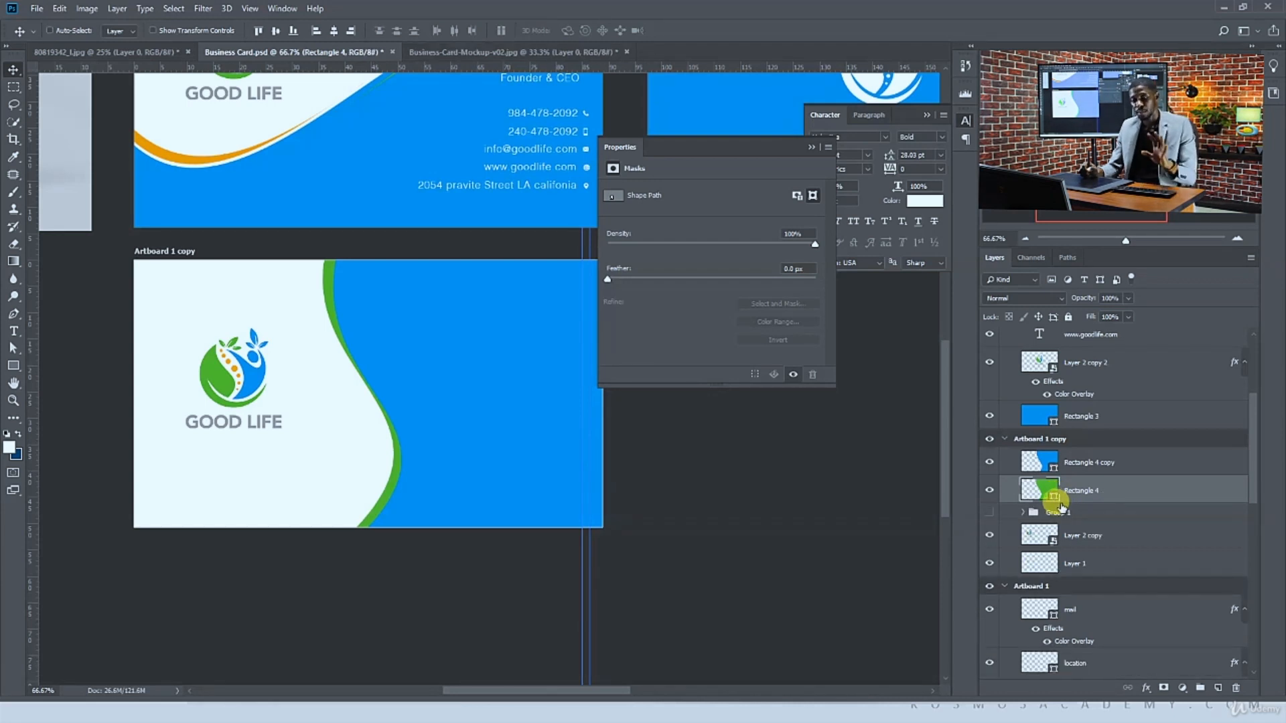
pyautogui.moveTo(423, 411); pyautogui.dragTo(443, 473)
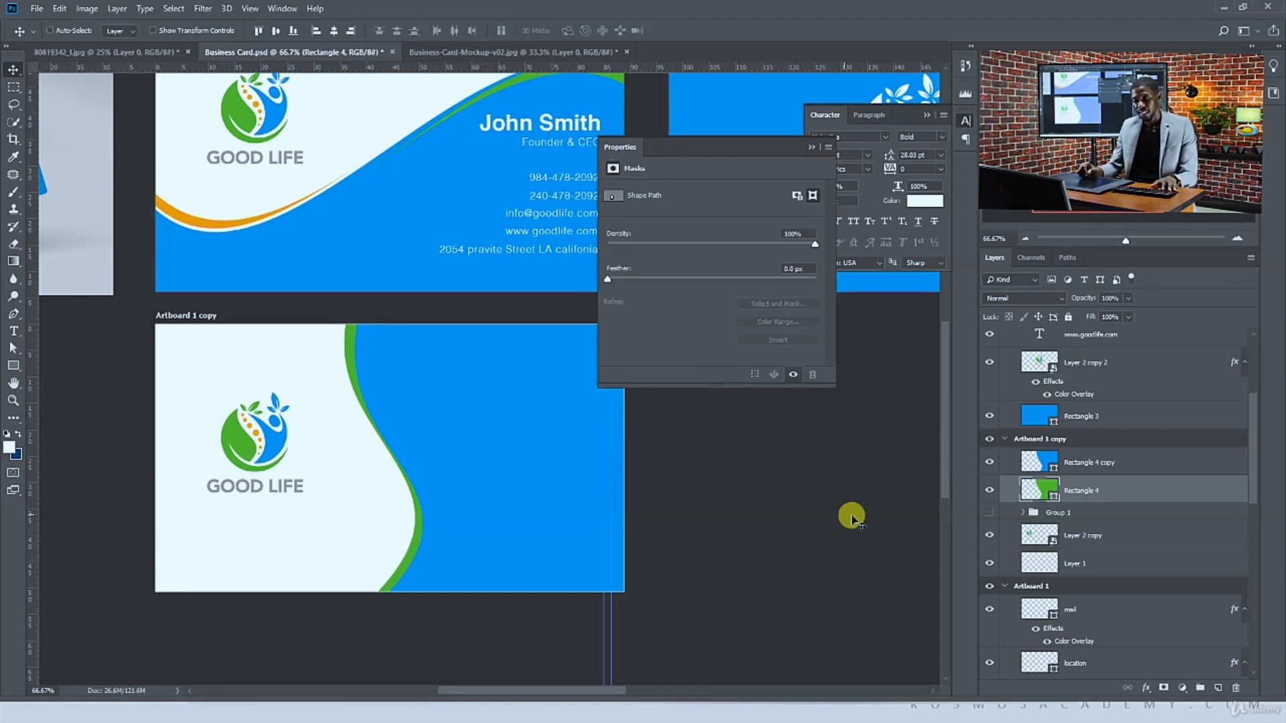
pyautogui.click(990, 462)
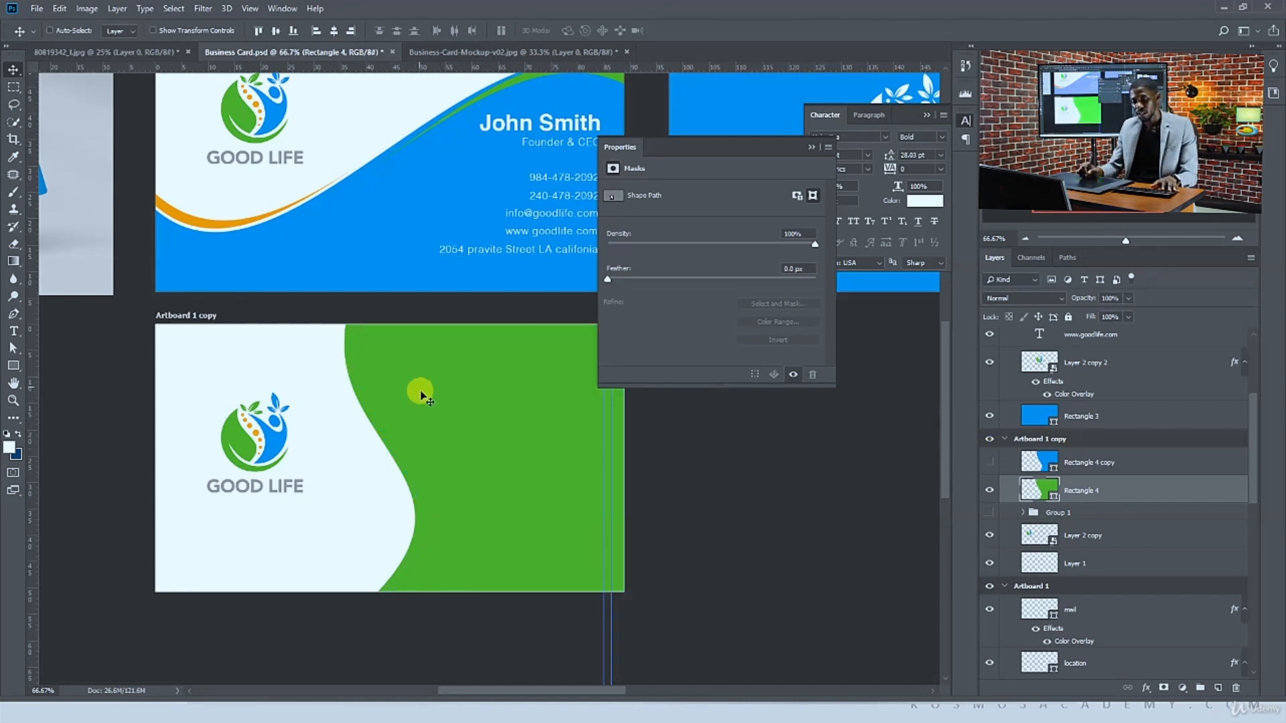
pyautogui.click(985, 462)
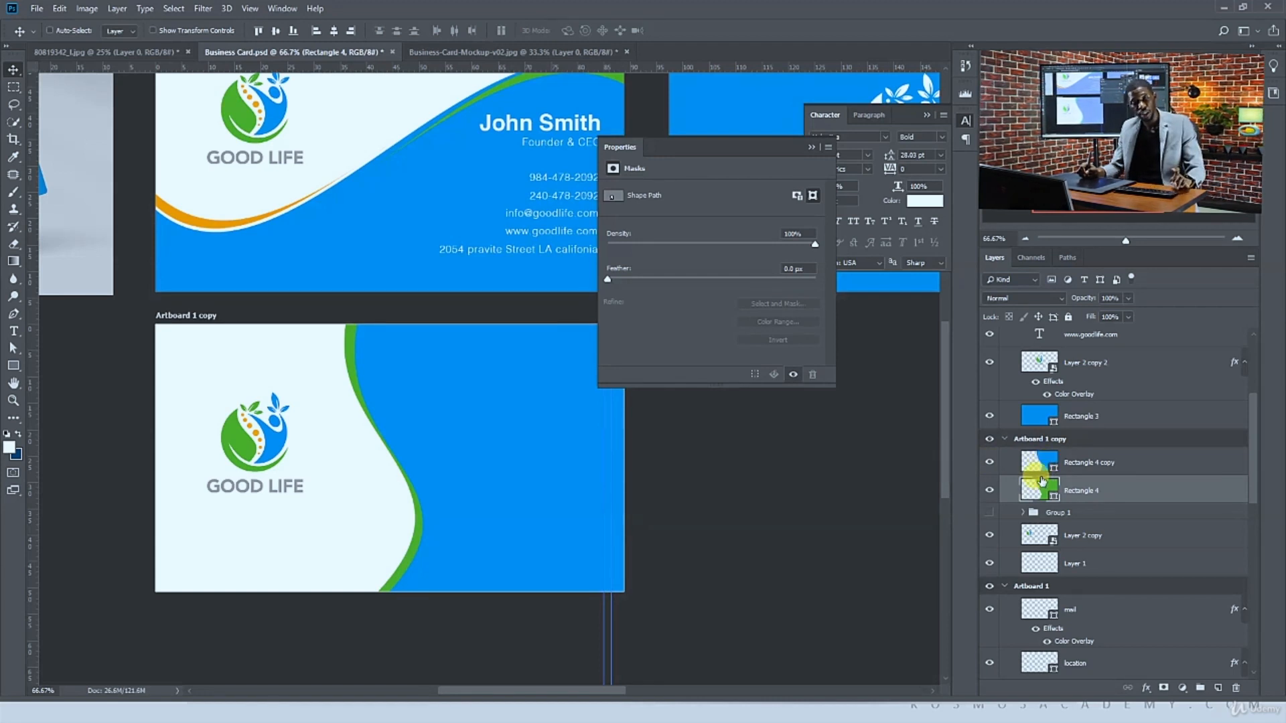
pyautogui.press('ctrl')
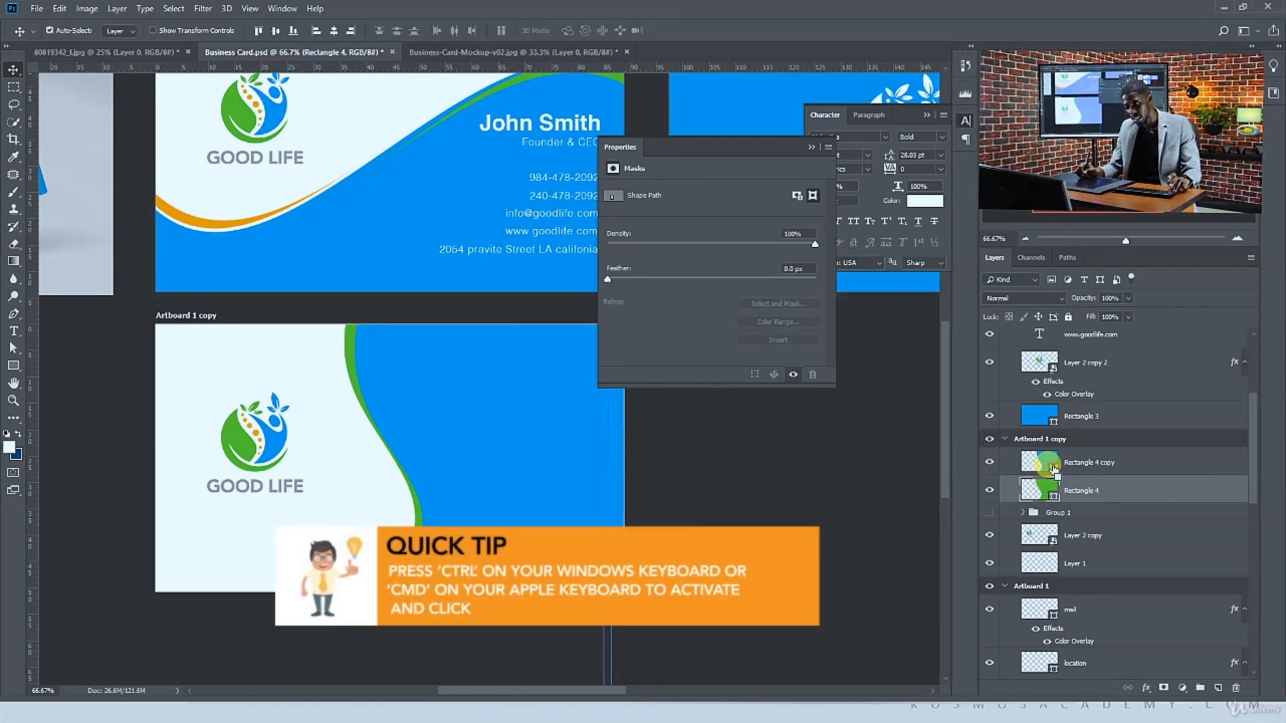
pyautogui.keyDown('ctrl'); pyautogui.click(1052, 468); pyautogui.keyUp('ctrl')
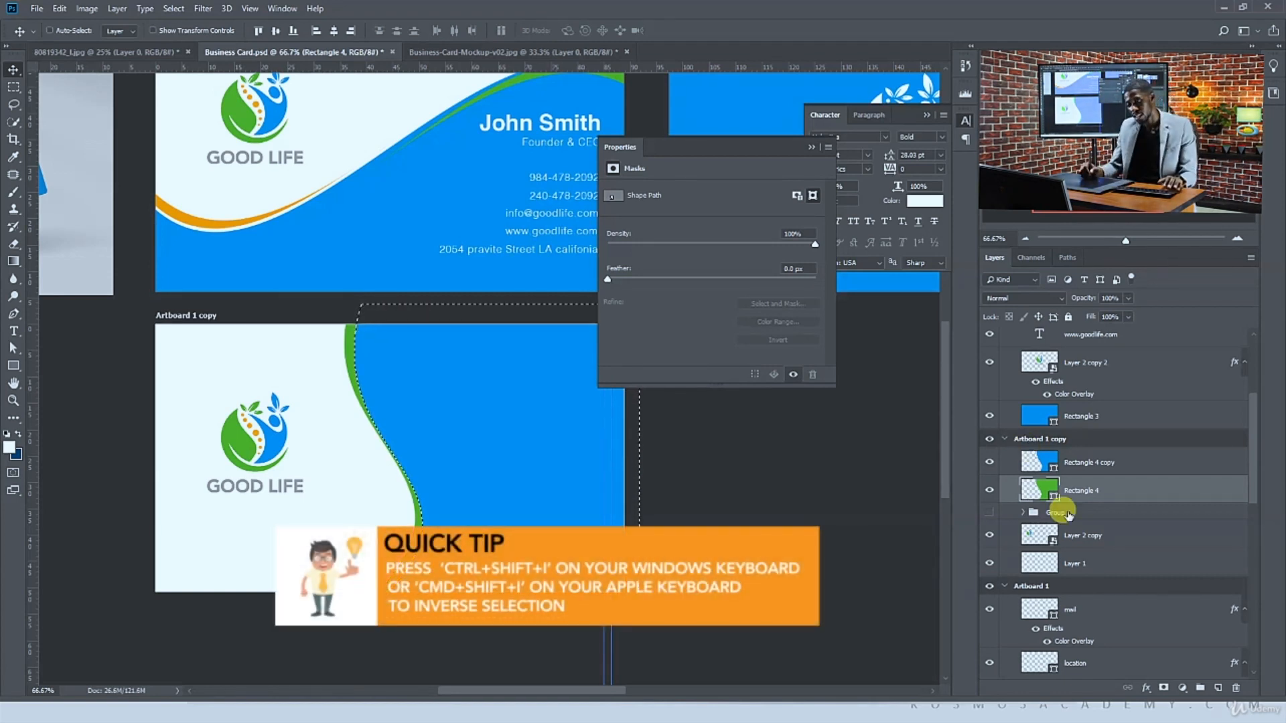
pyautogui.click(1160, 687)
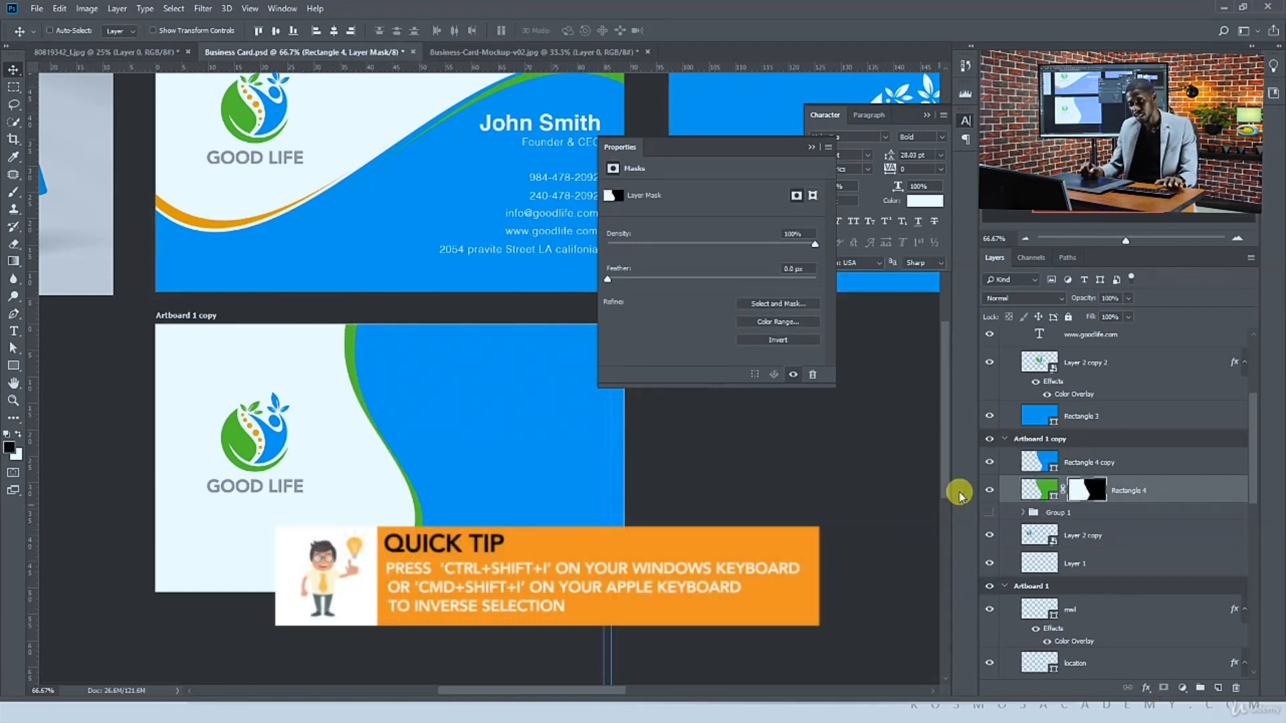
pyautogui.click(1032, 491)
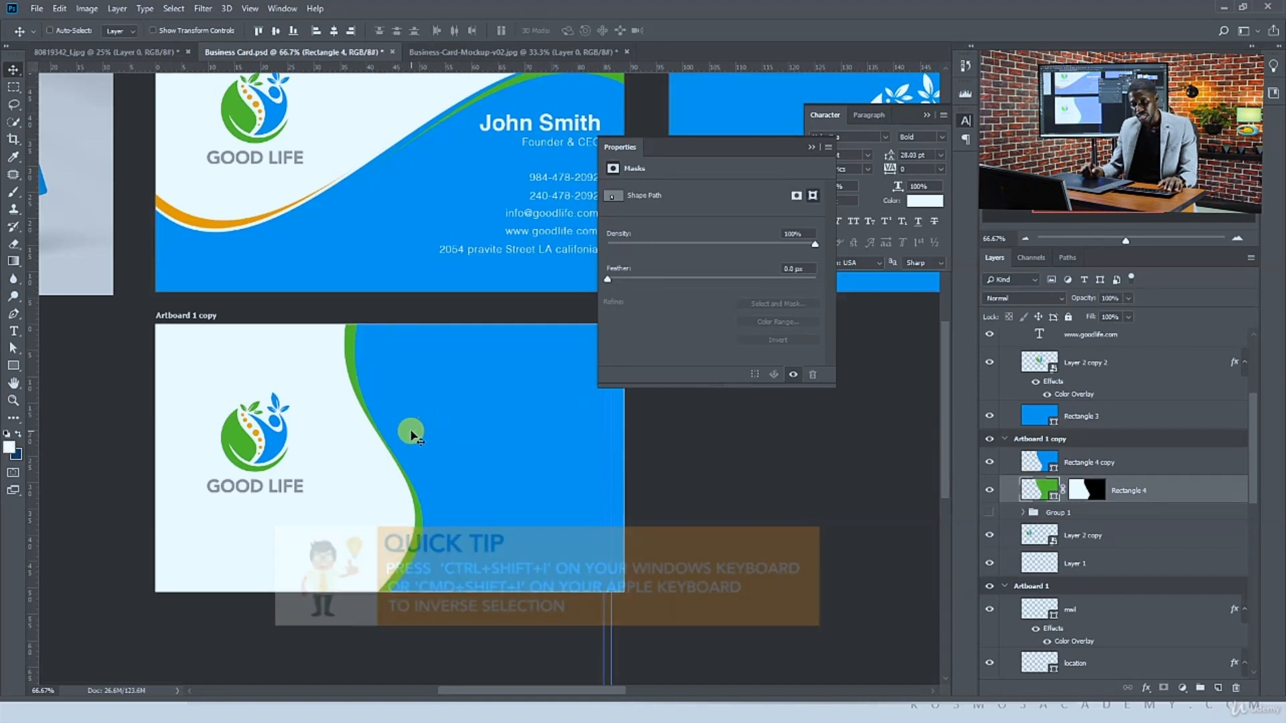
# Duplicate the masked green shape, move the copy above the blue wave layer, and shift it right to form a second edge strip
pyautogui.moveTo(412, 432); pyautogui.dragTo(410, 431)
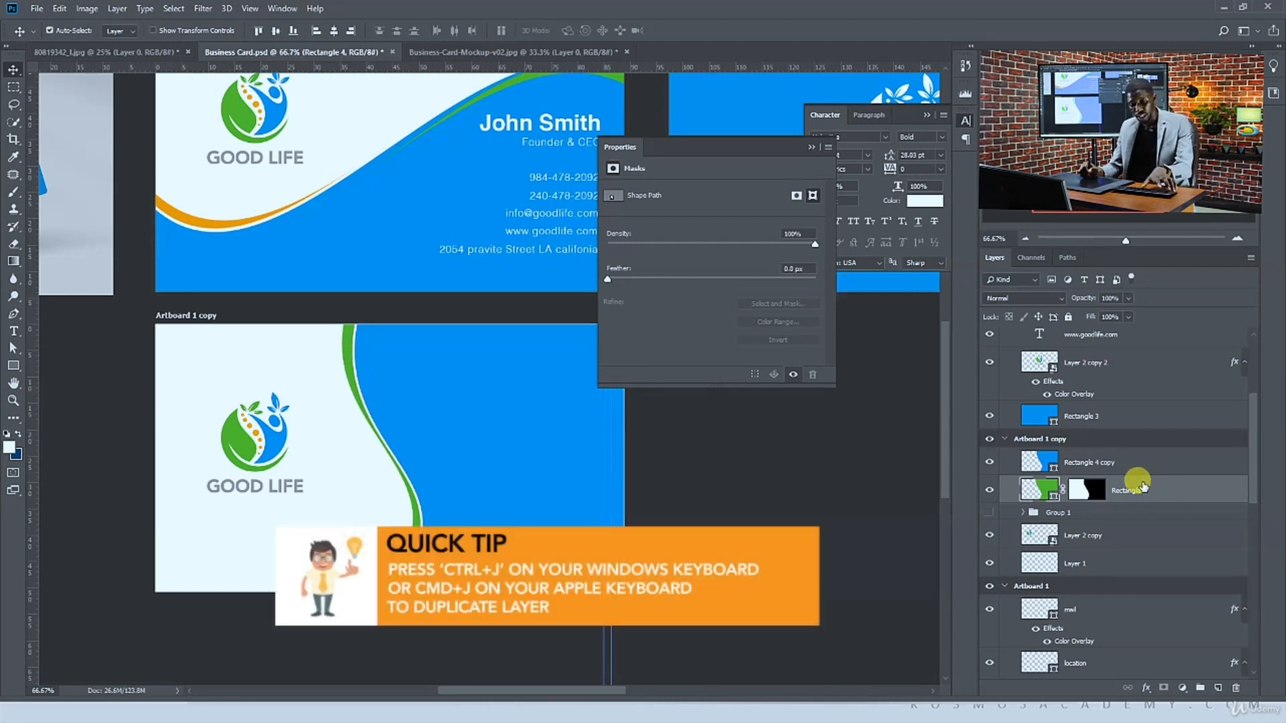
pyautogui.hotkey('ctrl', 'j')
pyautogui.click(1140, 511)
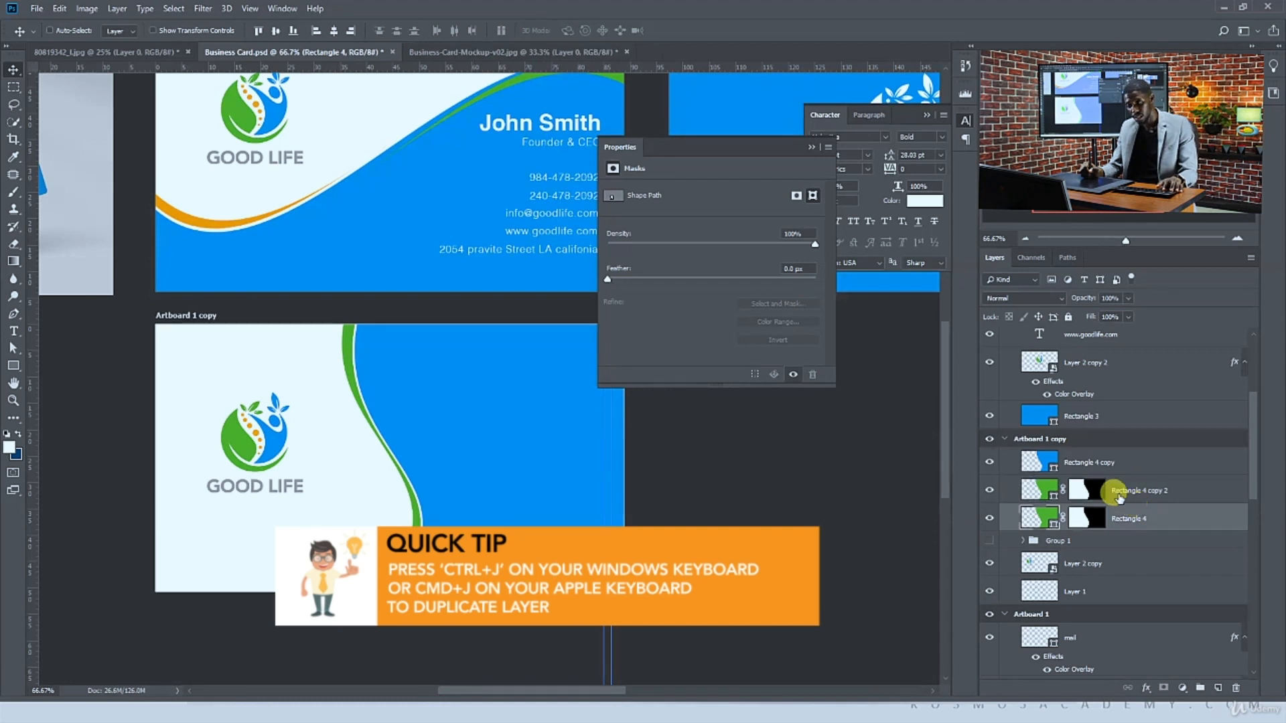
pyautogui.moveTo(1119, 495); pyautogui.dragTo(1127, 462)
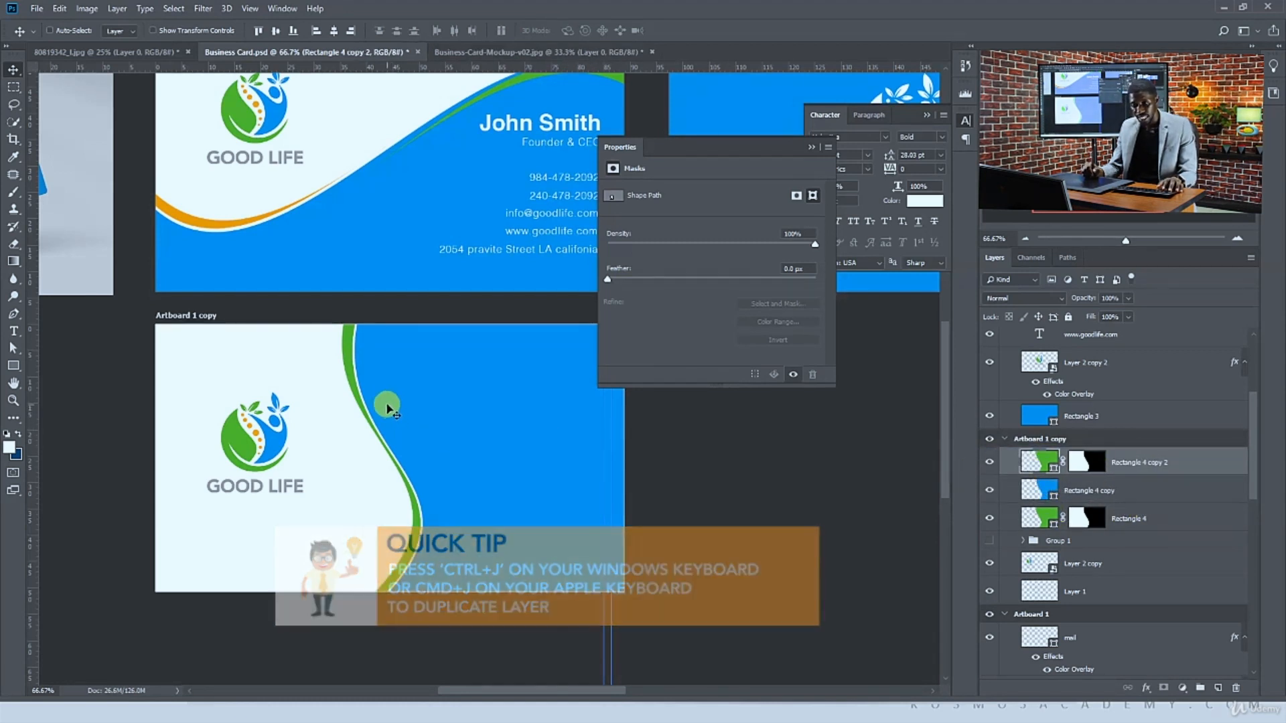
pyautogui.moveTo(389, 406); pyautogui.dragTo(403, 410)
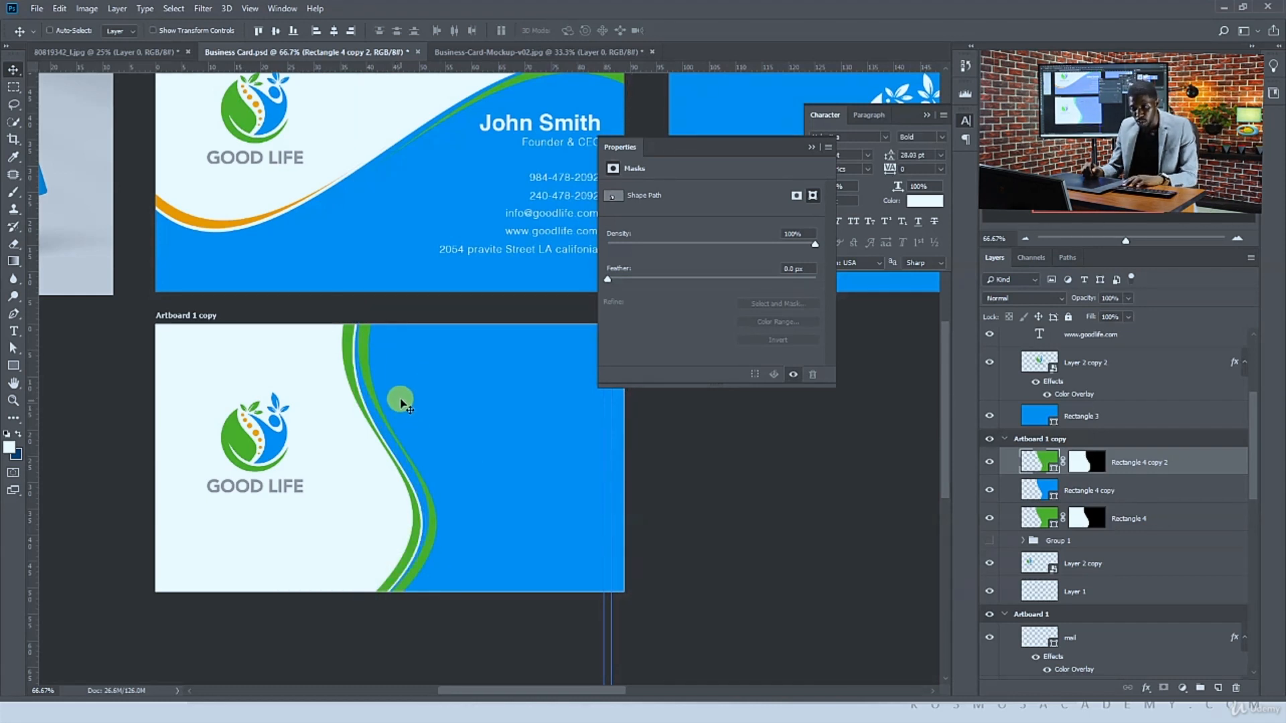
# Try refilling the lower green shape with orange sampled from the front card, then undo the fill
pyautogui.click(1051, 522)
pyautogui.click(284, 439)
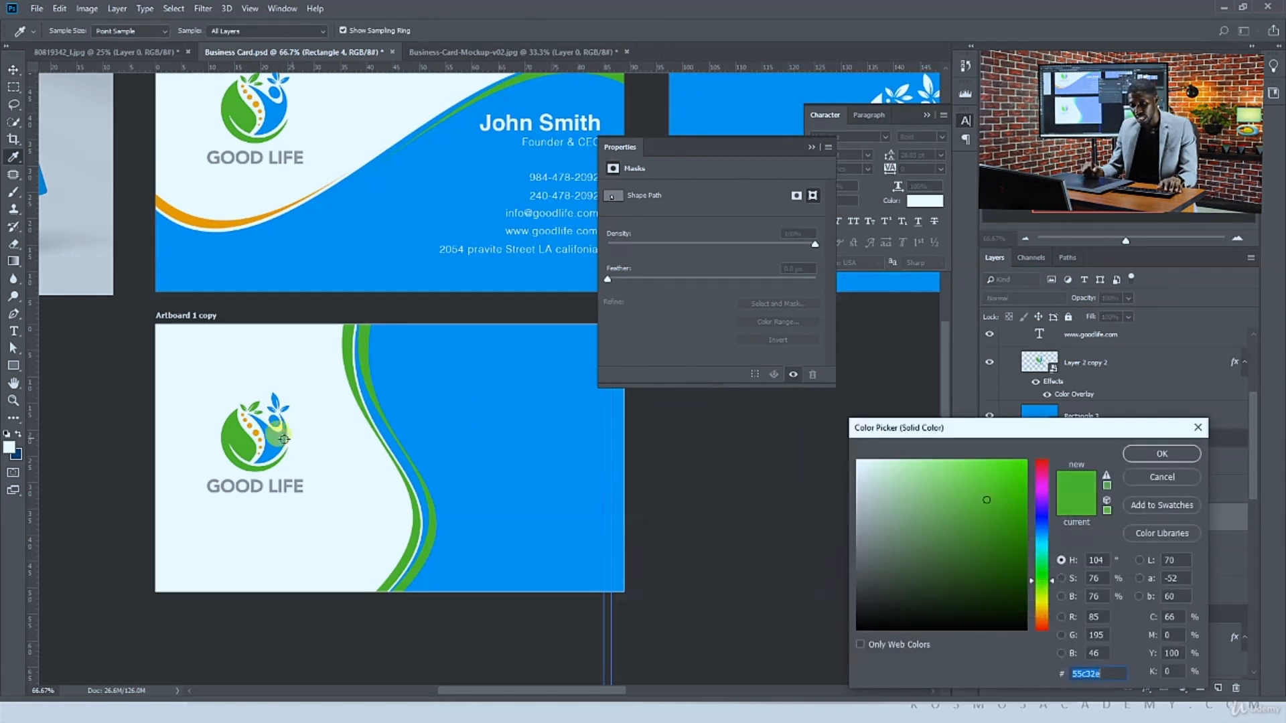
pyautogui.click(253, 428)
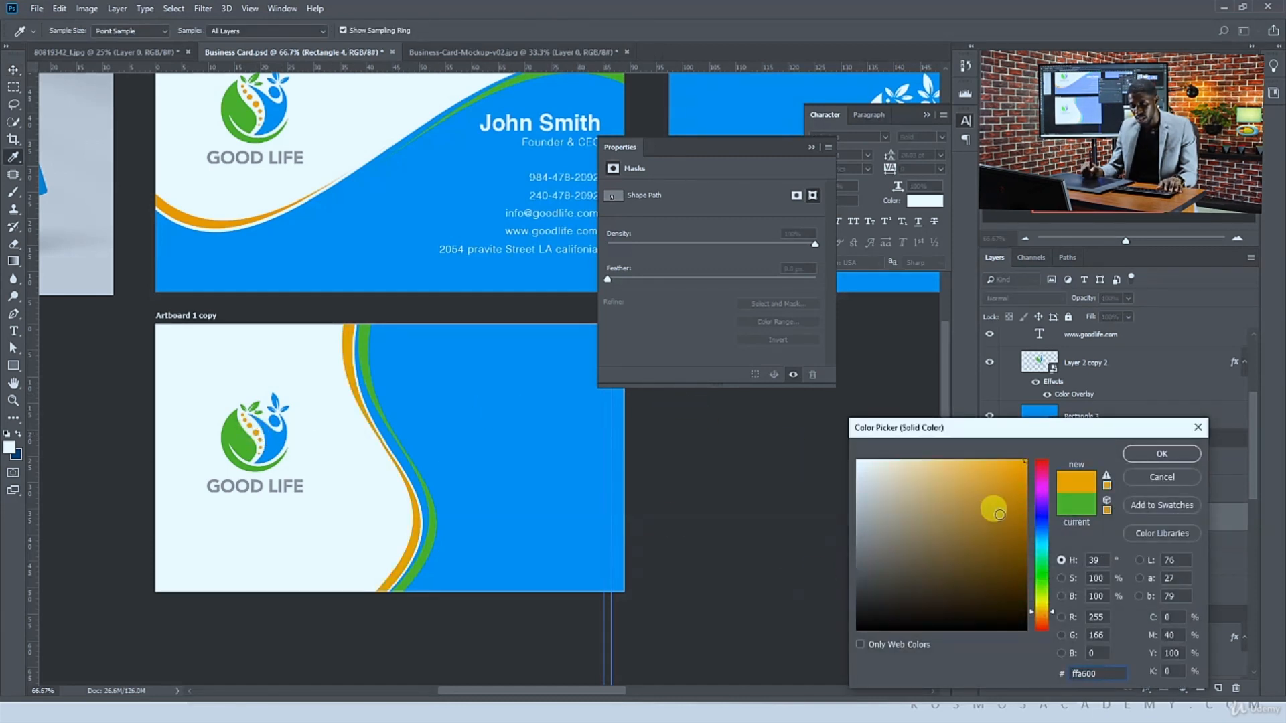
pyautogui.click(1143, 457)
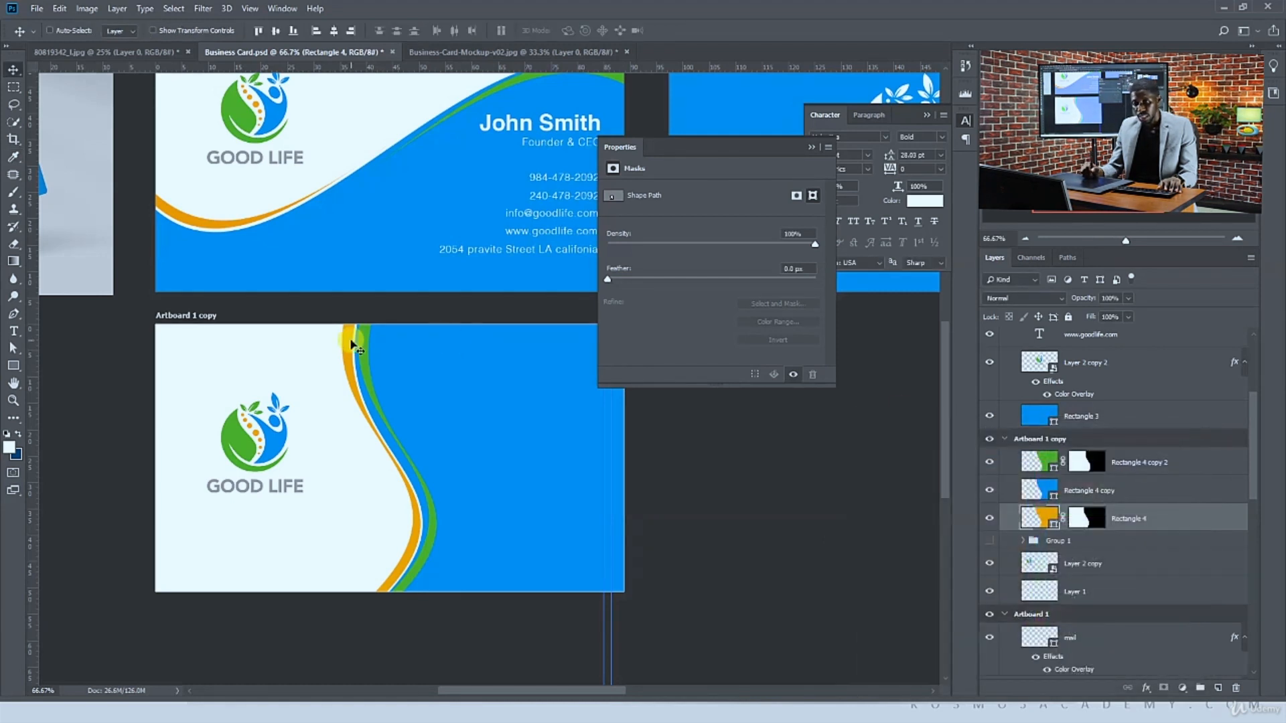
pyautogui.moveTo(362, 362); pyautogui.dragTo(355, 395)
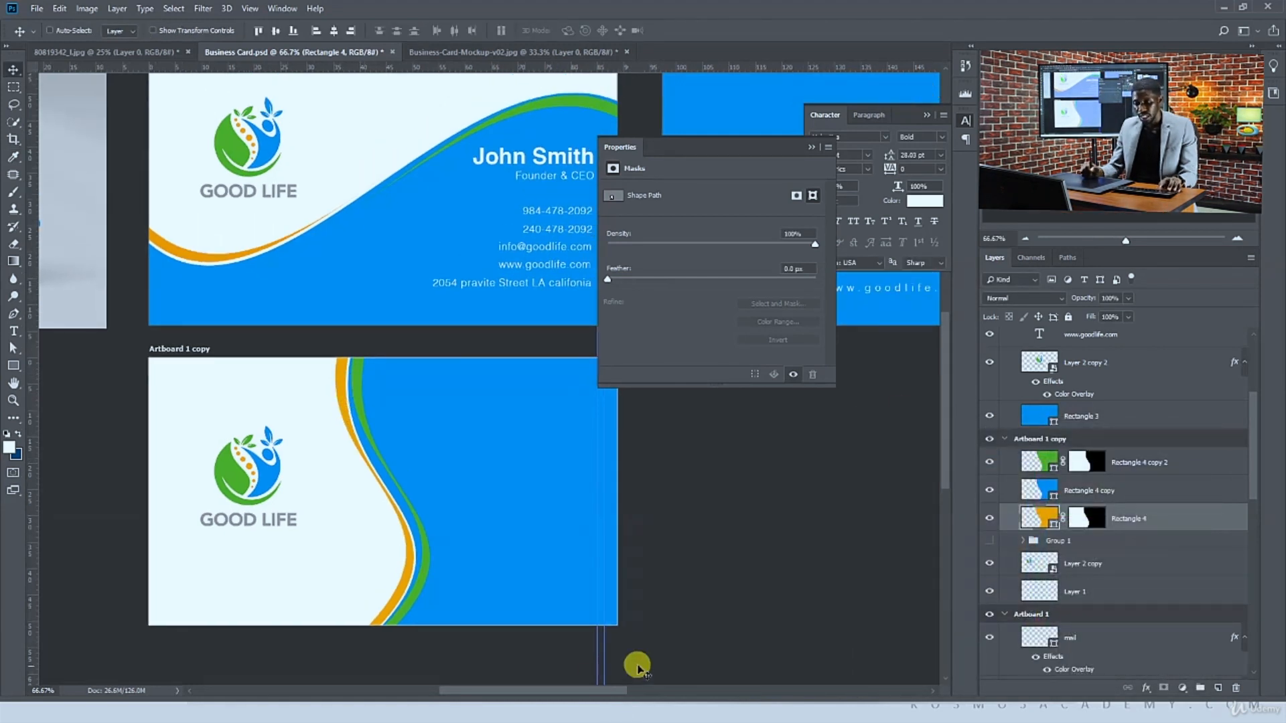
pyautogui.hotkey('ctrl', 'z')
# Fill the upper green copy with the orange sampled from the front card's swoosh
pyautogui.doubleClick(1053, 468)
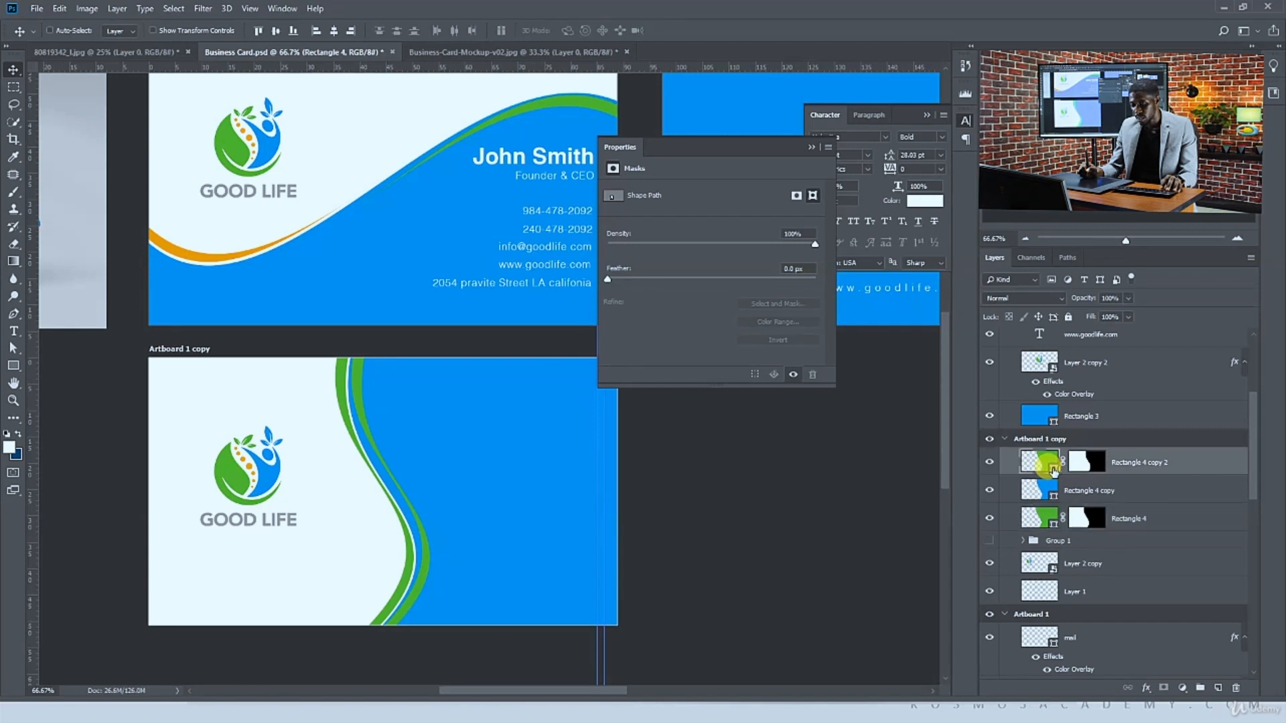
pyautogui.click(1048, 468)
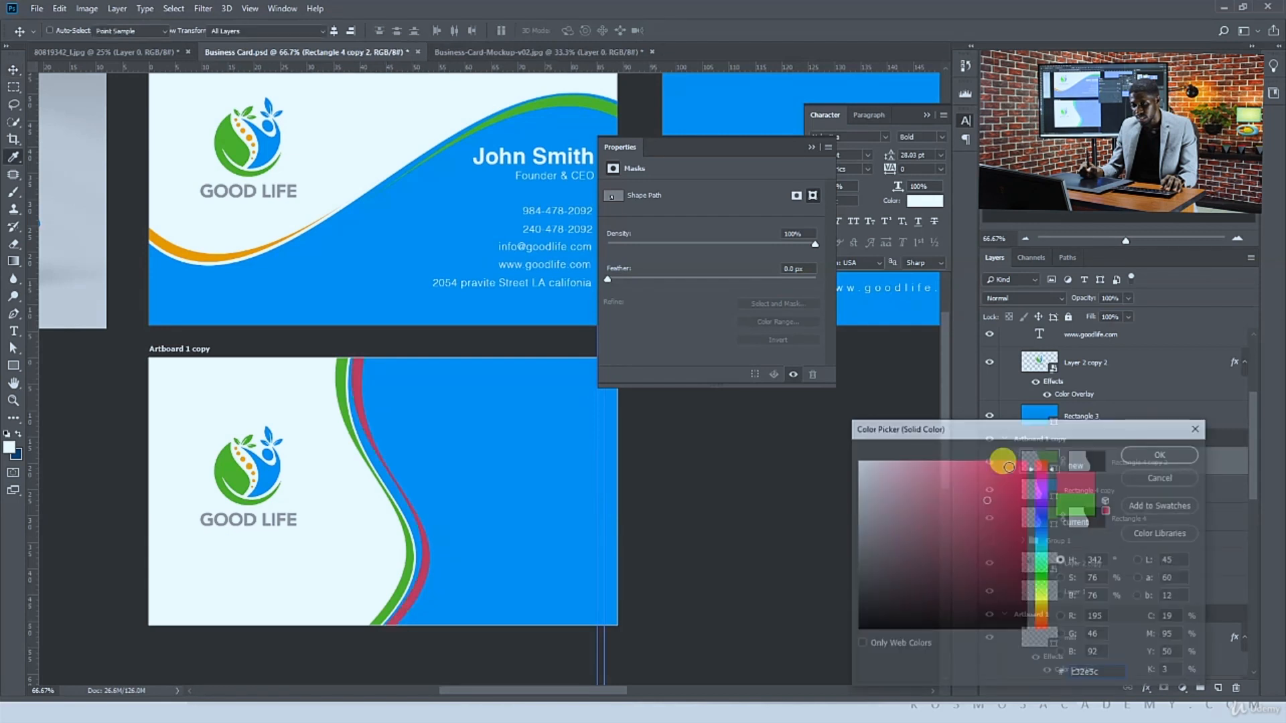
pyautogui.click(193, 253)
pyautogui.click(1153, 455)
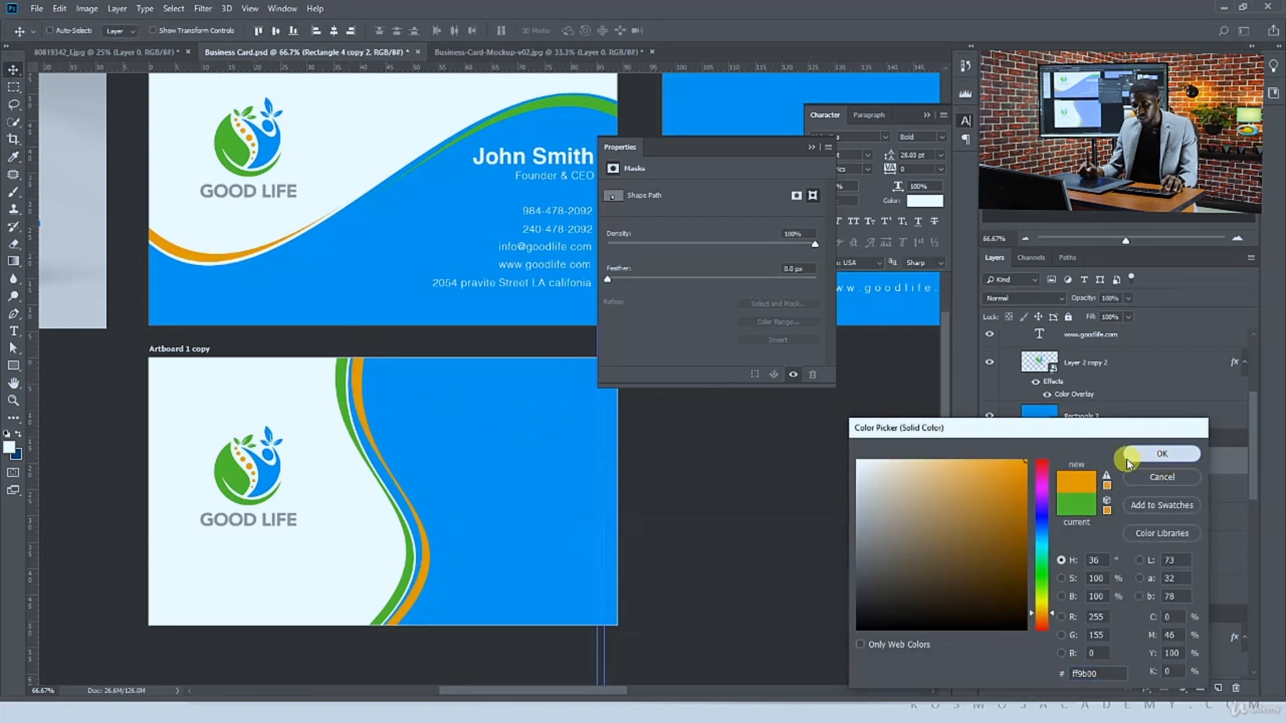
pyautogui.click(1081, 464)
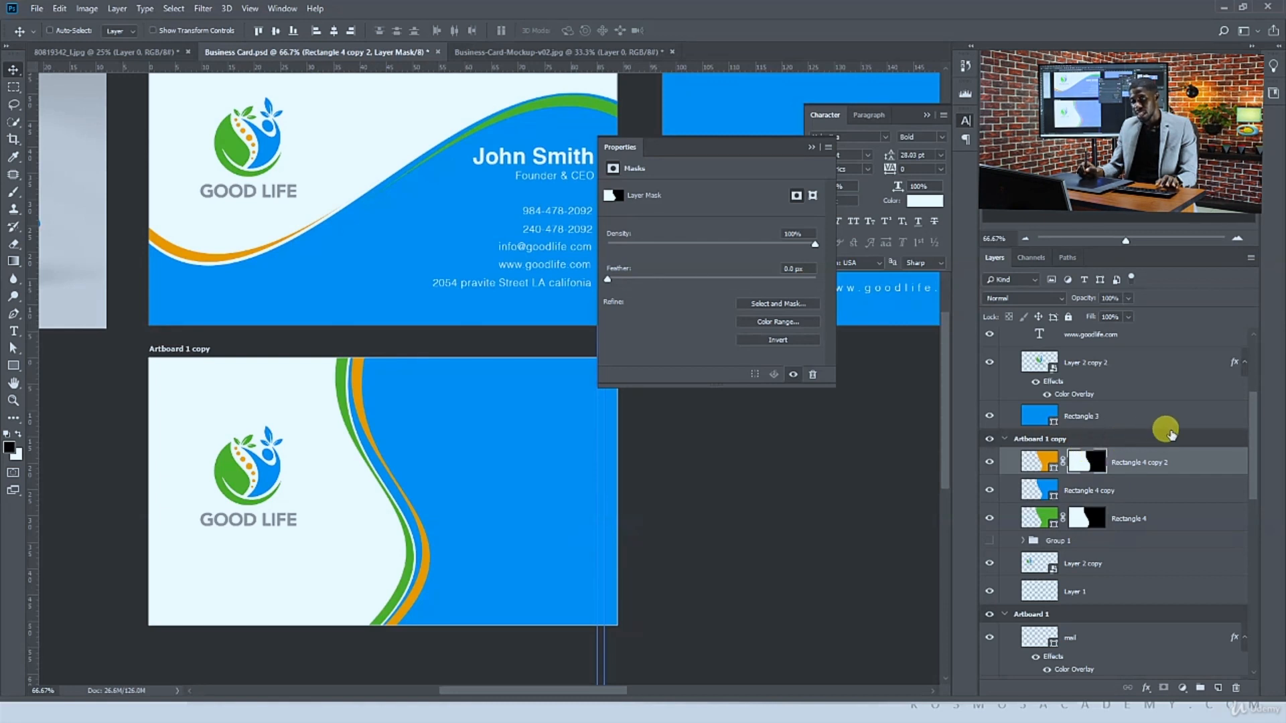
pyautogui.rightClick(1228, 452)
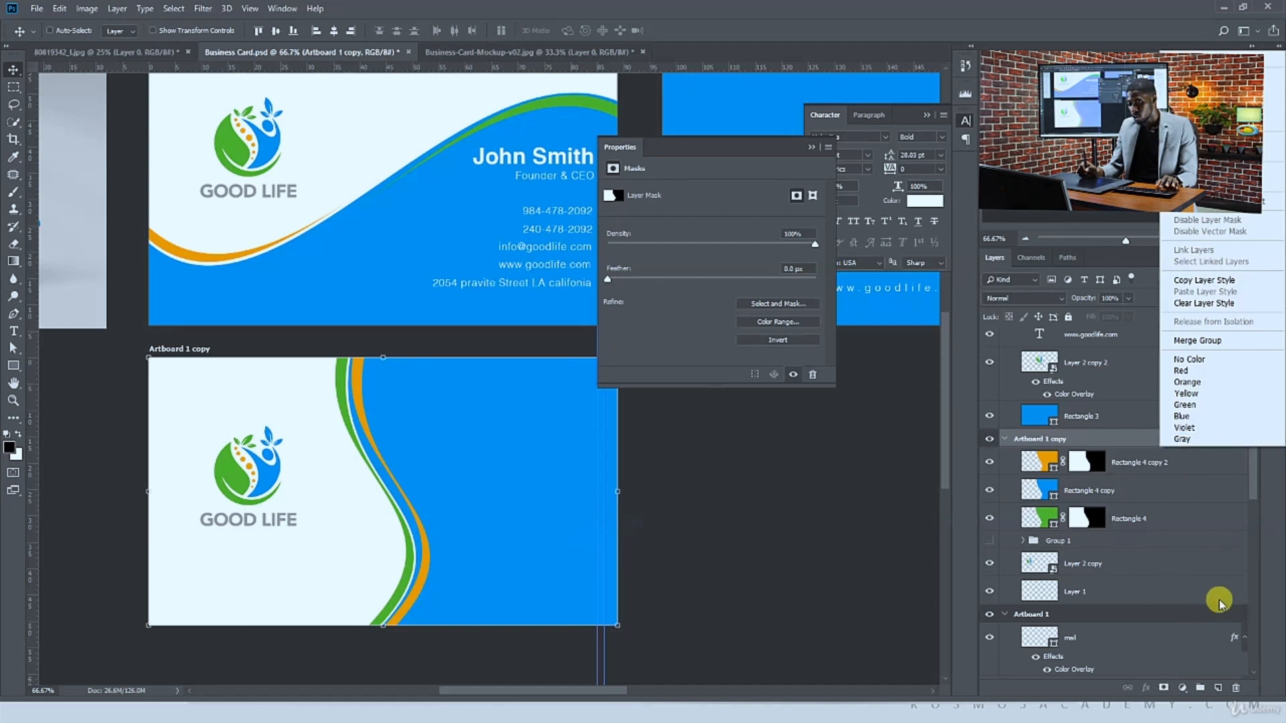
pyautogui.click(1243, 492)
pyautogui.moveTo(1252, 483); pyautogui.dragTo(1256, 668)
pyautogui.click(1233, 669)
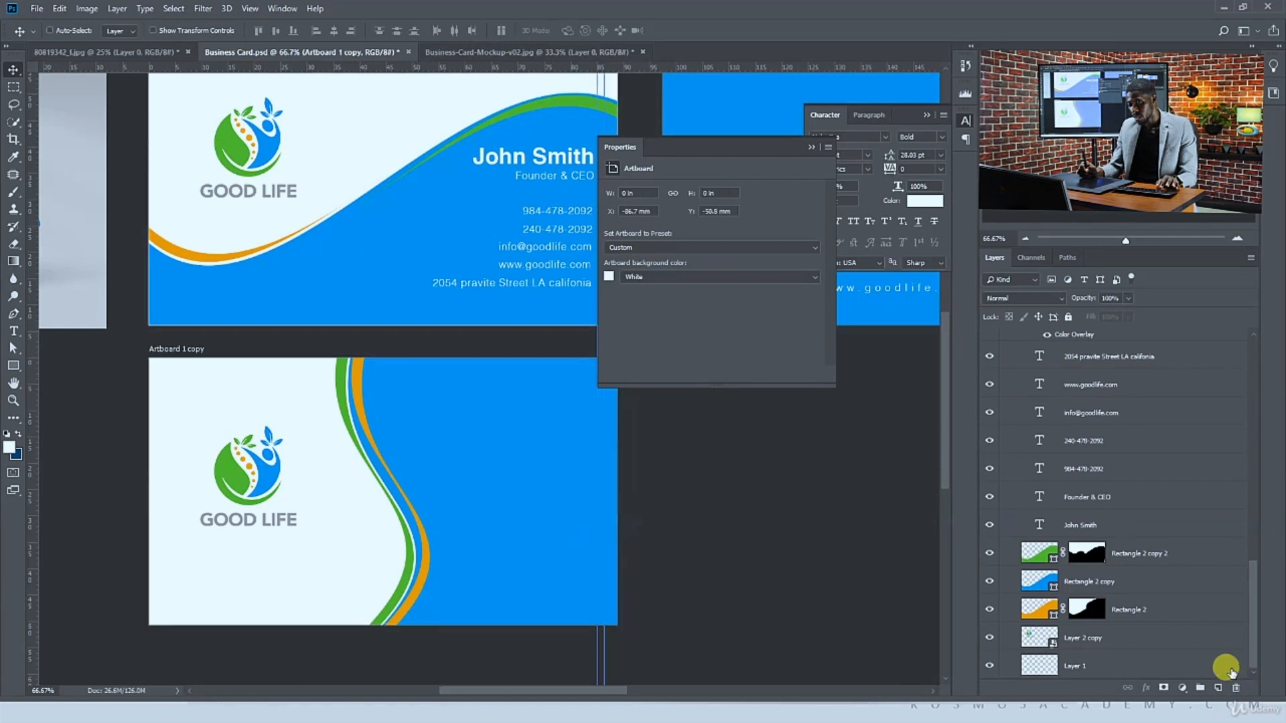
pyautogui.rightClick(1229, 673)
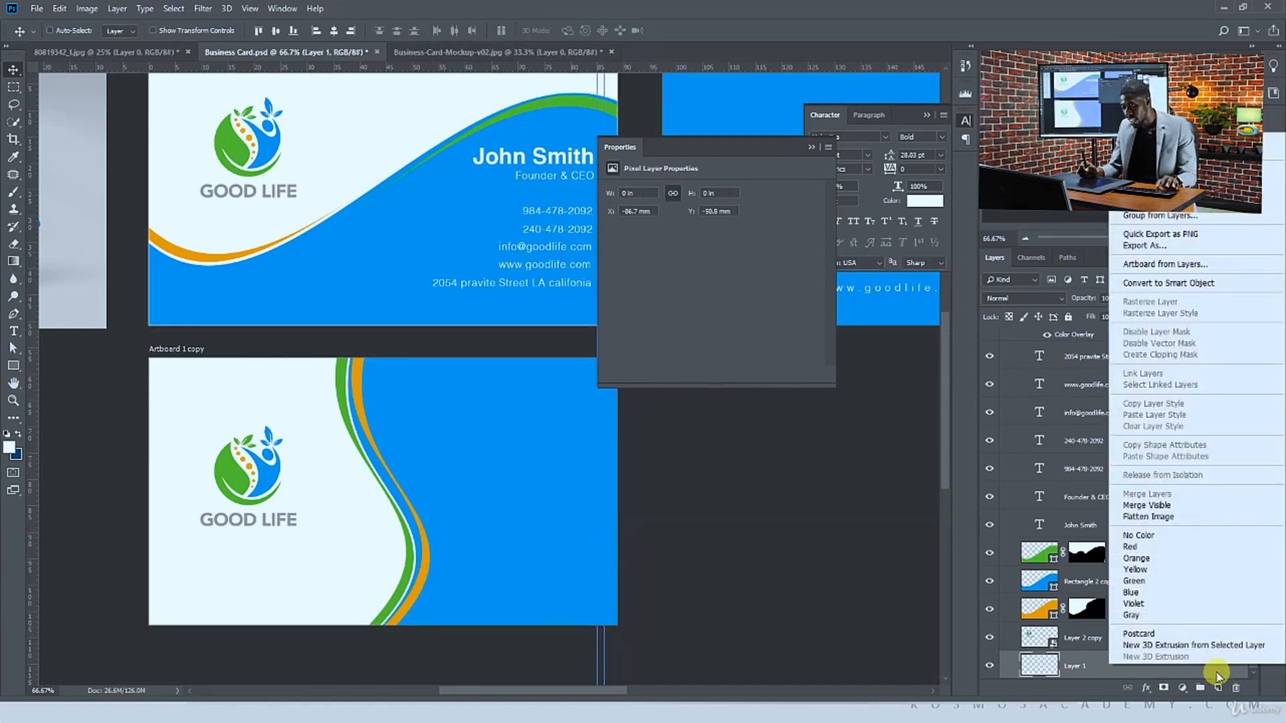
pyautogui.click(1218, 675)
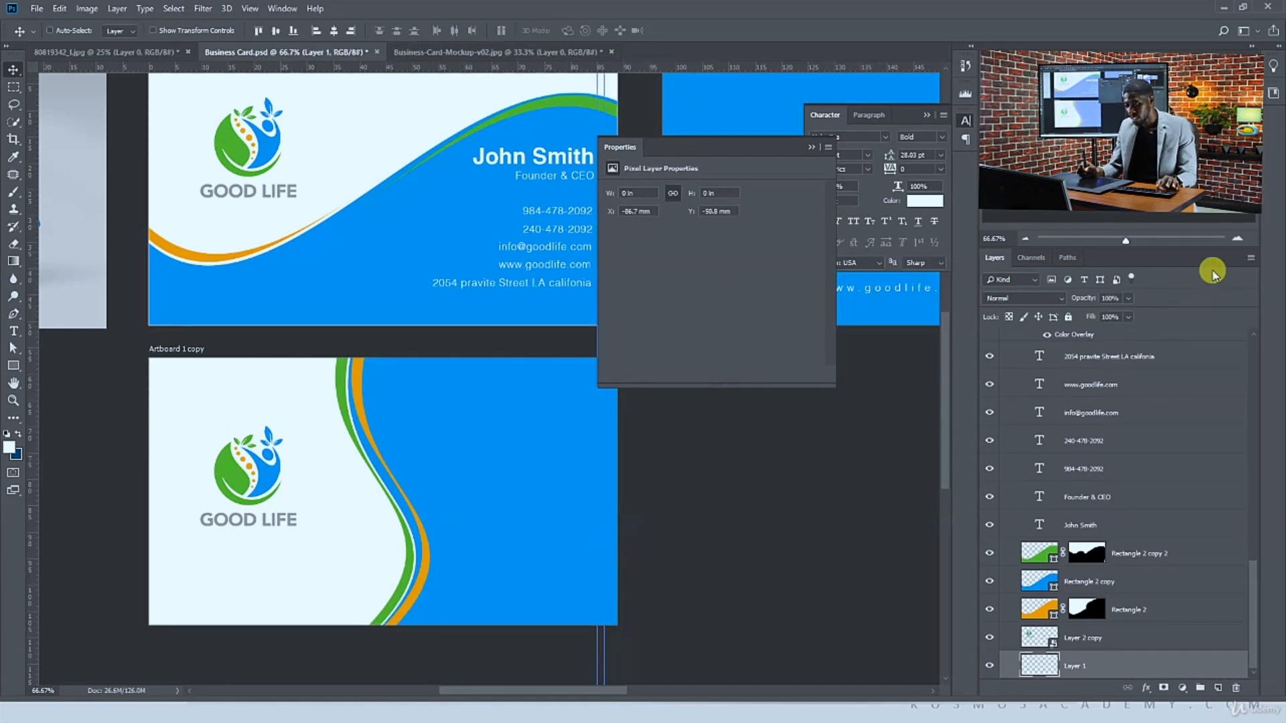
# Set the Layers panel thumbnail size to the largest option
pyautogui.click(1250, 261)
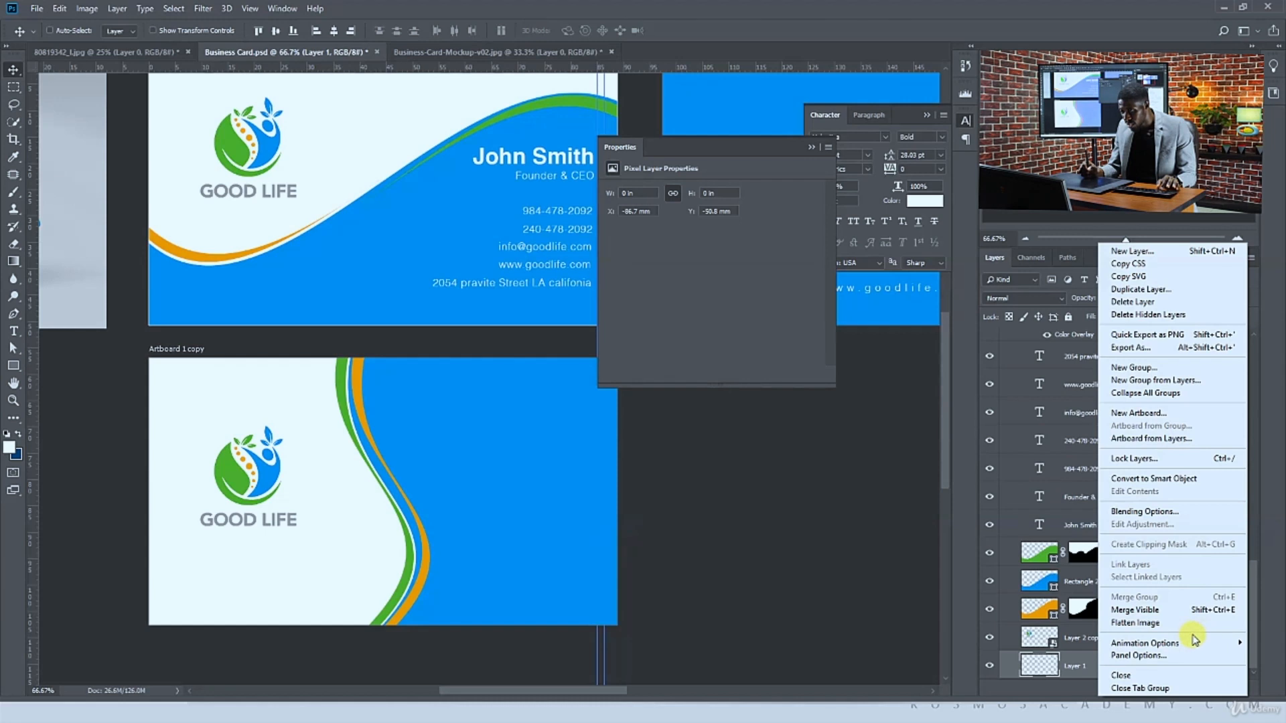
pyautogui.click(1171, 656)
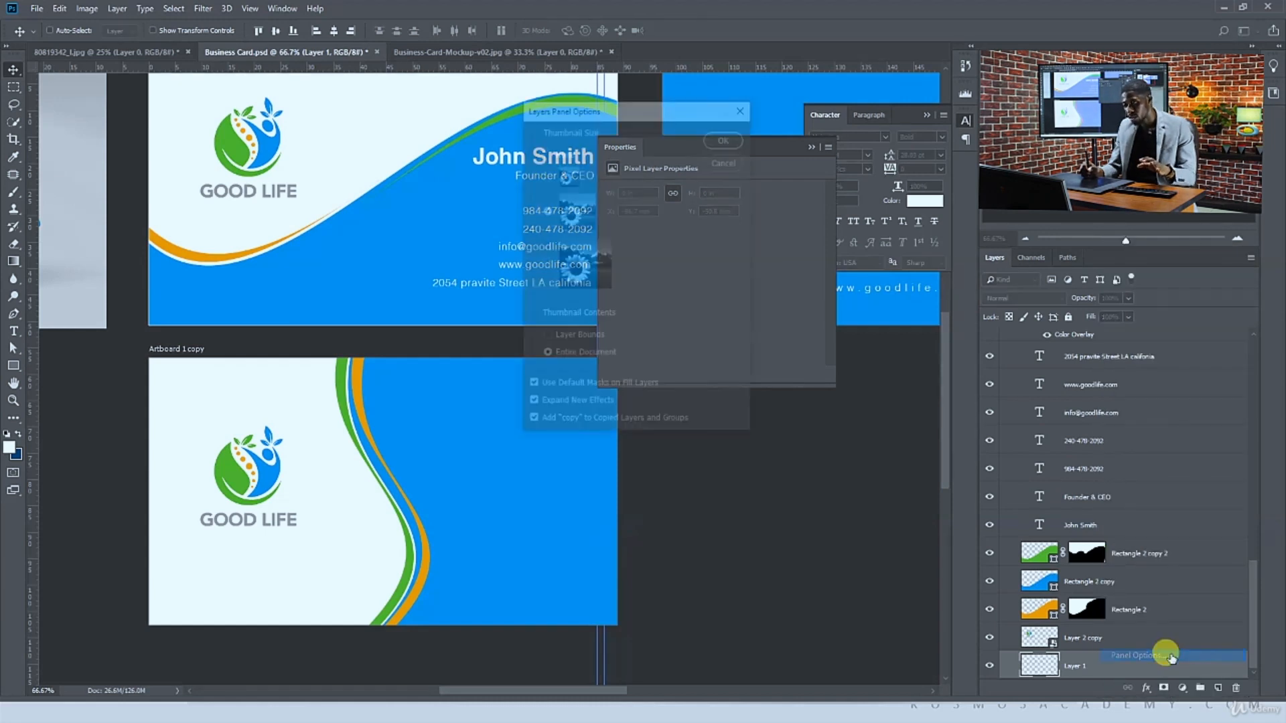
pyautogui.click(563, 263)
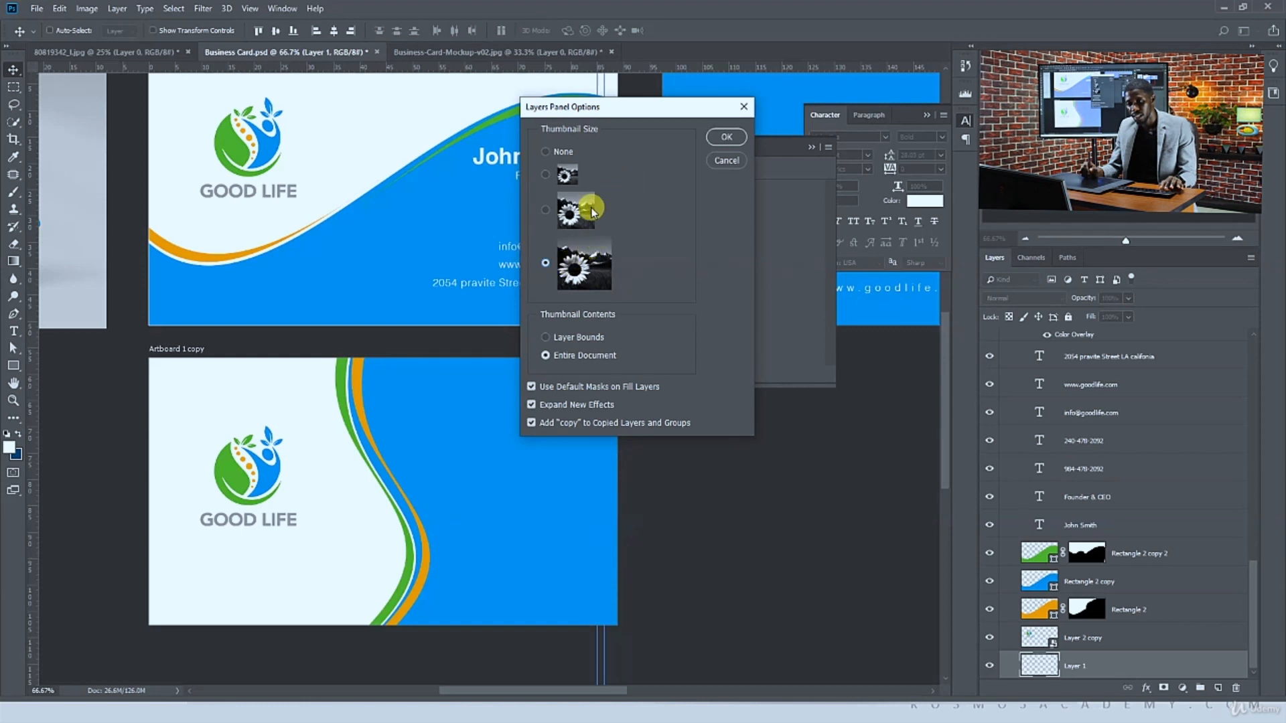
pyautogui.click(718, 136)
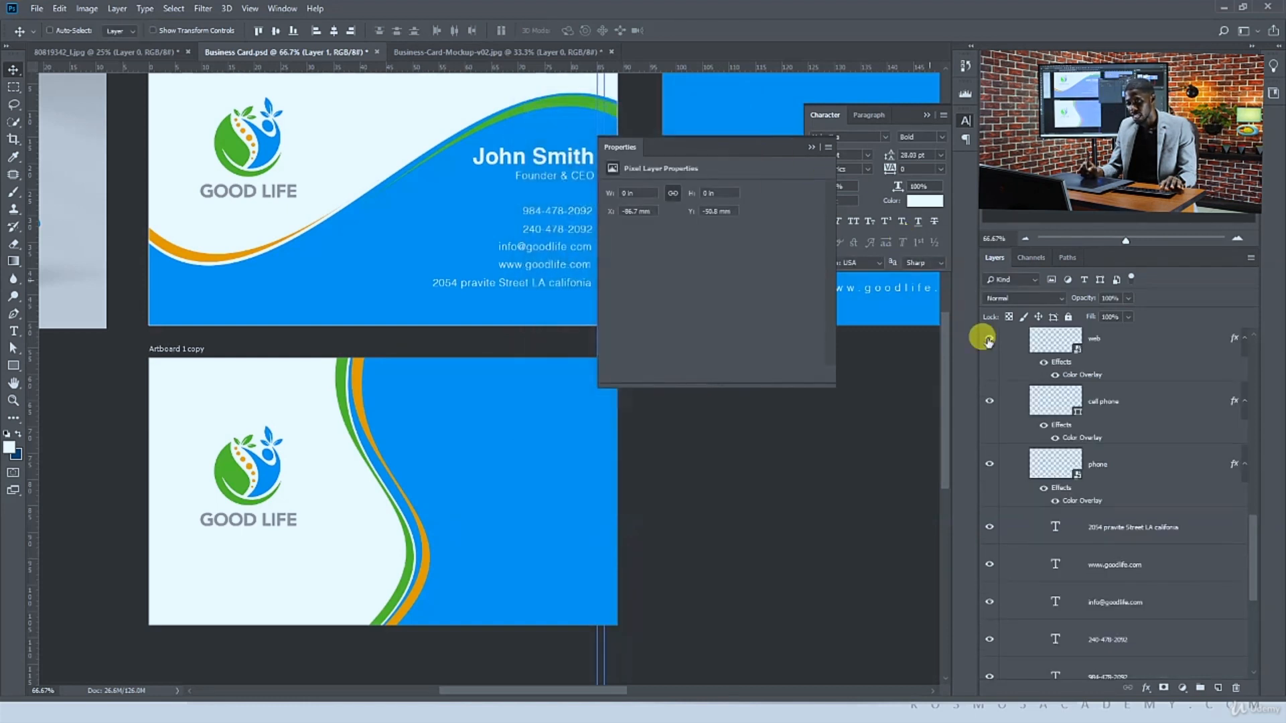
# Try hiding the top of the orange strip by brushing on its layer mask, then undo the stroke
pyautogui.keyDown('ctrl'); pyautogui.click(366, 392); pyautogui.keyUp('ctrl')
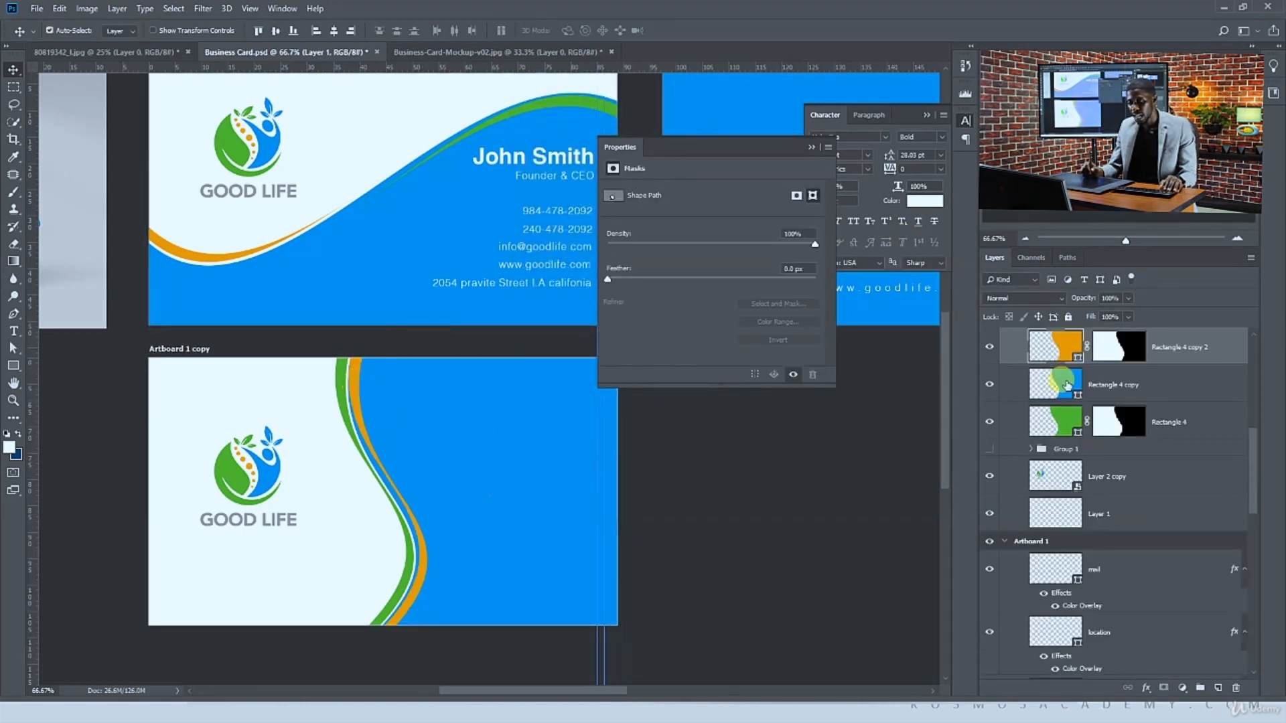
pyautogui.click(1136, 348)
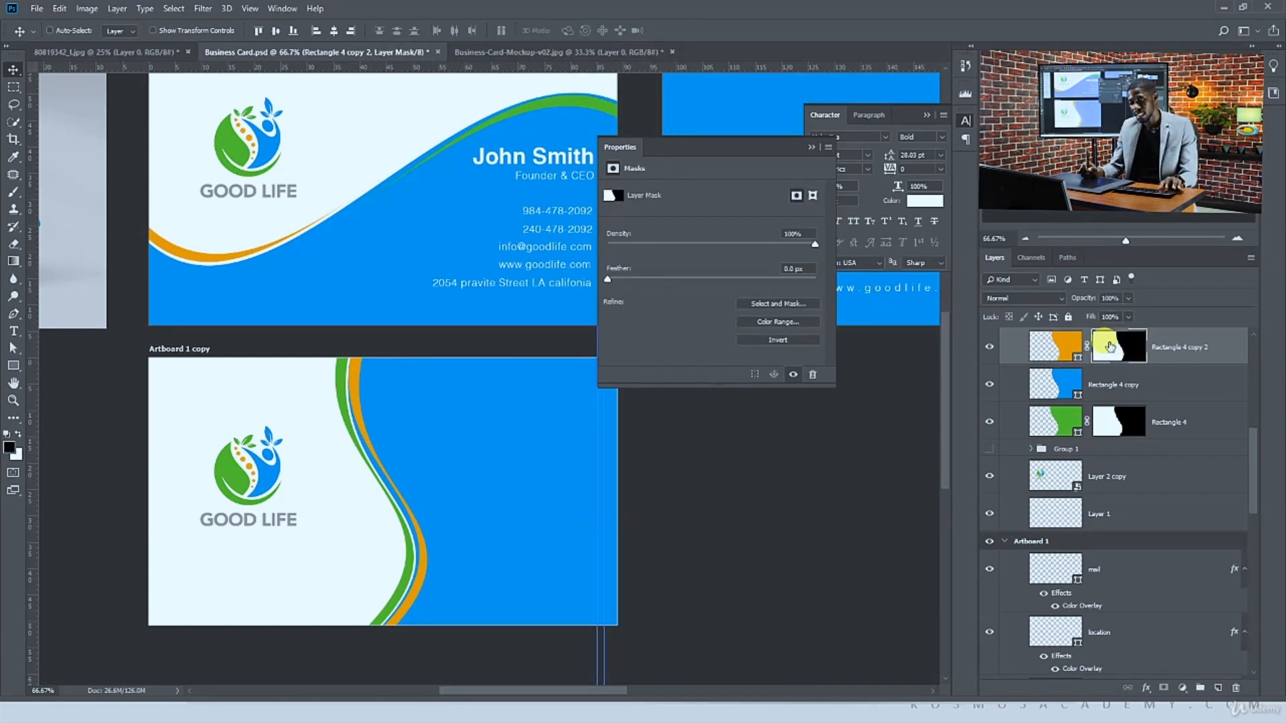
pyautogui.click(985, 347)
pyautogui.click(984, 347)
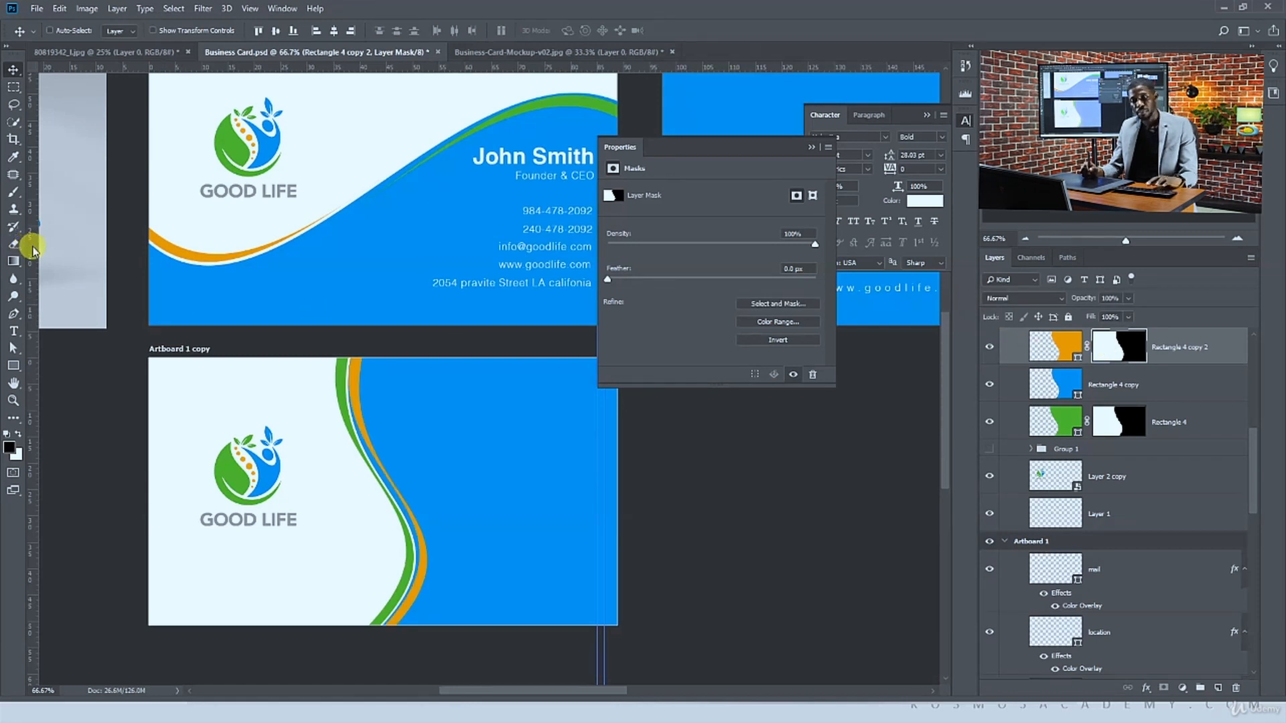
pyautogui.press('b')
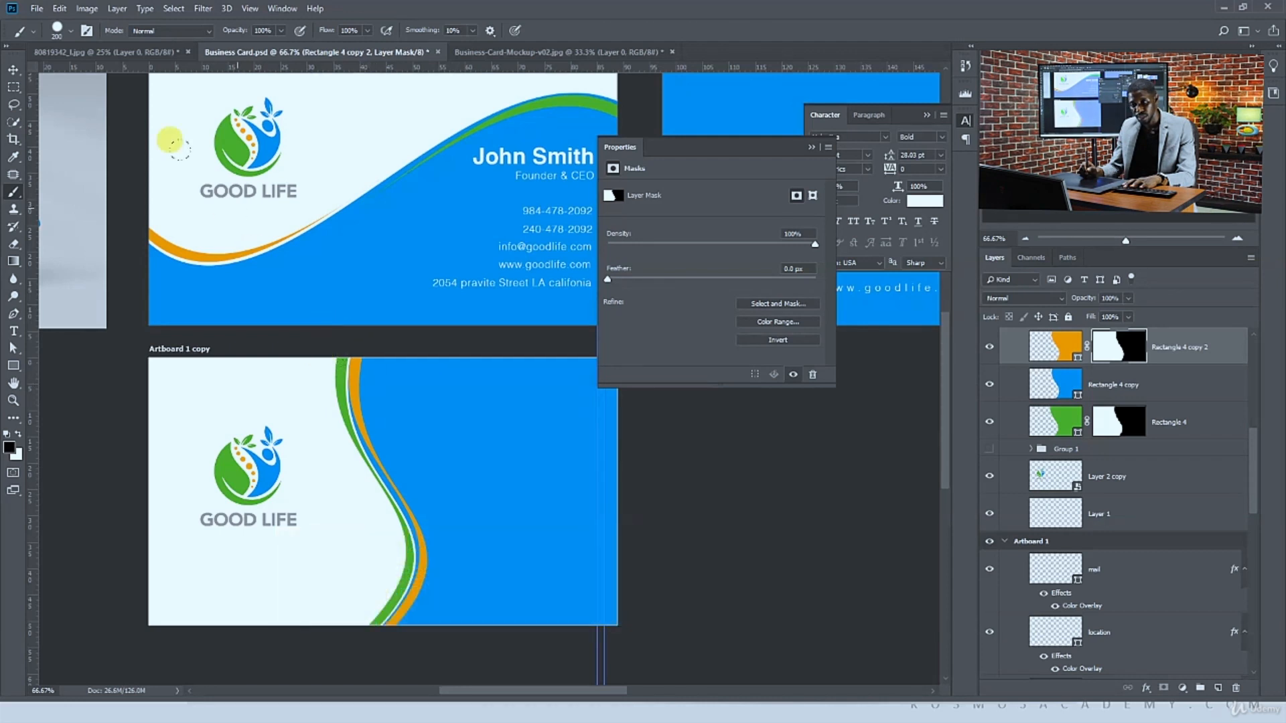
pyautogui.click(59, 29)
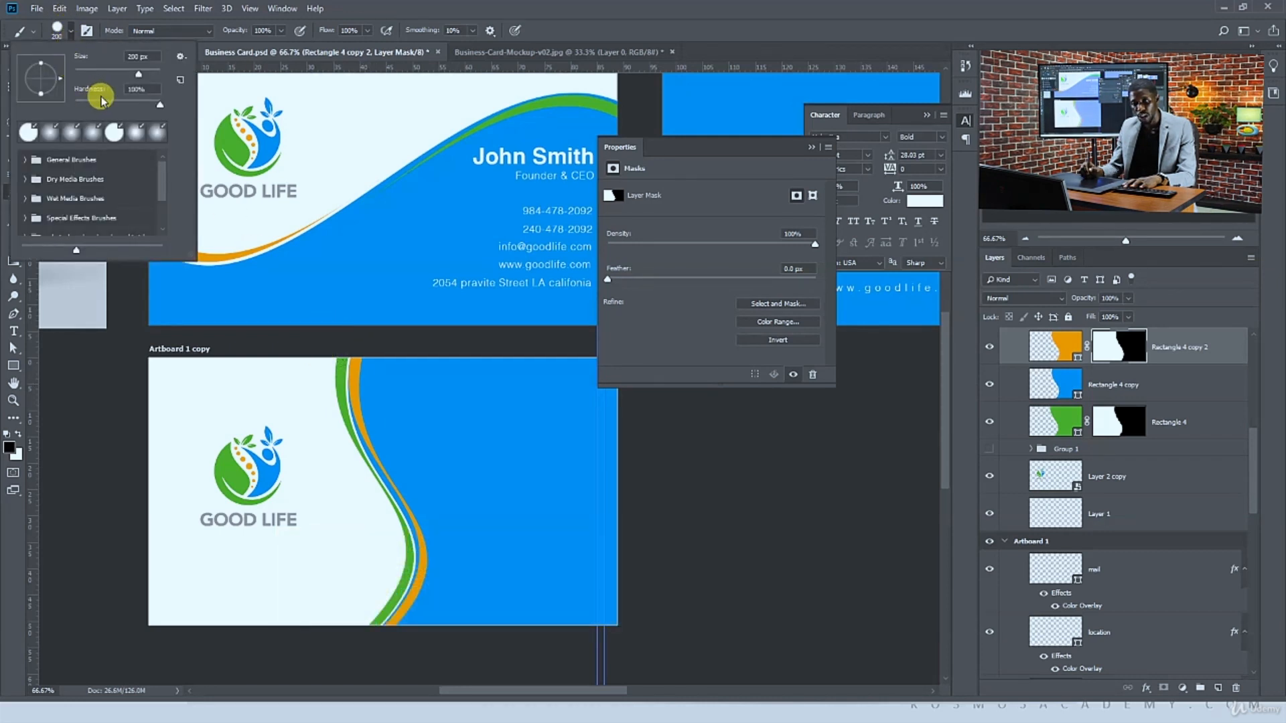
pyautogui.click(314, 10)
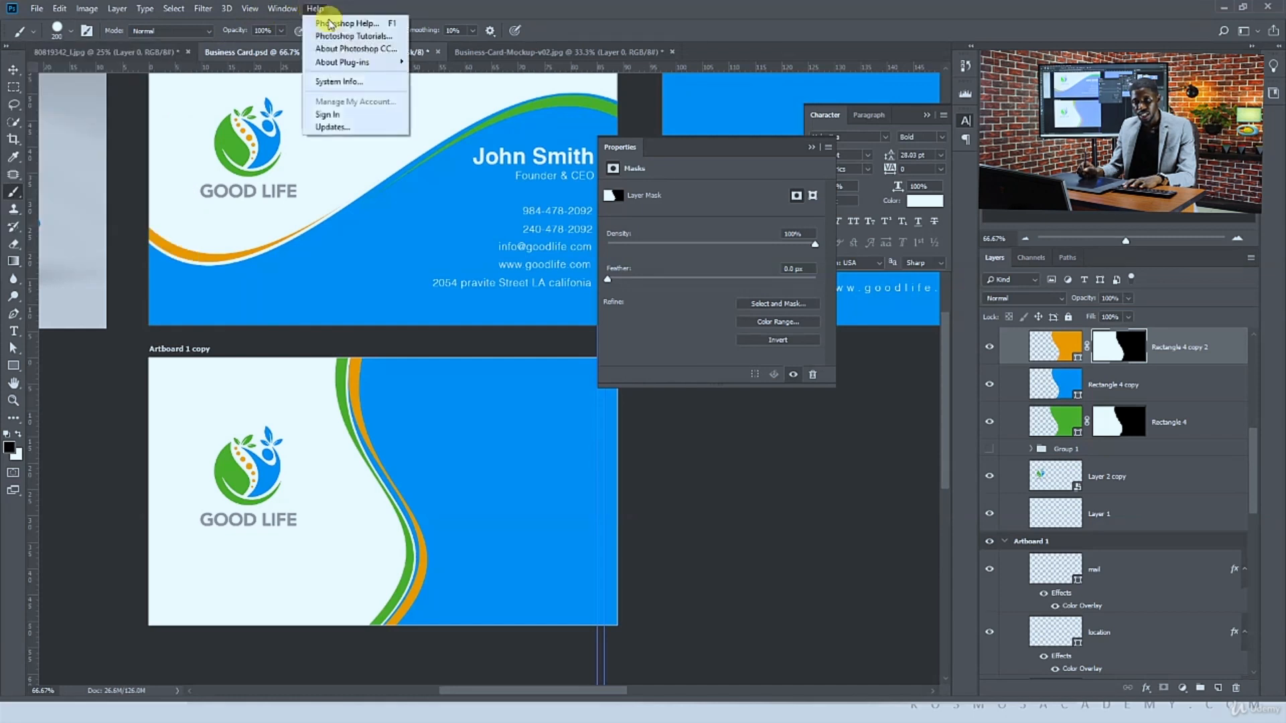
pyautogui.click(264, 42)
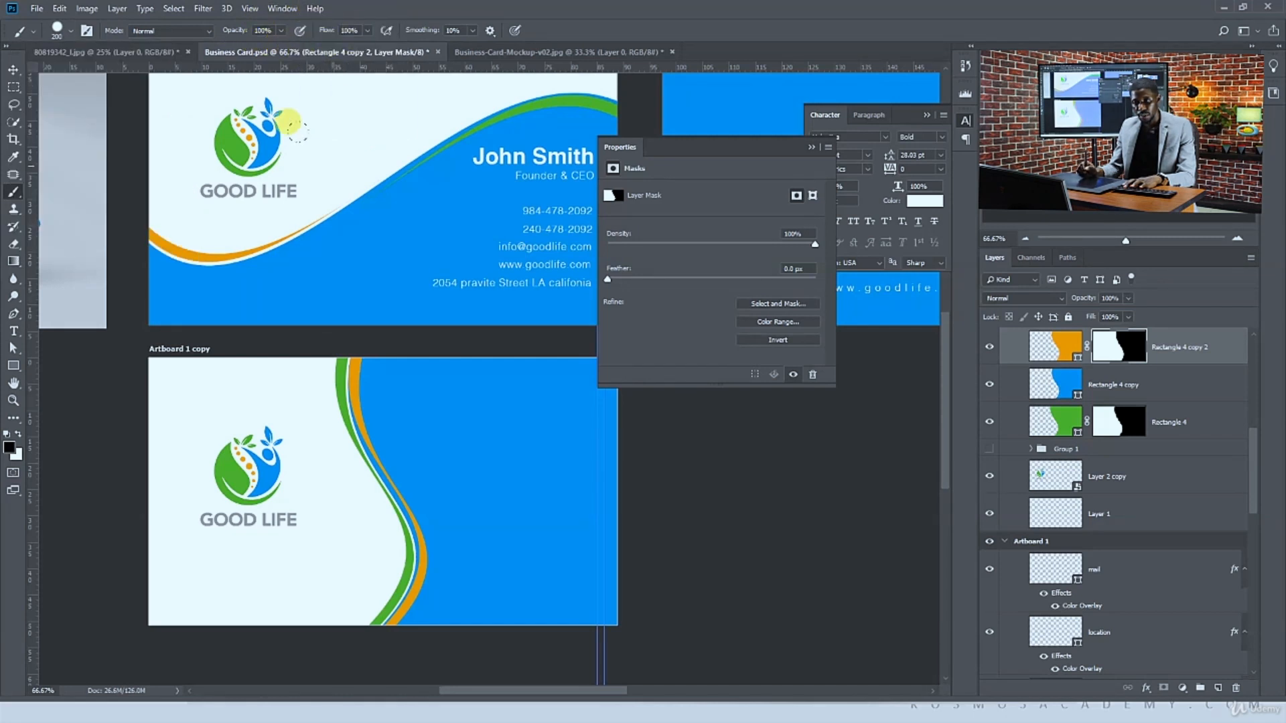
pyautogui.moveTo(316, 323)
pyautogui.mouseDown()
pyautogui.moveTo(299, 376)
pyautogui.moveTo(306, 416)
pyautogui.mouseUp()
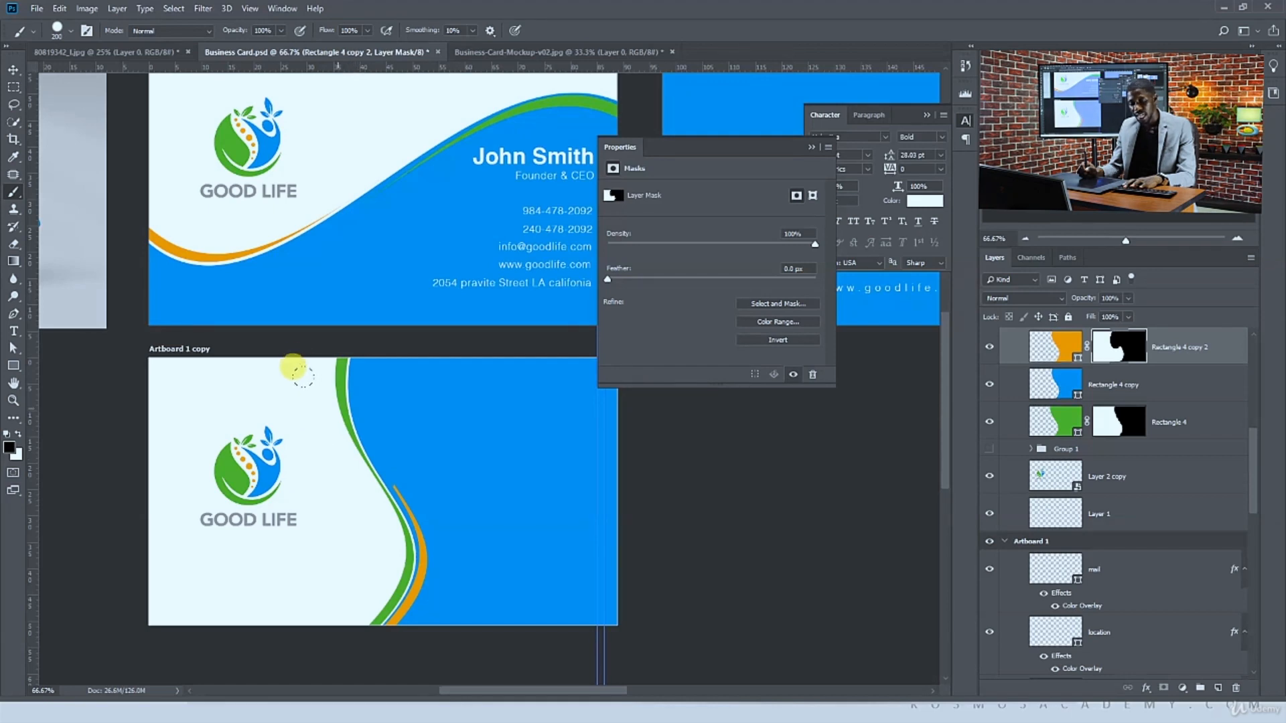
pyautogui.hotkey('ctrl', 'z')
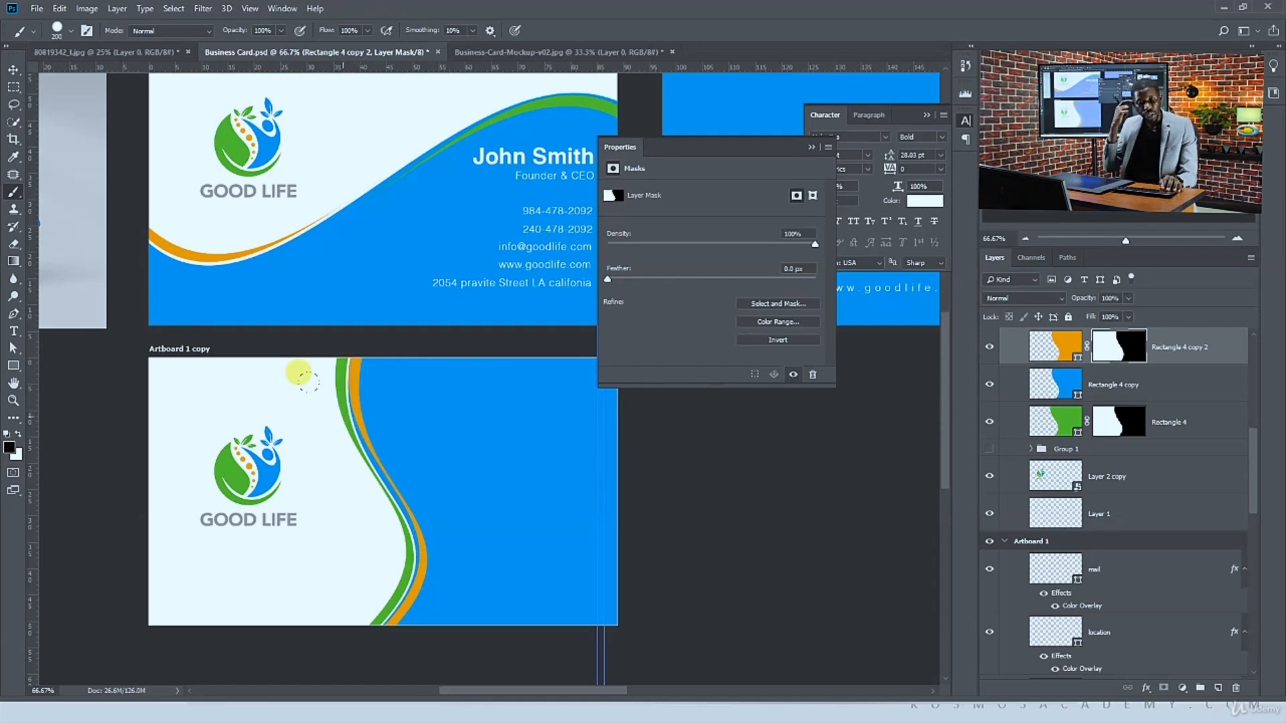
# Reshape the orange and green strips' paths with Direct Selection so both taper toward the middle of the wave
pyautogui.hotkey('ctrl', '+')
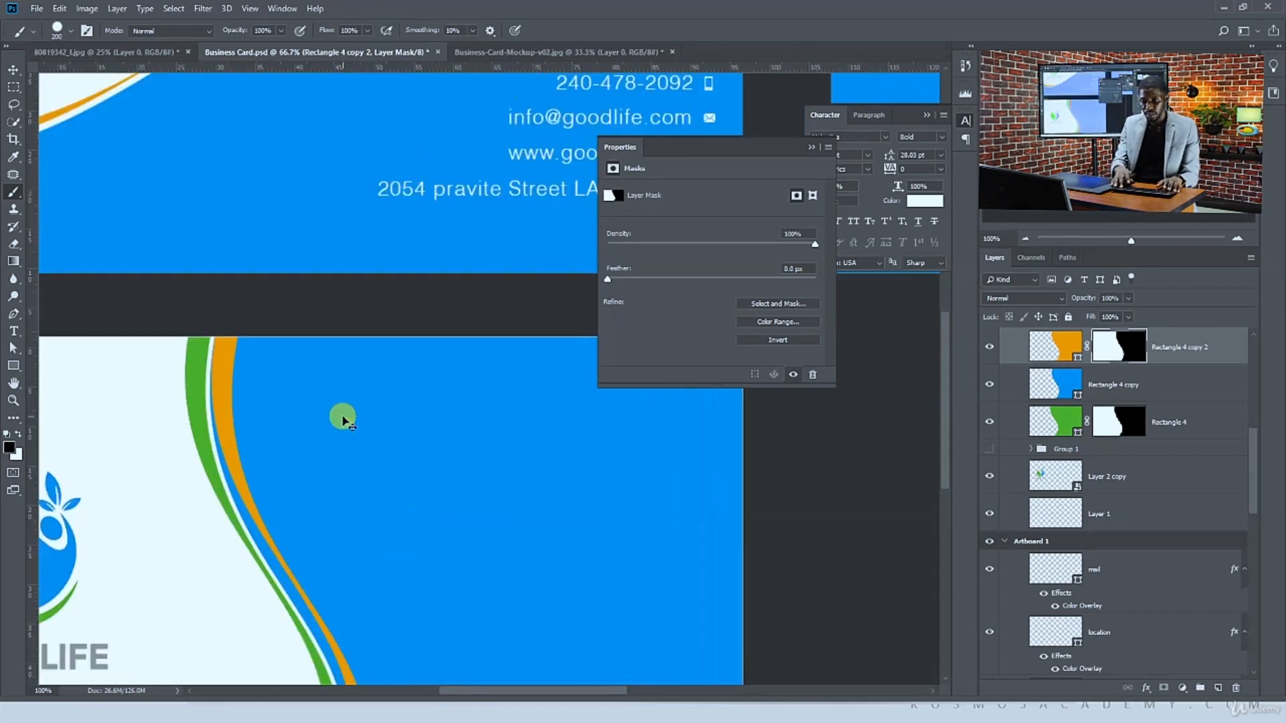
pyautogui.hotkey('ctrl', '+')
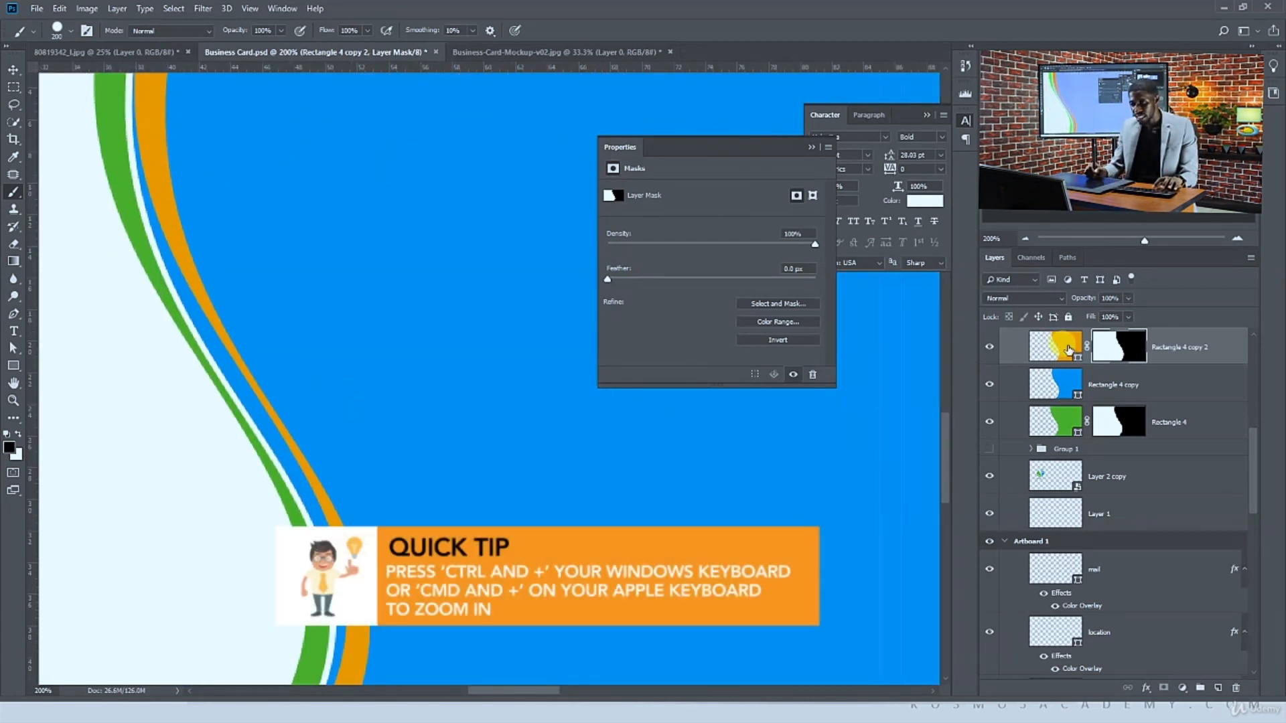
pyautogui.click(1068, 349)
pyautogui.click(14, 348)
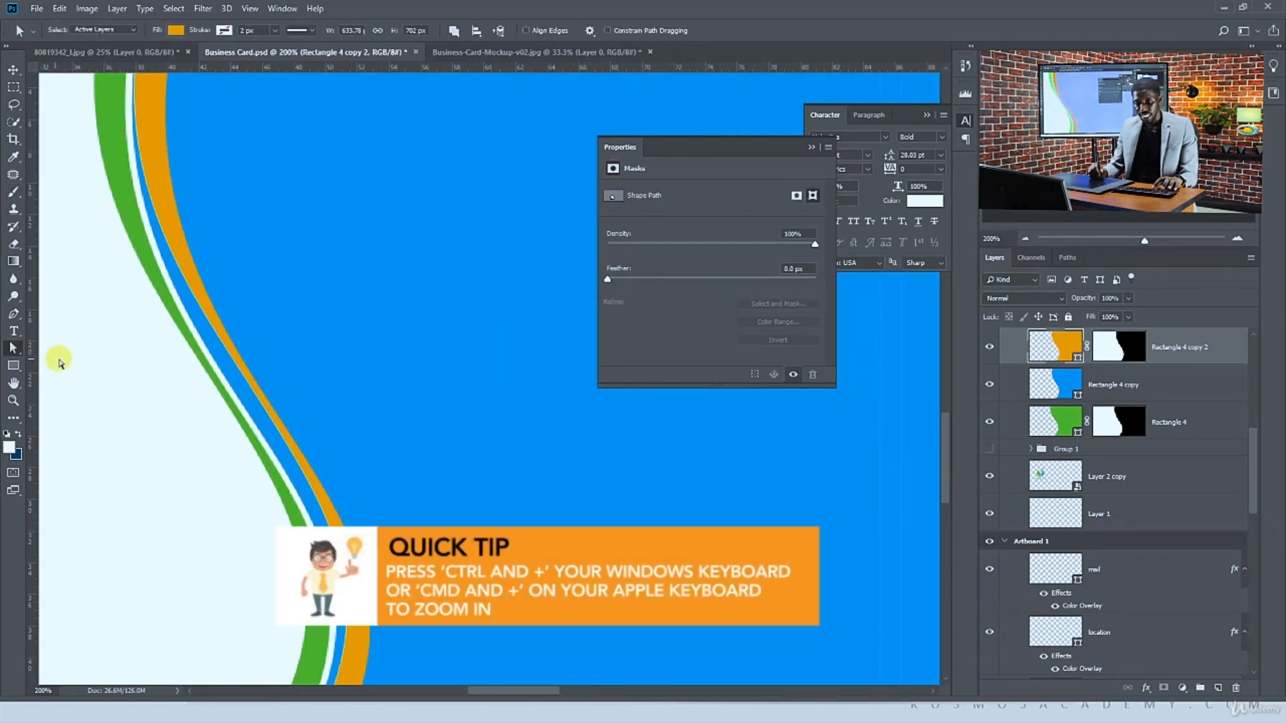
pyautogui.click(216, 417)
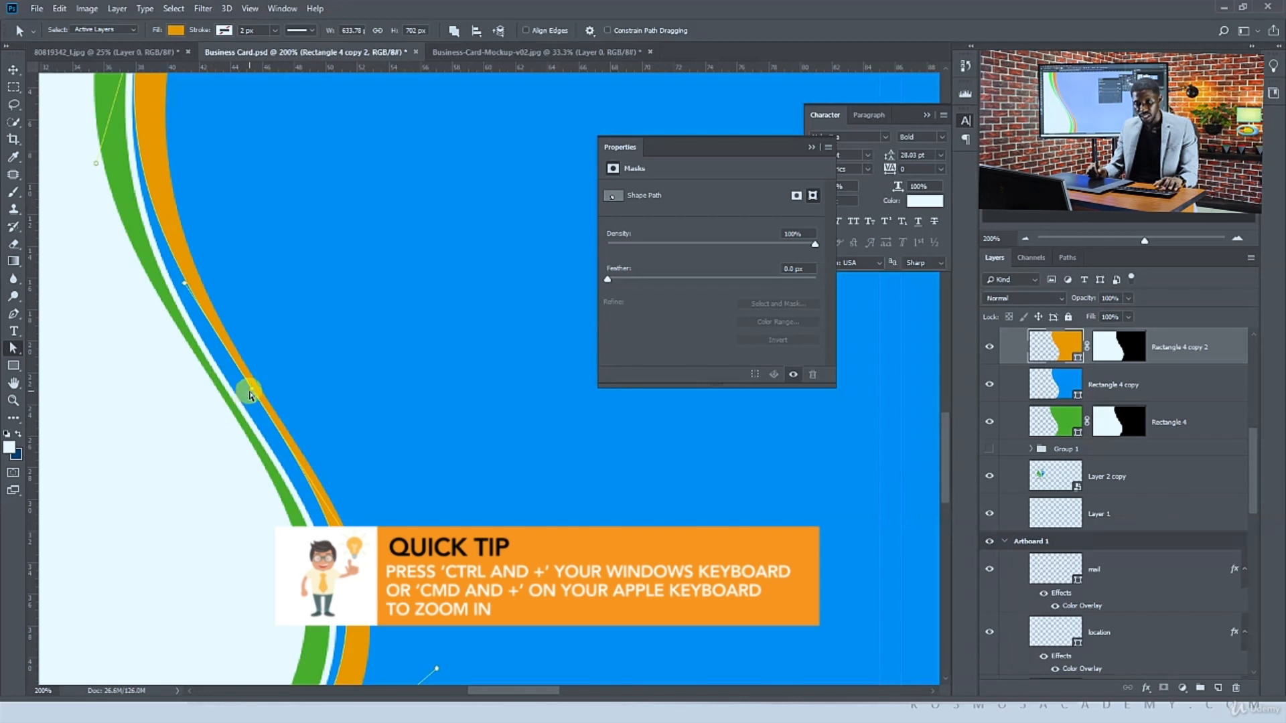
pyautogui.moveTo(251, 388); pyautogui.dragTo(281, 419)
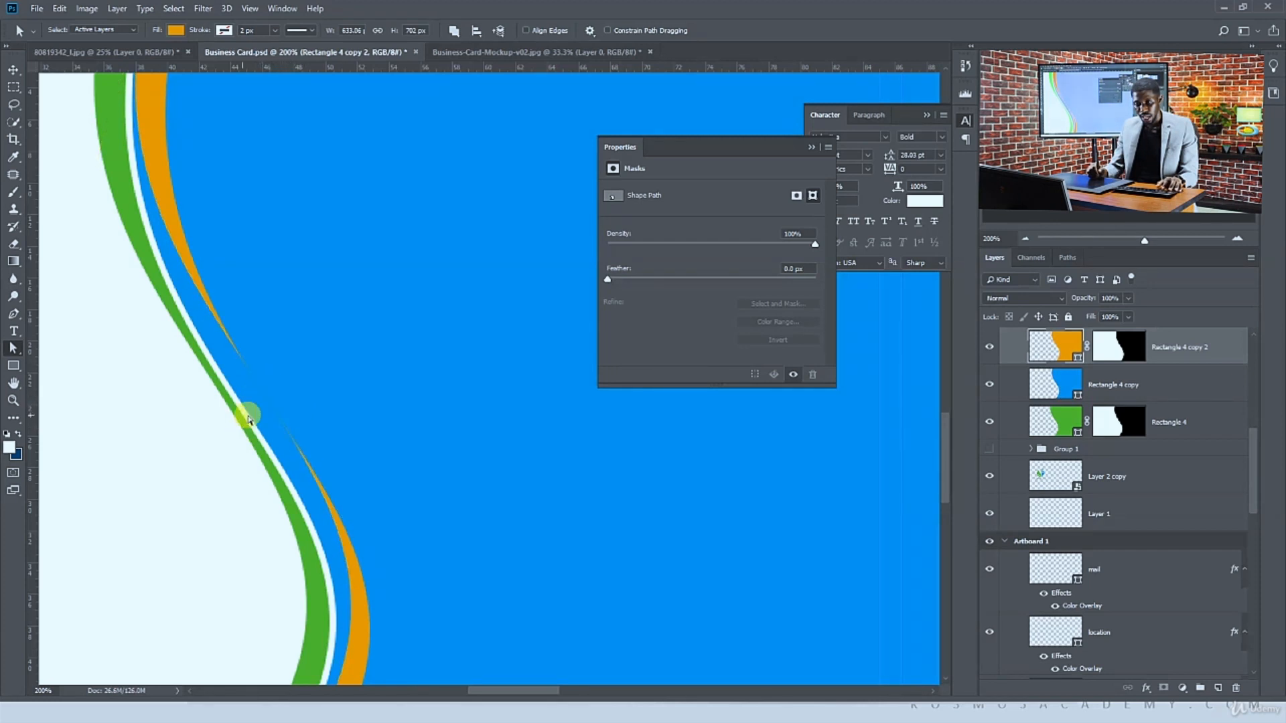
pyautogui.click(257, 483)
pyautogui.moveTo(189, 443); pyautogui.dragTo(258, 381)
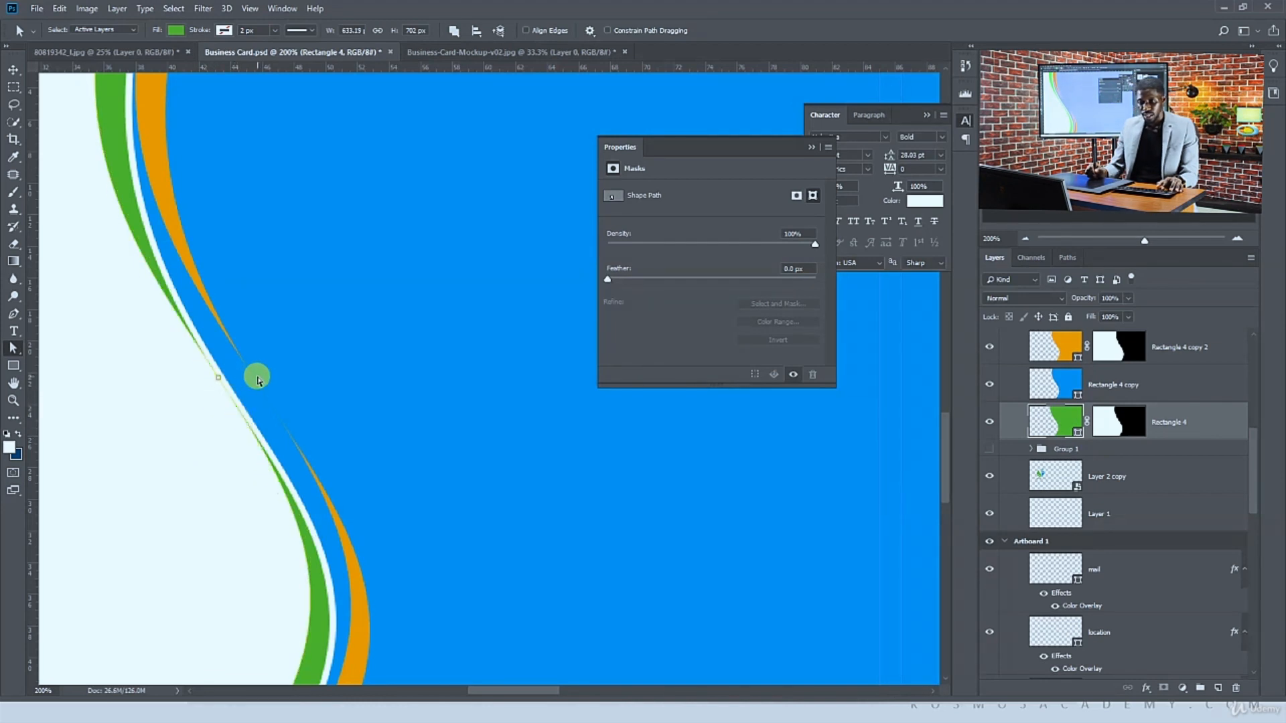
# Paint on the orange strip's layer mask with the Brush tool to hide the strip's upper end
pyautogui.click(222, 379)
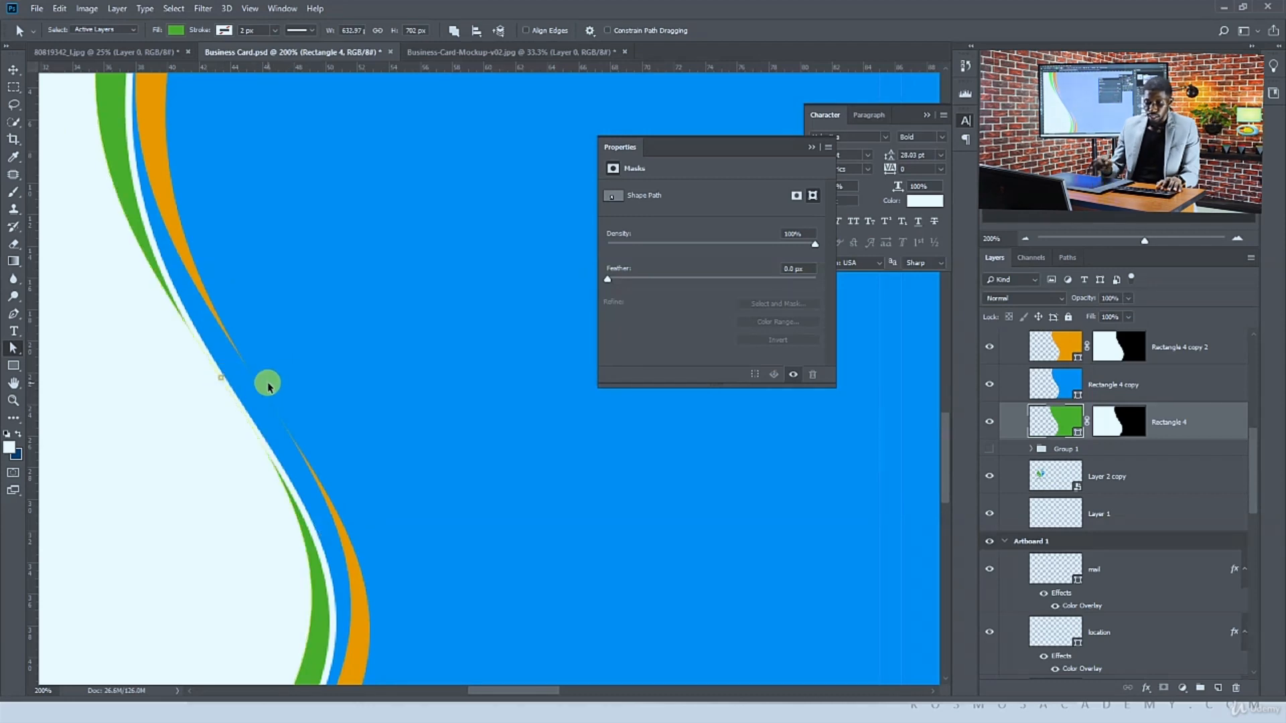
pyautogui.hotkey('ctrl', '-')
pyautogui.hotkey('ctrl', '-')
pyautogui.hotkey('ctrl', '-')
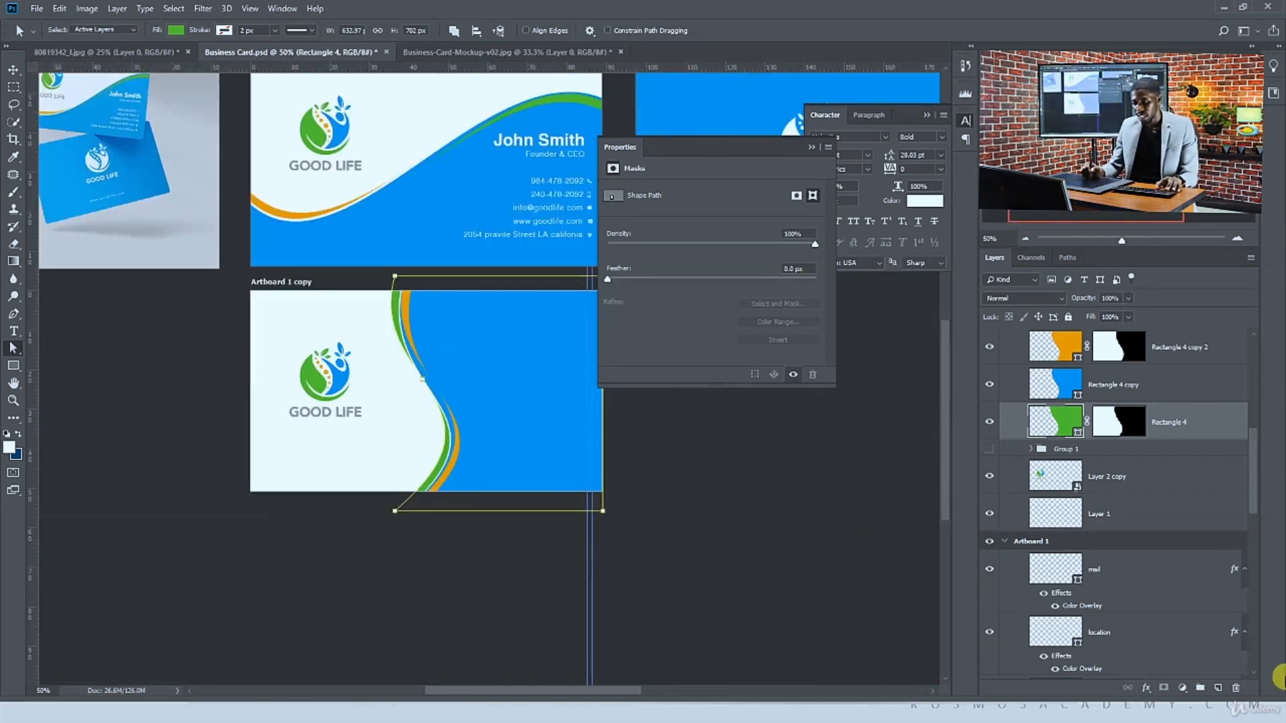
pyautogui.click(1112, 423)
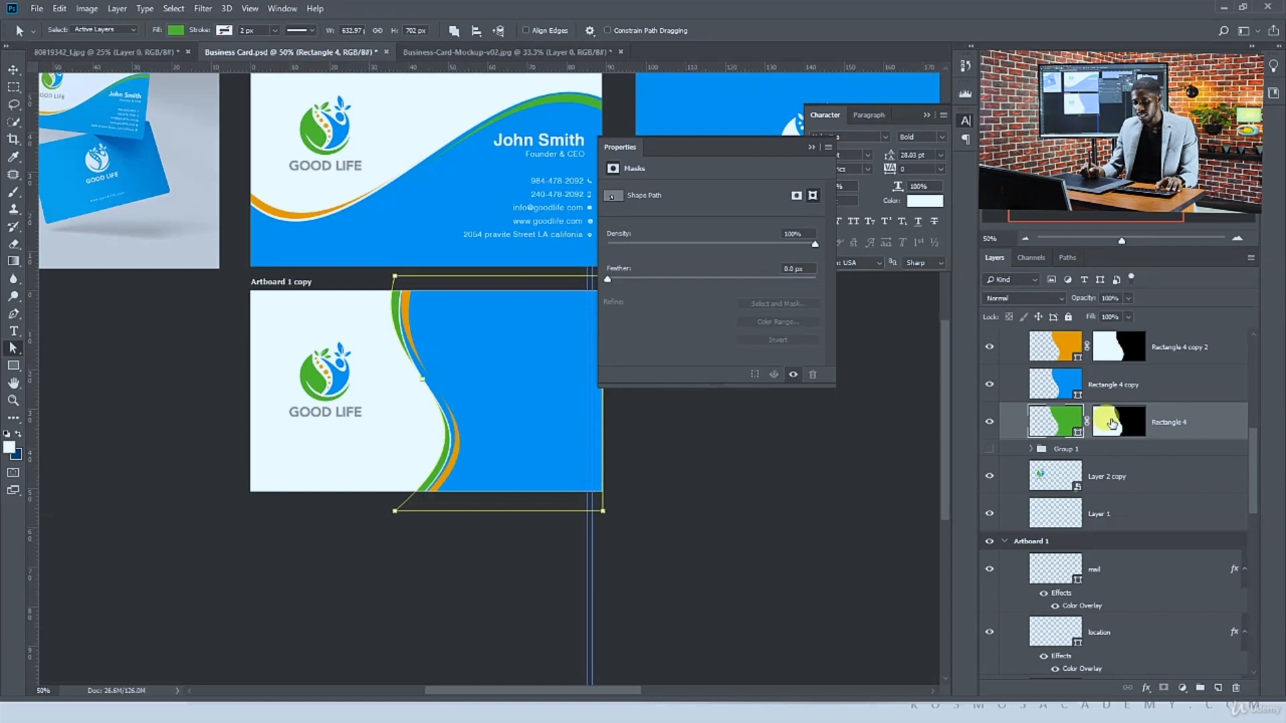
pyautogui.click(1113, 358)
pyautogui.moveTo(496, 338); pyautogui.dragTo(494, 369)
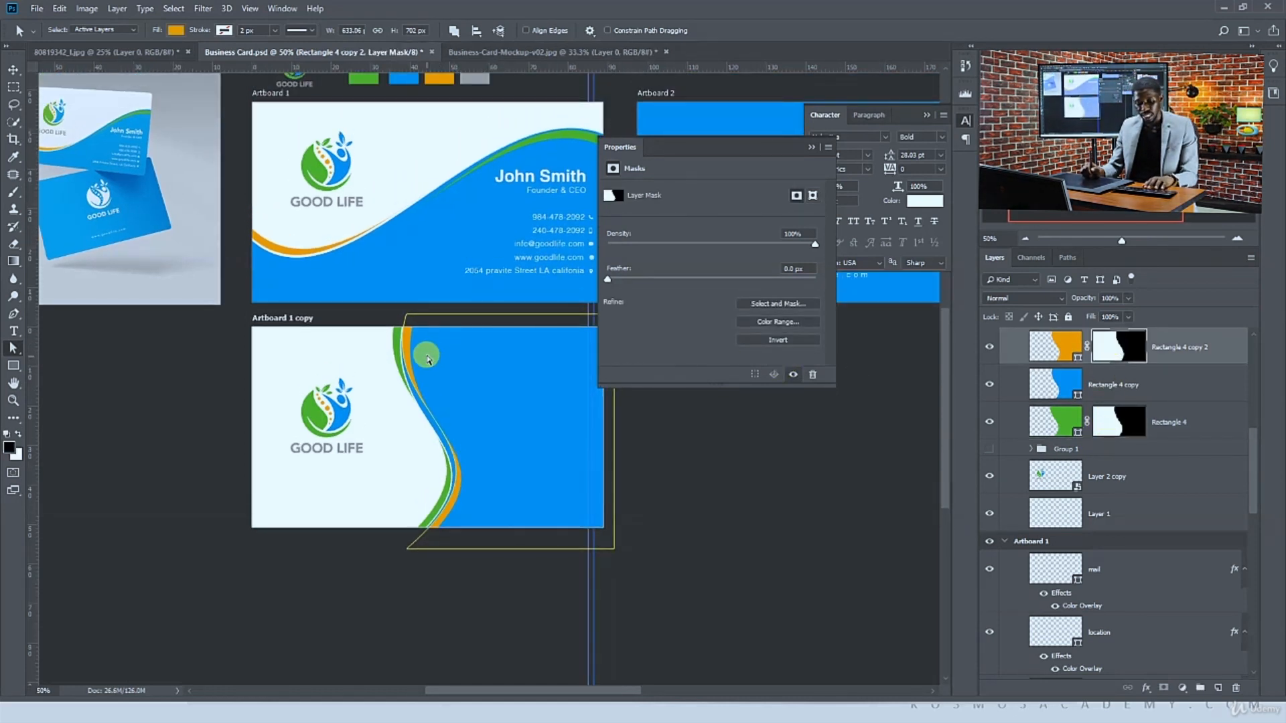
pyautogui.press('b')
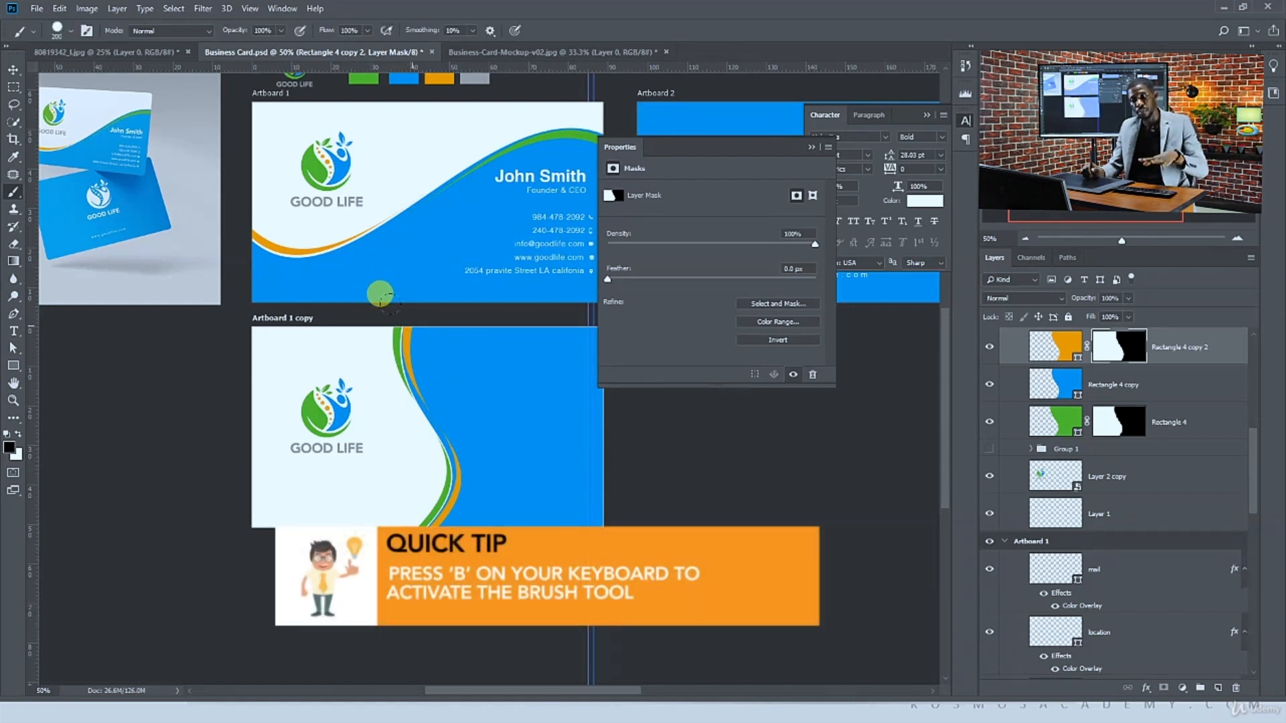
pyautogui.moveTo(379, 298); pyautogui.dragTo(383, 338)
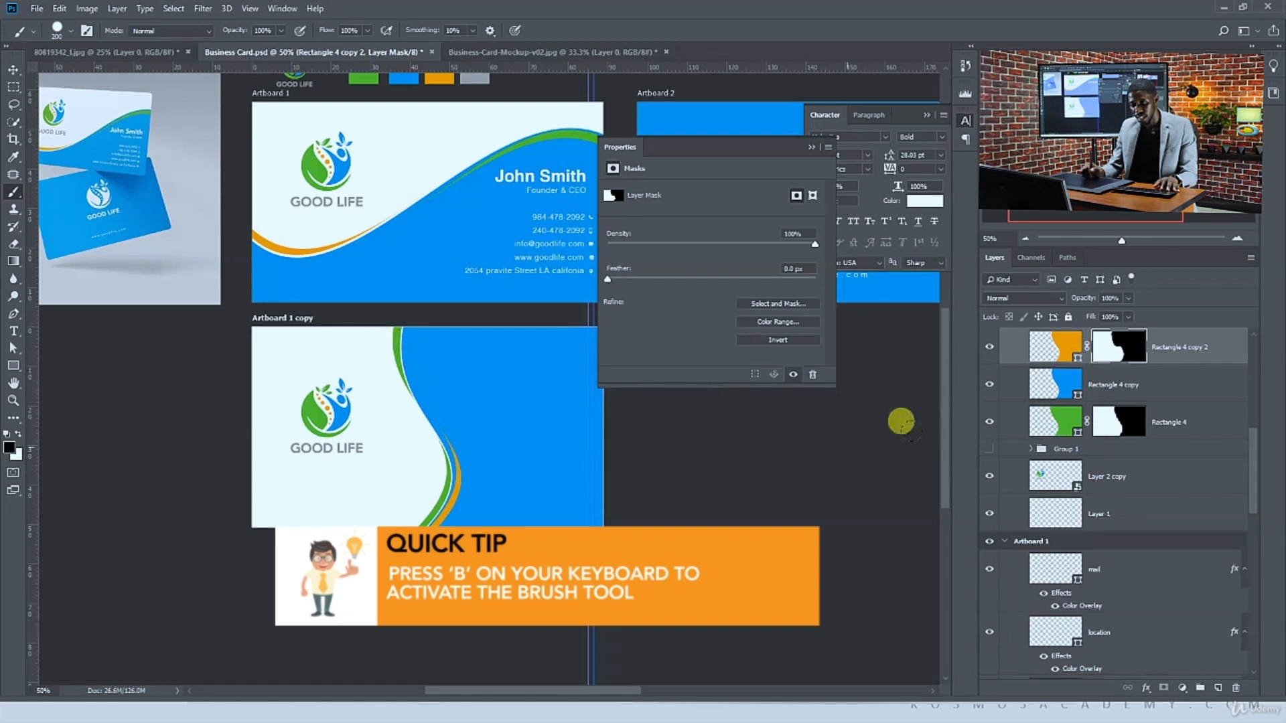
# Paint on the green strip's layer mask to hide the green strip's lower end
pyautogui.click(1114, 429)
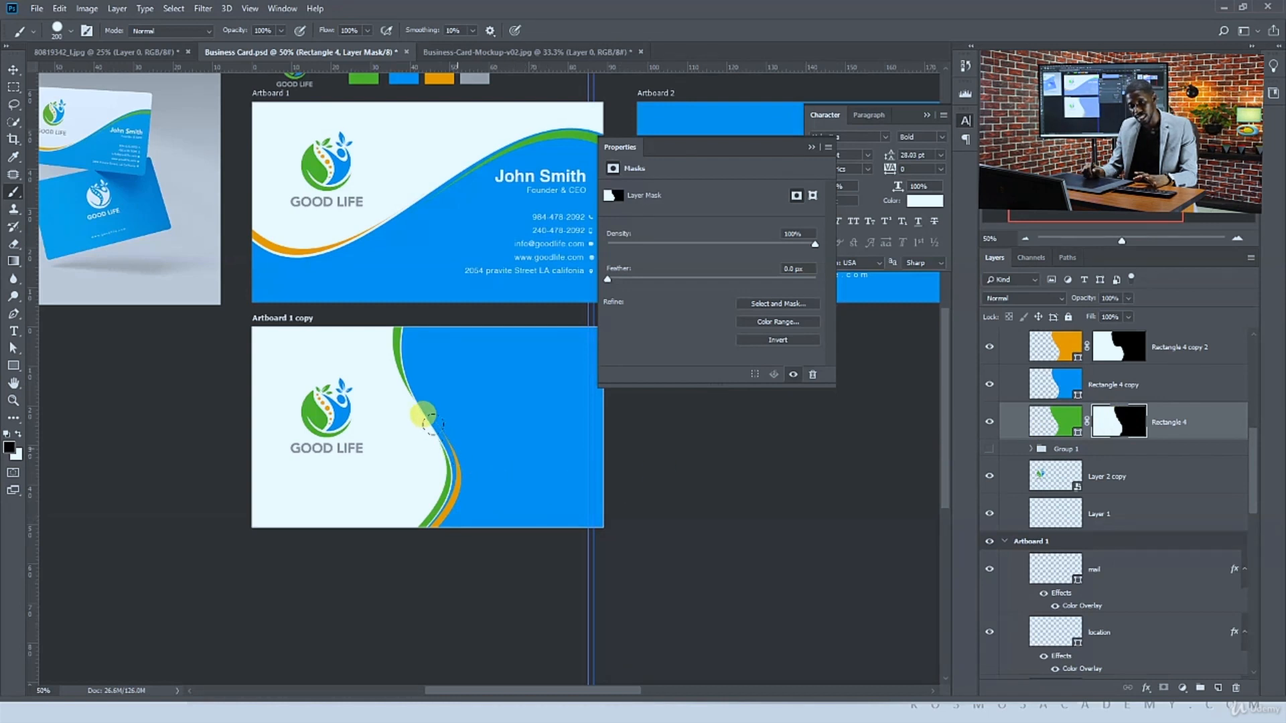
pyautogui.moveTo(429, 421); pyautogui.dragTo(412, 513)
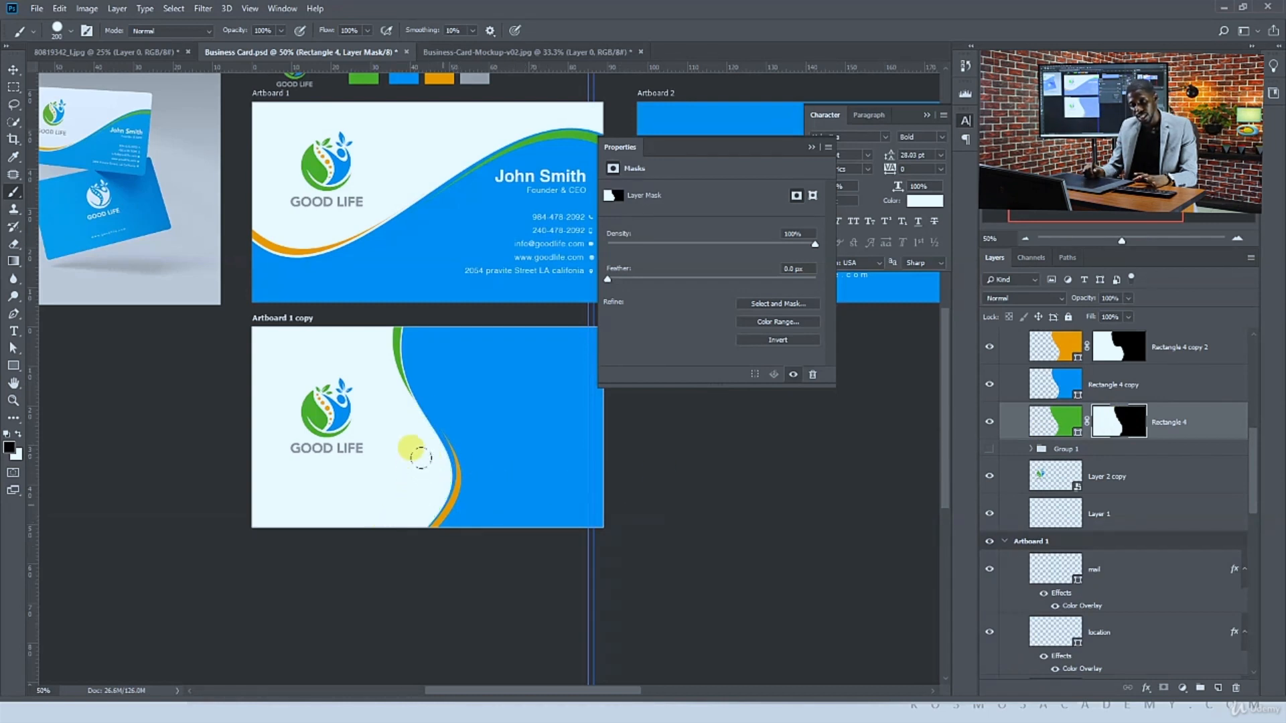
pyautogui.press('v')
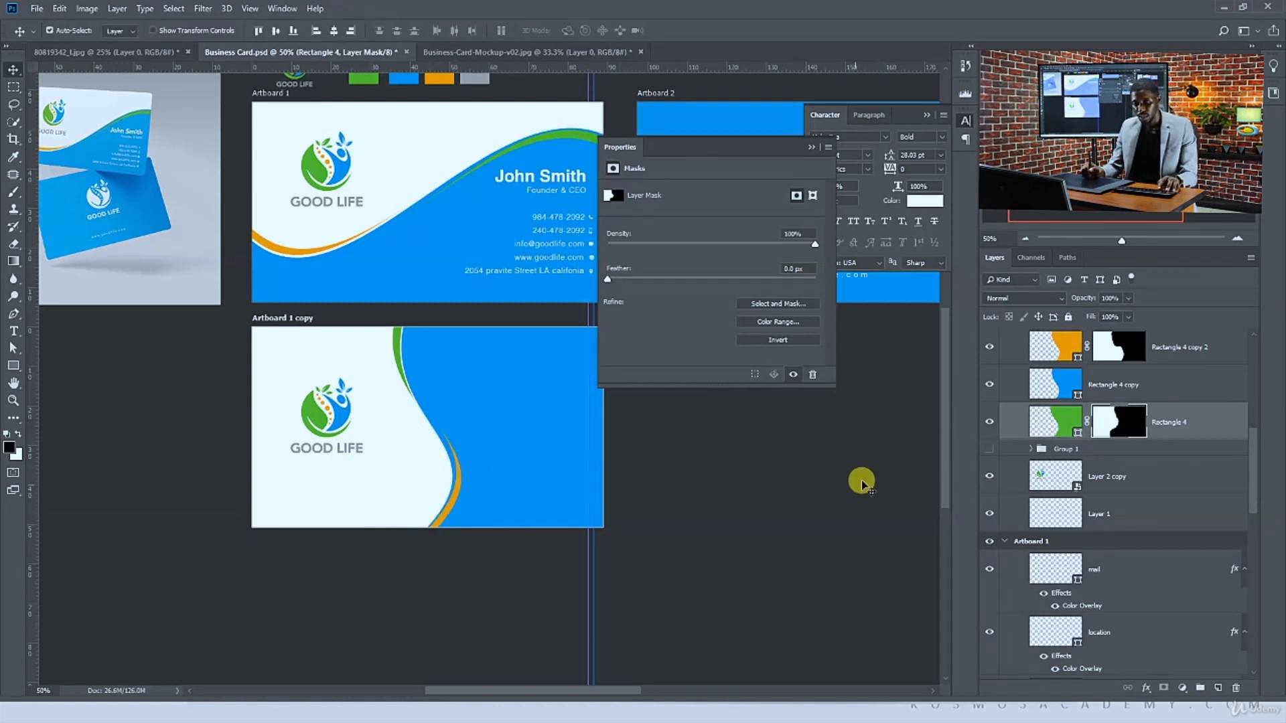
# Copy the name and Founder & CEO title text onto the alternative front card
pyautogui.click(861, 483)
pyautogui.keyDown('ctrl'); pyautogui.click(554, 176); pyautogui.keyUp('ctrl')
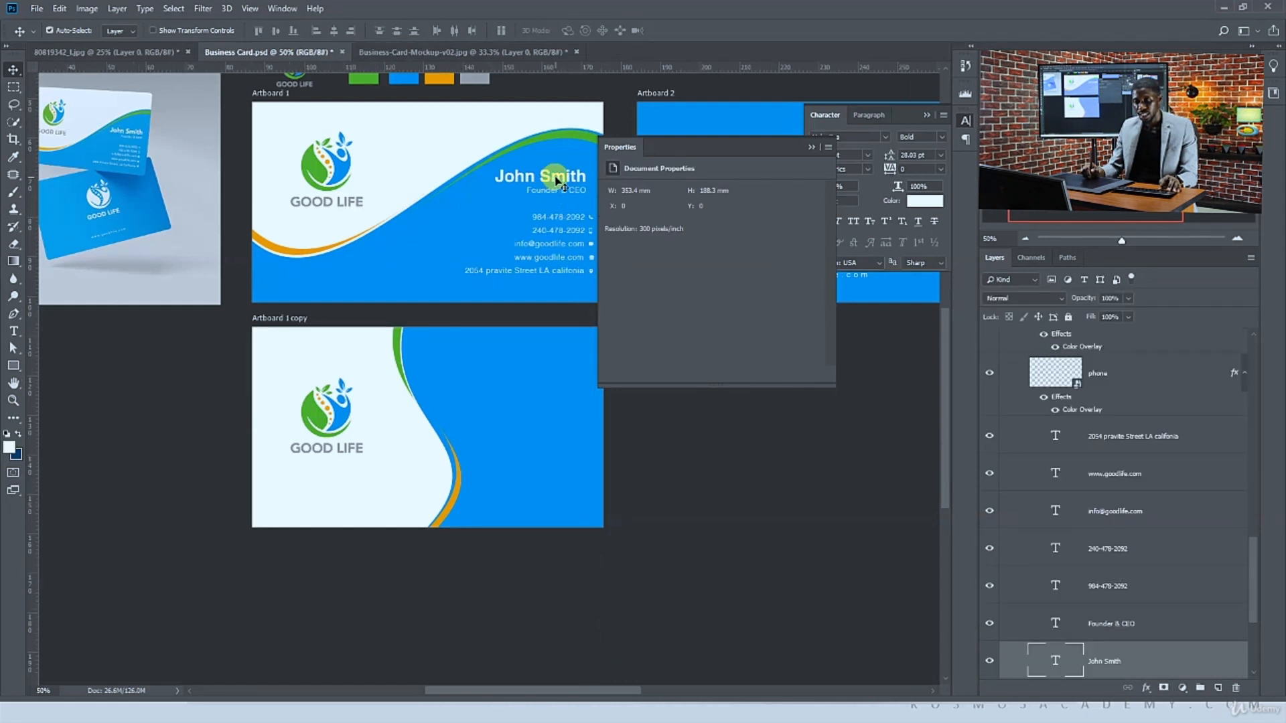
pyautogui.moveTo(553, 174); pyautogui.dragTo(543, 348)
# Group the contact detail text layers, name the group contact, and duplicate it onto the alternative front card
pyautogui.keyDown('ctrl'); pyautogui.keyDown('shift'); pyautogui.click(533, 199); pyautogui.keyUp('shift'); pyautogui.keyUp('ctrl')
pyautogui.keyDown('ctrl'); pyautogui.click(520, 228); pyautogui.keyUp('ctrl')
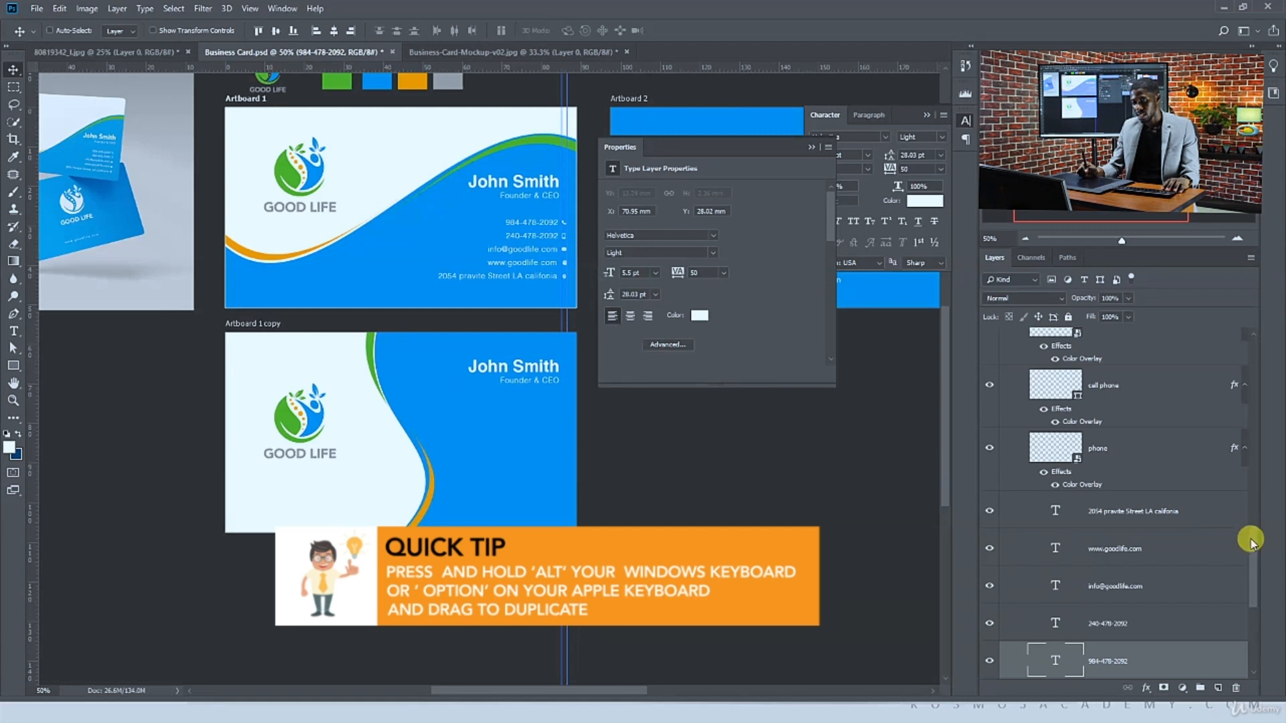
pyautogui.moveTo(1253, 550); pyautogui.dragTo(1232, 474)
pyautogui.keyDown('shift'); pyautogui.click(1139, 422); pyautogui.keyUp('shift')
pyautogui.hotkey('ctrl', 'g')
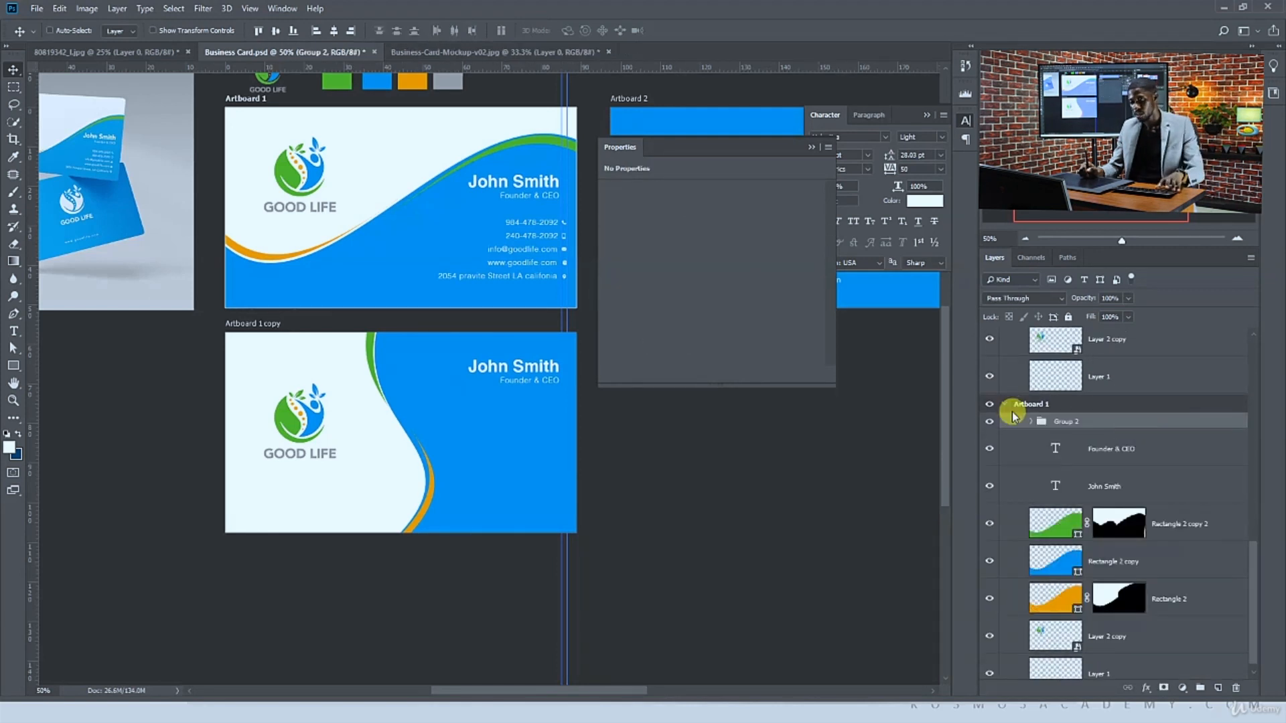
pyautogui.write('co')
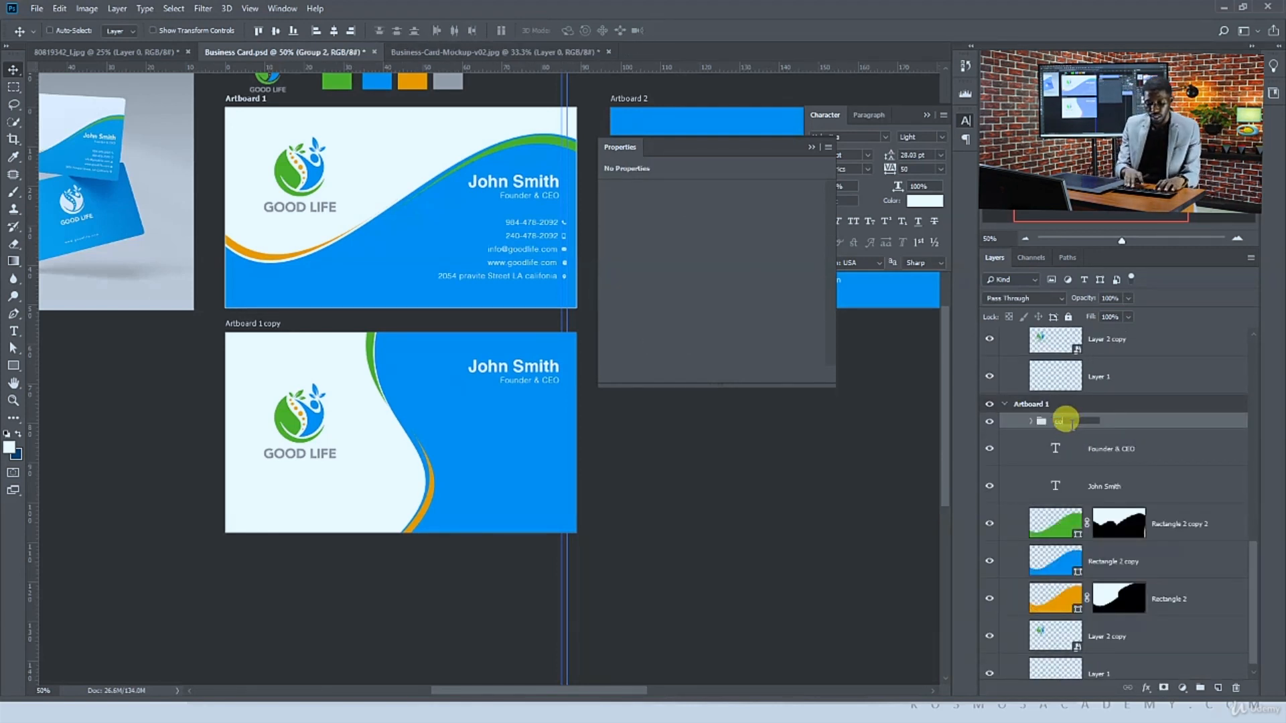
pyautogui.write('ntact')
pyautogui.press('Return')
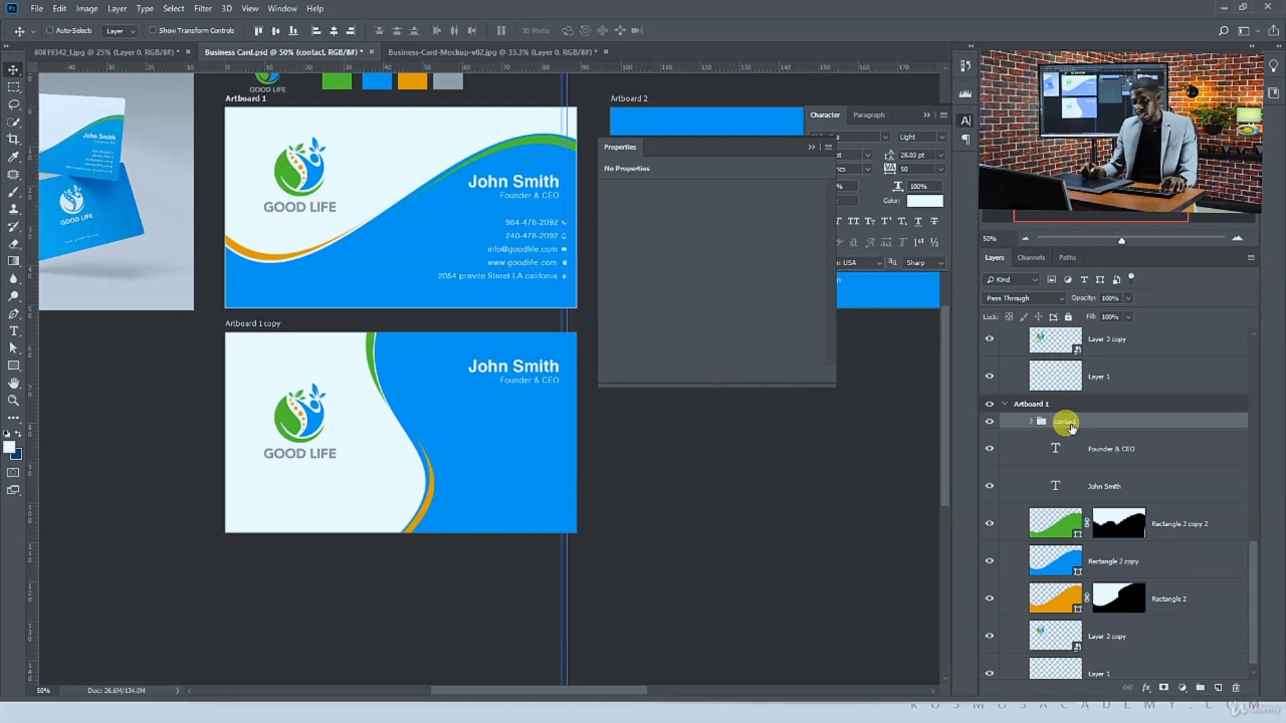
pyautogui.moveTo(533, 255); pyautogui.dragTo(556, 483)
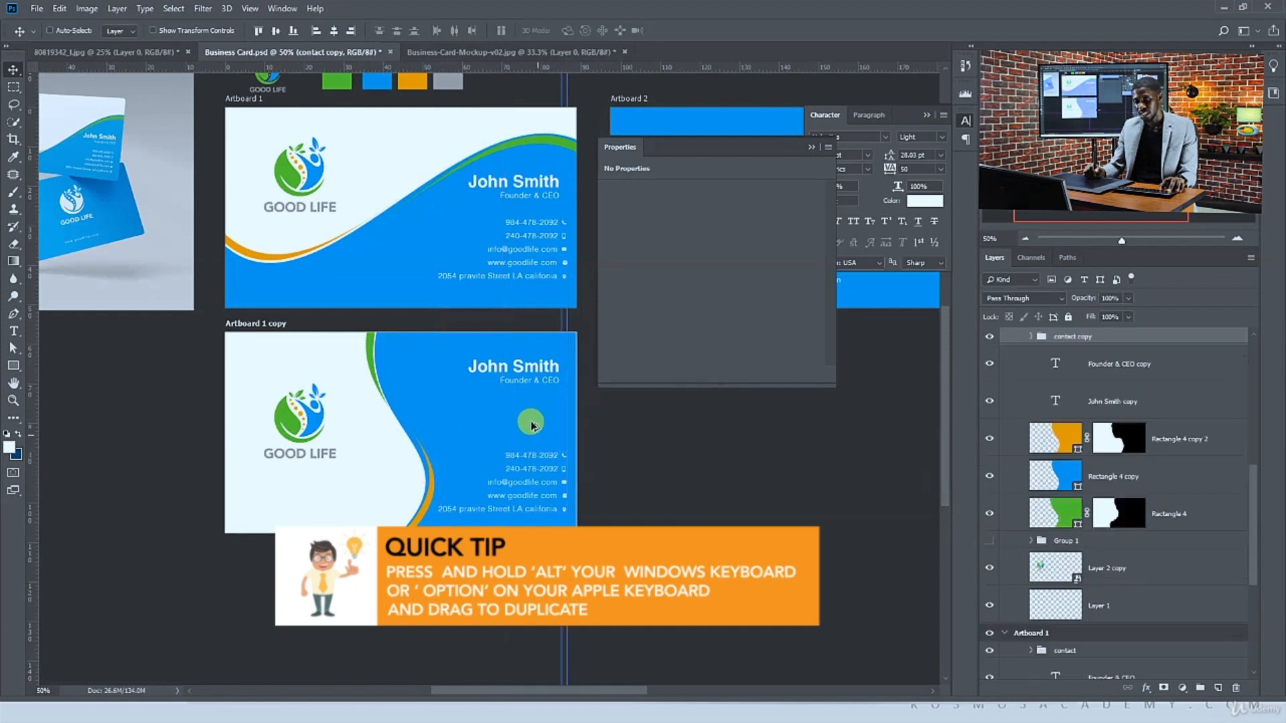
# Shift the blue wave together with its green and orange strips further left on the alternative card
pyautogui.keyDown('ctrl'); pyautogui.click(522, 370); pyautogui.keyUp('ctrl')
pyautogui.keyDown('ctrl'); pyautogui.click(535, 383); pyautogui.keyUp('ctrl')
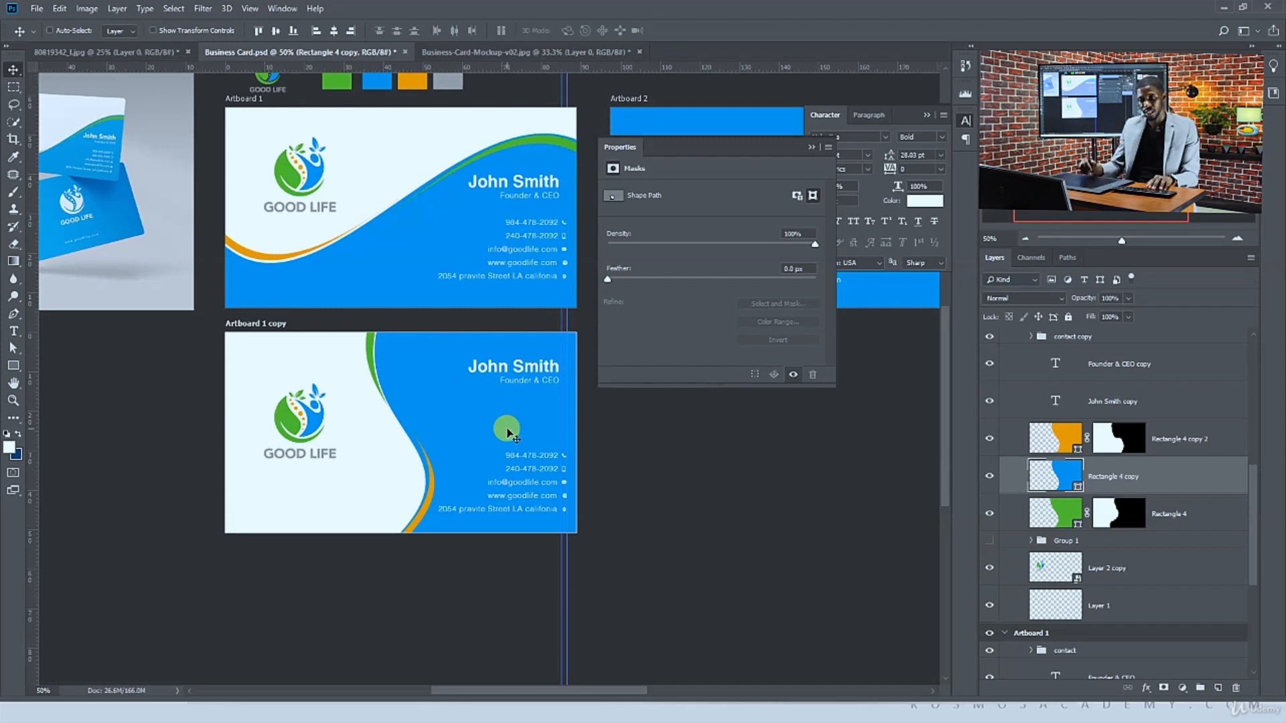
pyautogui.moveTo(489, 419); pyautogui.dragTo(471, 410)
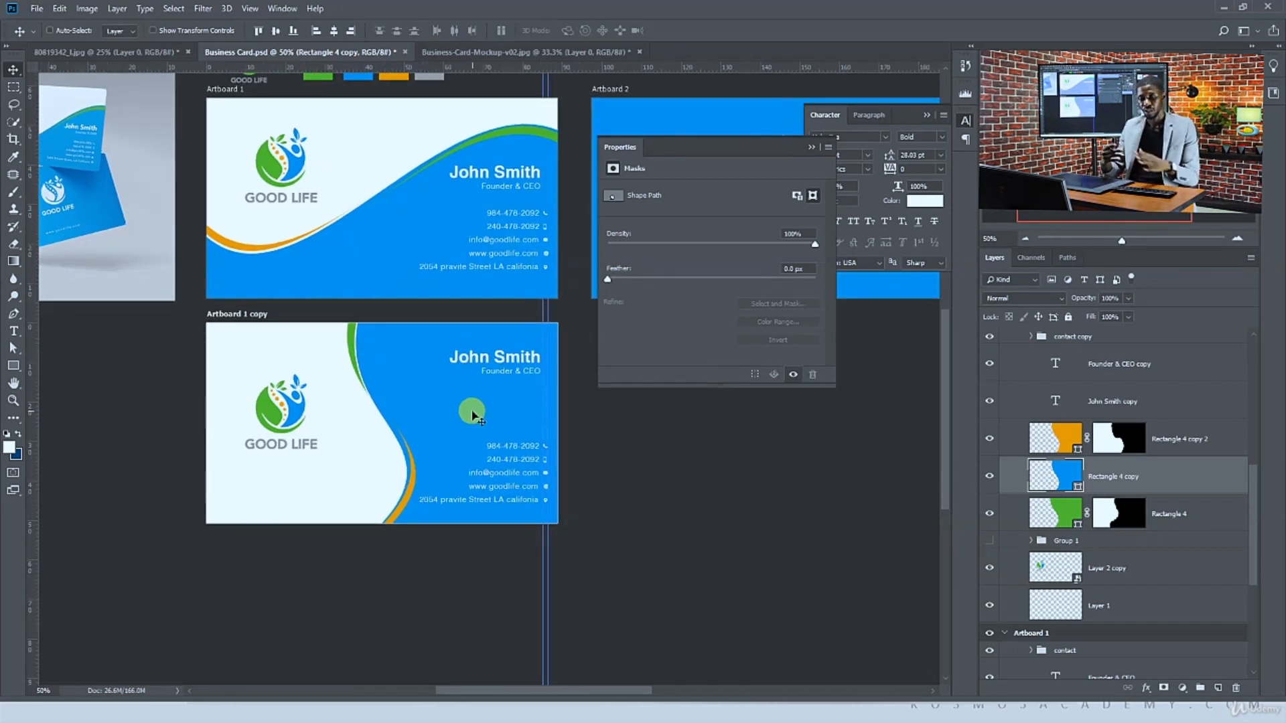
pyautogui.hotkey('ctrl', '+')
pyautogui.moveTo(419, 412); pyautogui.dragTo(355, 444)
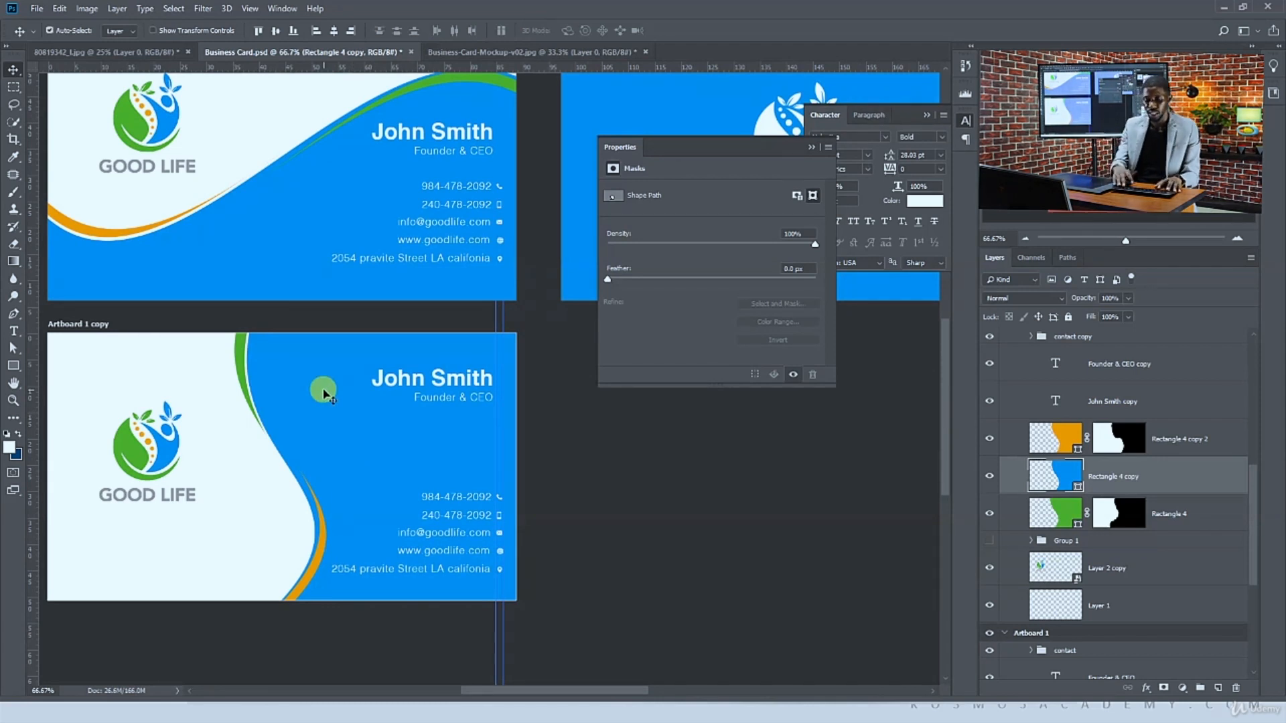
# Duplicate the back-side artboard directly below the original
pyautogui.hotkey('ctrl', '-')
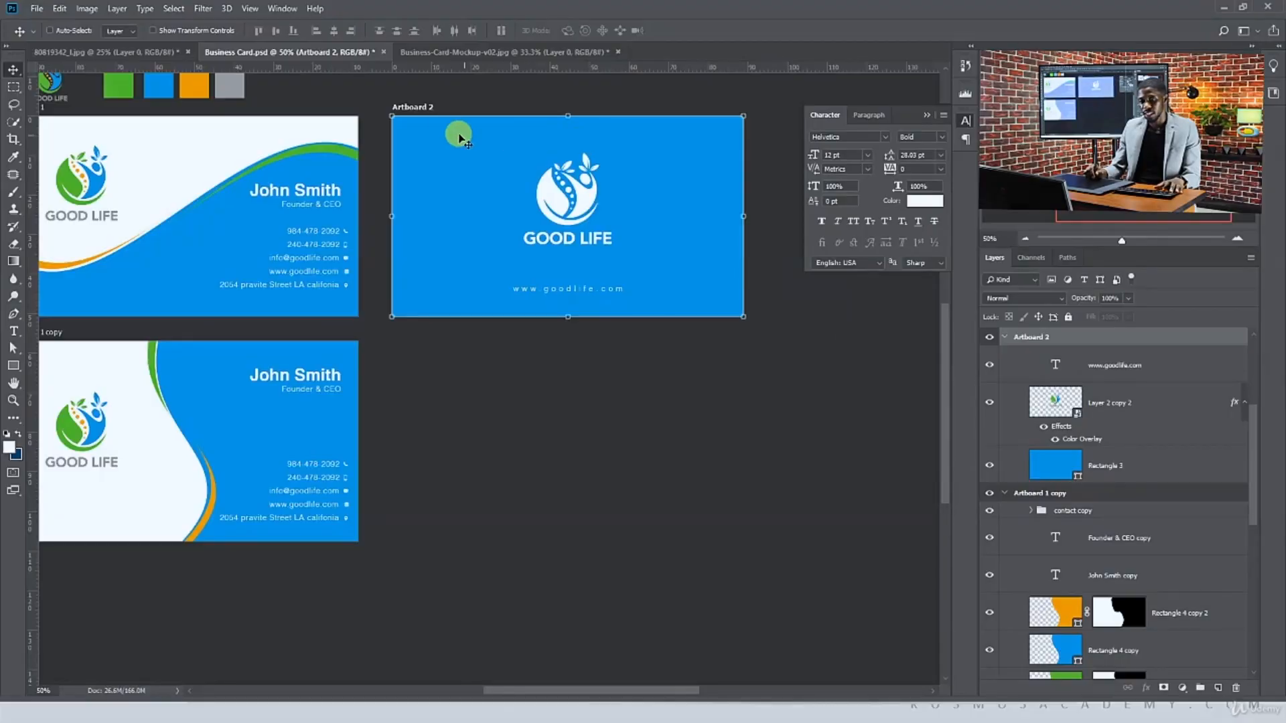
pyautogui.moveTo(410, 107); pyautogui.dragTo(444, 330)
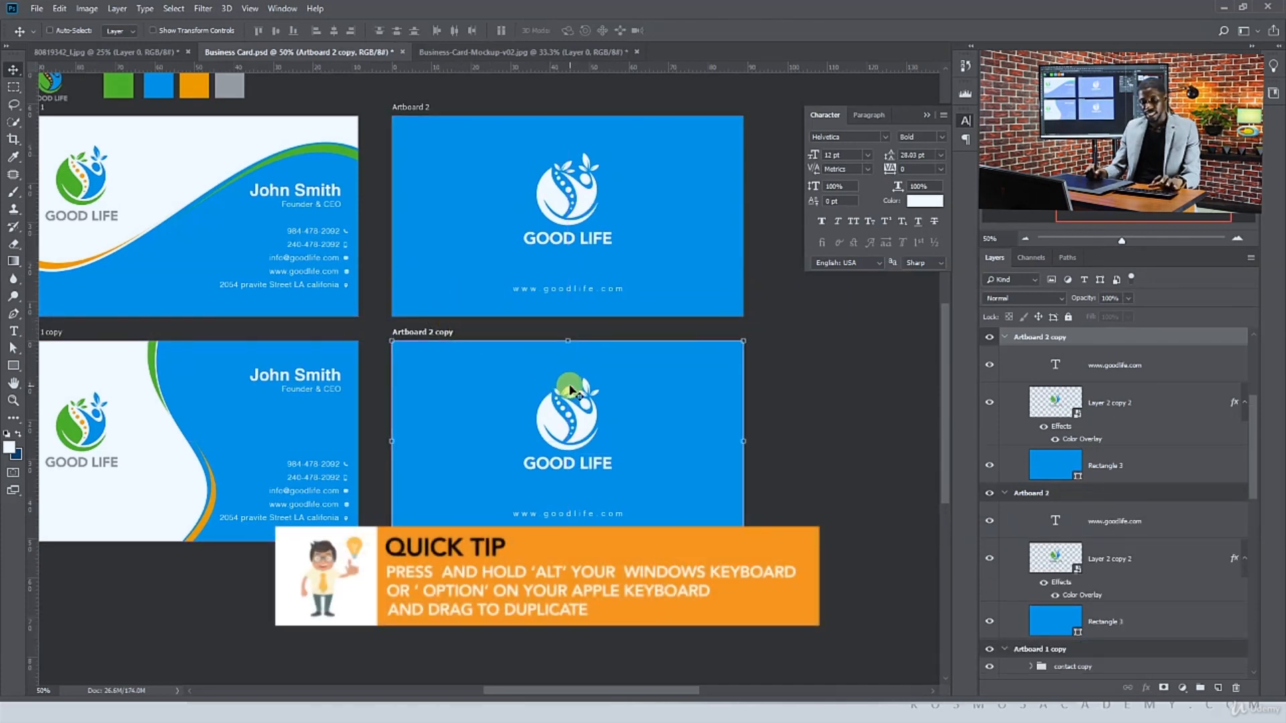
# Duplicate the logo layer on the copied back artboard and place the copy beneath the original logo
pyautogui.keyDown('ctrl'); pyautogui.click(549, 407); pyautogui.keyUp('ctrl')
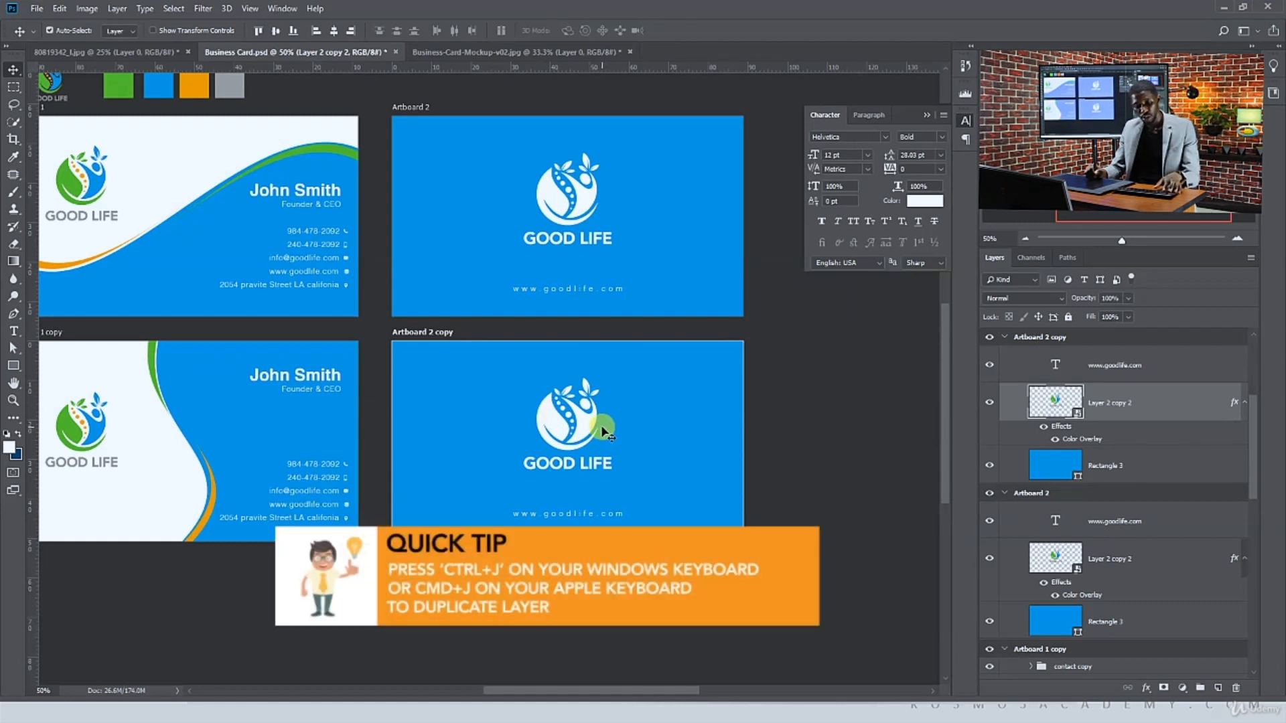
pyautogui.hotkey('ctrl', 'j')
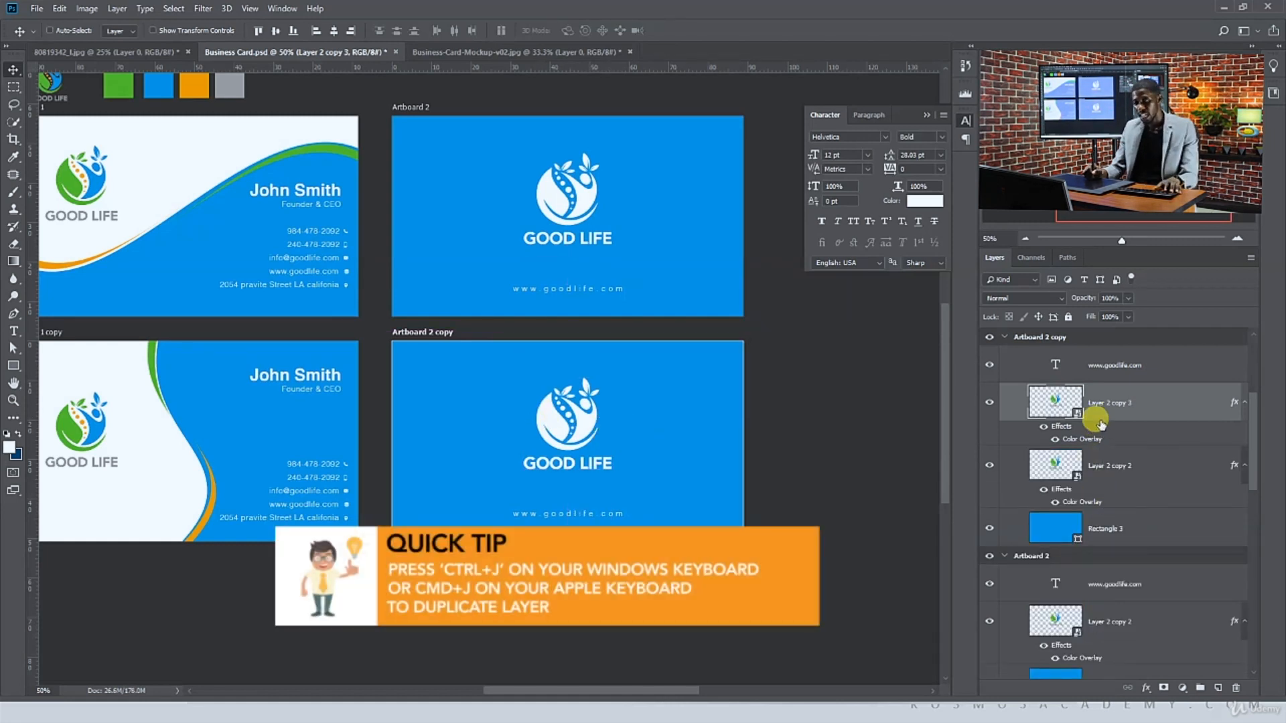
pyautogui.moveTo(1093, 402); pyautogui.dragTo(1088, 499)
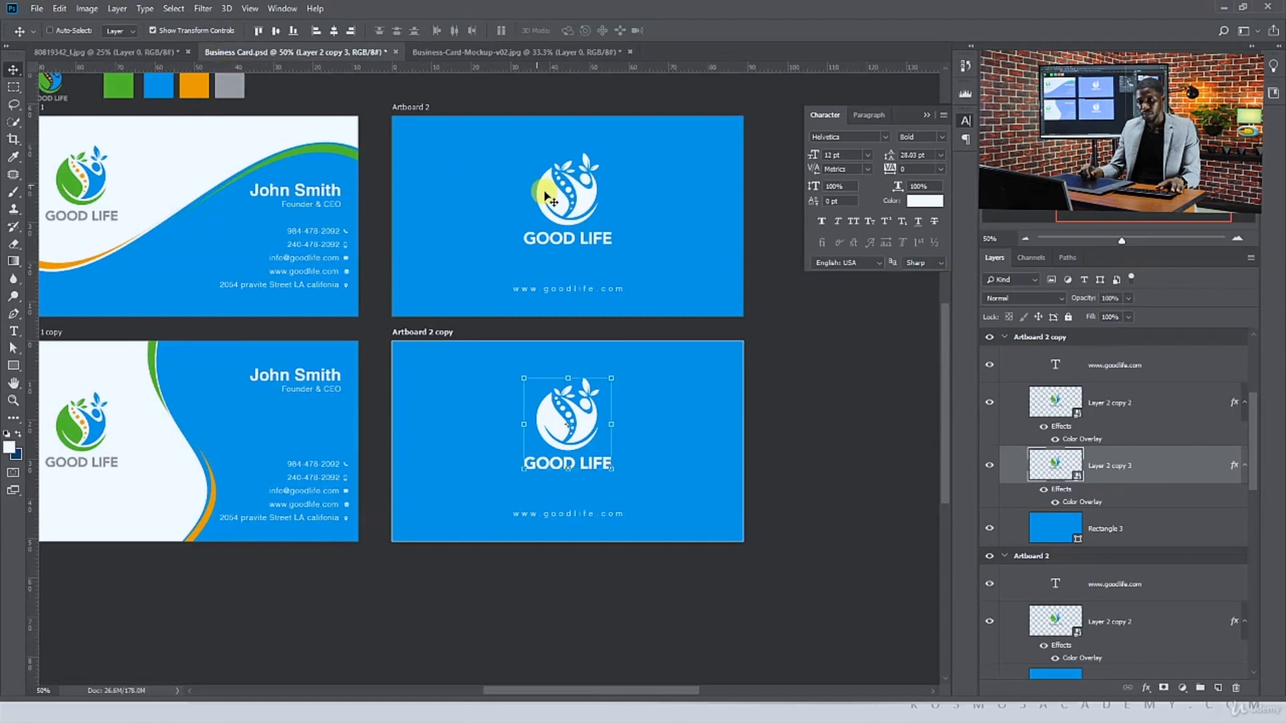
# Scale the duplicate logo up into a large background graphic covering most of the copied back card
pyautogui.click(613, 376)
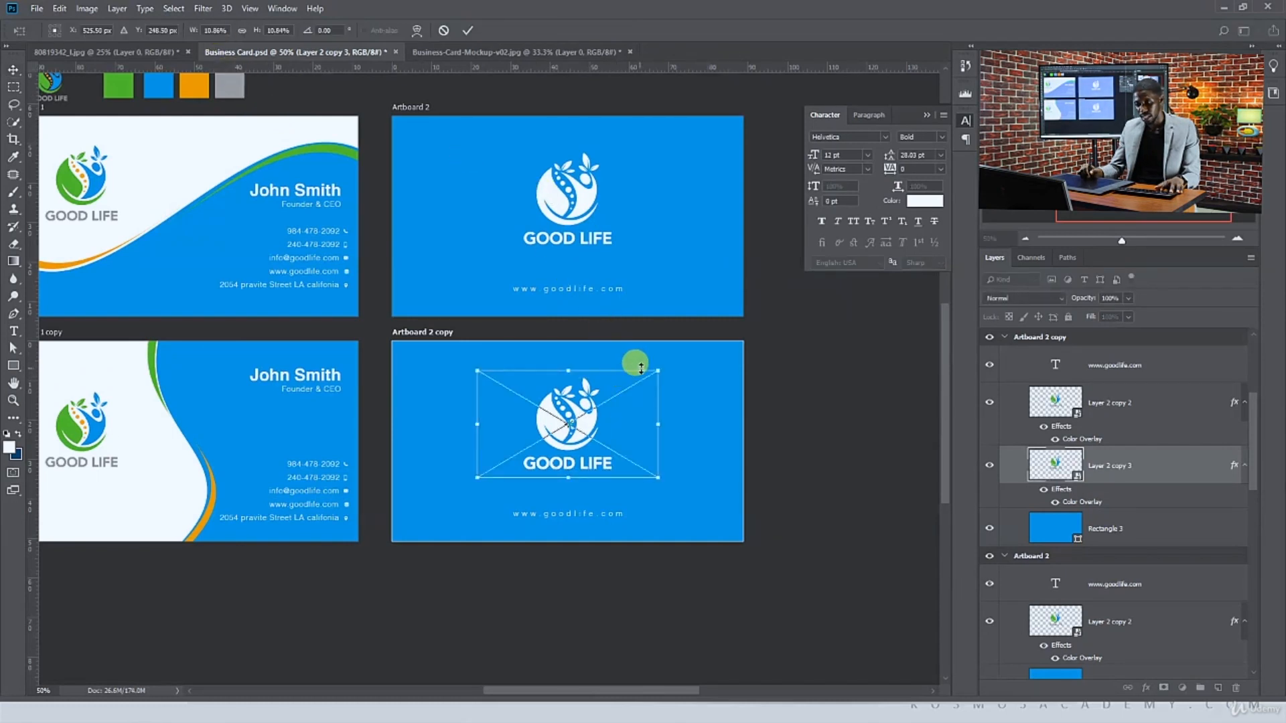
pyautogui.moveTo(659, 368); pyautogui.dragTo(867, 172)
pyautogui.moveTo(683, 364); pyautogui.dragTo(683, 407)
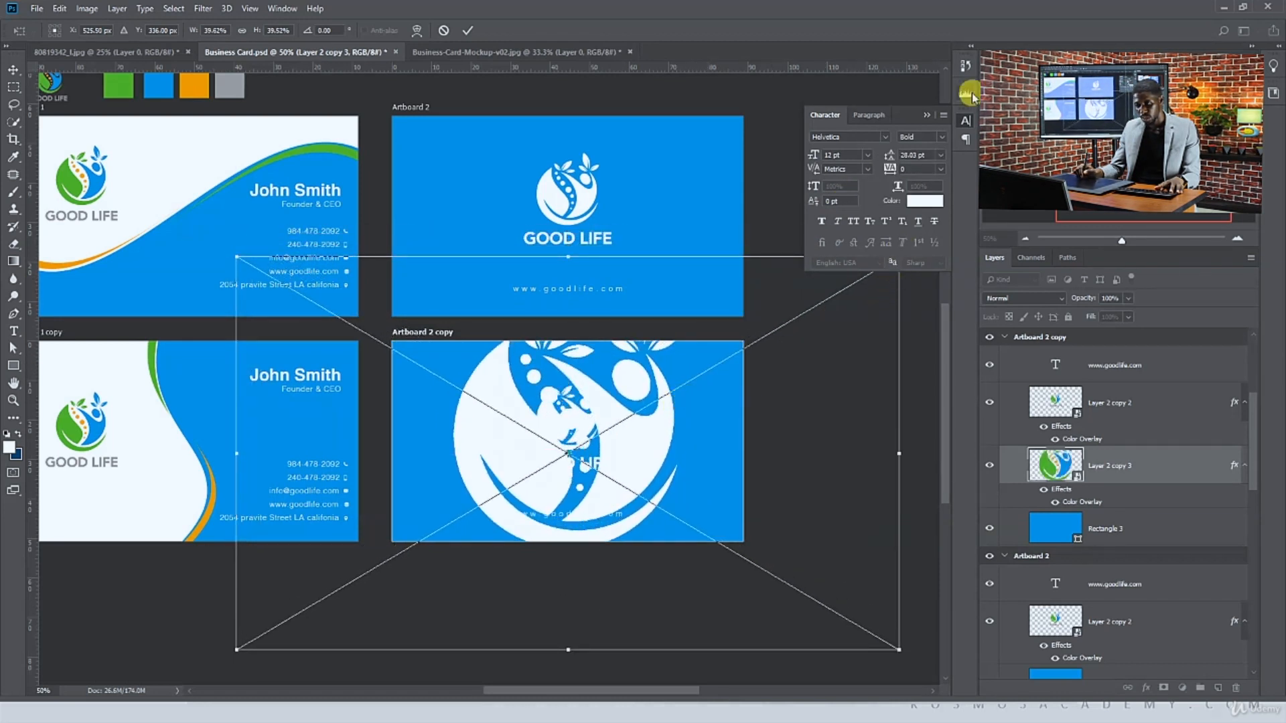
pyautogui.click(933, 115)
pyautogui.moveTo(897, 256); pyautogui.dragTo(903, 230)
pyautogui.press('Return')
pyautogui.moveTo(640, 436); pyautogui.dragTo(639, 445)
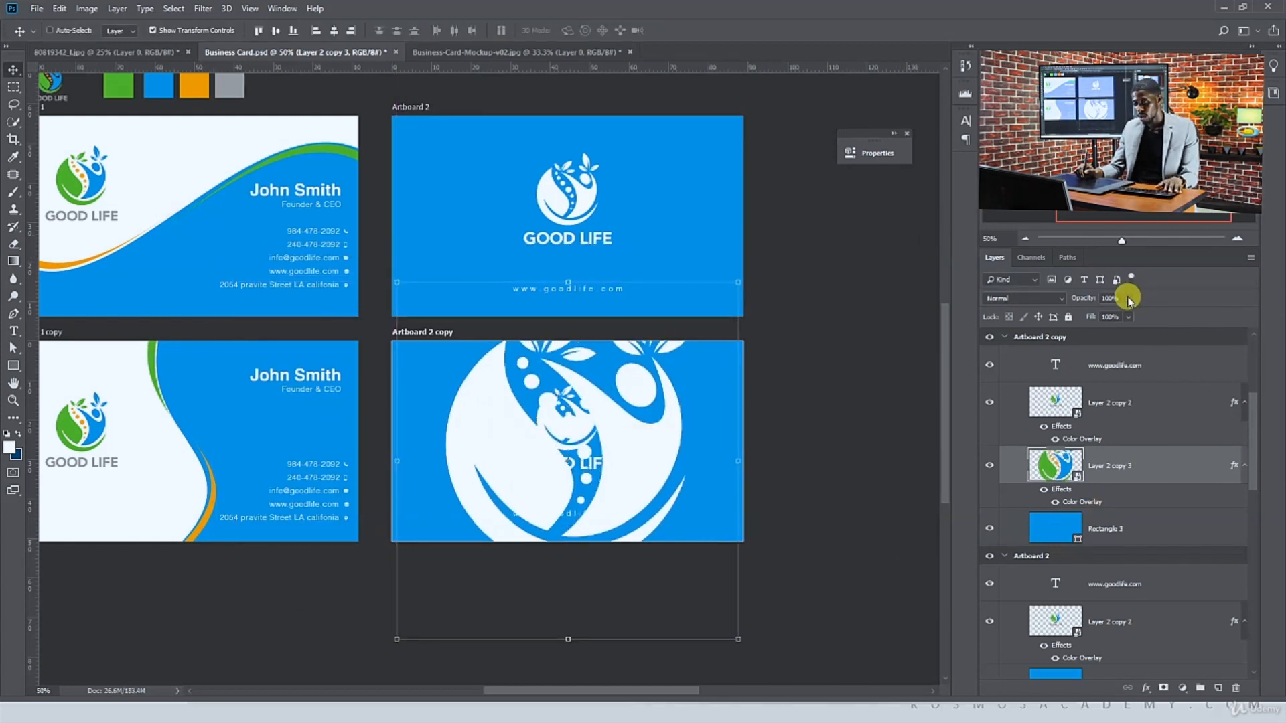
# Set the enlarged logo copy's opacity to 5% so it acts as a faint watermark
pyautogui.moveTo(1088, 315); pyautogui.dragTo(1074, 320)
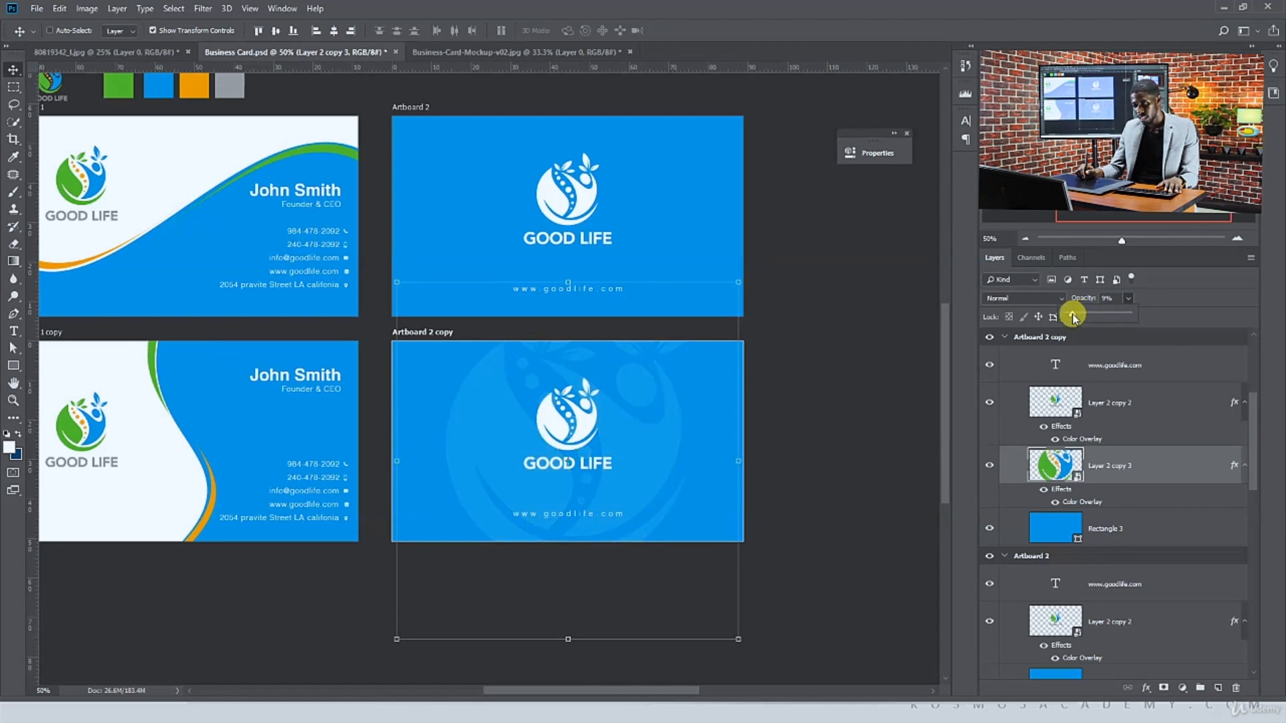
pyautogui.moveTo(1118, 298); pyautogui.dragTo(1063, 295)
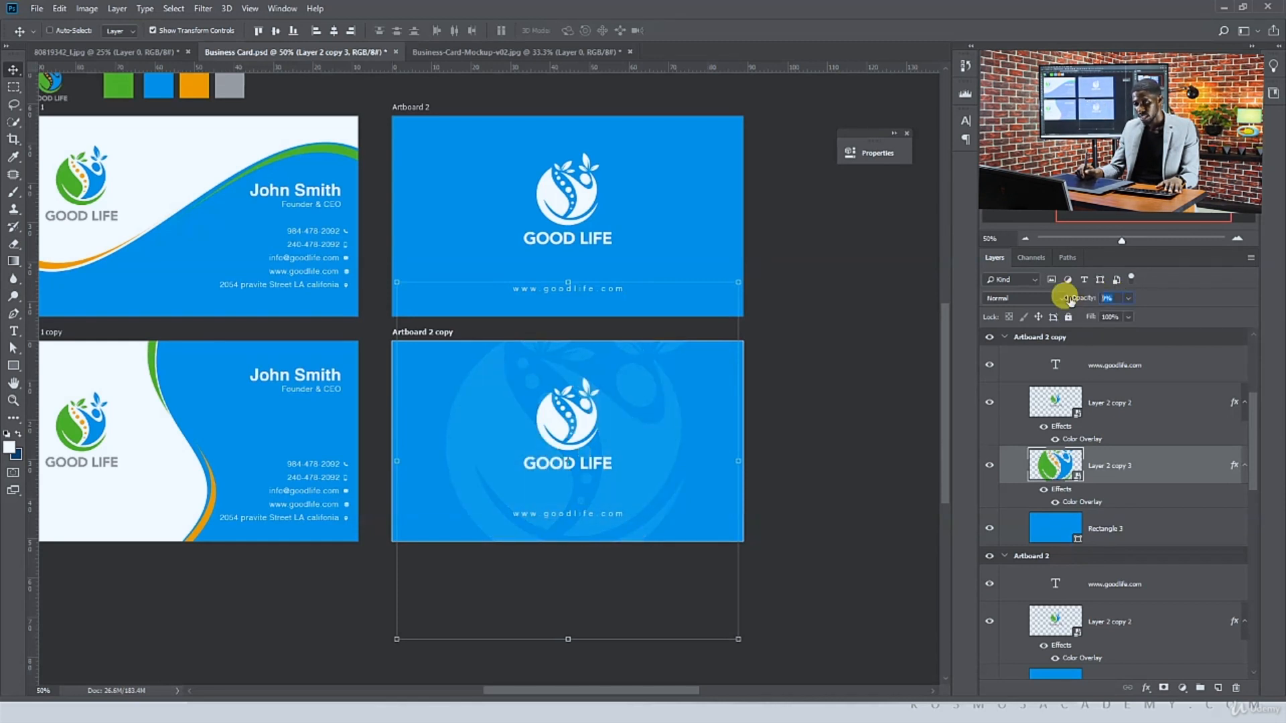
pyautogui.write('5')
pyautogui.press('Return')
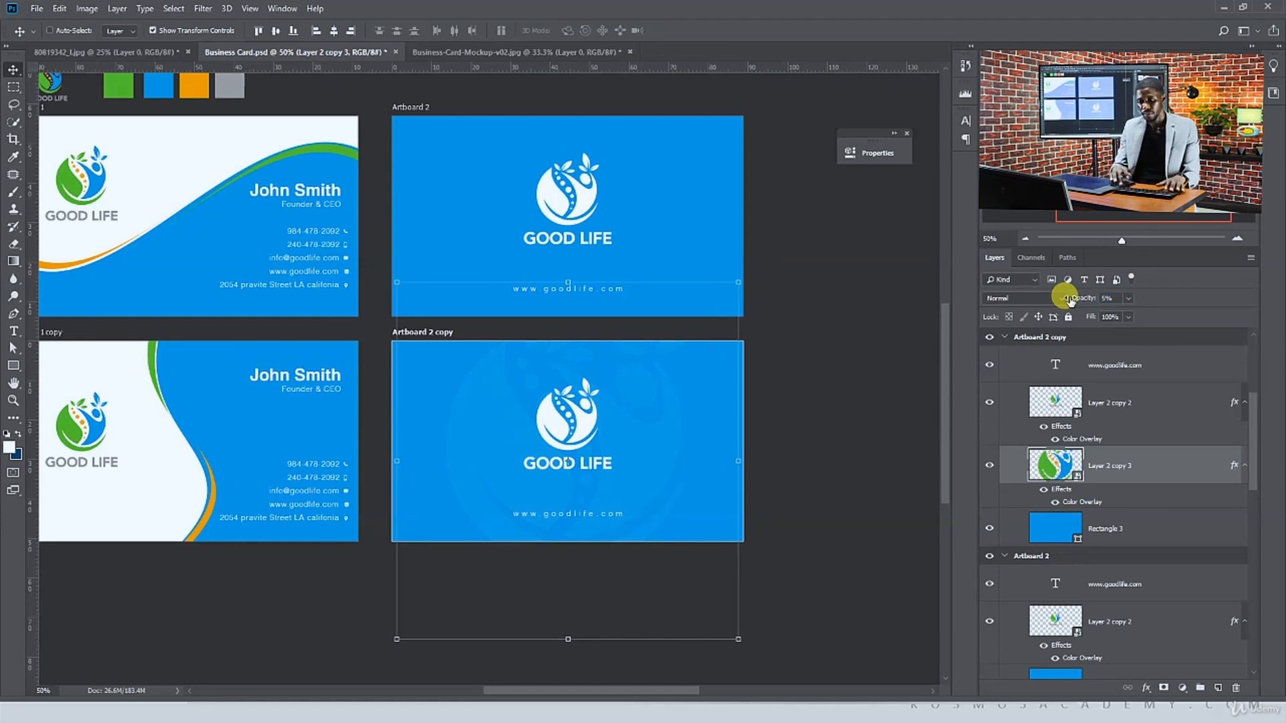
pyautogui.click(926, 371)
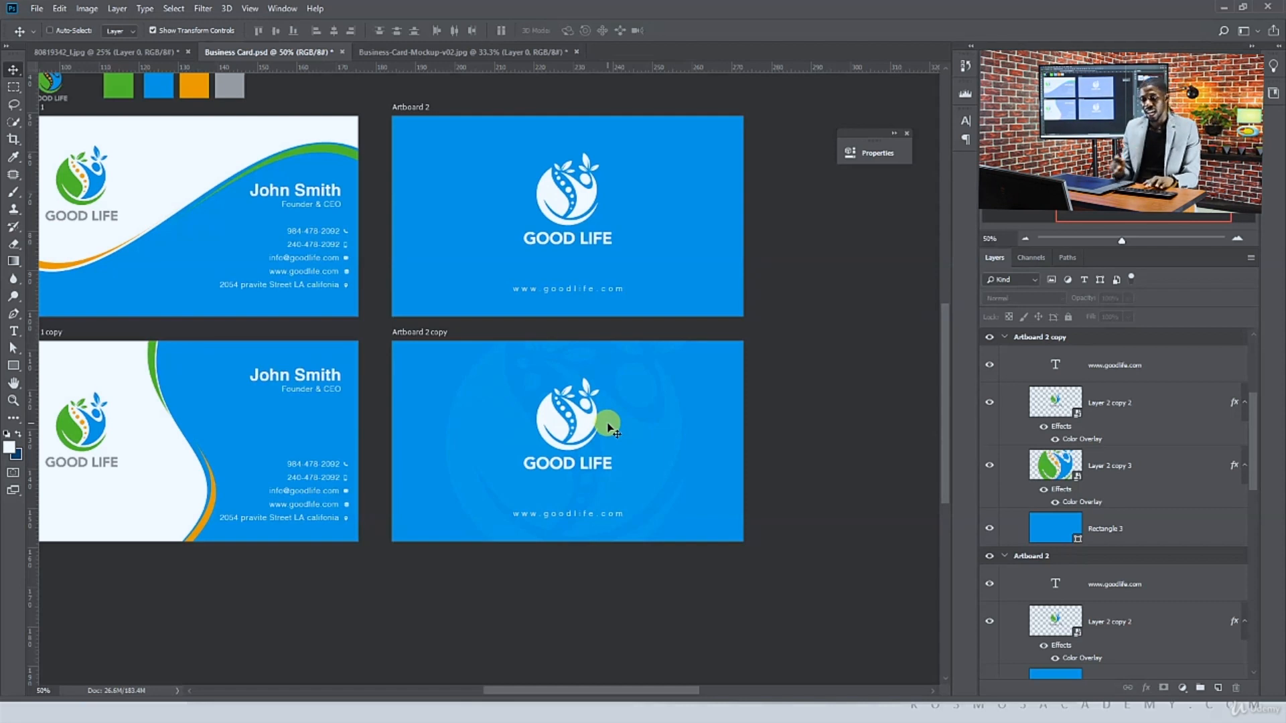
pyautogui.moveTo(609, 428); pyautogui.dragTo(710, 427)
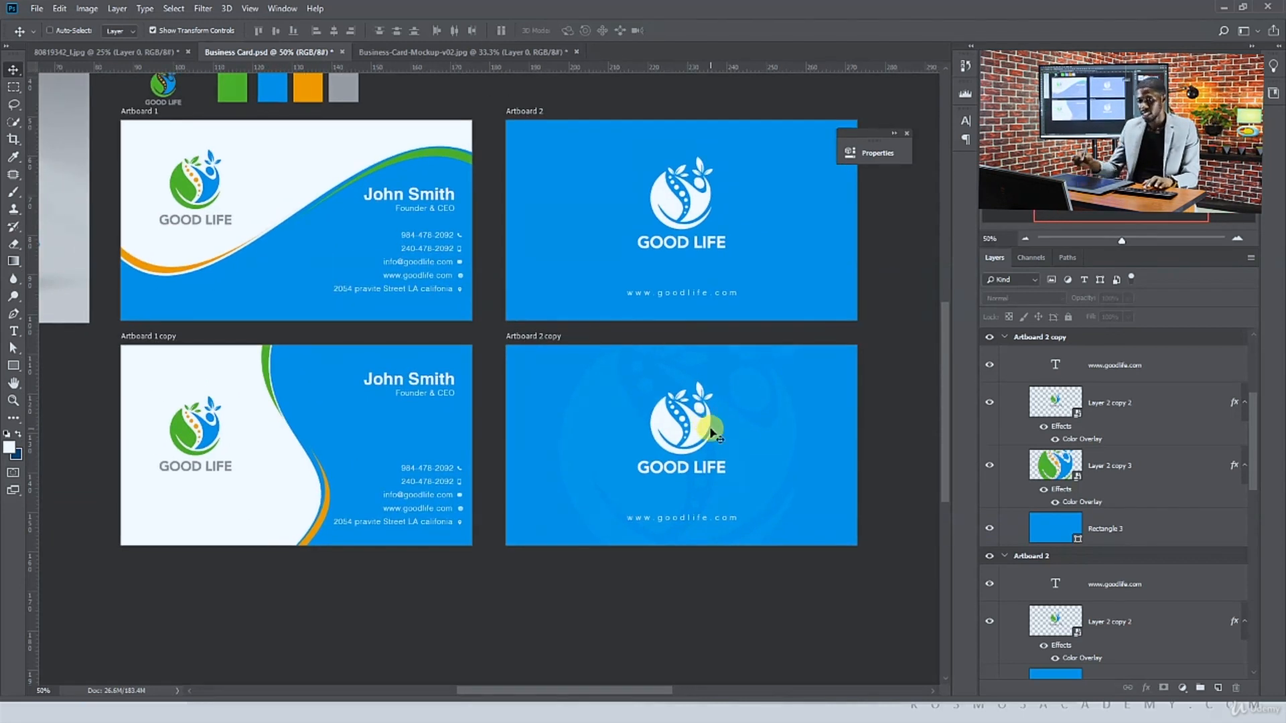